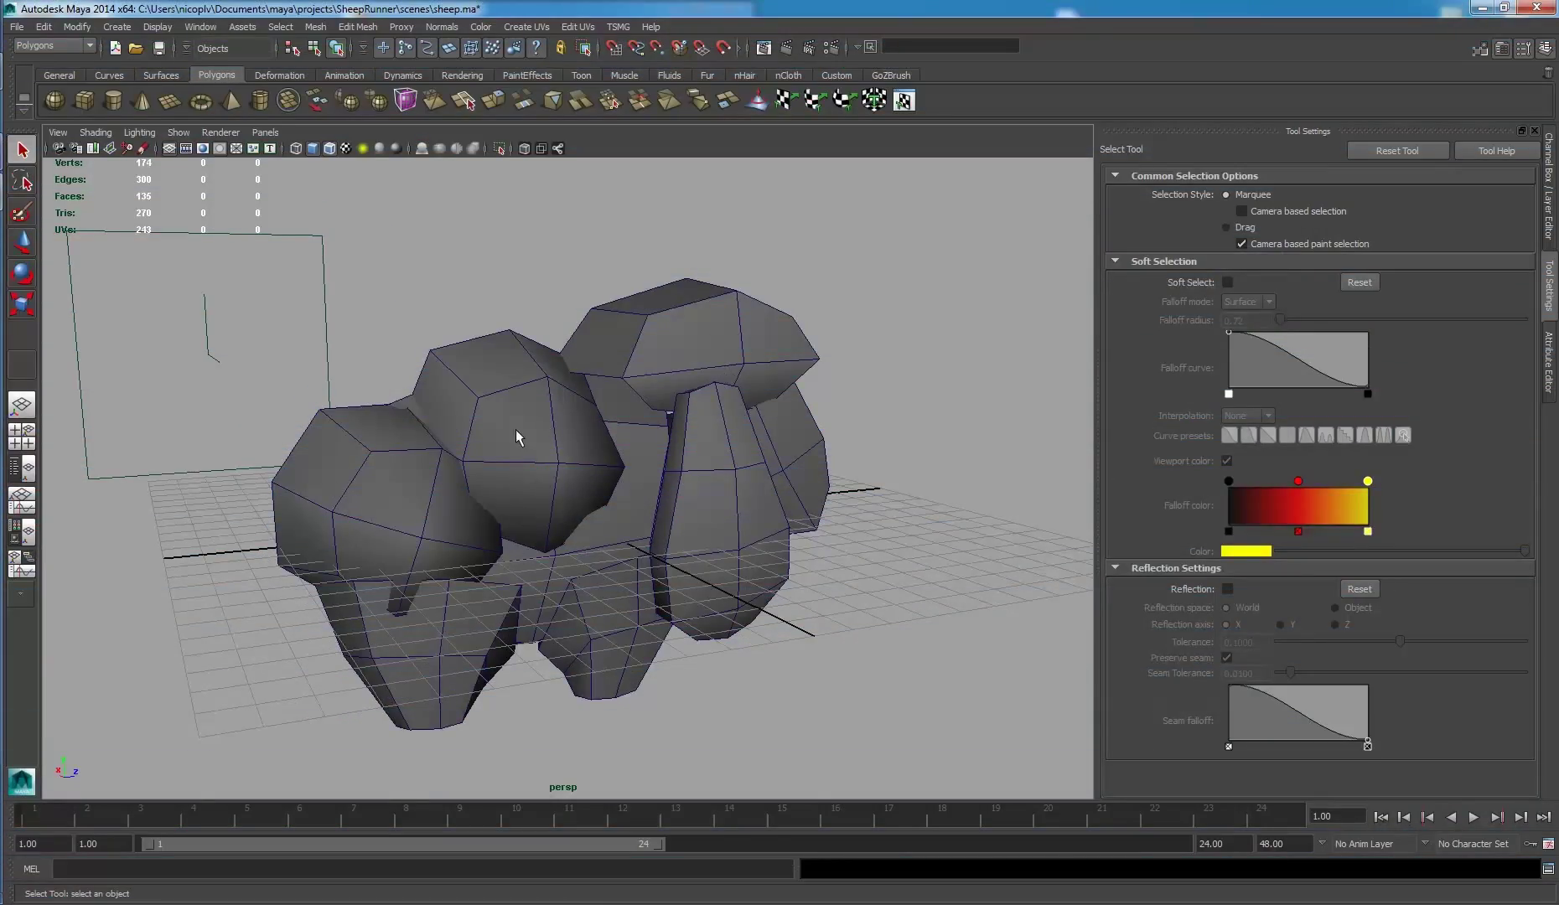
- Select the upper middle and left head pieces of the sheep together
click(516, 423)
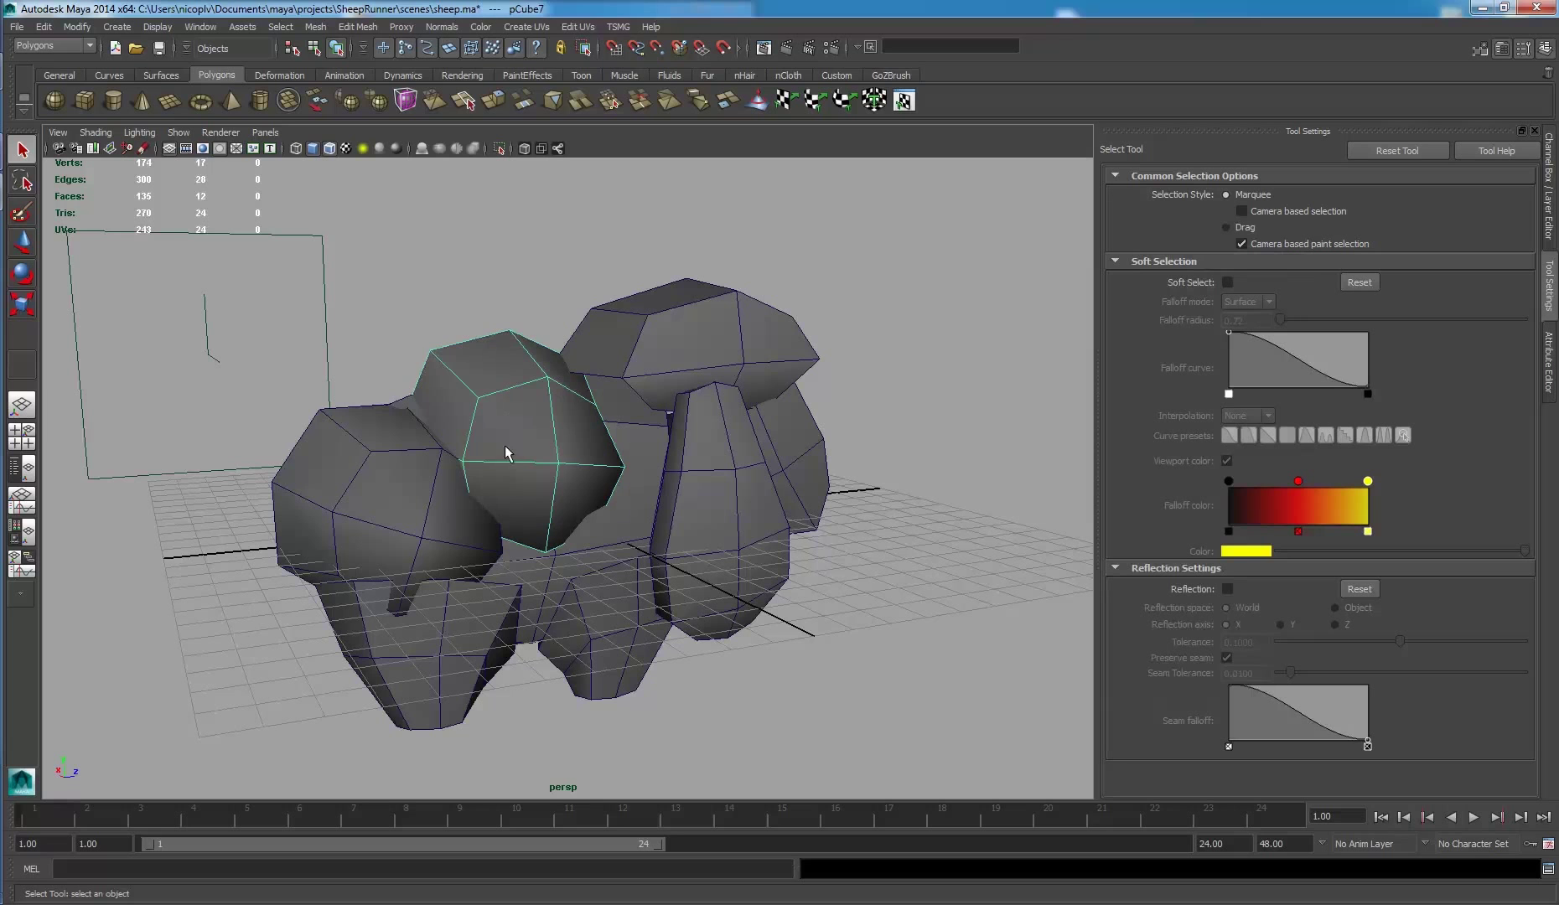
shift+click(419, 480)
alt+drag(512, 512, 747, 507)
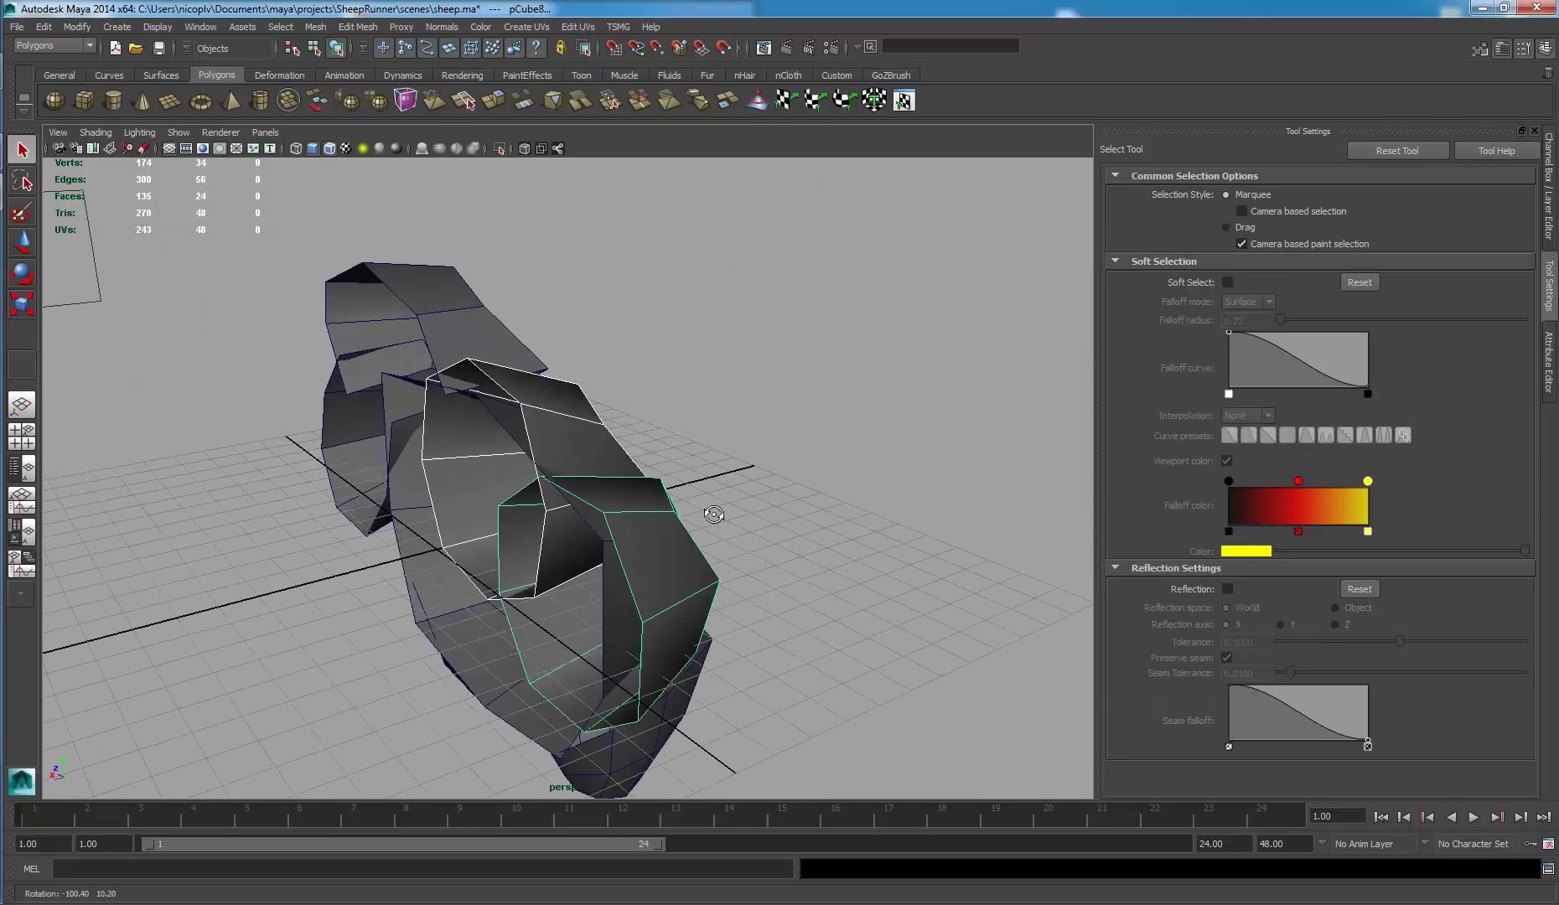
mouse_move(747, 508)
alt+right_down()
mouse_move(854, 552)
mouse_move(804, 484)
alt+right_up()
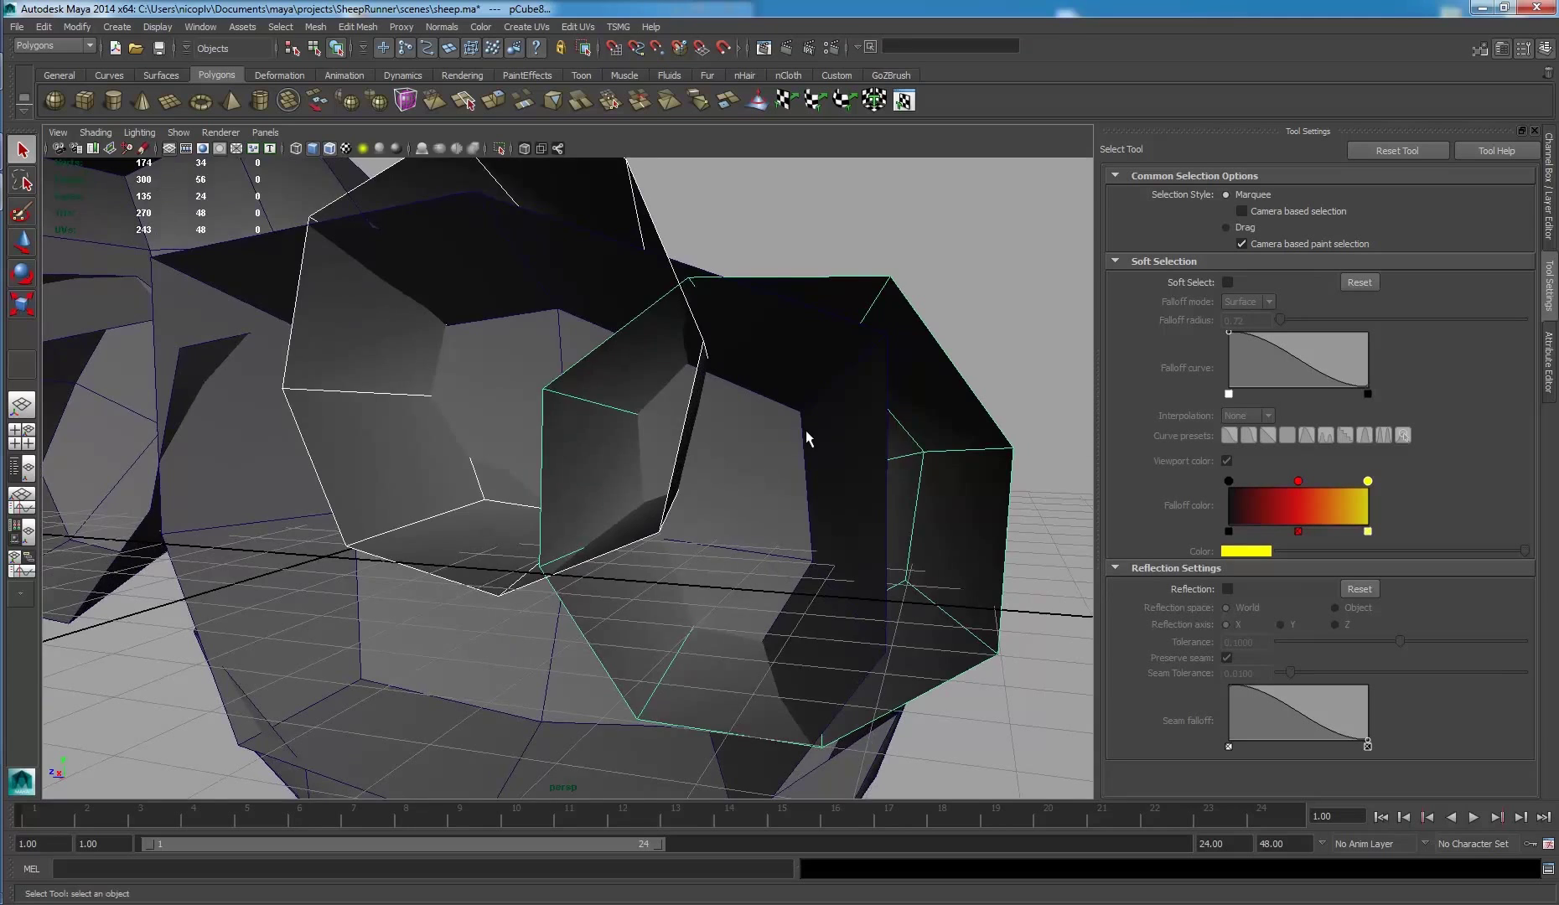
alt+right_drag(806, 431, 540, 435)
click(545, 264)
shift+click(366, 438)
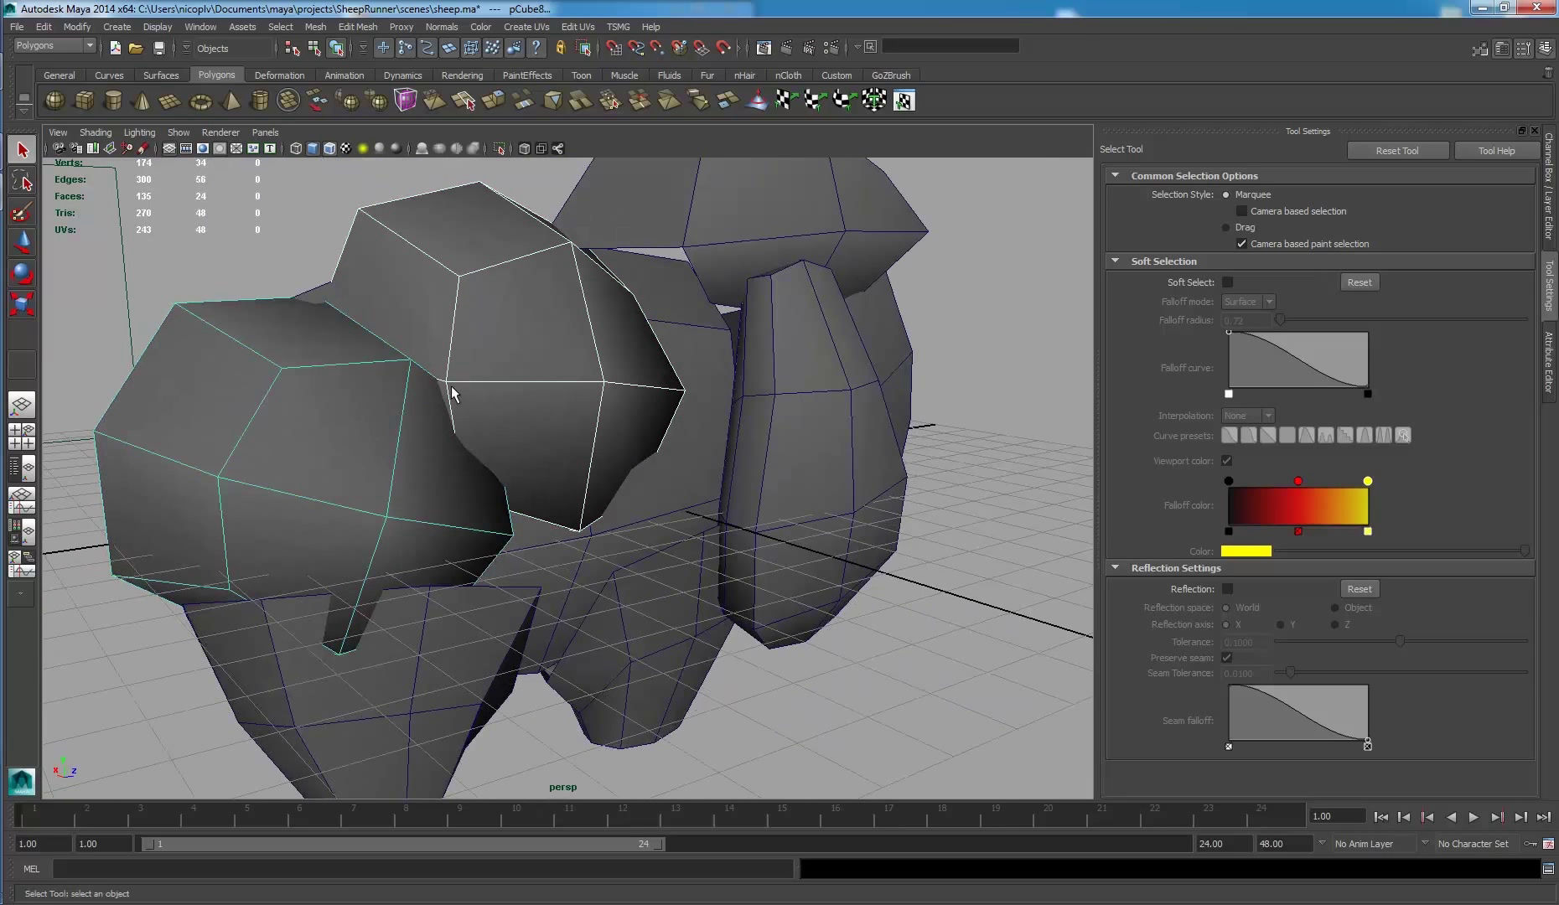
click(314, 27)
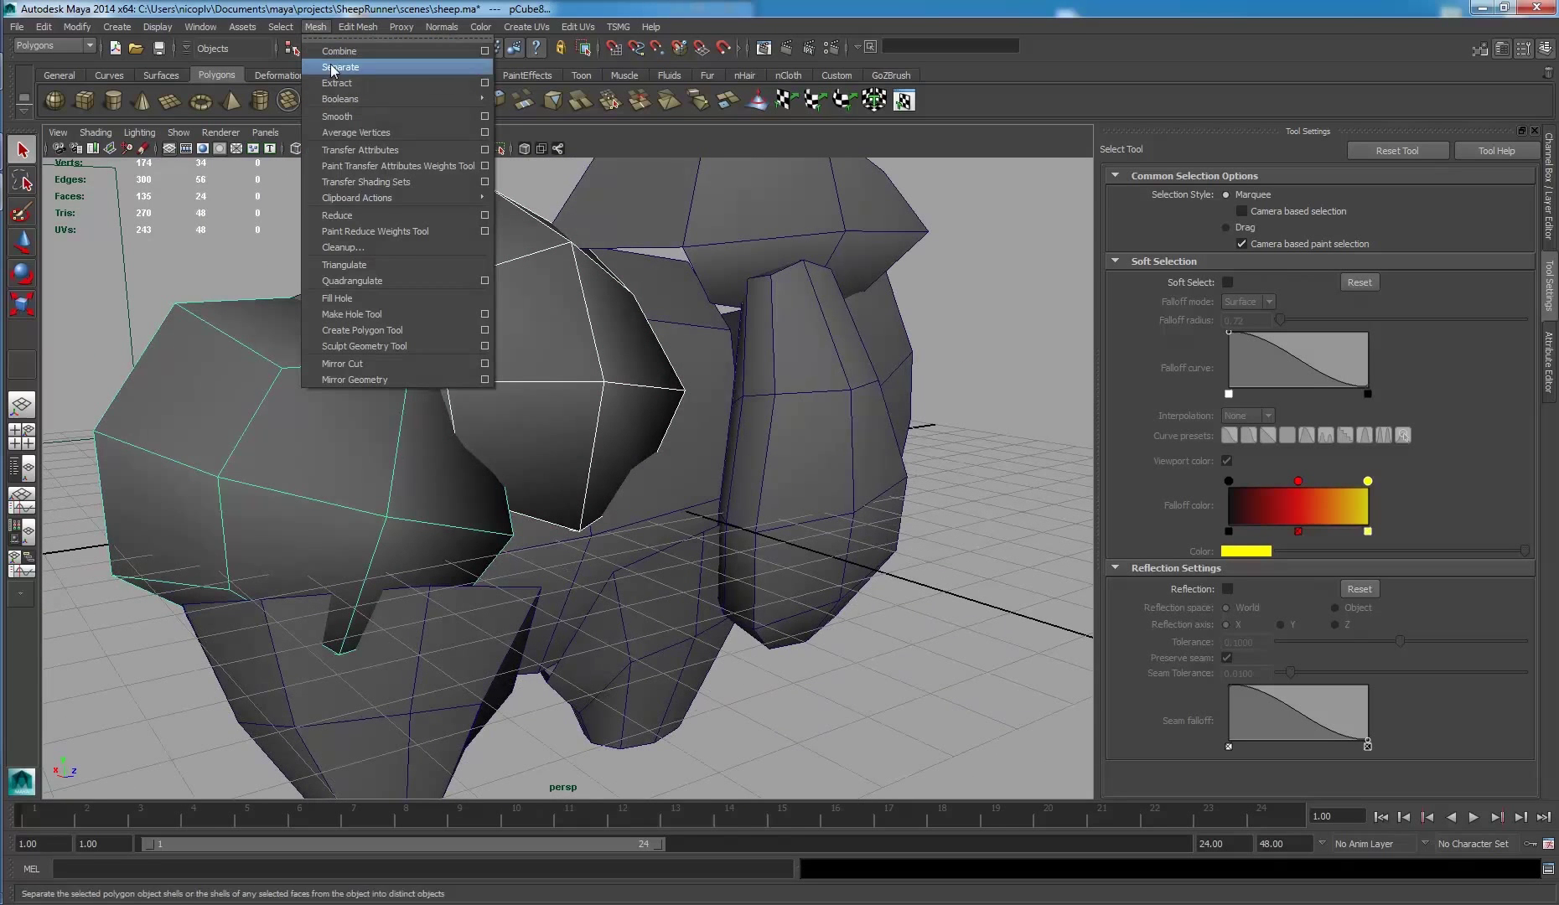
- Combine the two head pieces into one mesh, polySurface1
click(451, 51)
alt+middle_drag(560, 277, 662, 266)
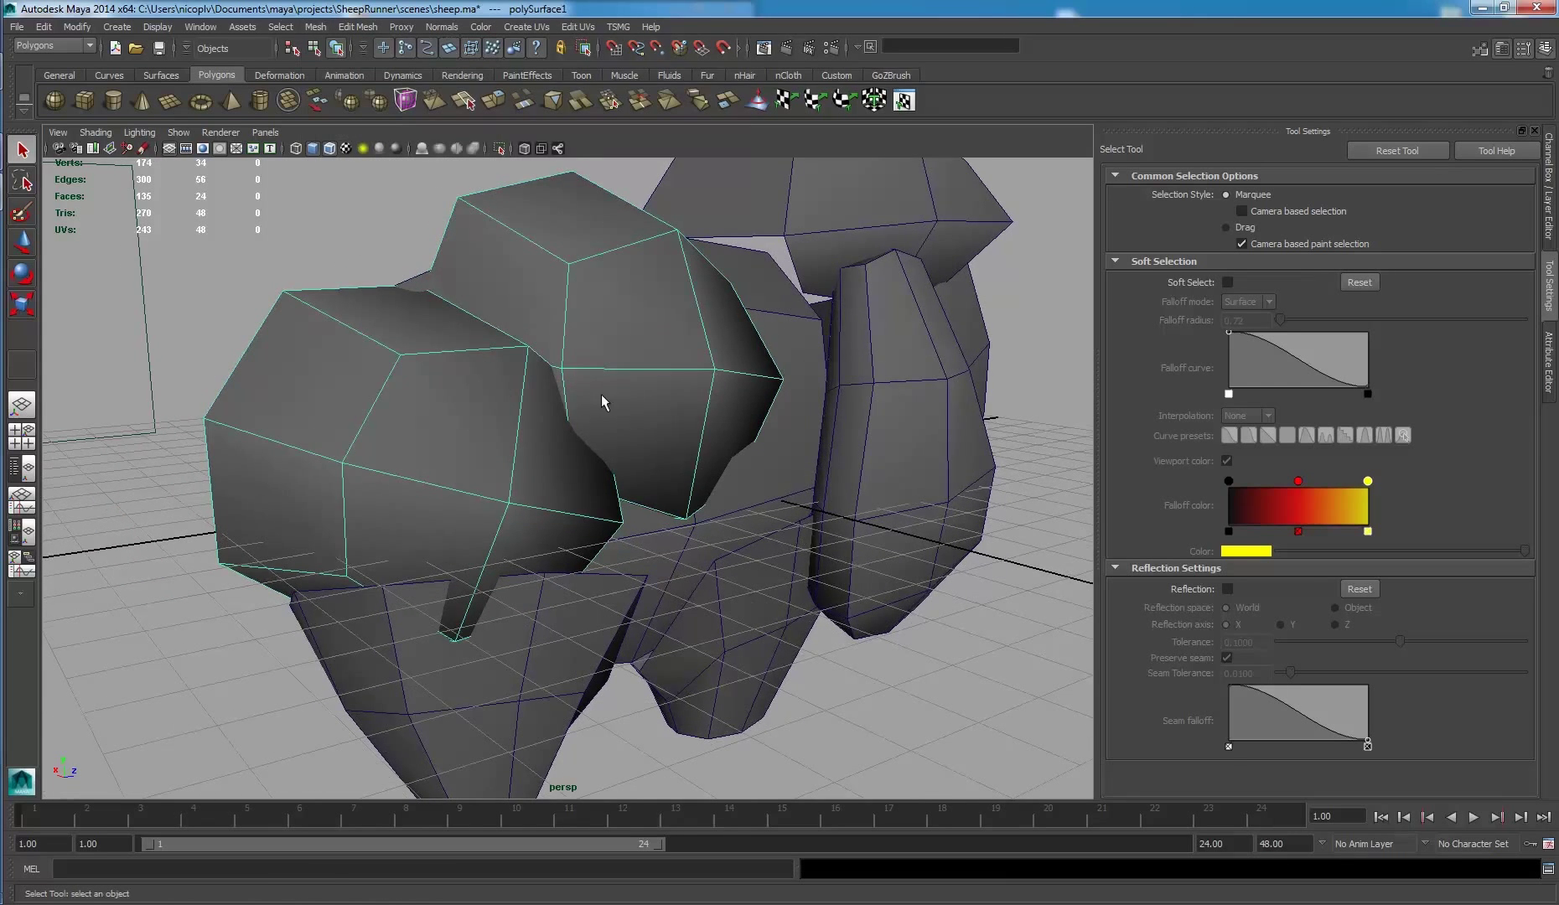
mouse_move(600, 393)
alt+mouse_down()
mouse_move(939, 401)
mouse_move(960, 388)
mouse_move(731, 372)
mouse_move(620, 404)
alt+mouse_up()
mouse_move(430, 312)
alt+mouse_down()
mouse_move(793, 324)
mouse_move(678, 387)
alt+mouse_up()
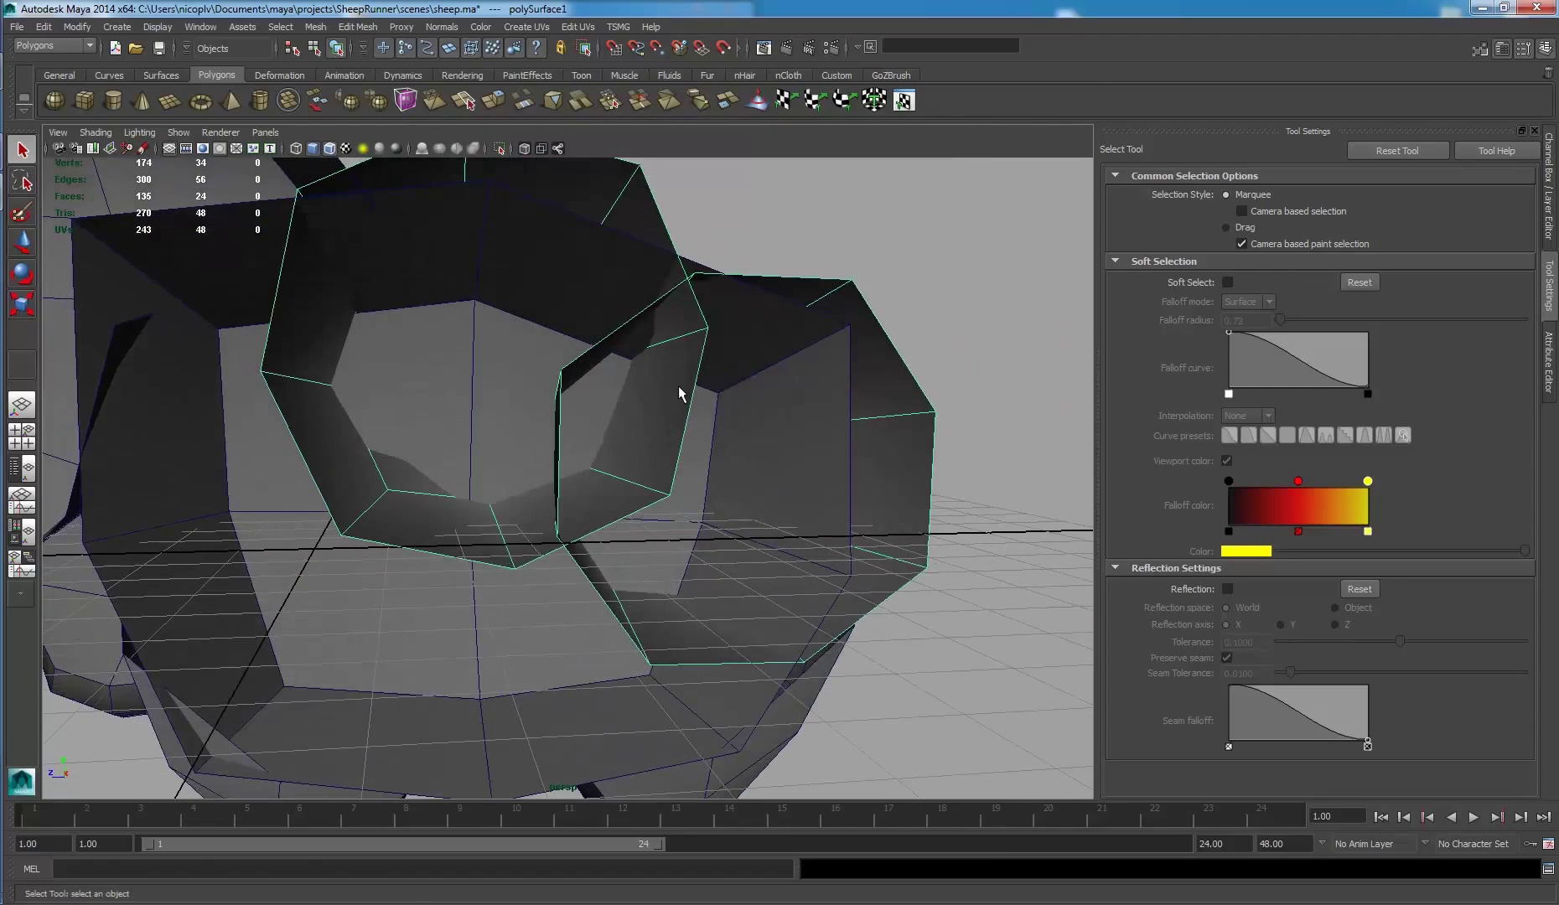
- Switch to Face mode and select the first interior faces inside the overlap
right_drag(679, 387, 674, 416)
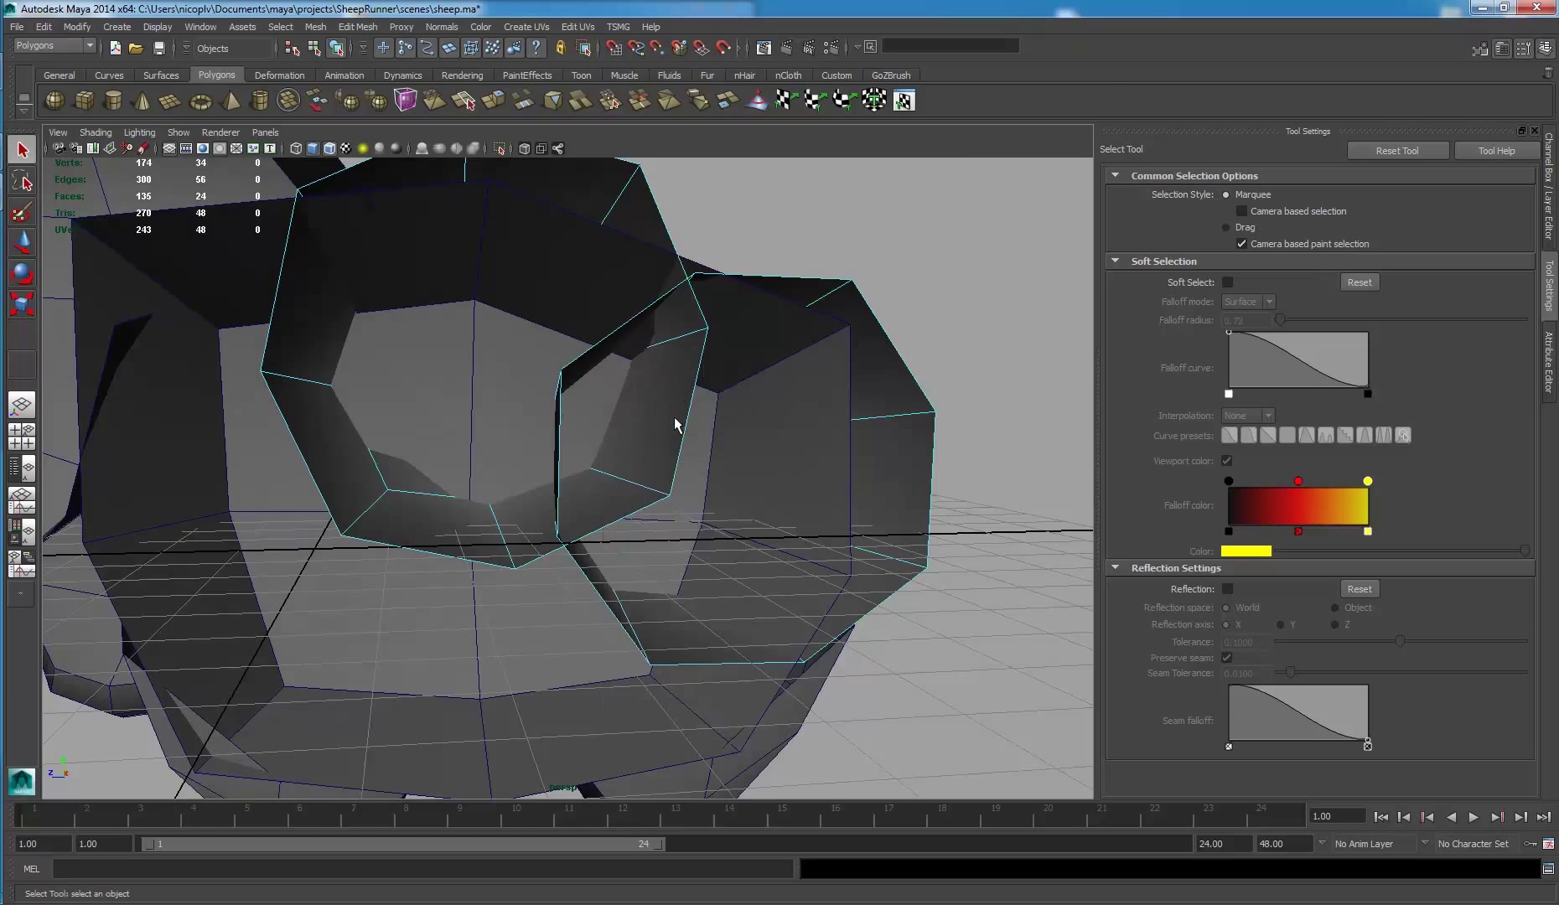
click(674, 411)
alt+drag(674, 411, 638, 377)
shift+click(627, 364)
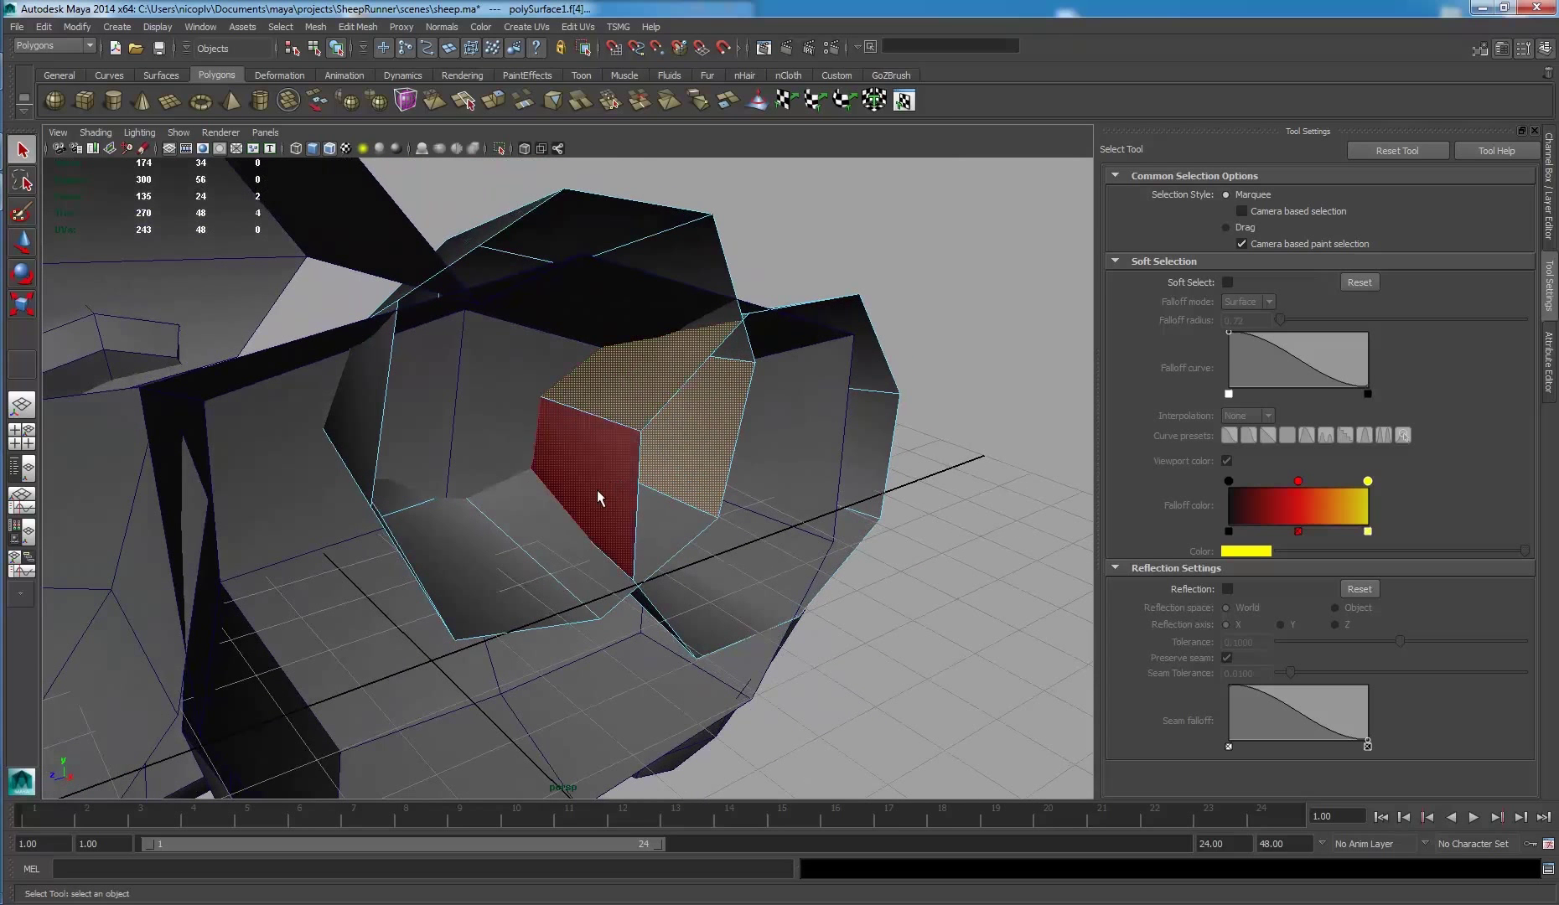
shift+click(597, 490)
shift+click(637, 533)
shift+click(502, 589)
- Add the remaining hidden interior overlap faces to the selection while tumbling
alt+drag(550, 511, 383, 484)
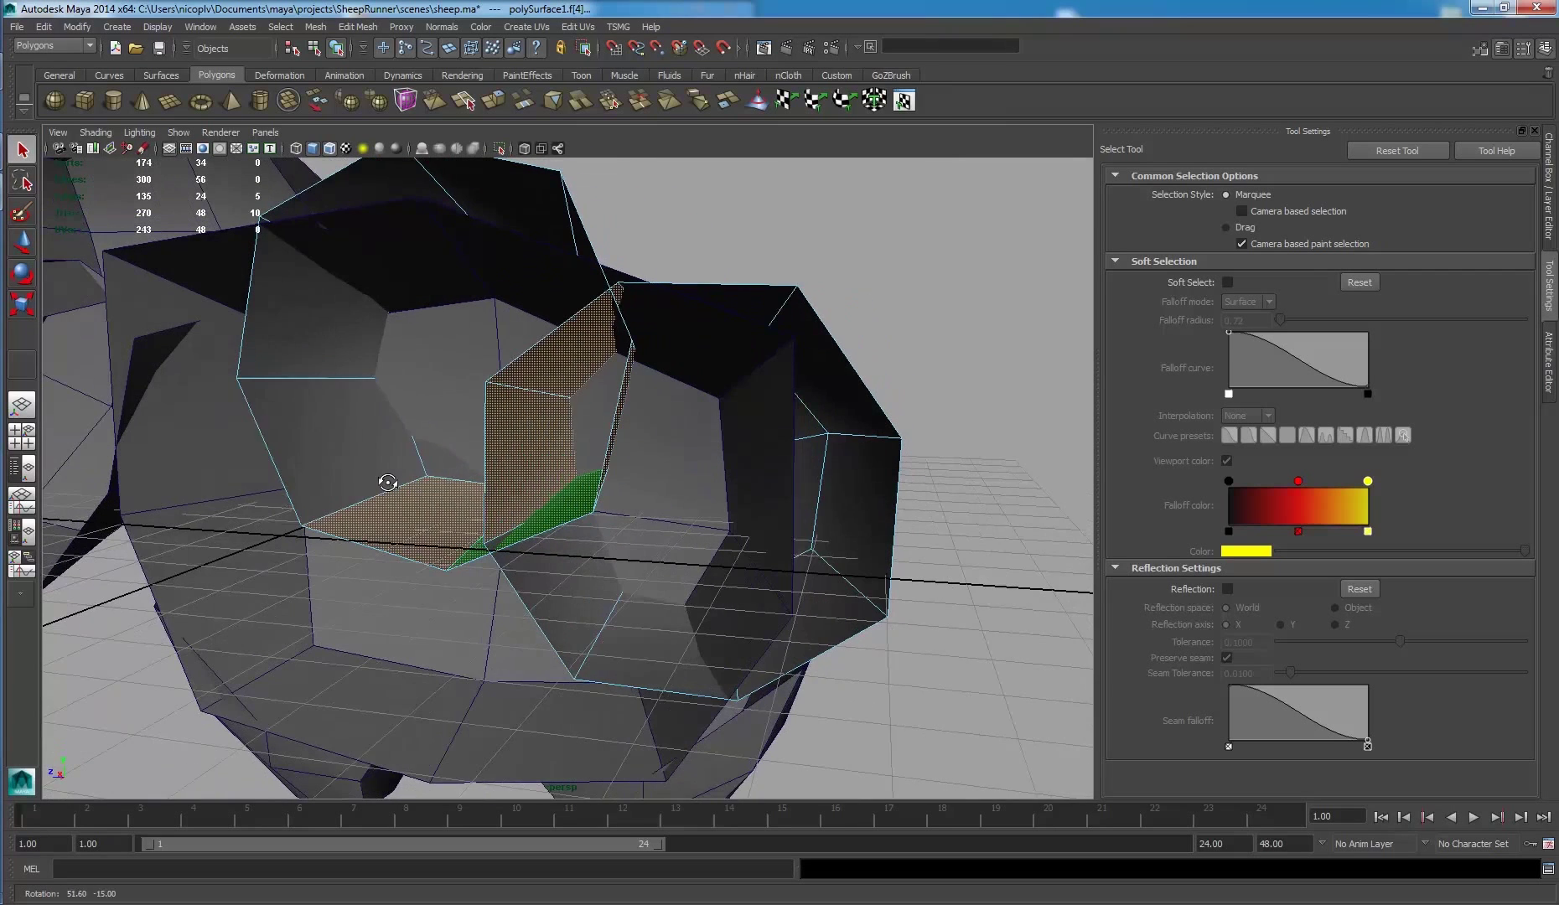
shift+click(349, 451)
shift+click(306, 315)
alt+drag(592, 545, 543, 514)
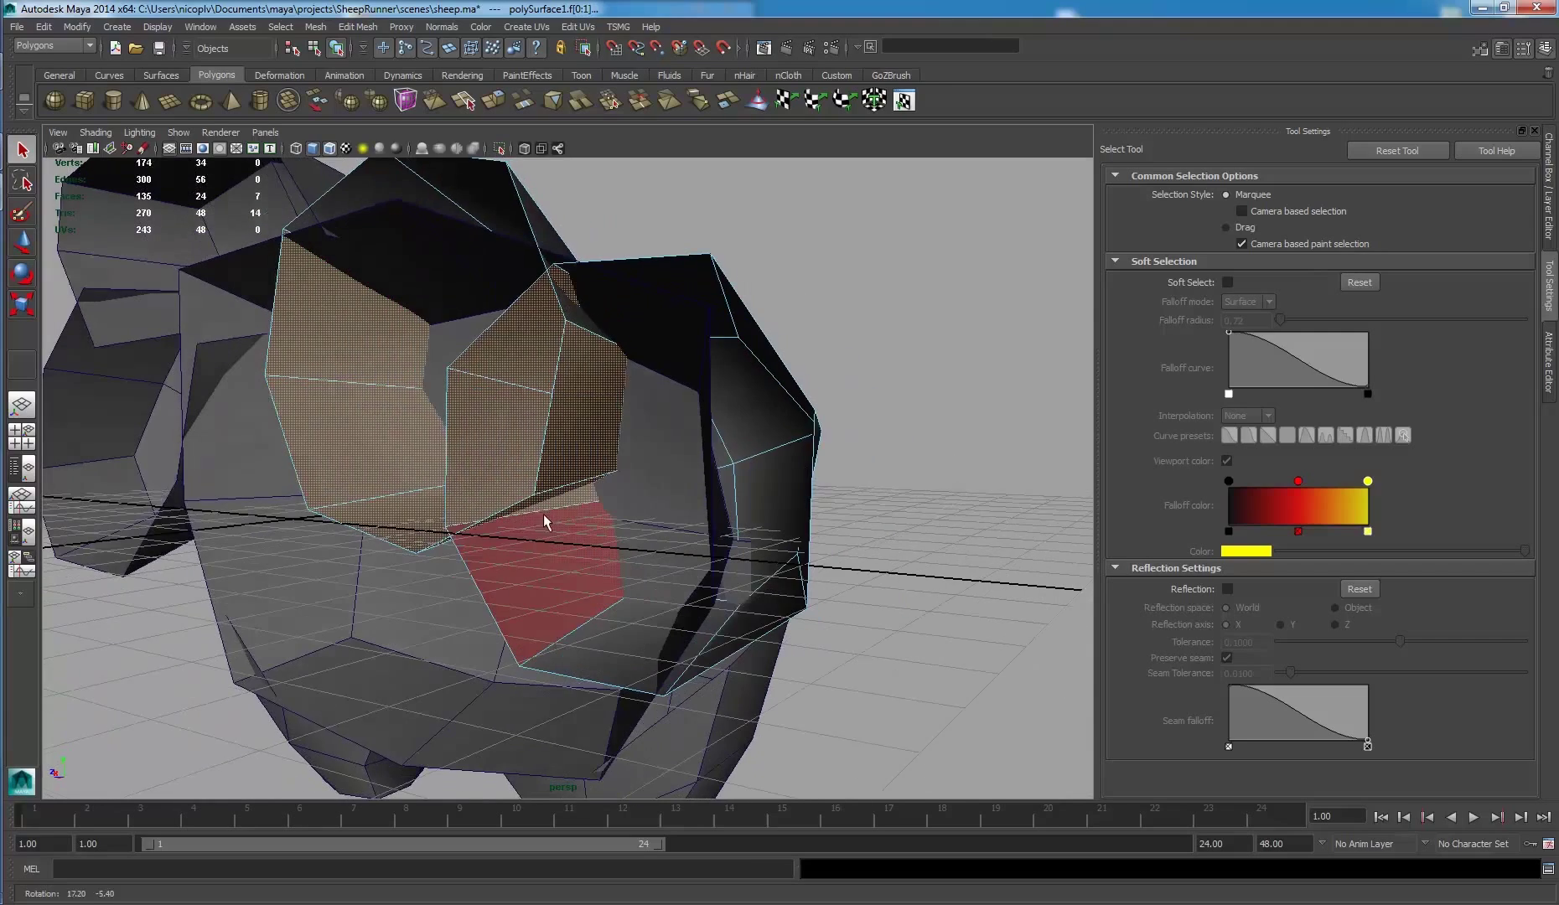
shift+click(536, 576)
alt+drag(536, 576, 668, 594)
shift+click(671, 637)
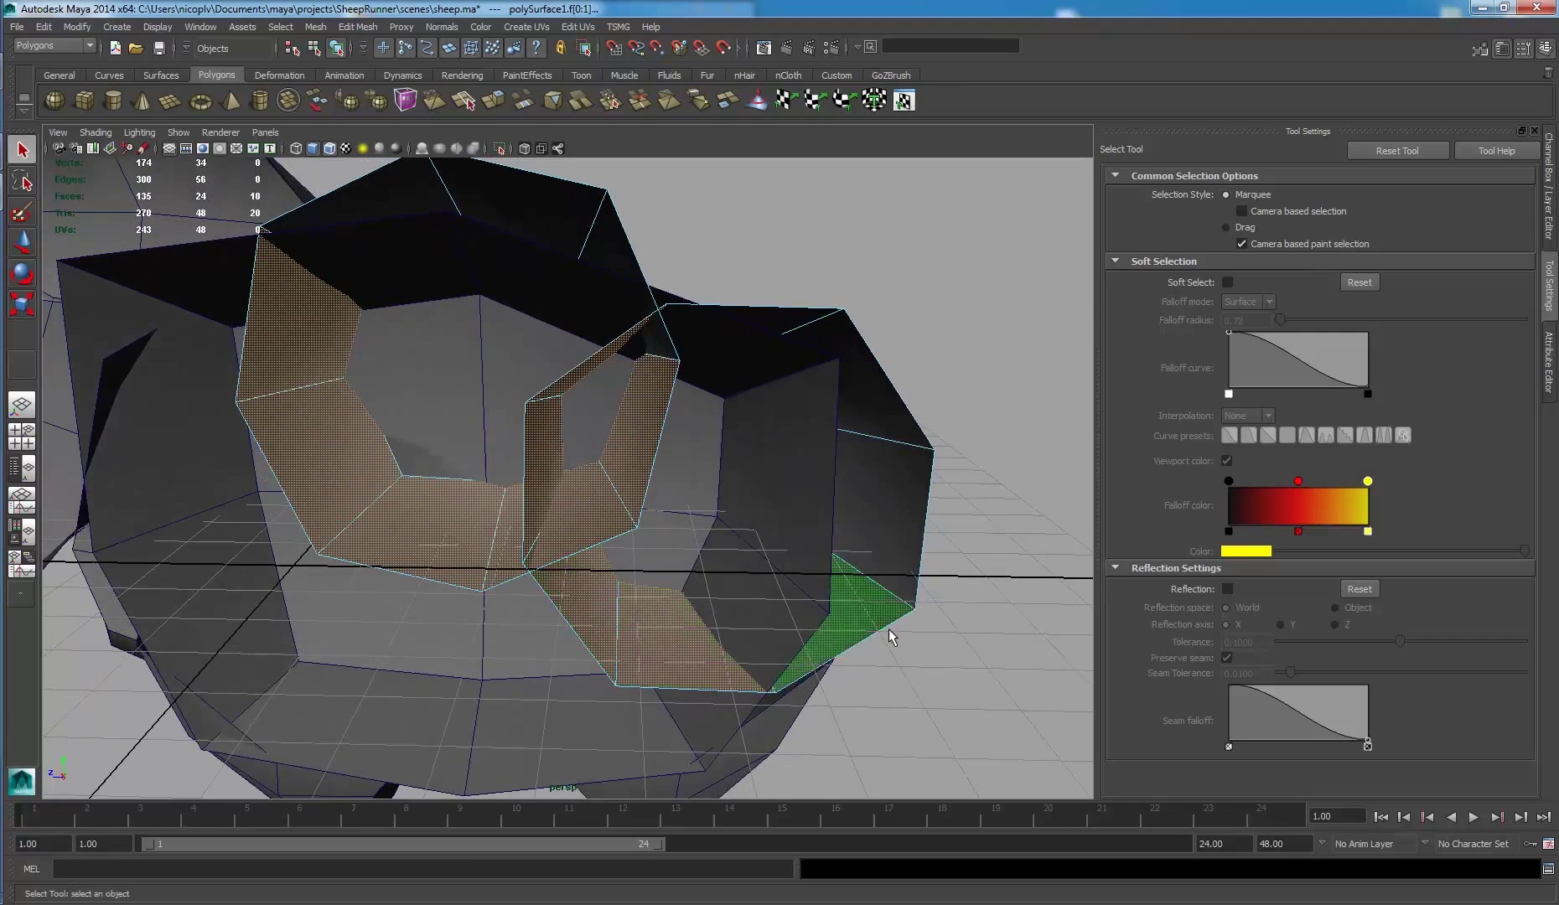
shift+click(887, 629)
alt+drag(888, 629, 469, 538)
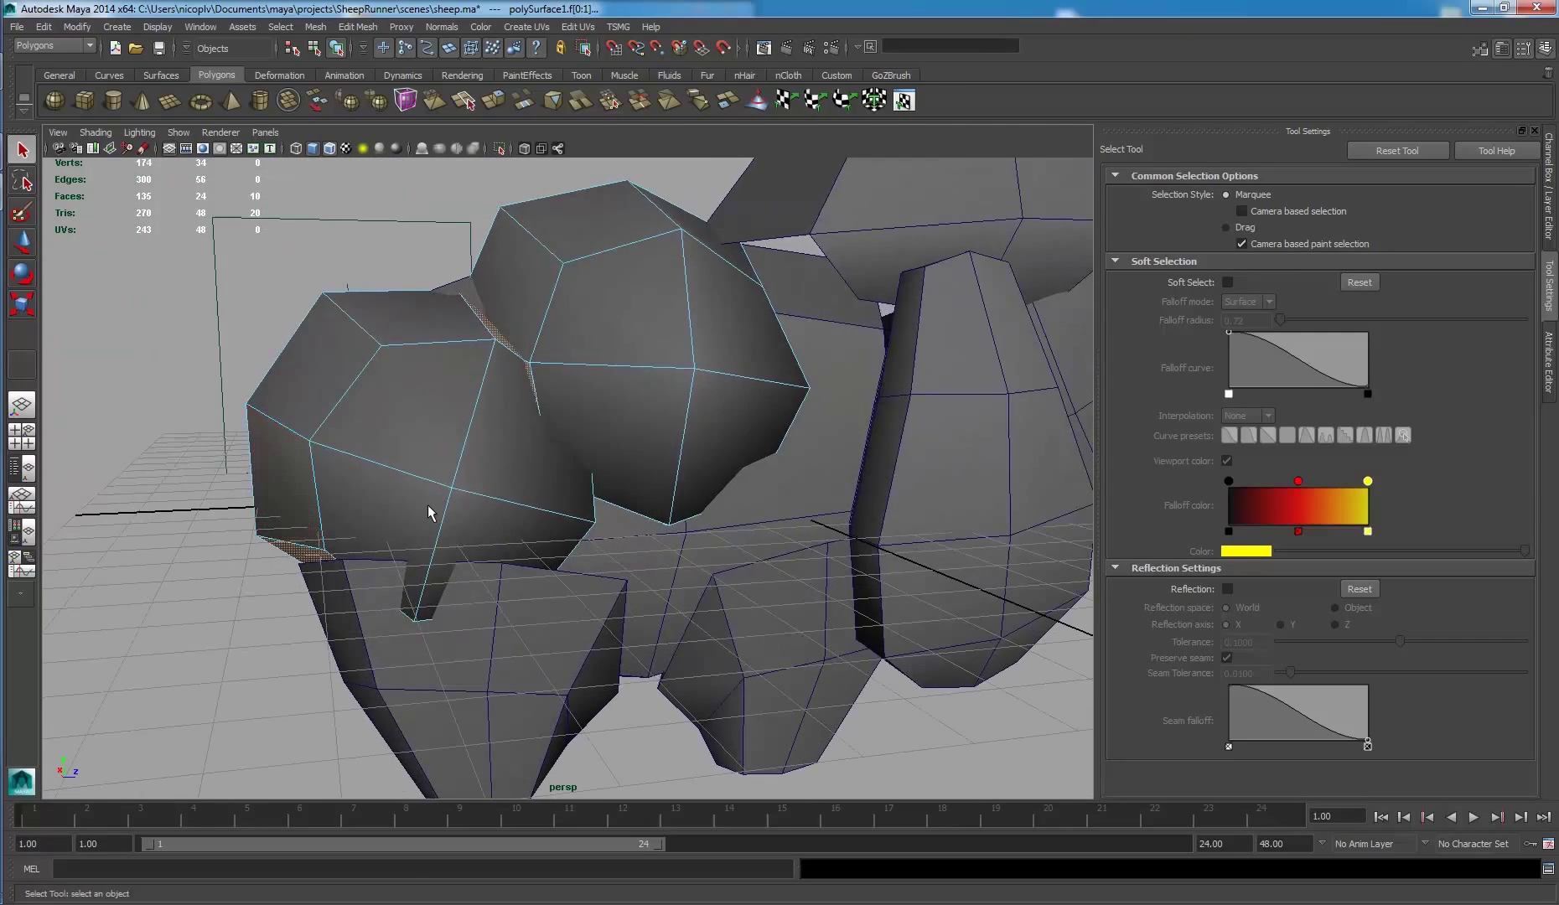
- Delete the selected interior faces plus one leftover interior face
key(Delete)
alt+drag(457, 479, 567, 408)
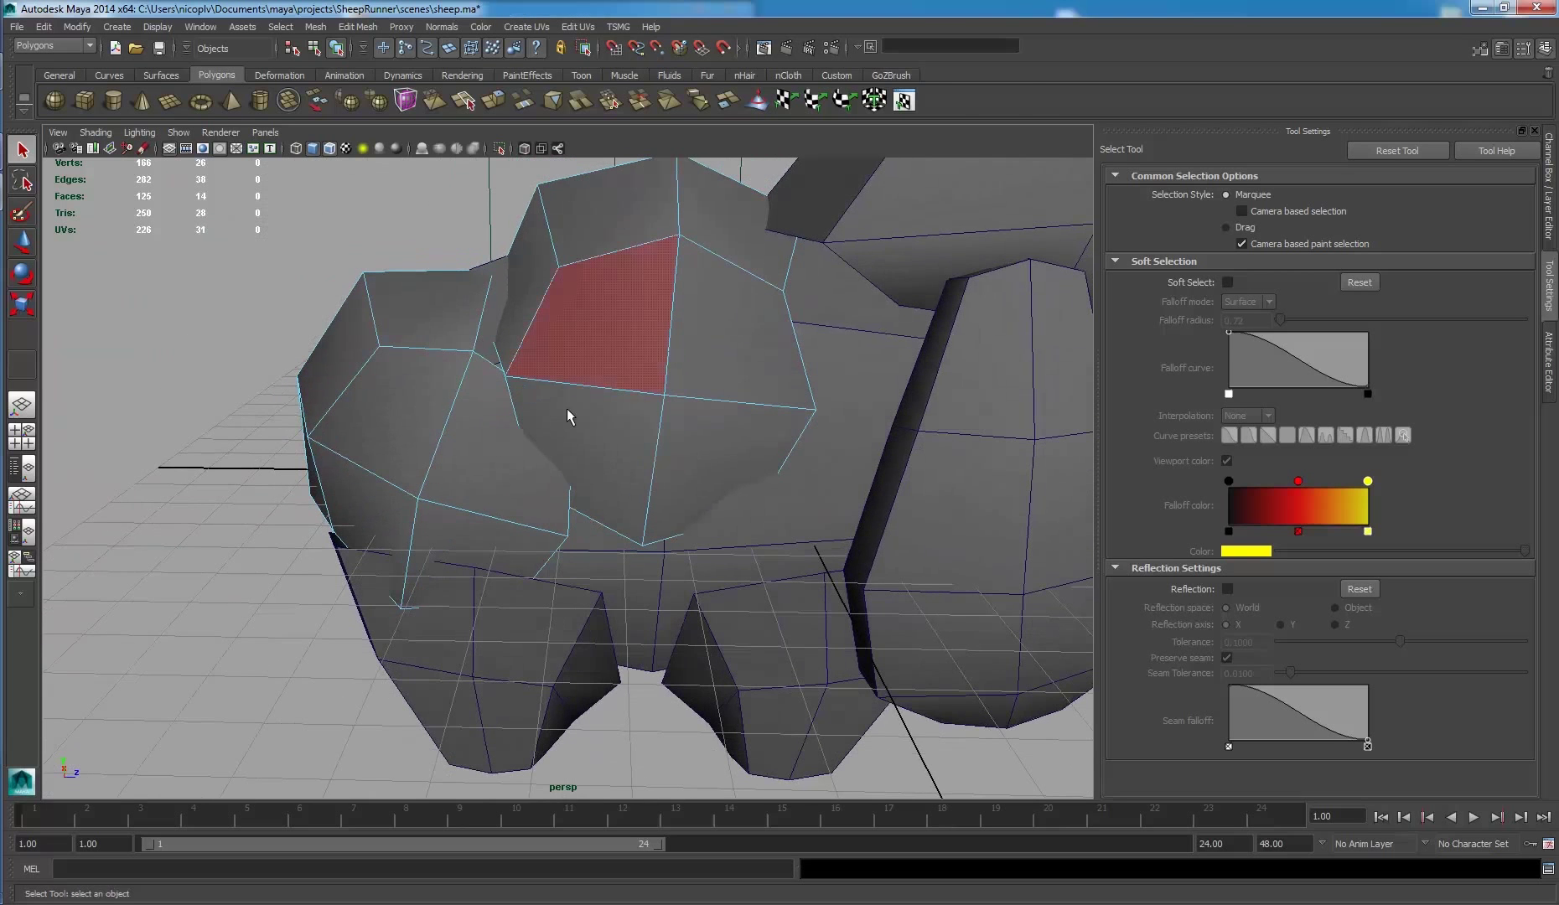
click(587, 482)
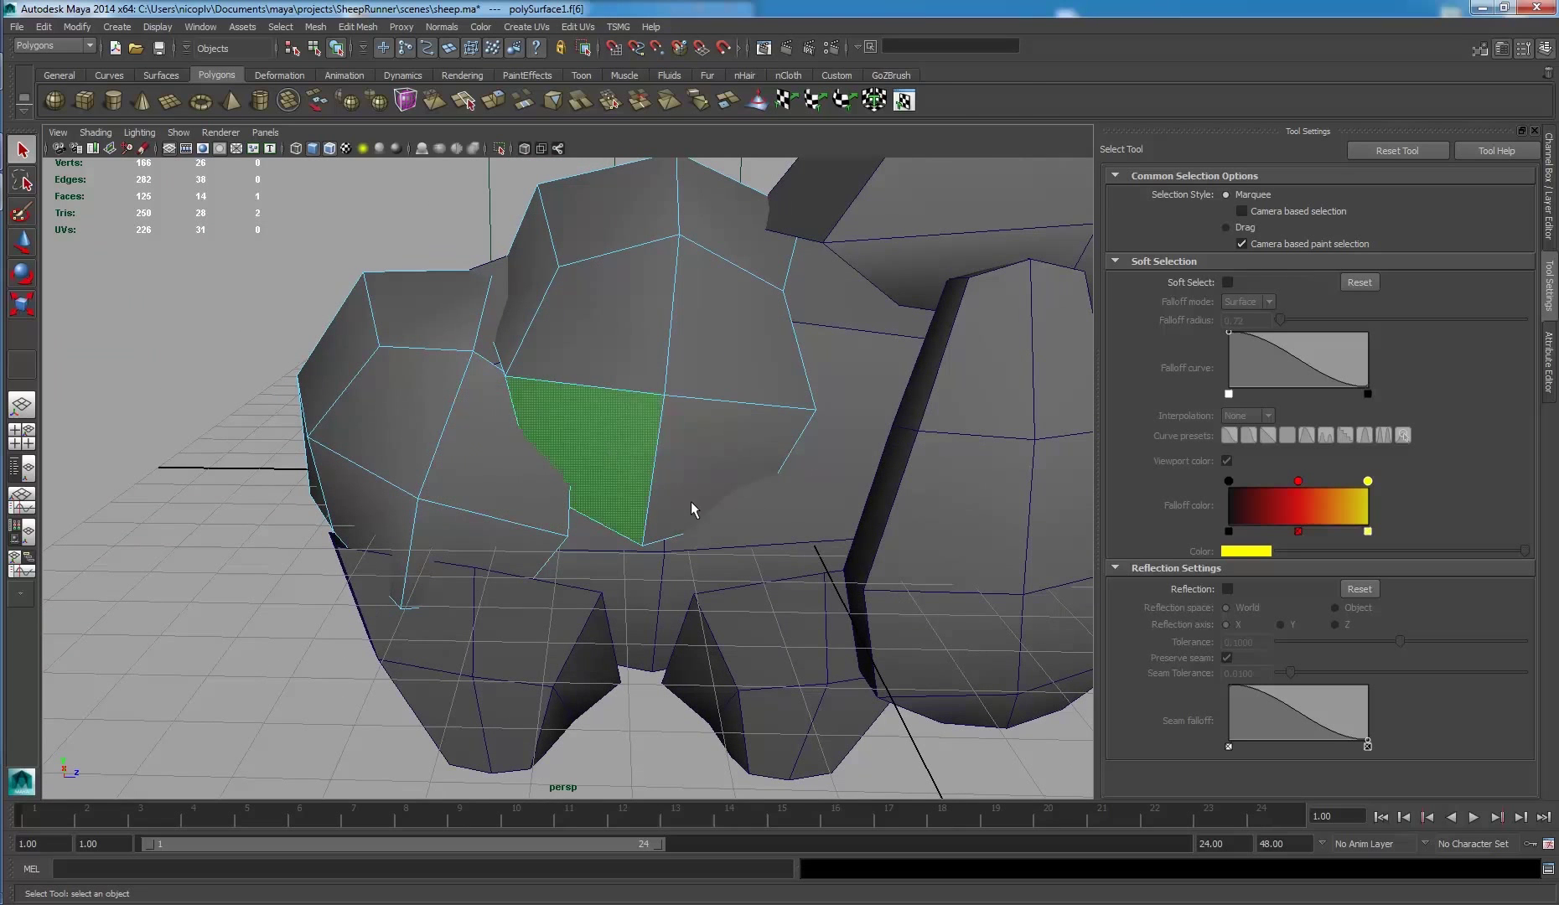
key(Delete)
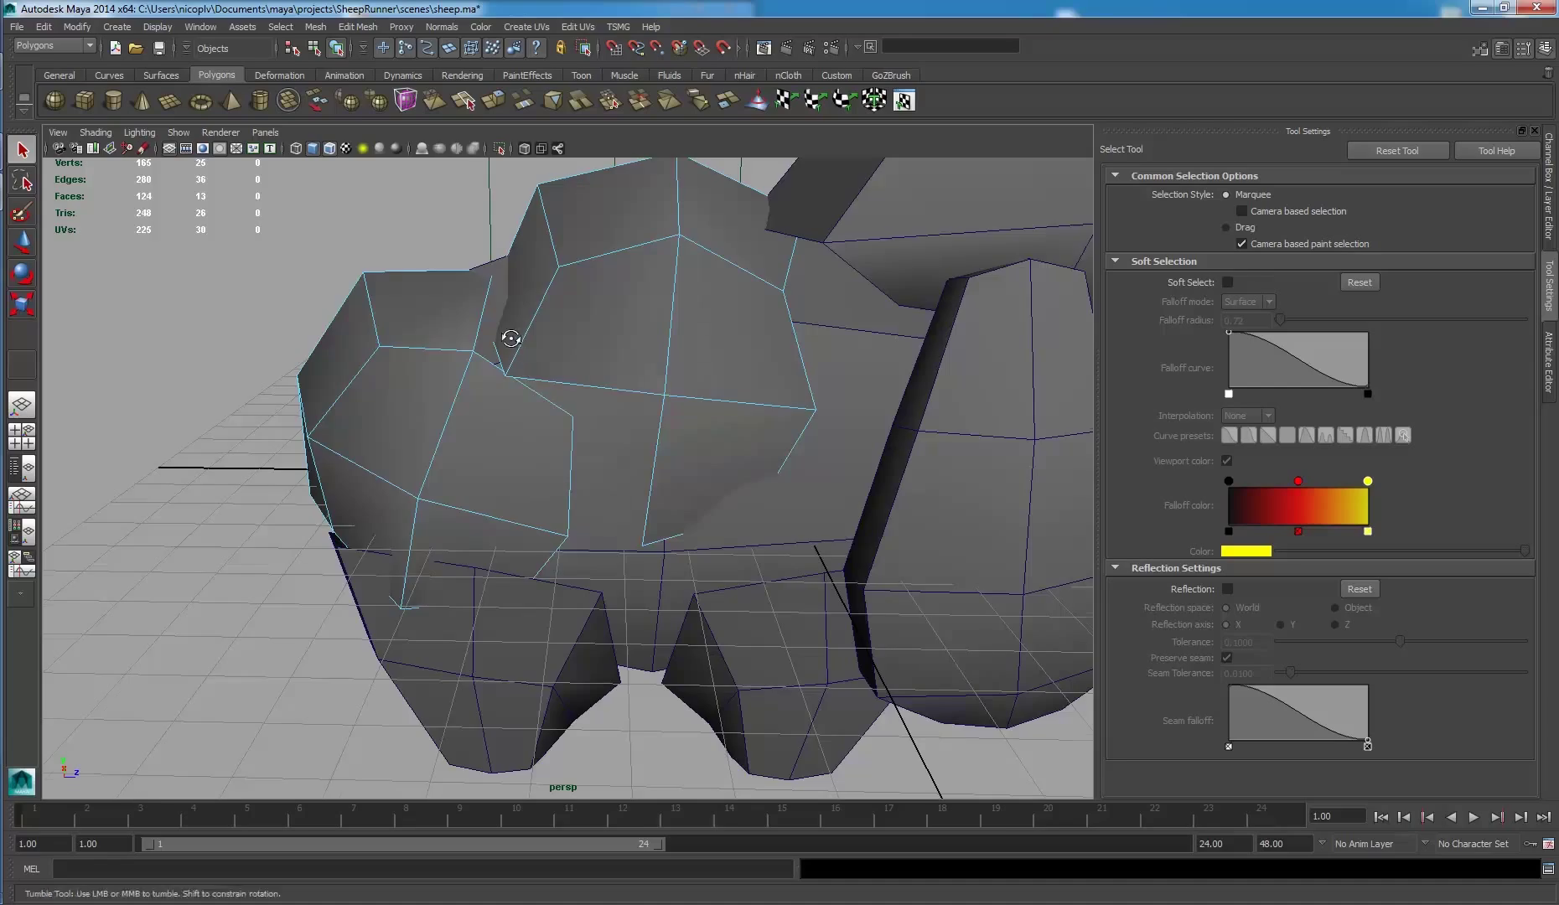
- Return to Object mode and isolate the head mesh in the view
mouse_move(882, 580)
alt+mouse_down()
mouse_move(893, 344)
mouse_move(582, 294)
alt+mouse_up()
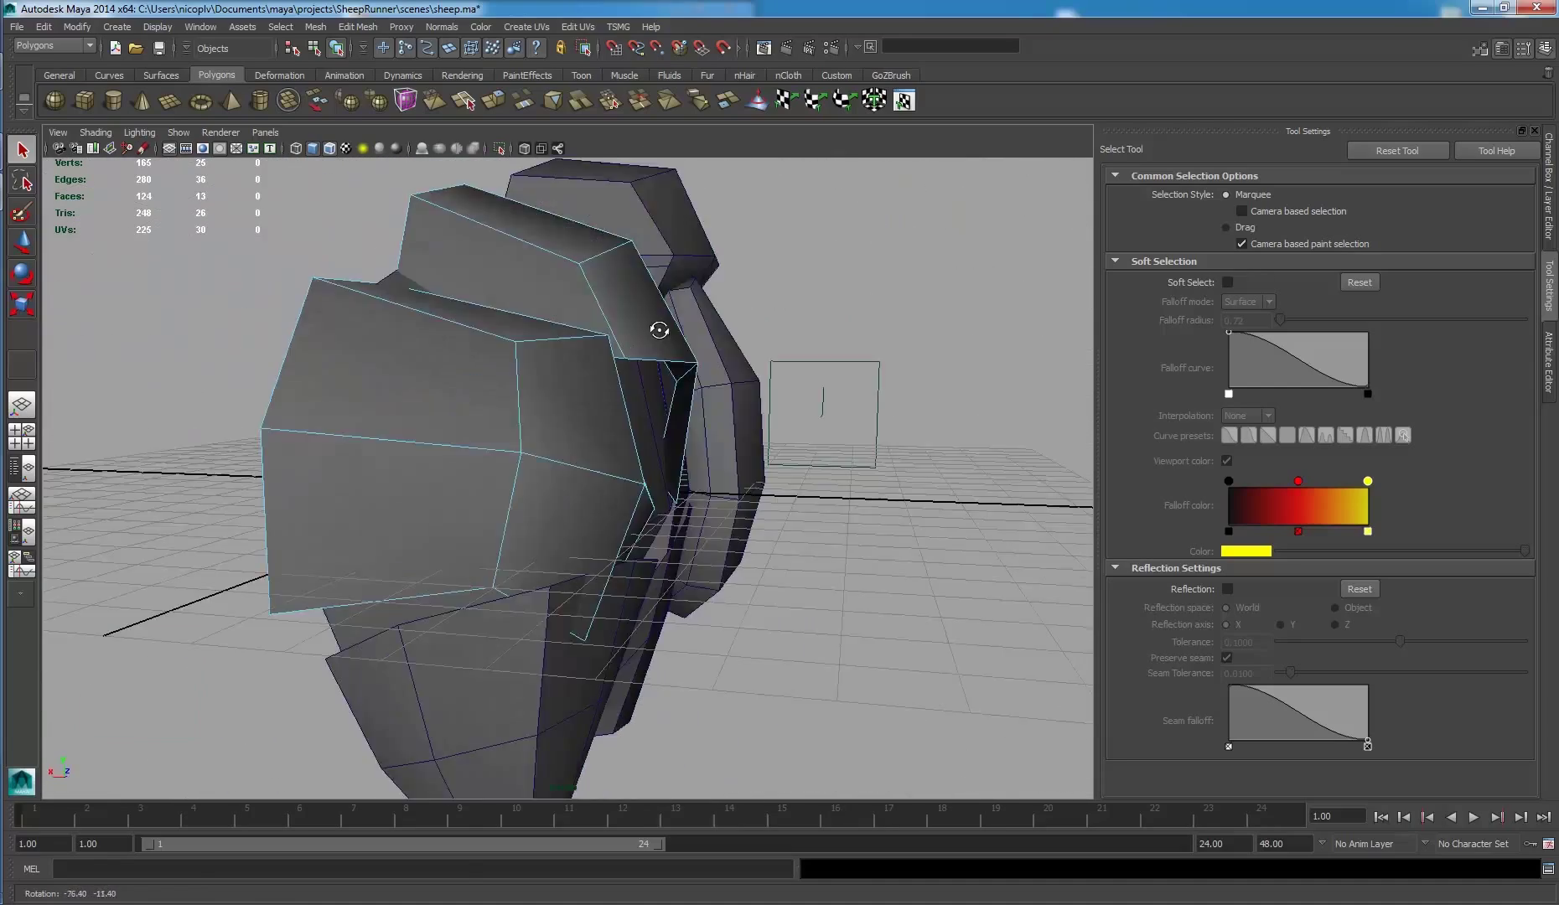
right_drag(583, 293, 655, 272)
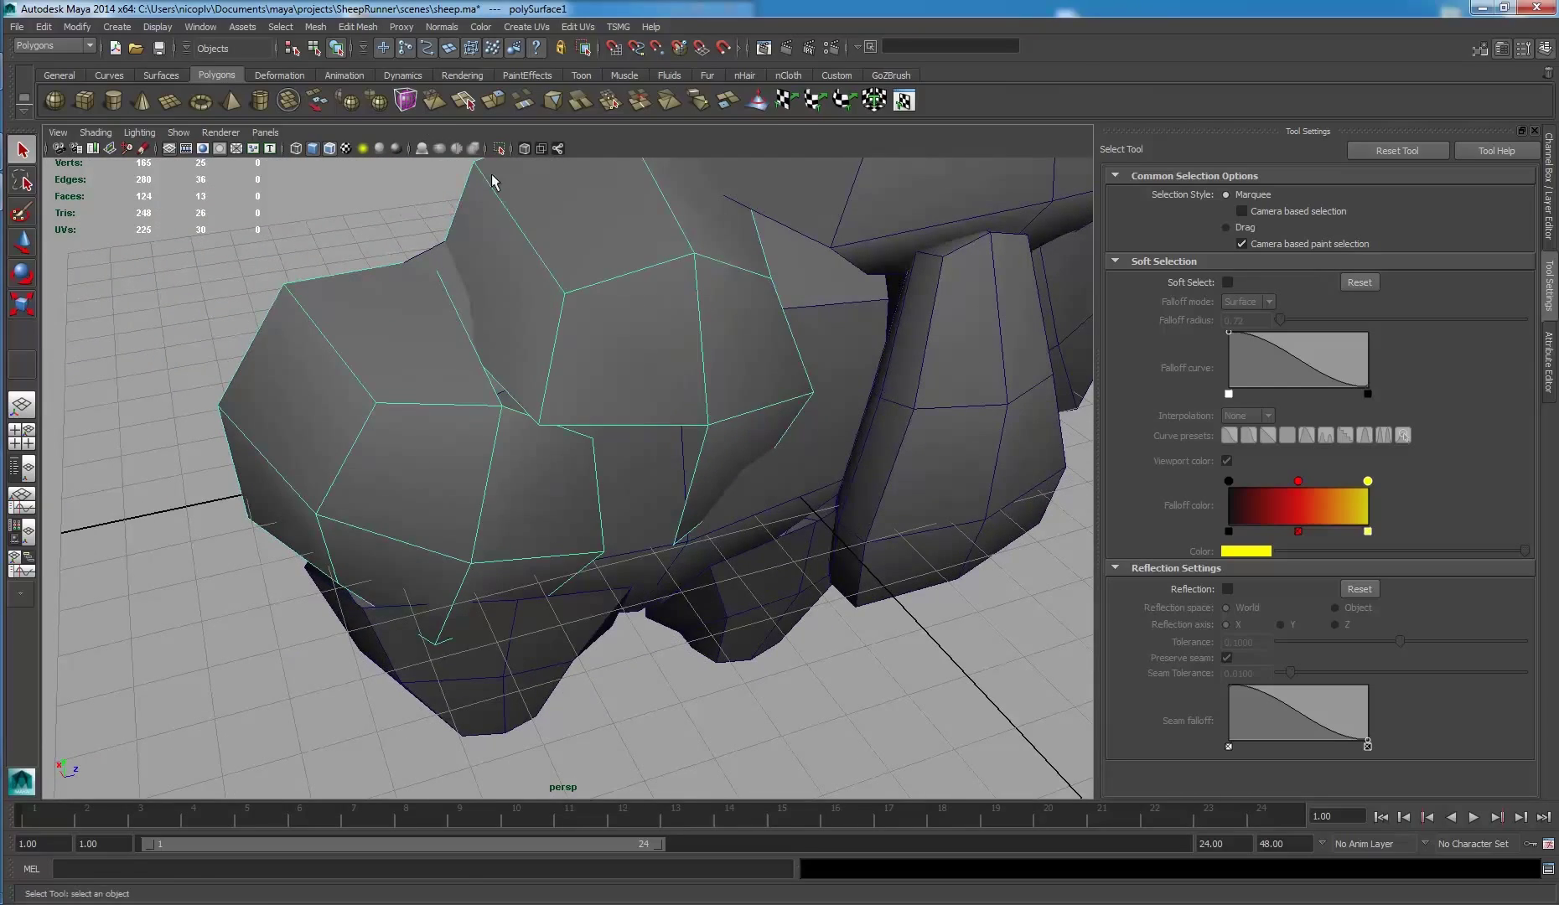
alt+drag(579, 338, 709, 529)
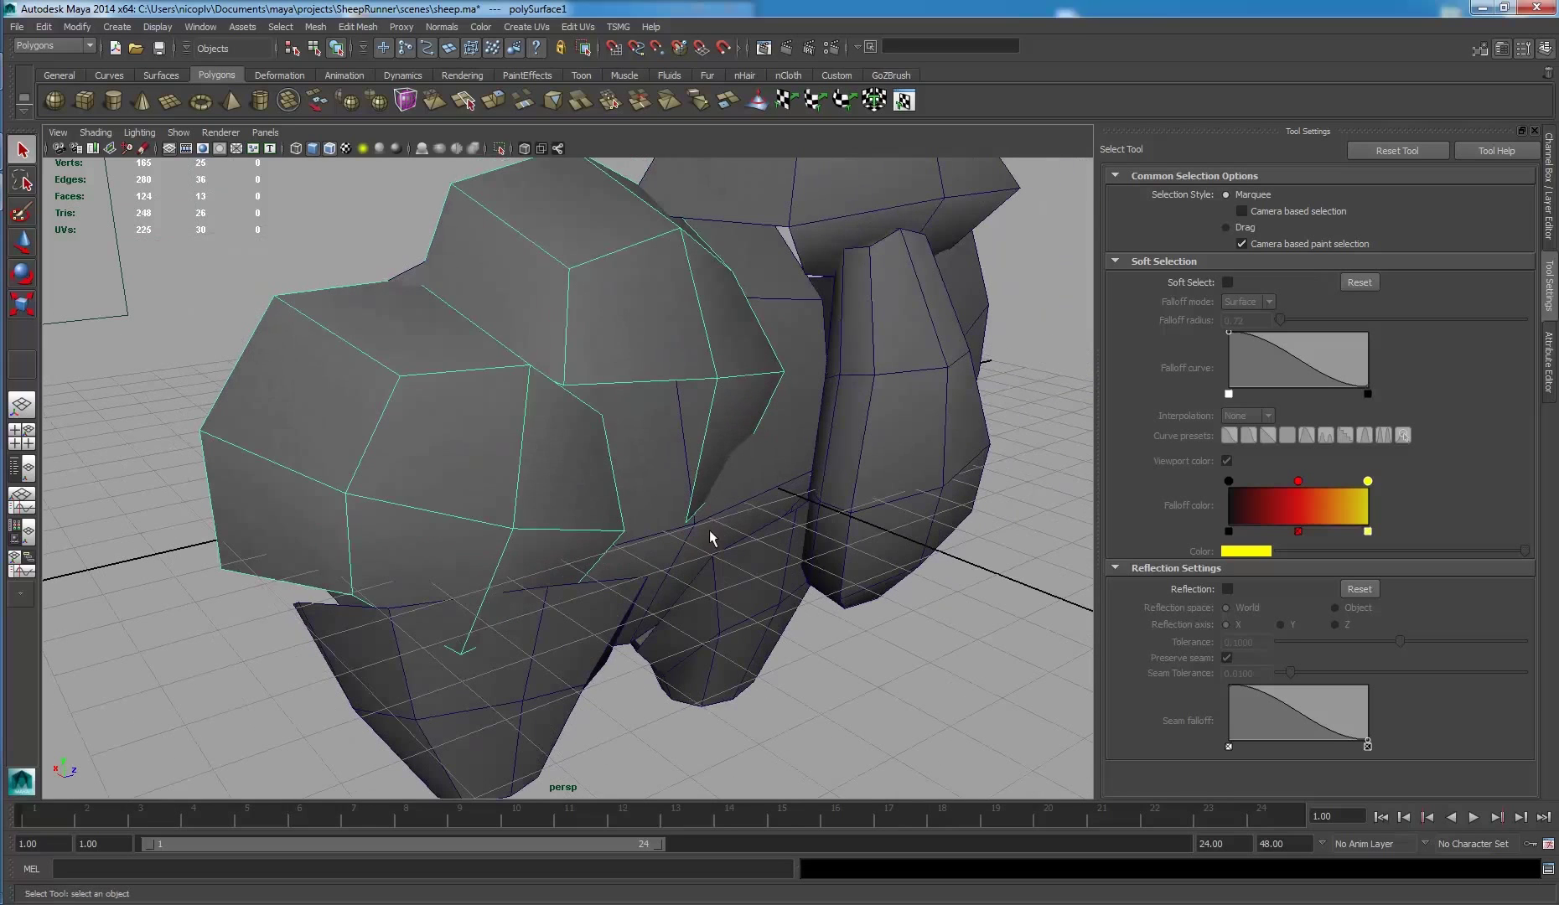
click(499, 148)
mouse_move(713, 418)
alt+mouse_down()
mouse_move(330, 339)
mouse_move(251, 365)
mouse_move(334, 386)
mouse_move(690, 293)
mouse_move(709, 251)
alt+mouse_up()
- In Vertex mode, merge the first pair of gap vertices to their center
right_click(715, 278)
click(658, 264)
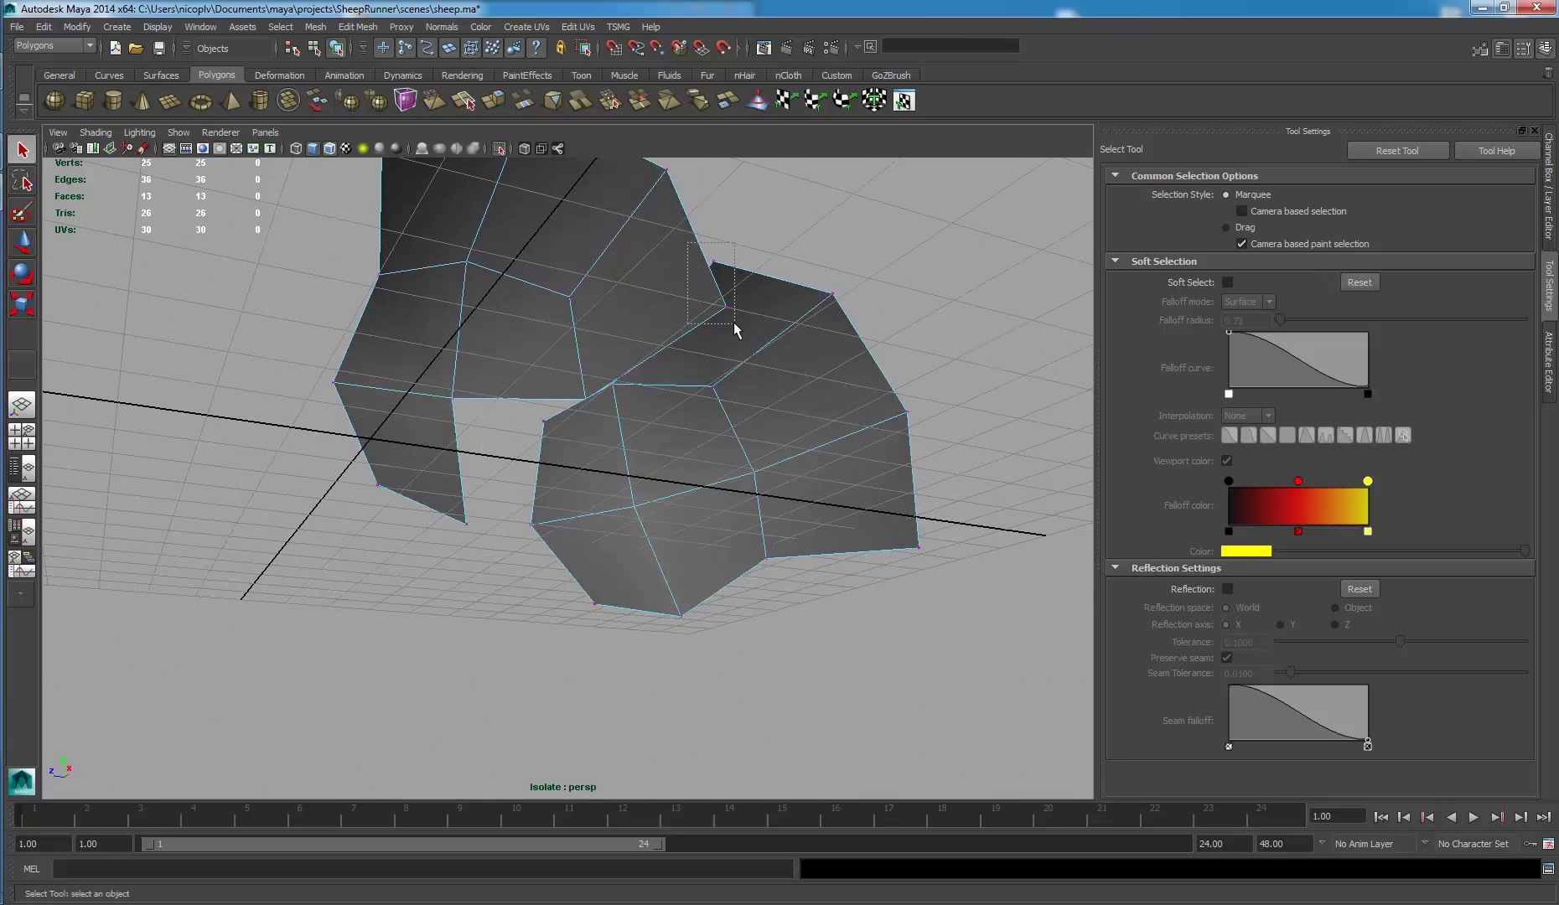
drag(733, 322, 734, 323)
shift+right_drag(748, 313, 745, 220)
mouse_move(721, 277)
alt+mouse_down()
mouse_move(653, 286)
mouse_move(636, 353)
mouse_move(587, 344)
mouse_move(853, 409)
mouse_move(586, 406)
alt+mouse_up()
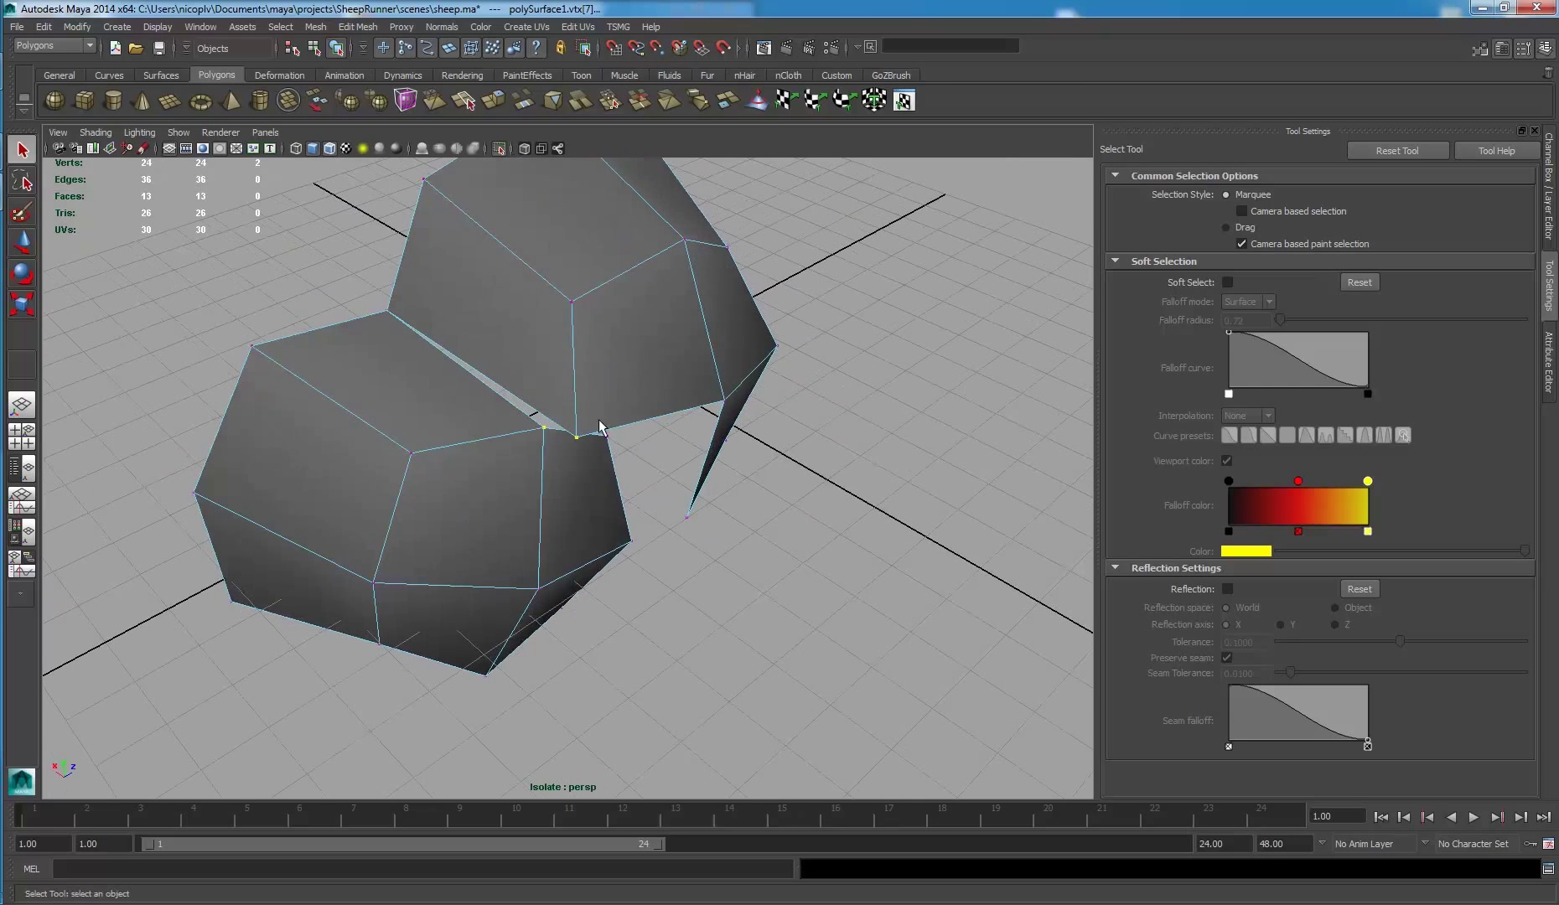
- Merge the next pair of seam vertices, leaving 23 vertices
shift+right_click(577, 406)
shift+right_drag(576, 406, 584, 339)
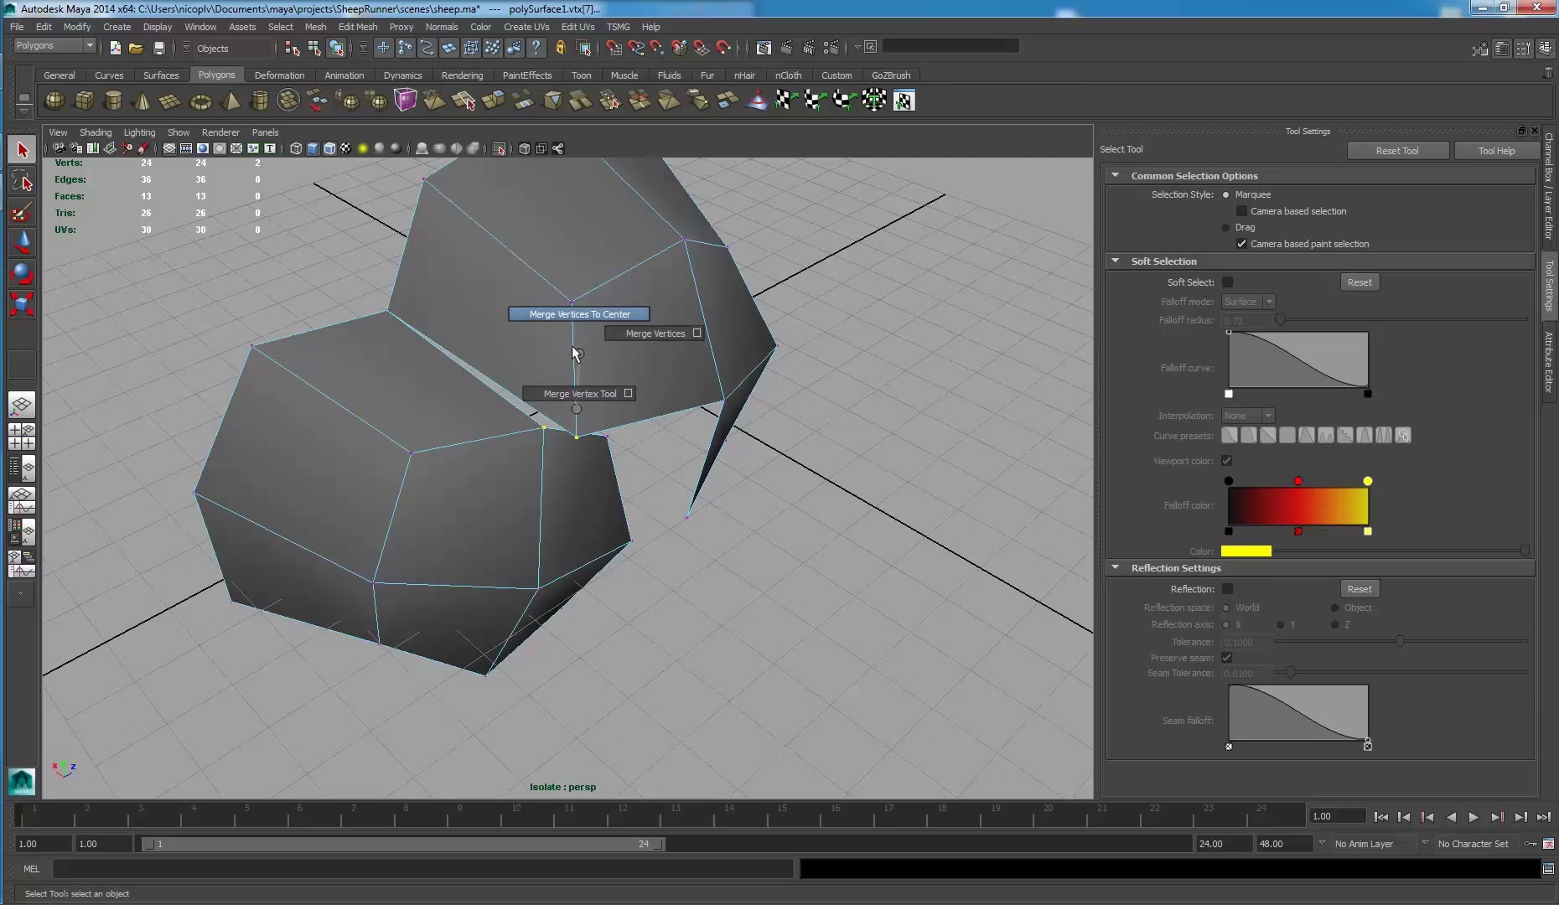
shift+right_drag(591, 327, 578, 350)
alt+drag(574, 384, 513, 388)
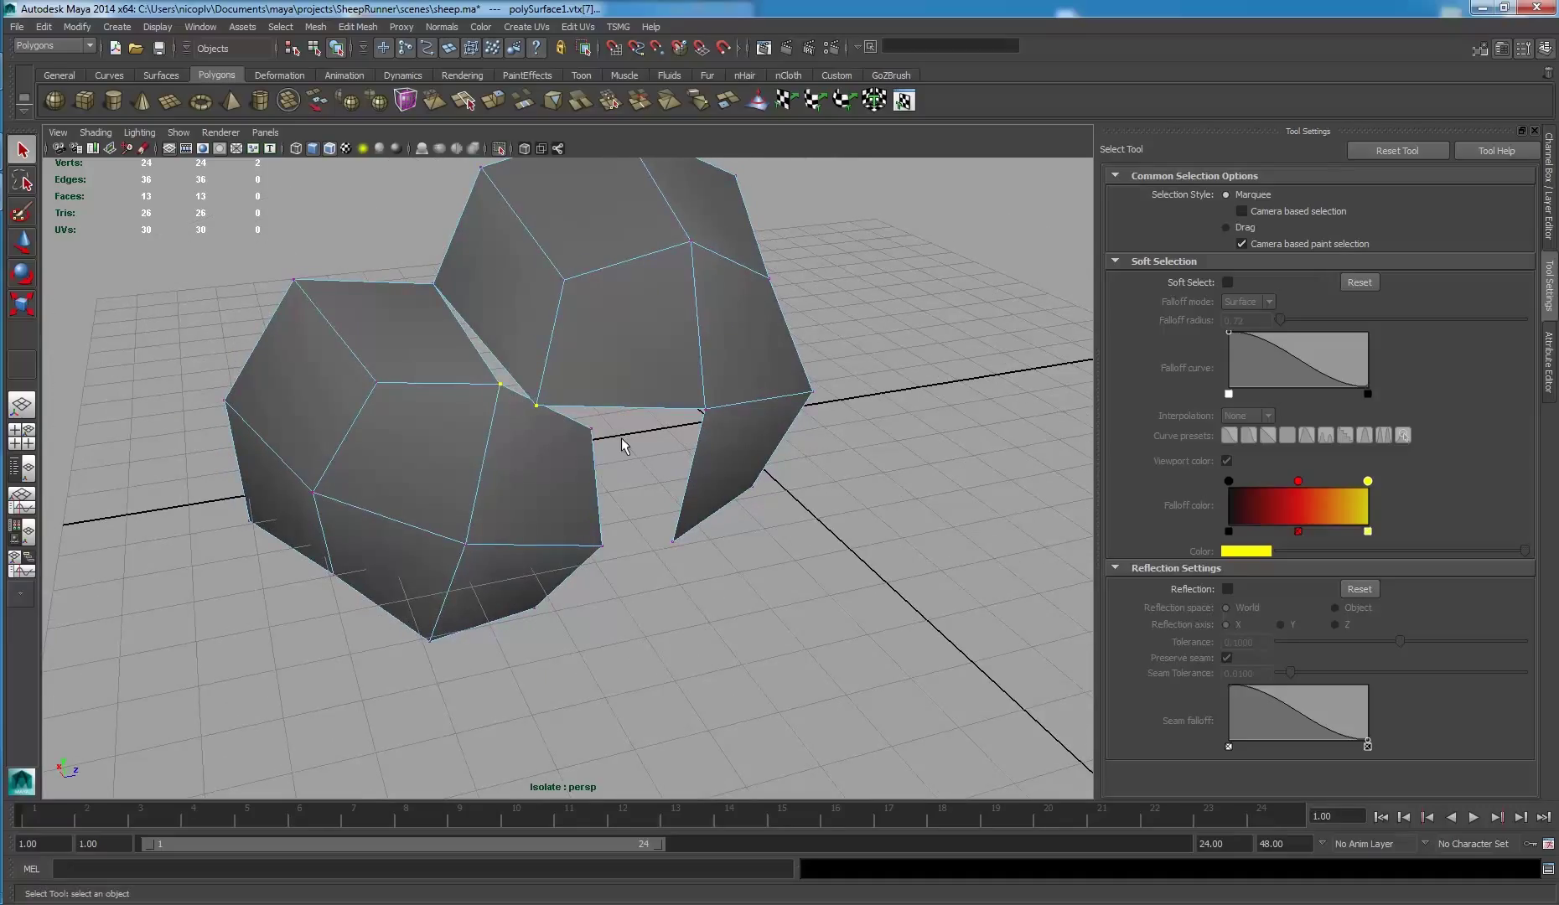
shift+right_drag(612, 433, 602, 435)
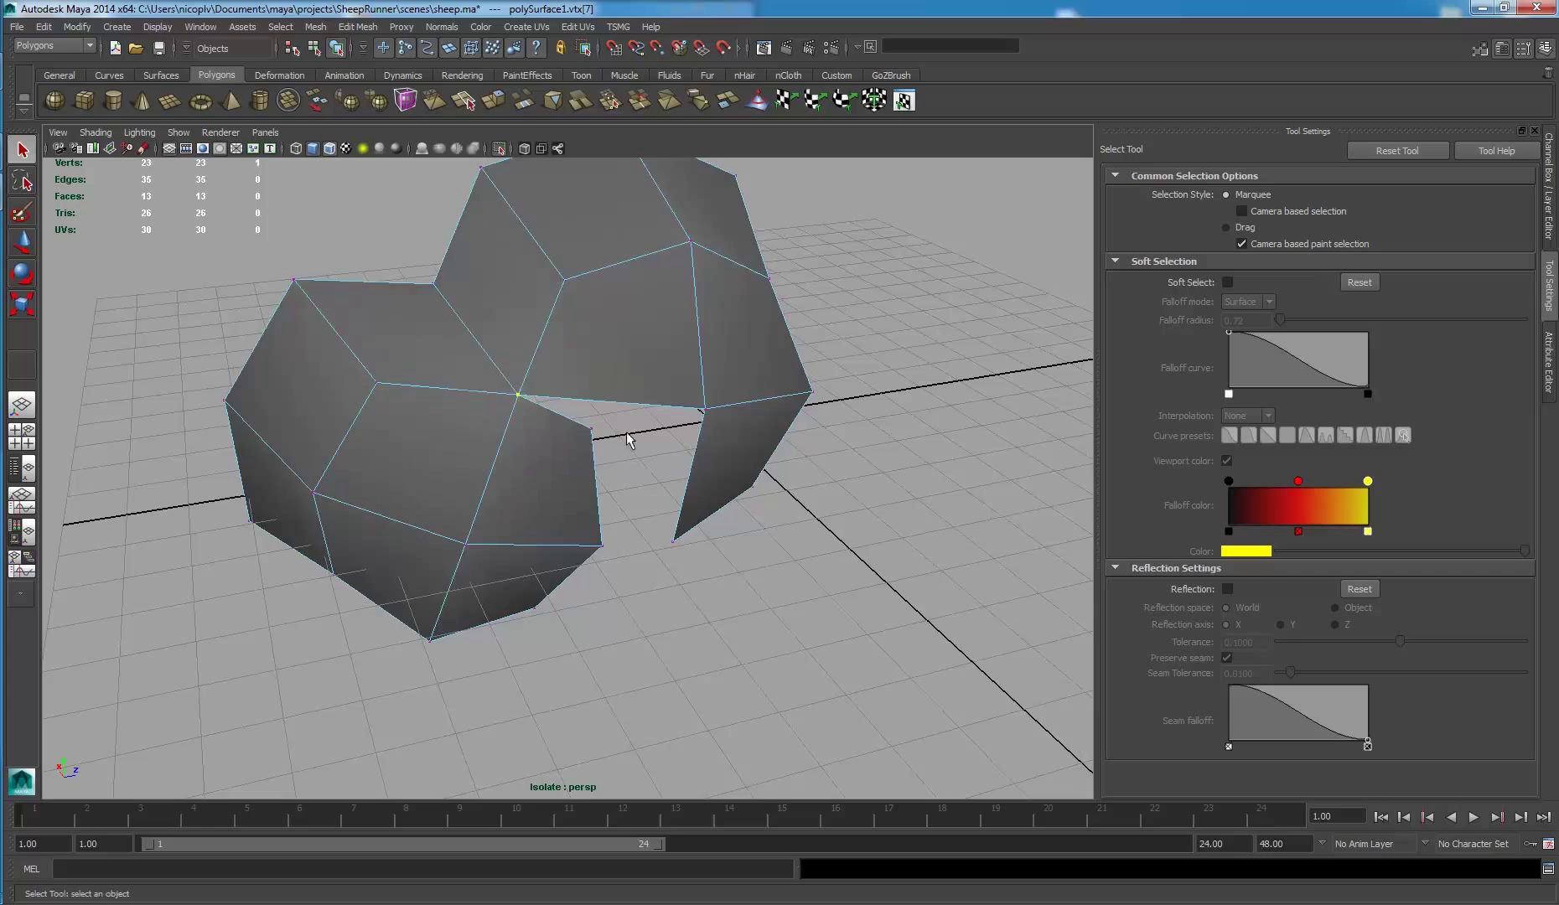
mouse_move(626, 431)
alt+mouse_down()
mouse_move(574, 388)
mouse_move(686, 411)
mouse_move(550, 390)
mouse_move(574, 359)
mouse_move(681, 329)
alt+mouse_up()
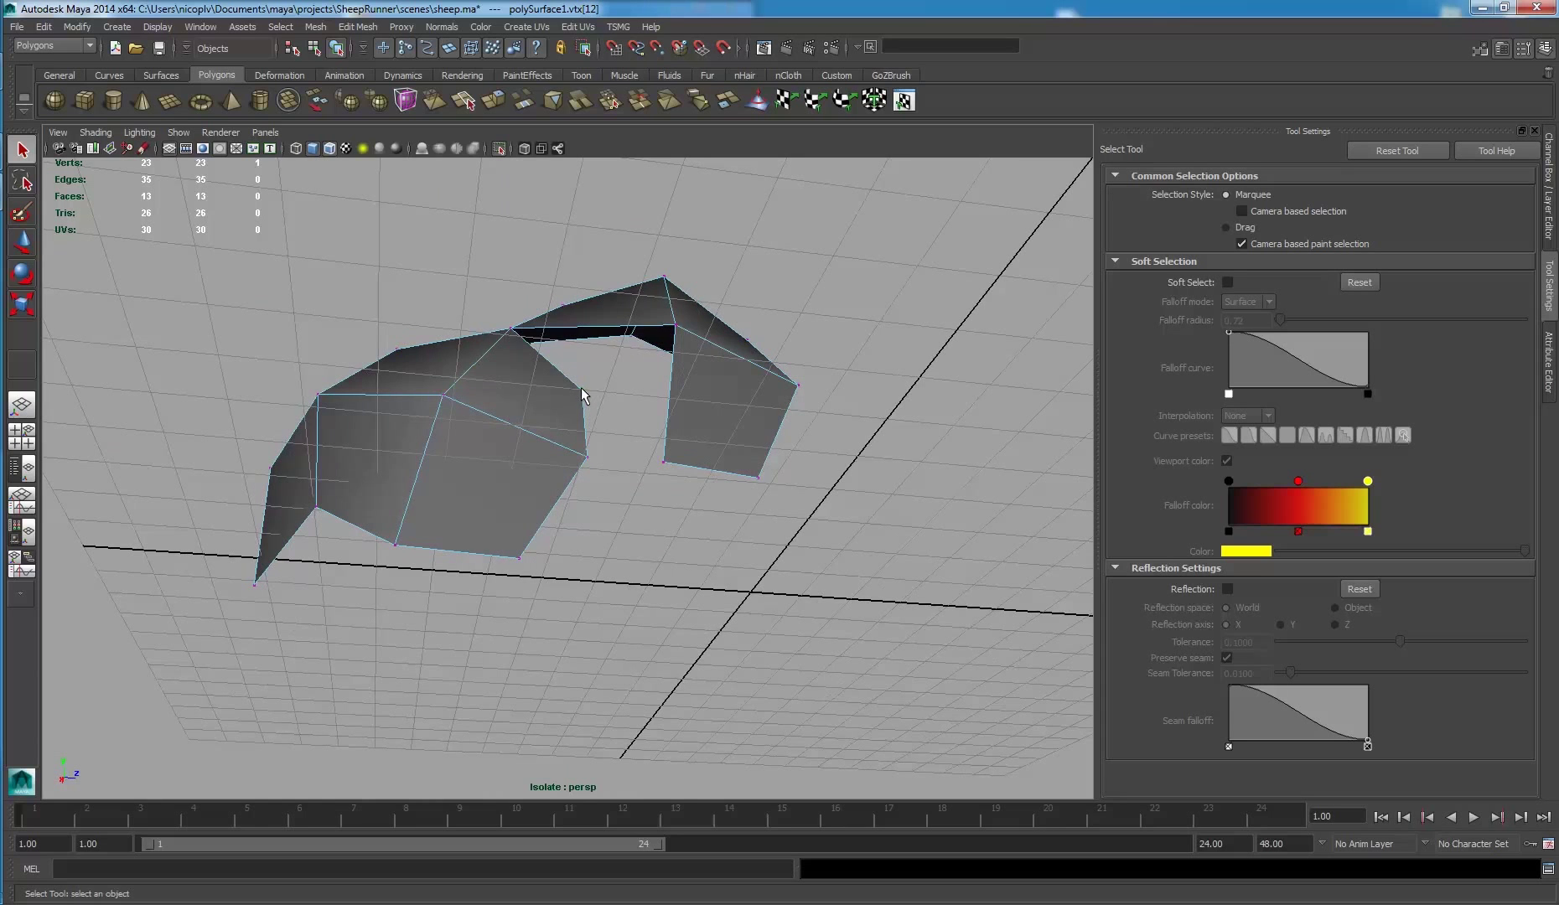
mouse_move(616, 369)
alt+mouse_down()
mouse_move(637, 404)
mouse_move(686, 404)
mouse_move(651, 428)
alt+mouse_up()
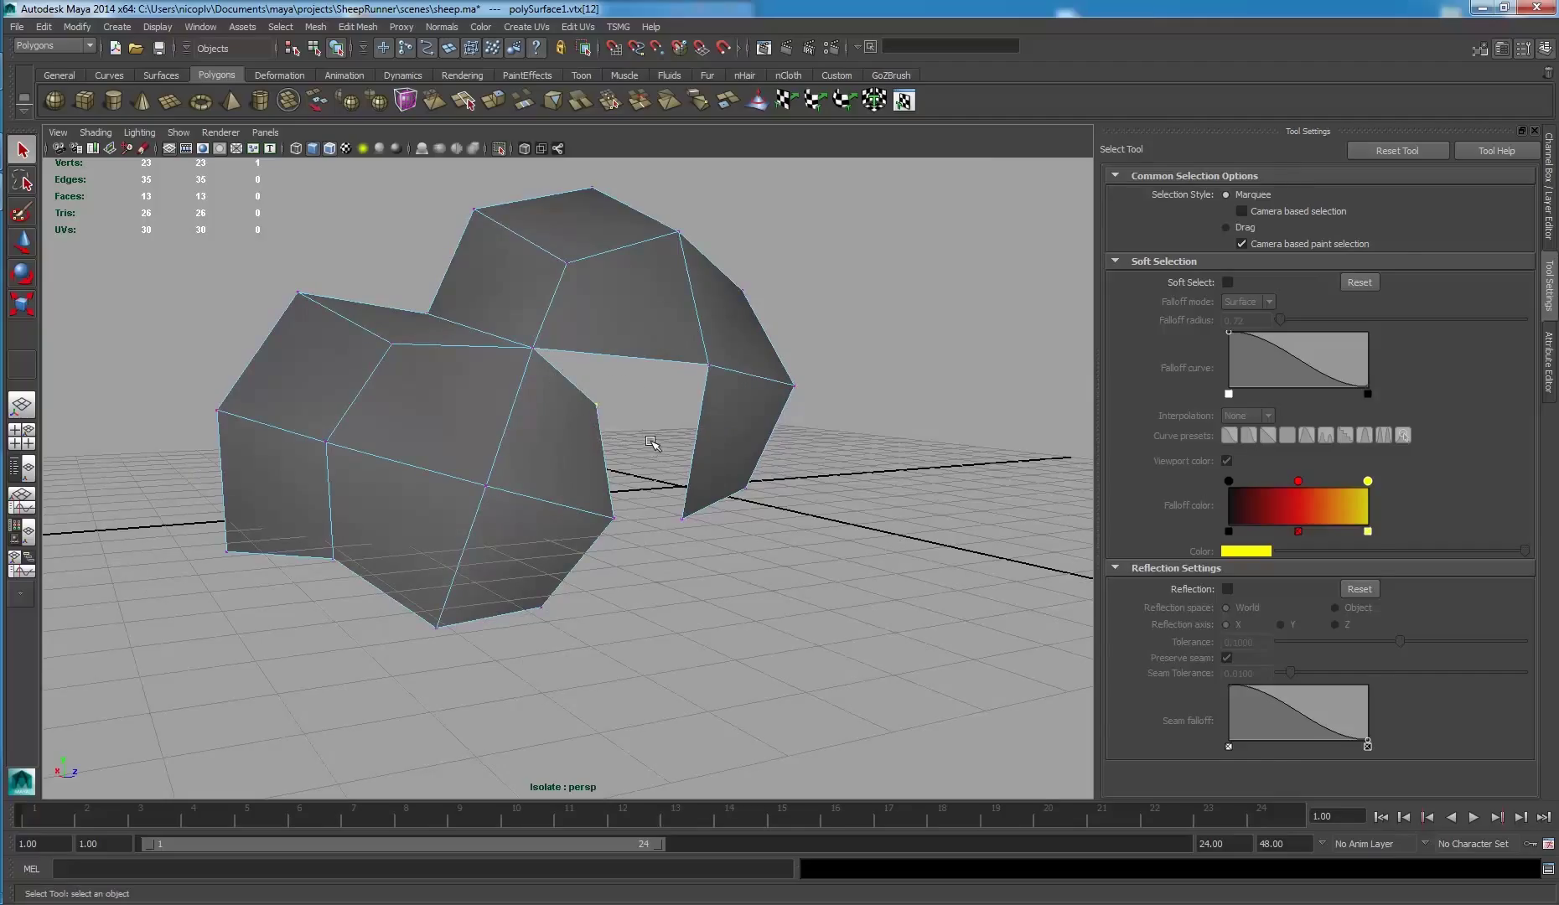
- Snap a gap vertex onto its neighbour using the Move tool with vertex snapping
key(w)
mouse_move(651, 442)
alt+mouse_down()
mouse_move(603, 427)
mouse_move(619, 420)
alt+mouse_up()
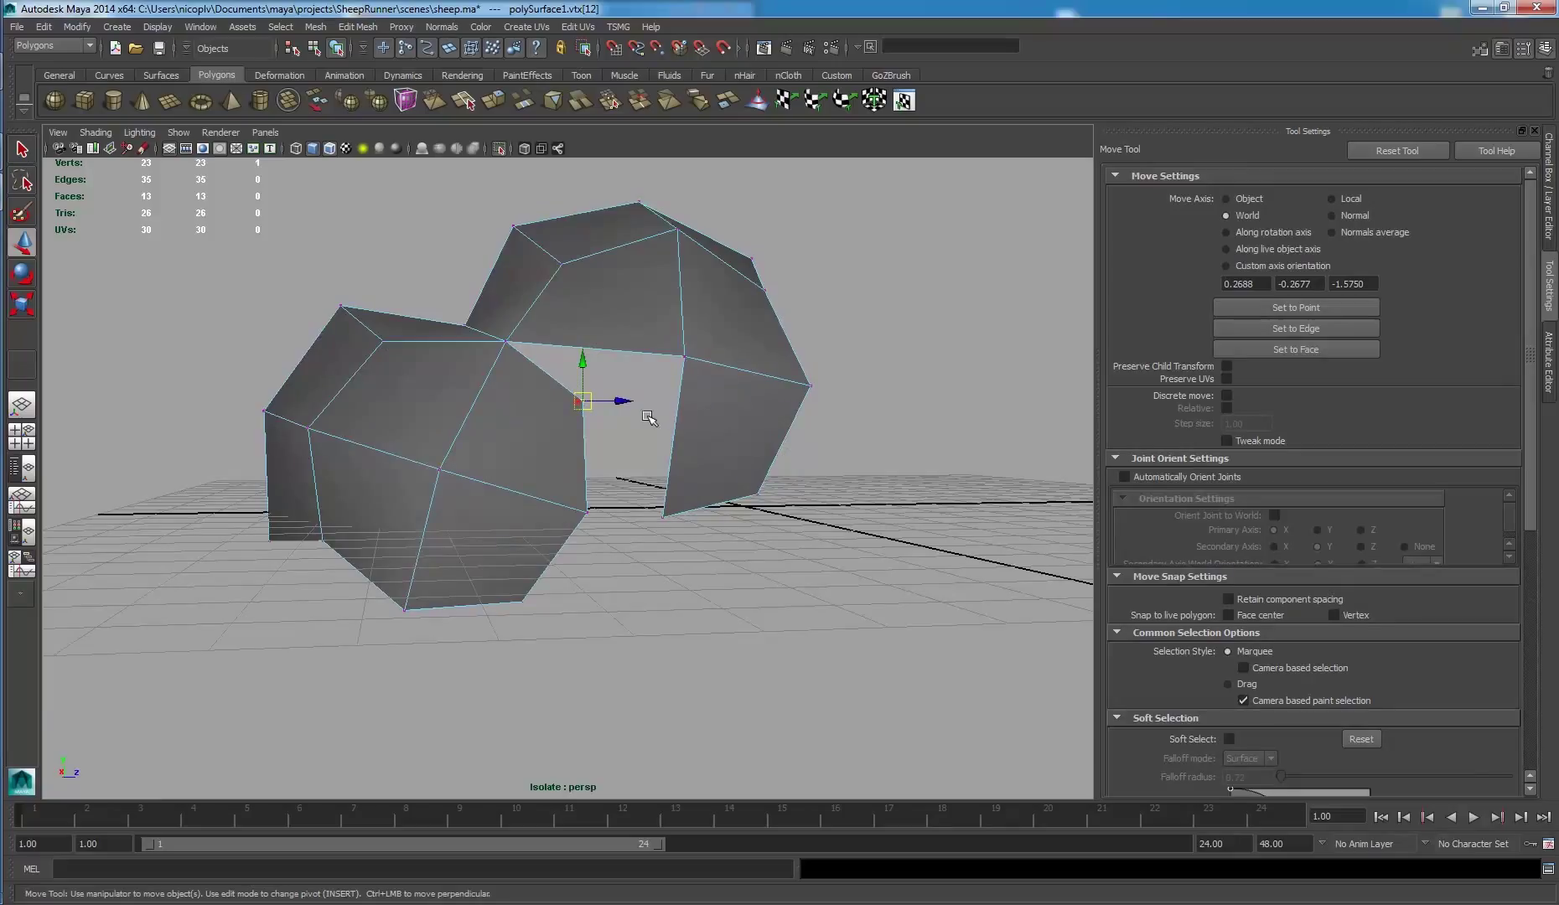
key(v)
drag(584, 403, 684, 359)
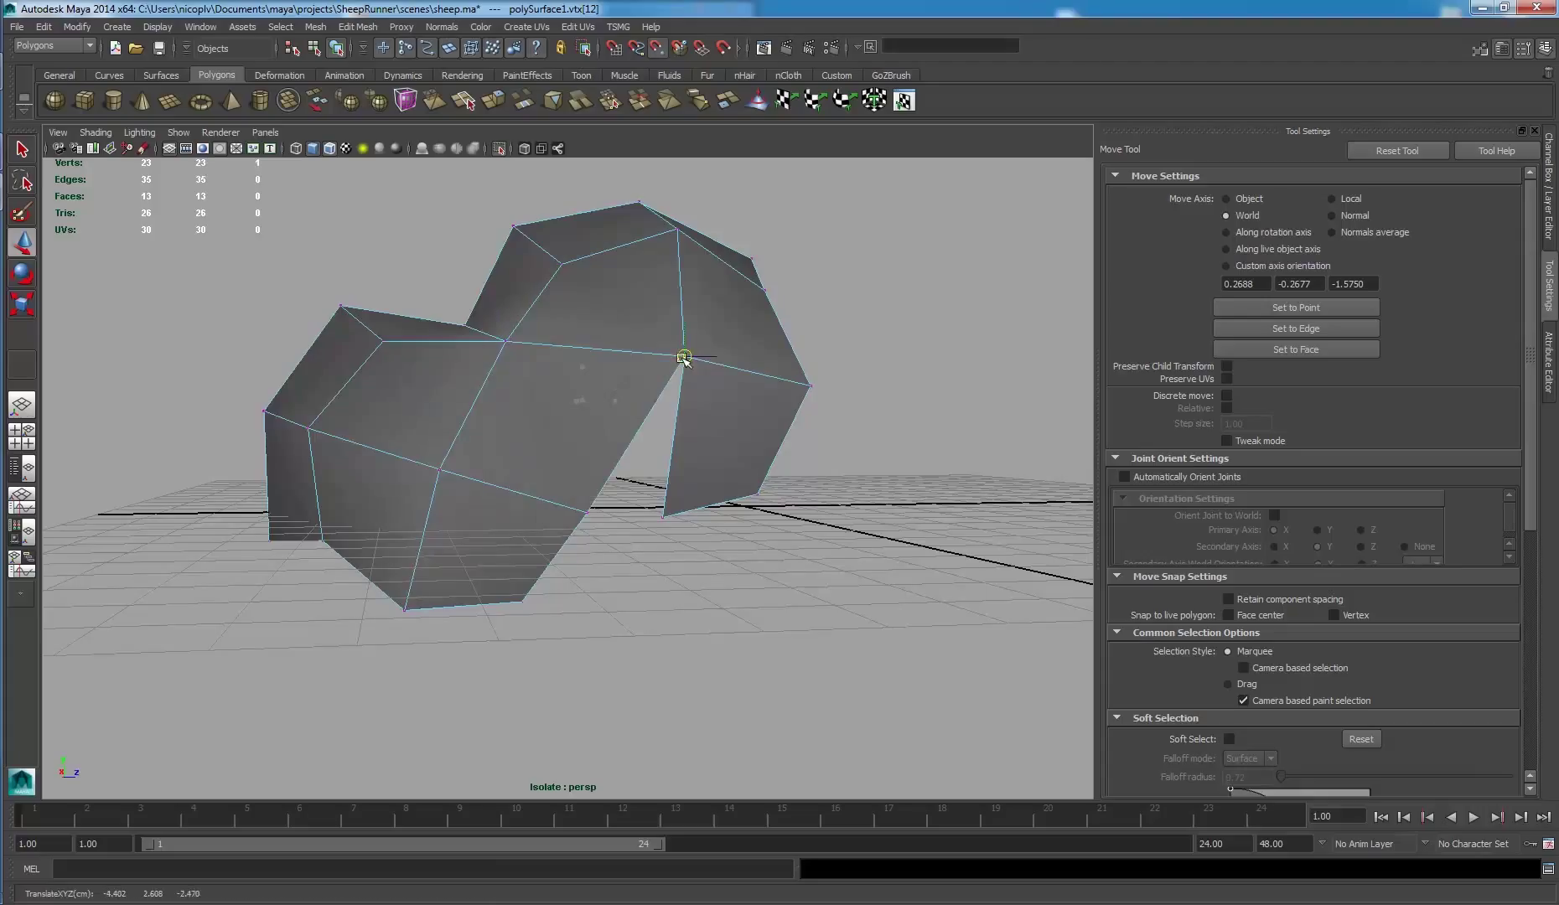
alt+drag(759, 410, 585, 437)
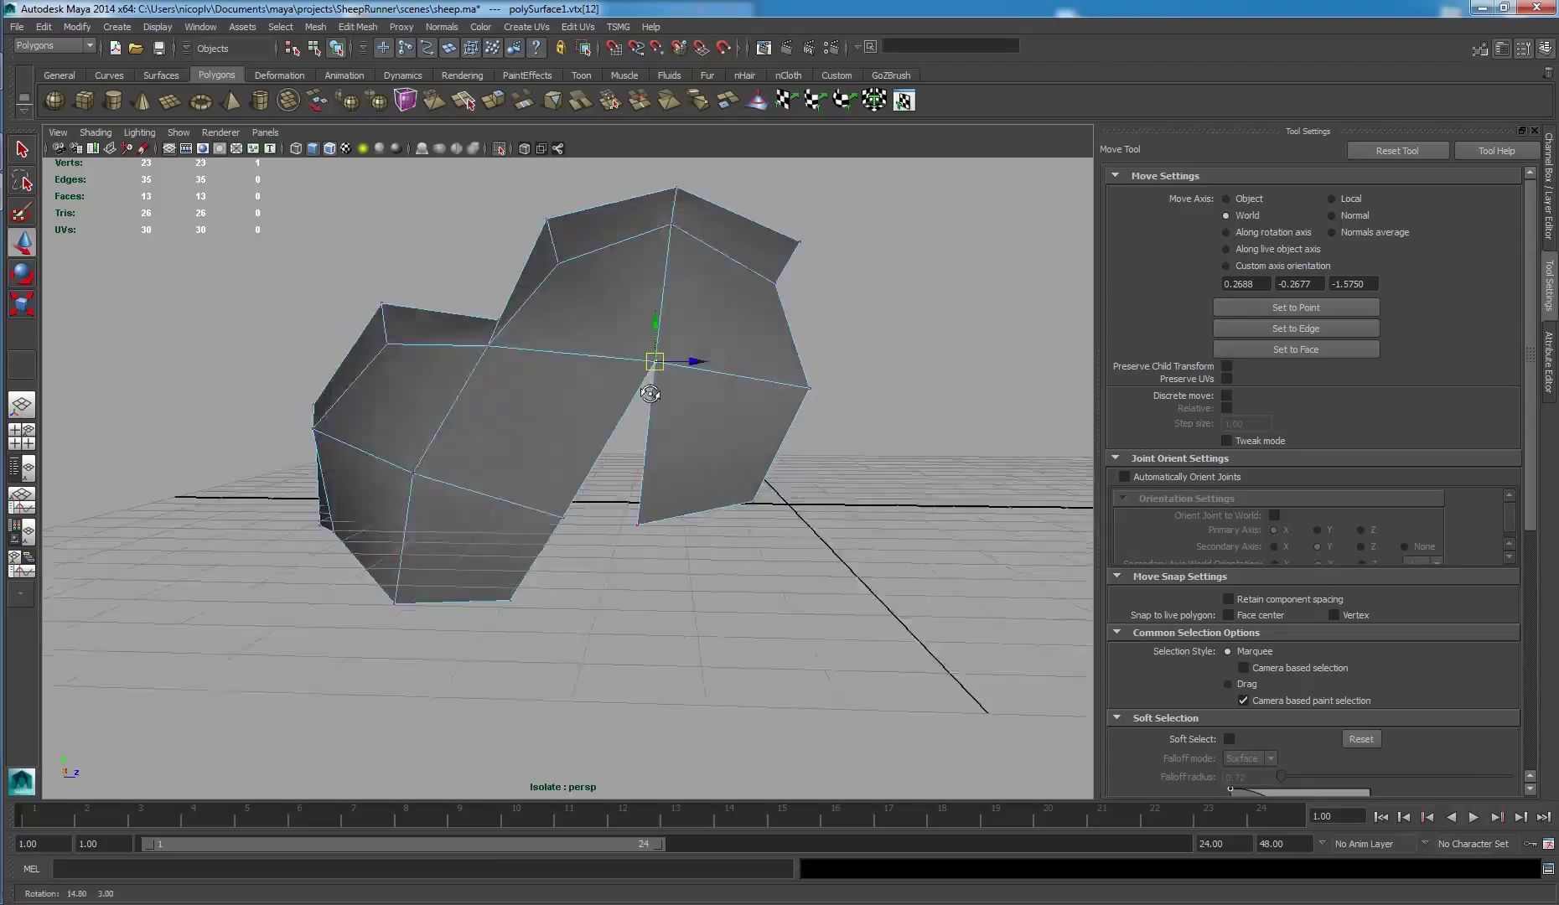
- Merge another pair of gap vertices, leaving 21 vertices and 33 edges
click(561, 503)
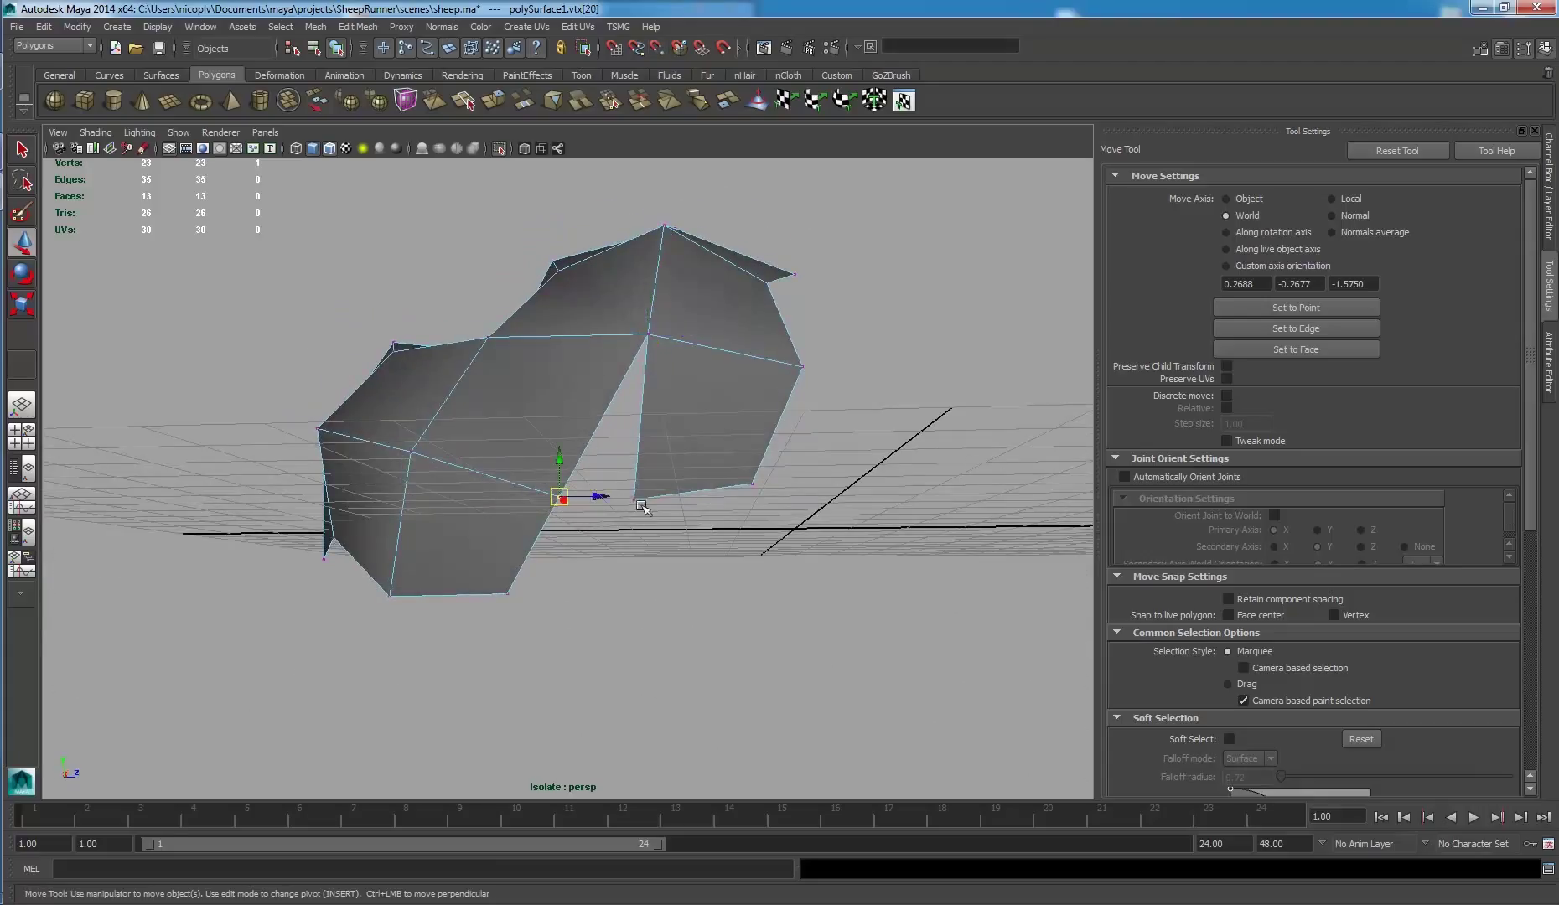
mouse_move(645, 484)
alt+mouse_down()
mouse_move(680, 366)
mouse_move(651, 498)
mouse_move(631, 512)
alt+mouse_up()
shift+right_drag(669, 496, 677, 353)
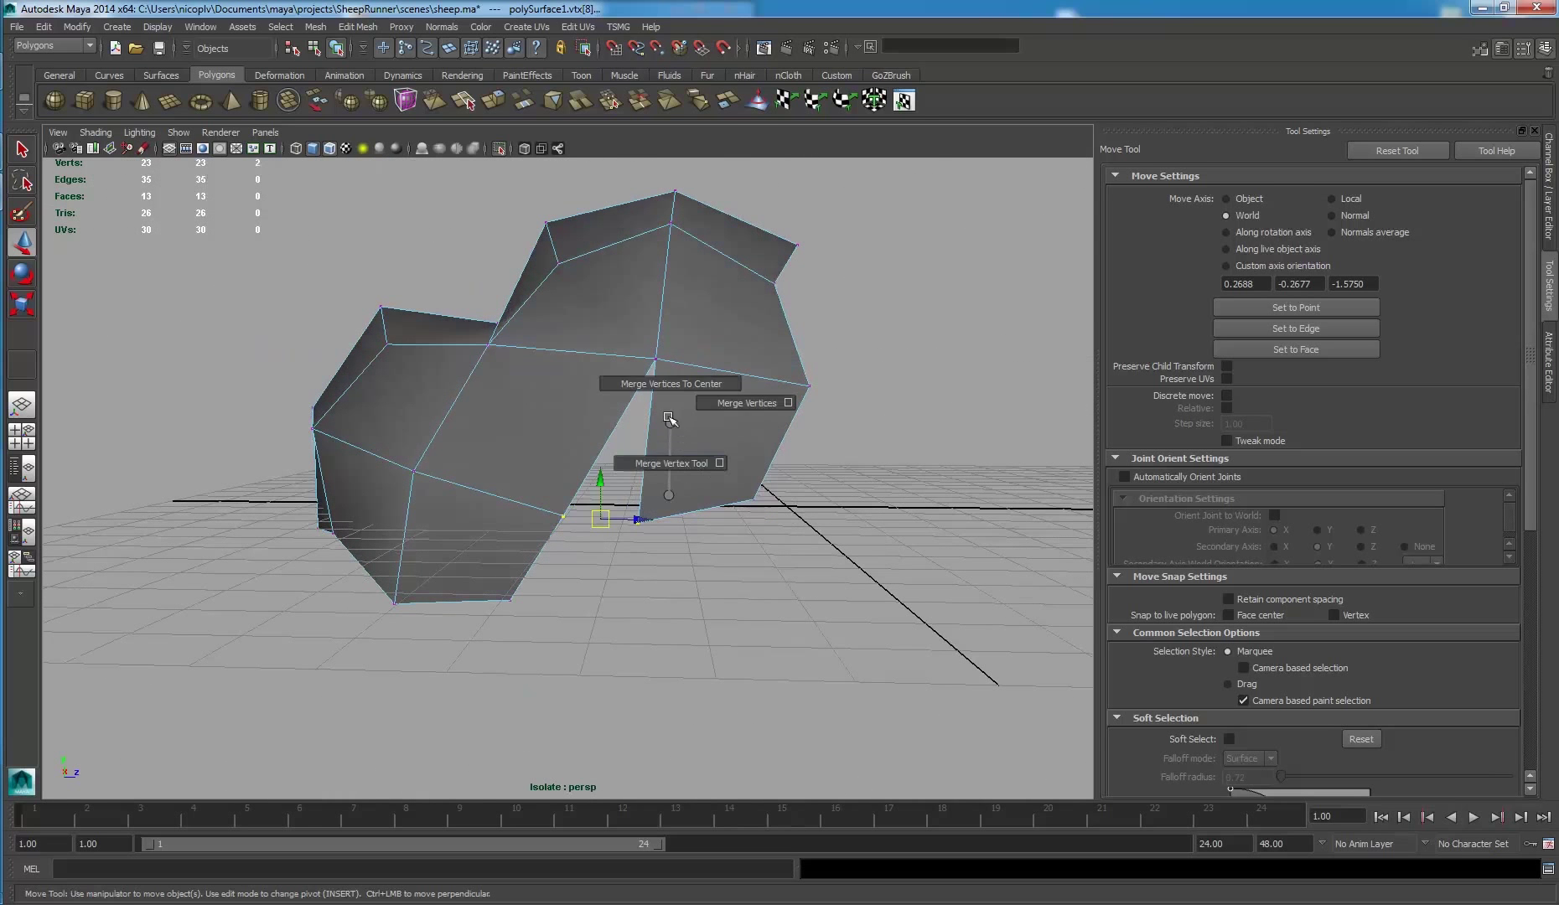
drag(641, 350, 688, 393)
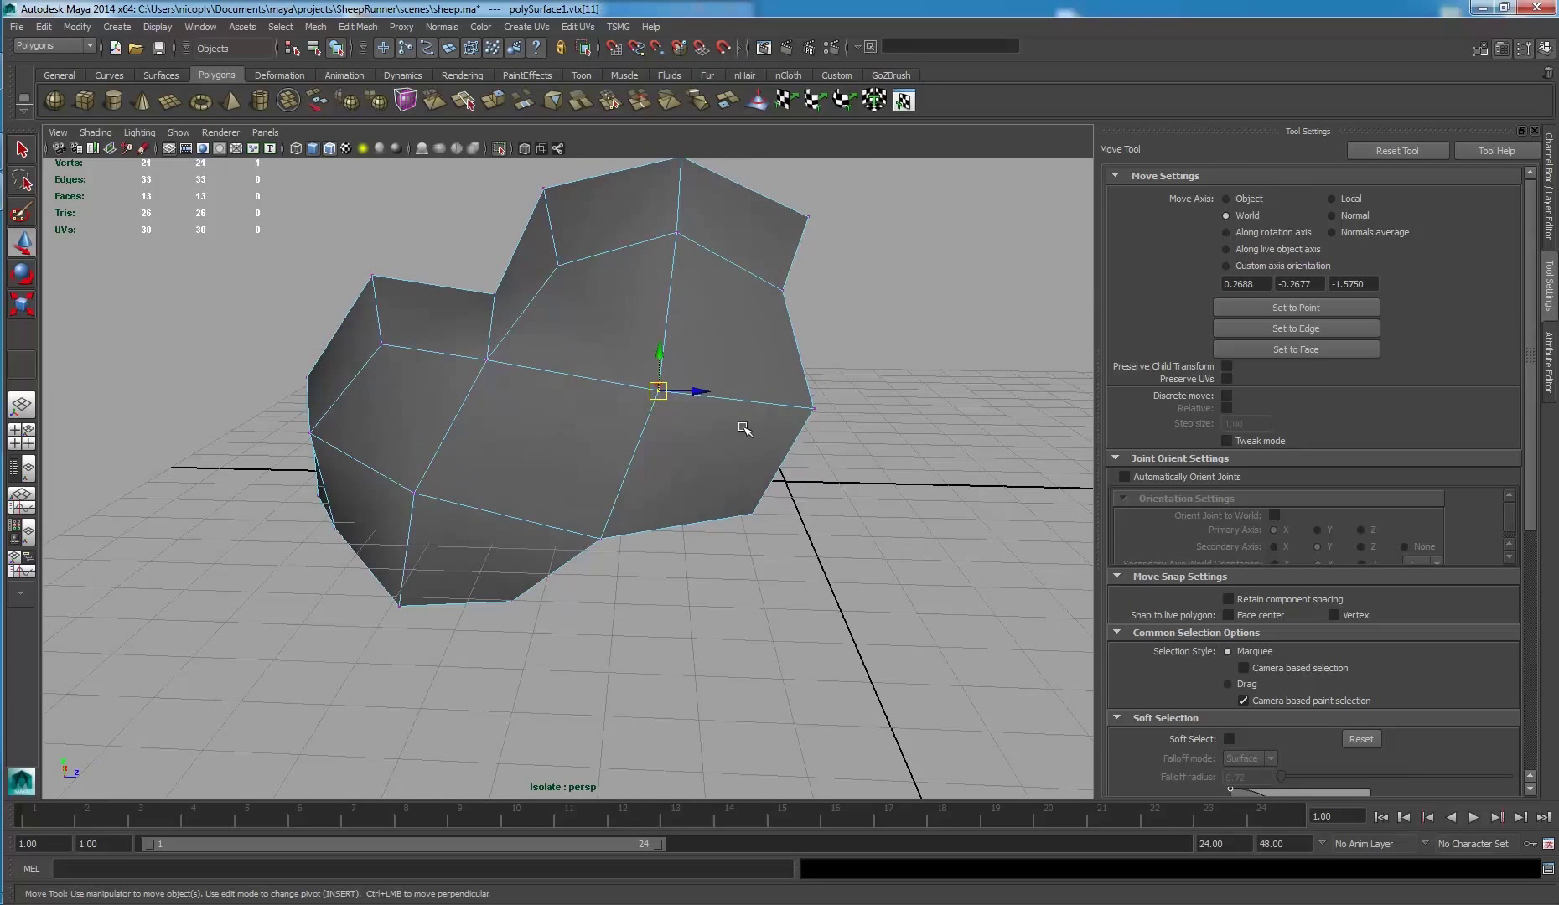
mouse_move(742, 428)
alt+mouse_down()
mouse_move(599, 369)
mouse_move(432, 341)
mouse_move(835, 428)
mouse_move(776, 359)
mouse_move(922, 330)
mouse_move(556, 363)
mouse_move(587, 377)
alt+mouse_up()
right_drag(587, 377, 755, 331)
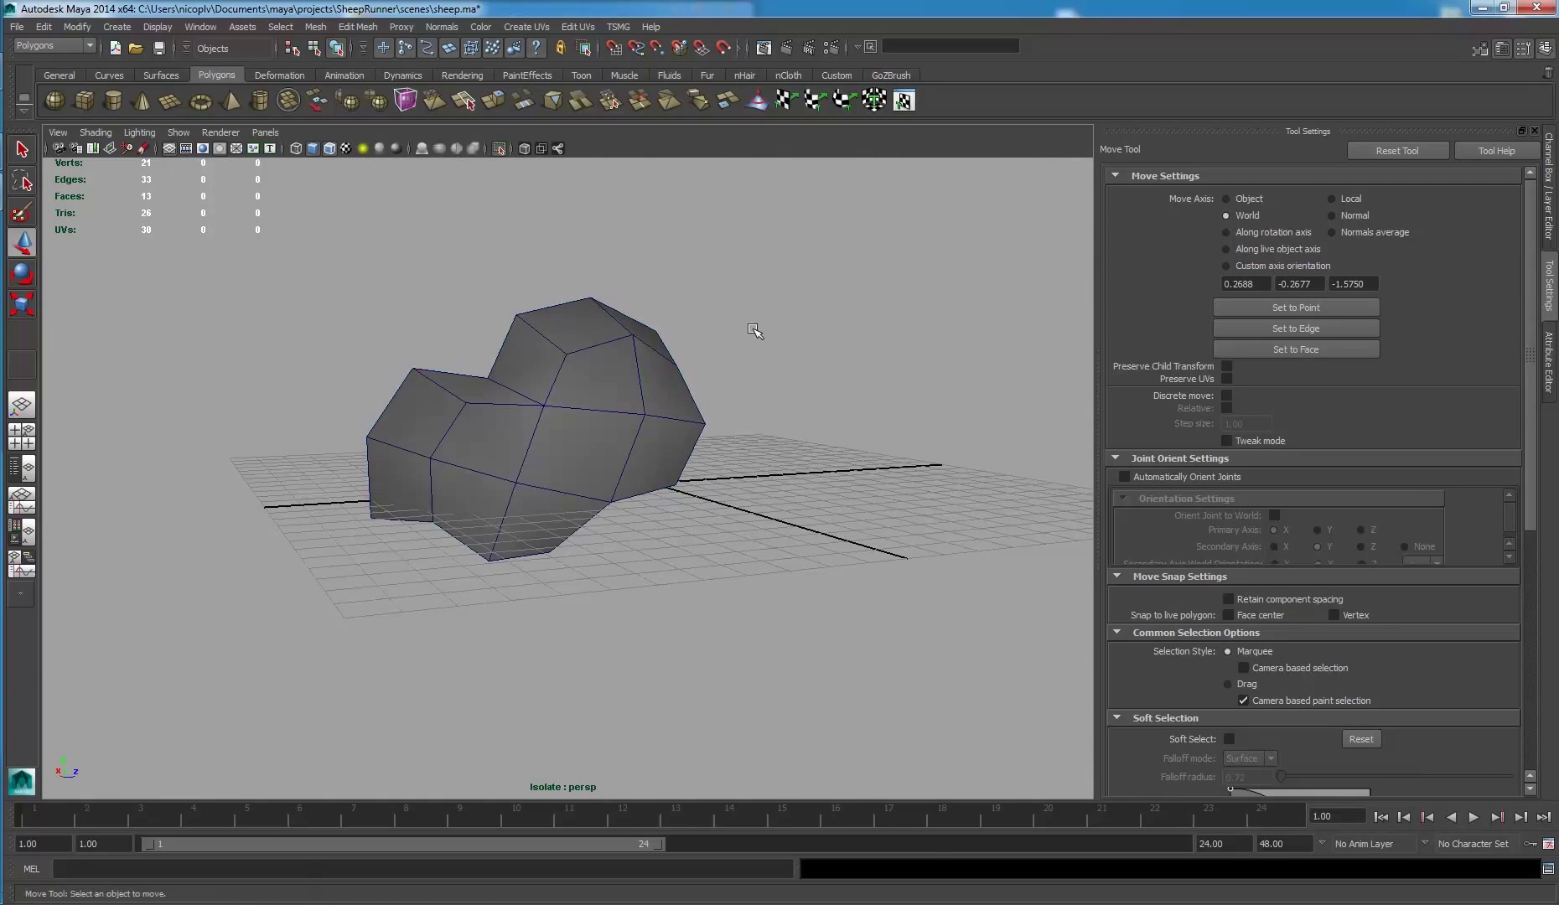
- Turn off Isolate Select and put the sheep body into Vertex mode
click(499, 149)
mouse_move(598, 216)
alt+mouse_down()
mouse_move(697, 283)
mouse_move(694, 240)
mouse_move(763, 261)
mouse_move(662, 268)
alt+mouse_up()
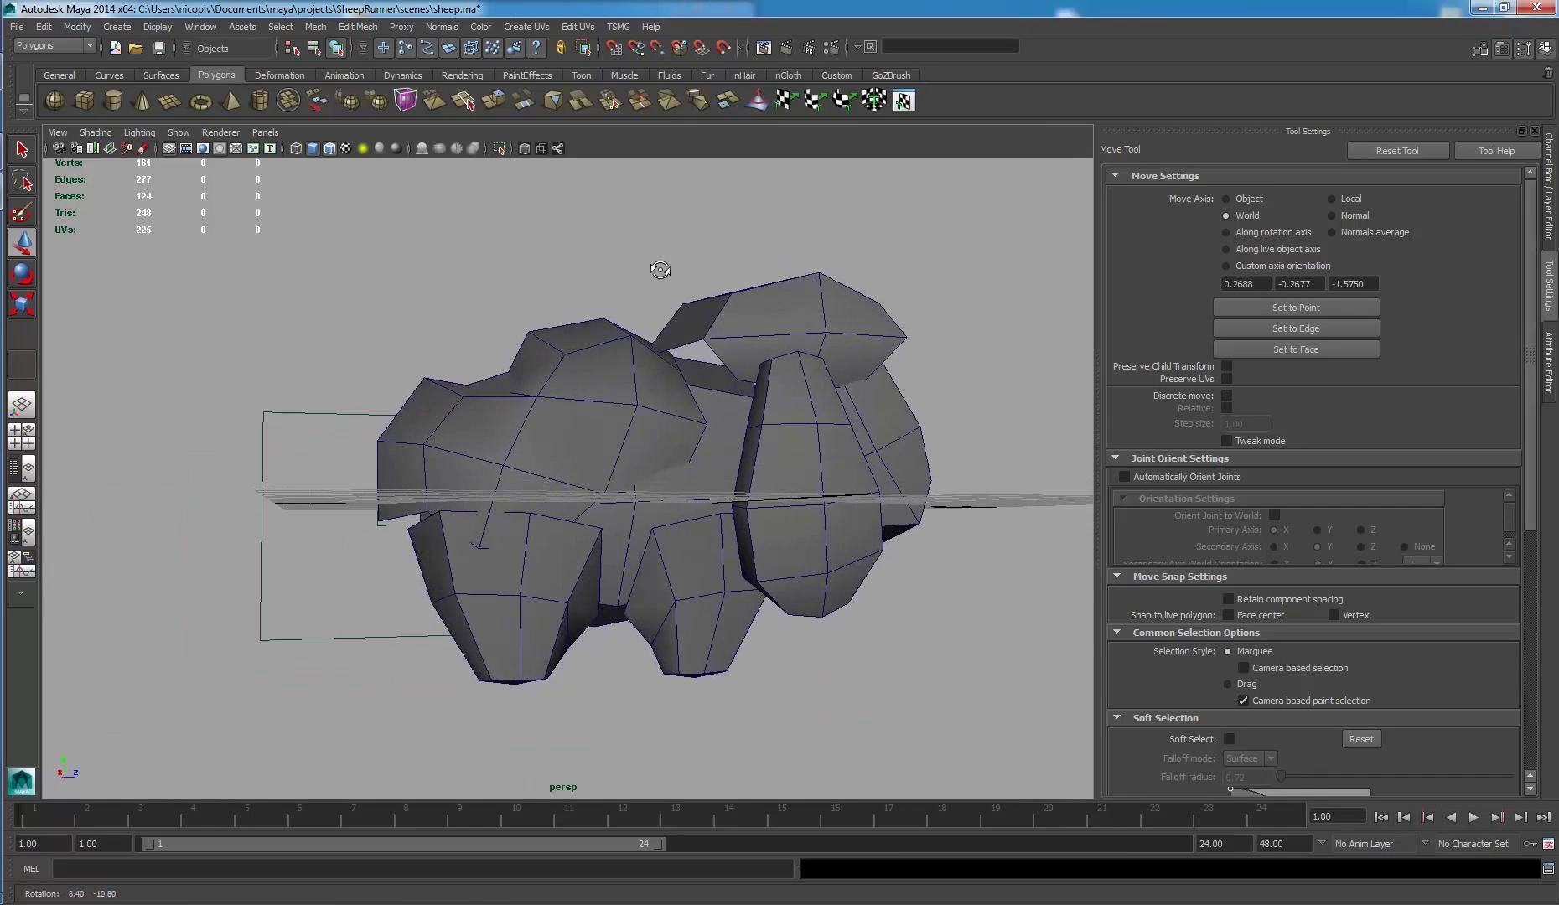
click(591, 435)
scroll(629, 420, up, 3)
mouse_move(665, 403)
alt+mouse_down()
mouse_move(629, 414)
mouse_move(661, 414)
alt+mouse_up()
right_drag(661, 414, 707, 430)
- Move several lower body vertices down onto the top edge of the front leg
click(706, 430)
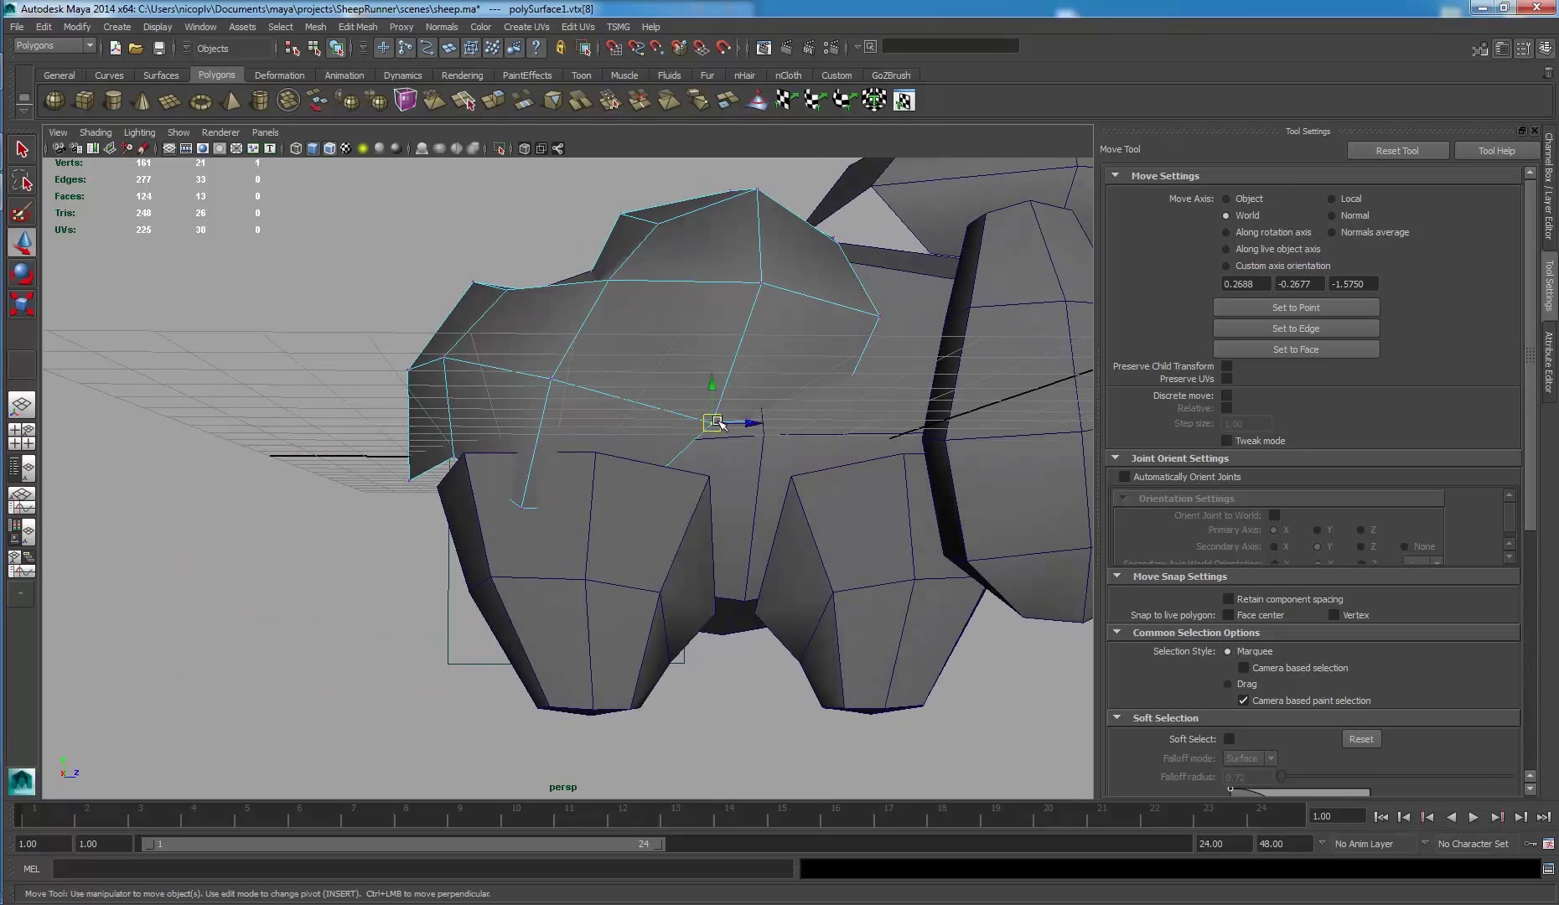
alt+drag(709, 427, 765, 411)
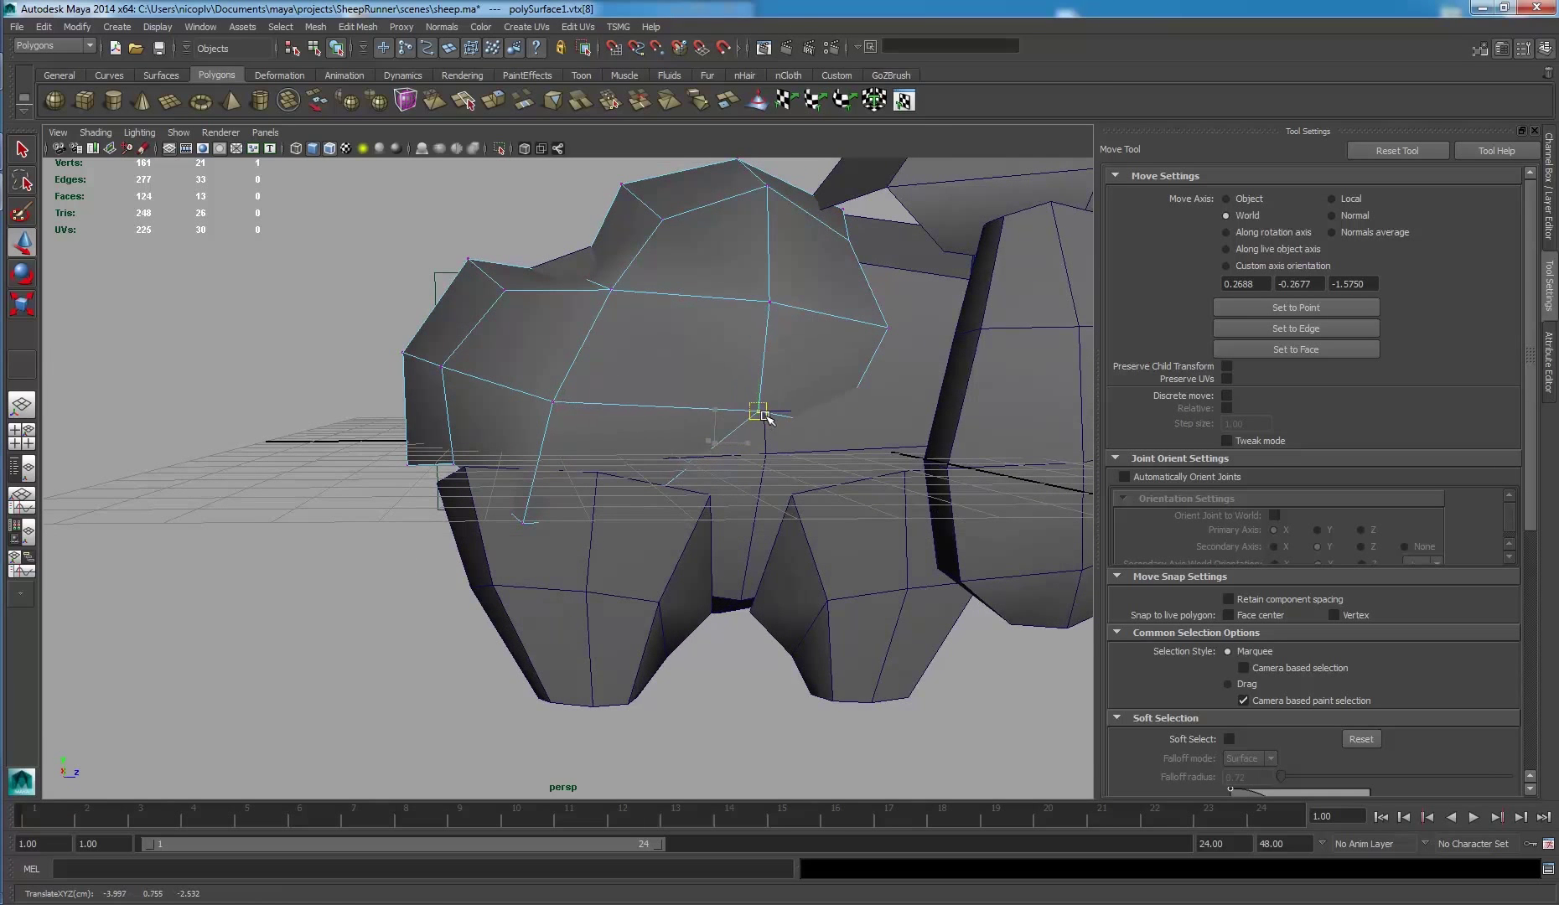
click(623, 507)
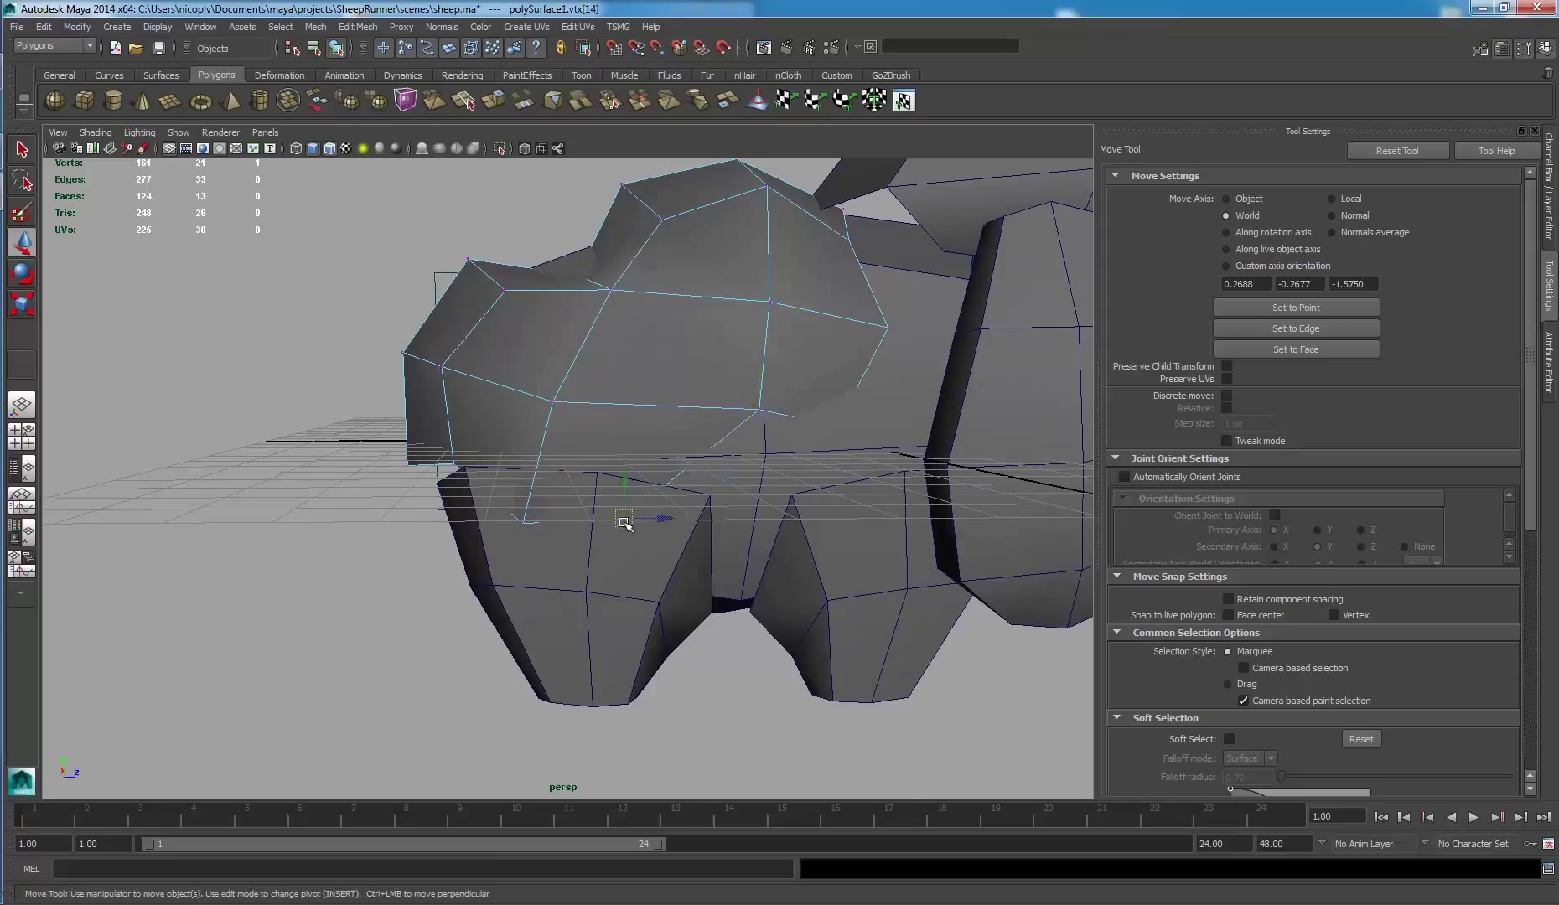
drag(625, 522, 709, 496)
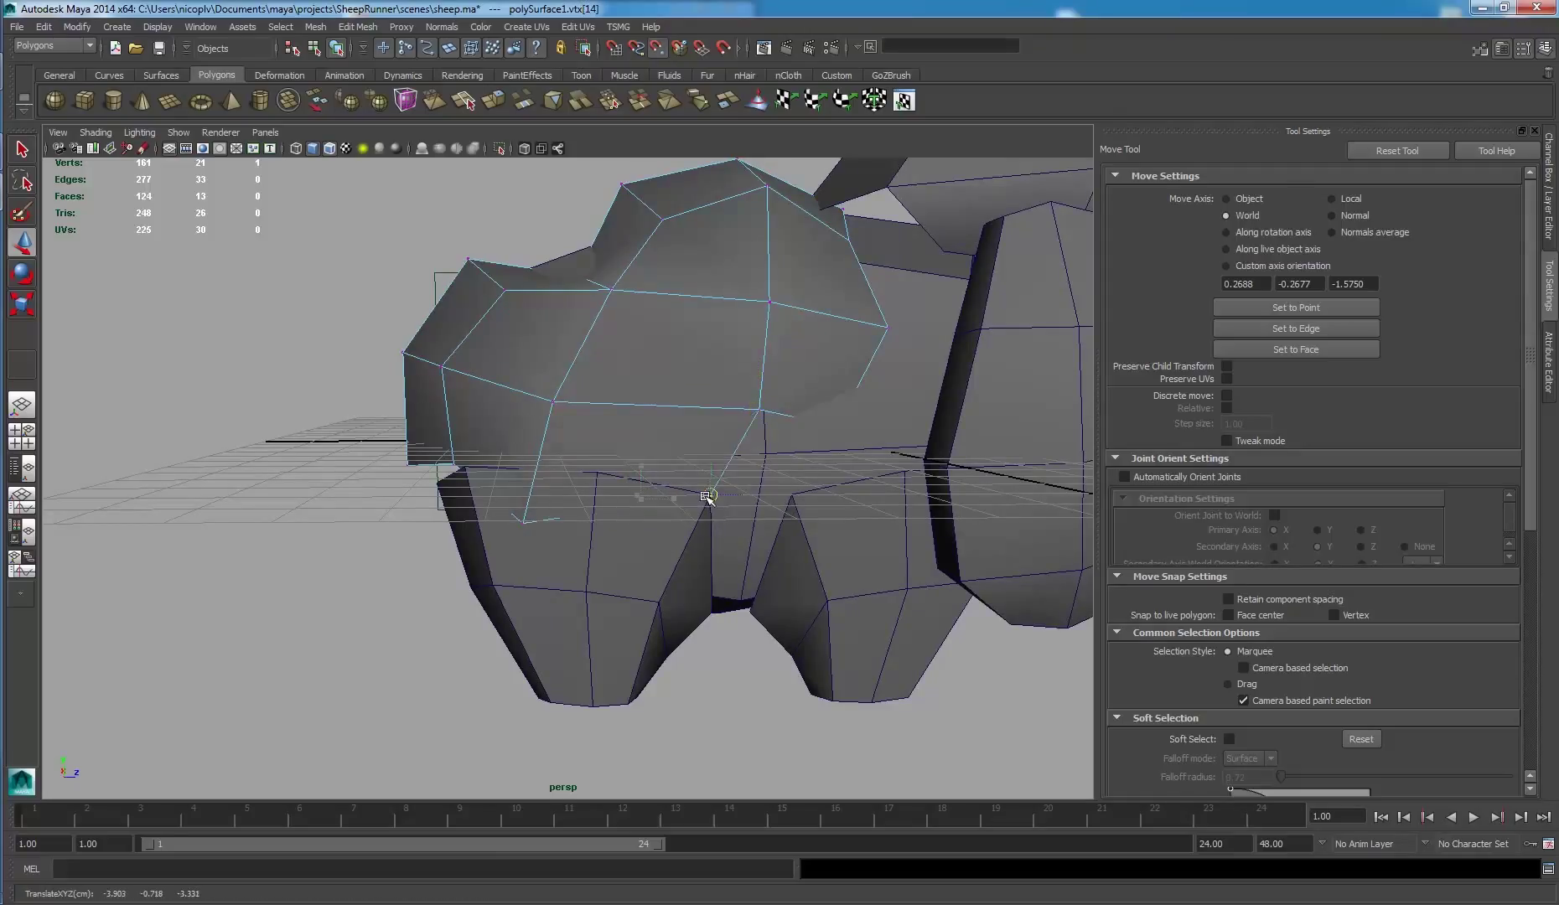
click(524, 524)
drag(523, 520, 605, 464)
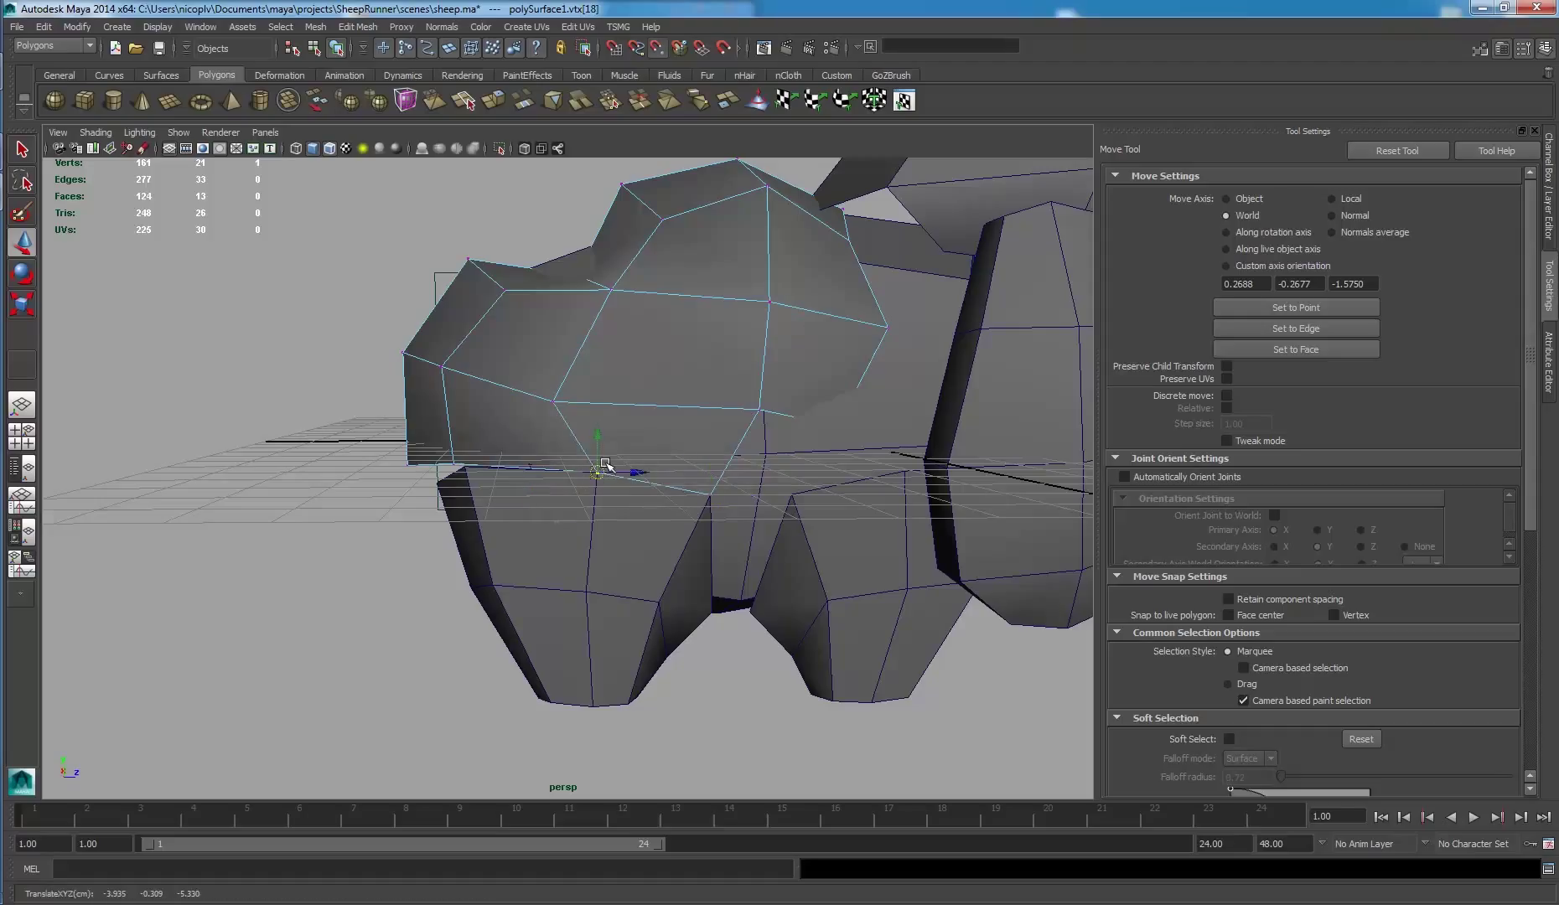
click(553, 401)
mouse_move(552, 401)
mouse_down()
mouse_move(616, 393)
mouse_move(532, 425)
mouse_move(612, 421)
mouse_move(530, 450)
mouse_move(589, 464)
mouse_move(632, 323)
mouse_up()
- Undo the stray body vertex move and pick a top vertex of leg pCube6
click(545, 461)
key(ctrl+z)
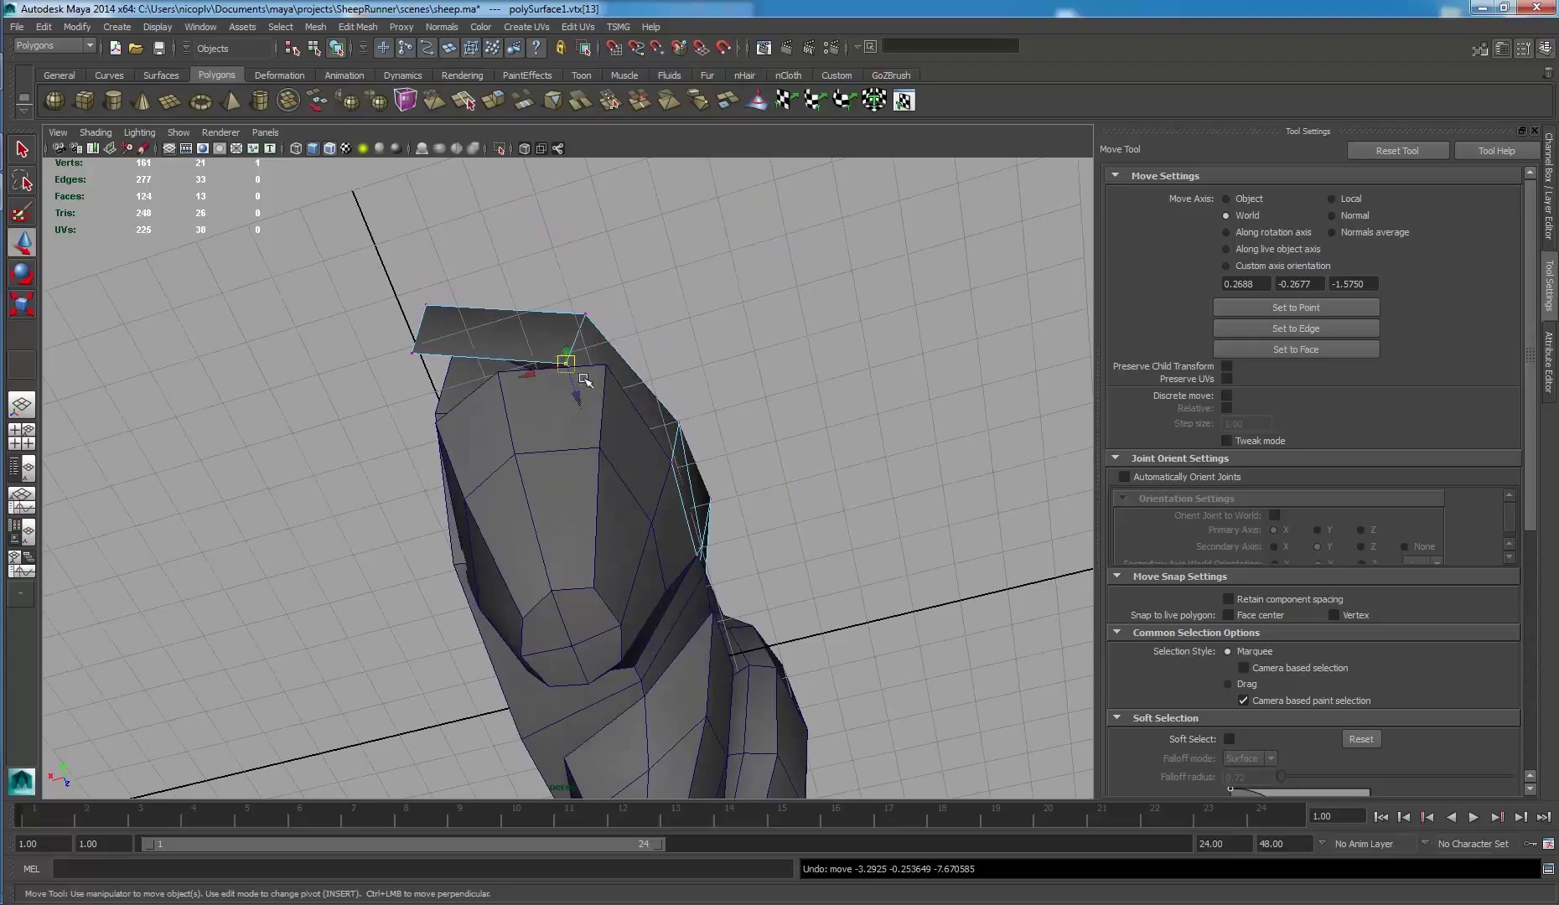
click(586, 404)
right_drag(584, 408, 515, 398)
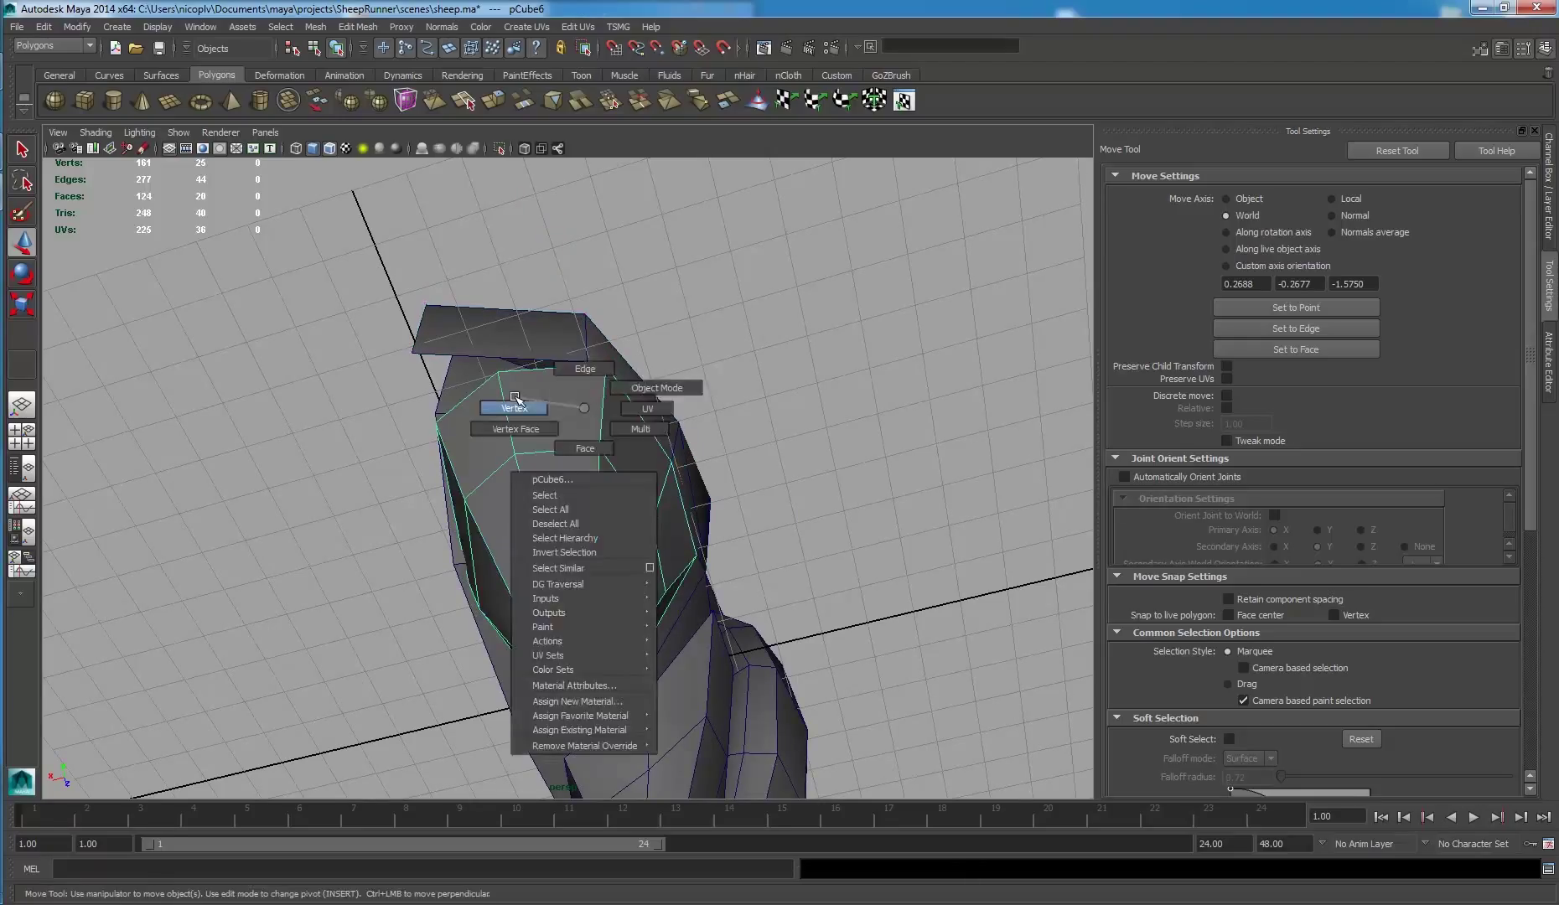
click(558, 359)
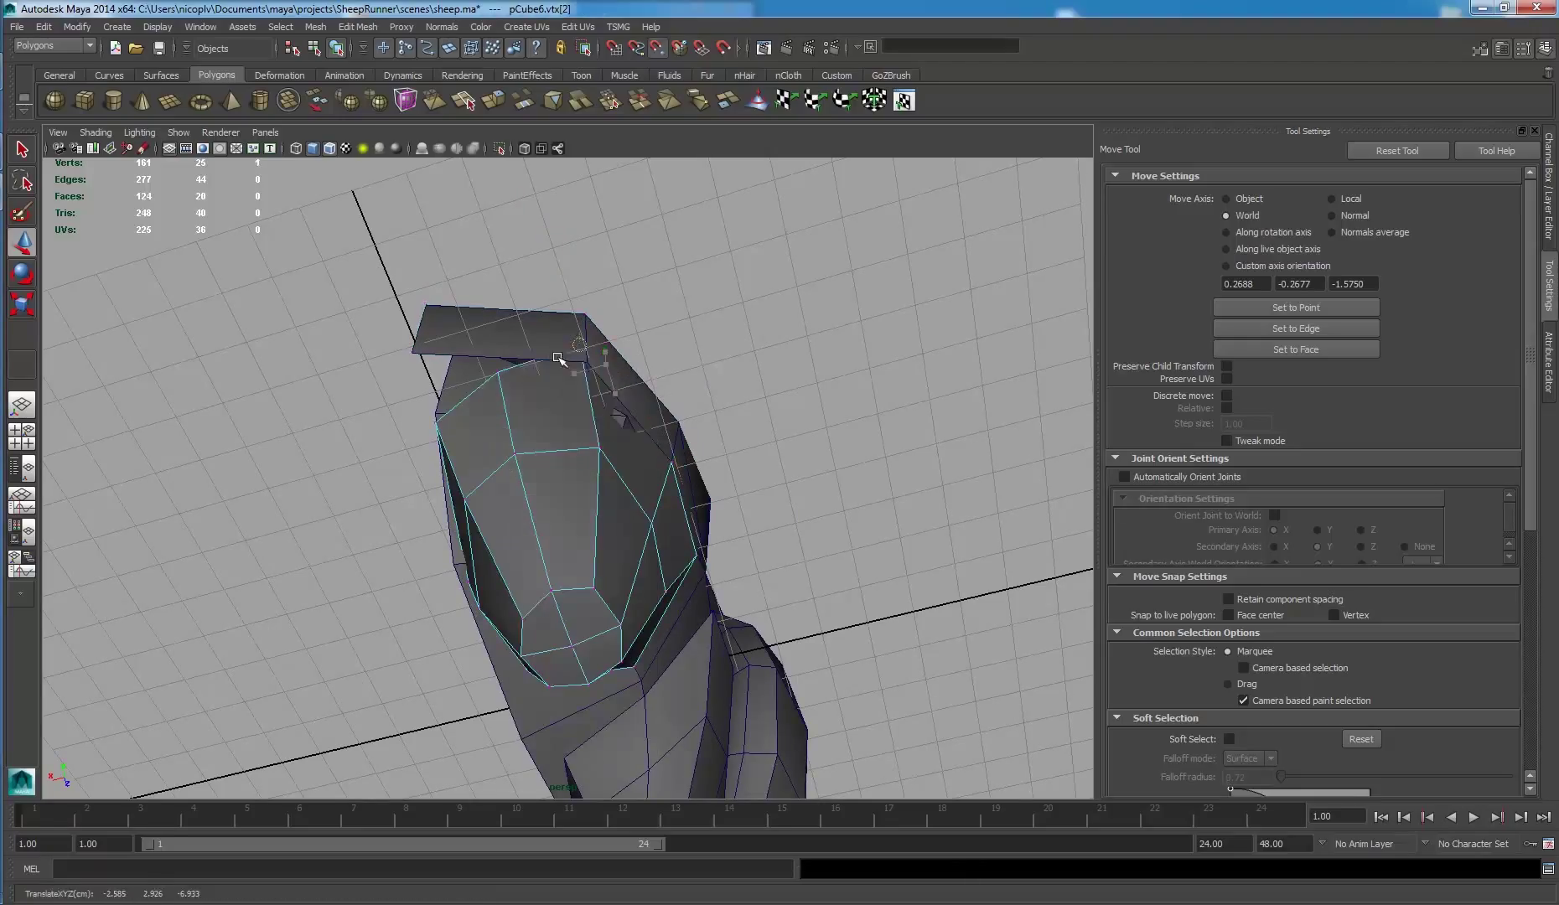
key(f)
- Line up the leg's top vertices with the body, then select polySurface1 in Object mode
alt+drag(592, 359, 537, 394)
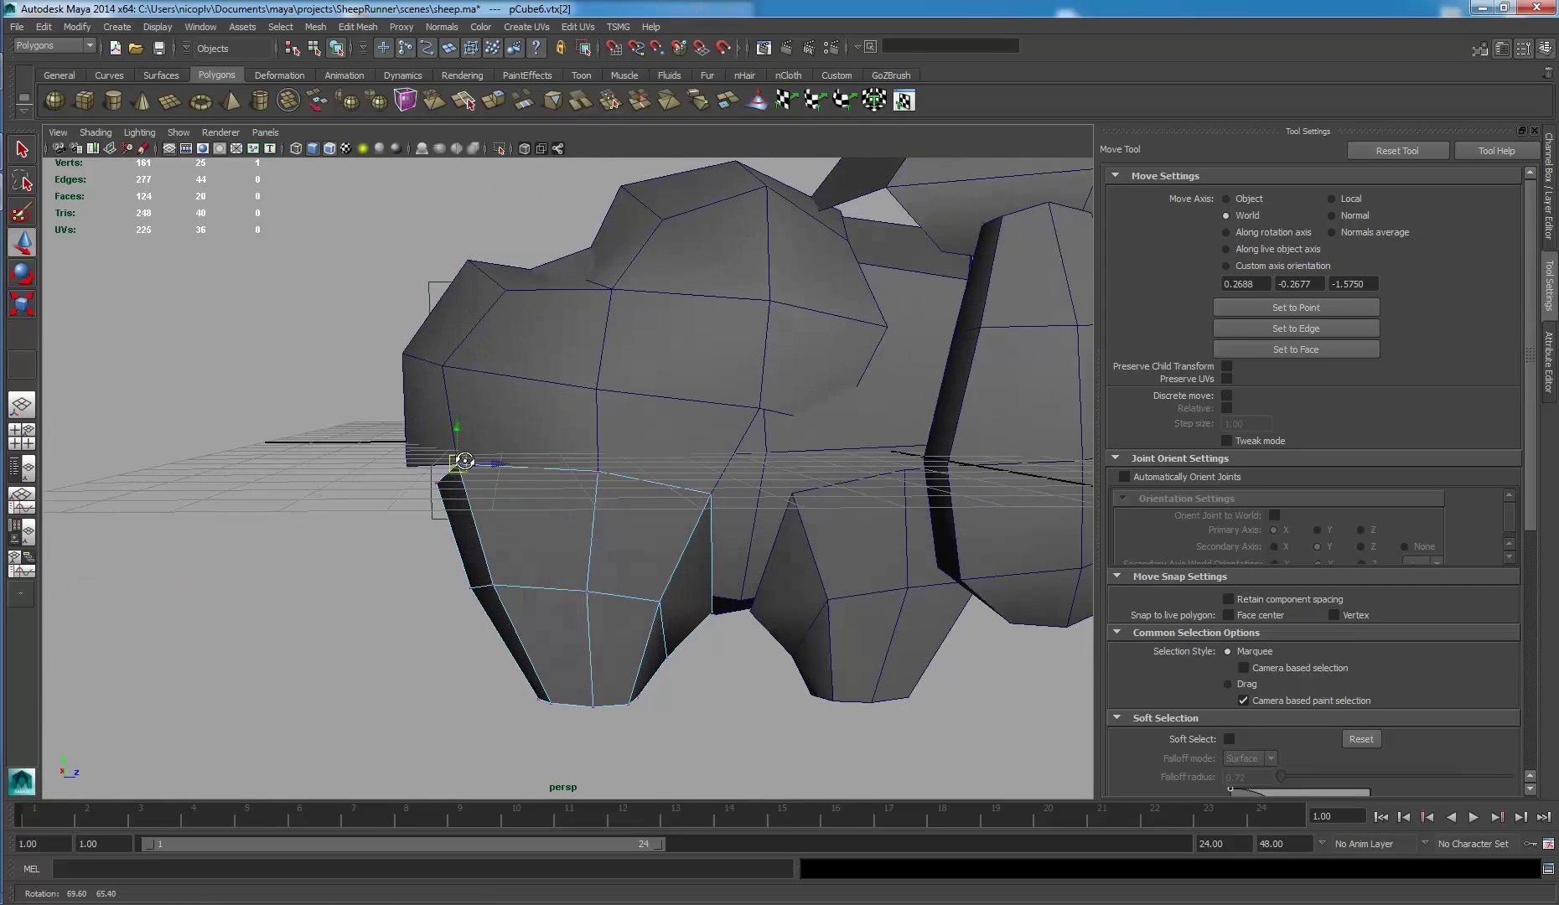
alt+drag(465, 462, 459, 462)
click(591, 471)
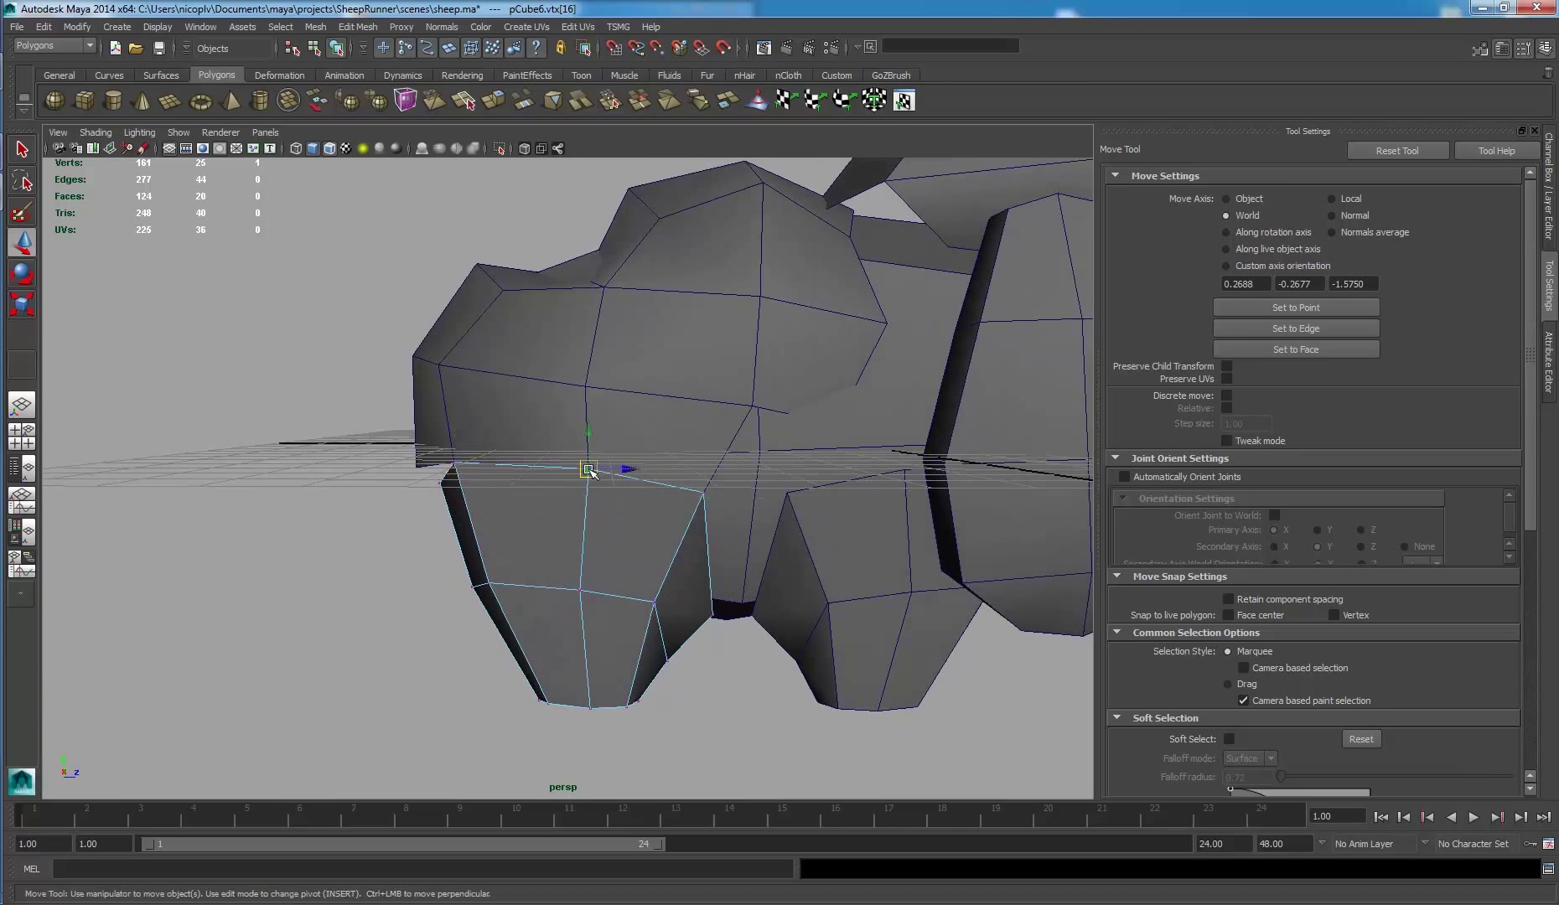
mouse_move(591, 471)
alt+mouse_down()
mouse_move(643, 445)
mouse_move(558, 319)
mouse_move(608, 348)
mouse_move(599, 456)
alt+mouse_up()
right_click(557, 319)
click(591, 301)
alt+drag(515, 547, 553, 484)
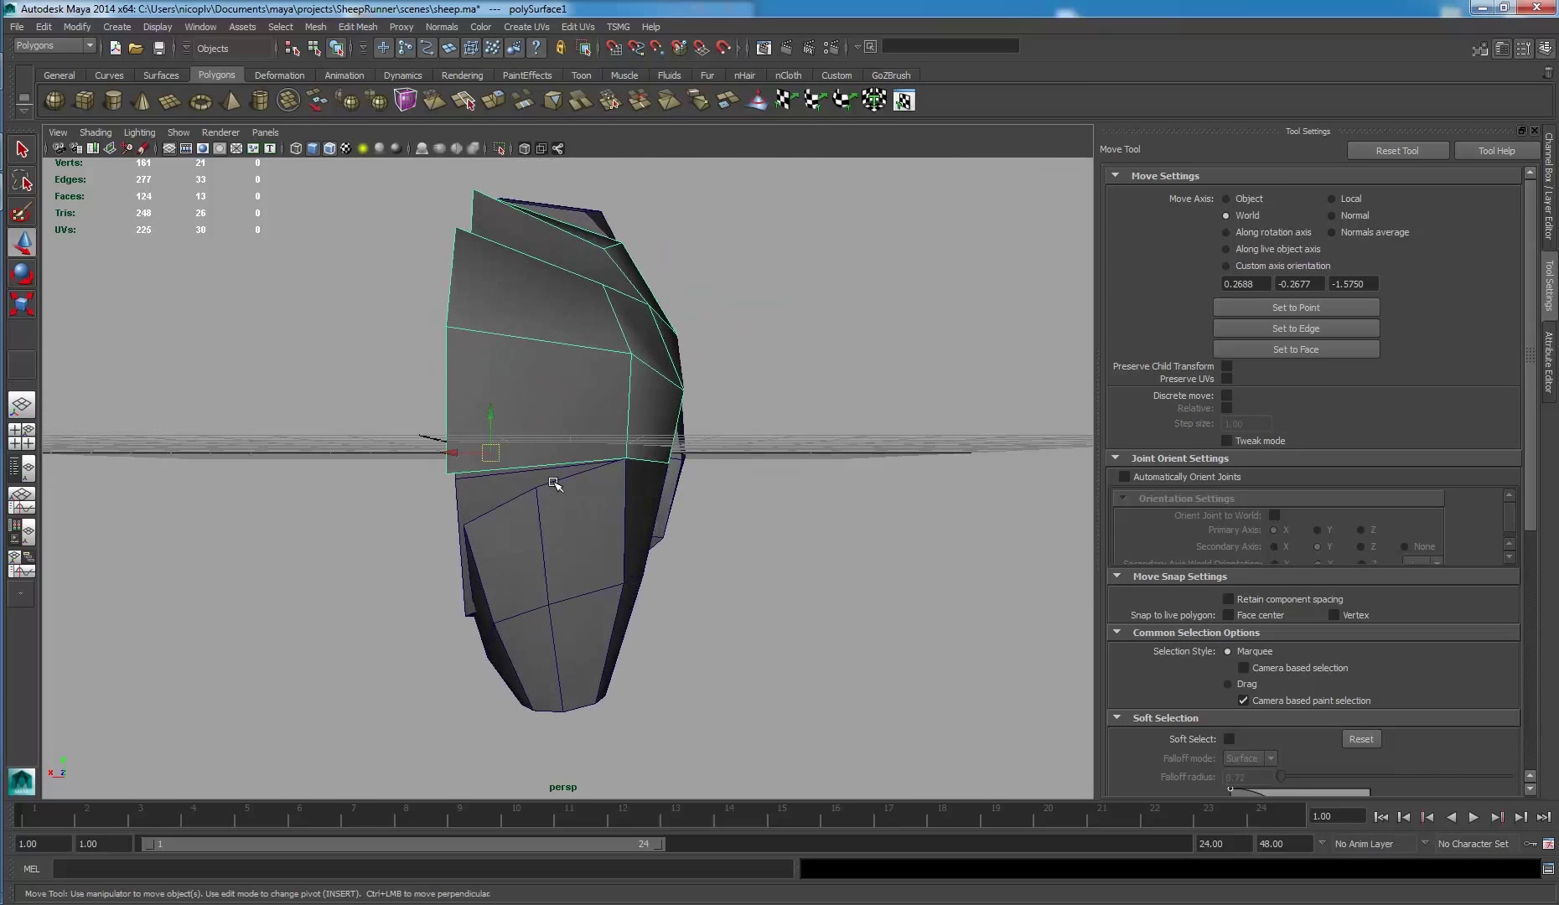
alt+drag(566, 336, 537, 447)
mouse_move(583, 225)
alt+mouse_down()
mouse_move(568, 293)
mouse_move(516, 341)
mouse_move(560, 320)
alt+mouse_up()
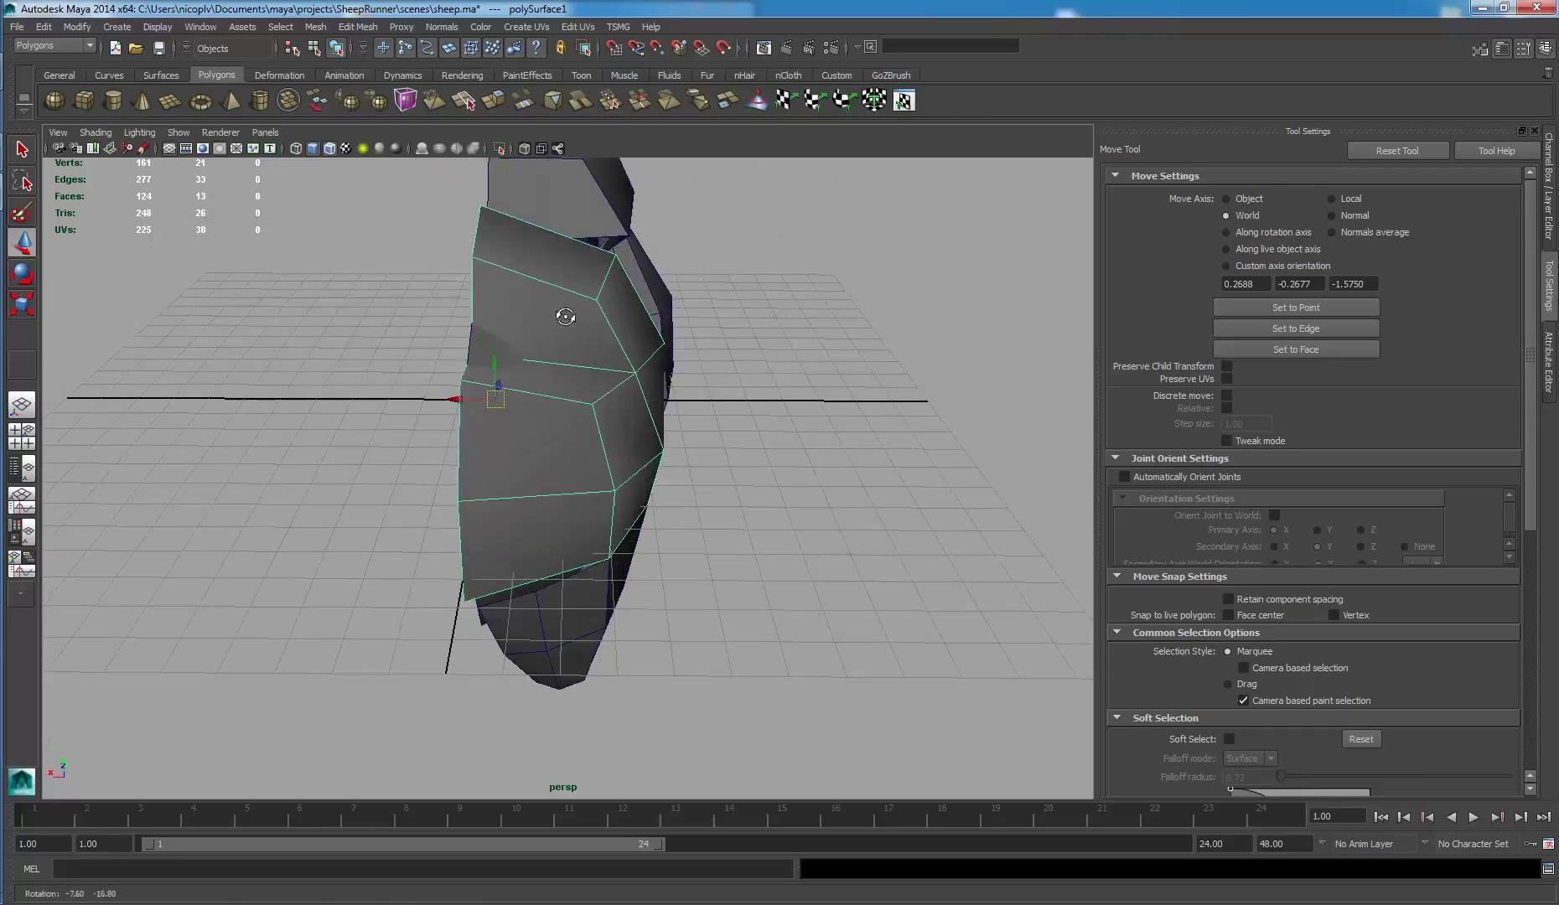
- Insert a new edge loop across the sheep body
click(358, 26)
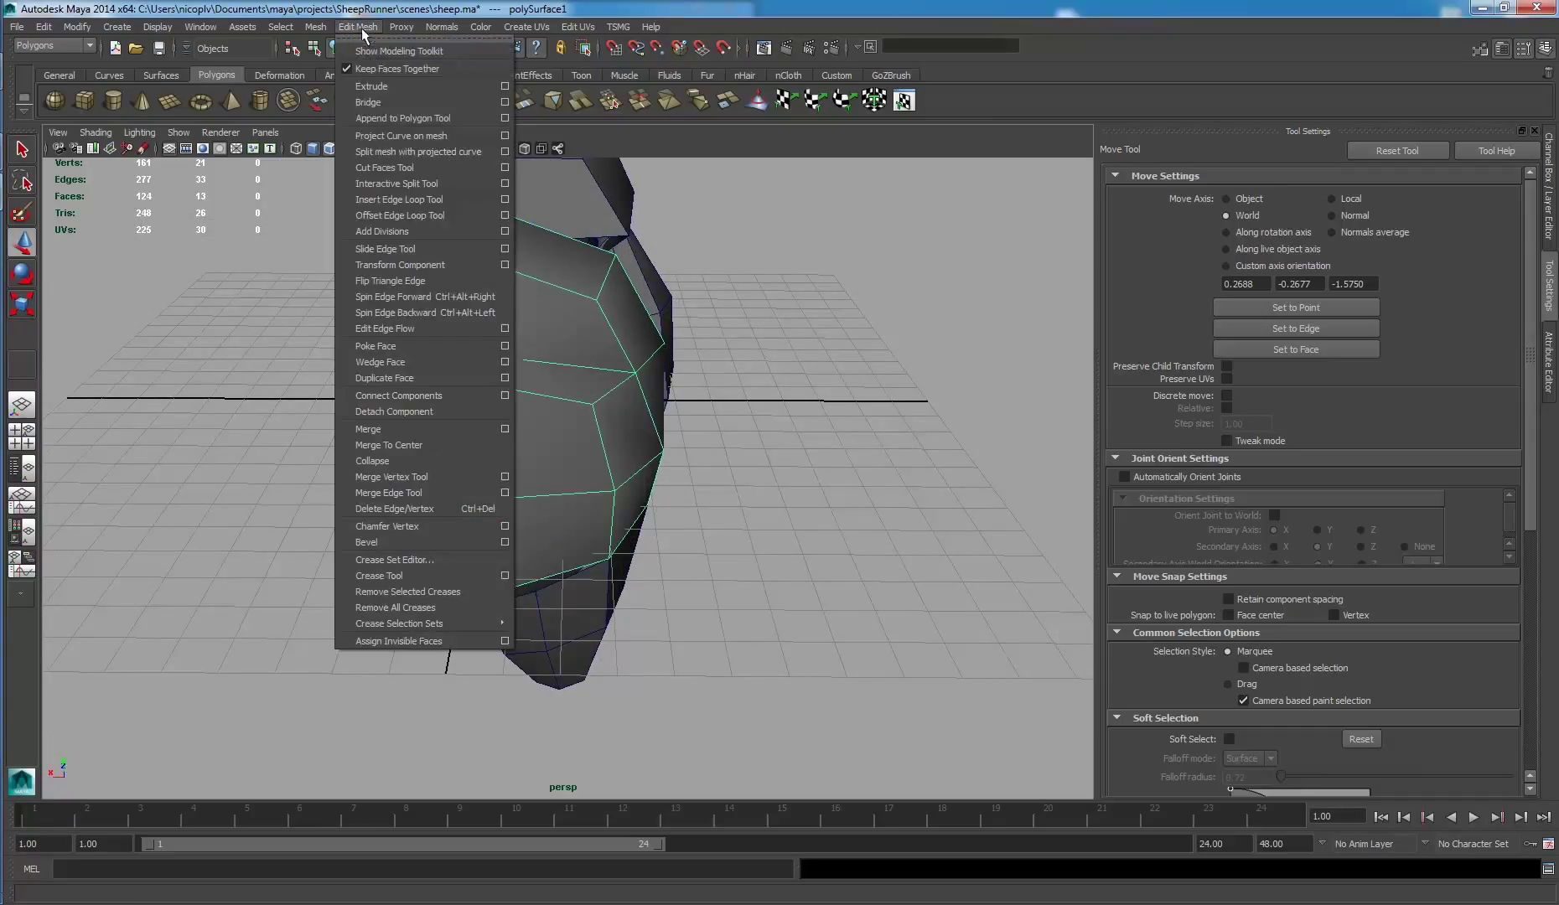
click(426, 209)
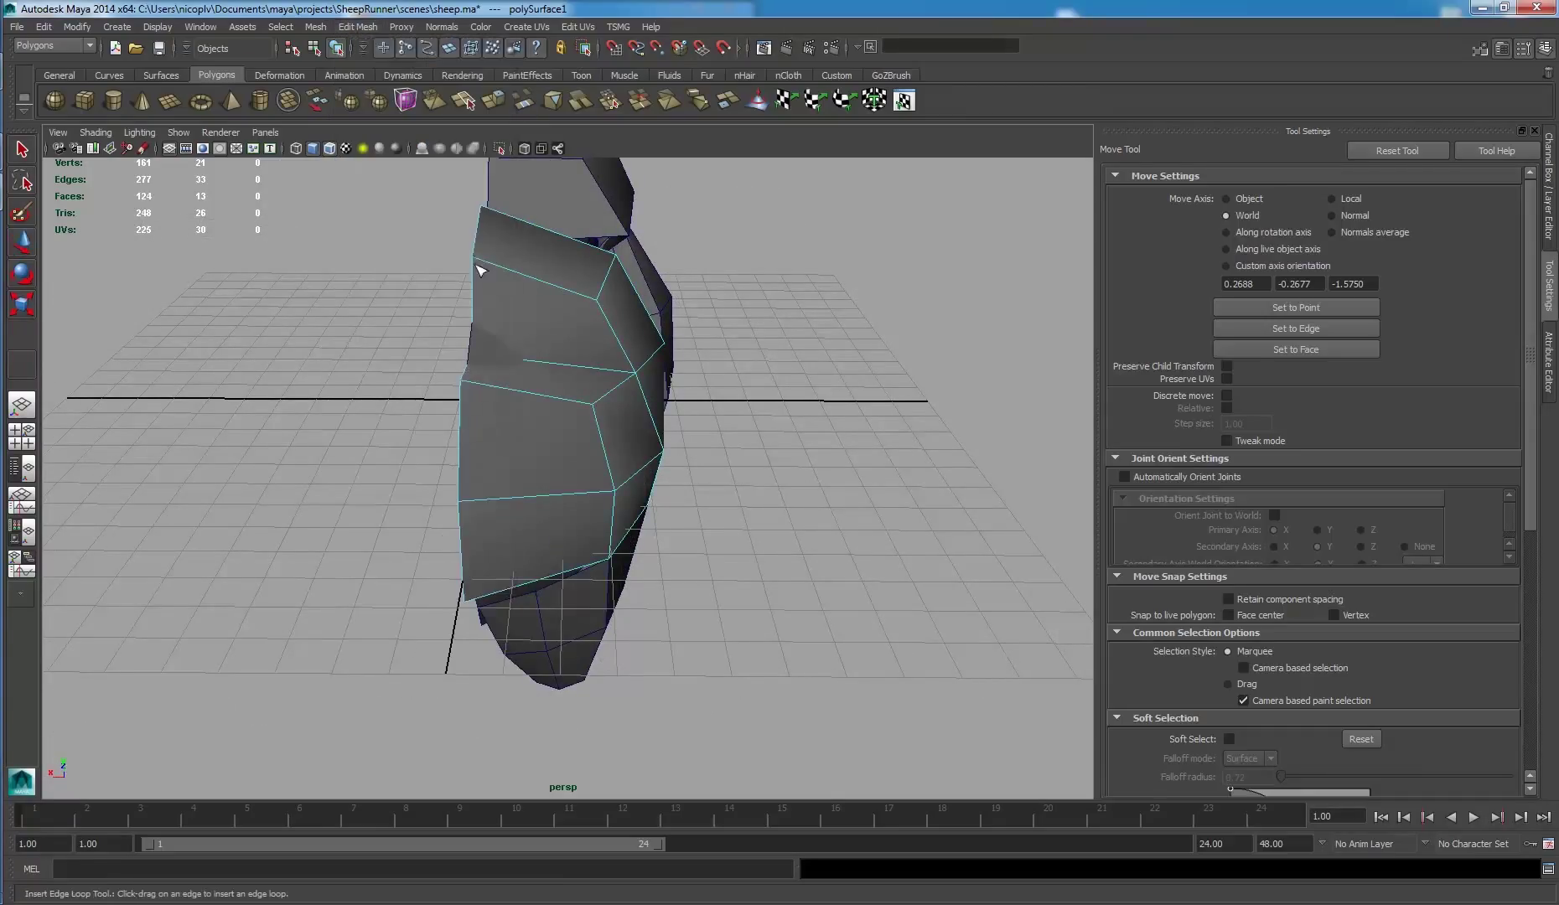
click(545, 502)
mouse_move(570, 390)
alt+mouse_down()
mouse_move(522, 453)
mouse_move(388, 335)
alt+mouse_up()
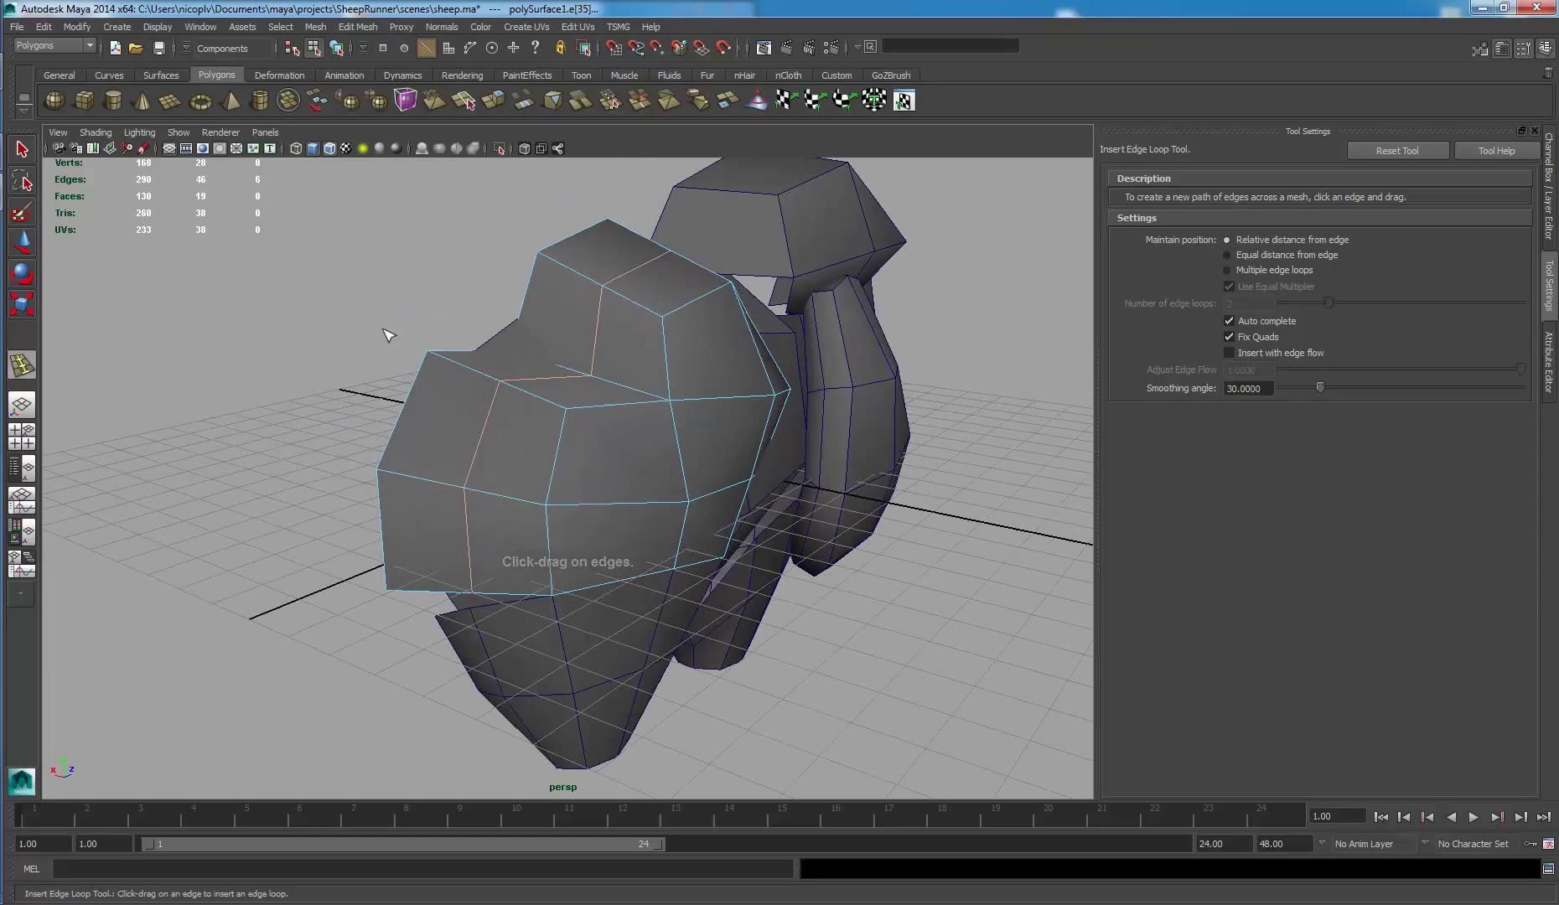
key(q)
- Convert the new loop to vertices and push them outward along the Normal axis
mouse_move(680, 427)
alt+mouse_down()
mouse_move(641, 422)
mouse_move(624, 274)
mouse_move(637, 421)
mouse_move(560, 431)
alt+mouse_up()
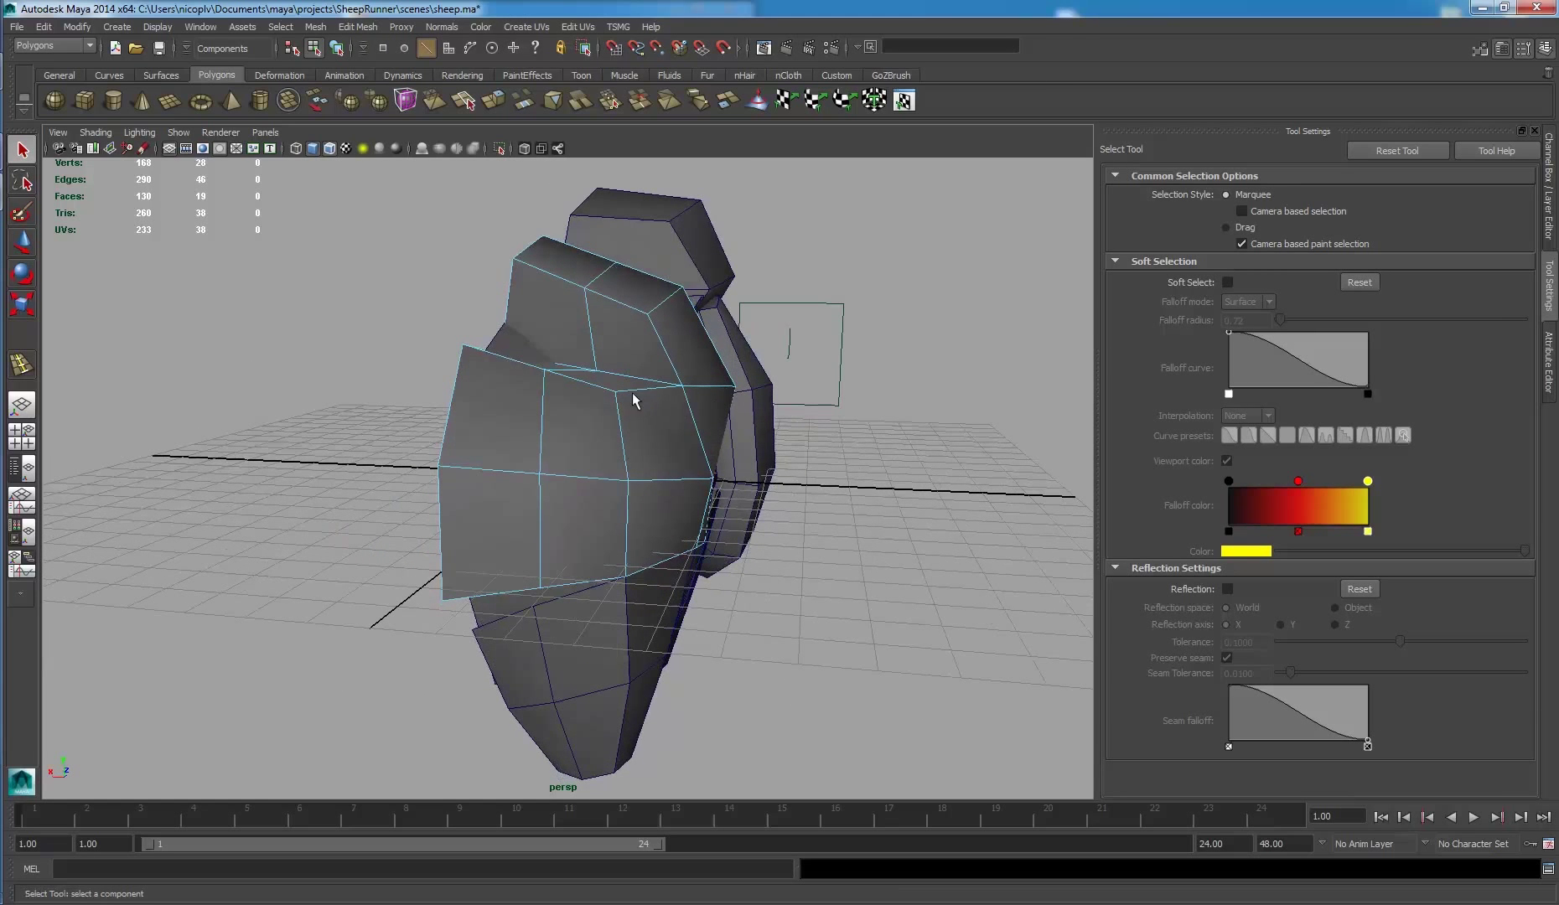
alt+drag(632, 393, 545, 429)
click(513, 450)
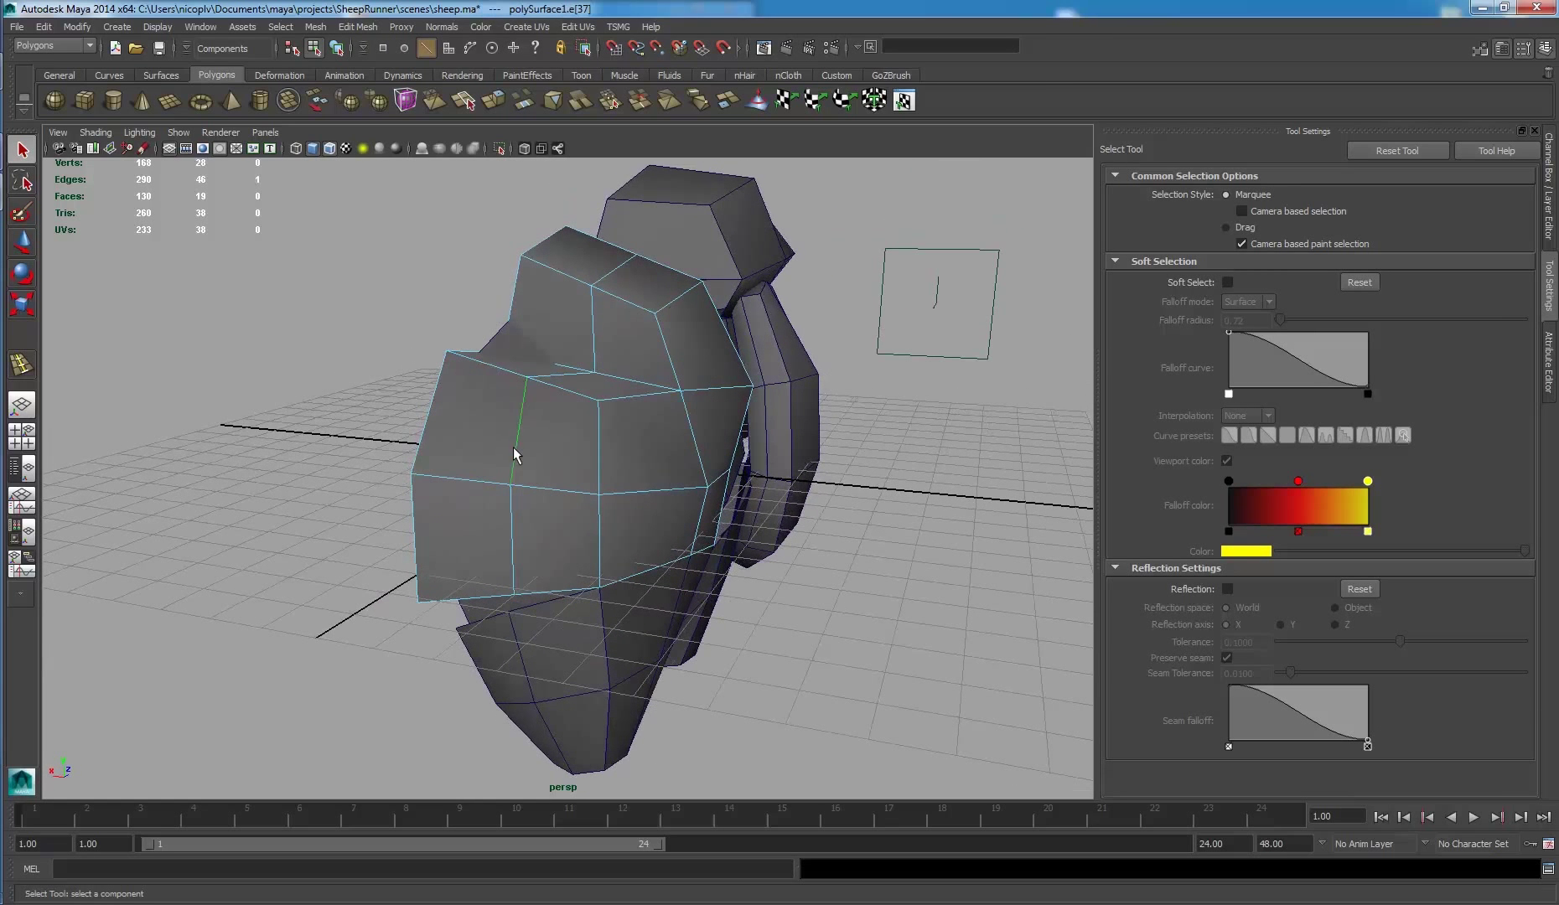
ctrl+right_click(617, 408)
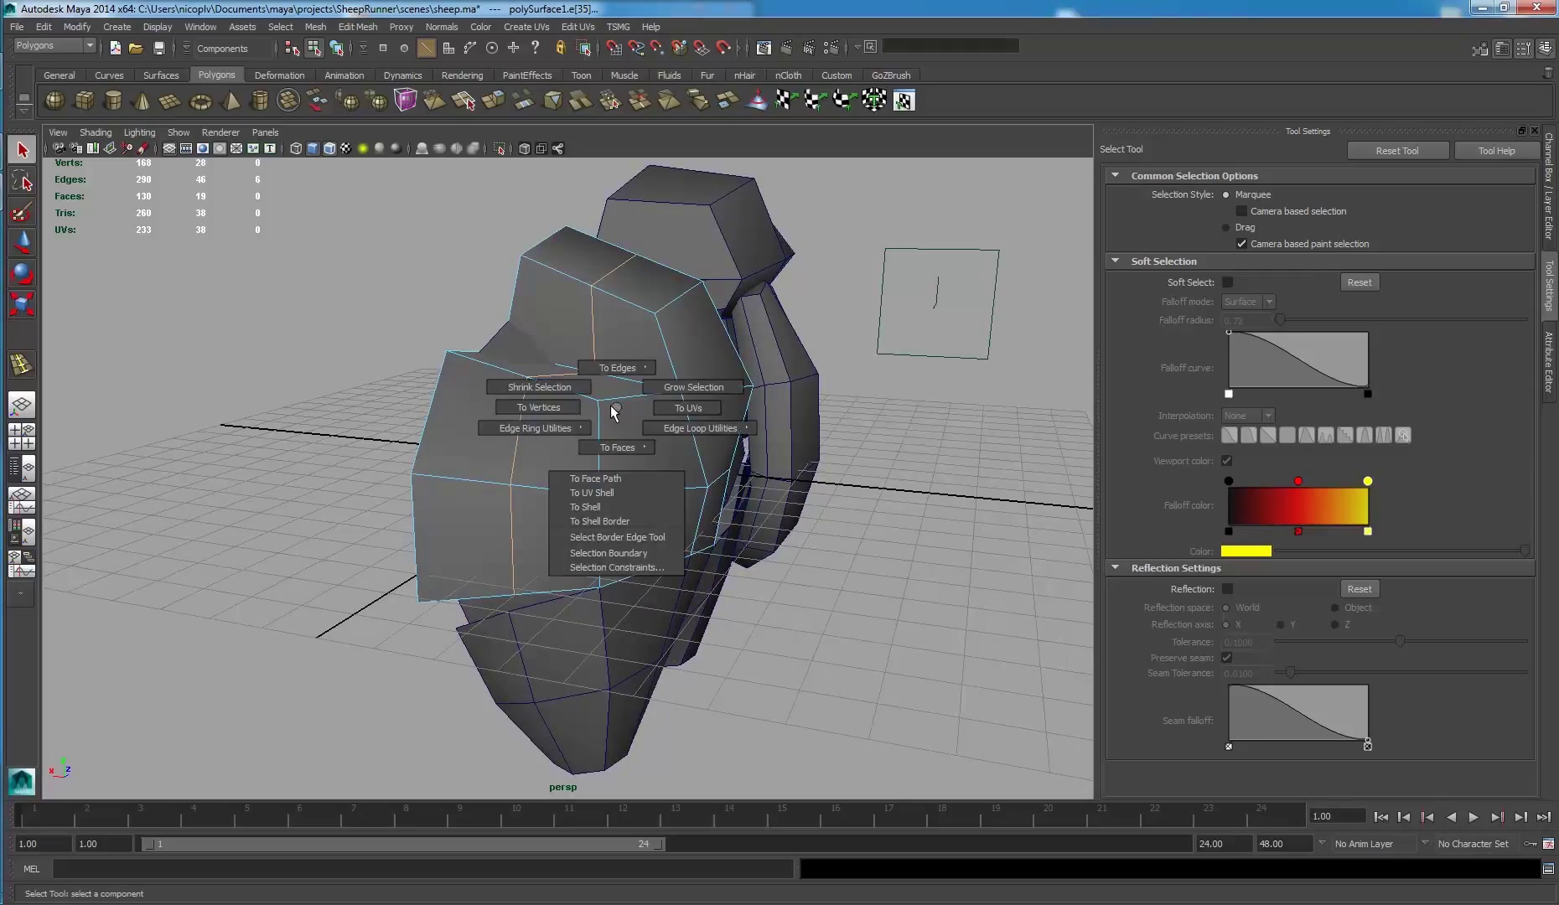
click(568, 408)
key(w)
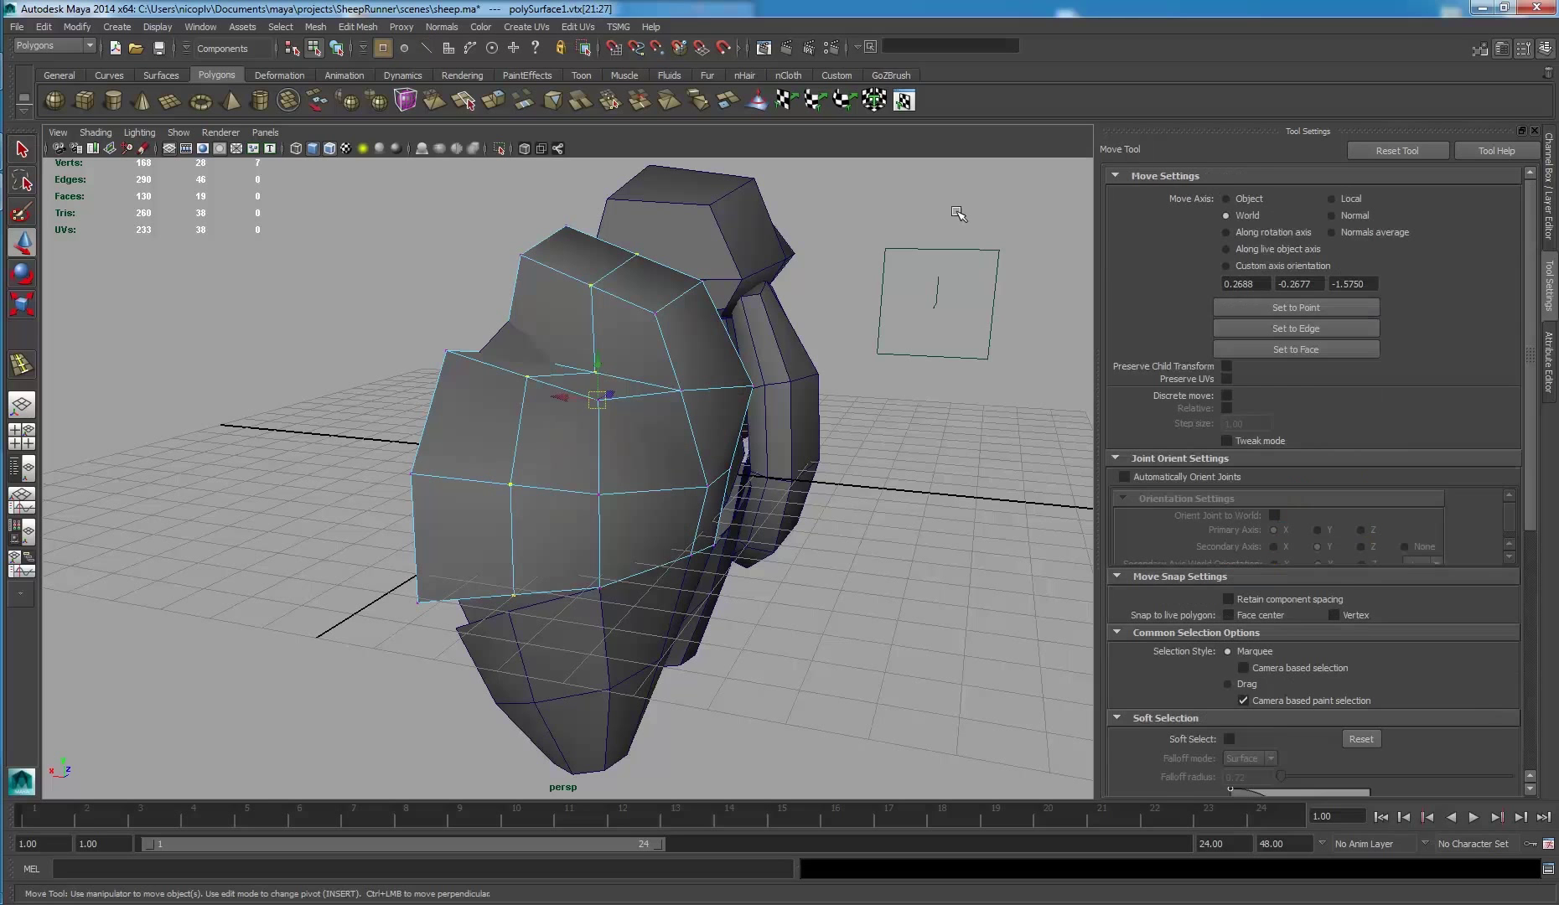
click(1332, 215)
alt+drag(671, 419, 503, 436)
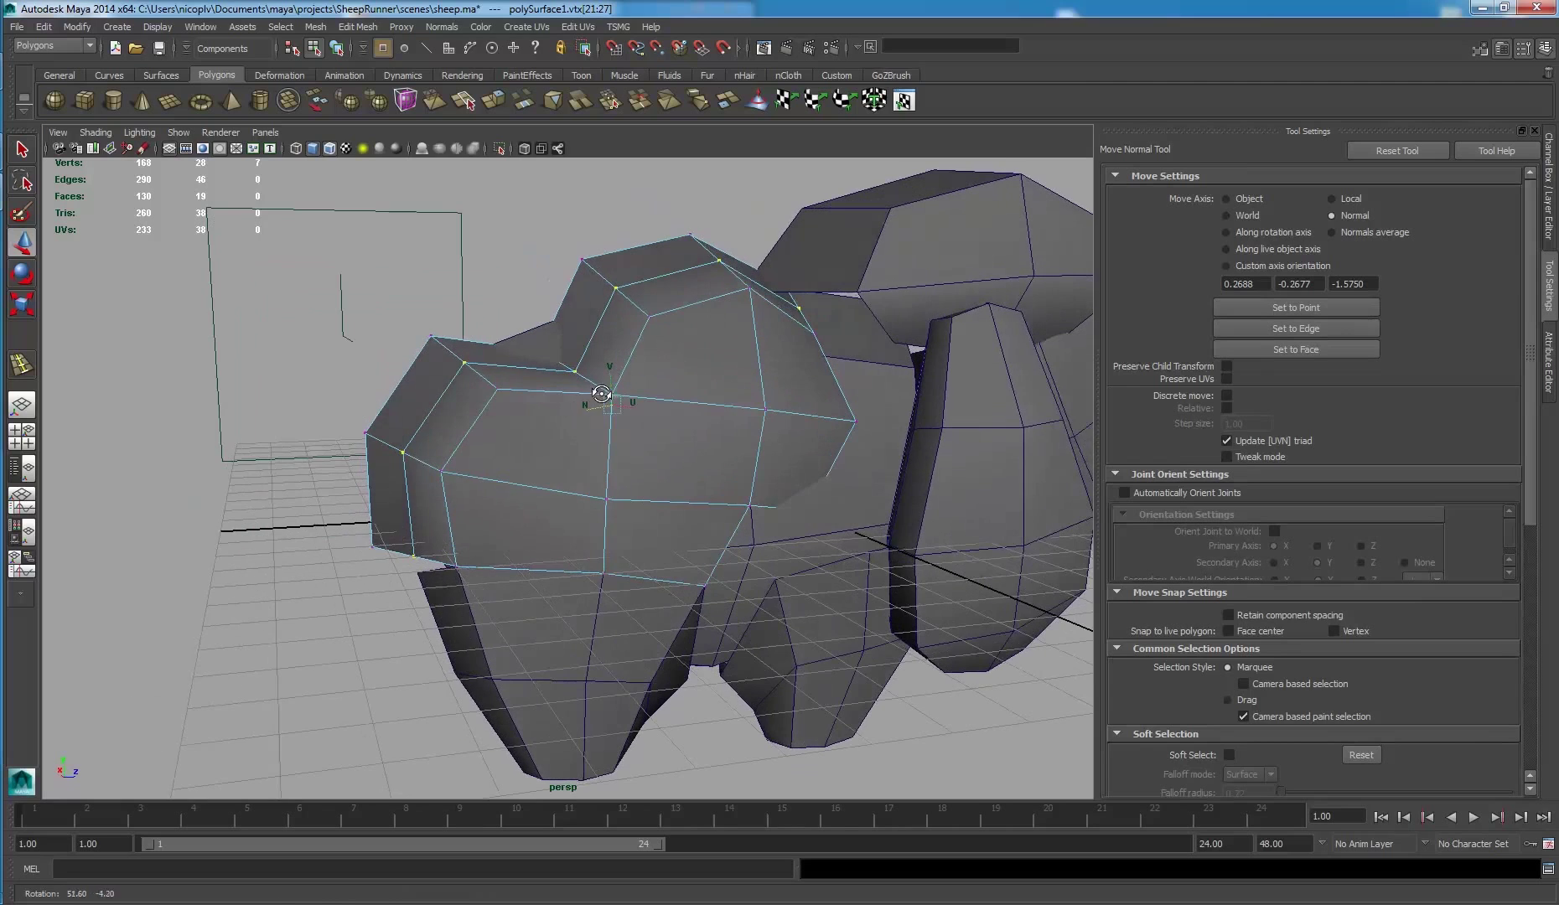
mouse_move(585, 407)
mouse_down()
mouse_move(423, 377)
mouse_move(490, 404)
mouse_move(742, 421)
mouse_move(742, 404)
mouse_up()
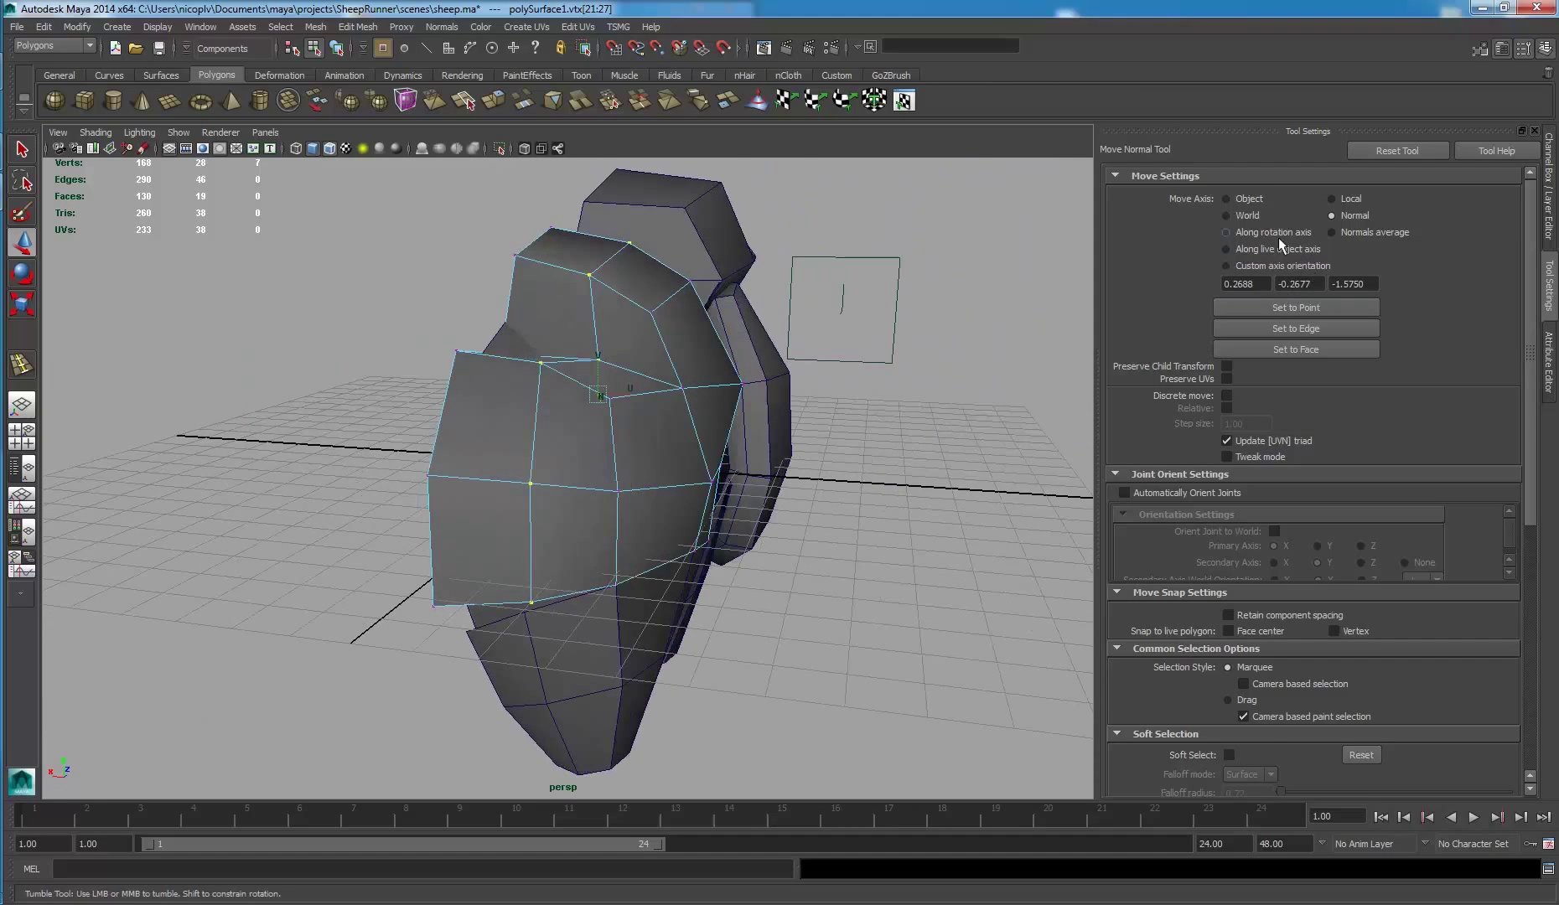
- Restore World axes and adjust individual body vertices, ending on a leg vertex
click(1249, 215)
mouse_move(839, 361)
alt+mouse_down()
mouse_move(624, 348)
mouse_move(375, 376)
mouse_move(668, 358)
mouse_move(568, 585)
mouse_move(571, 533)
mouse_move(685, 525)
mouse_move(731, 550)
mouse_move(737, 602)
mouse_move(553, 584)
mouse_move(749, 543)
alt+mouse_up()
click(635, 344)
mouse_move(714, 602)
alt+mouse_down()
mouse_move(539, 568)
mouse_move(588, 513)
mouse_move(696, 567)
mouse_move(701, 543)
mouse_move(763, 521)
mouse_move(701, 543)
mouse_move(715, 545)
mouse_move(714, 592)
mouse_move(658, 614)
alt+mouse_up()
click(708, 531)
click(712, 591)
click(705, 589)
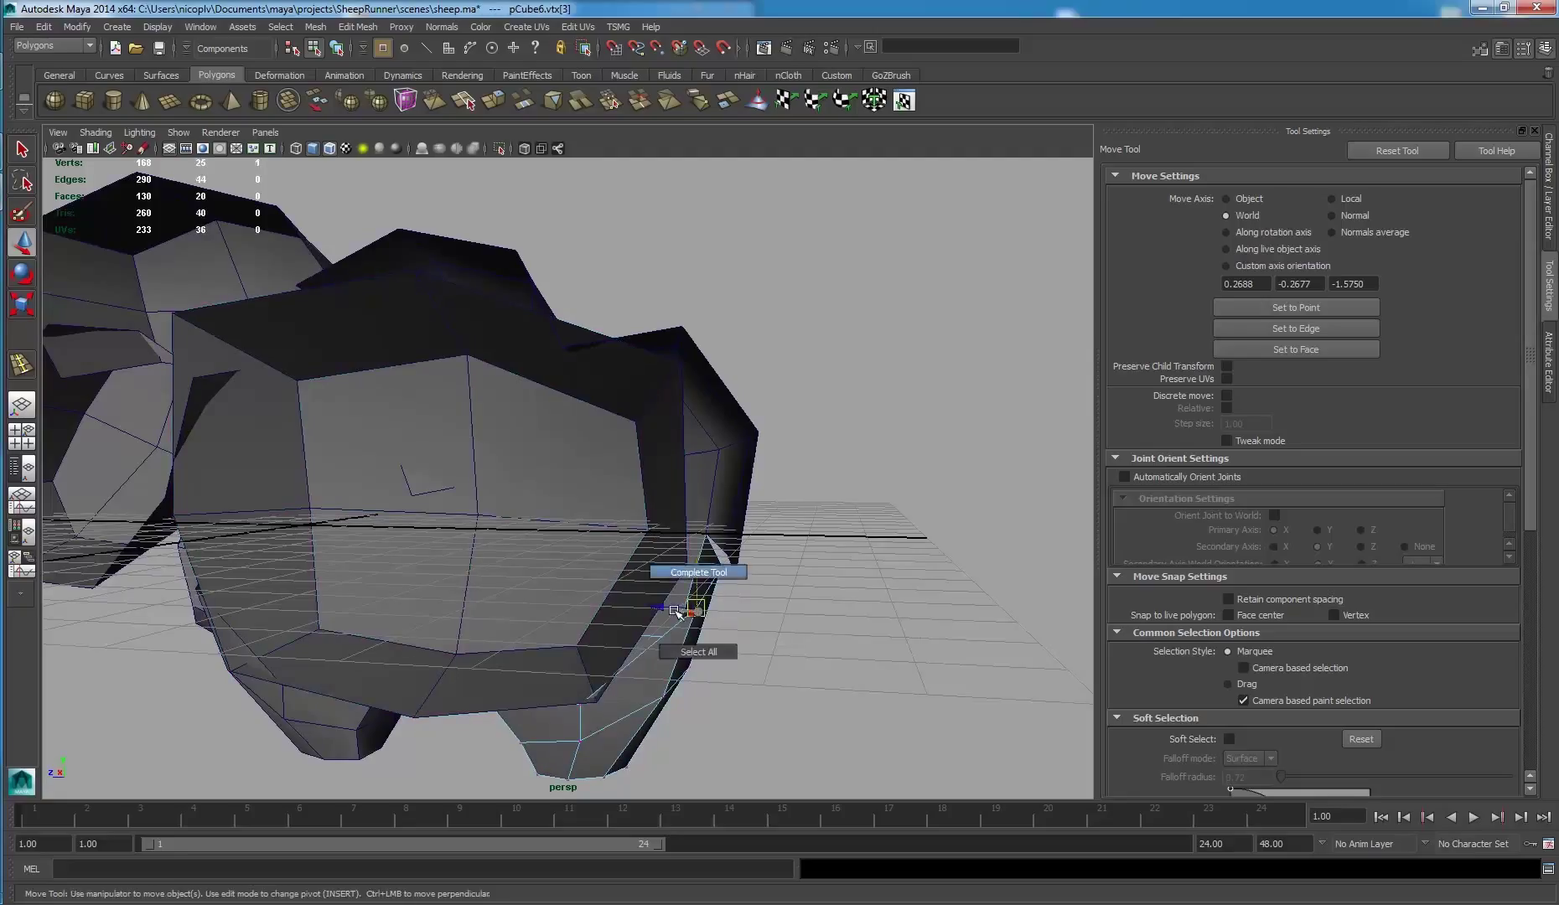
- Select the sheep body and add the front leg pCube6 to the selection
click(747, 619)
click(699, 606)
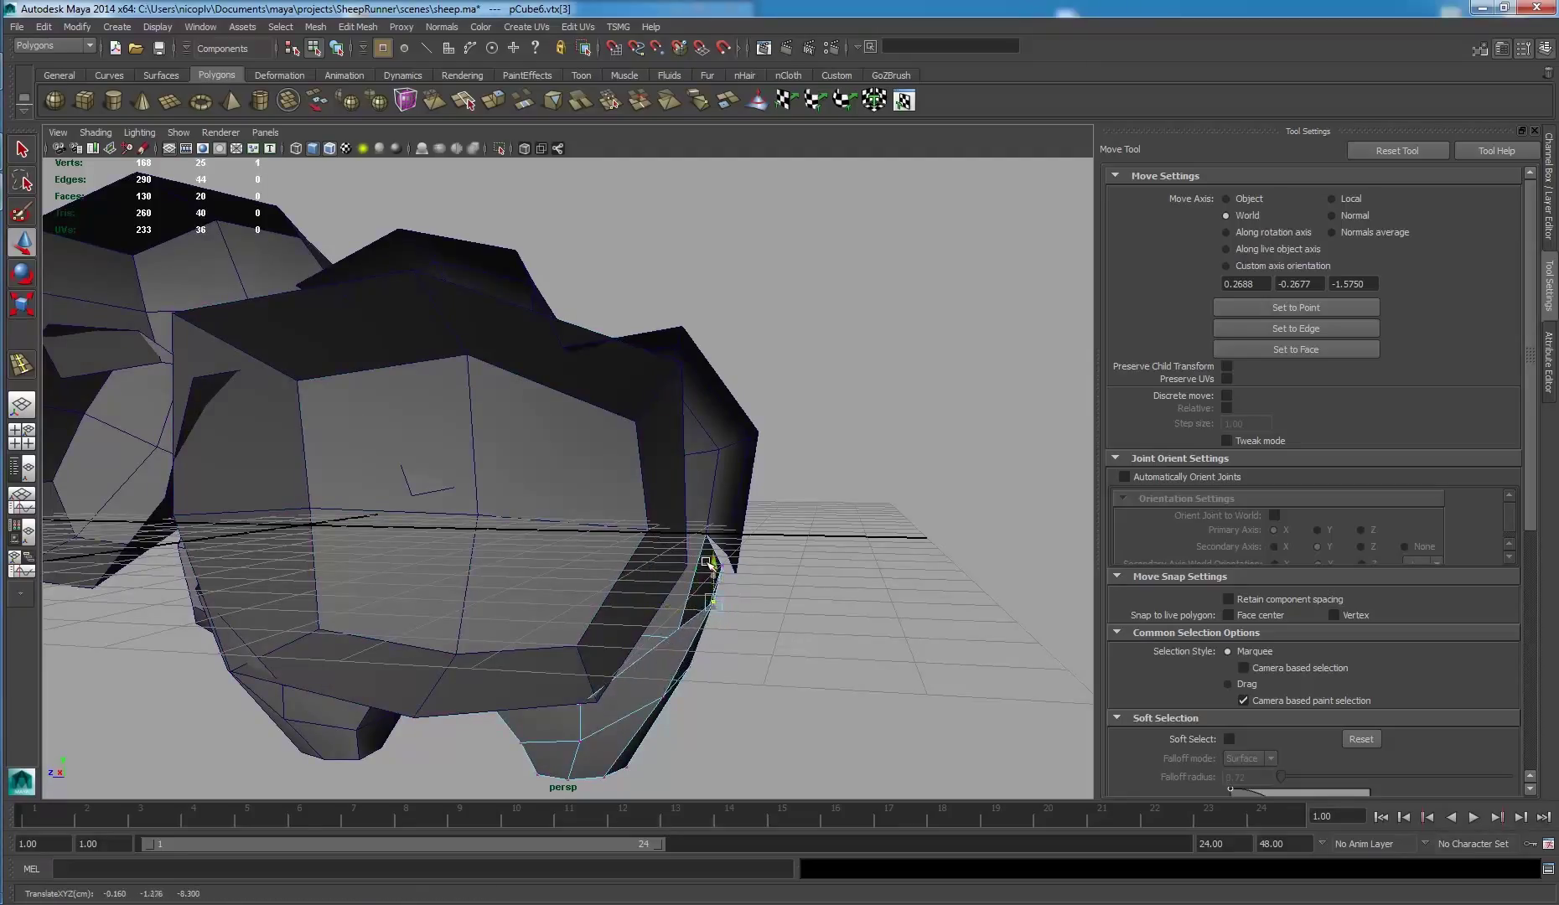
mouse_move(717, 578)
alt+mouse_down()
mouse_move(477, 506)
mouse_move(435, 529)
alt+mouse_up()
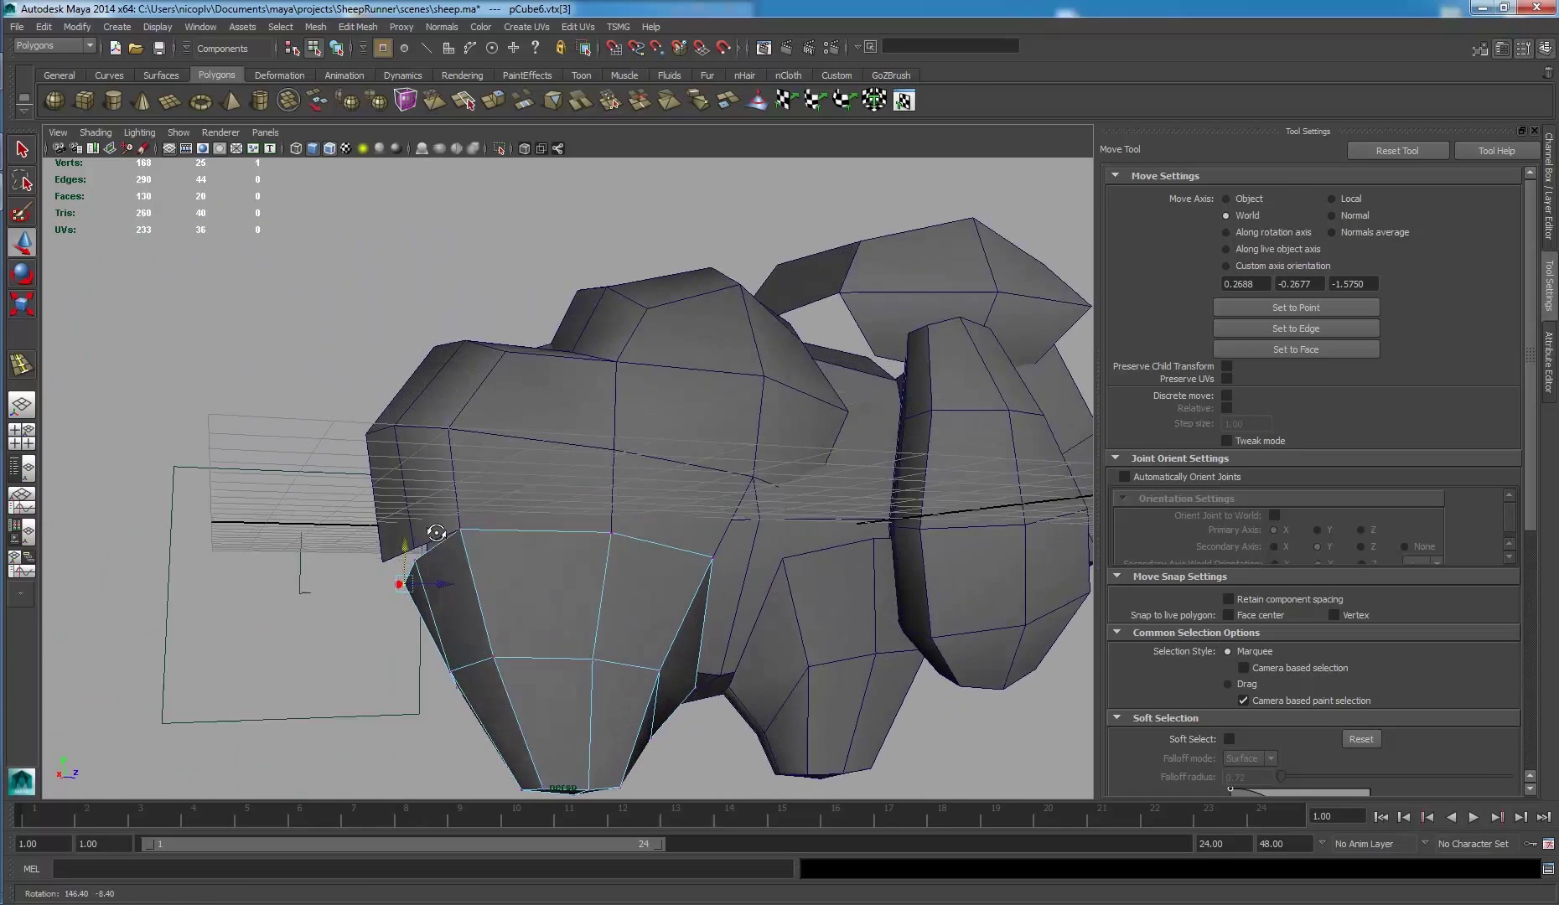
scroll(592, 469, up, 3)
right_drag(620, 453, 680, 458)
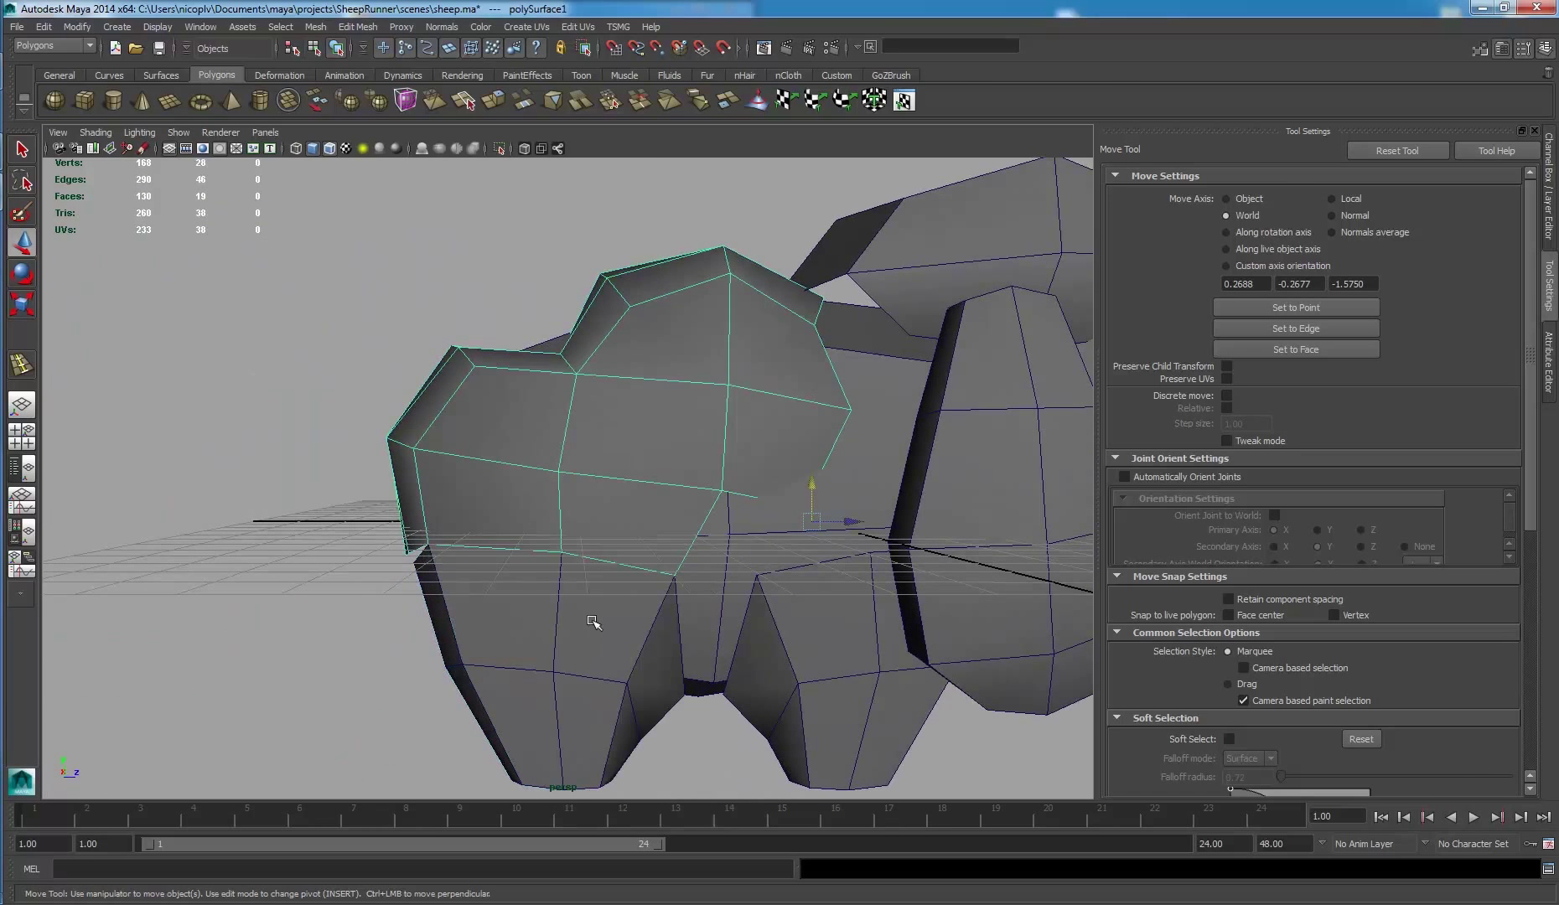
click(583, 663)
alt+drag(644, 520, 592, 505)
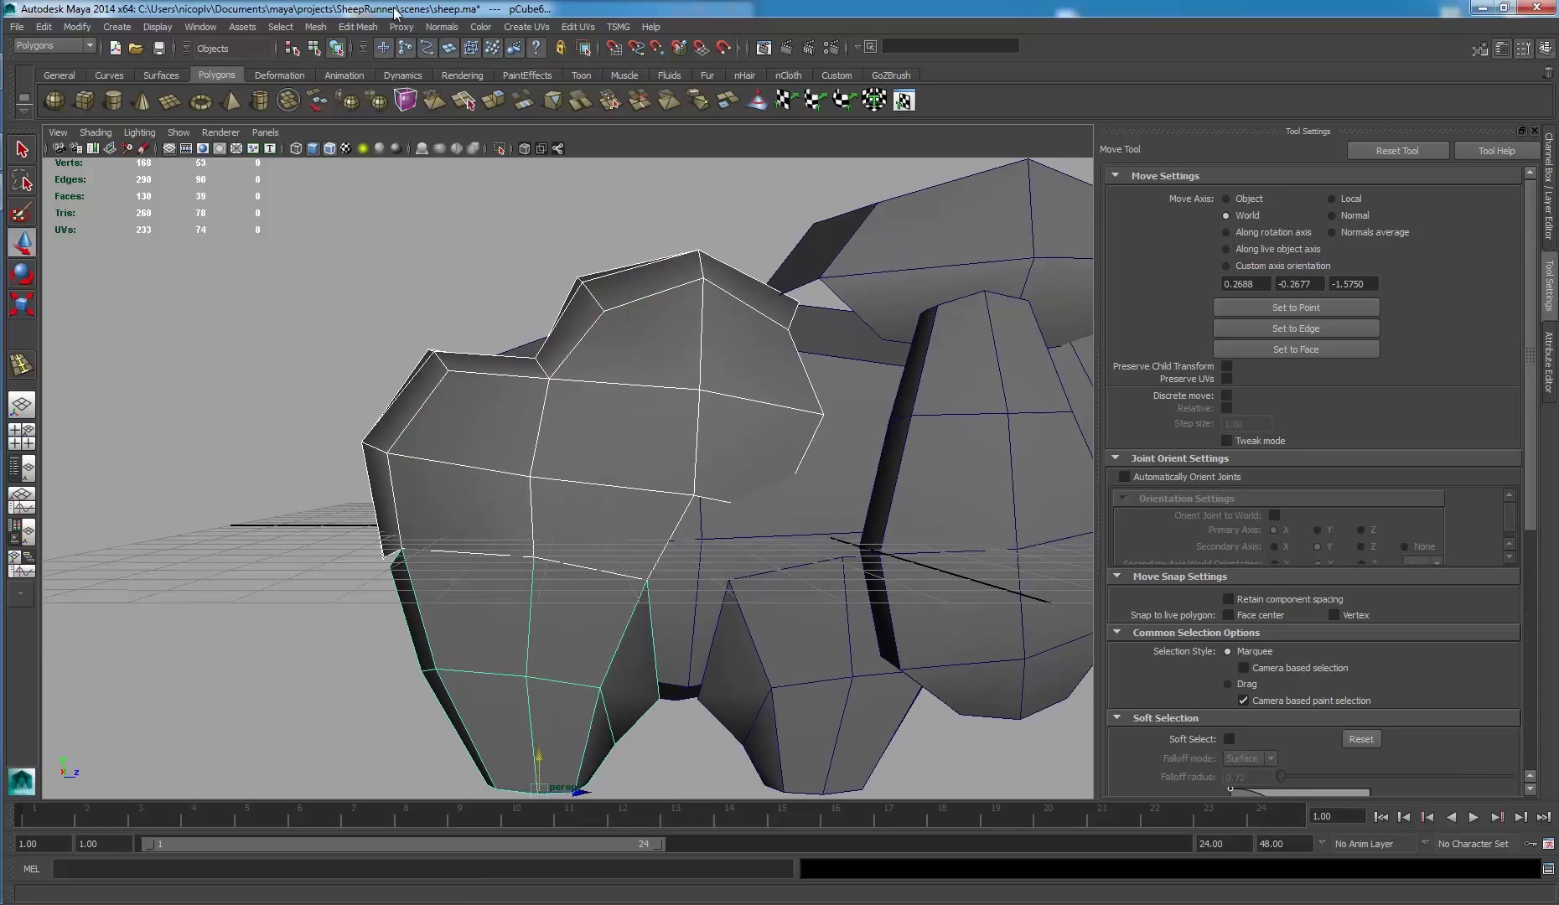
- Combine the body and leg into polySurface2 and view the mesh isolated
click(359, 28)
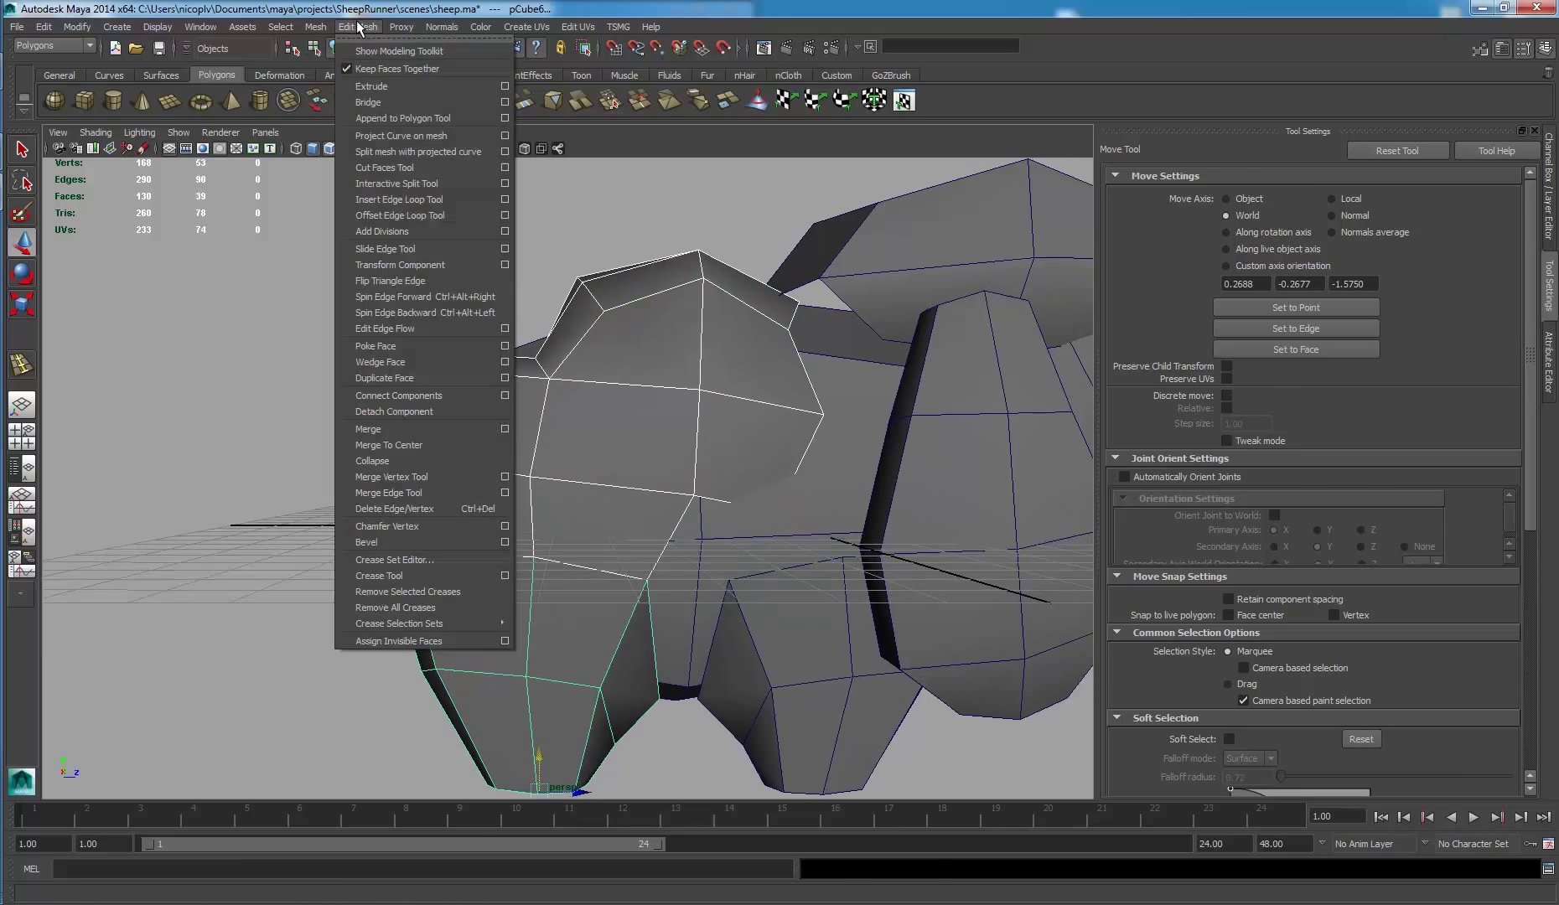
click(359, 29)
click(343, 51)
alt+drag(503, 335, 550, 275)
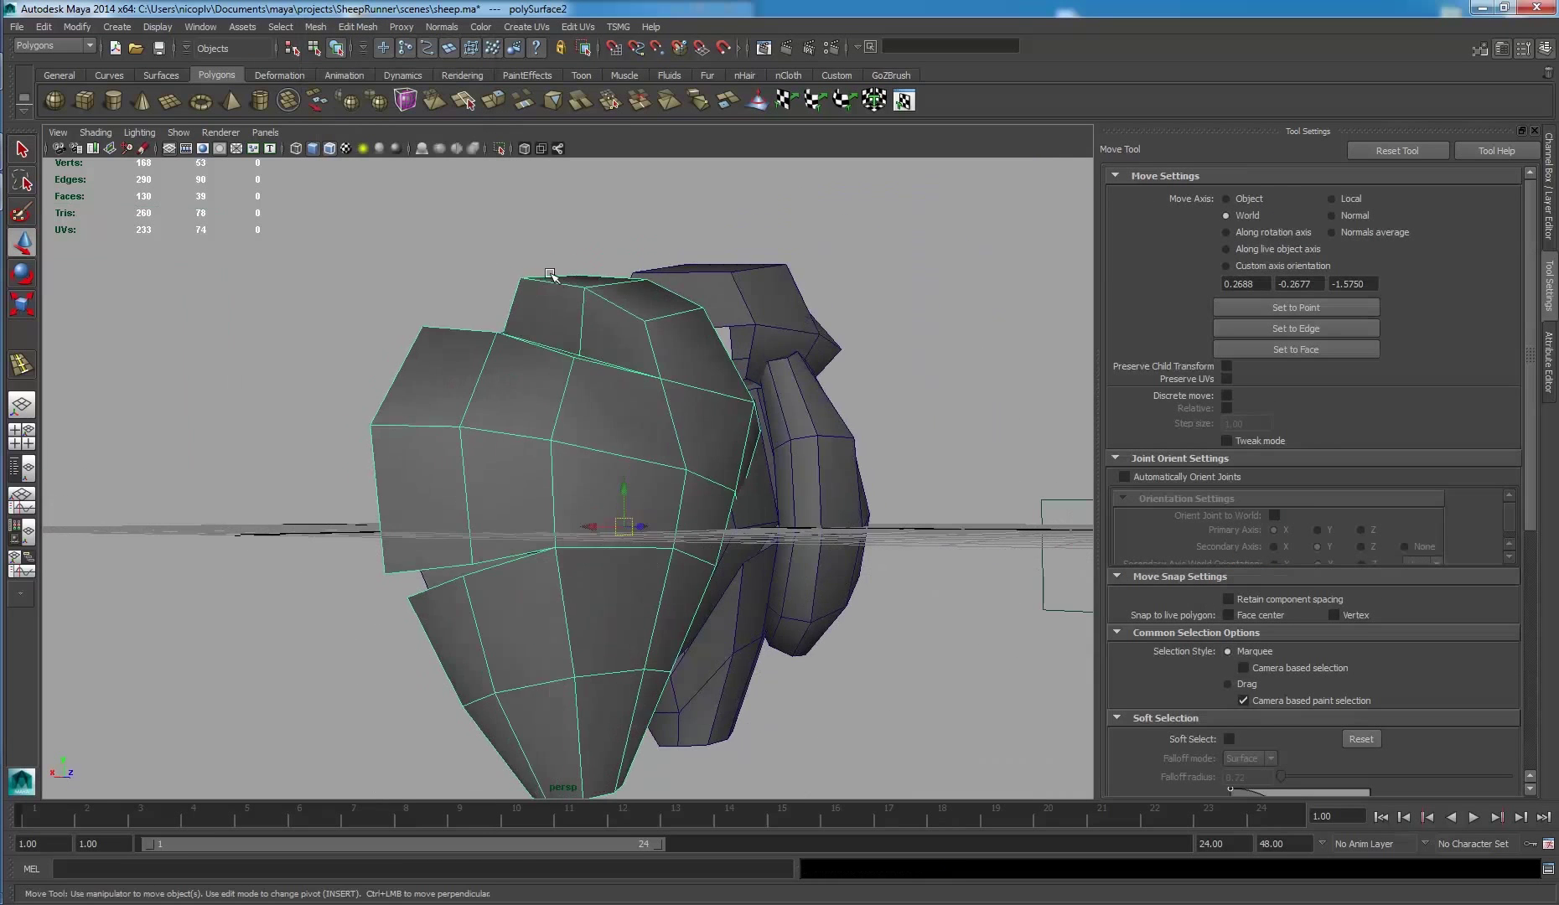
click(550, 273)
mouse_move(539, 372)
alt+mouse_down()
mouse_move(707, 533)
mouse_move(520, 515)
alt+mouse_up()
scroll(526, 528, up, 3)
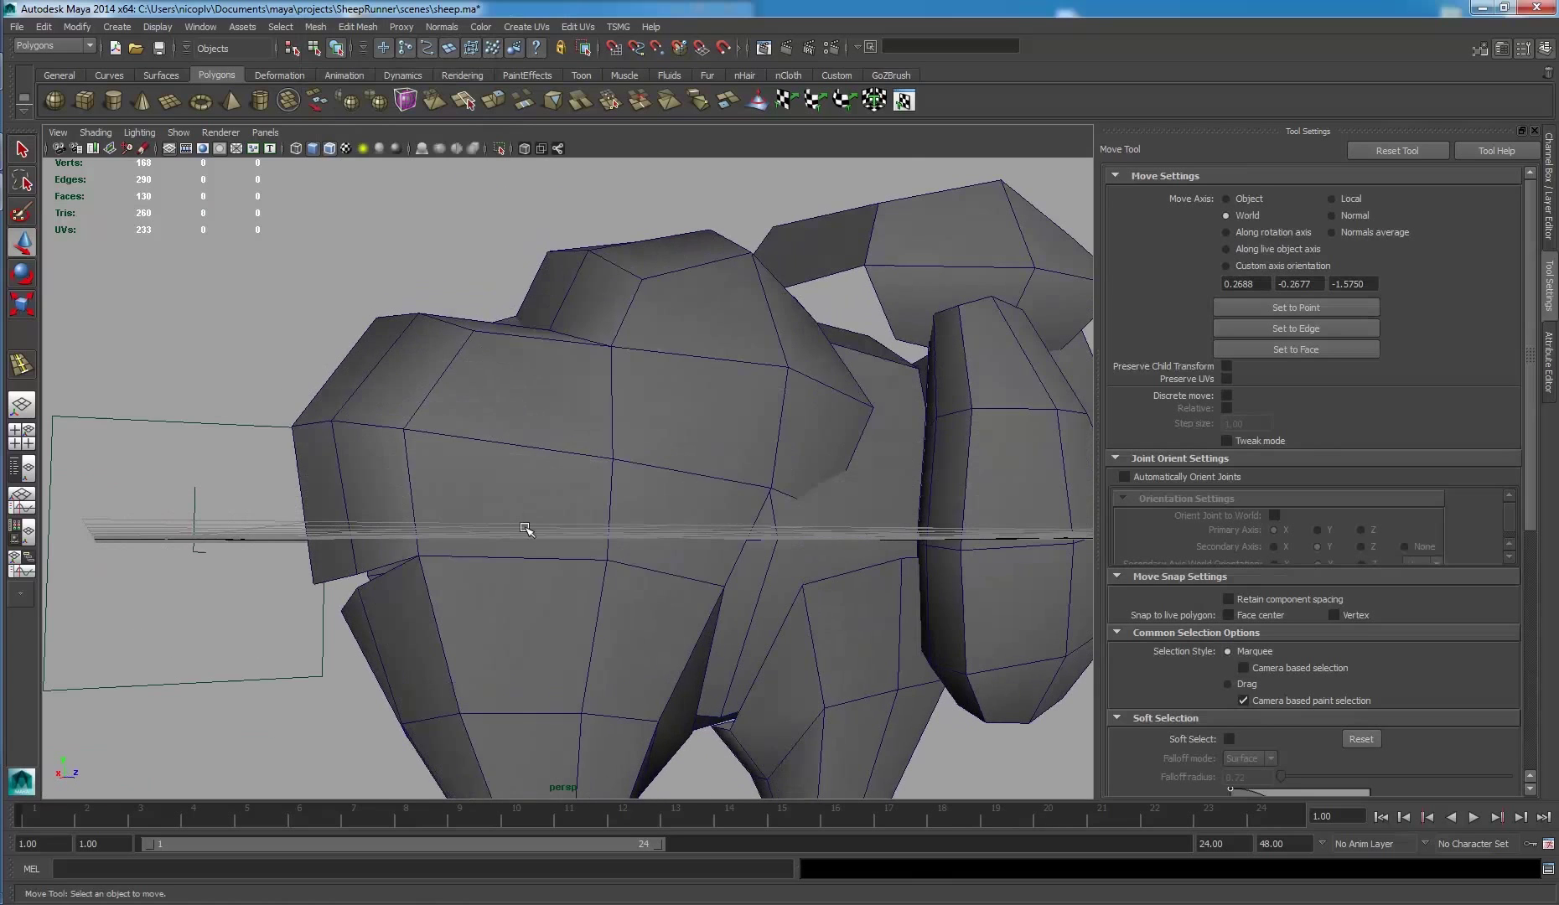
click(526, 528)
- Isolate the head mesh and select the vertices along its seam
click(499, 148)
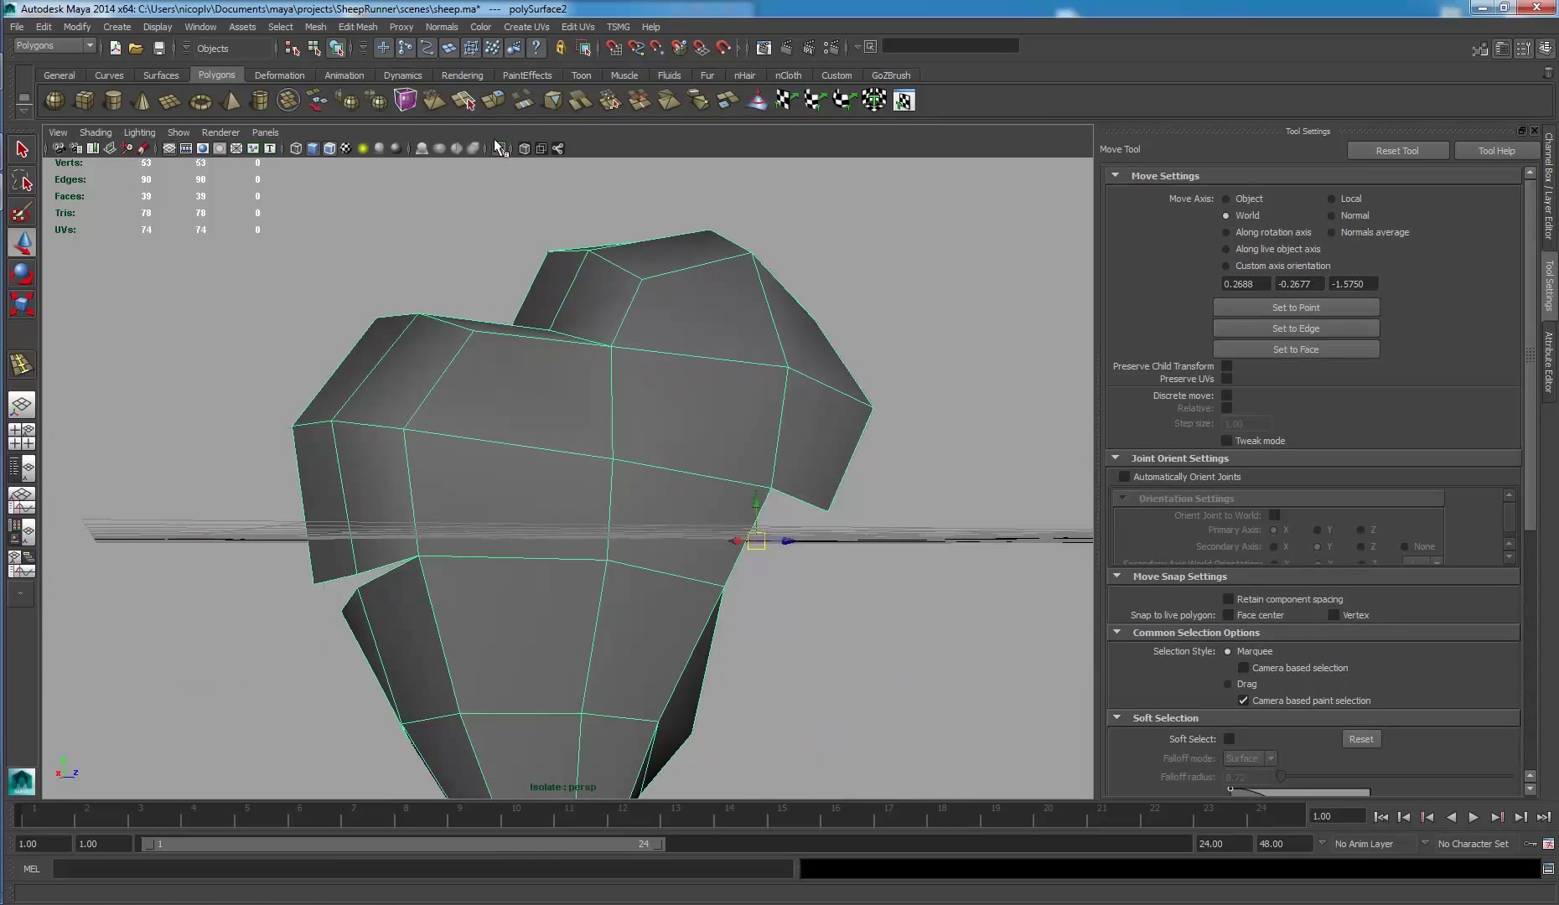
mouse_move(579, 276)
alt+mouse_down()
mouse_move(644, 369)
mouse_move(598, 466)
alt+mouse_up()
right_drag(599, 466, 515, 484)
mouse_move(515, 484)
alt+mouse_down()
mouse_move(393, 490)
mouse_move(661, 573)
alt+mouse_up()
alt+drag(557, 507, 602, 522)
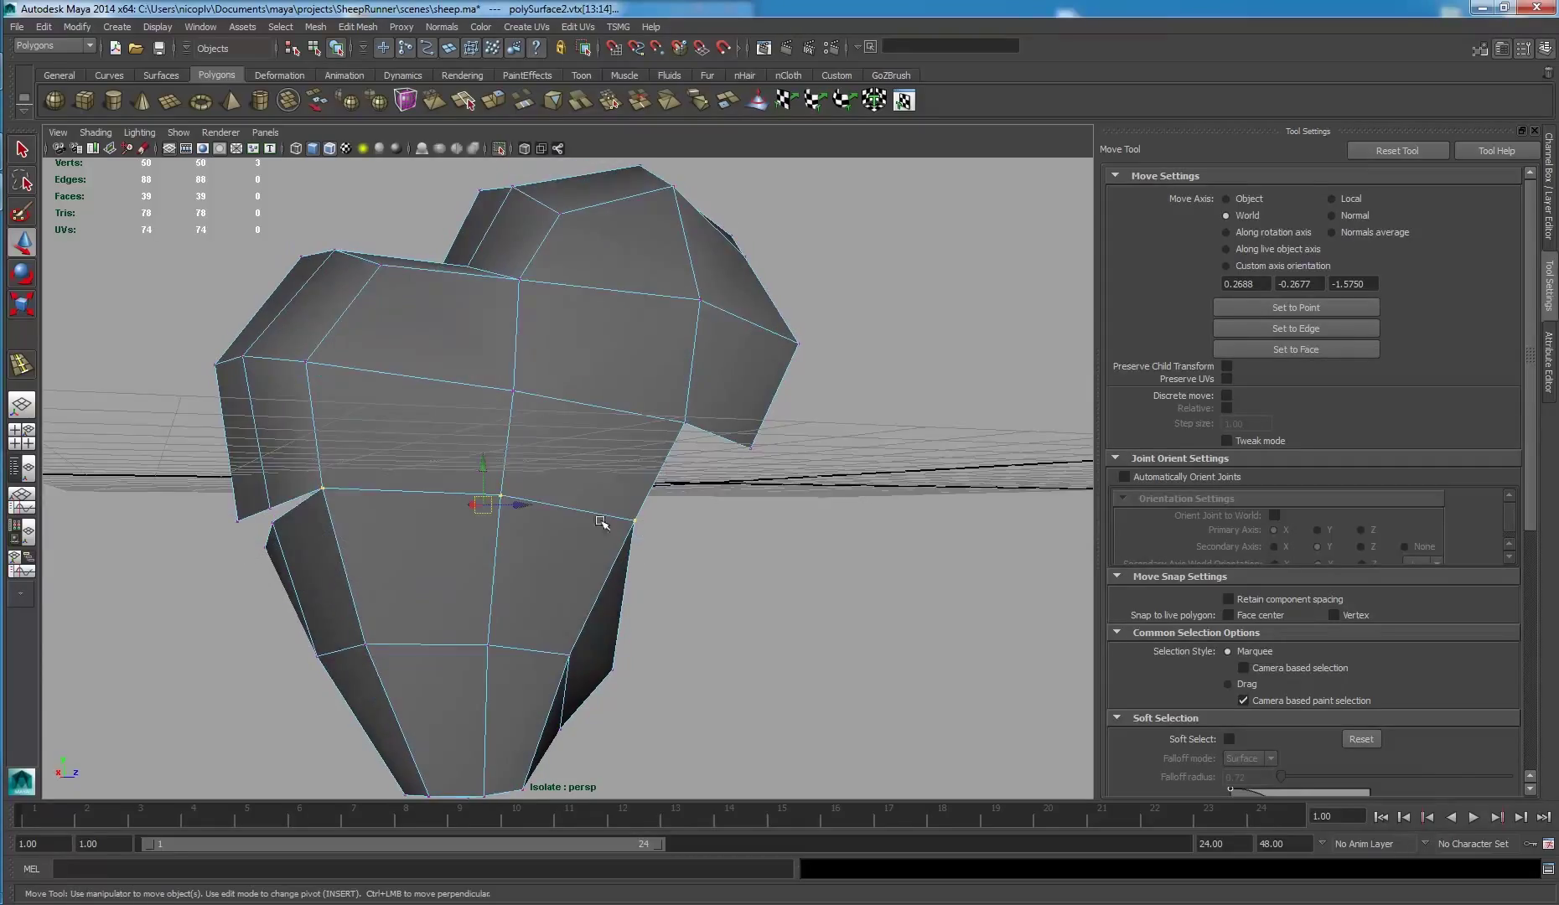
- Merge the seam vertices with the threshold reset to 0.0100
shift+right_click(537, 478)
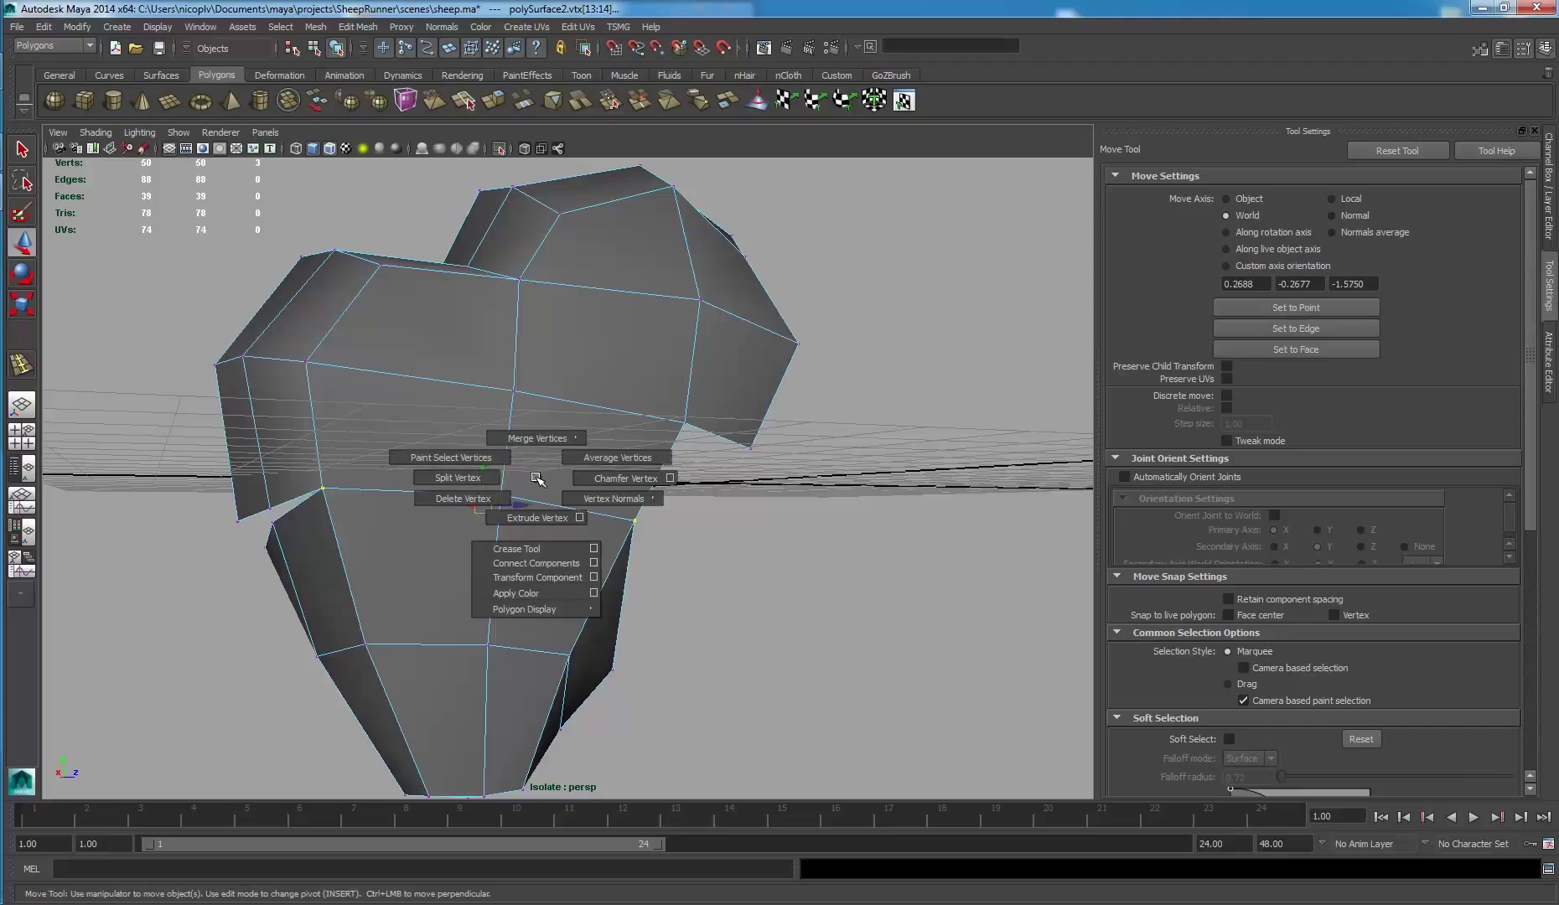
mouse_move(536, 478)
shift+right_down()
mouse_move(531, 439)
mouse_move(651, 424)
shift+right_up()
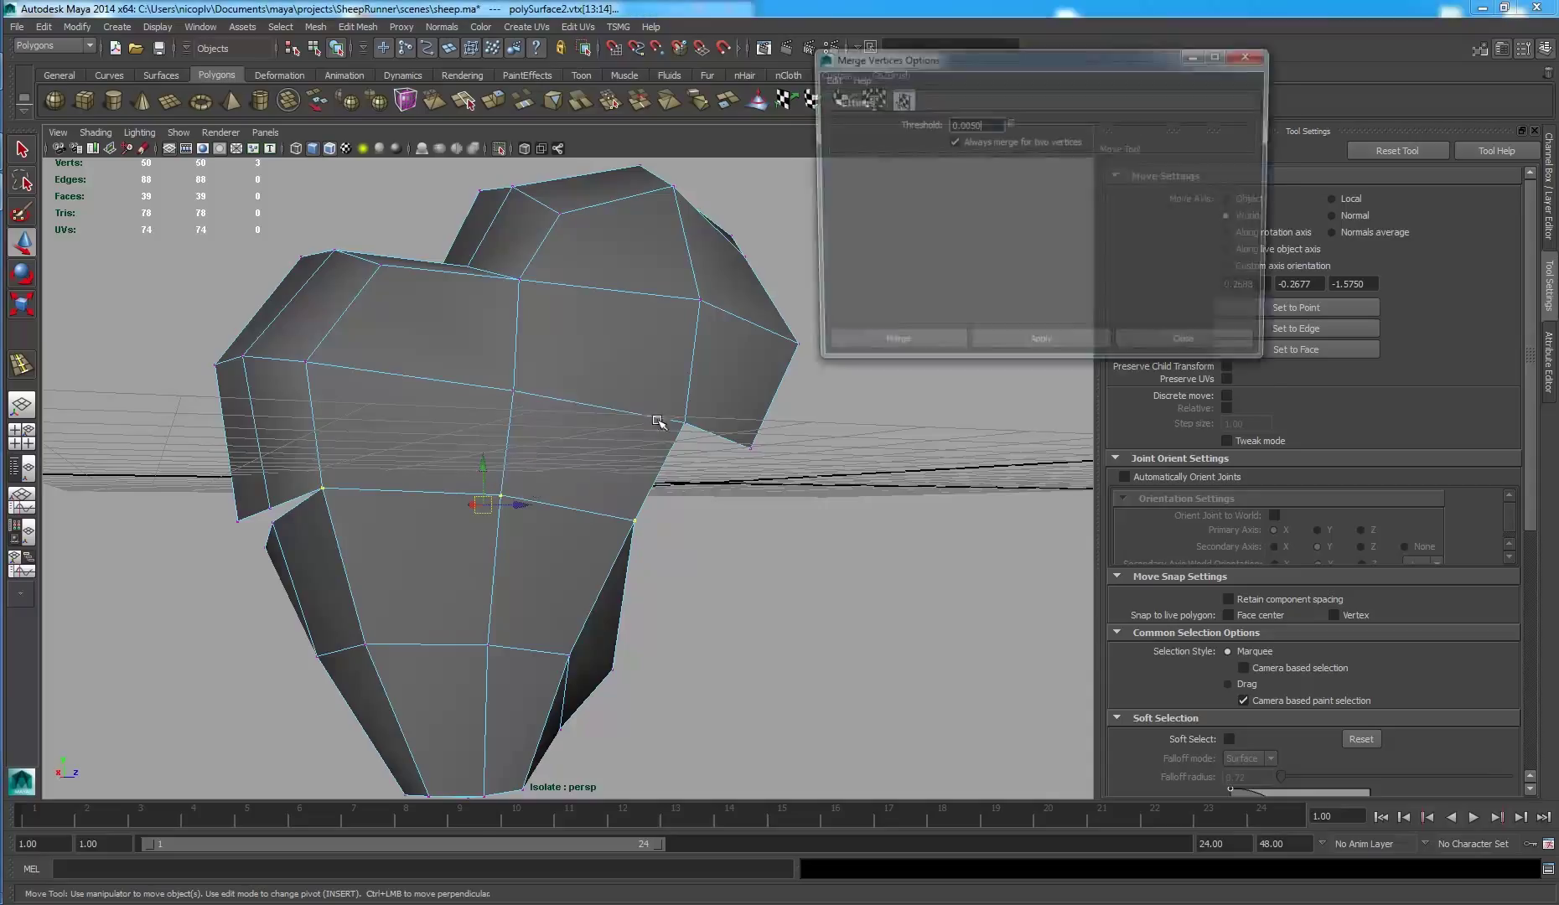
click(827, 81)
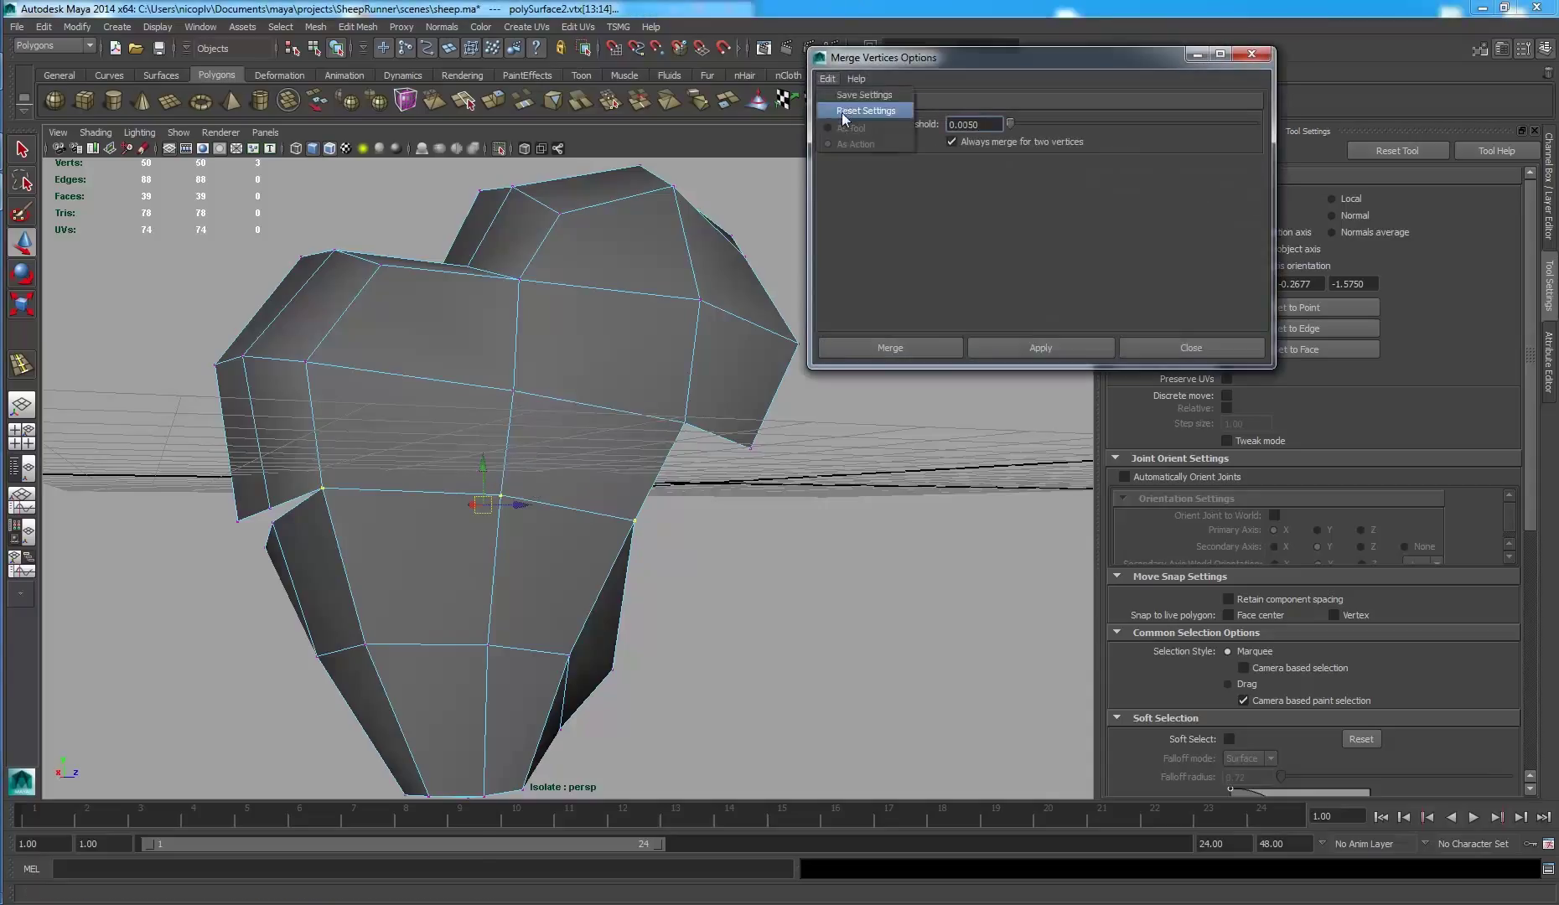
click(845, 110)
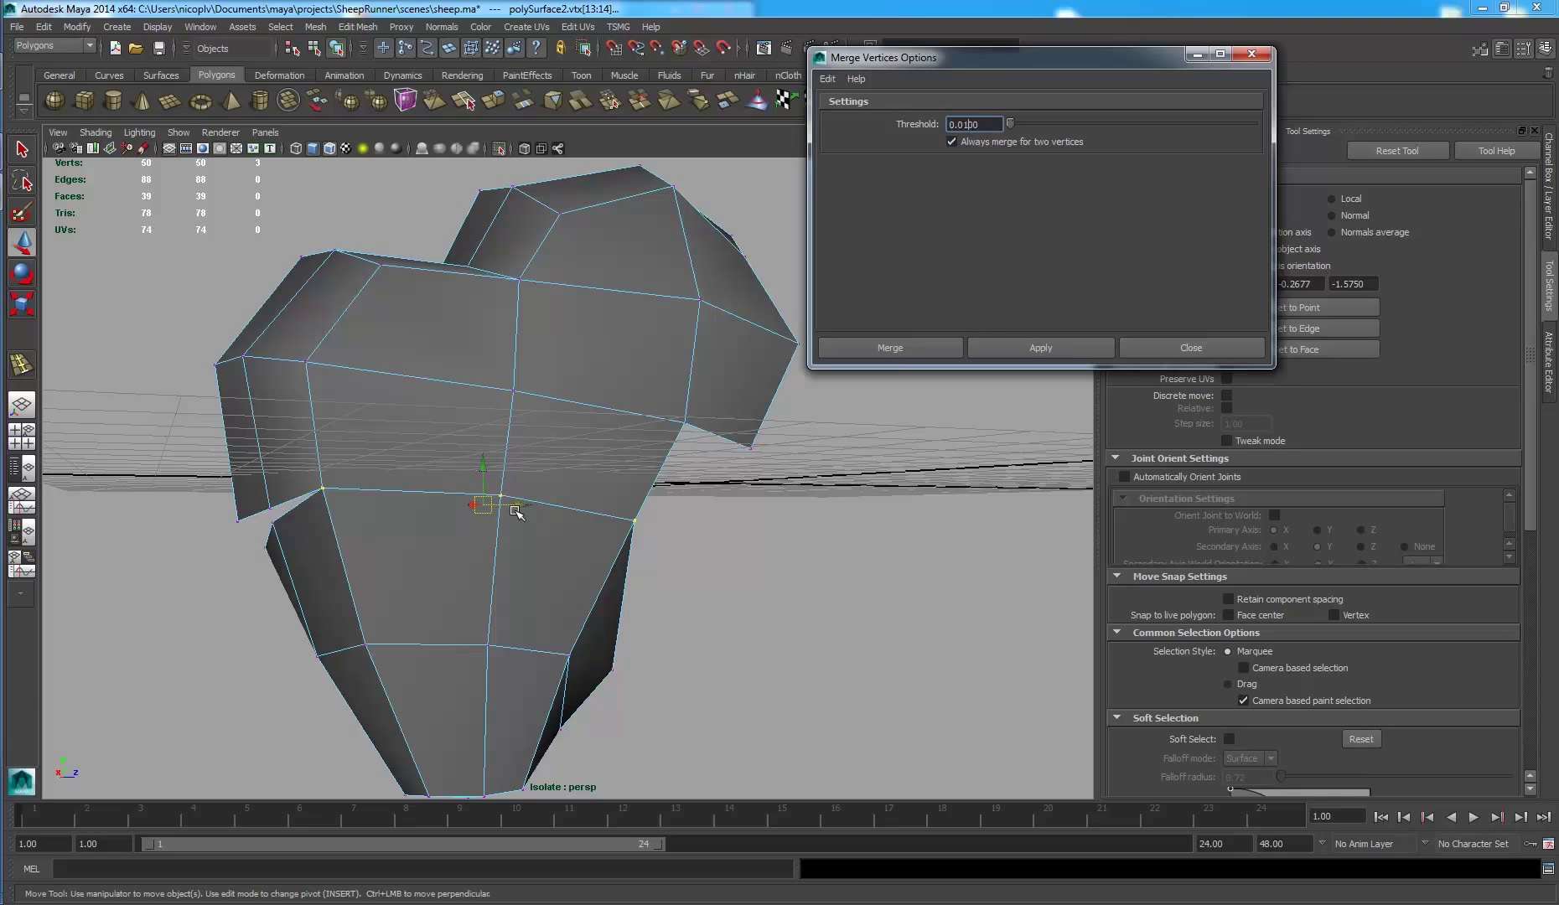
click(927, 353)
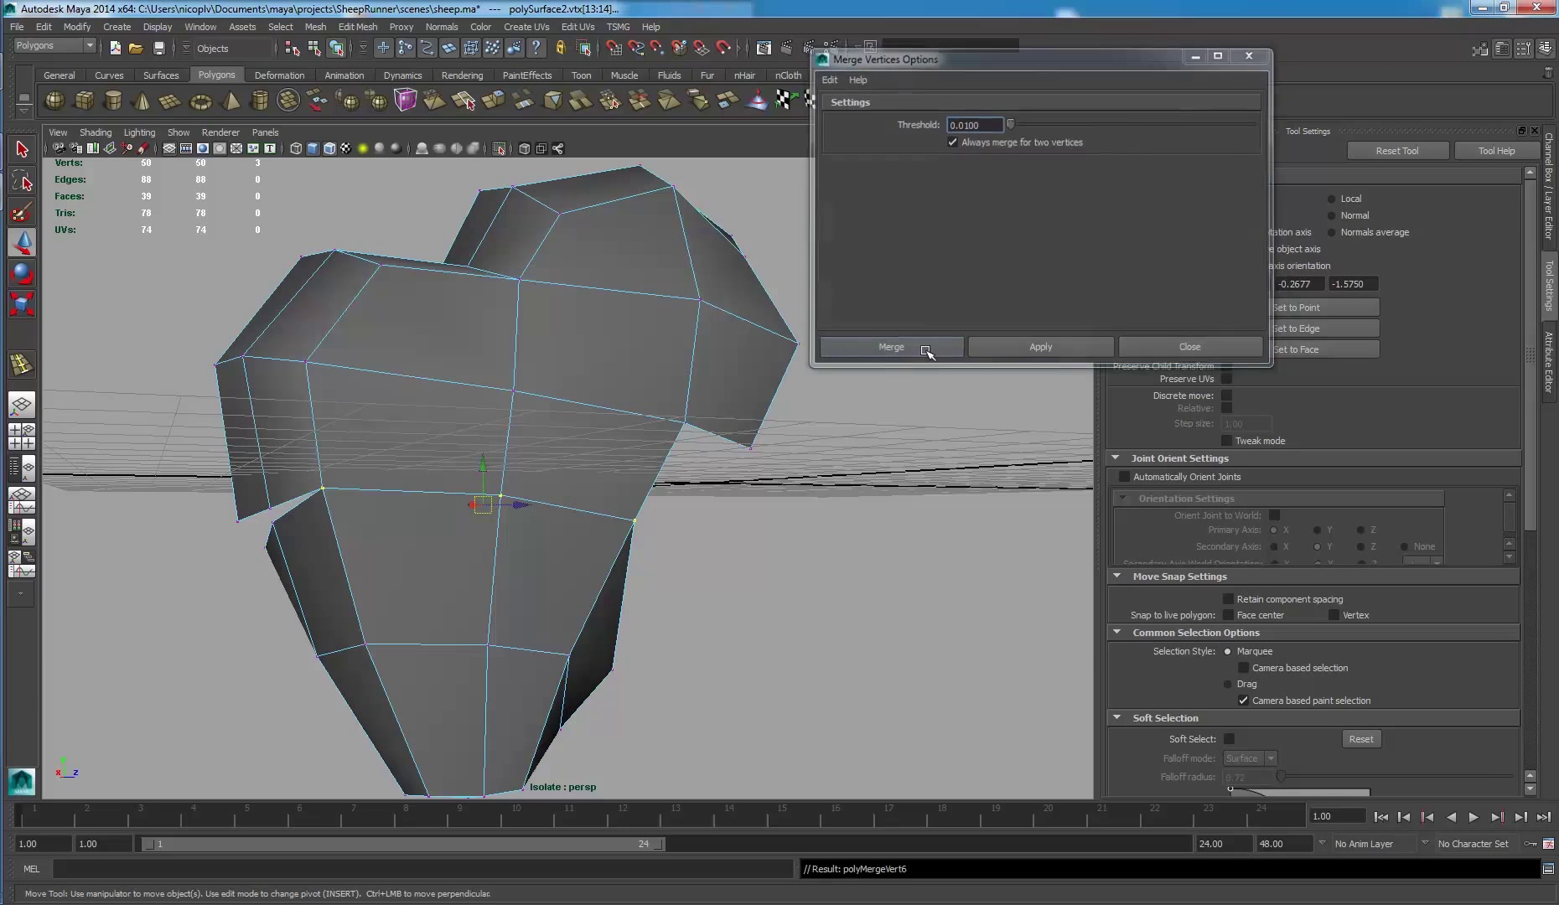
- Merge the two overlapping seam vertices at their center
click(845, 516)
mouse_move(845, 516)
alt+mouse_down()
mouse_move(588, 453)
mouse_move(558, 523)
alt+mouse_up()
click(555, 515)
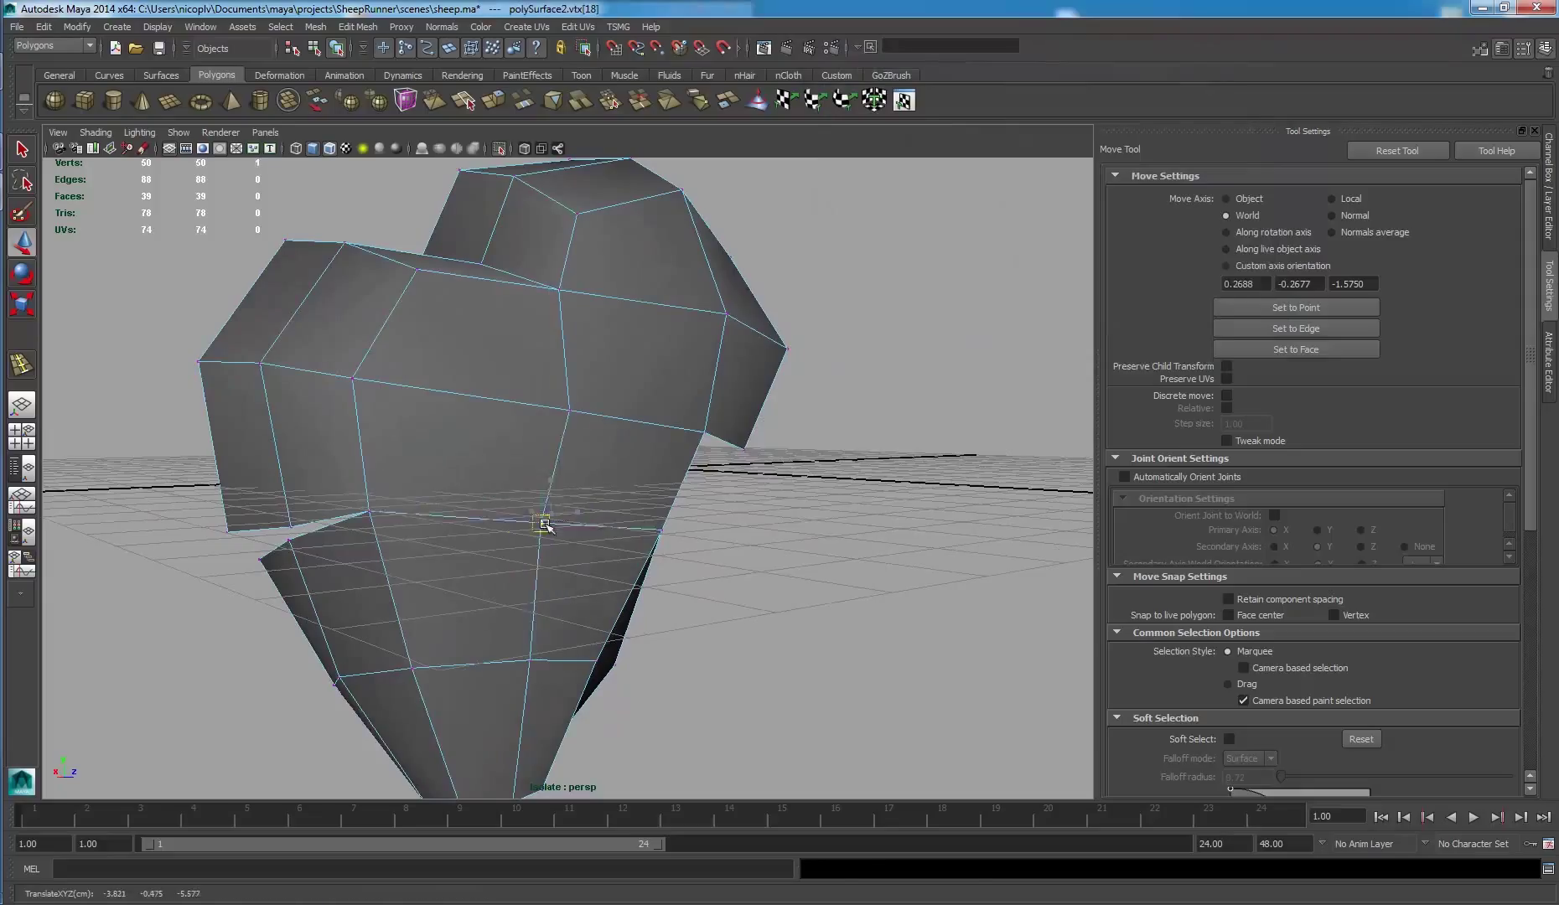
click(567, 411)
alt+drag(591, 408, 584, 417)
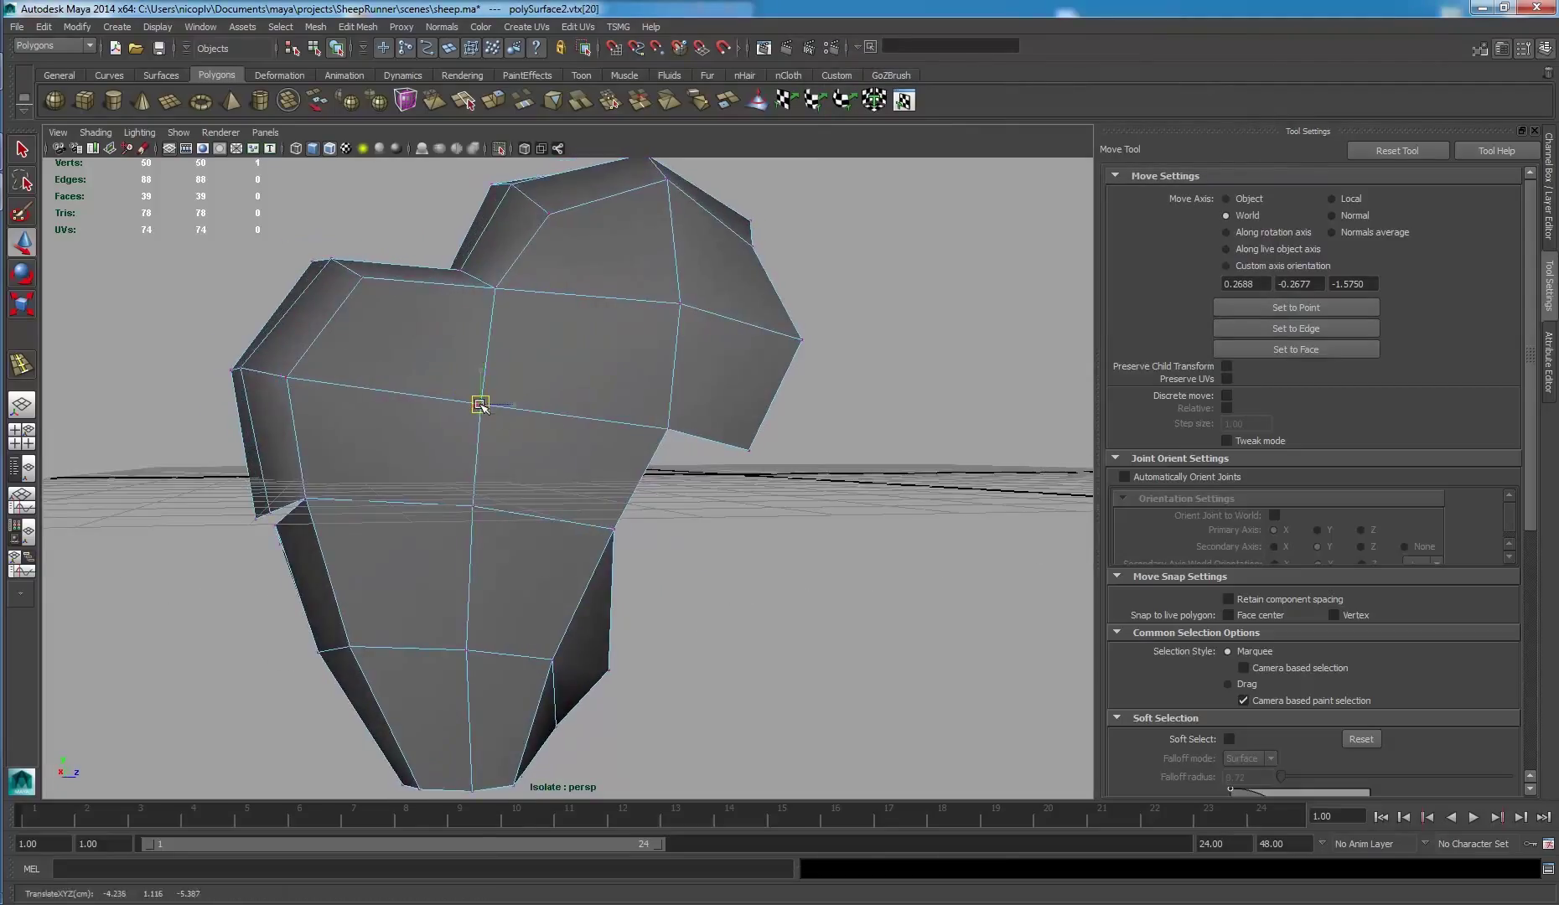
click(472, 505)
mouse_move(518, 506)
alt+mouse_down()
mouse_move(712, 501)
mouse_move(348, 472)
mouse_move(417, 537)
alt+mouse_up()
click(729, 503)
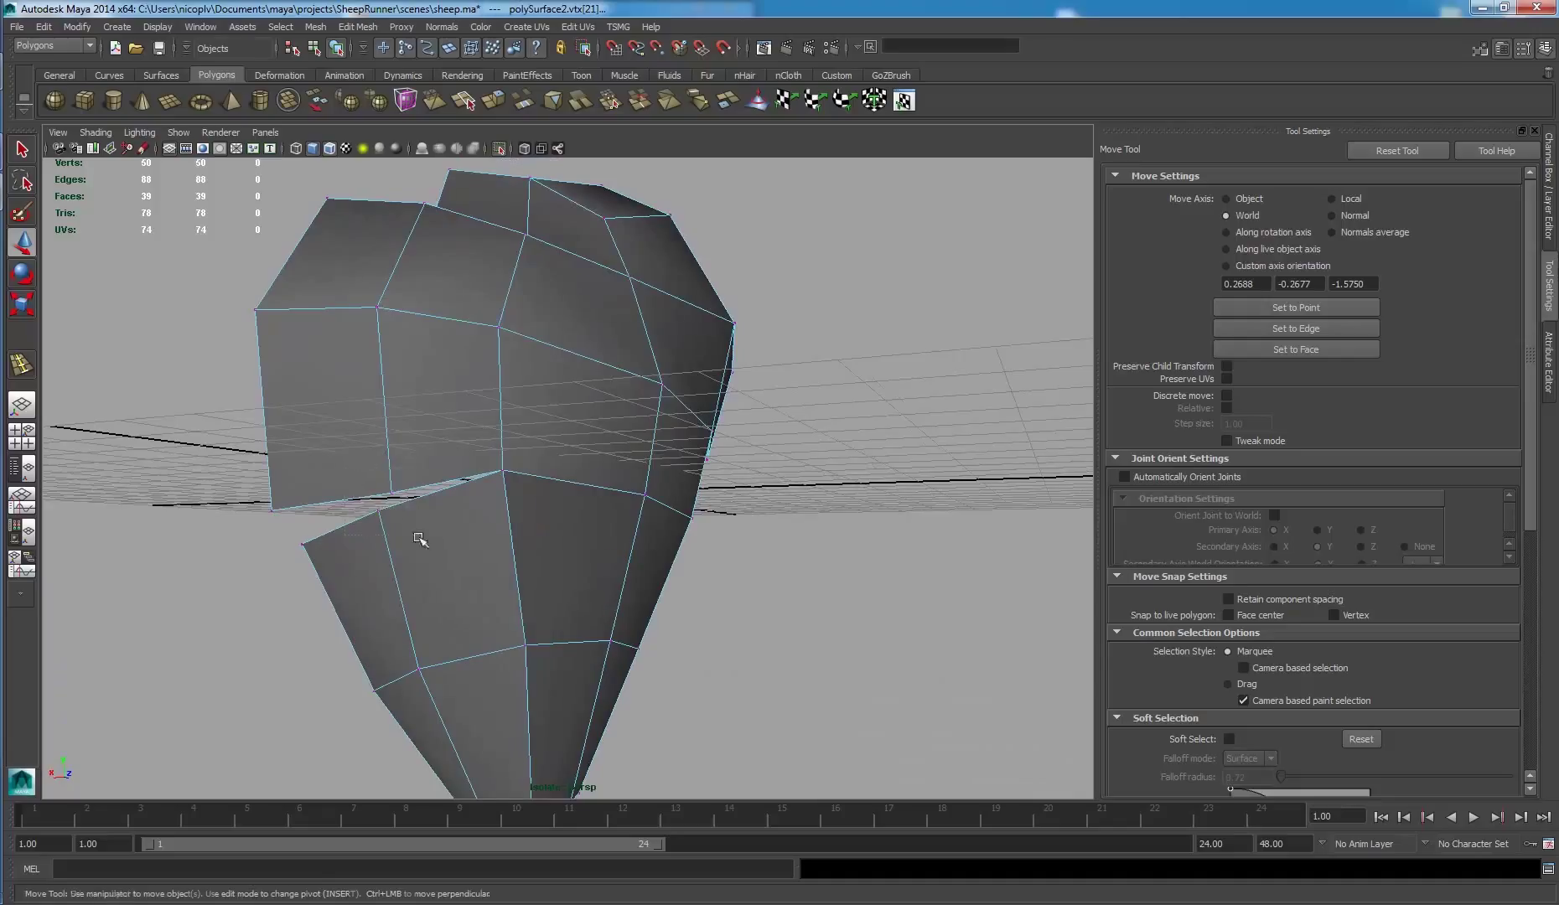
shift+right_drag(486, 490, 491, 401)
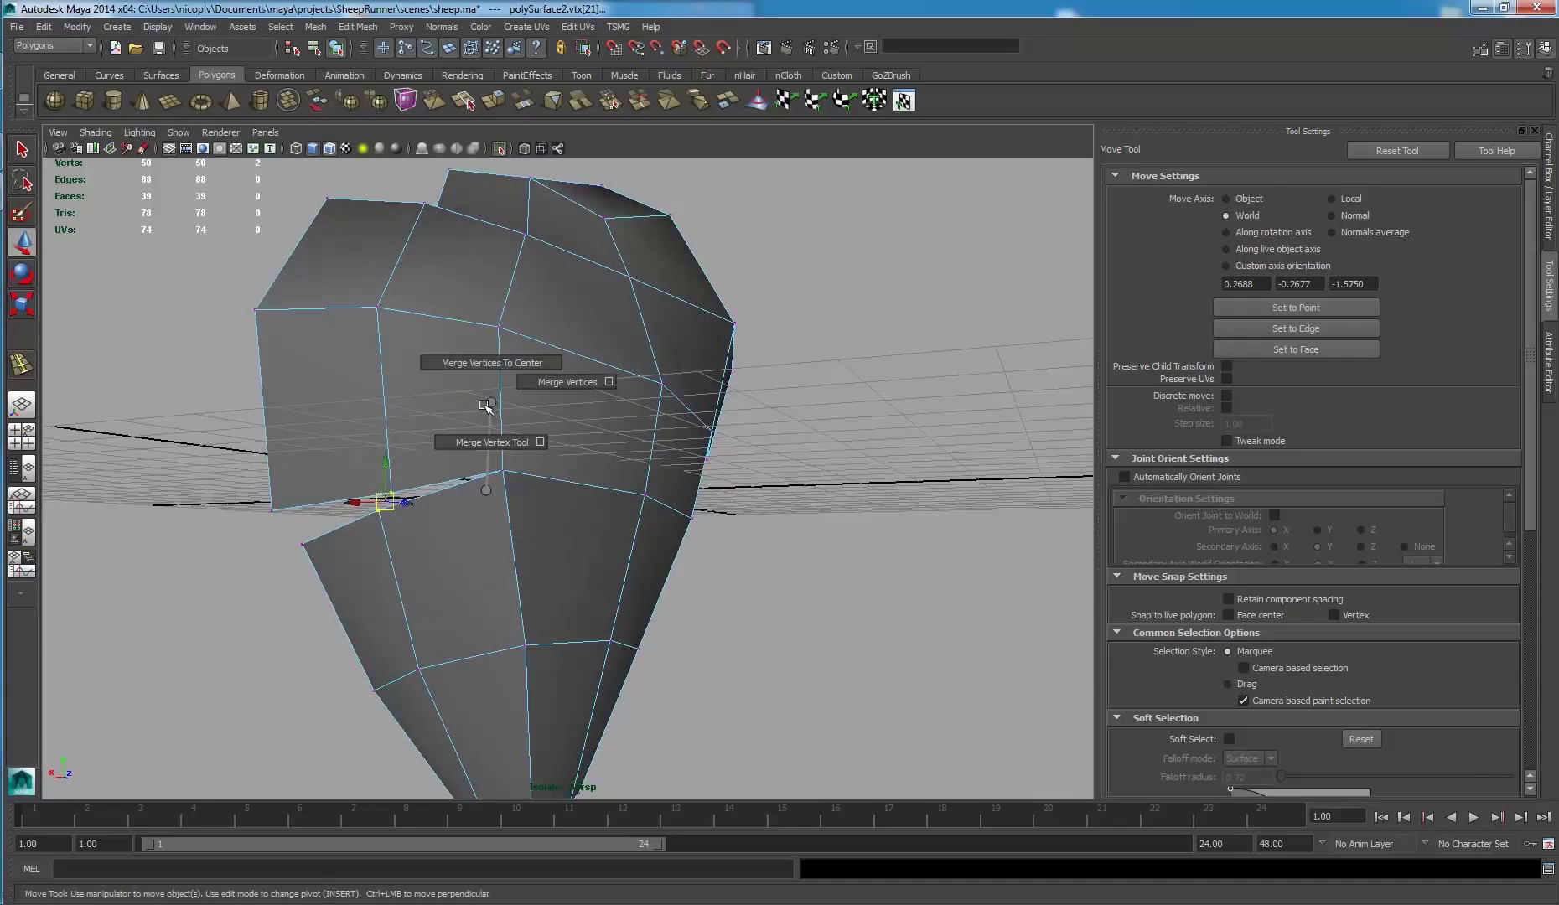
shift+right_drag(486, 407, 491, 363)
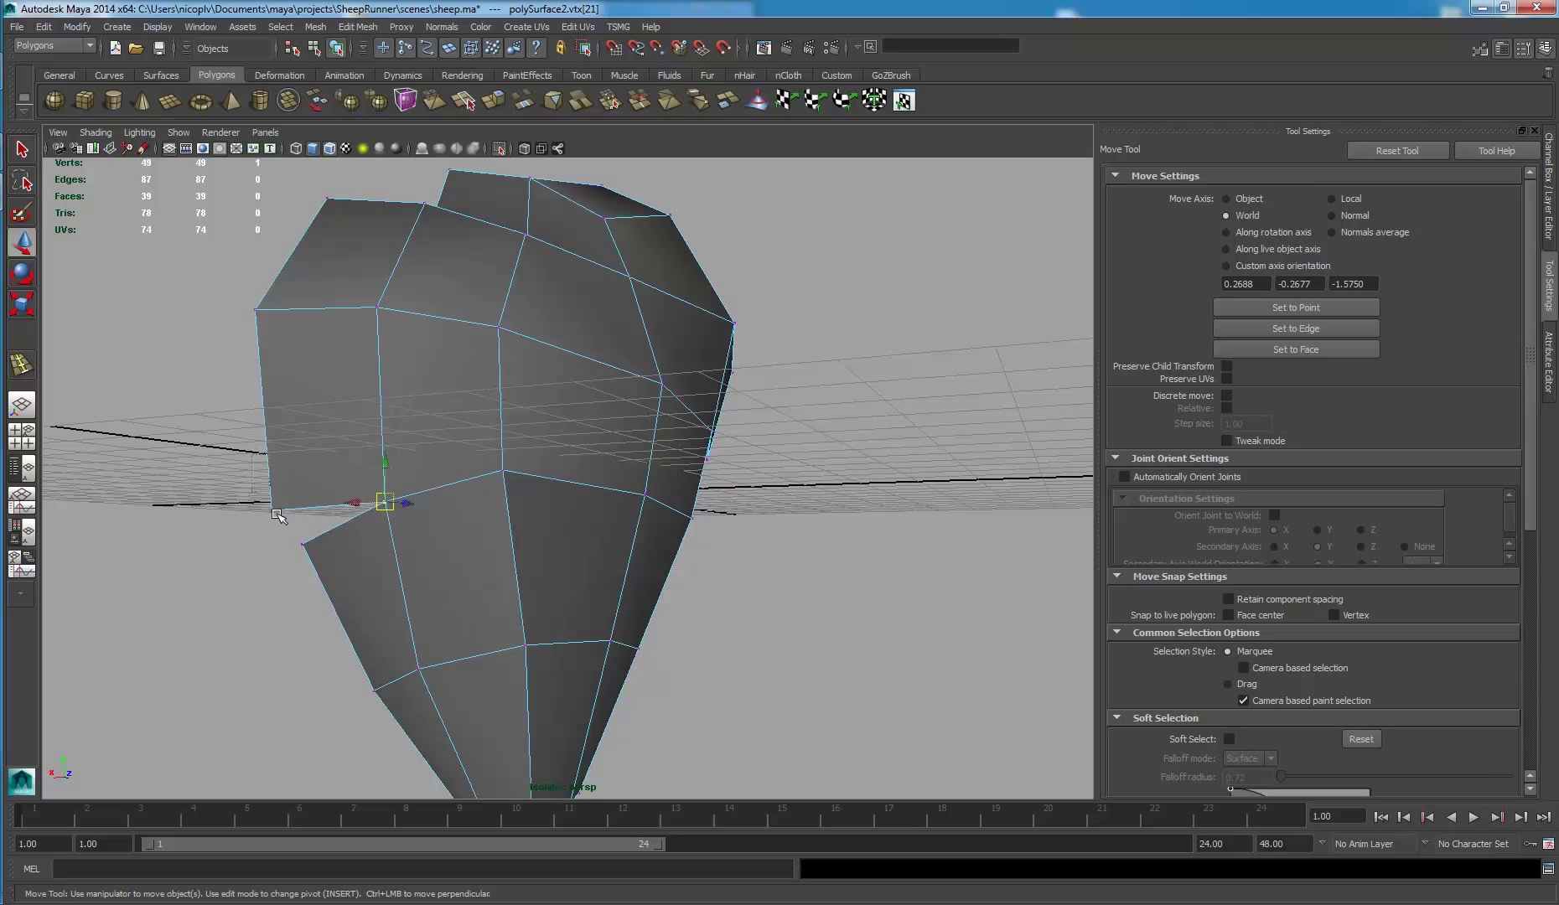
- Turn off Isolate Select so the whole sheep is visible
mouse_move(562, 426)
alt+mouse_down()
mouse_move(445, 417)
mouse_move(424, 432)
alt+mouse_up()
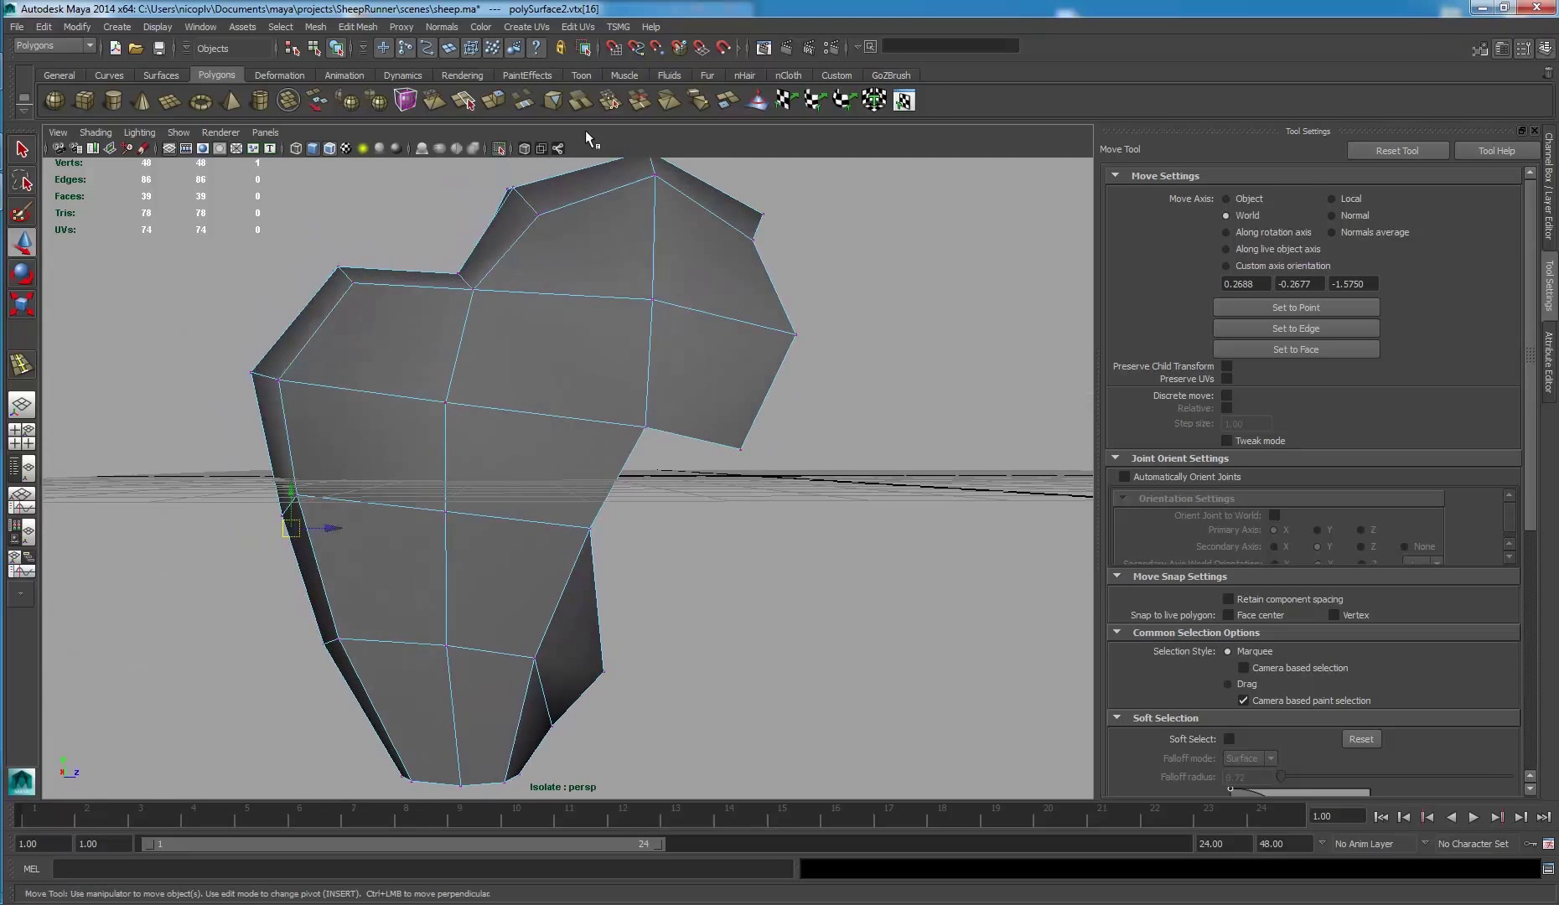
click(500, 149)
alt+drag(767, 408, 758, 416)
- Bevel the edge at the top of the head using reset default Bevel Edge settings
key(F8)
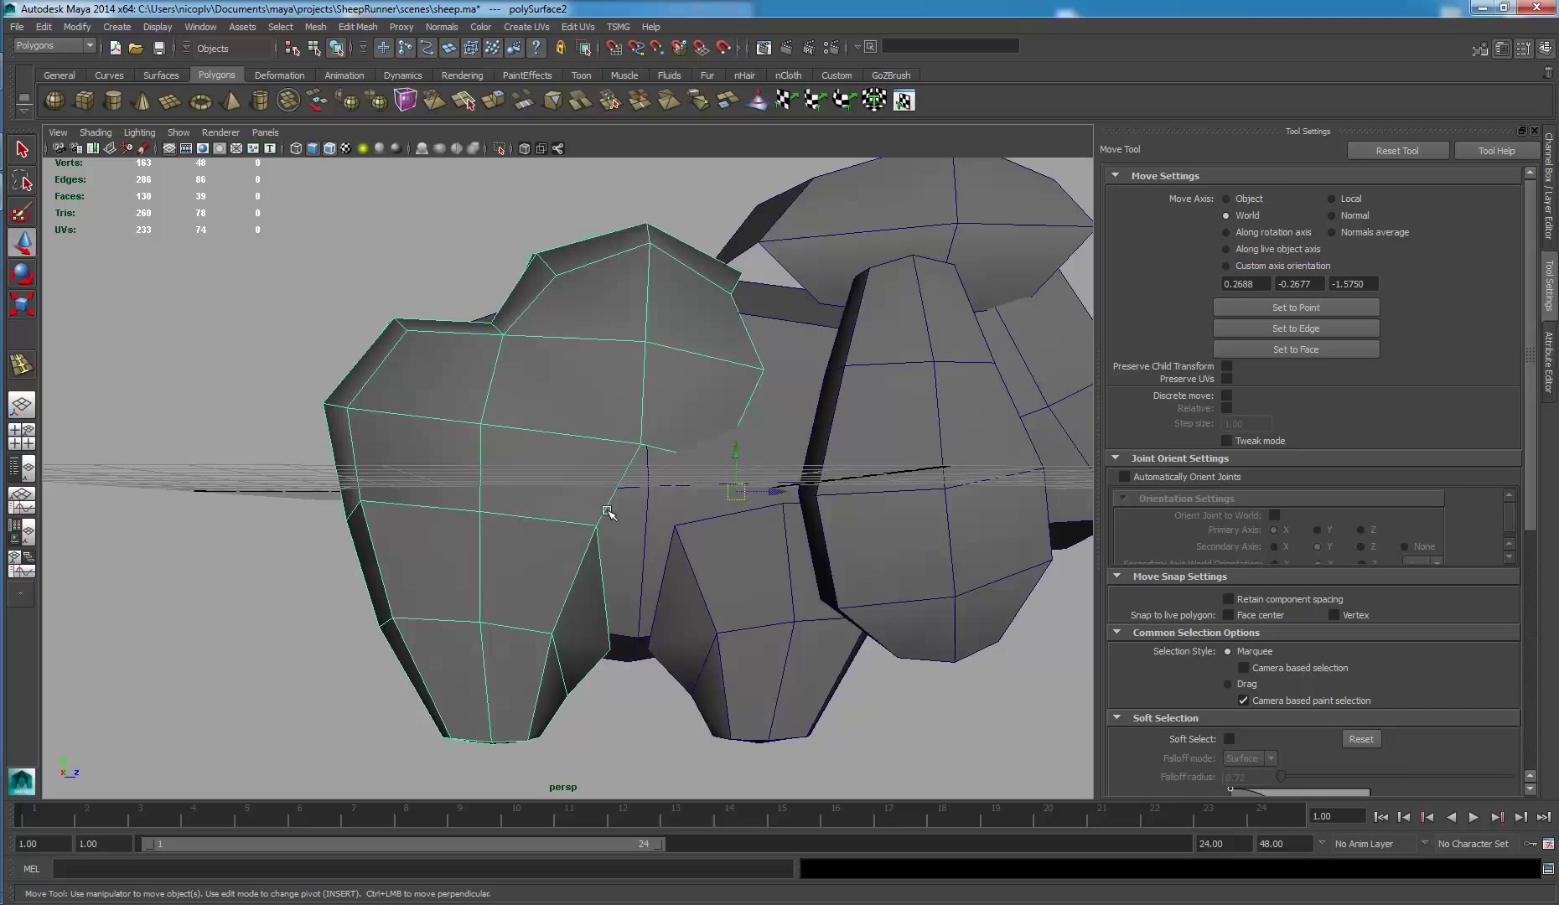
alt+drag(599, 456, 620, 463)
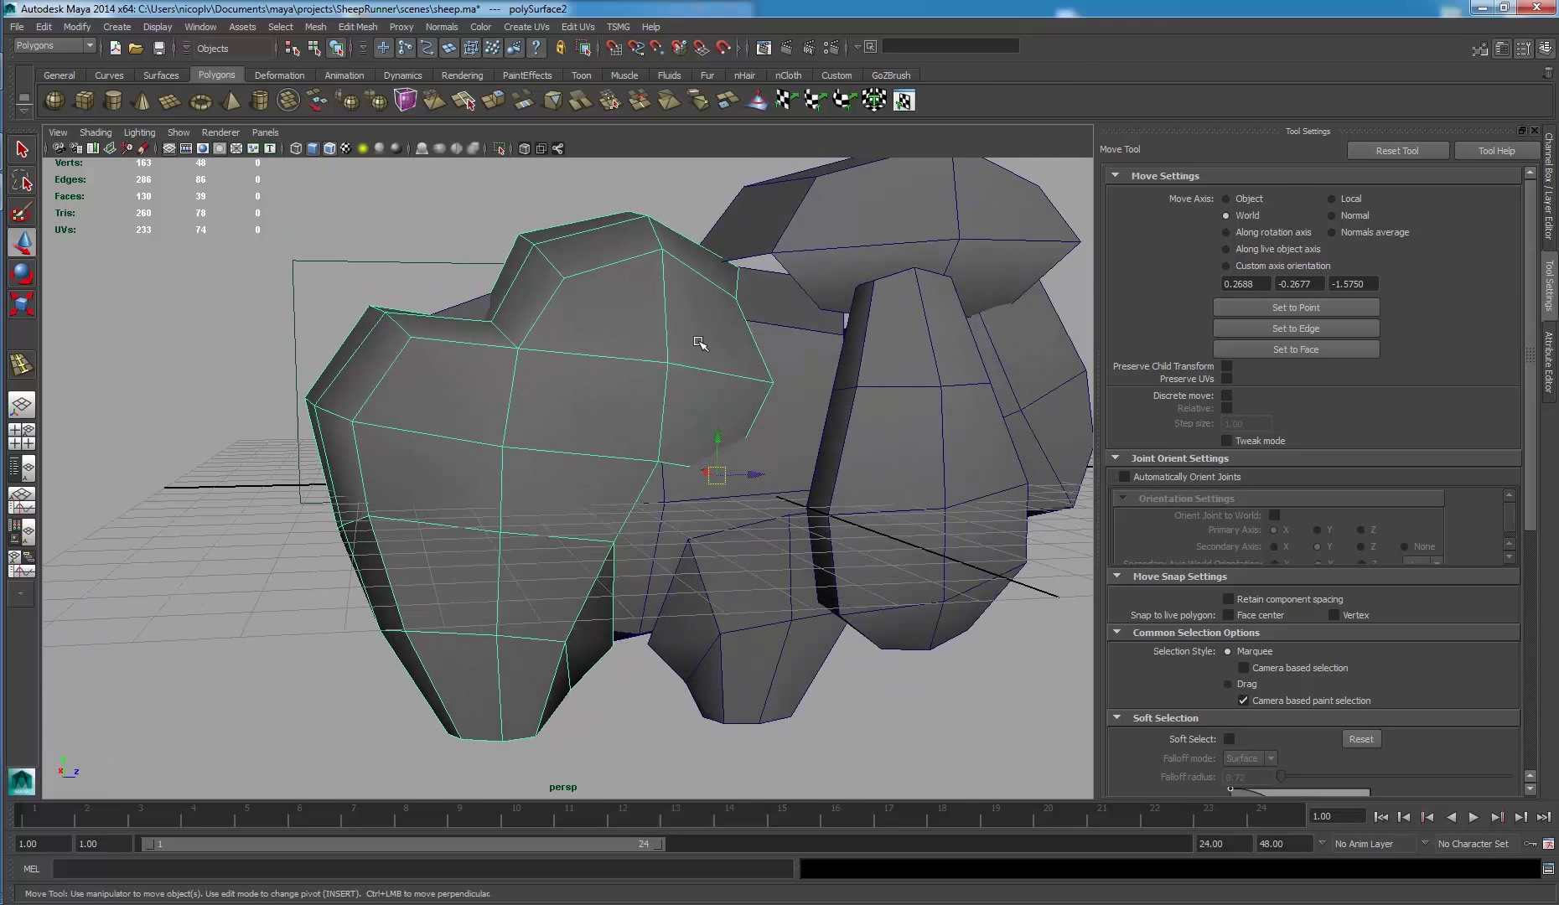
alt+drag(654, 228, 701, 348)
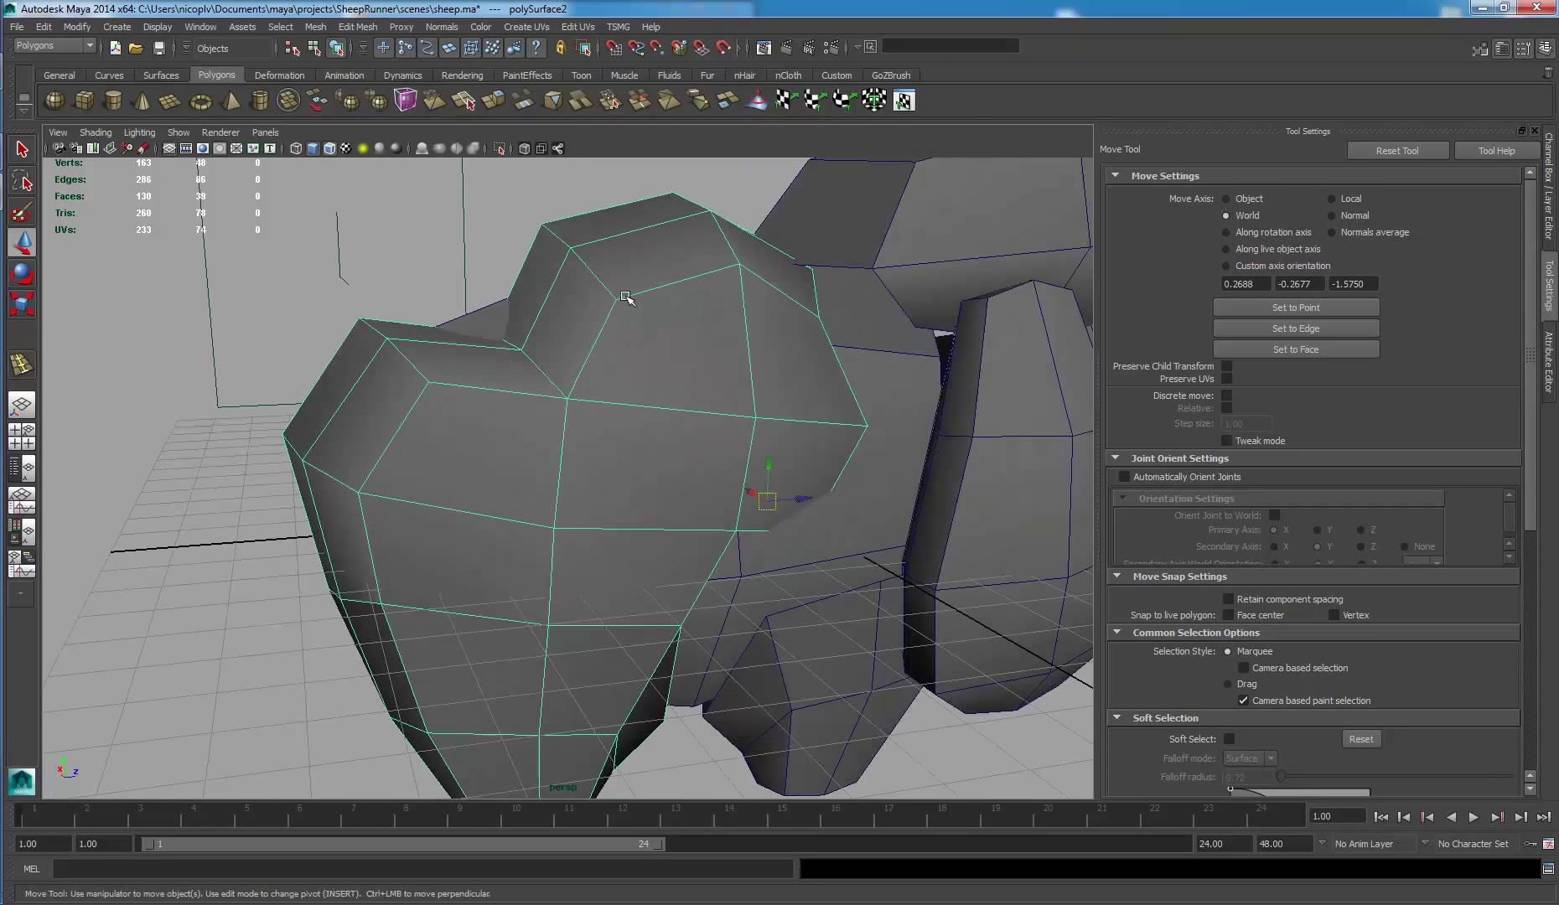
right_drag(628, 299, 625, 268)
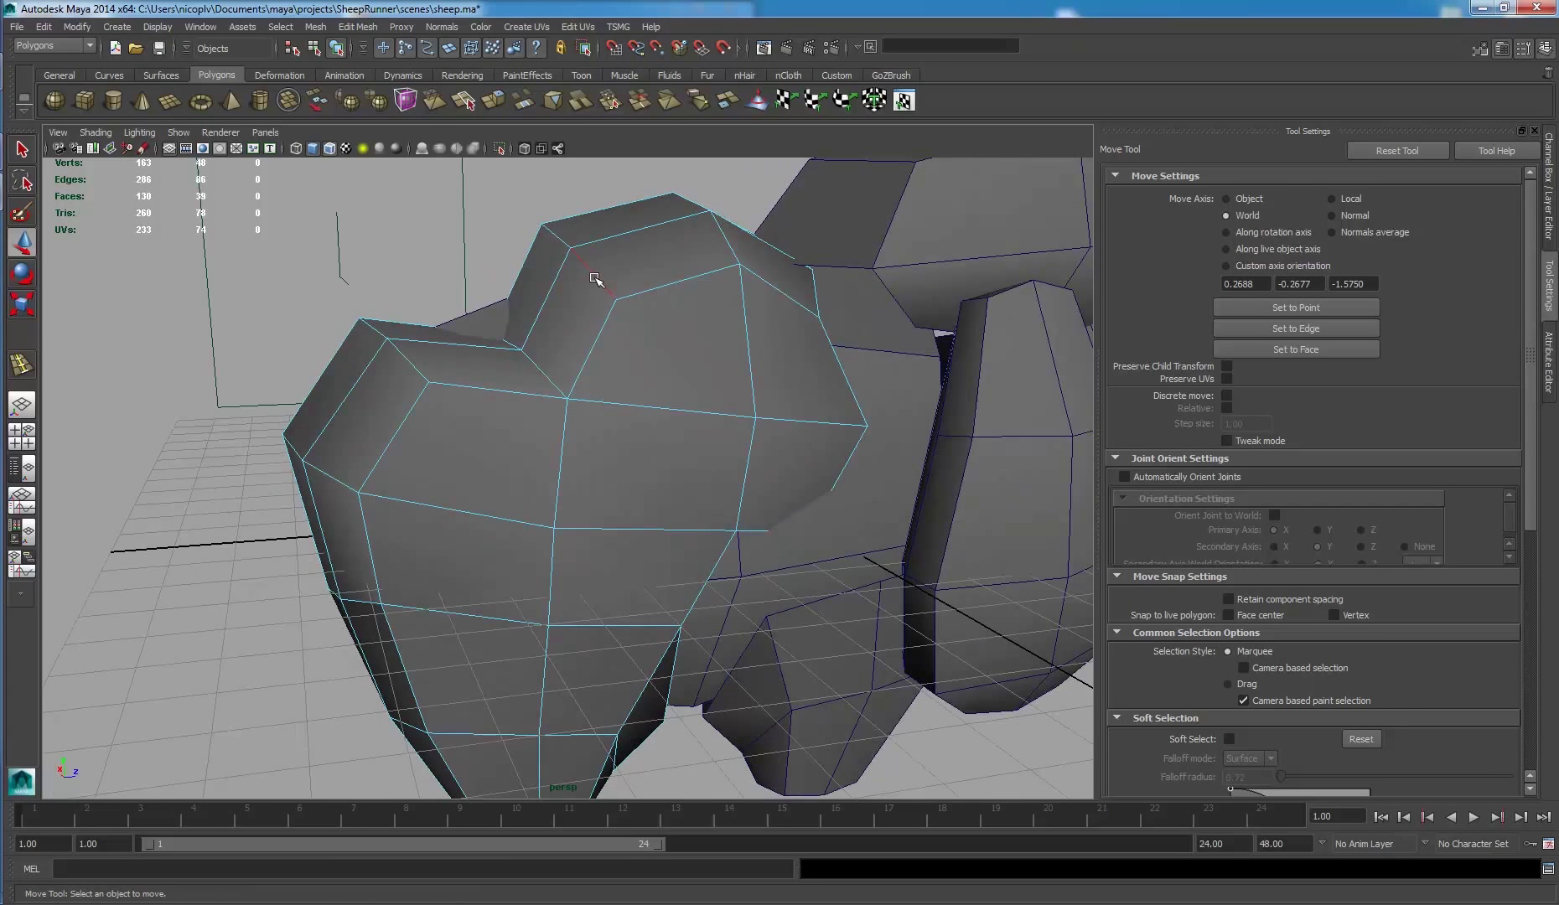
click(595, 275)
mouse_move(653, 314)
alt+mouse_down()
mouse_move(644, 306)
mouse_move(656, 314)
alt+mouse_up()
shift+right_click(645, 306)
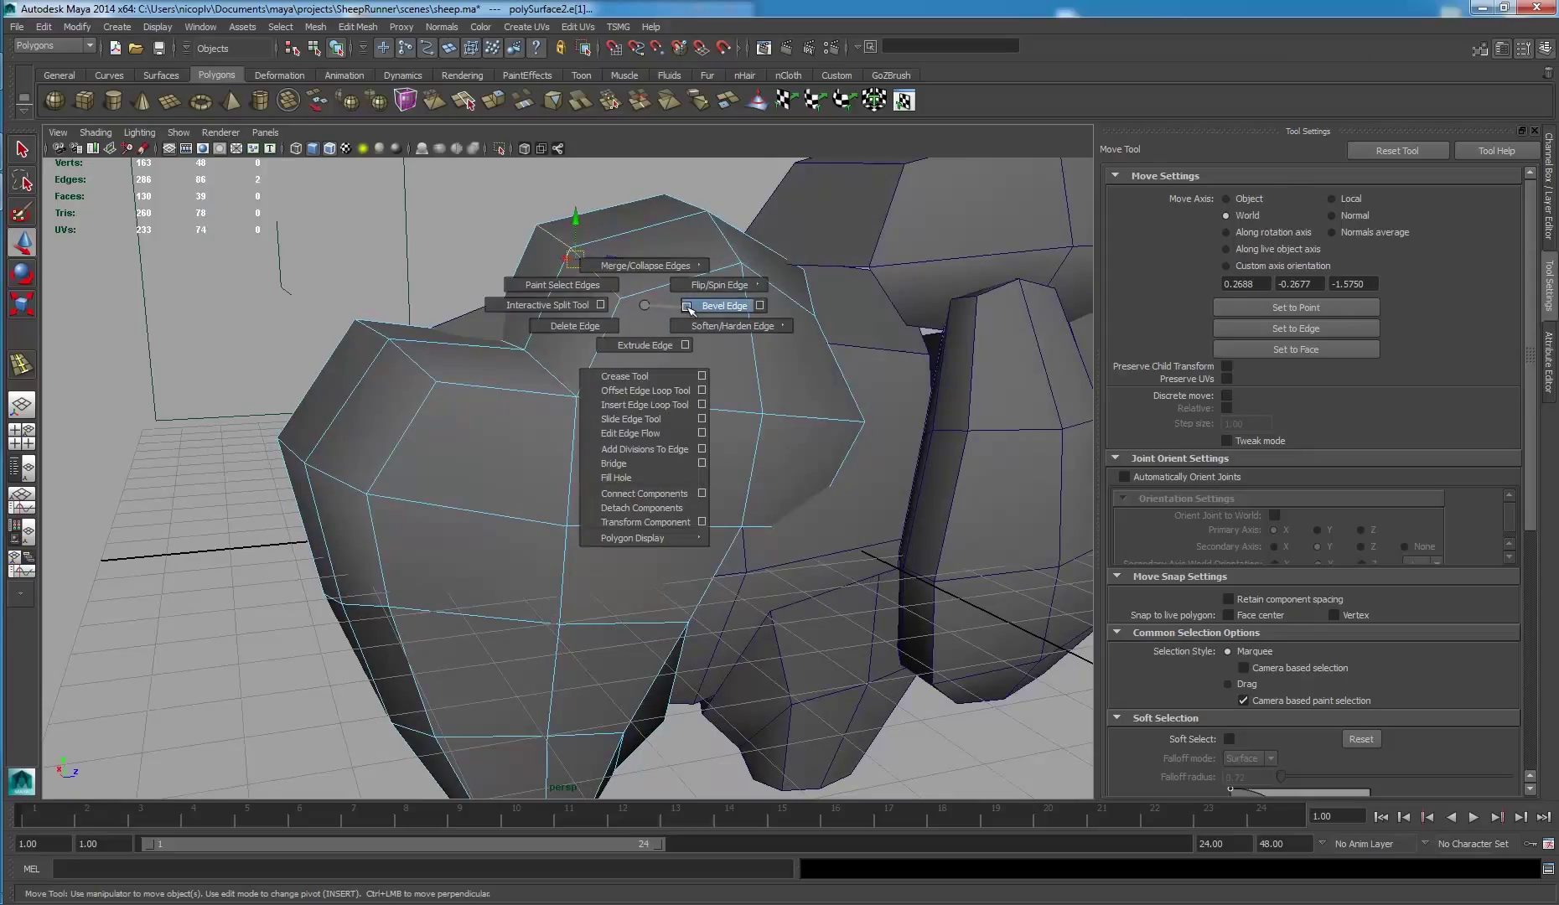
click(760, 305)
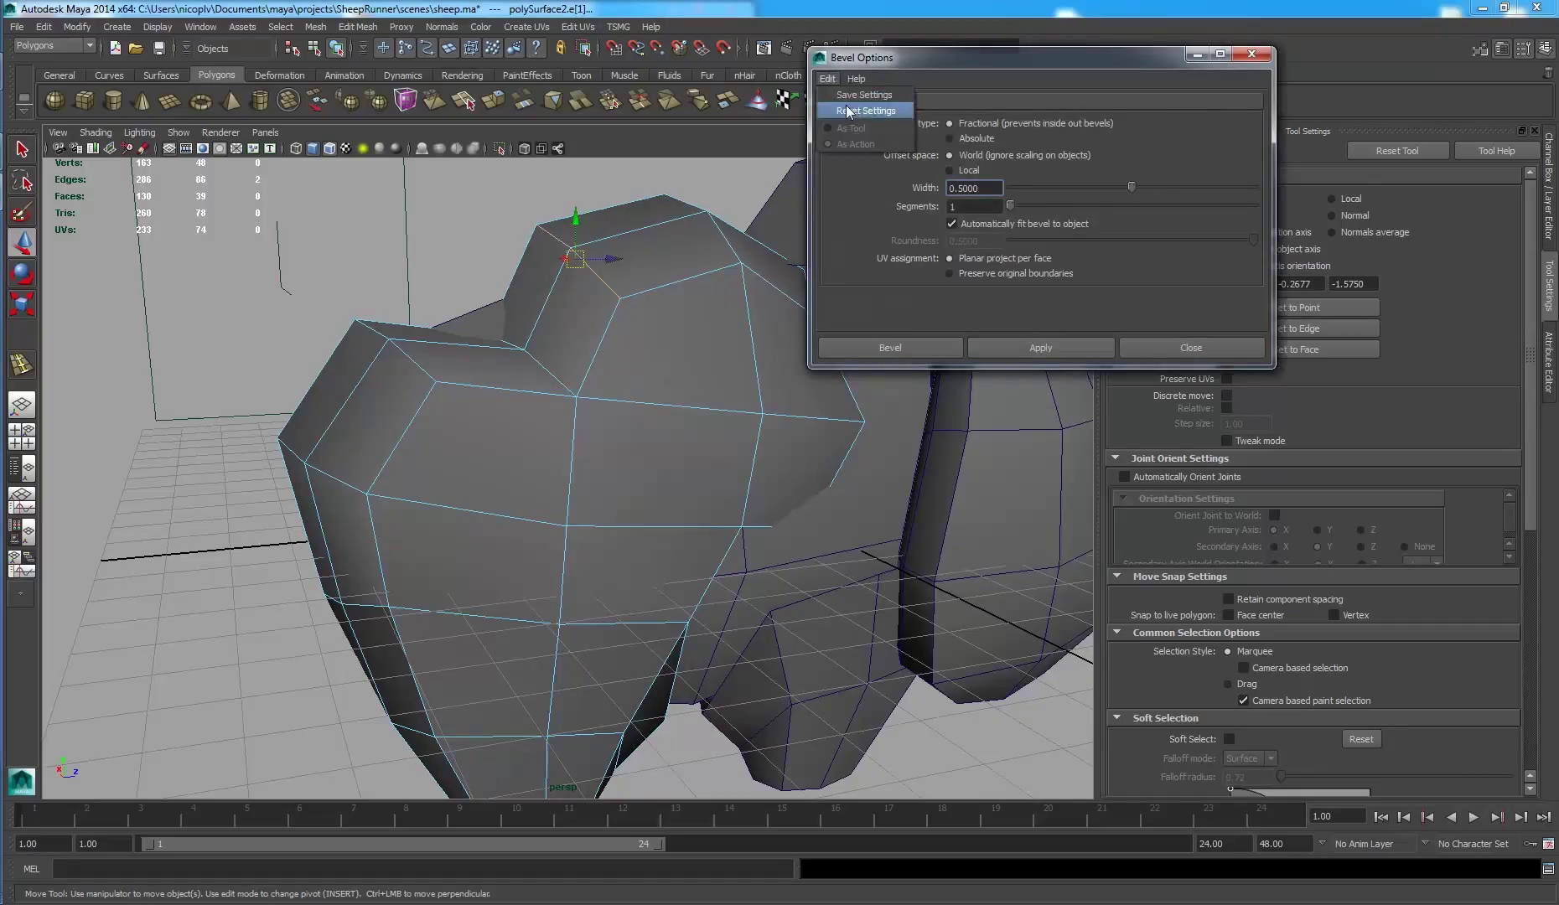
click(915, 345)
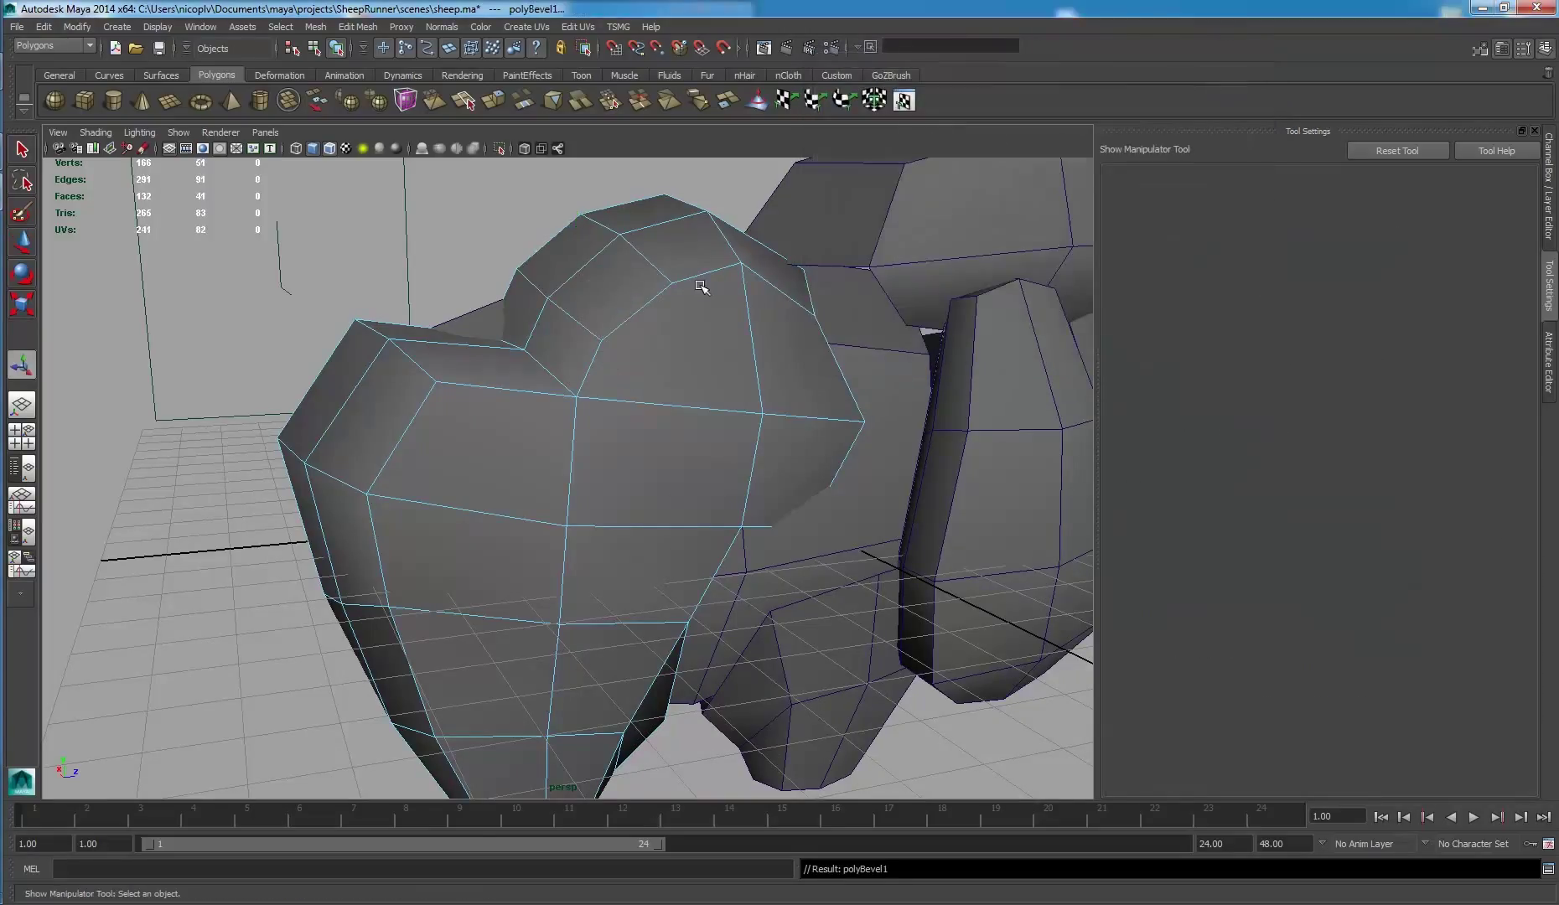
- Adjust the polyBevel1 Offset in the Channel Box to 0.5
click(715, 317)
click(1547, 210)
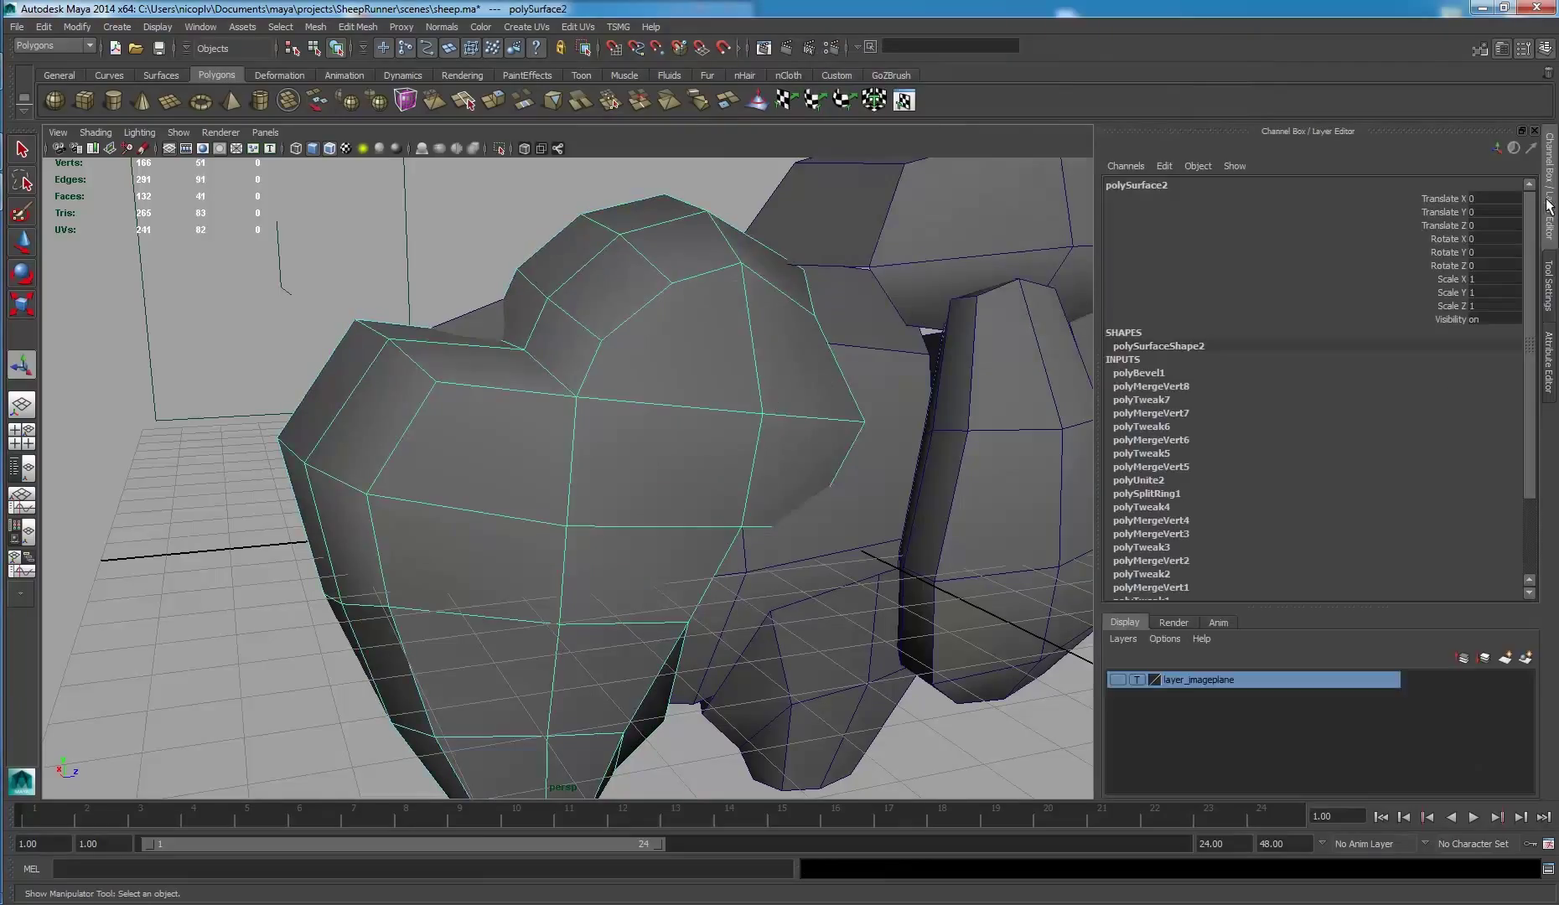
click(1134, 374)
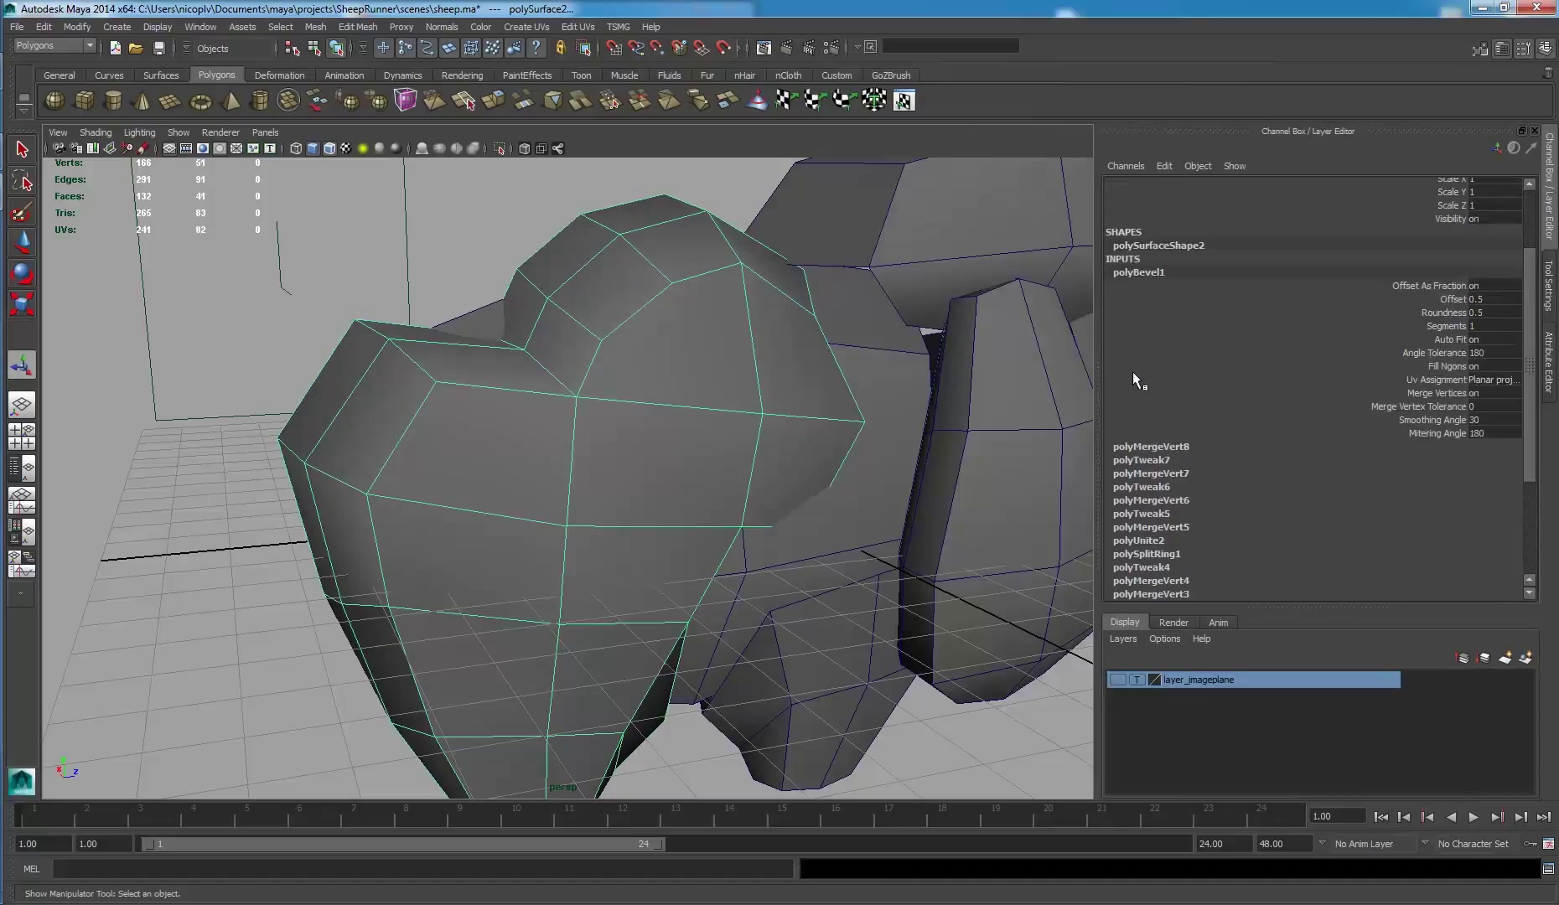
click(1460, 301)
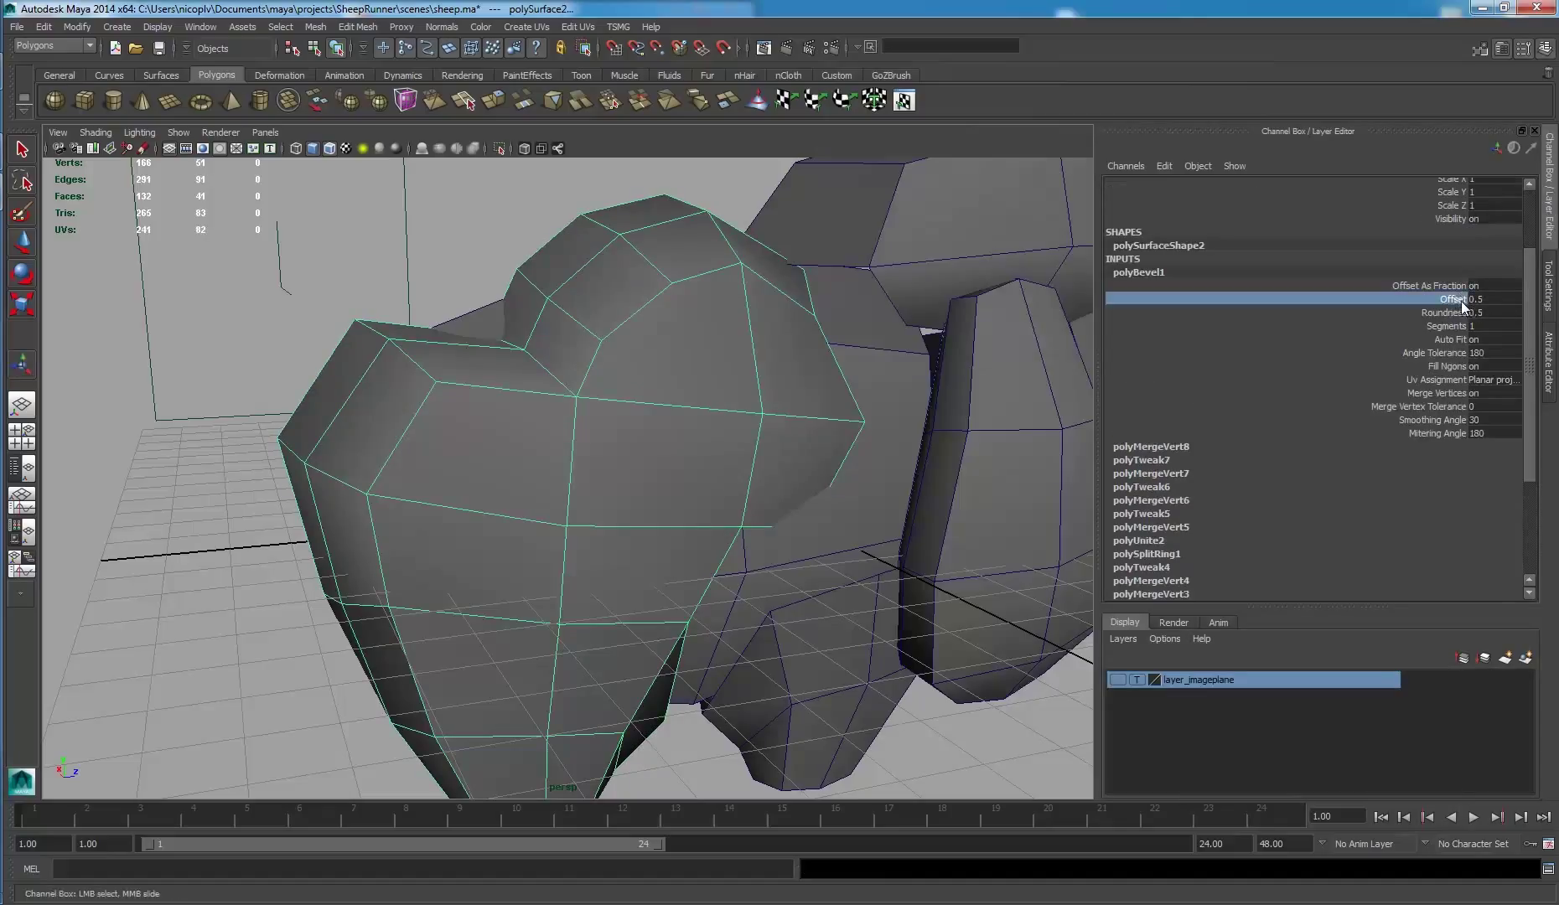
middle_drag(853, 357, 852, 361)
middle_drag(830, 324, 832, 327)
- Select another edge at the head's corner for the next bevel
right_drag(407, 351, 407, 348)
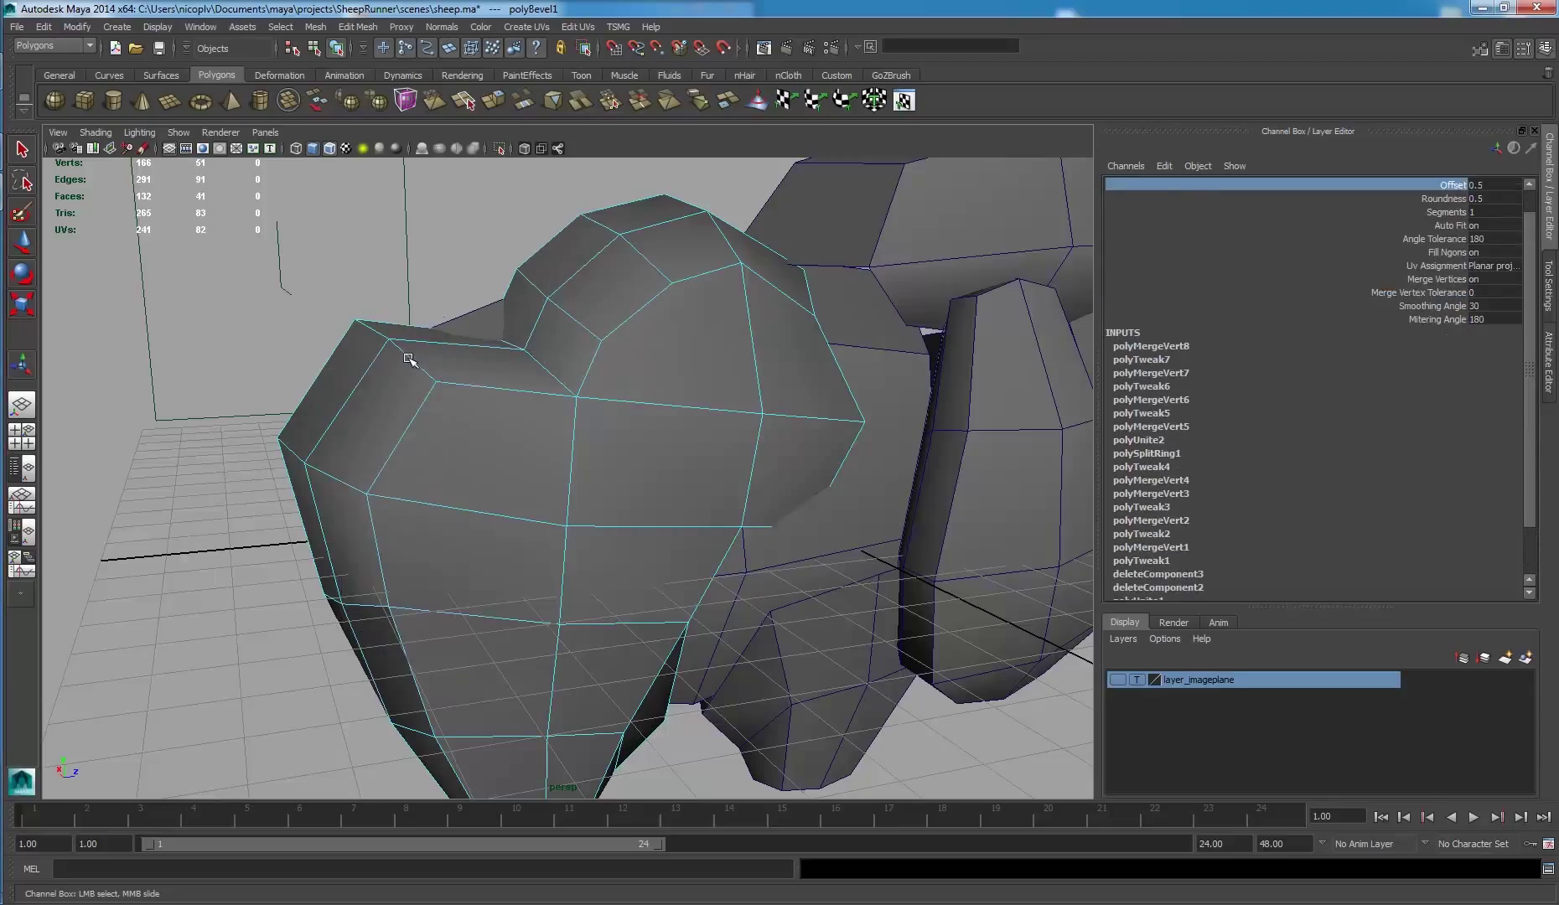
click(409, 359)
key(t)
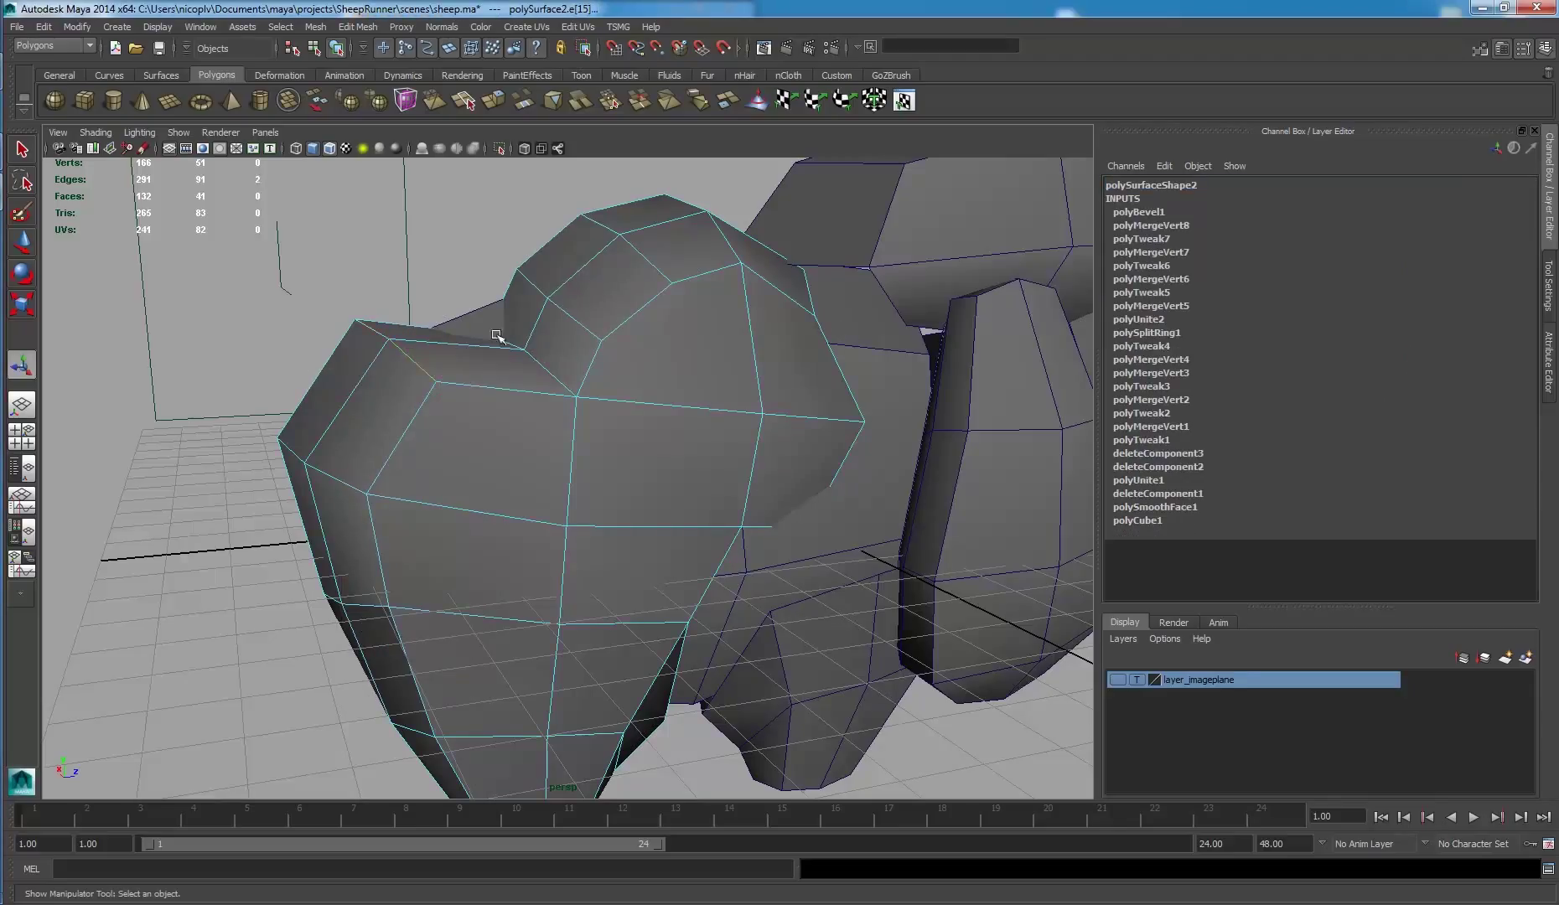
- Repeat the bevel on edge e[15] and set the polyBevel2 Offset to 0.4
shift+right_drag(461, 324, 467, 369)
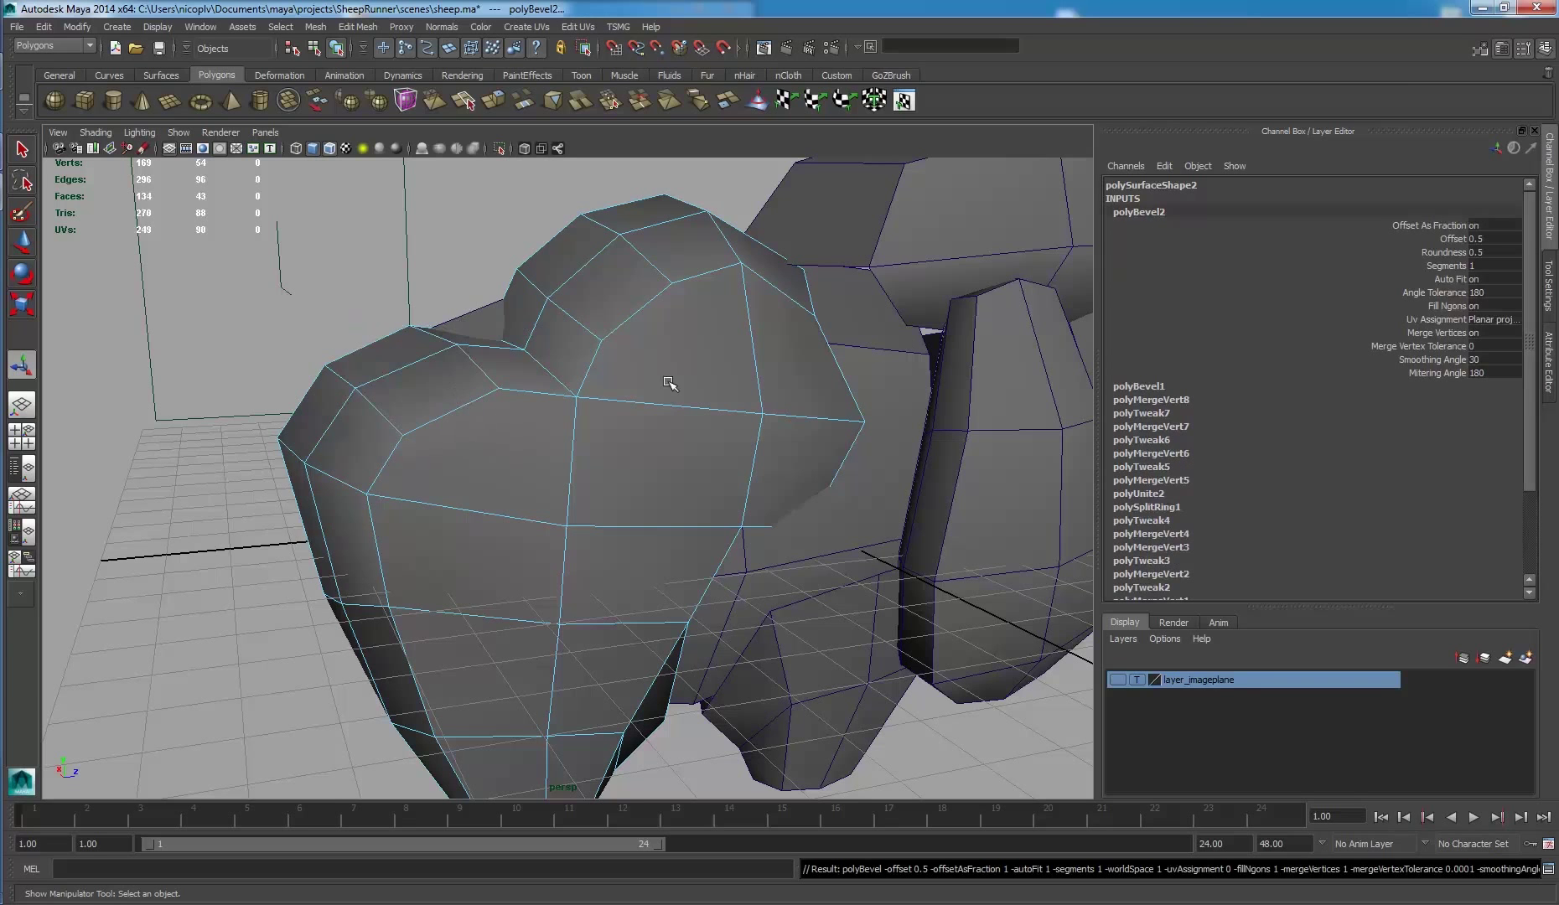
click(1451, 236)
middle_drag(686, 327, 696, 325)
mouse_move(644, 314)
alt+mouse_down()
mouse_move(610, 271)
mouse_move(613, 306)
mouse_move(682, 314)
mouse_move(656, 305)
mouse_move(689, 278)
alt+mouse_up()
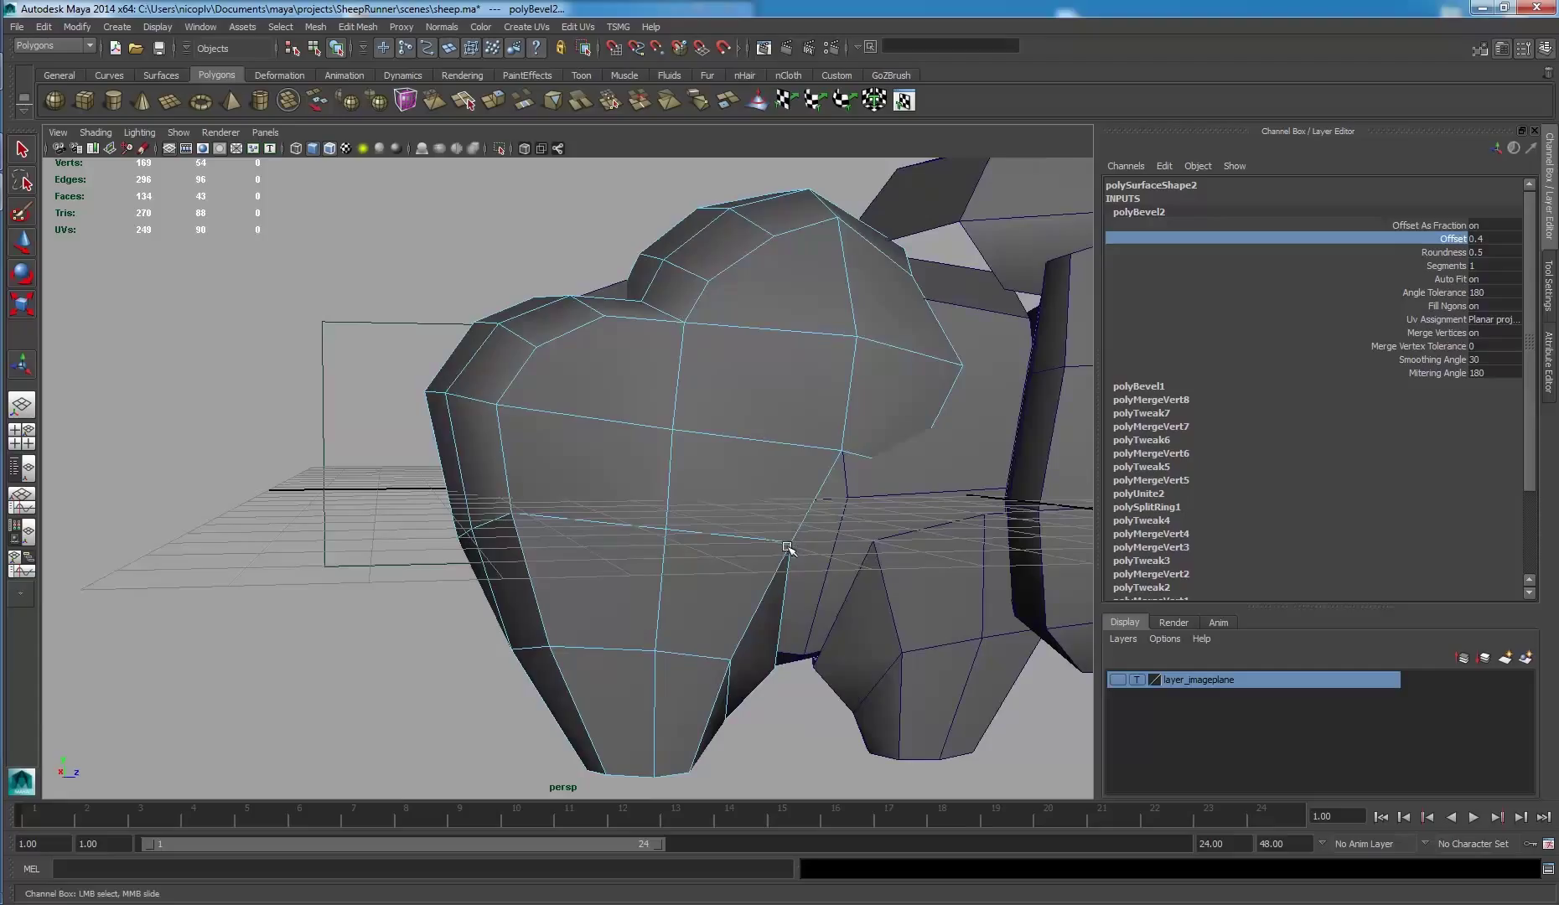
alt+drag(789, 543, 794, 474)
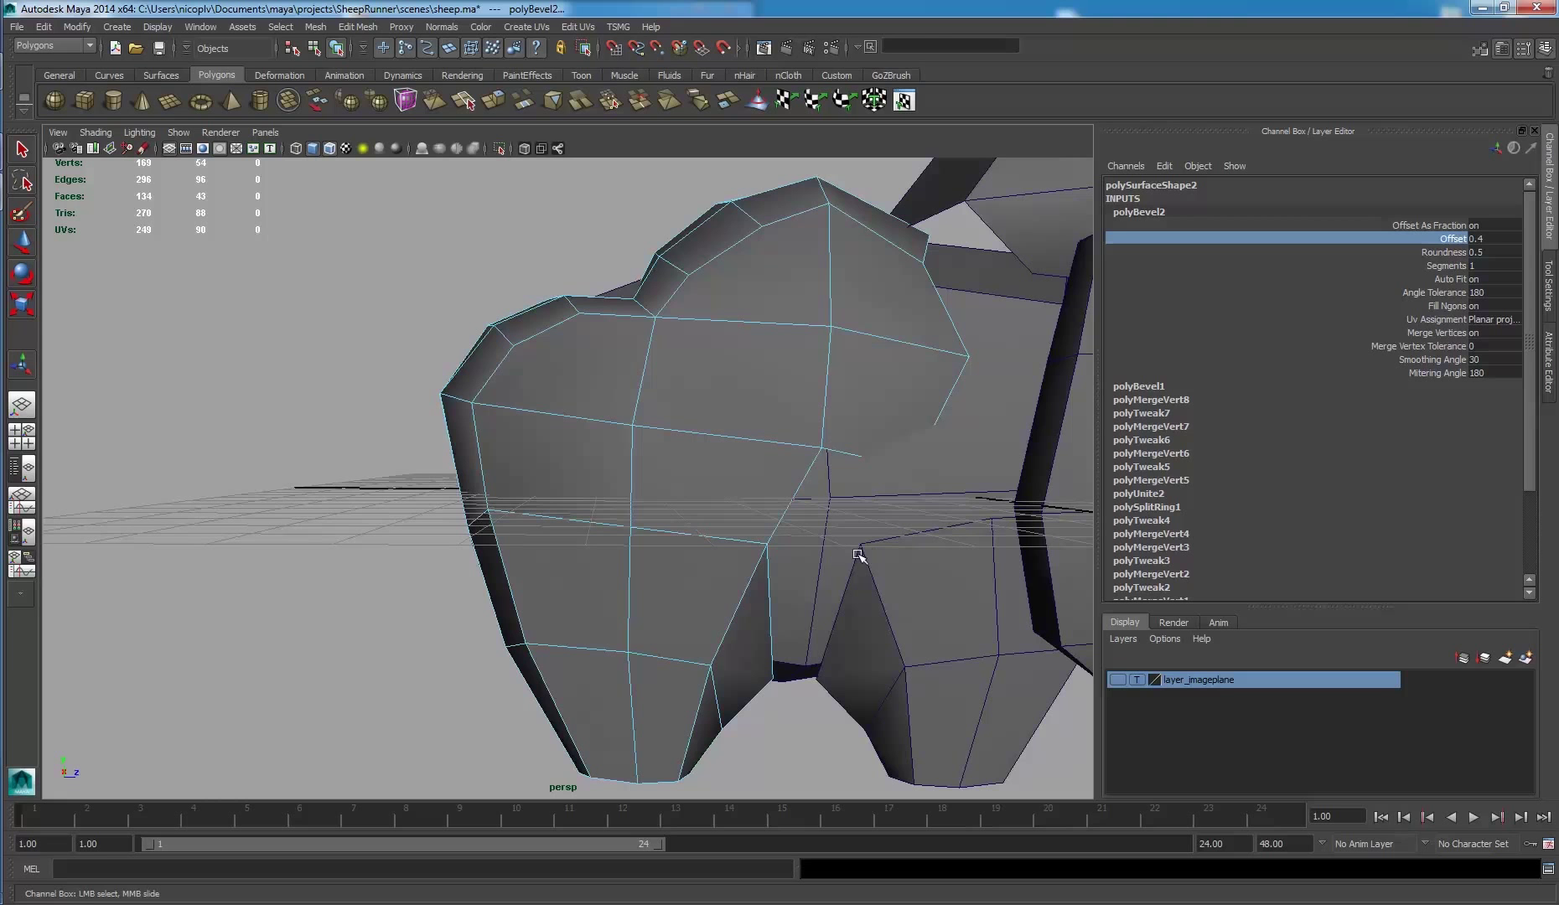
mouse_move(846, 345)
alt+mouse_down()
mouse_move(713, 394)
mouse_move(753, 384)
mouse_move(773, 429)
mouse_move(766, 310)
mouse_move(748, 432)
mouse_move(767, 413)
mouse_move(749, 383)
mouse_move(689, 365)
alt+mouse_up()
key(t)
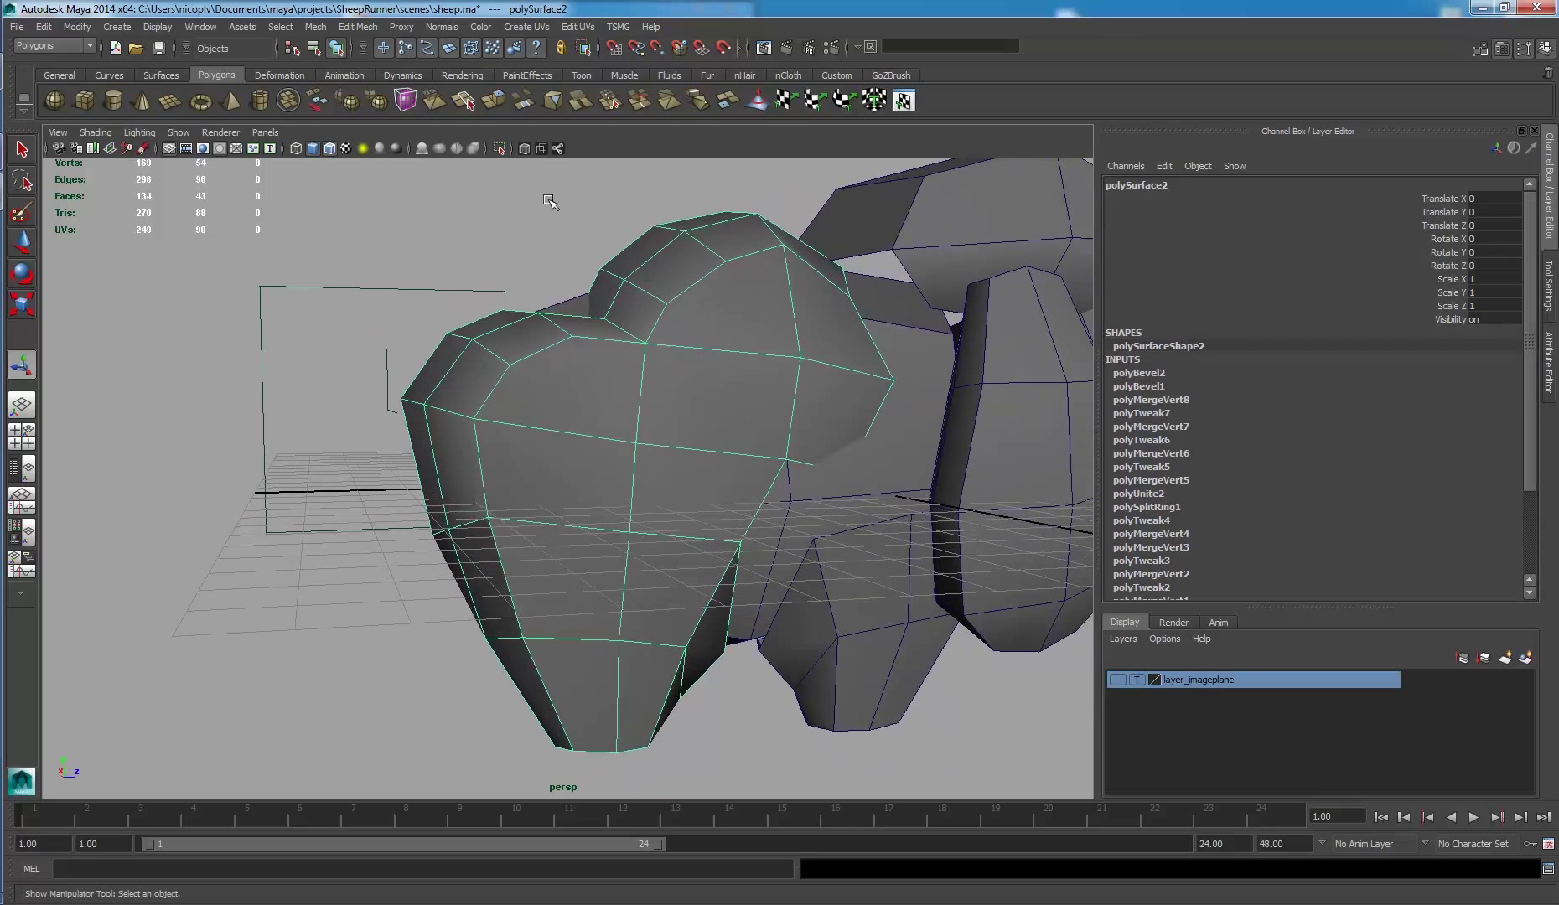
- Cut two new edges across the head with the Interactive Split Tool
click(371, 28)
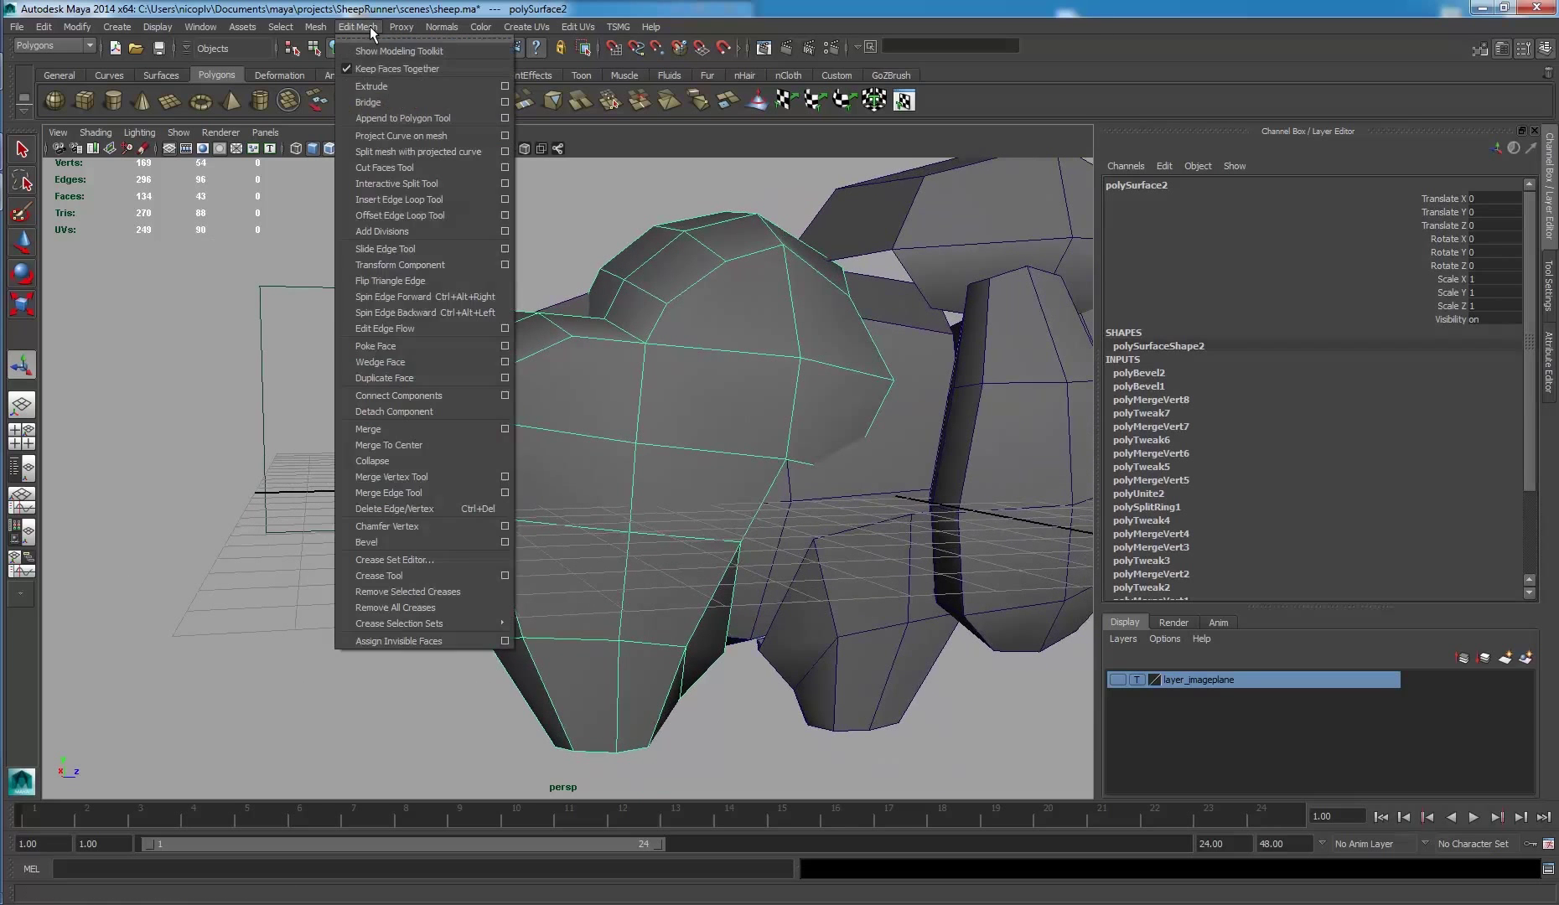
click(435, 183)
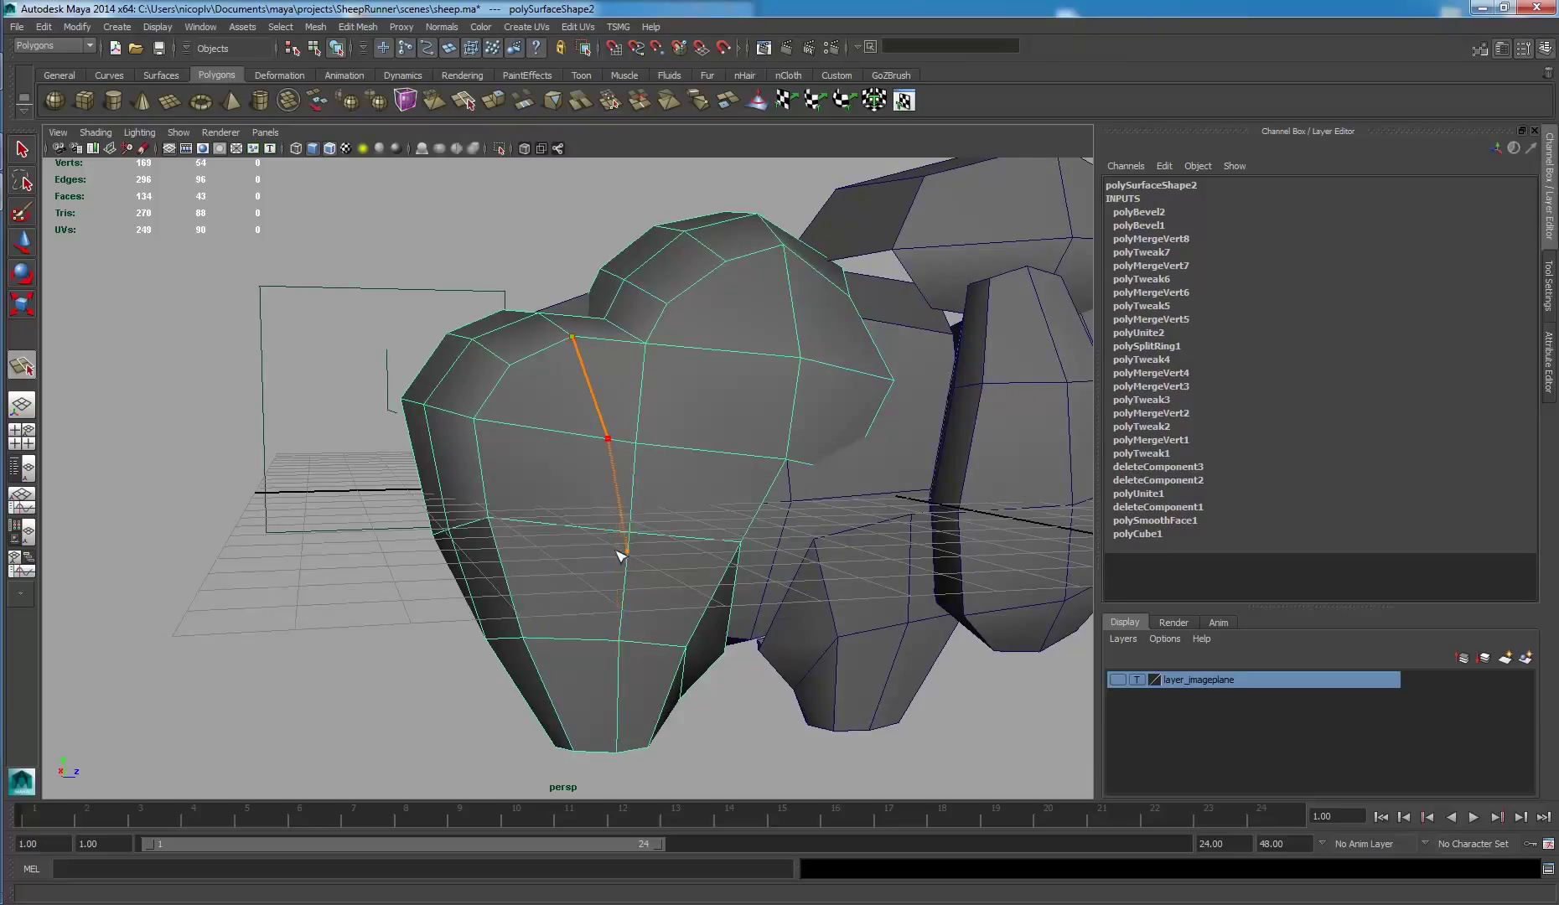
key(Return)
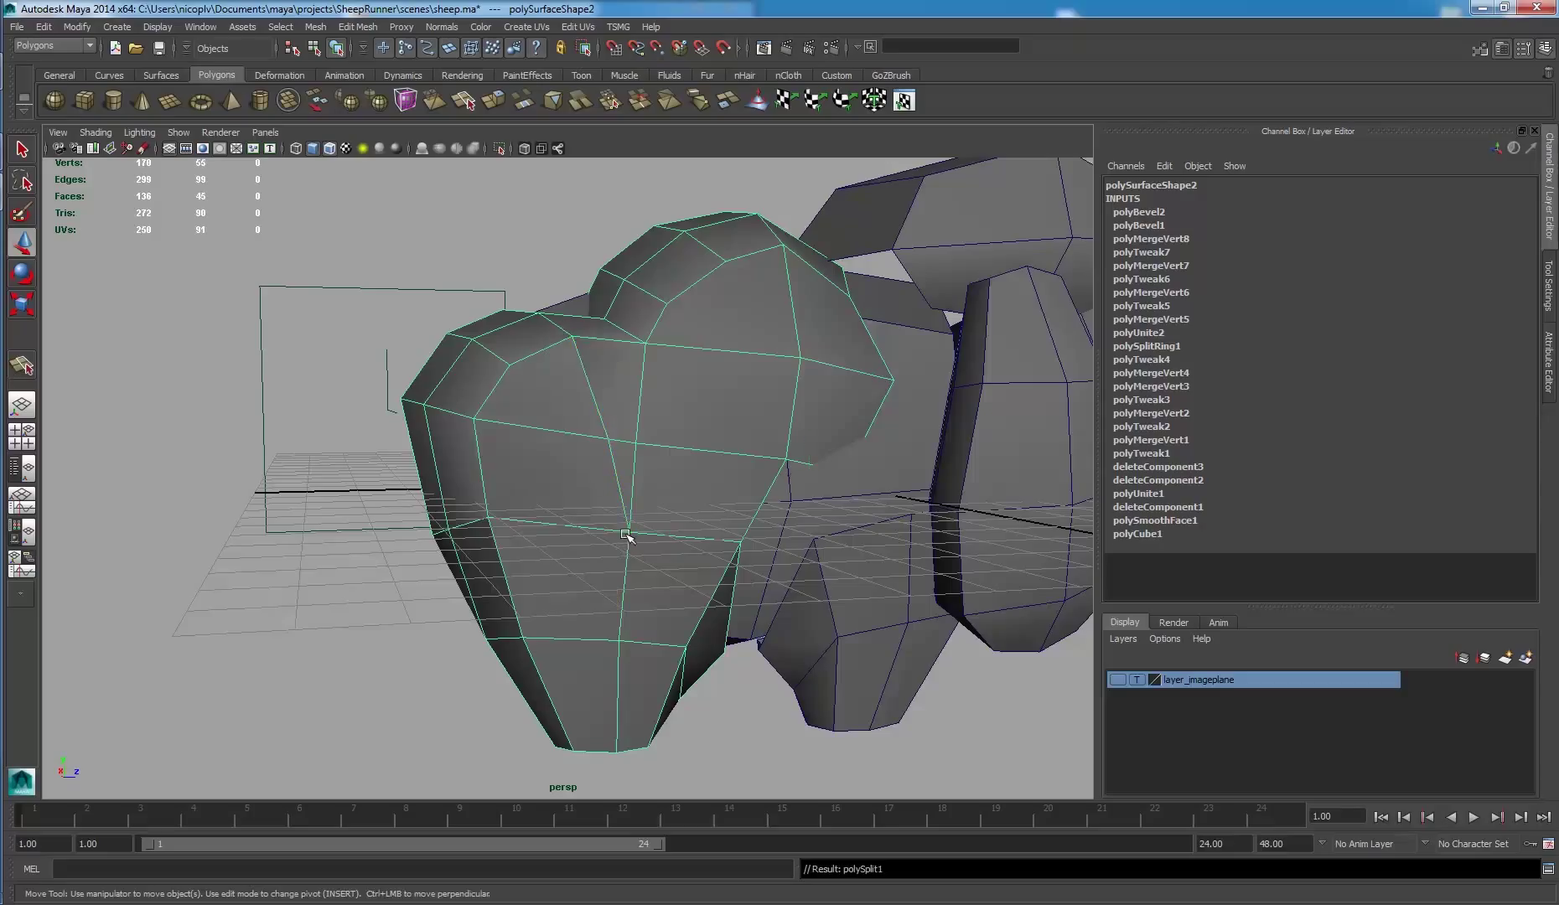
alt+drag(629, 535, 631, 425)
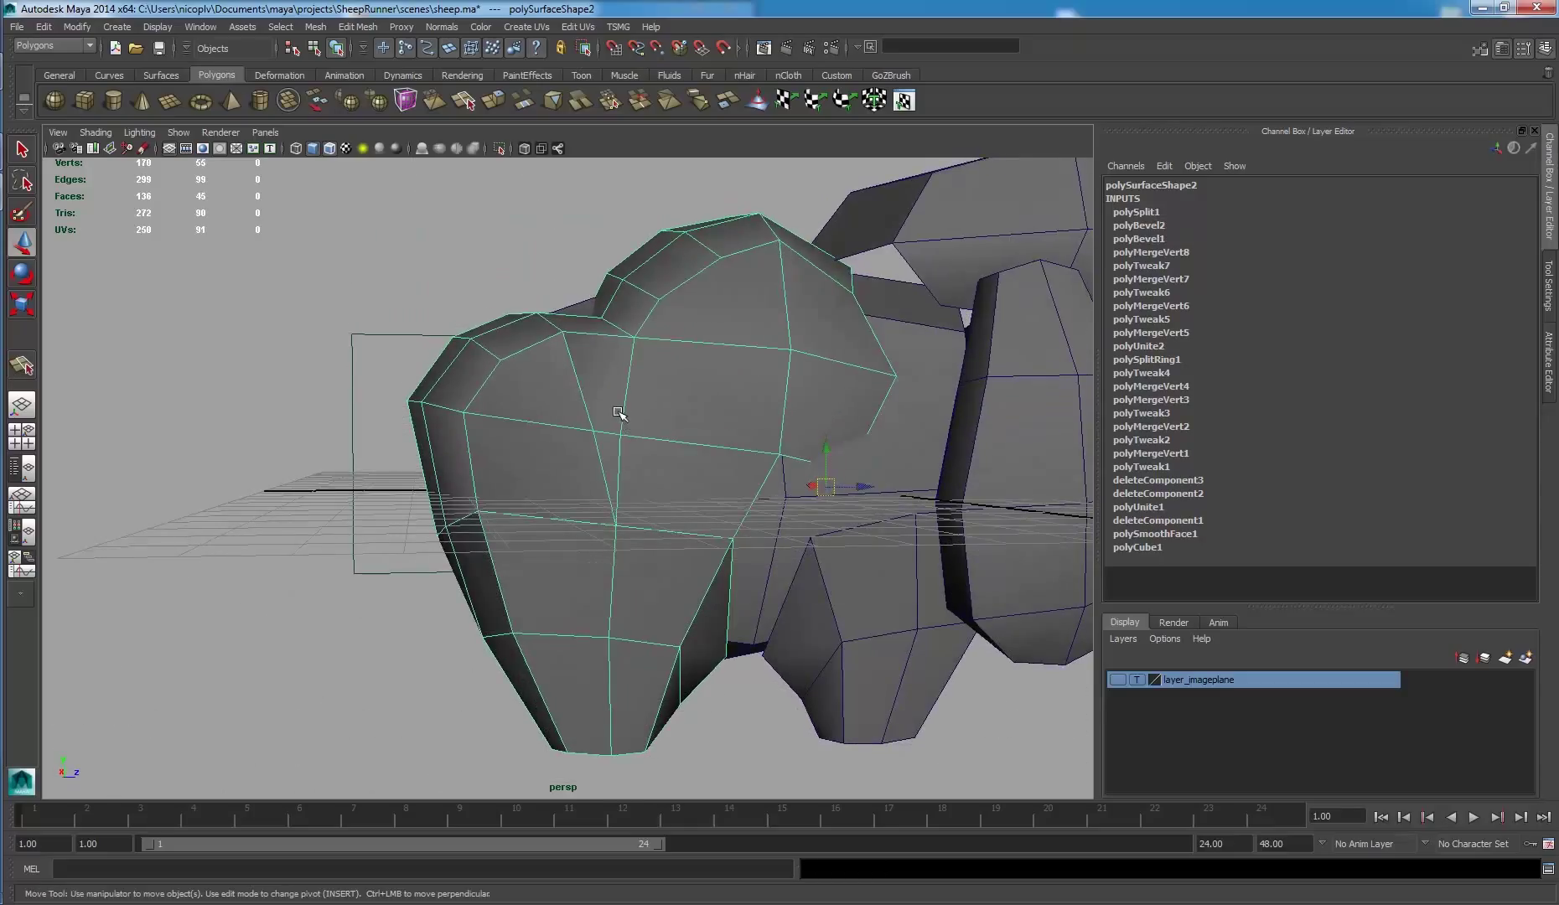
key(q)
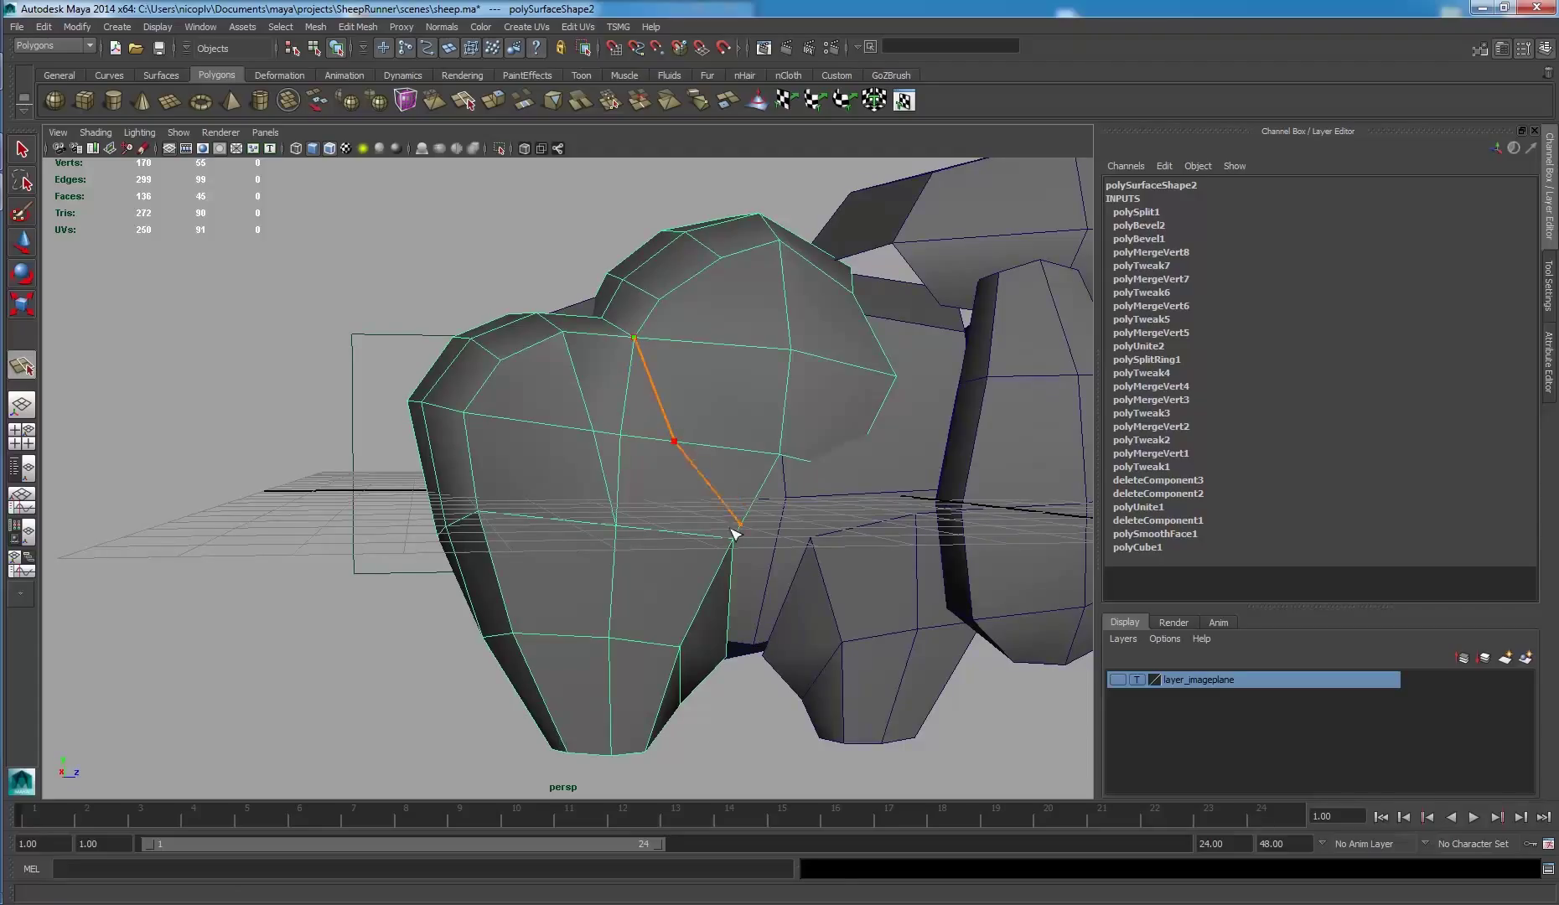
key(Return)
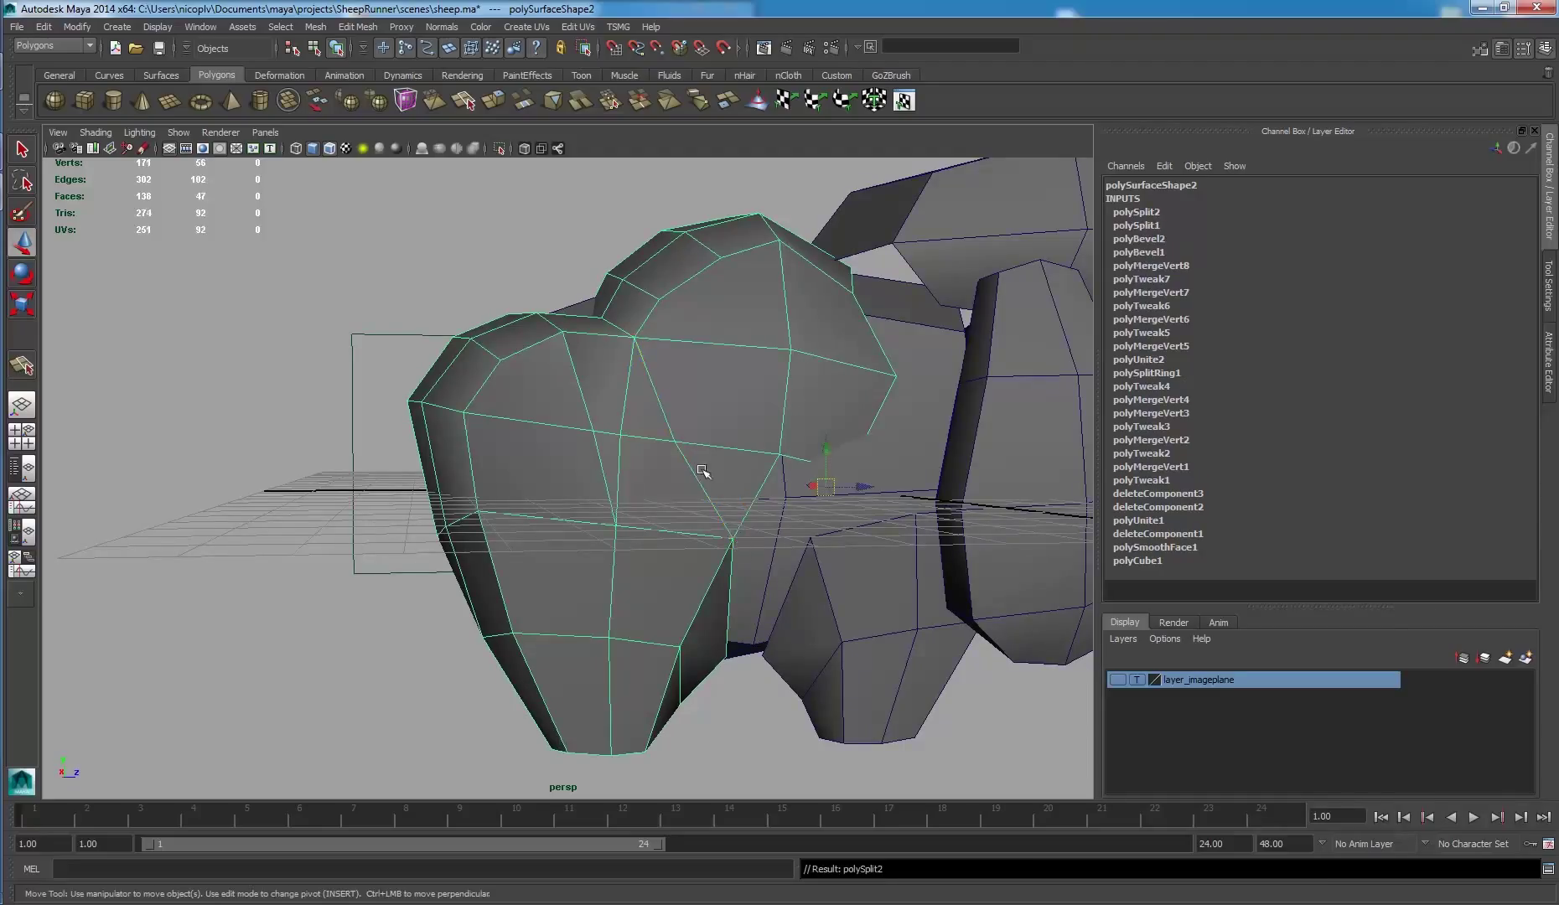
- Delete the two extra edges and the leftover vertex on the head's side
alt+drag(696, 474, 696, 460)
right_click(659, 386)
click(659, 350)
click(620, 375)
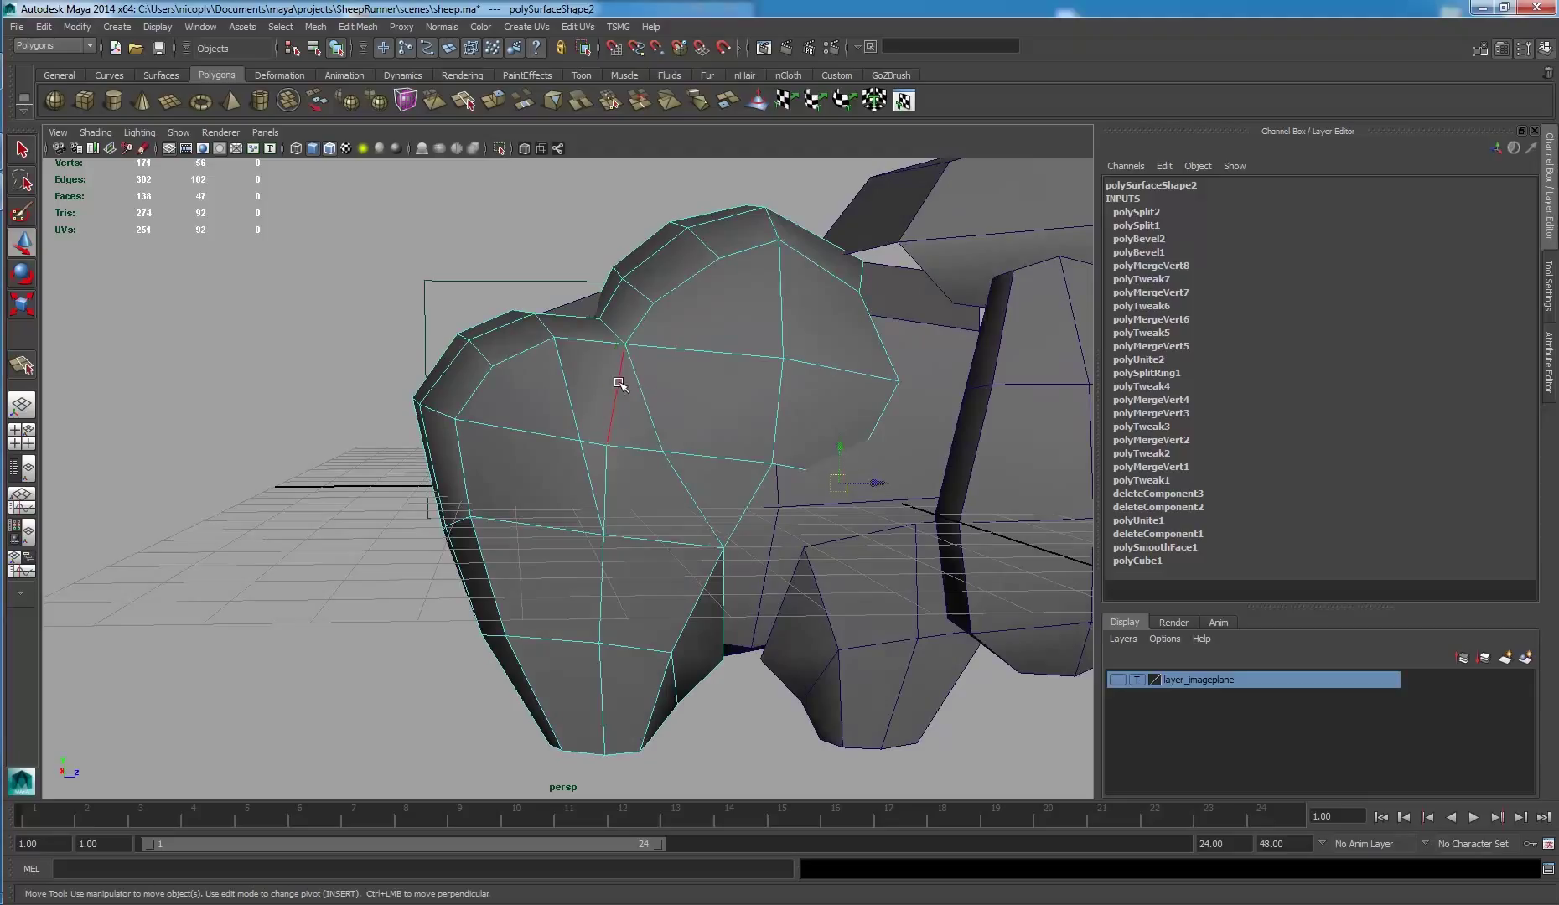
shift+click(606, 490)
key(Delete)
right_drag(714, 429, 638, 443)
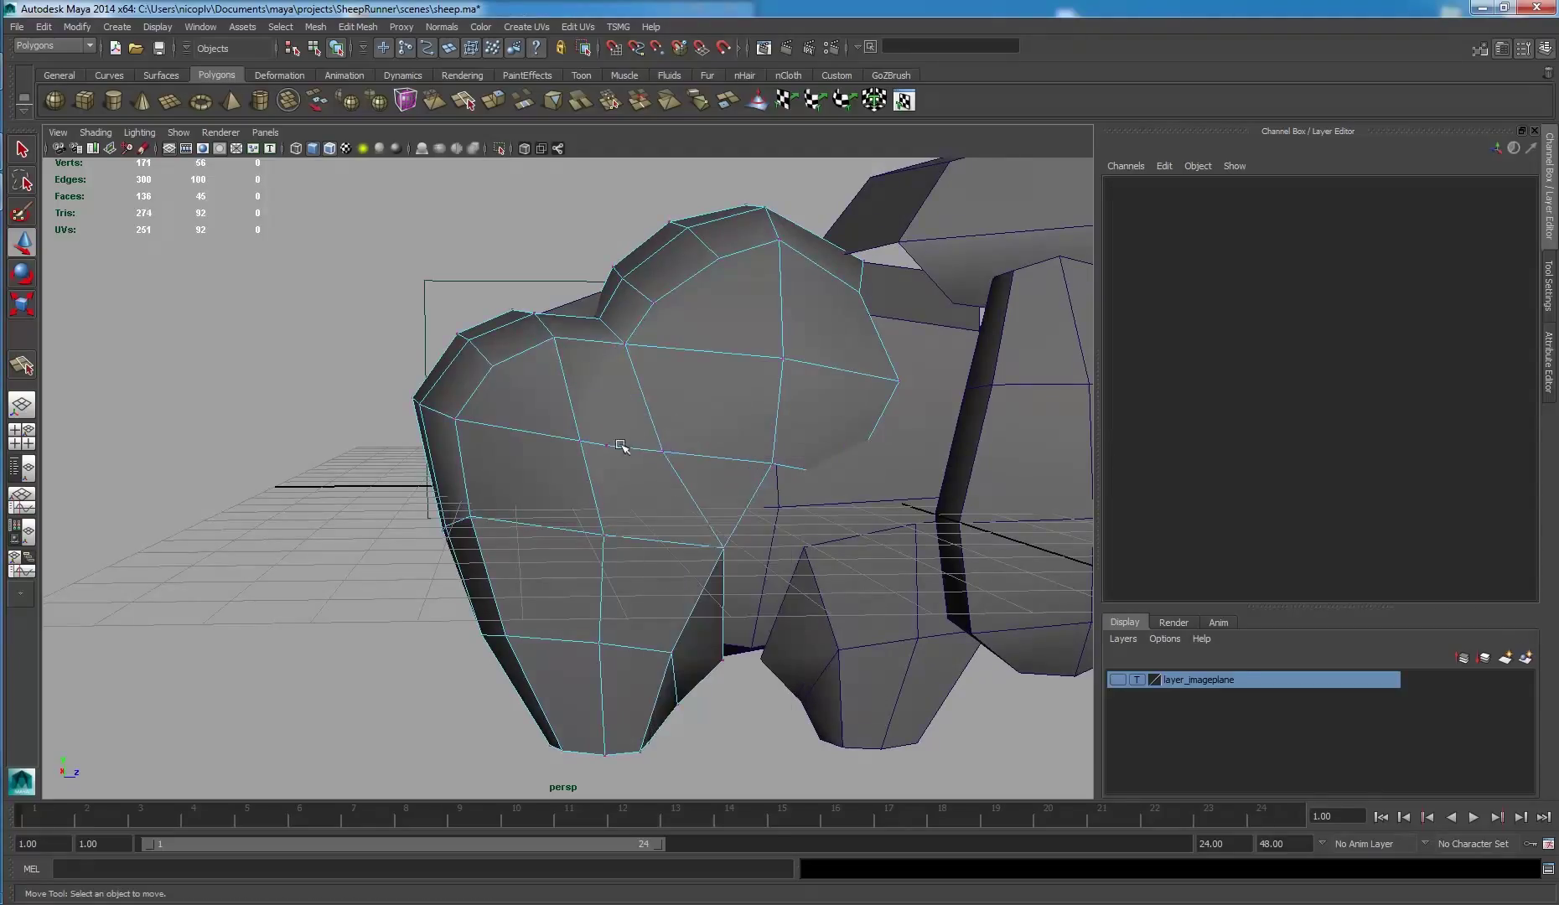
click(606, 446)
key(Delete)
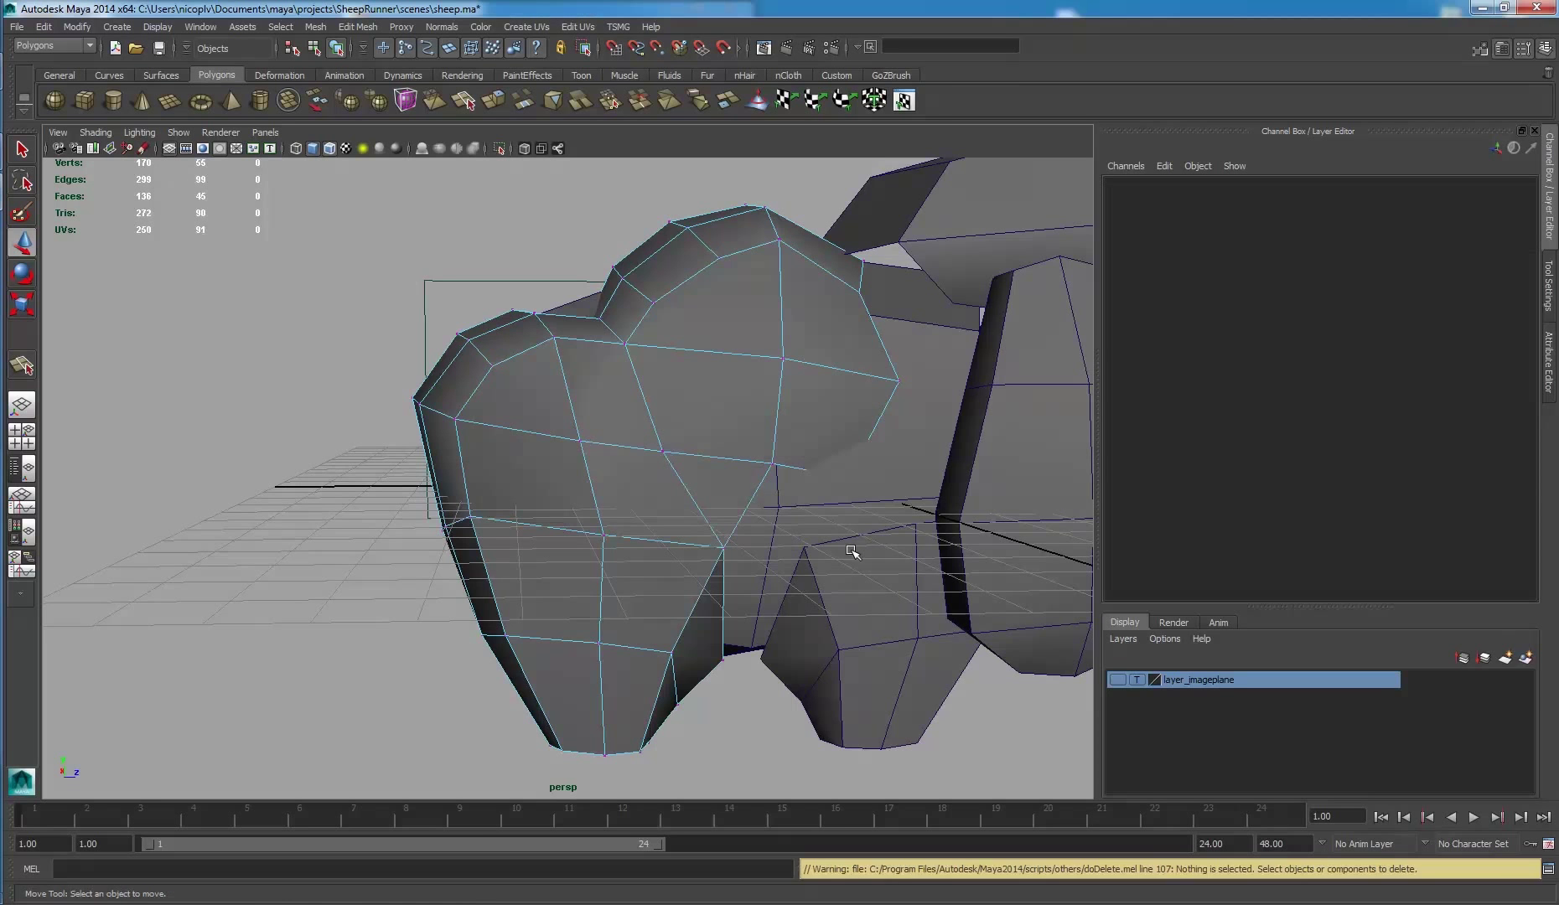
- Reposition the upper and lower vertices on the side of the head
mouse_move(853, 552)
alt+mouse_down()
mouse_move(662, 431)
mouse_move(602, 420)
mouse_move(609, 334)
mouse_move(557, 327)
mouse_move(563, 370)
mouse_move(707, 487)
mouse_move(563, 348)
alt+mouse_up()
click(578, 424)
click(589, 361)
mouse_move(607, 418)
alt+mouse_down()
mouse_move(654, 456)
mouse_move(602, 442)
mouse_move(642, 450)
mouse_move(598, 414)
alt+mouse_up()
click(574, 463)
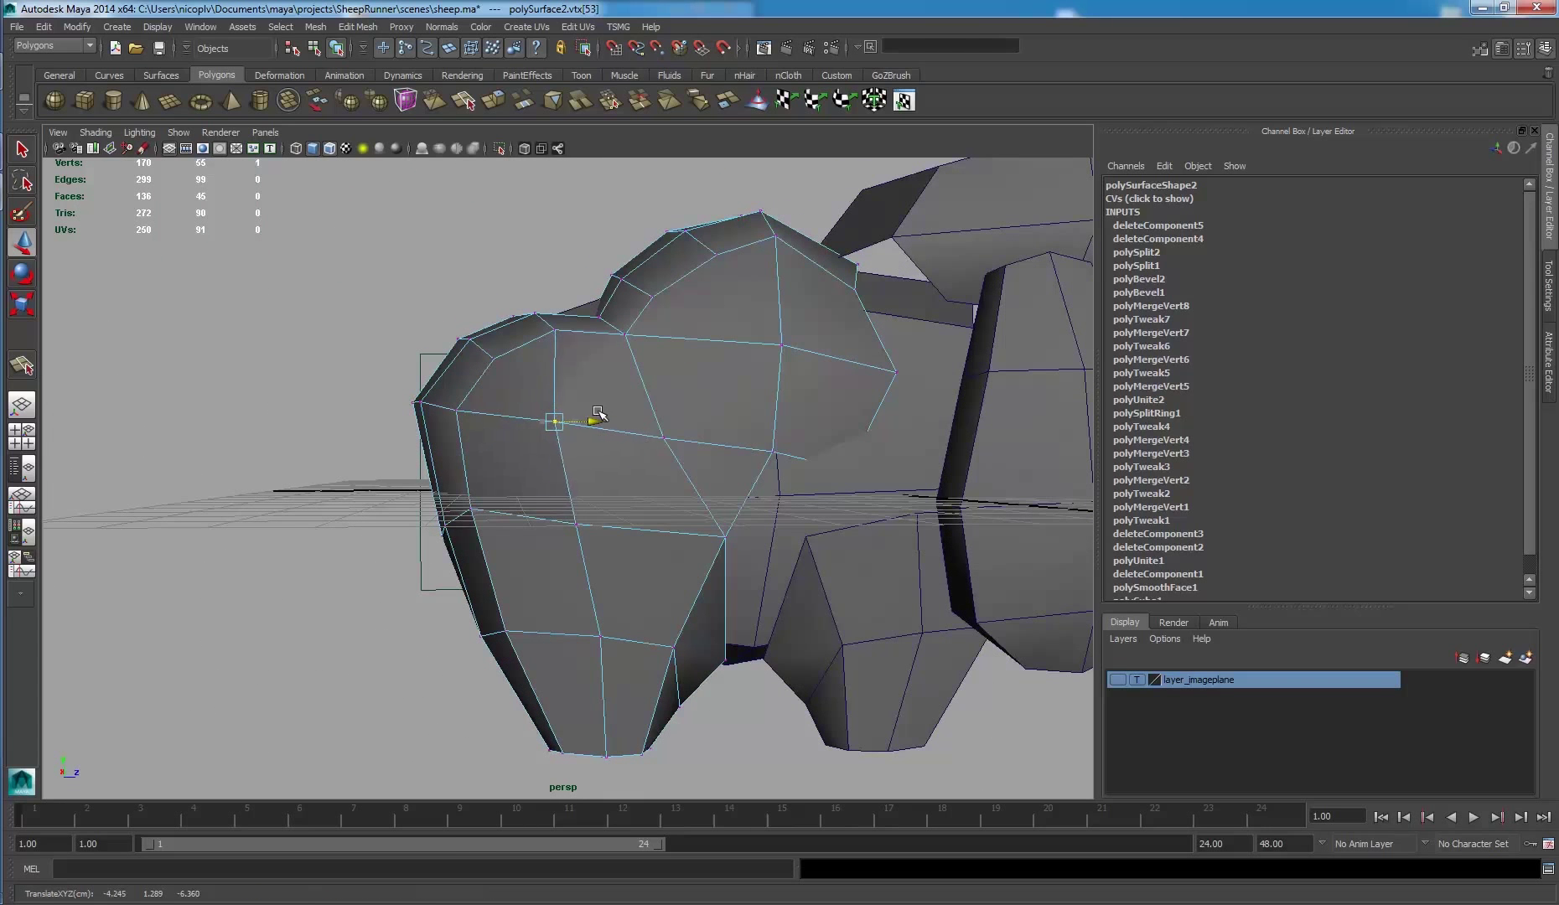
click(569, 523)
mouse_move(613, 526)
mouse_down()
mouse_move(631, 523)
mouse_move(667, 378)
mouse_move(655, 404)
mouse_move(576, 316)
mouse_move(589, 329)
mouse_up()
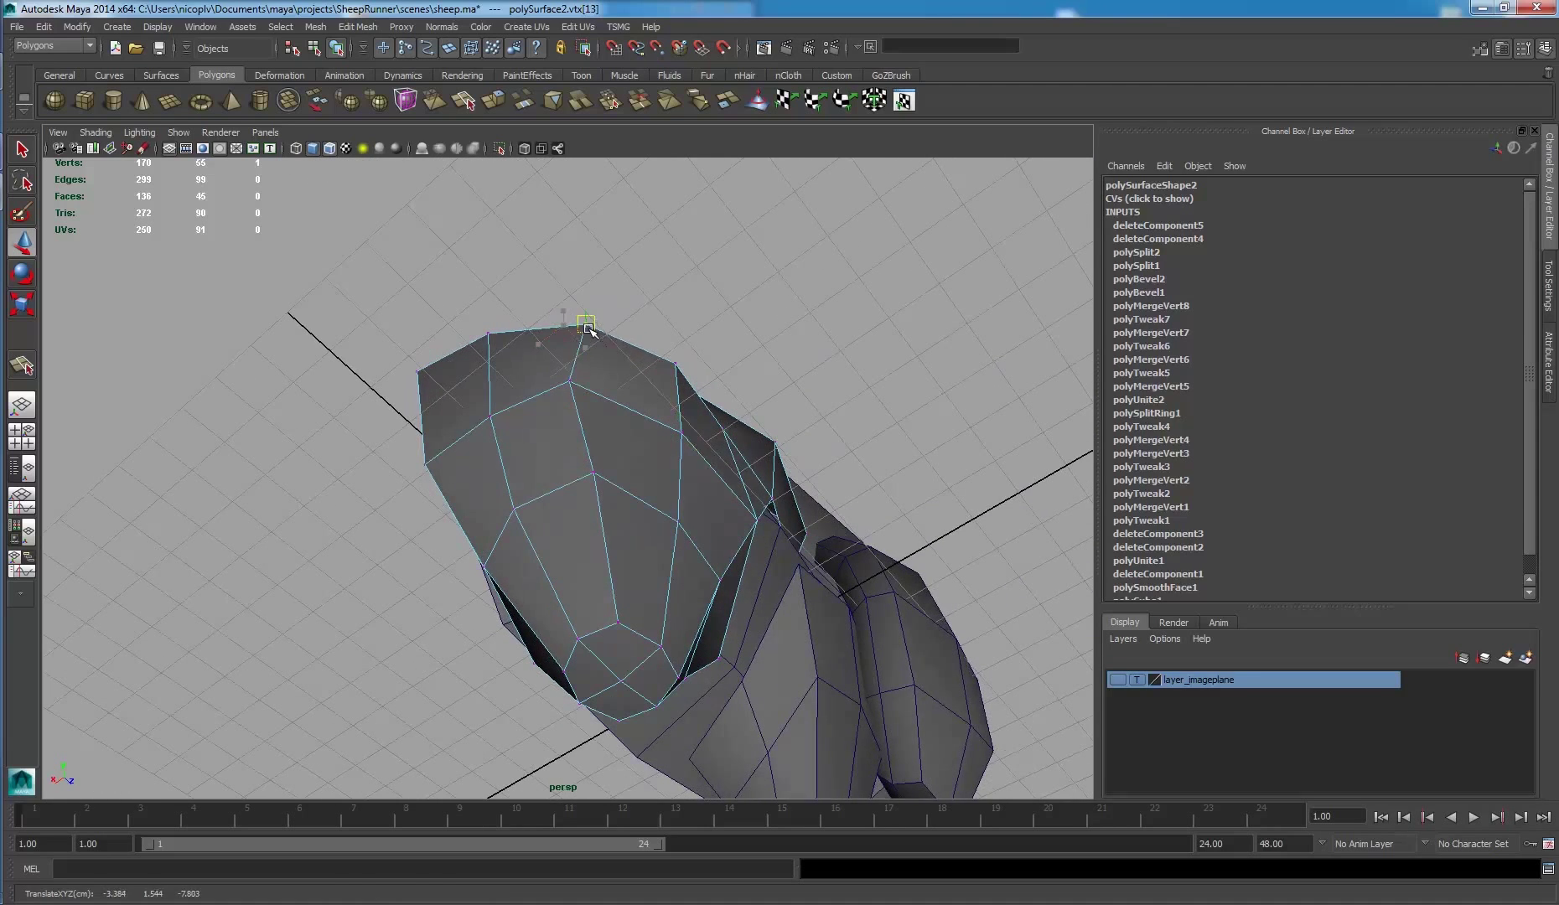
- Reposition the top-of-head and snout-end vertices, moving the last along X
click(592, 378)
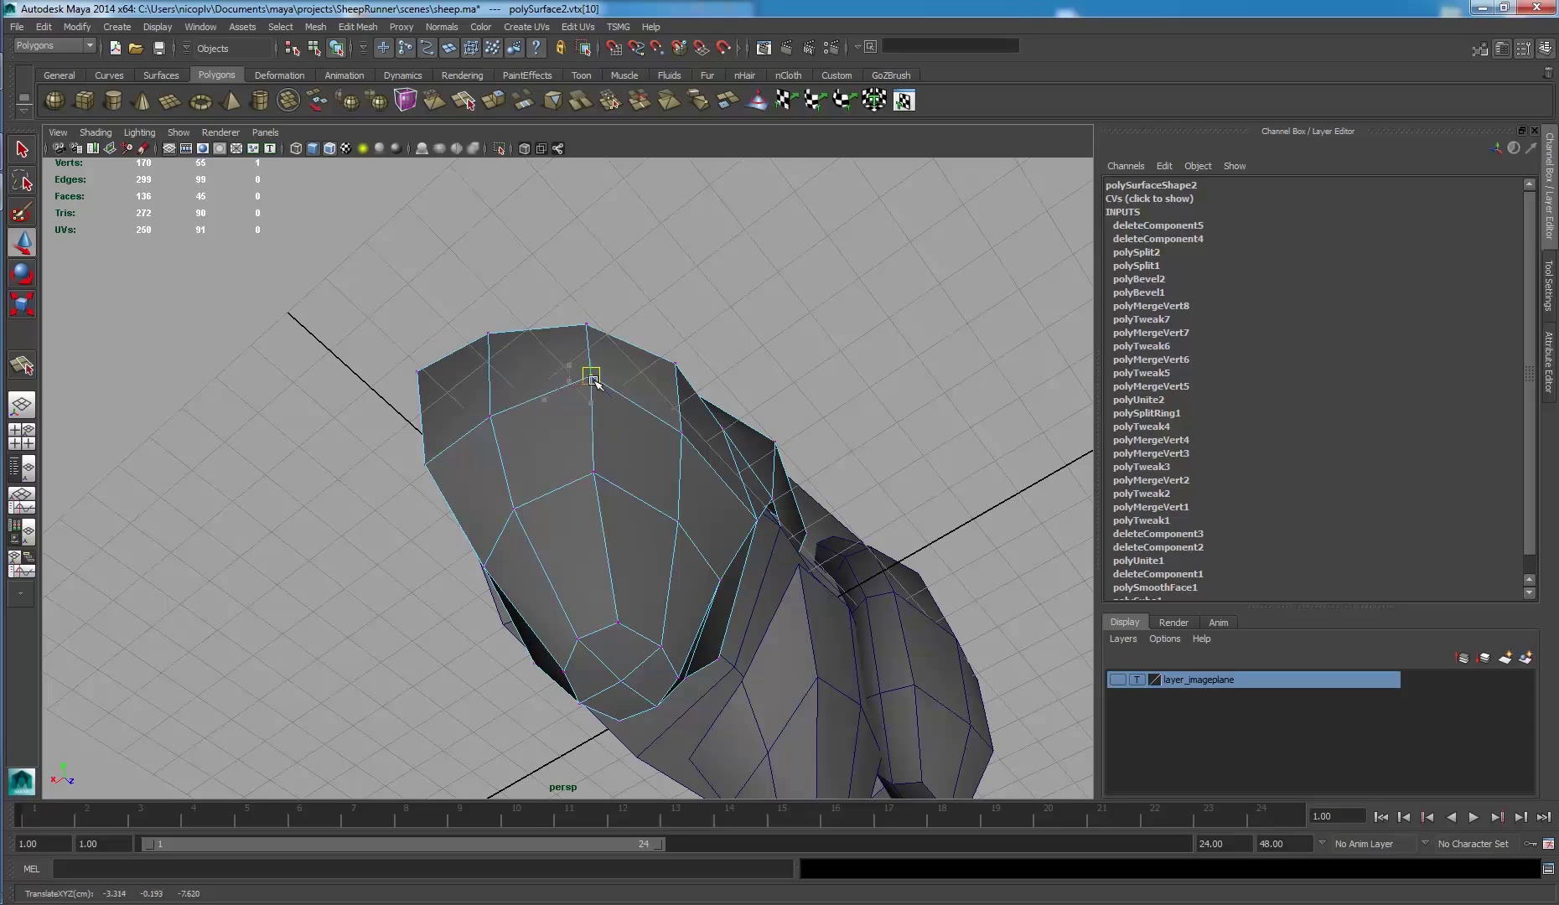
click(592, 472)
mouse_move(592, 472)
alt+mouse_down()
mouse_move(601, 362)
mouse_move(612, 445)
mouse_move(567, 494)
mouse_move(472, 470)
mouse_move(688, 438)
mouse_move(679, 345)
mouse_move(539, 411)
mouse_move(483, 384)
mouse_move(493, 359)
mouse_move(537, 352)
mouse_move(629, 394)
mouse_move(641, 353)
mouse_move(585, 290)
mouse_move(754, 402)
mouse_move(840, 400)
mouse_move(710, 370)
mouse_move(671, 330)
mouse_move(727, 348)
mouse_move(610, 344)
mouse_move(654, 348)
mouse_move(702, 484)
alt+mouse_up()
click(604, 301)
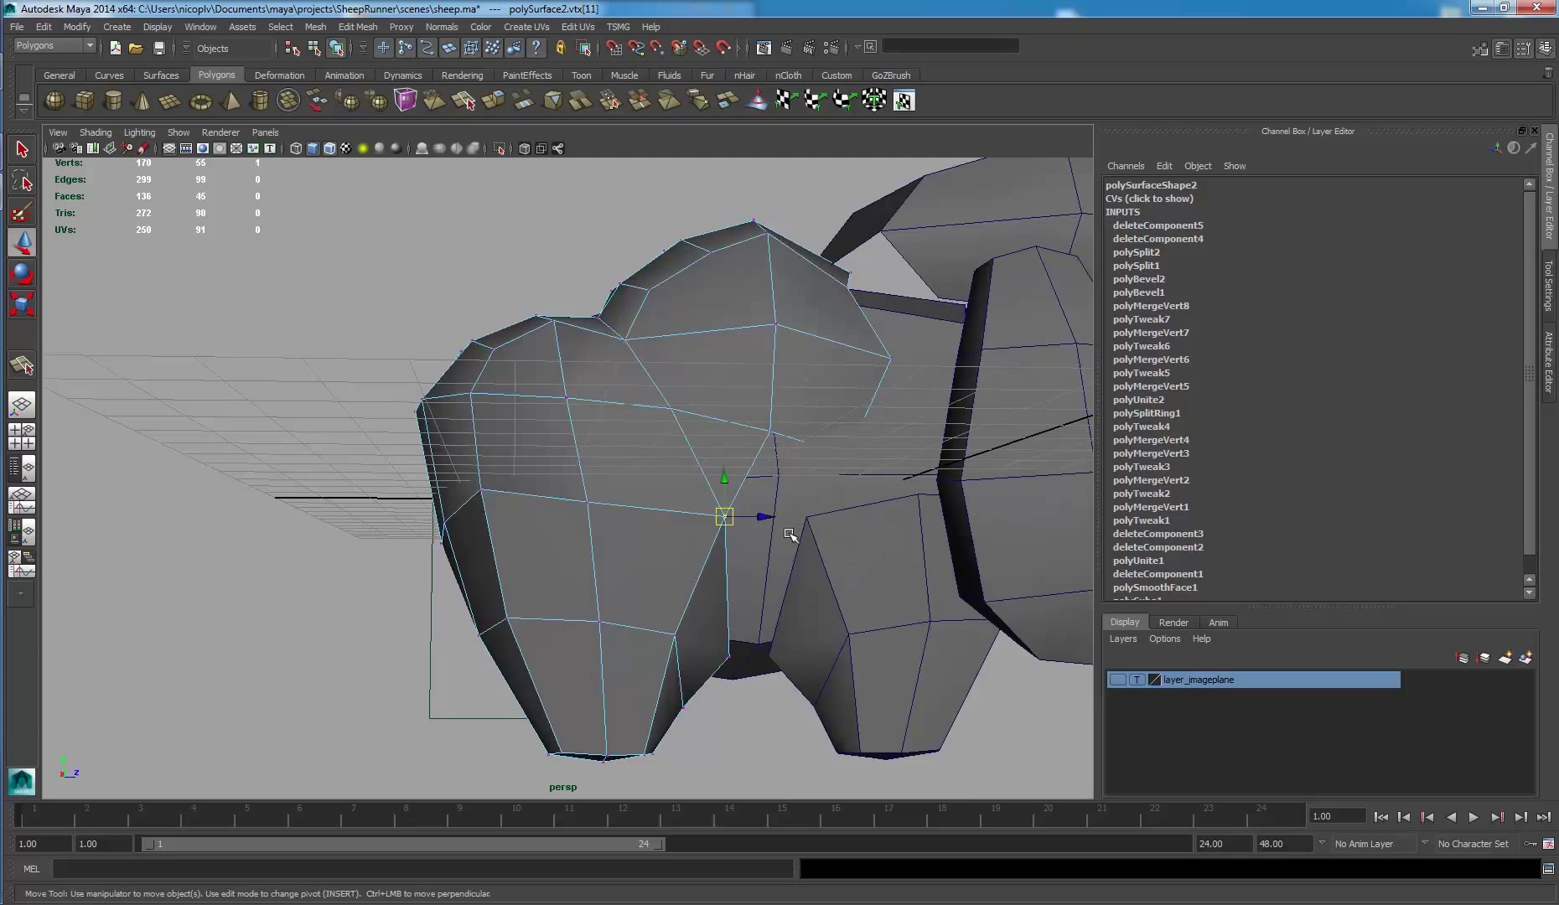
mouse_move(790, 535)
alt+mouse_down()
mouse_move(731, 529)
mouse_move(637, 470)
mouse_move(612, 310)
mouse_move(629, 399)
mouse_move(608, 491)
mouse_move(692, 508)
mouse_move(644, 379)
alt+mouse_up()
click(738, 534)
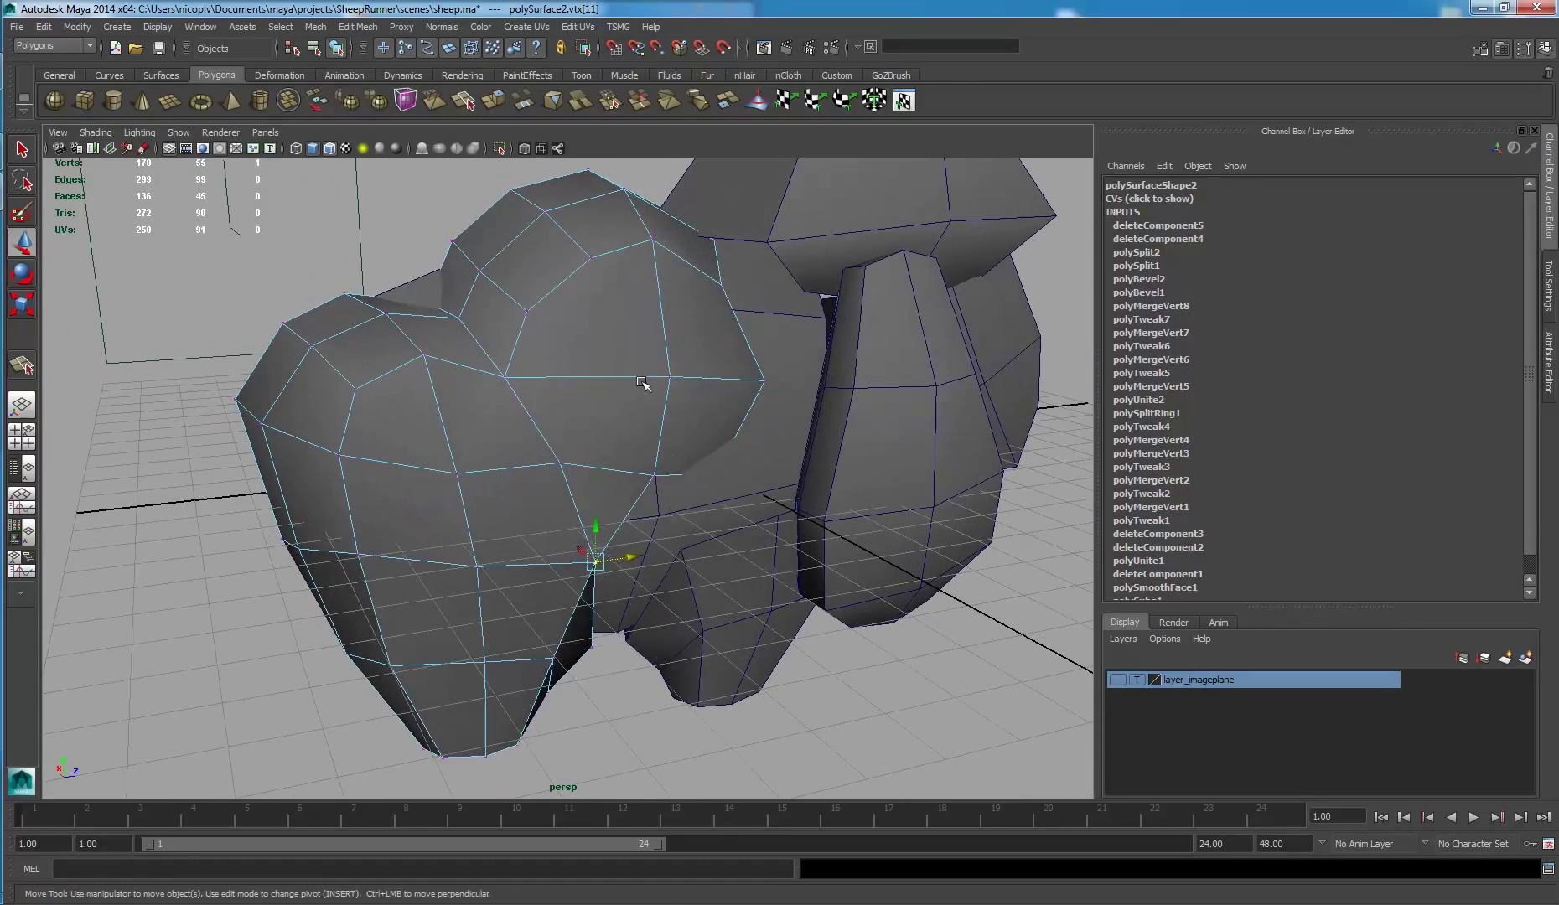
- Combine the head and front leg pCube5 into polySurface3 and isolate it
click(700, 351)
shift+click(686, 616)
alt+drag(686, 616, 721, 511)
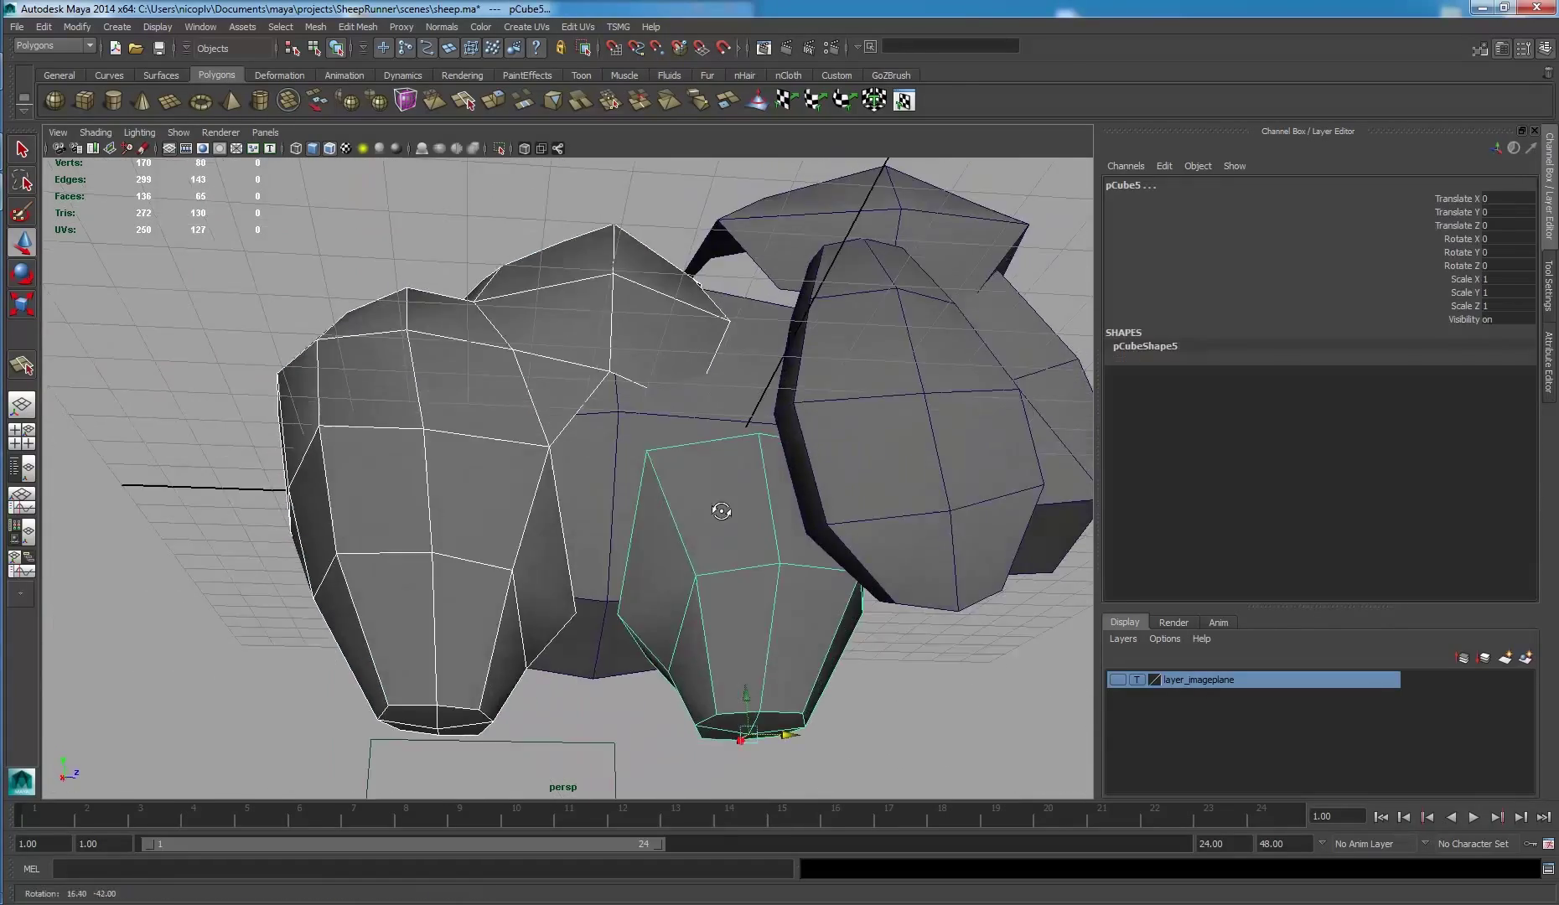
click(316, 26)
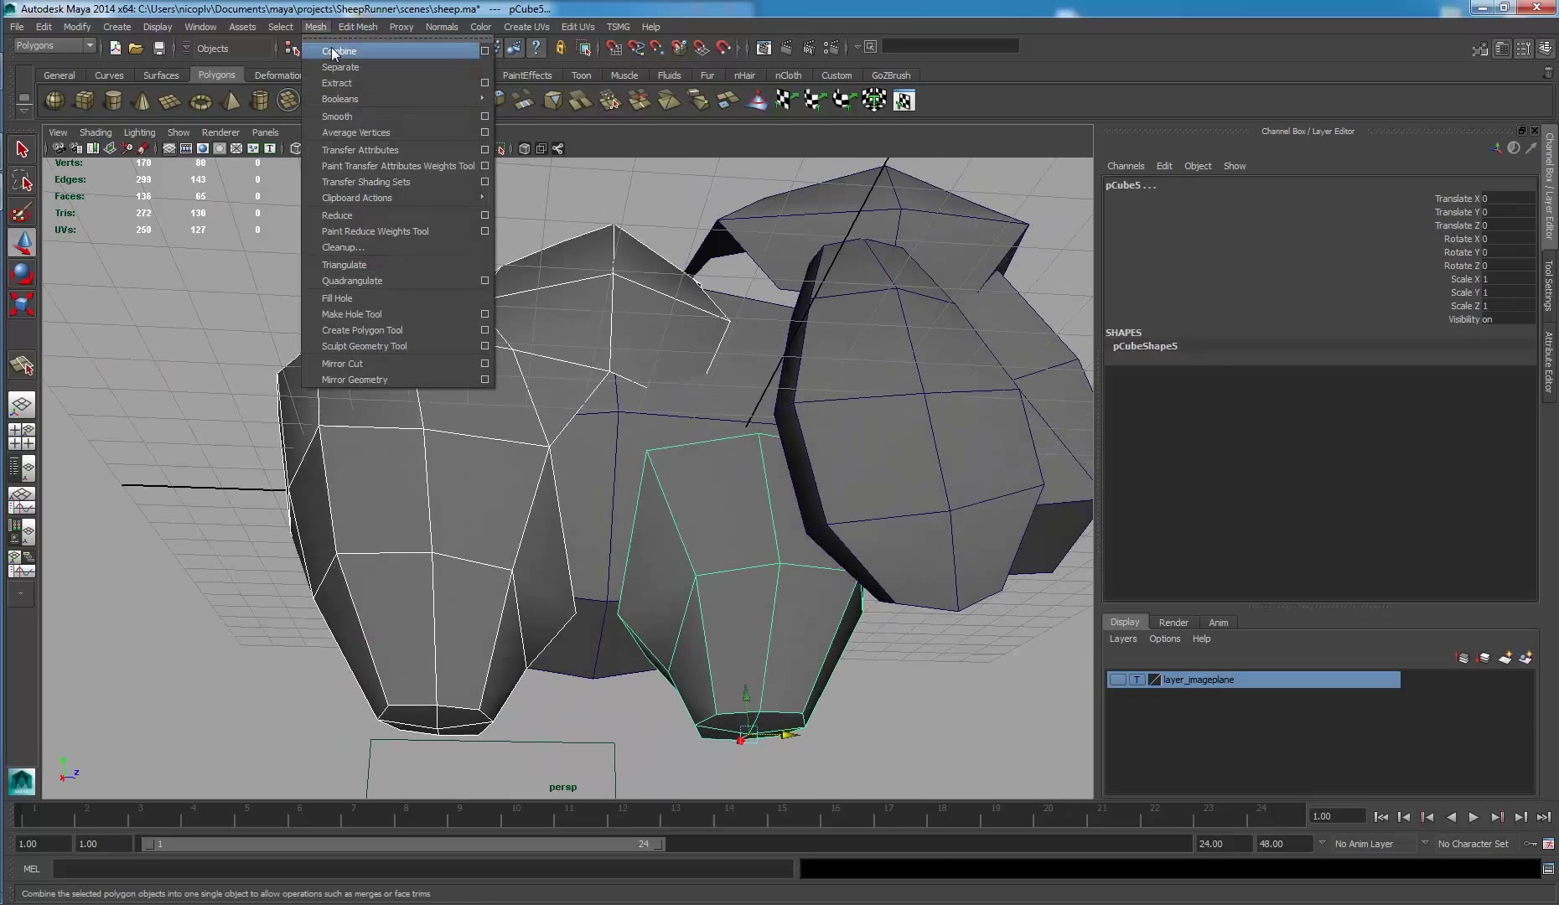
alt+drag(679, 528, 638, 550)
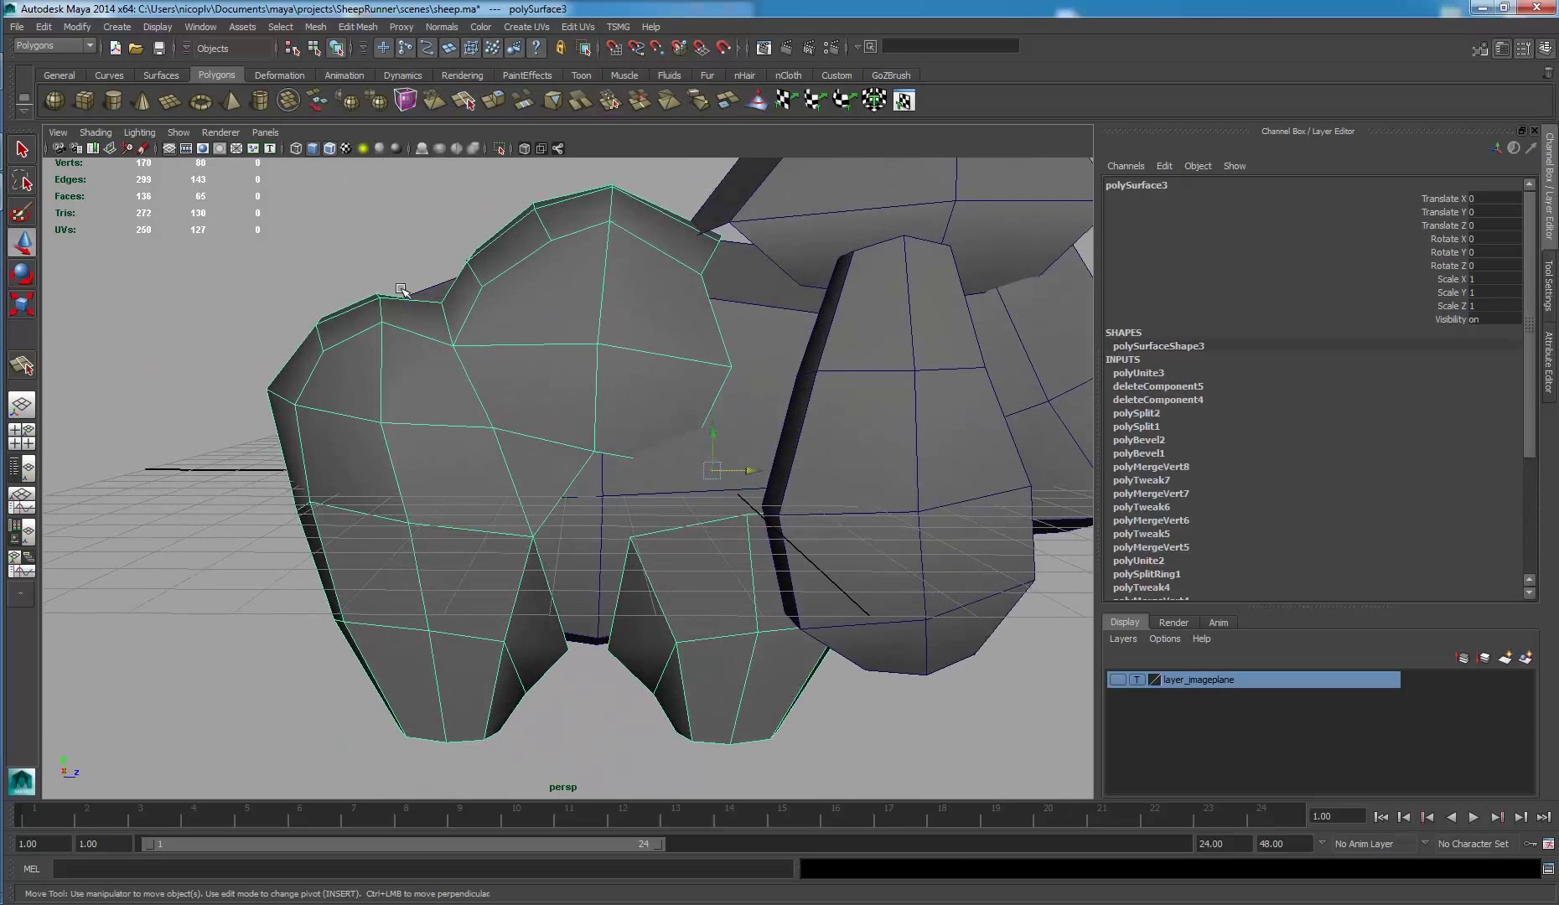
click(500, 148)
alt+drag(463, 267, 644, 272)
click(688, 335)
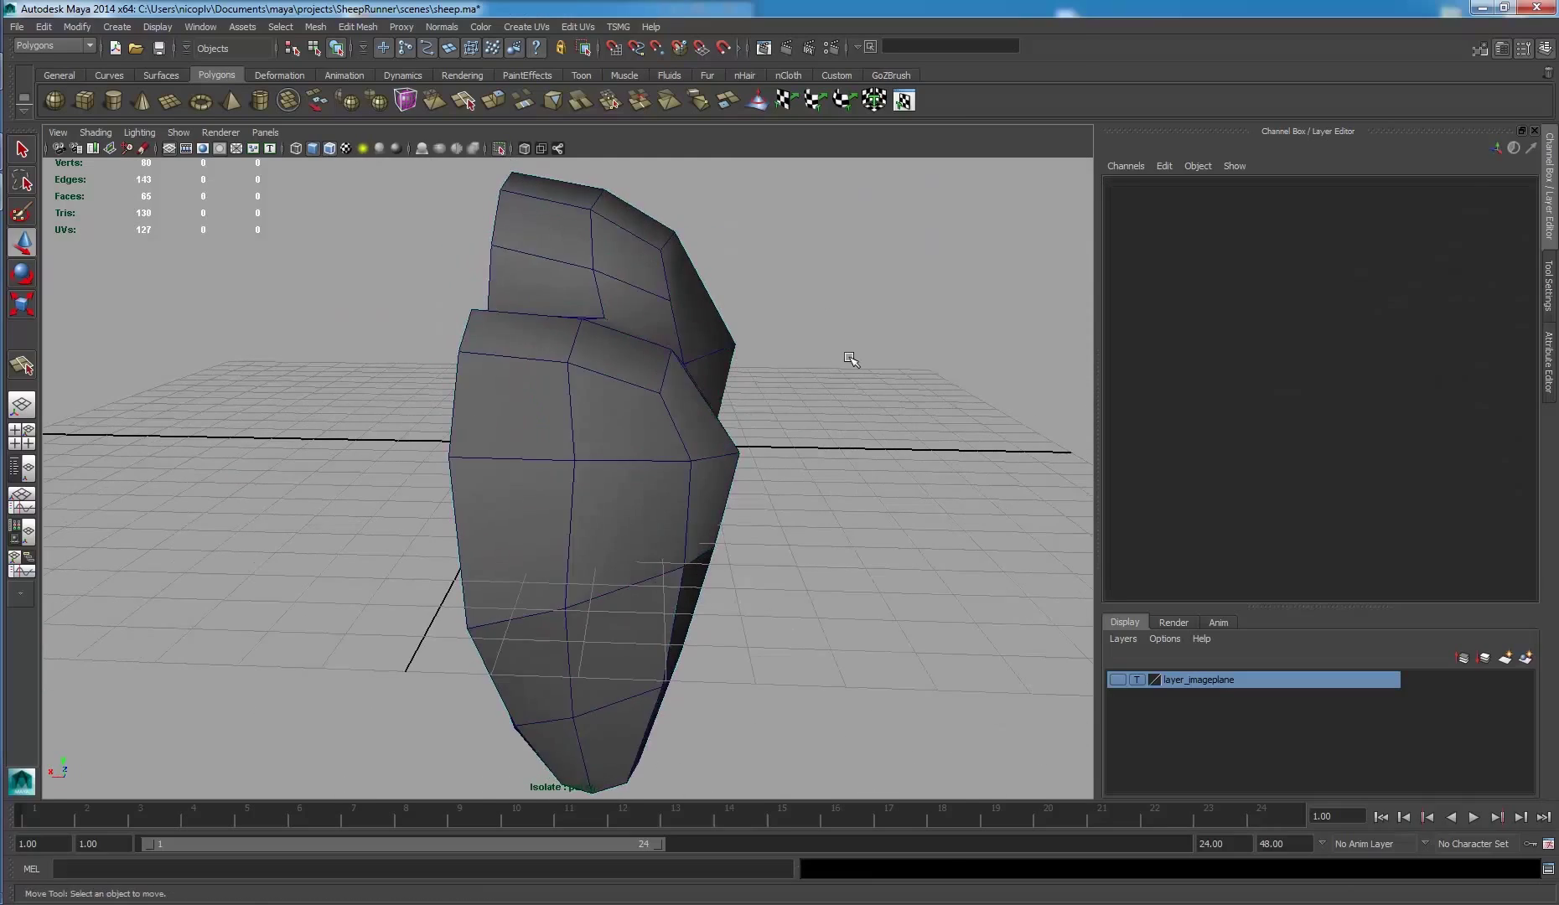
mouse_move(687, 335)
alt+mouse_down()
mouse_move(791, 462)
mouse_move(919, 405)
mouse_move(874, 321)
mouse_move(630, 369)
mouse_move(542, 356)
mouse_move(672, 462)
mouse_move(707, 453)
alt+mouse_up()
- Select the four border edges on both sides of the gap
right_click(665, 433)
click(666, 395)
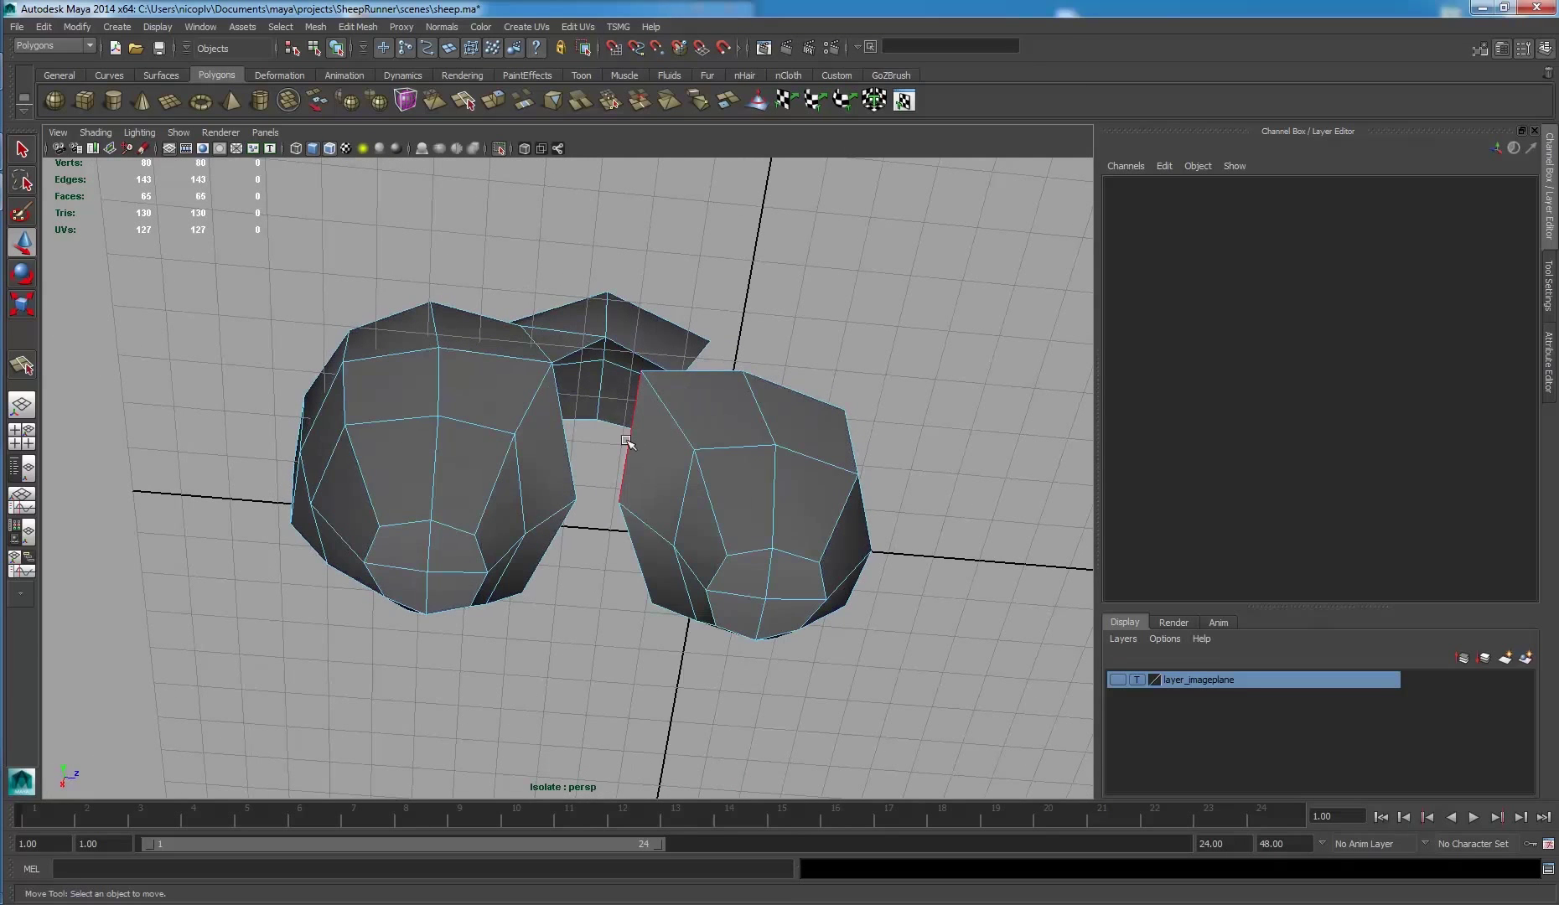
click(627, 442)
shift+click(634, 558)
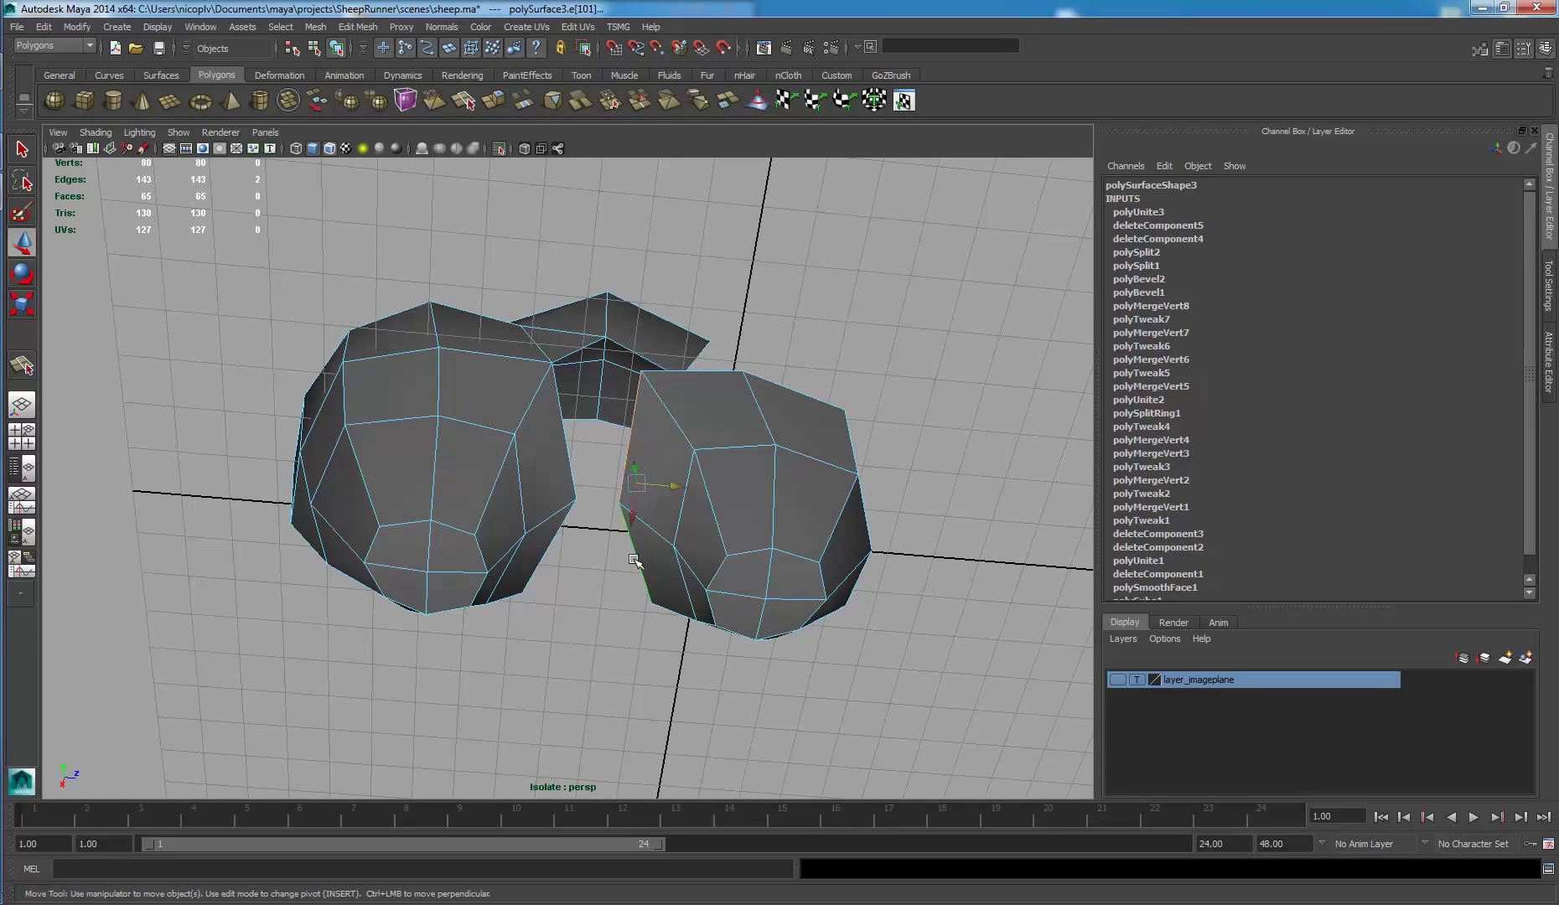
shift+click(569, 442)
shift+click(554, 533)
- Bridge the selected edges using reset Bridge settings with Divisions set to 1
shift+right_click(643, 433)
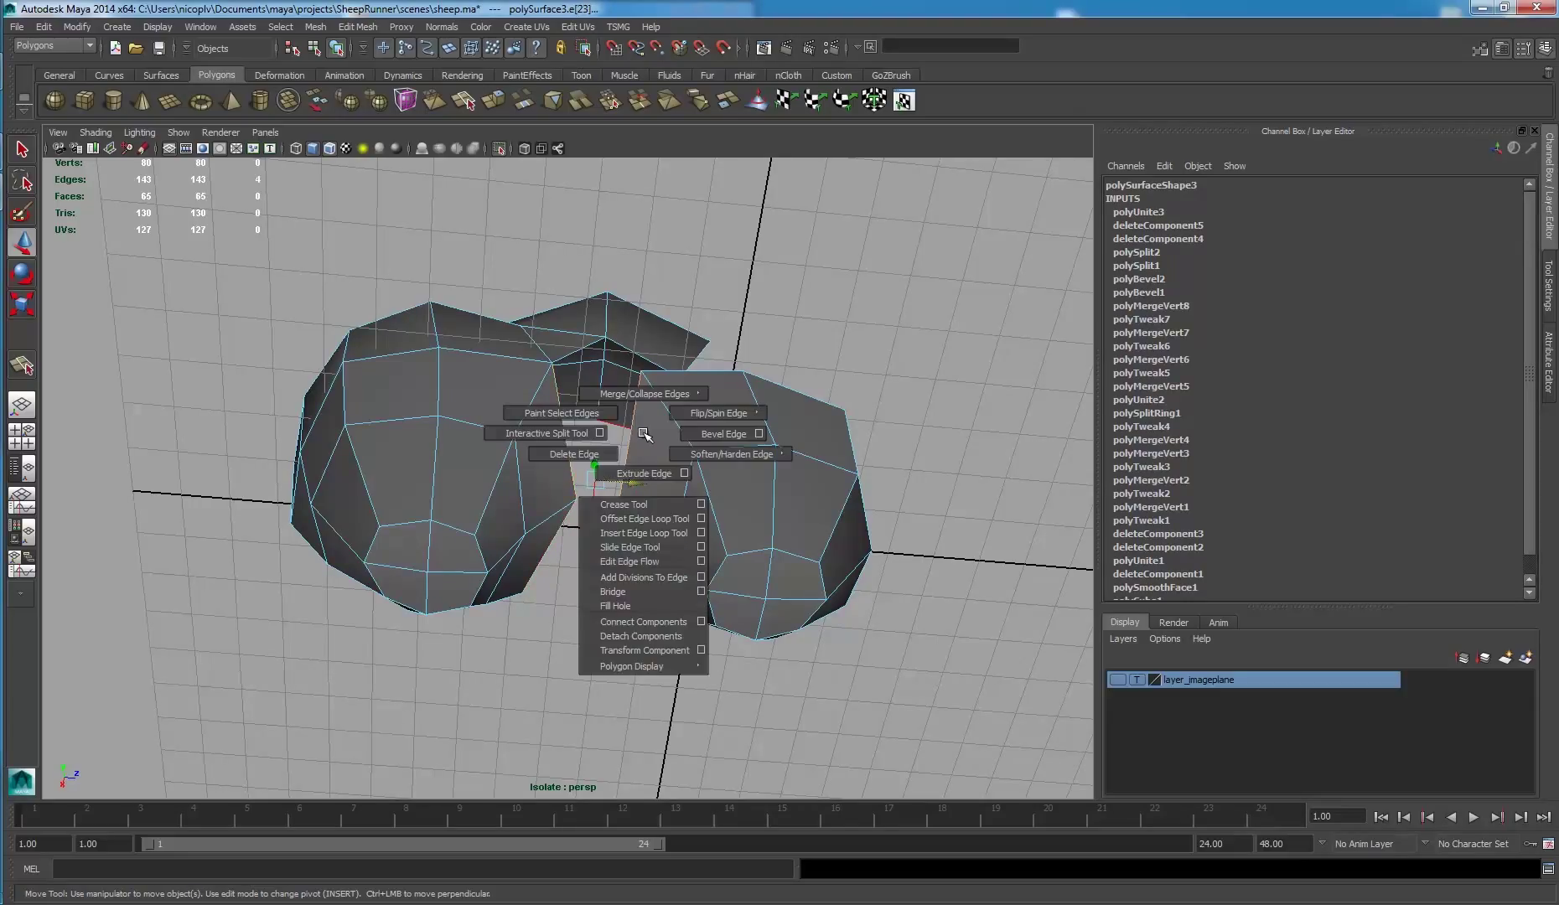
click(701, 593)
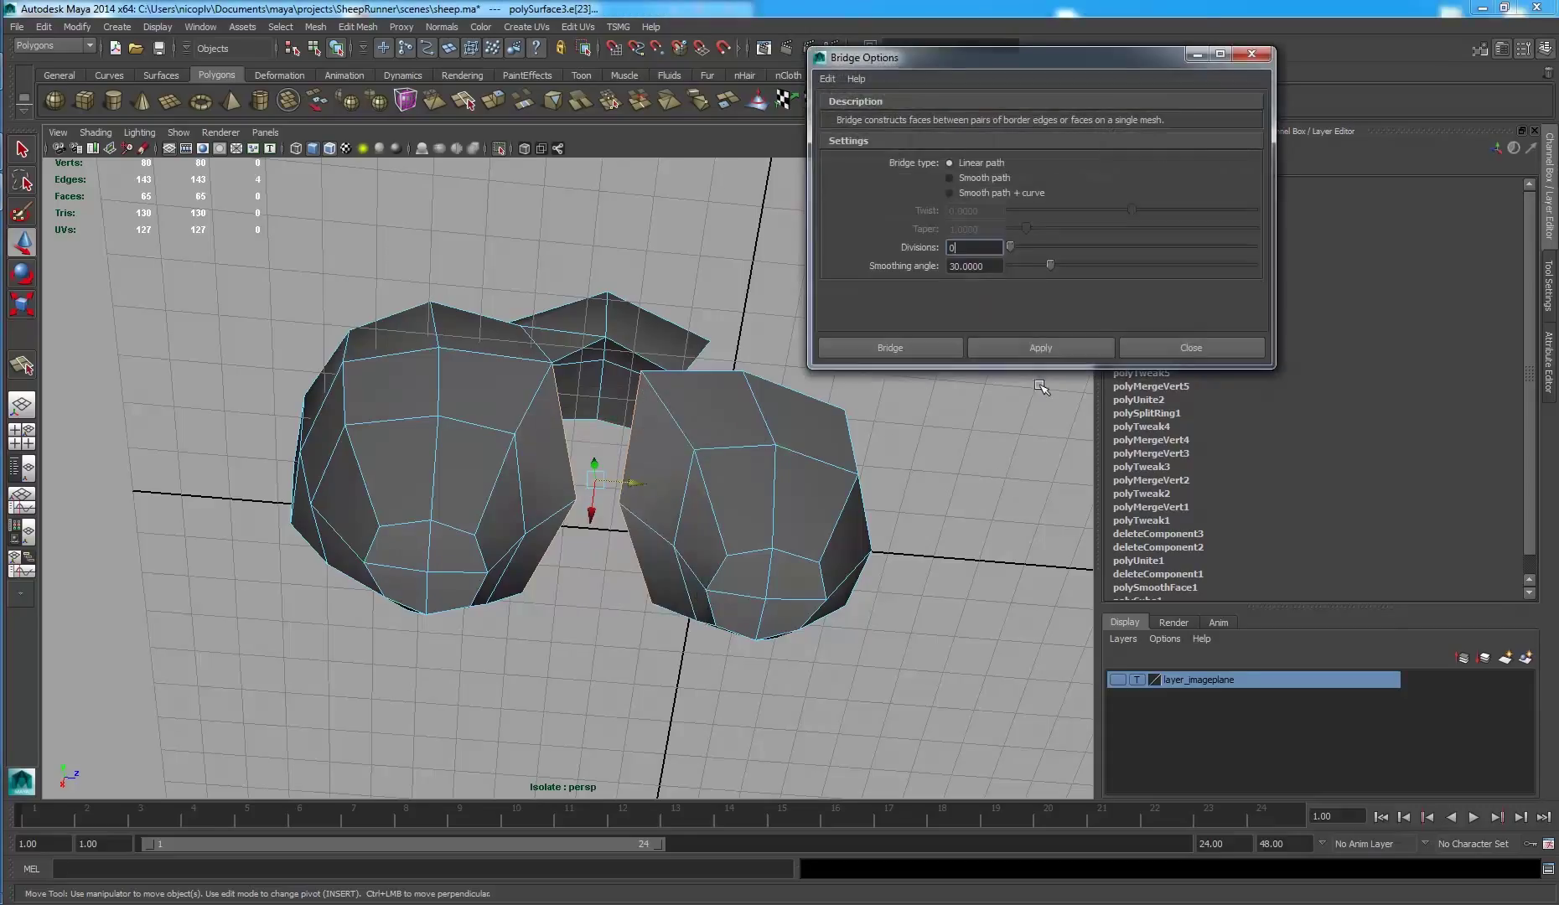
click(828, 78)
click(847, 110)
mouse_move(633, 455)
alt+mouse_down()
mouse_move(750, 400)
mouse_move(800, 348)
alt+mouse_up()
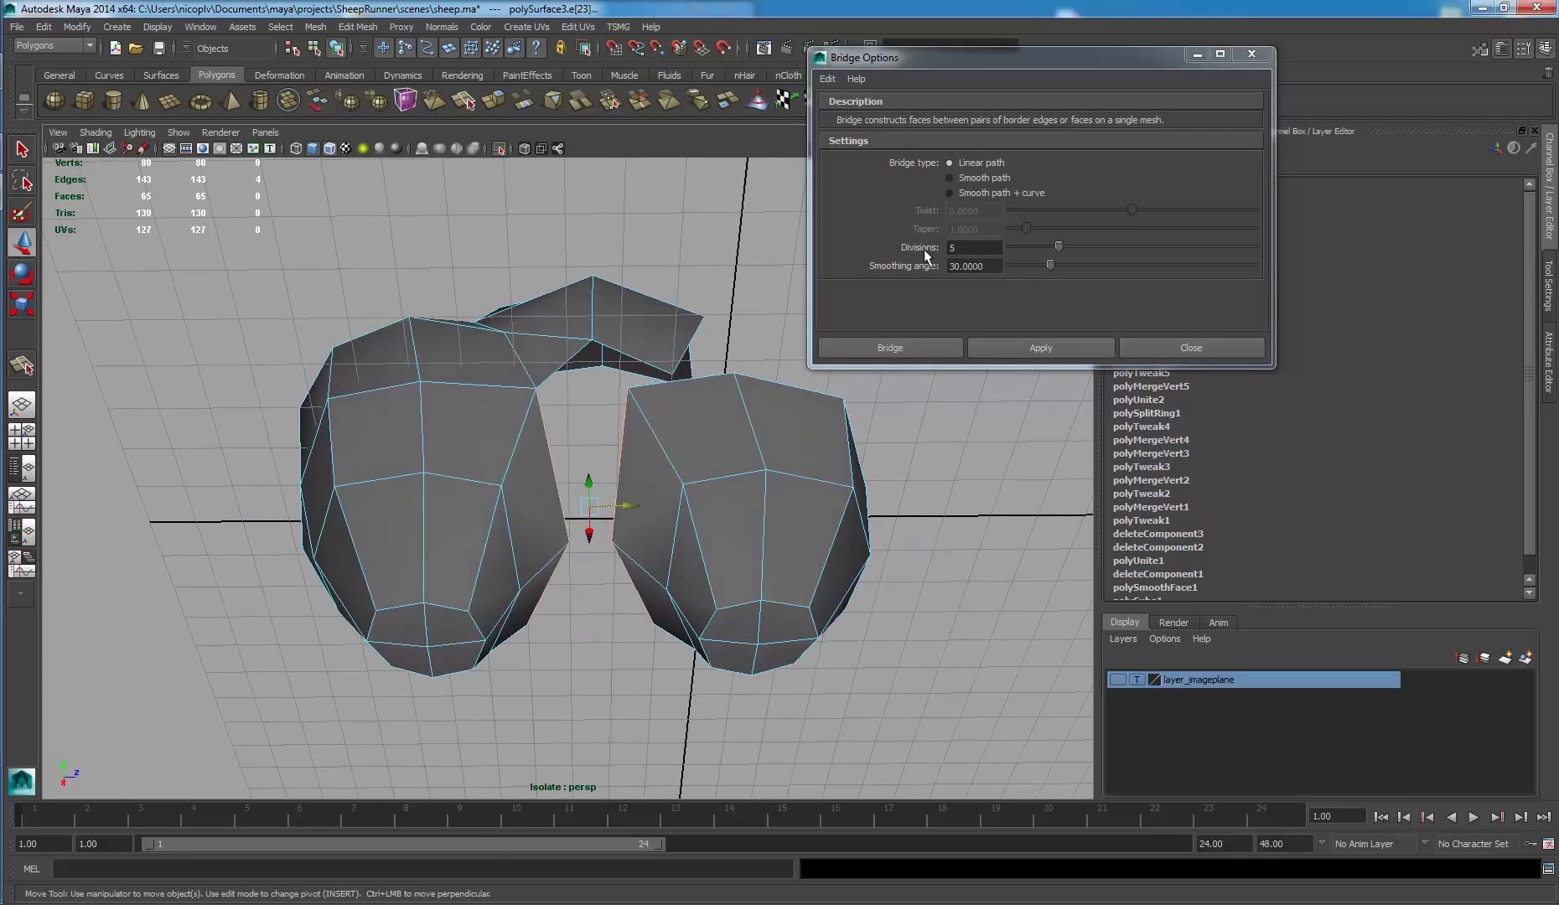
mouse_move(574, 442)
alt+mouse_down()
mouse_move(588, 469)
mouse_move(582, 374)
alt+mouse_up()
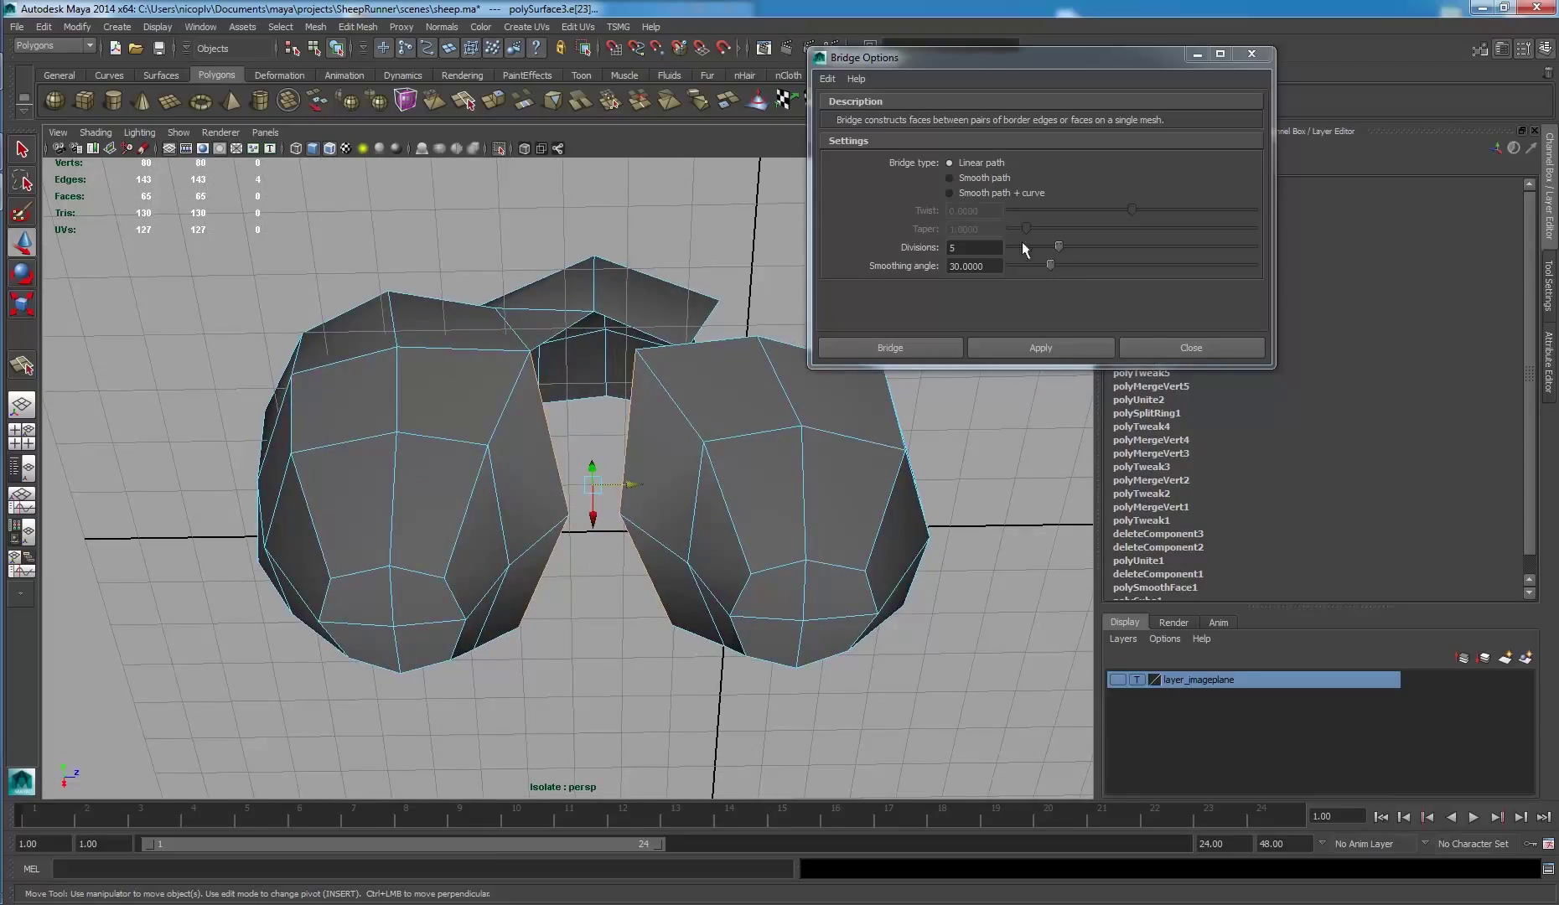
double_click(977, 247)
text(1)
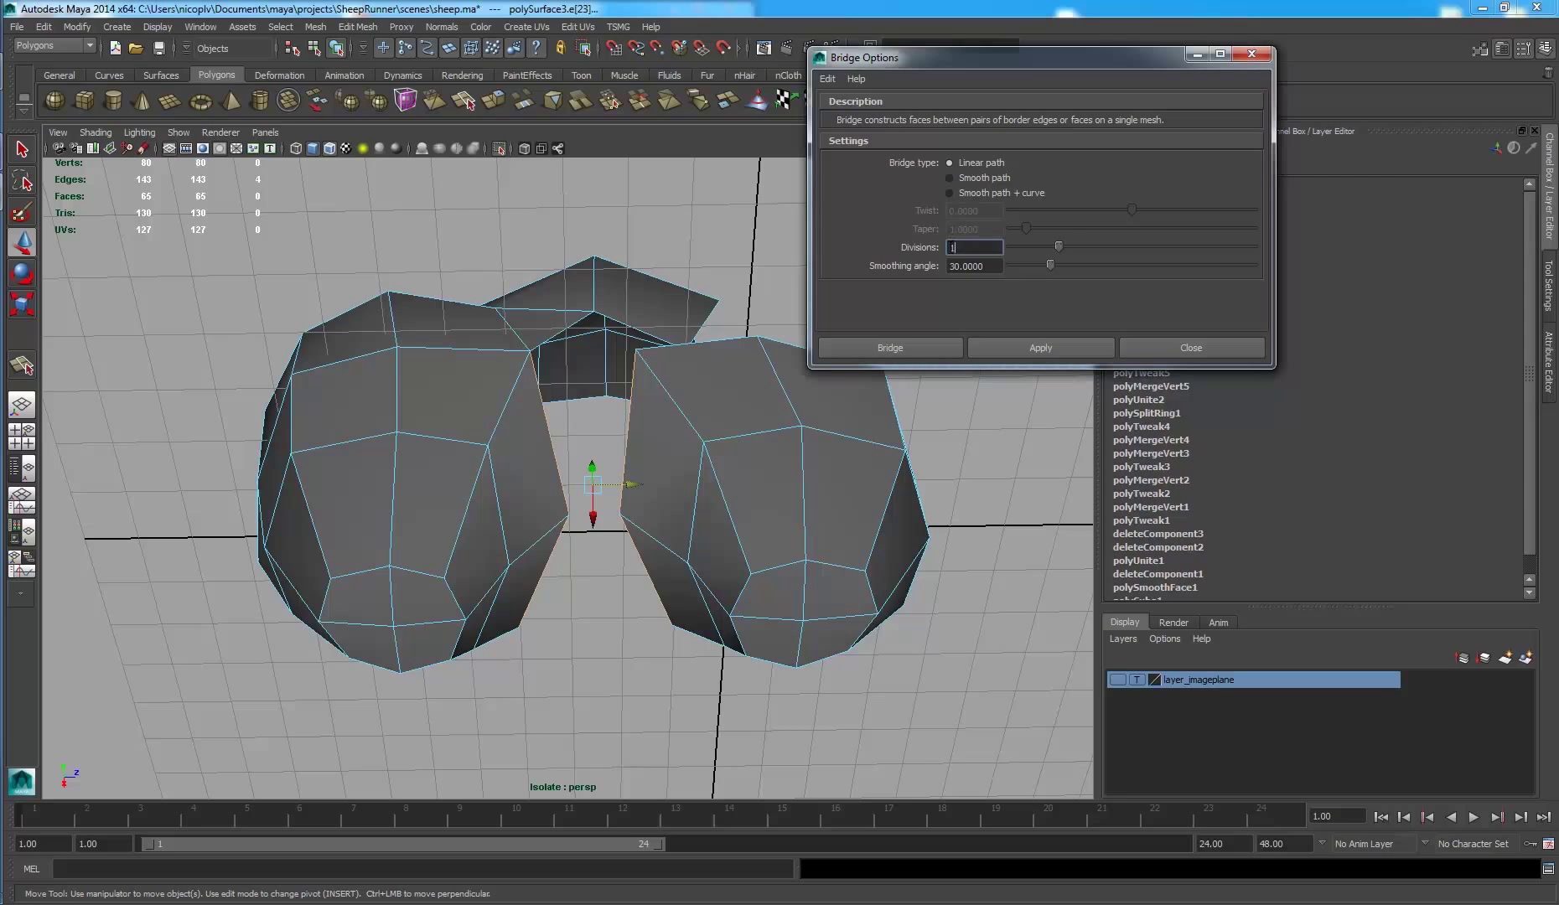
key(Tab)
click(990, 347)
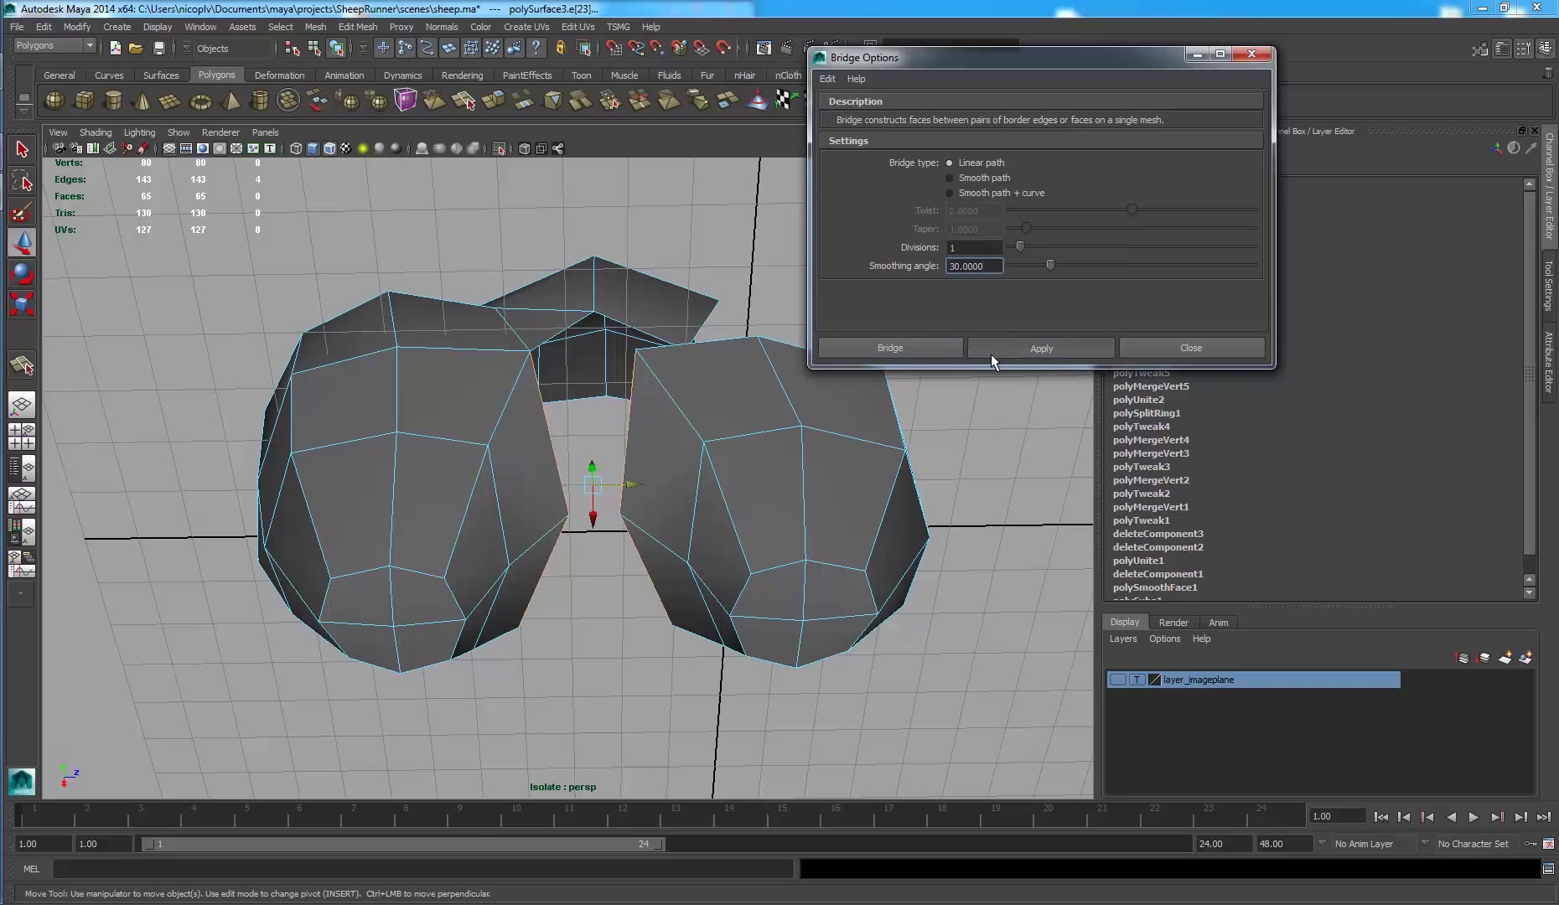
click(1188, 339)
mouse_move(713, 522)
alt+mouse_down()
mouse_move(609, 338)
mouse_move(547, 509)
mouse_move(629, 495)
mouse_move(621, 481)
alt+mouse_up()
right_click(596, 362)
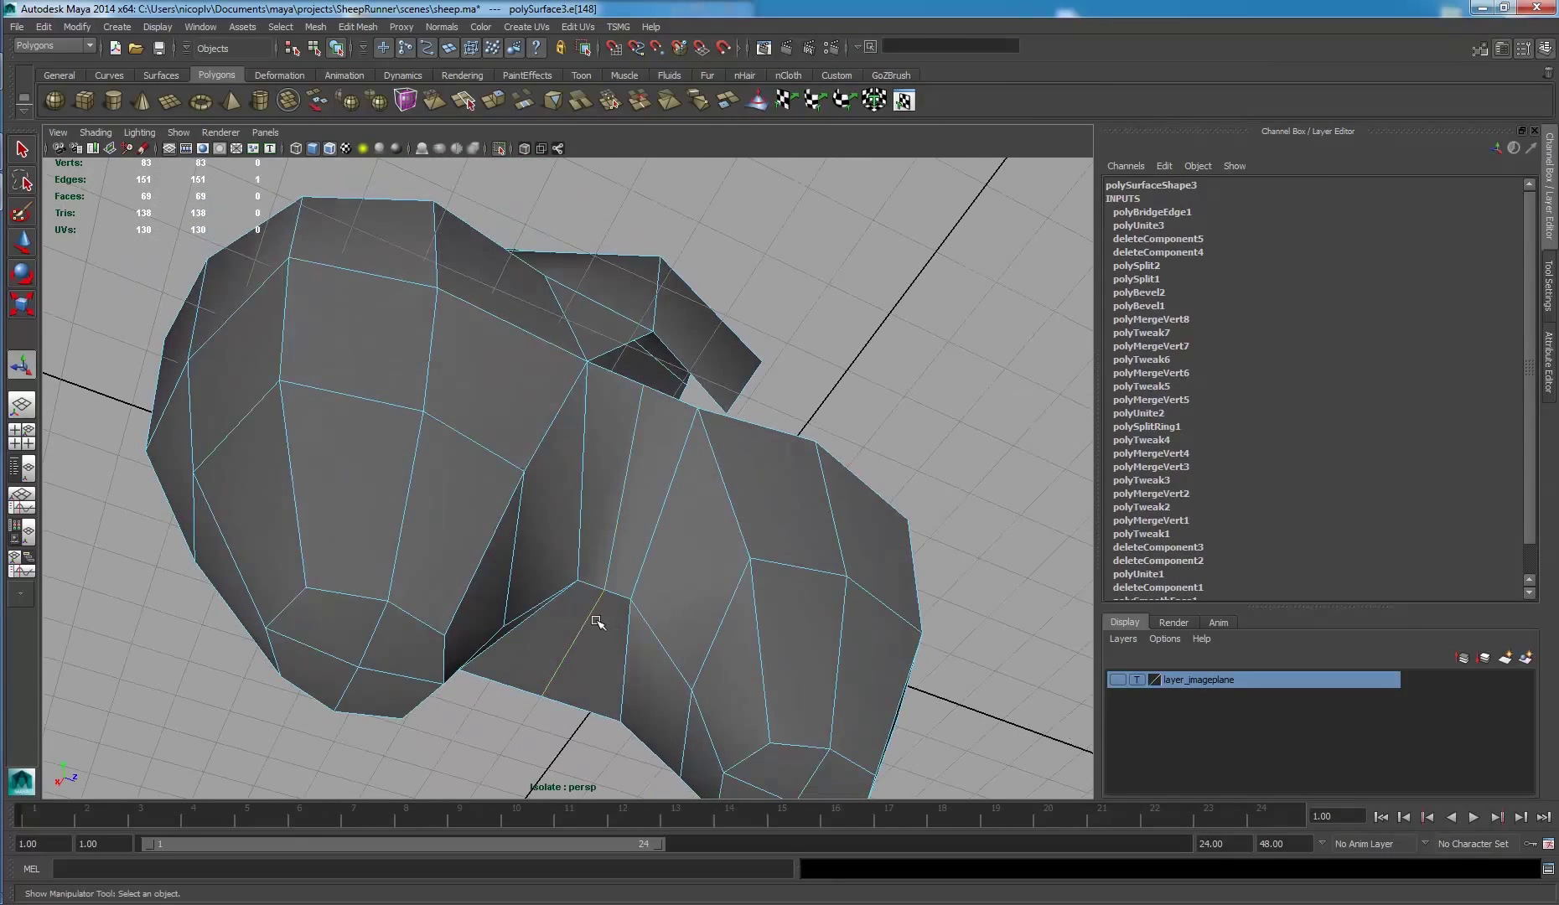
- Move the selected edge and a vertex near the bridge into place
alt+drag(598, 621, 678, 445)
key(w)
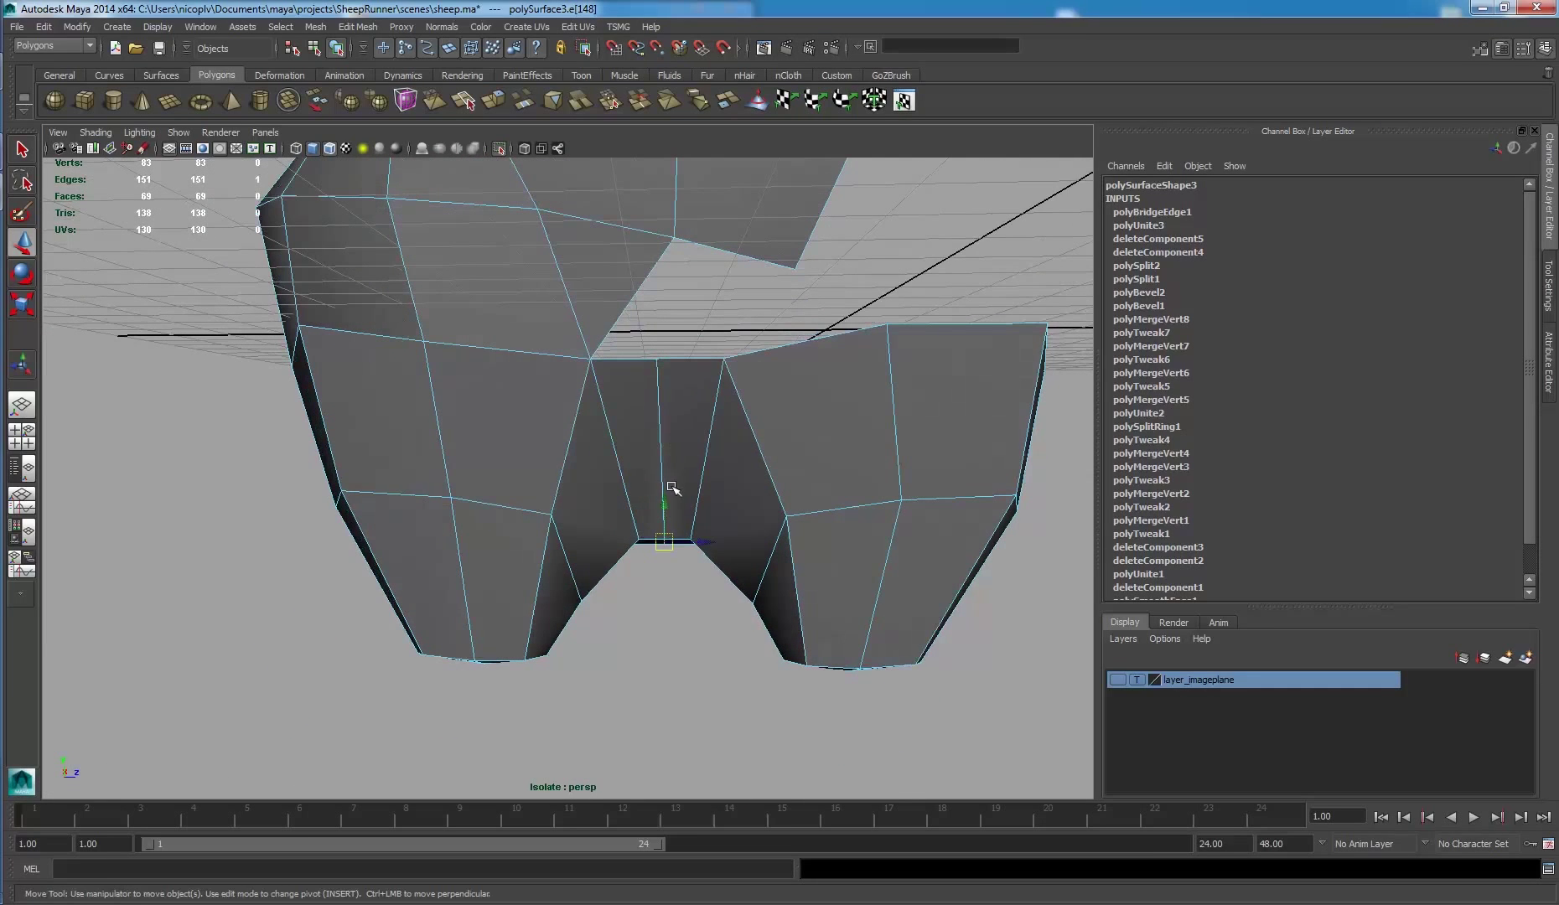
mouse_move(663, 509)
mouse_down()
mouse_move(736, 472)
mouse_move(516, 599)
mouse_up()
right_drag(515, 587, 448, 614)
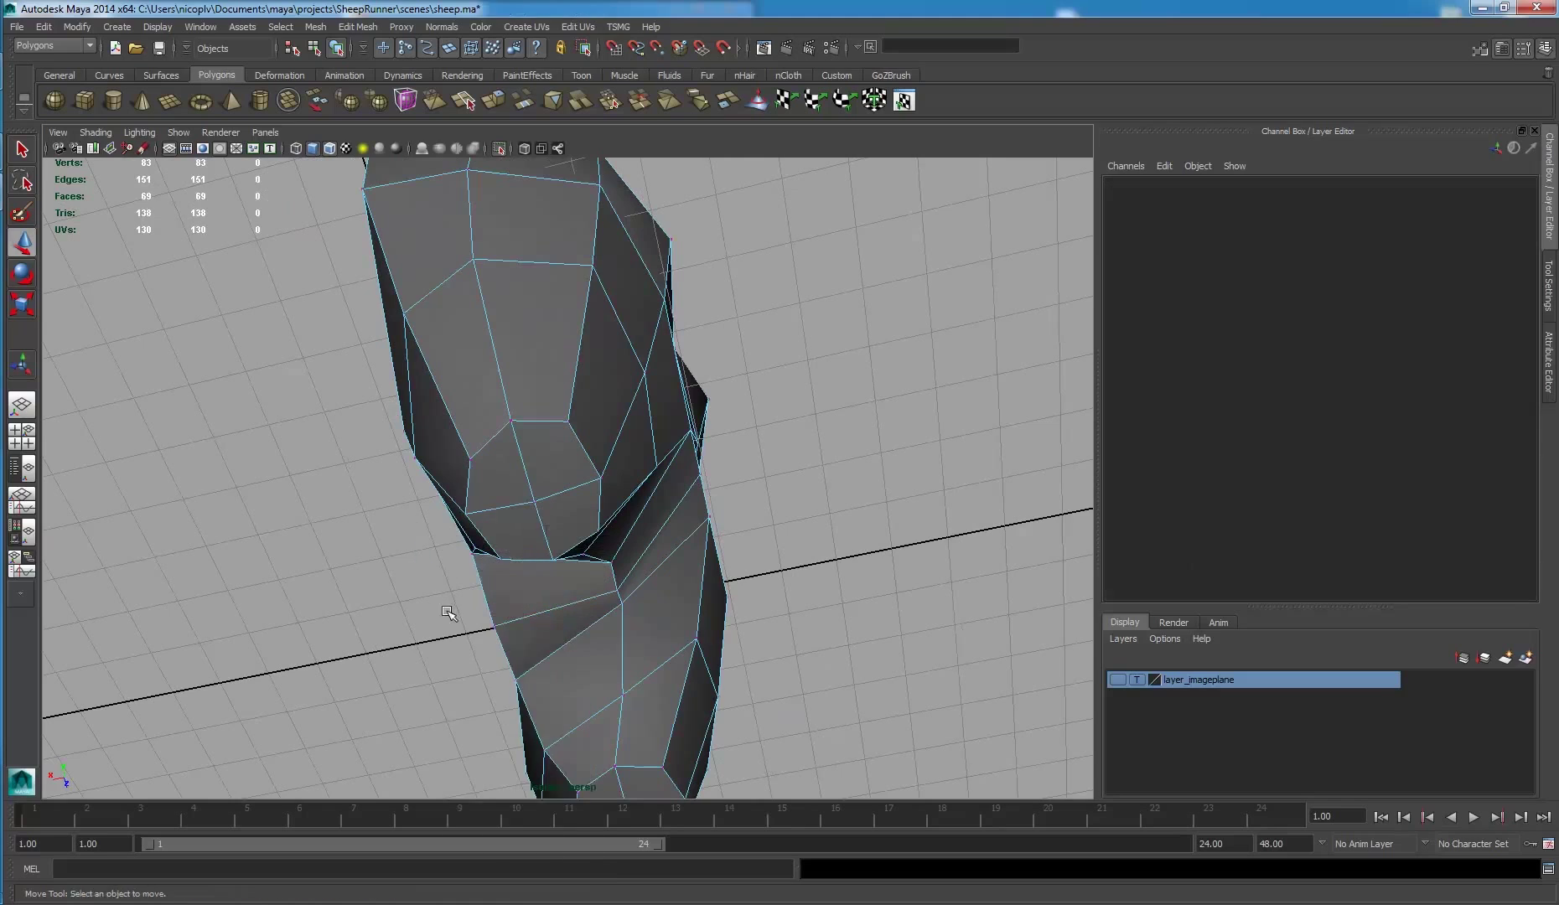
mouse_move(448, 614)
mouse_down()
mouse_move(503, 646)
mouse_move(419, 679)
mouse_up()
mouse_move(616, 578)
mouse_down()
mouse_move(616, 591)
mouse_move(609, 515)
mouse_move(668, 403)
mouse_move(671, 337)
mouse_move(651, 366)
mouse_move(662, 341)
mouse_move(665, 429)
mouse_move(626, 425)
mouse_move(598, 373)
mouse_up()
click(661, 400)
- Delete the triangular face under the head, leaving a hole
right_drag(598, 372, 584, 358)
click(599, 344)
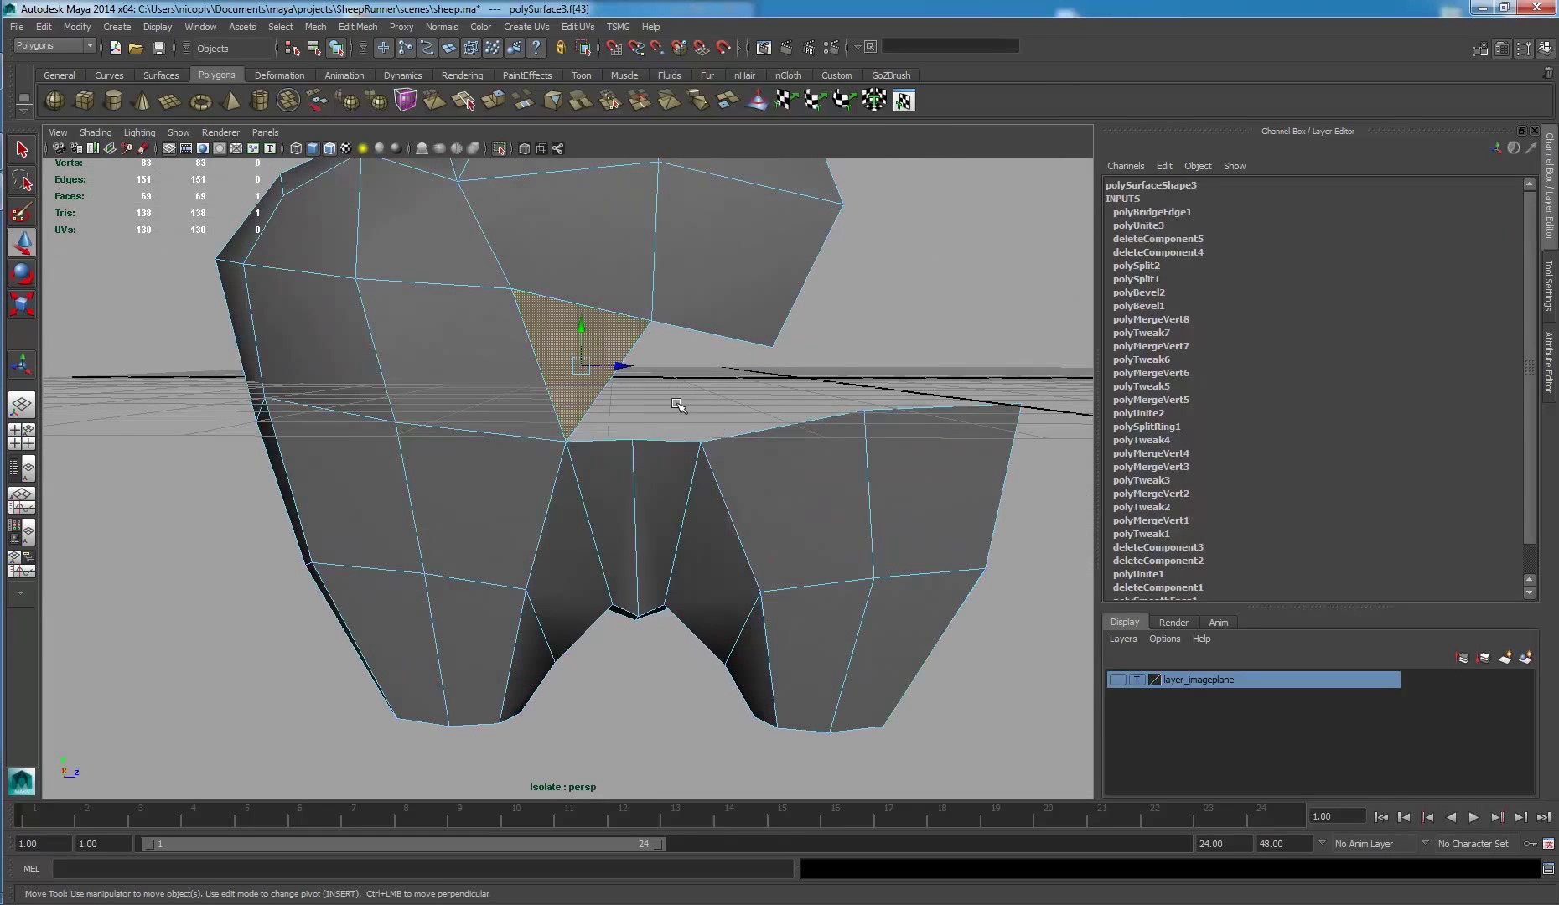
key(Delete)
mouse_move(656, 356)
alt+mouse_down()
mouse_move(612, 372)
mouse_move(605, 354)
alt+mouse_up()
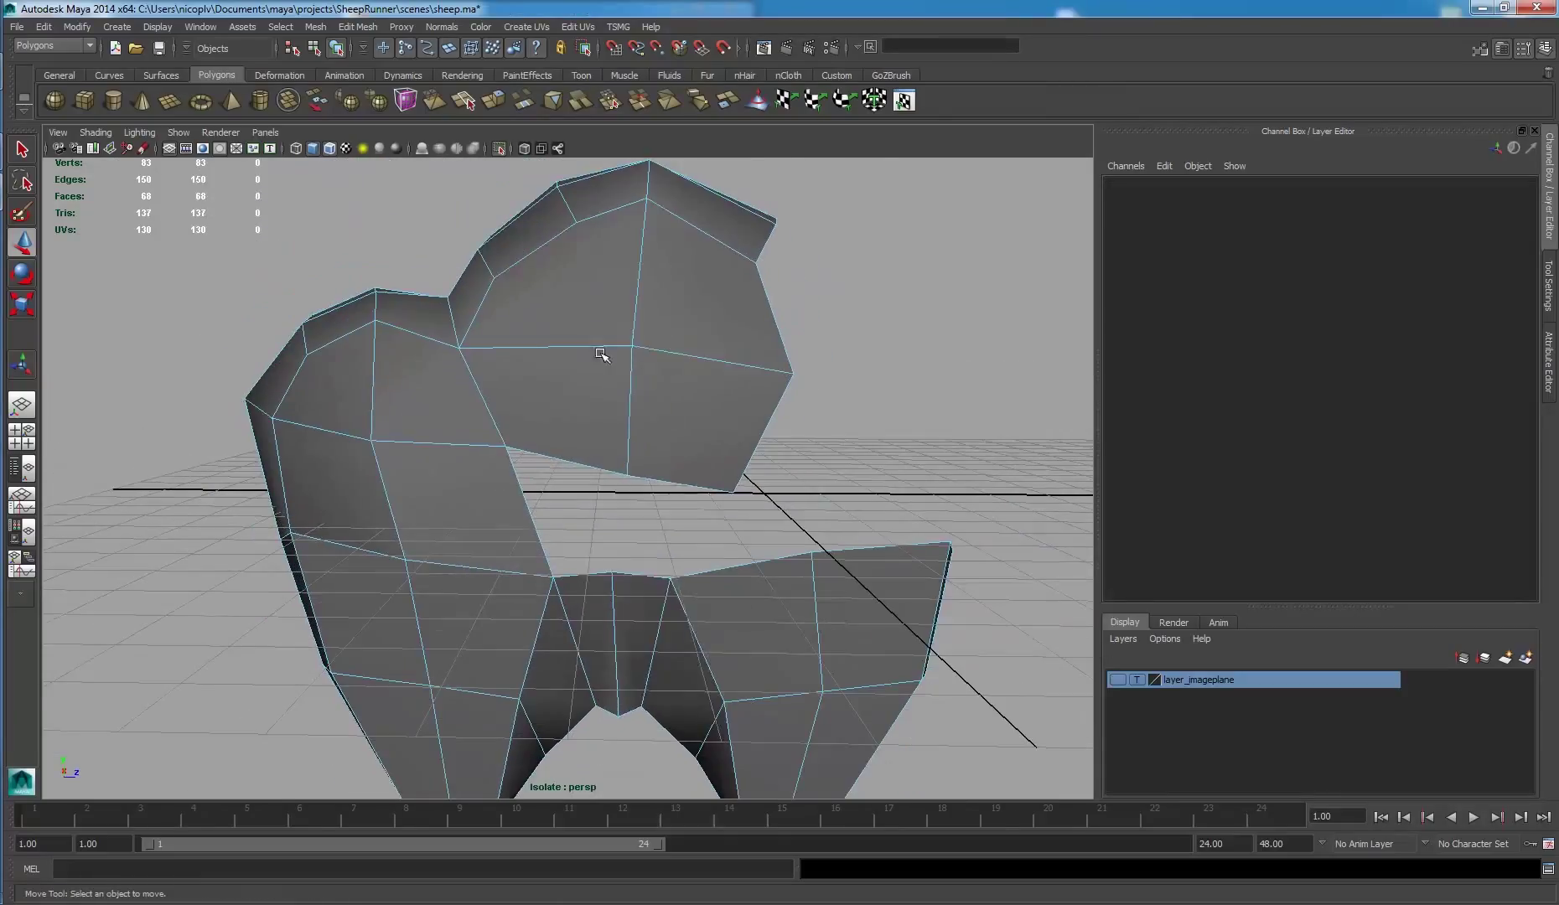
right_drag(644, 382, 650, 453)
- Pull the hole's corner and right-edge rim vertices up and outward
click(629, 475)
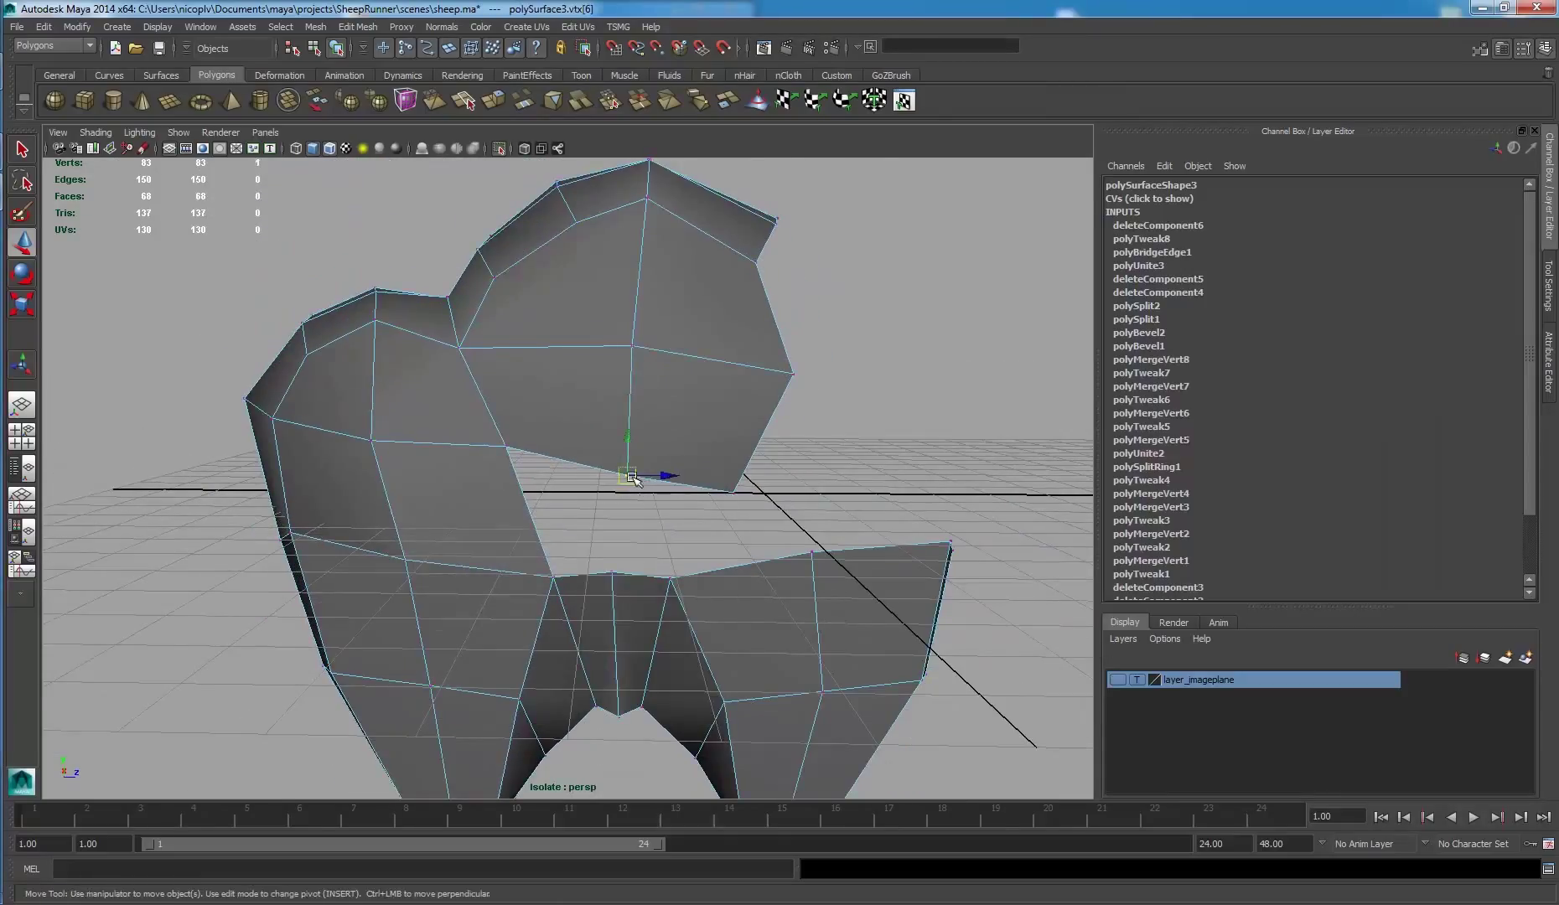
mouse_move(633, 477)
mouse_down()
mouse_move(686, 456)
mouse_move(651, 452)
mouse_up()
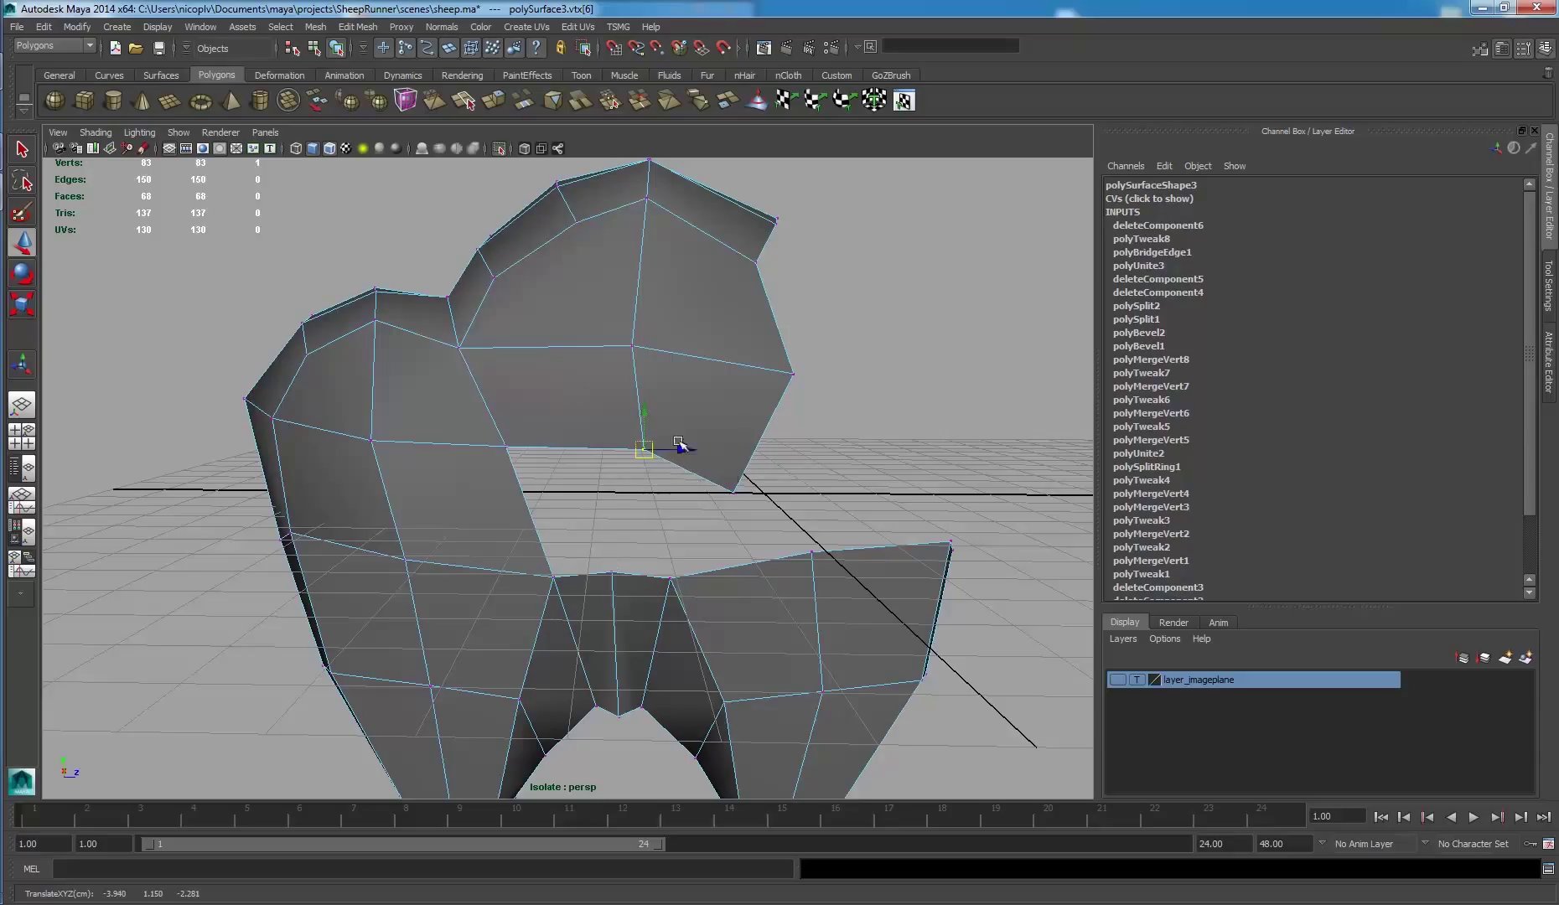
click(734, 491)
drag(735, 491, 792, 453)
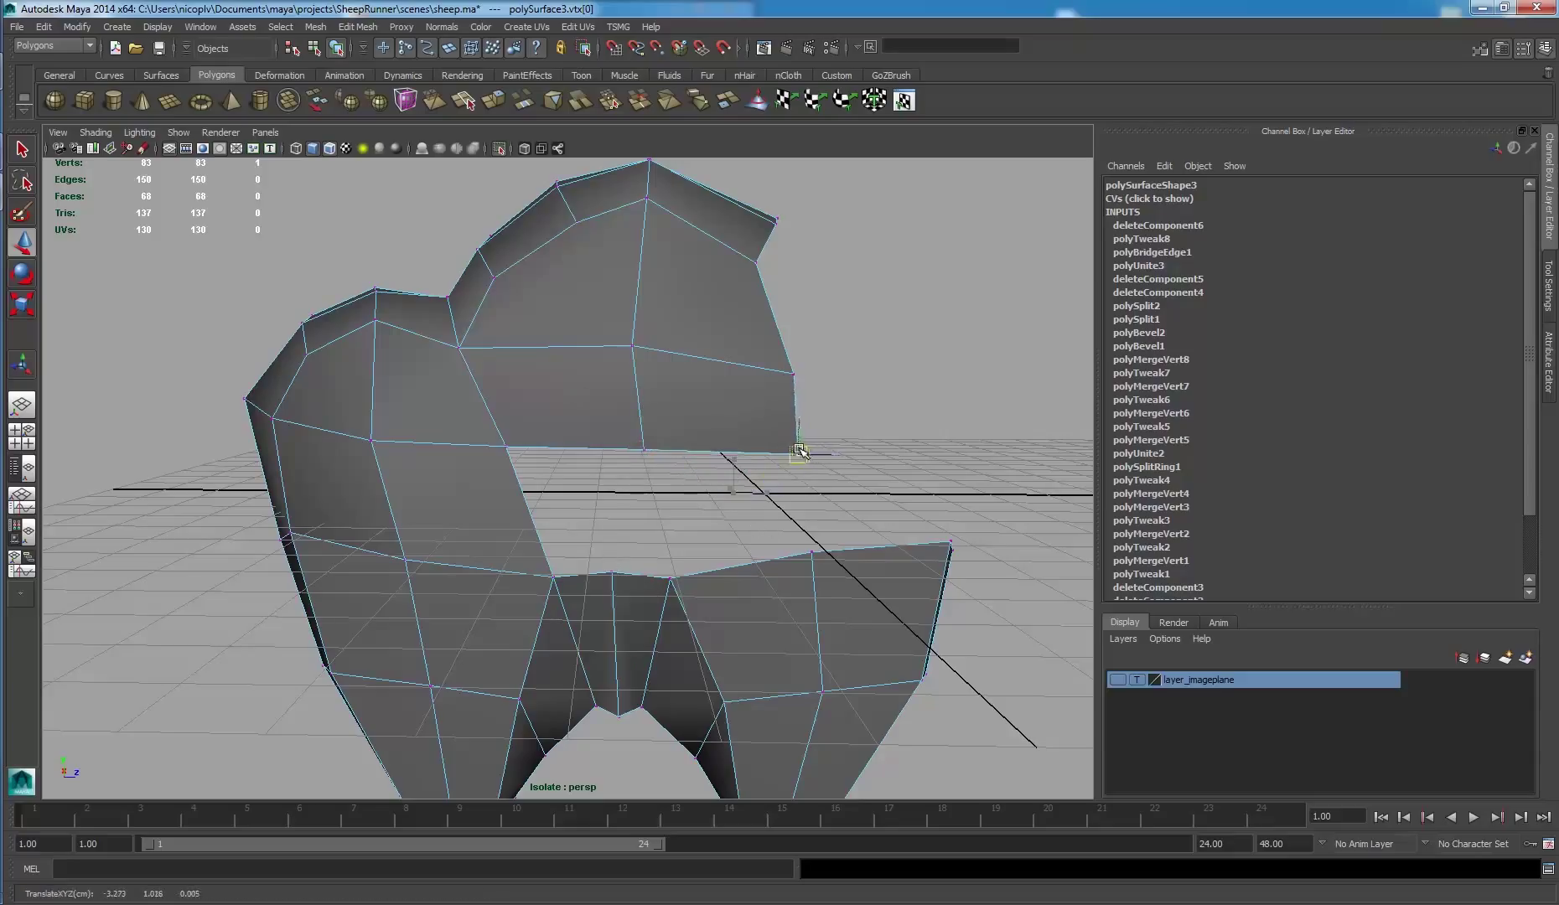
click(793, 372)
drag(793, 372, 788, 351)
click(793, 454)
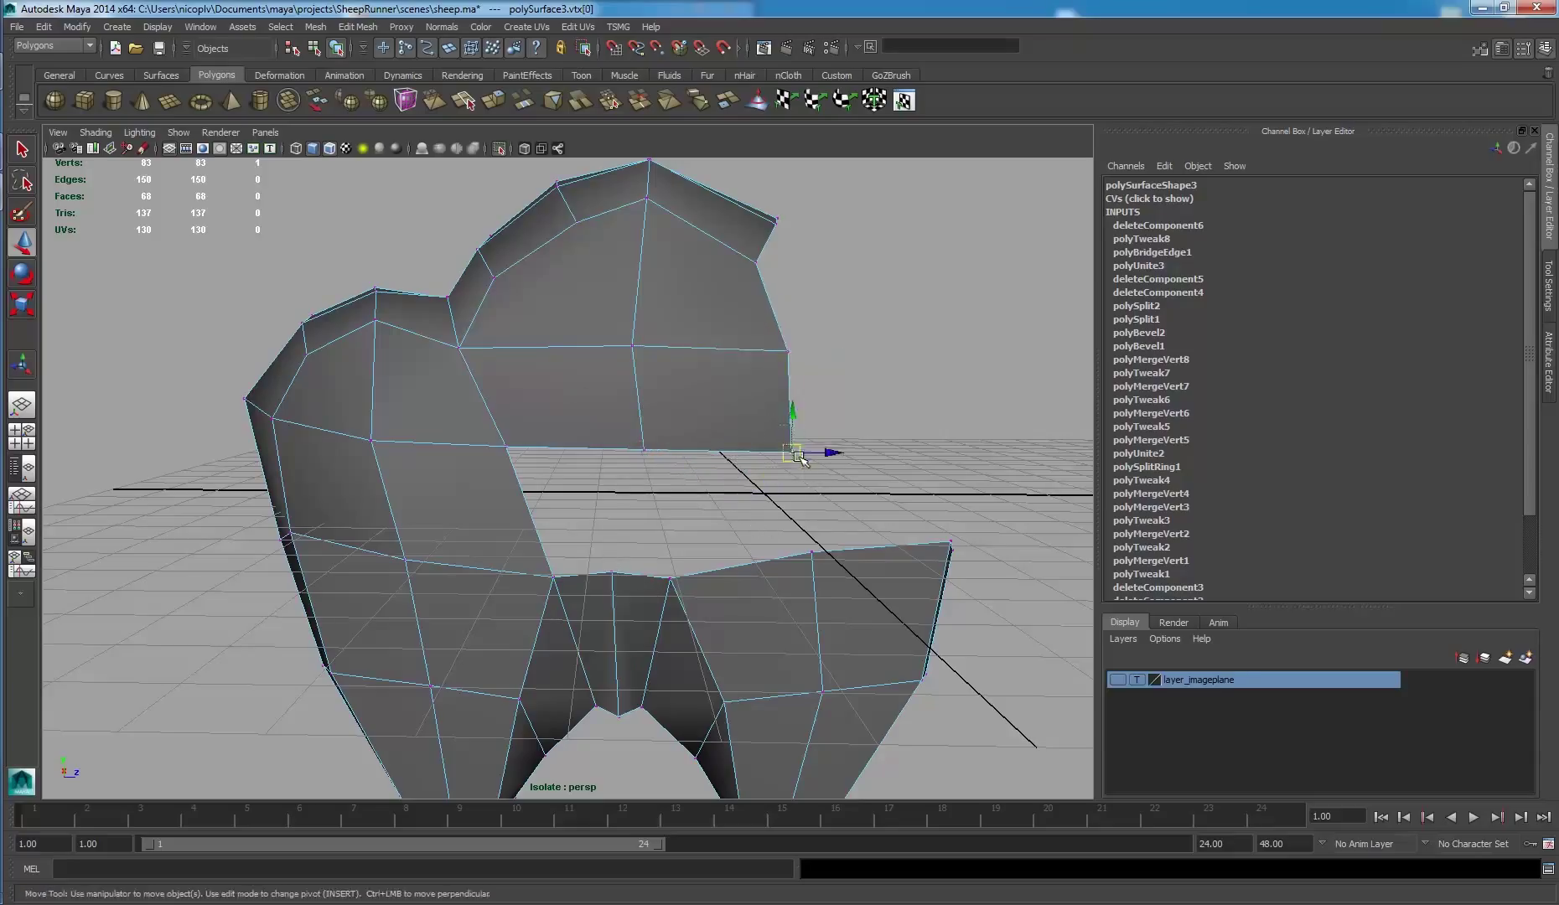
drag(806, 456, 815, 440)
click(789, 351)
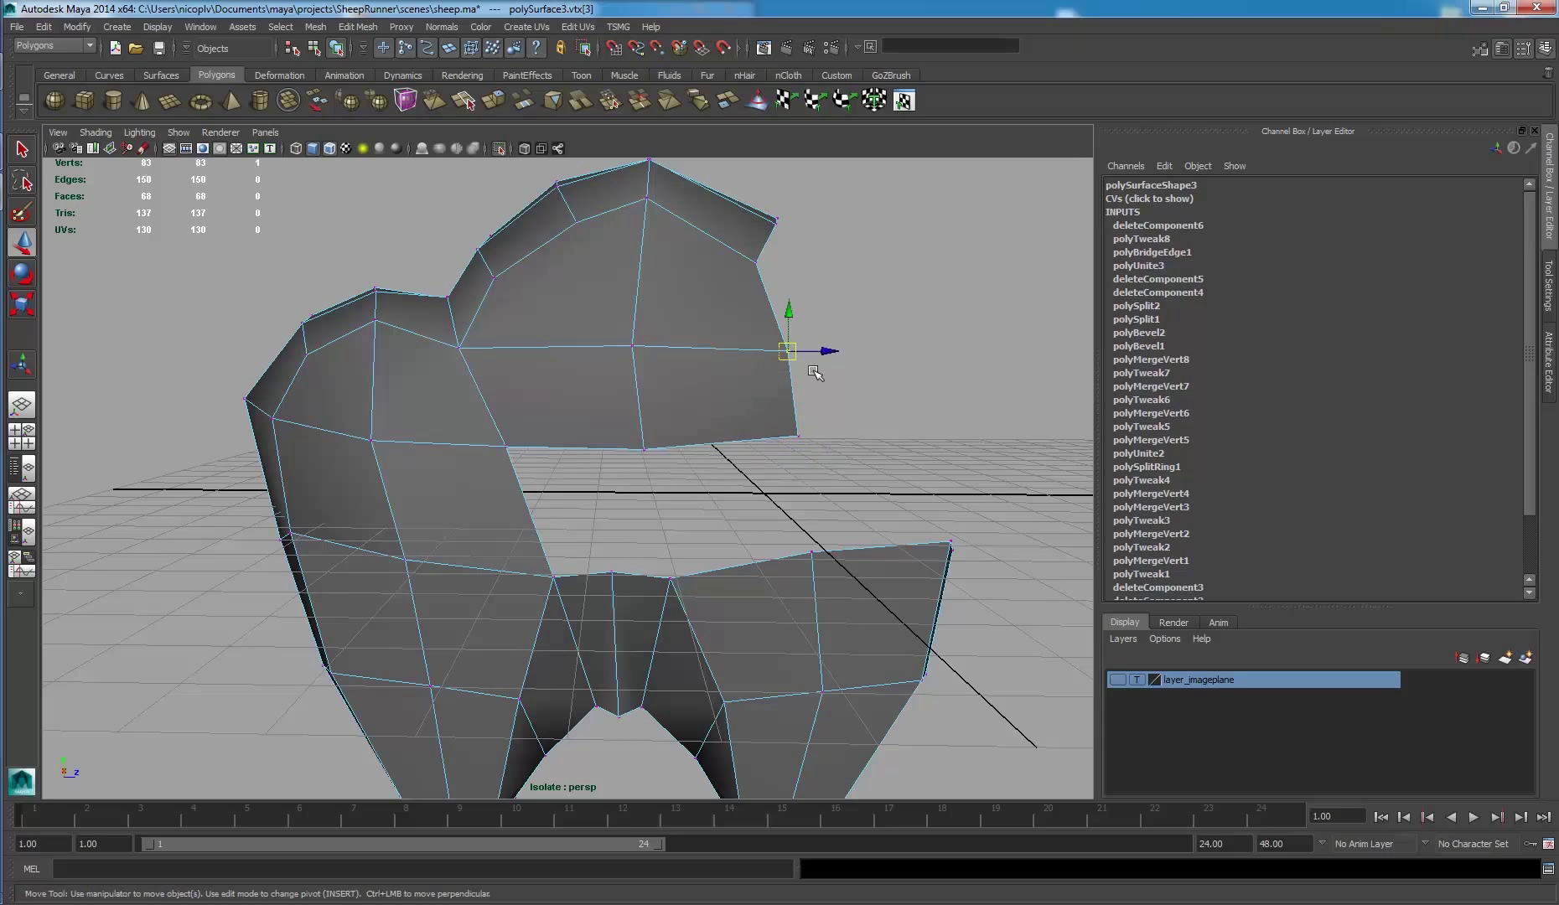
drag(796, 357, 792, 352)
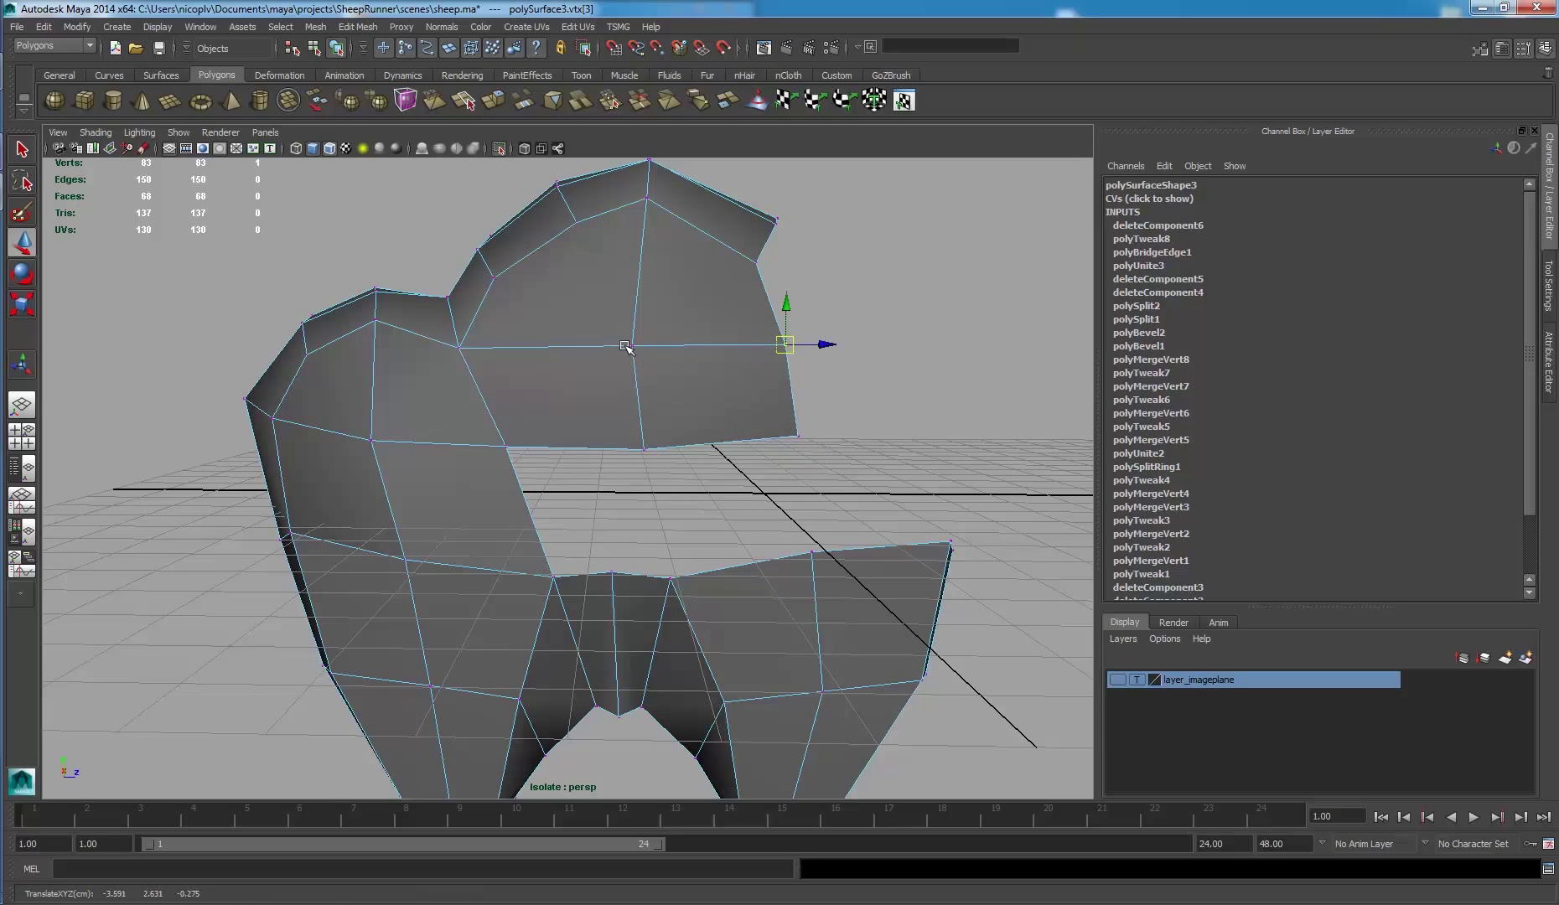
- Lower the flap's top vertex to tidy the hole's rim
click(626, 346)
mouse_move(629, 345)
alt+mouse_down()
mouse_move(639, 279)
mouse_move(662, 321)
alt+mouse_up()
click(658, 327)
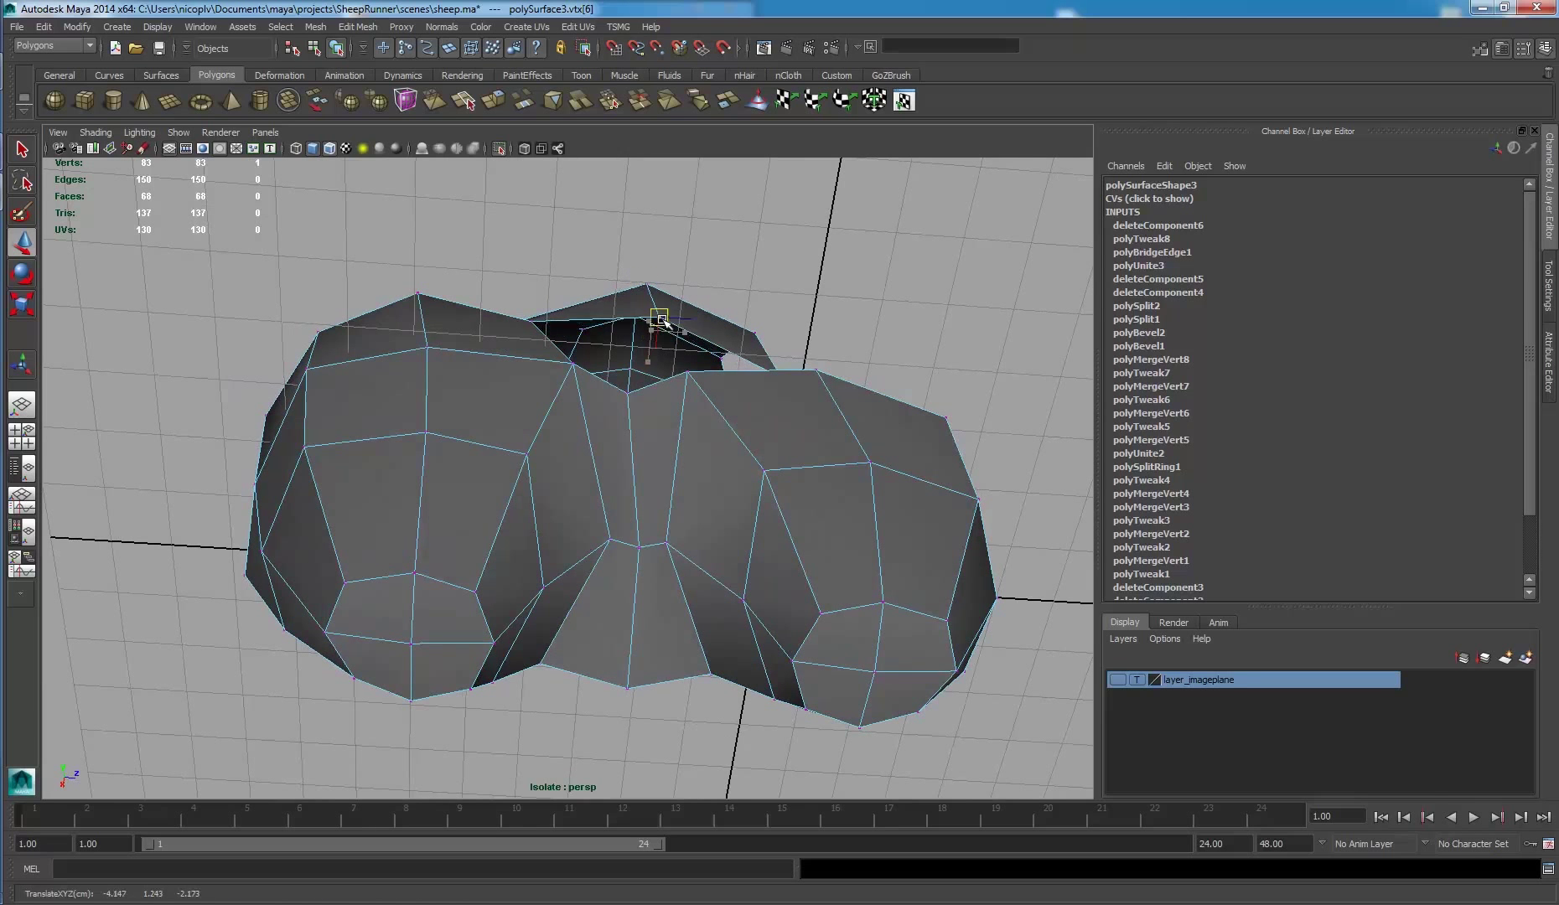
alt+drag(696, 244, 703, 352)
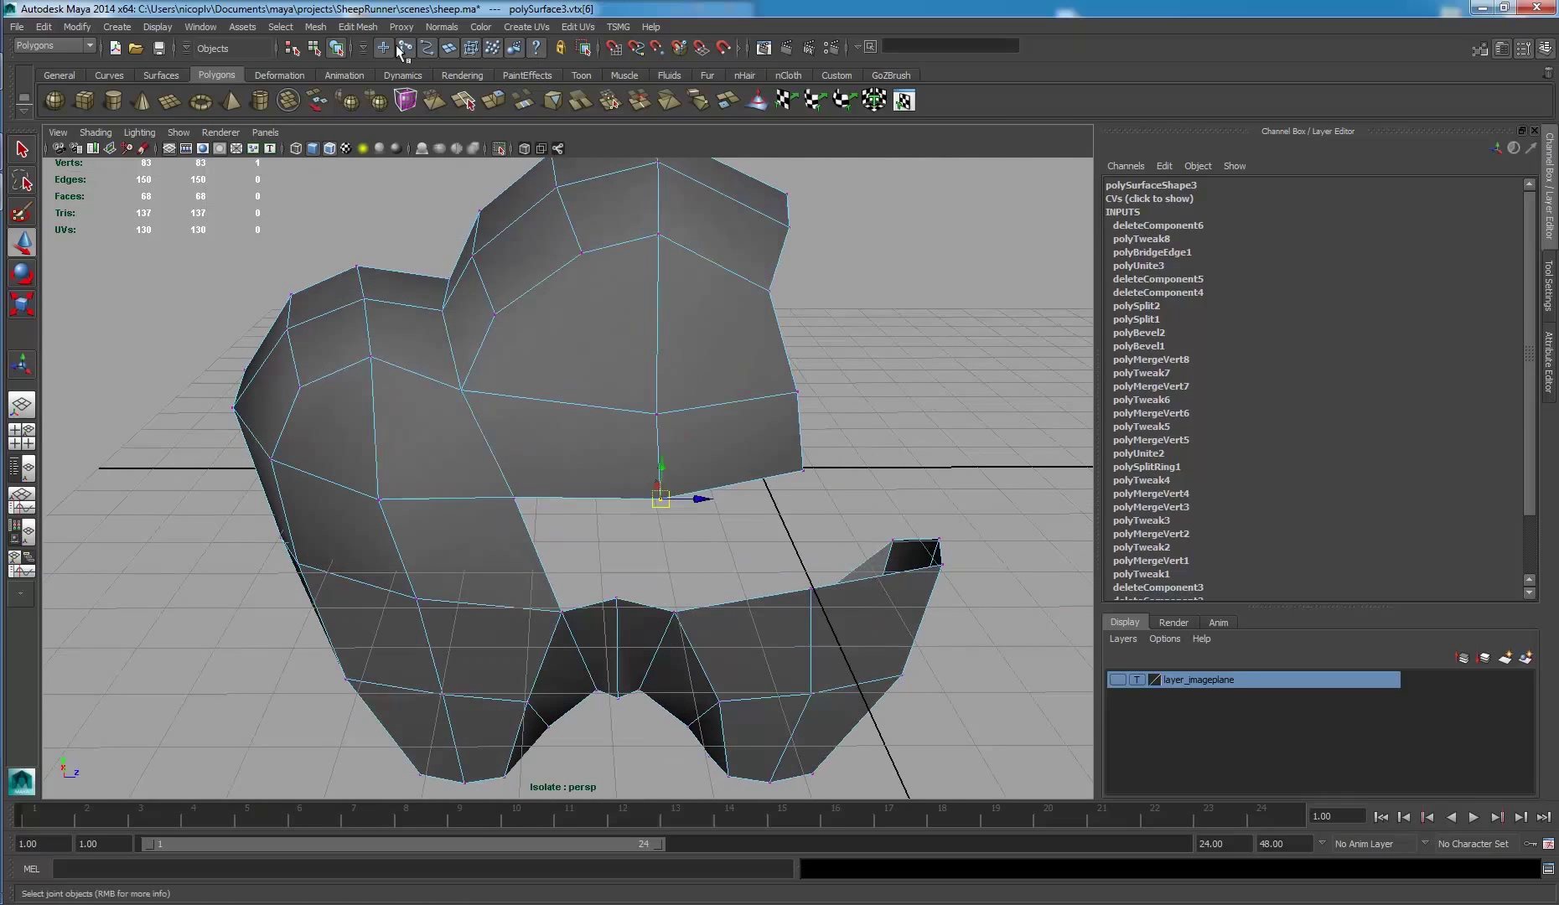
click(358, 26)
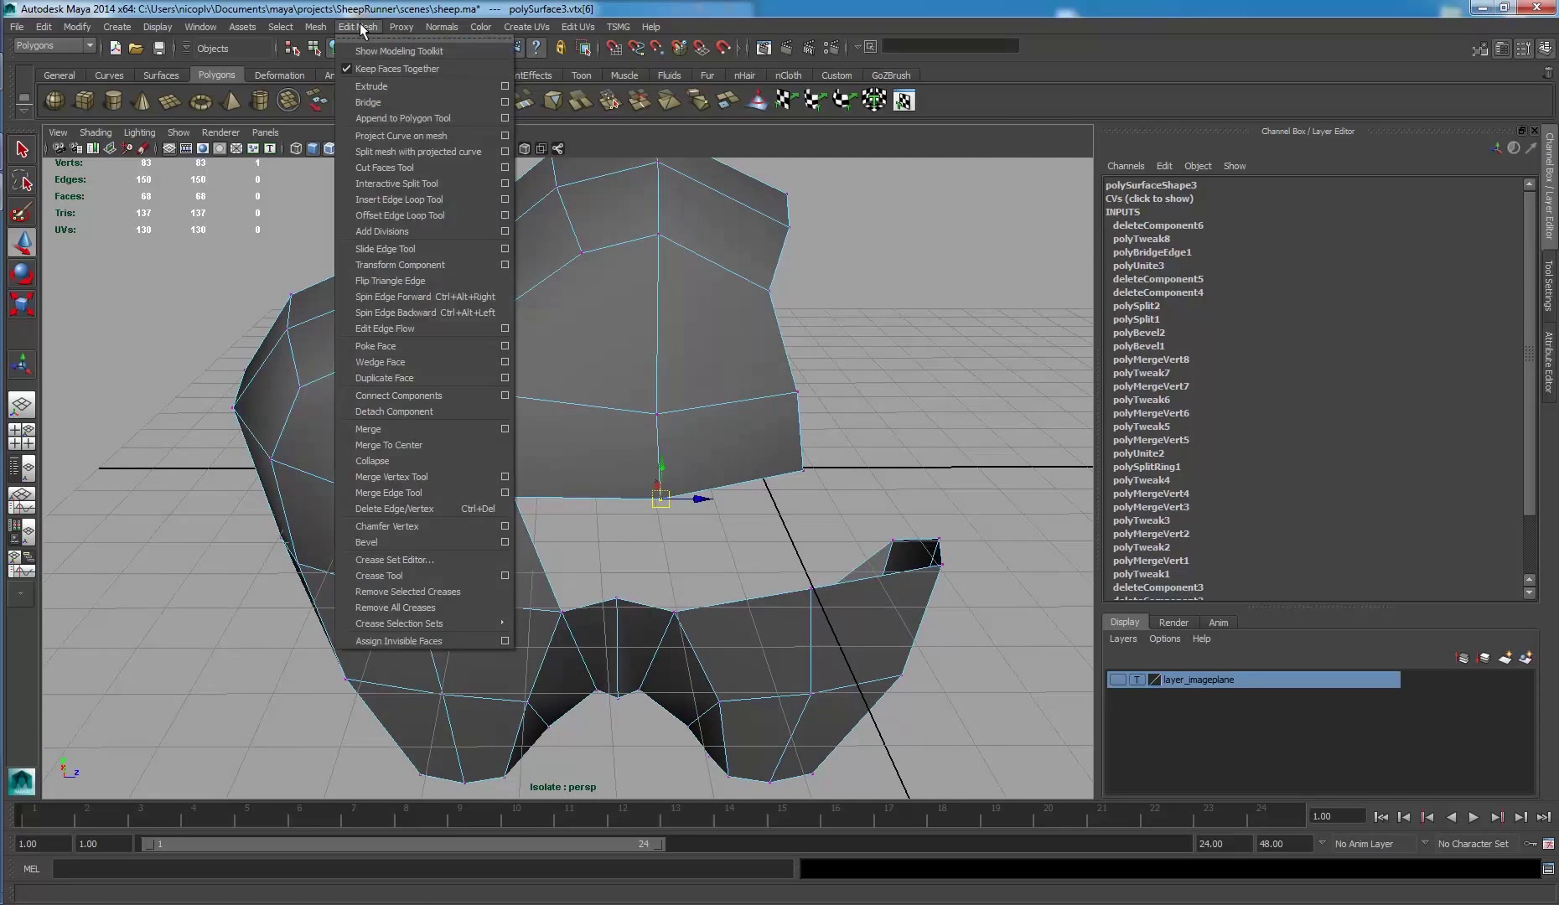
- Cut a new edge across the body's upper flap with the Interactive Split Tool
click(437, 184)
click(582, 253)
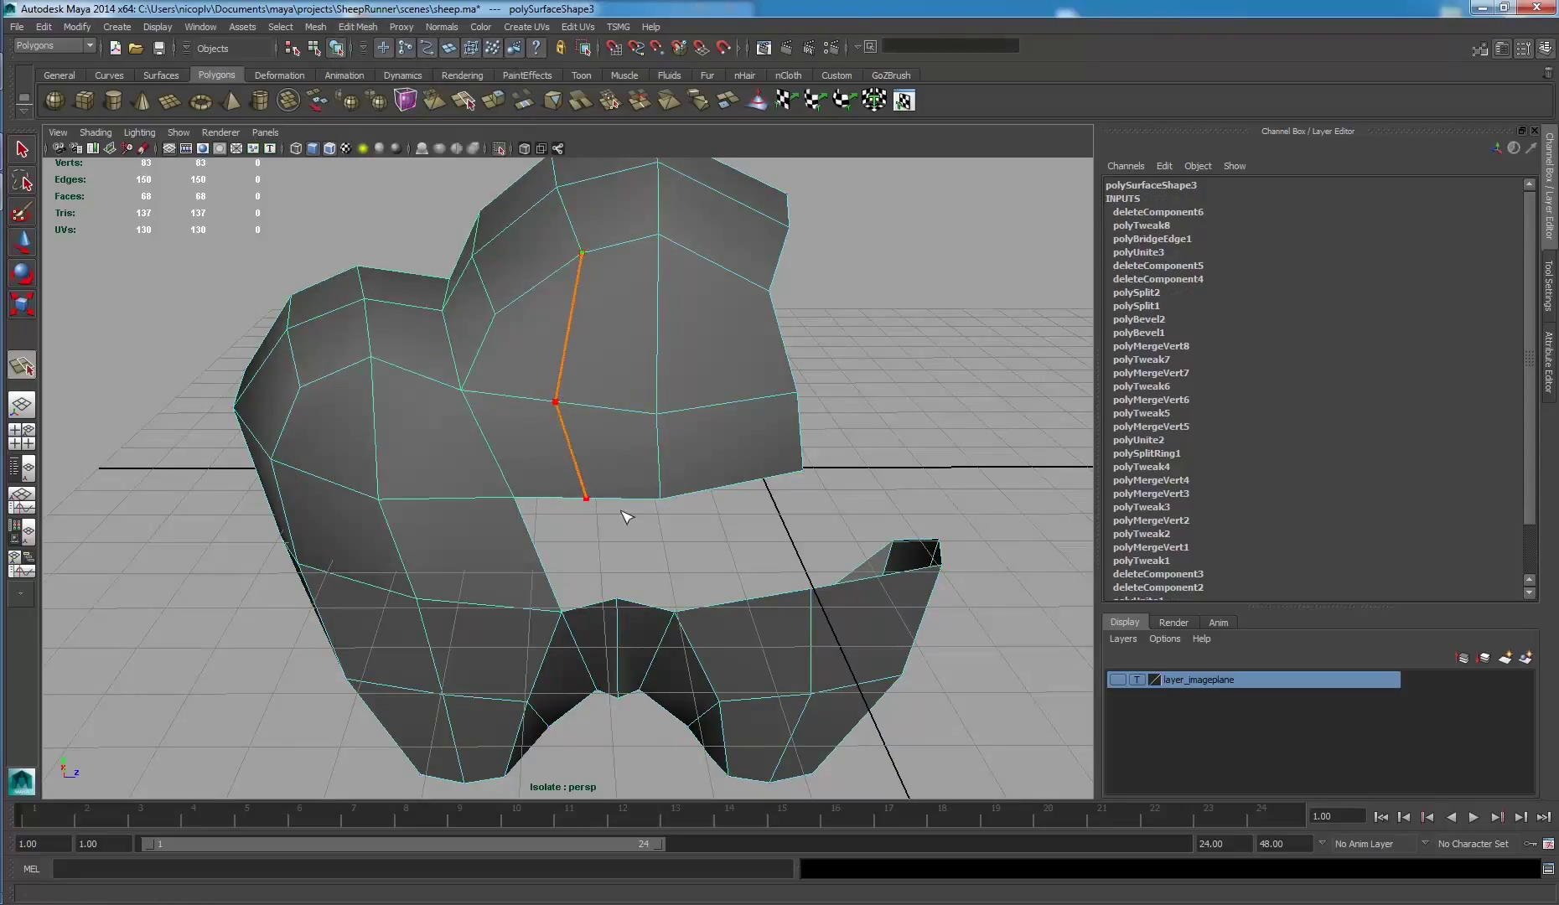
key(w)
mouse_move(619, 508)
alt+mouse_down()
mouse_move(595, 278)
mouse_move(586, 291)
alt+mouse_up()
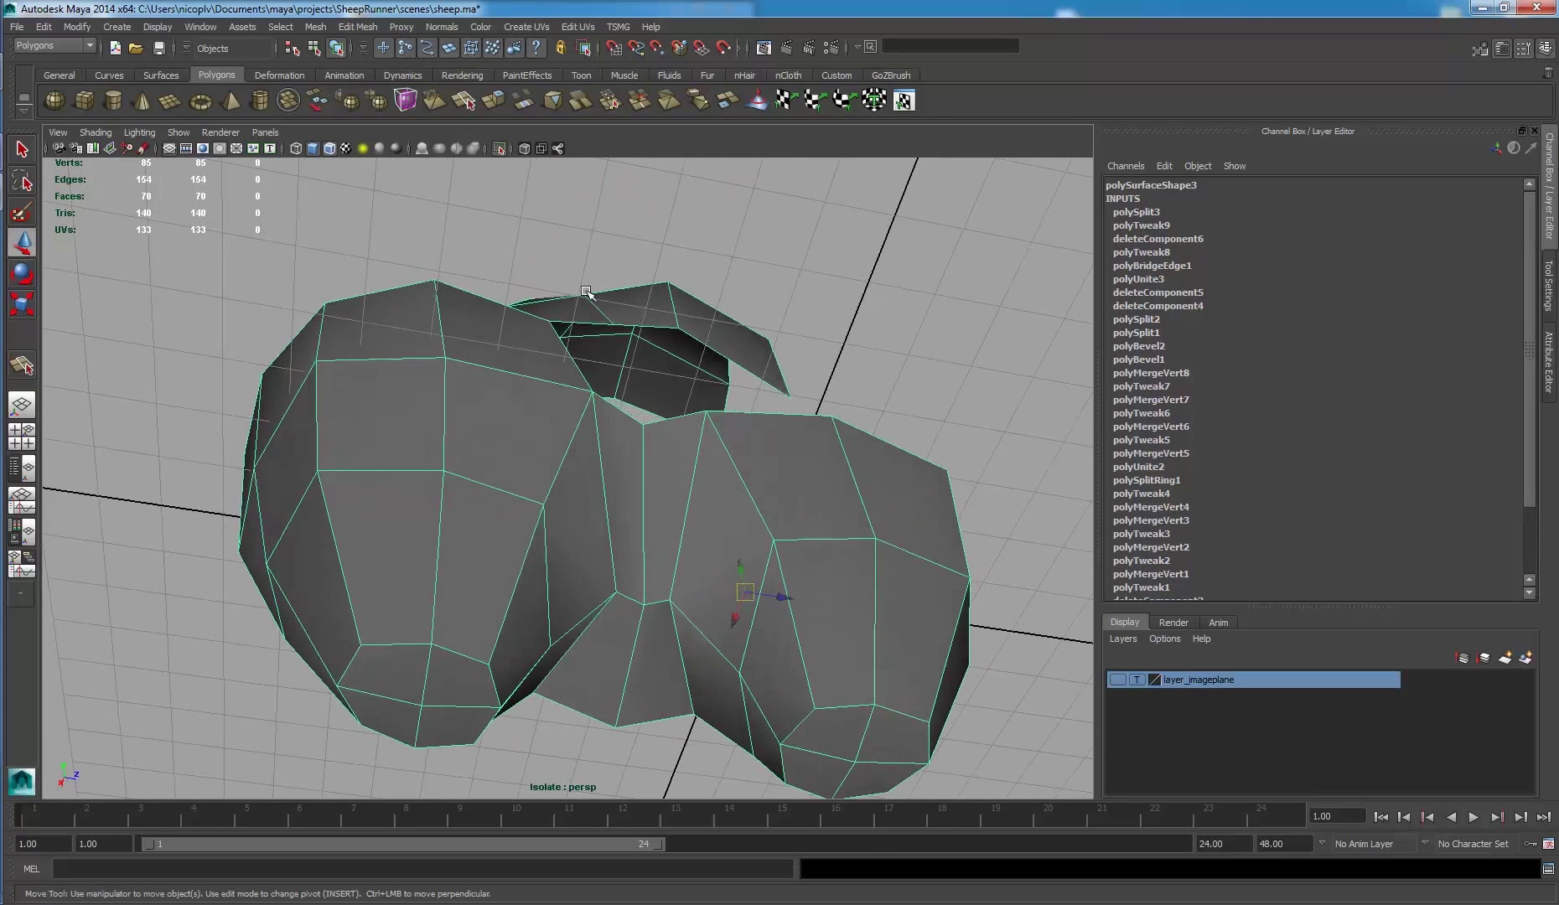
right_drag(587, 291, 575, 289)
- Raise the new vertex on the flap's top edge and select its neighbour
click(590, 295)
drag(589, 293, 594, 279)
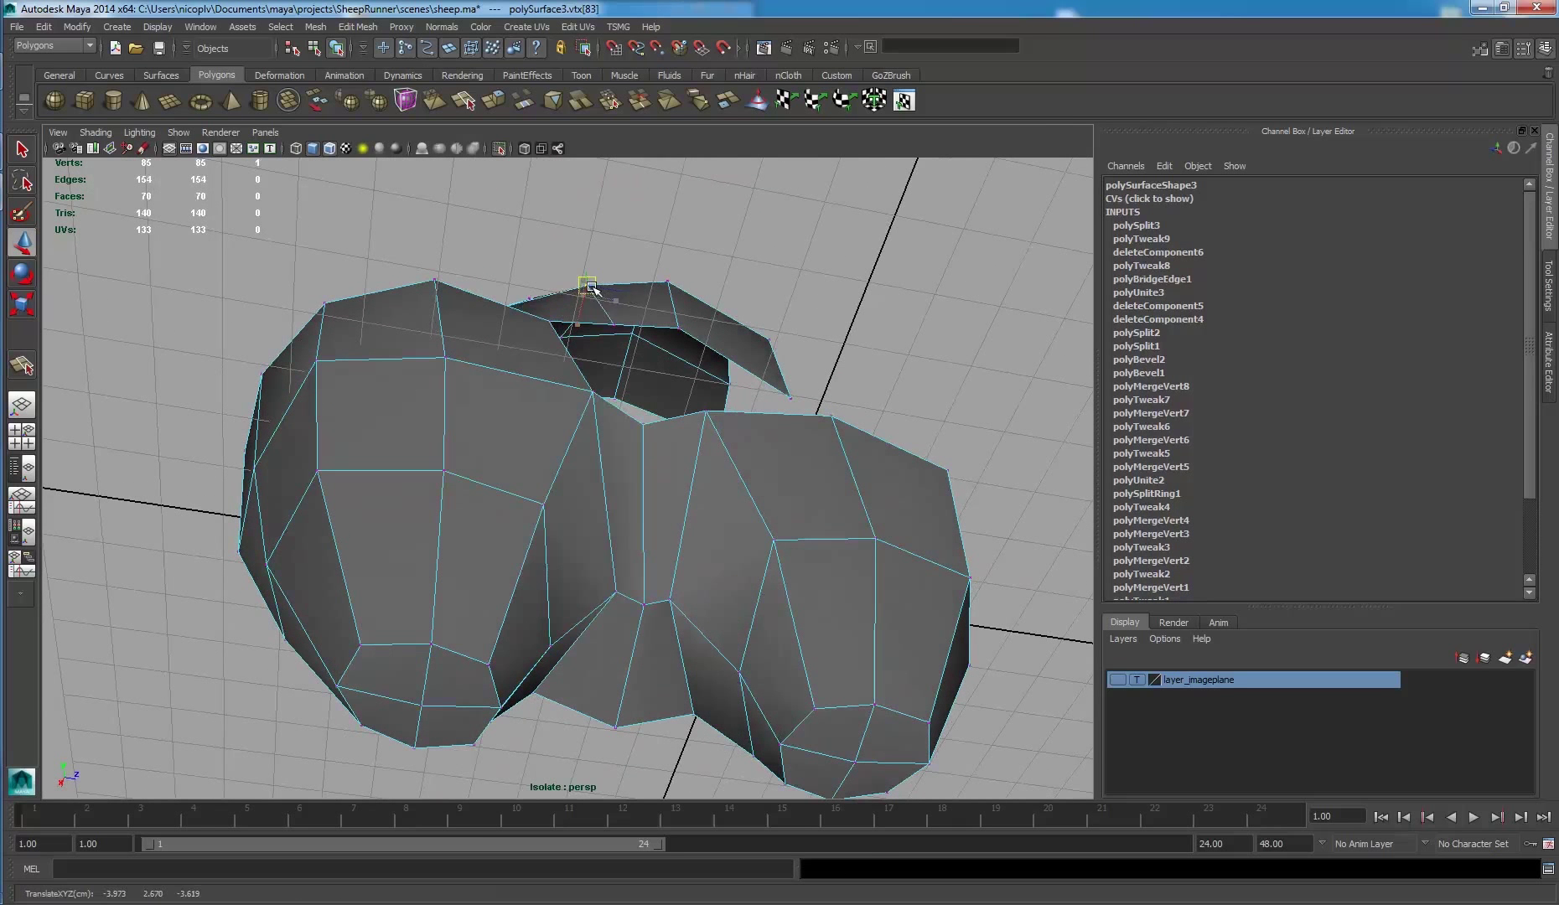
click(617, 325)
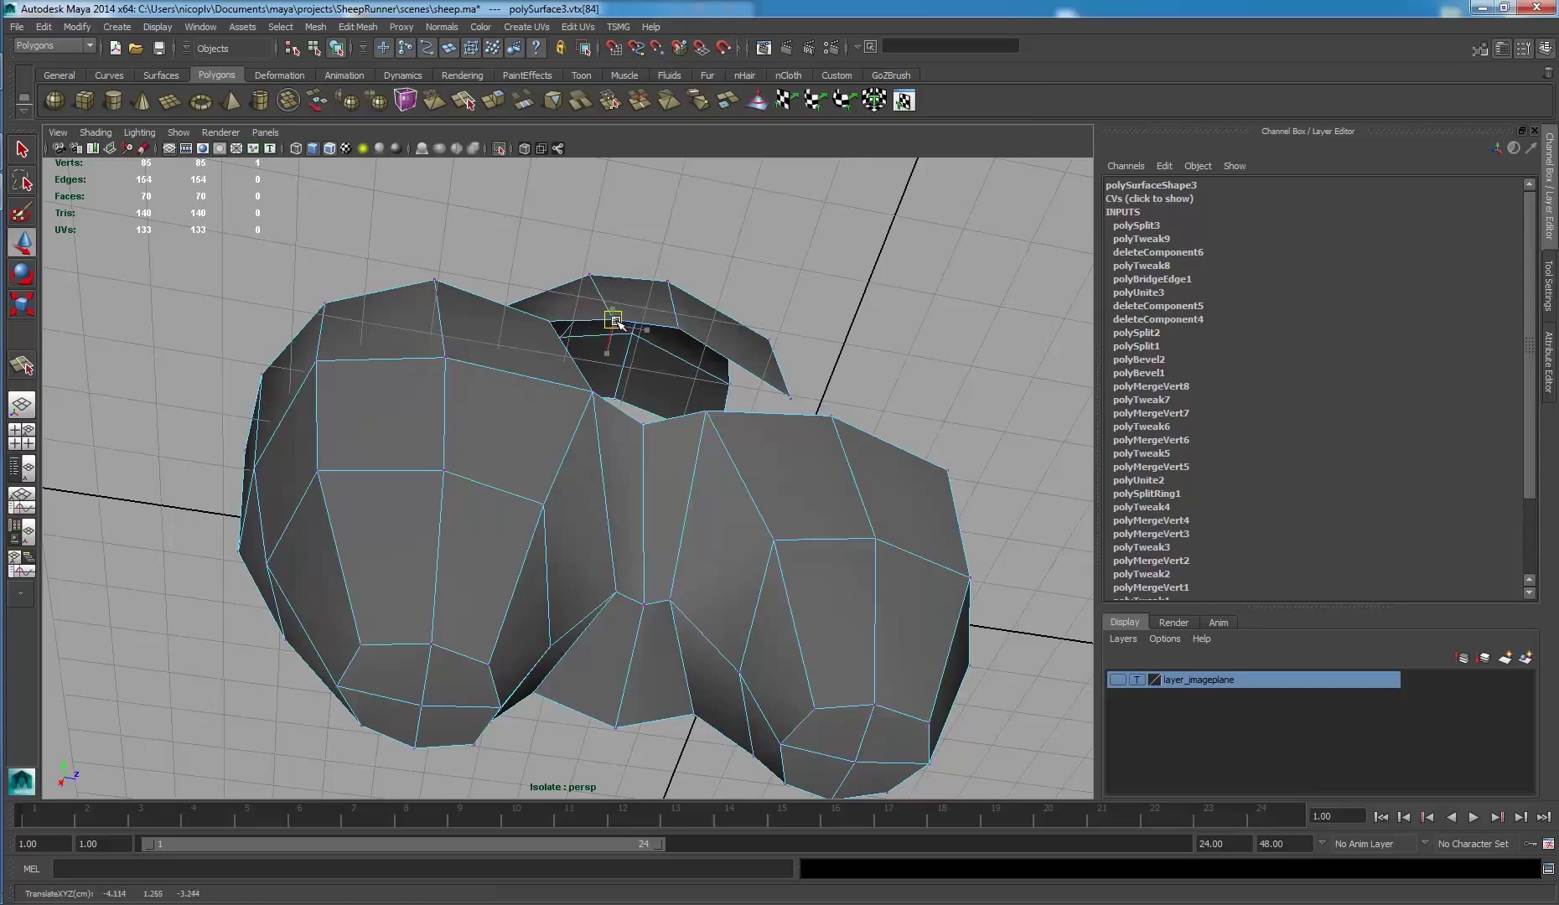
mouse_move(610, 322)
alt+mouse_down()
mouse_move(856, 511)
mouse_move(968, 469)
alt+mouse_up()
alt+drag(776, 285, 702, 240)
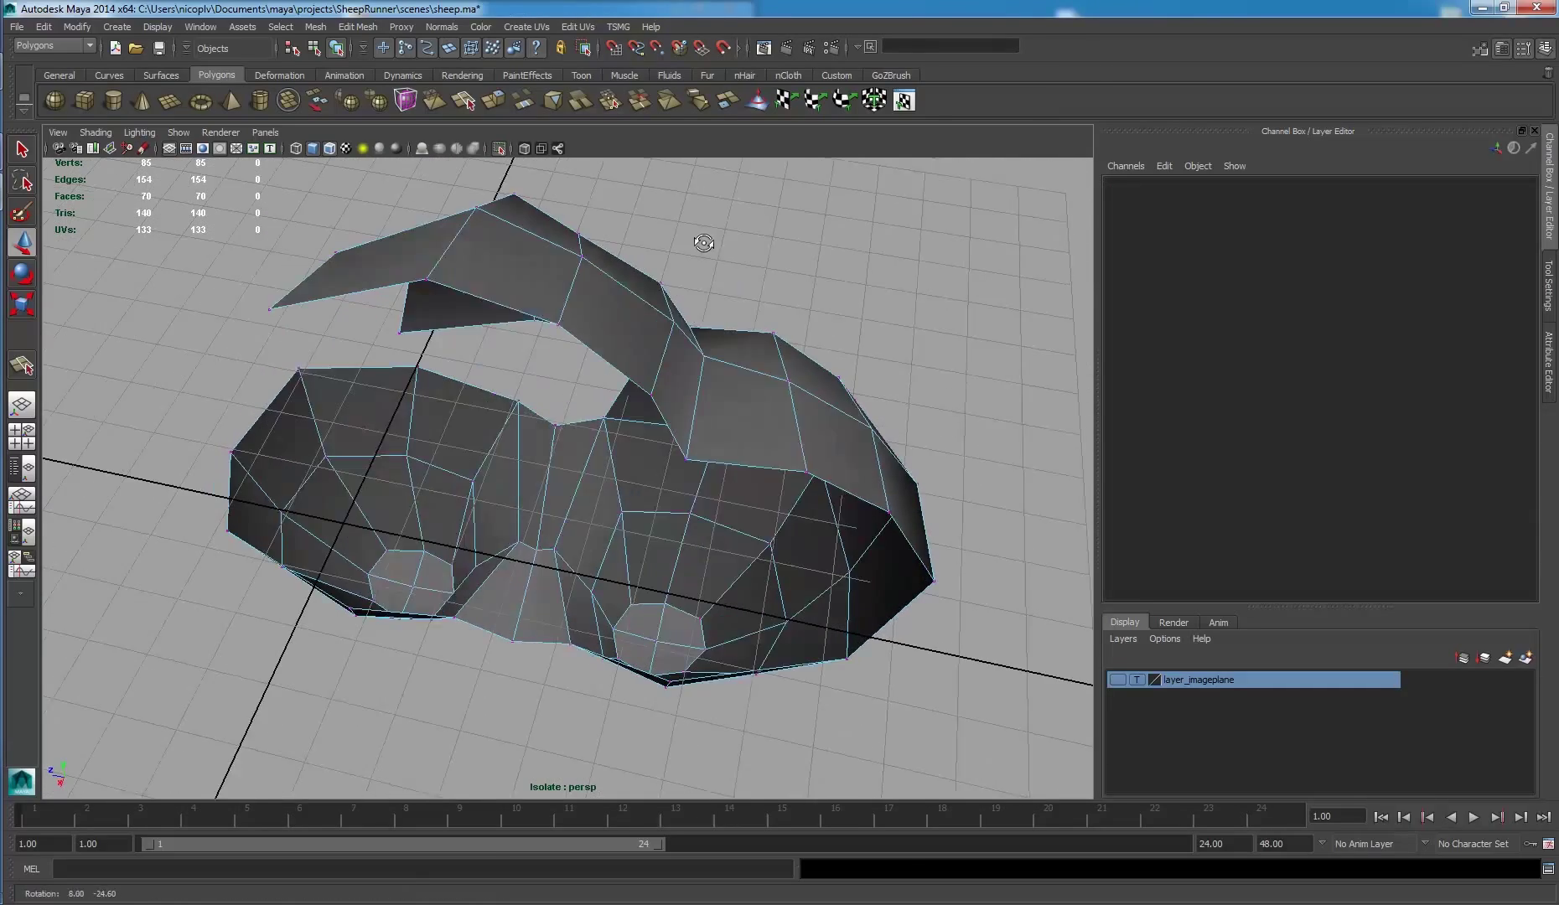
- Reposition further flap vertices, pulling the front corner vertex down and left
click(581, 223)
mouse_move(581, 223)
mouse_down()
mouse_move(593, 215)
mouse_move(695, 309)
mouse_move(693, 341)
mouse_move(650, 323)
mouse_up()
click(518, 185)
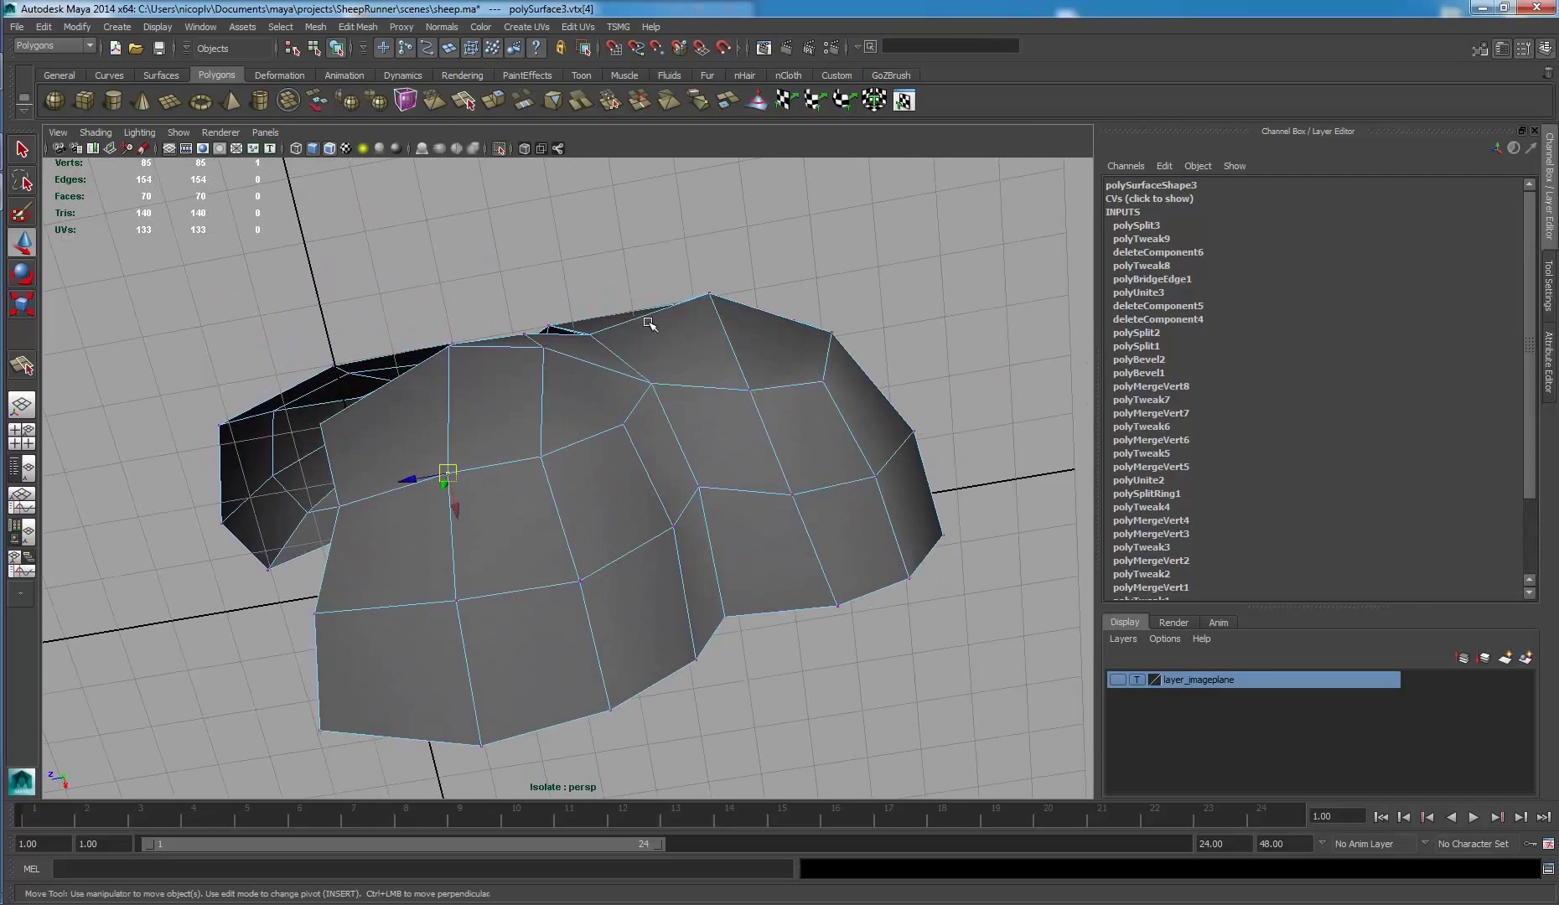
click(448, 348)
middle_drag(442, 351, 545, 348)
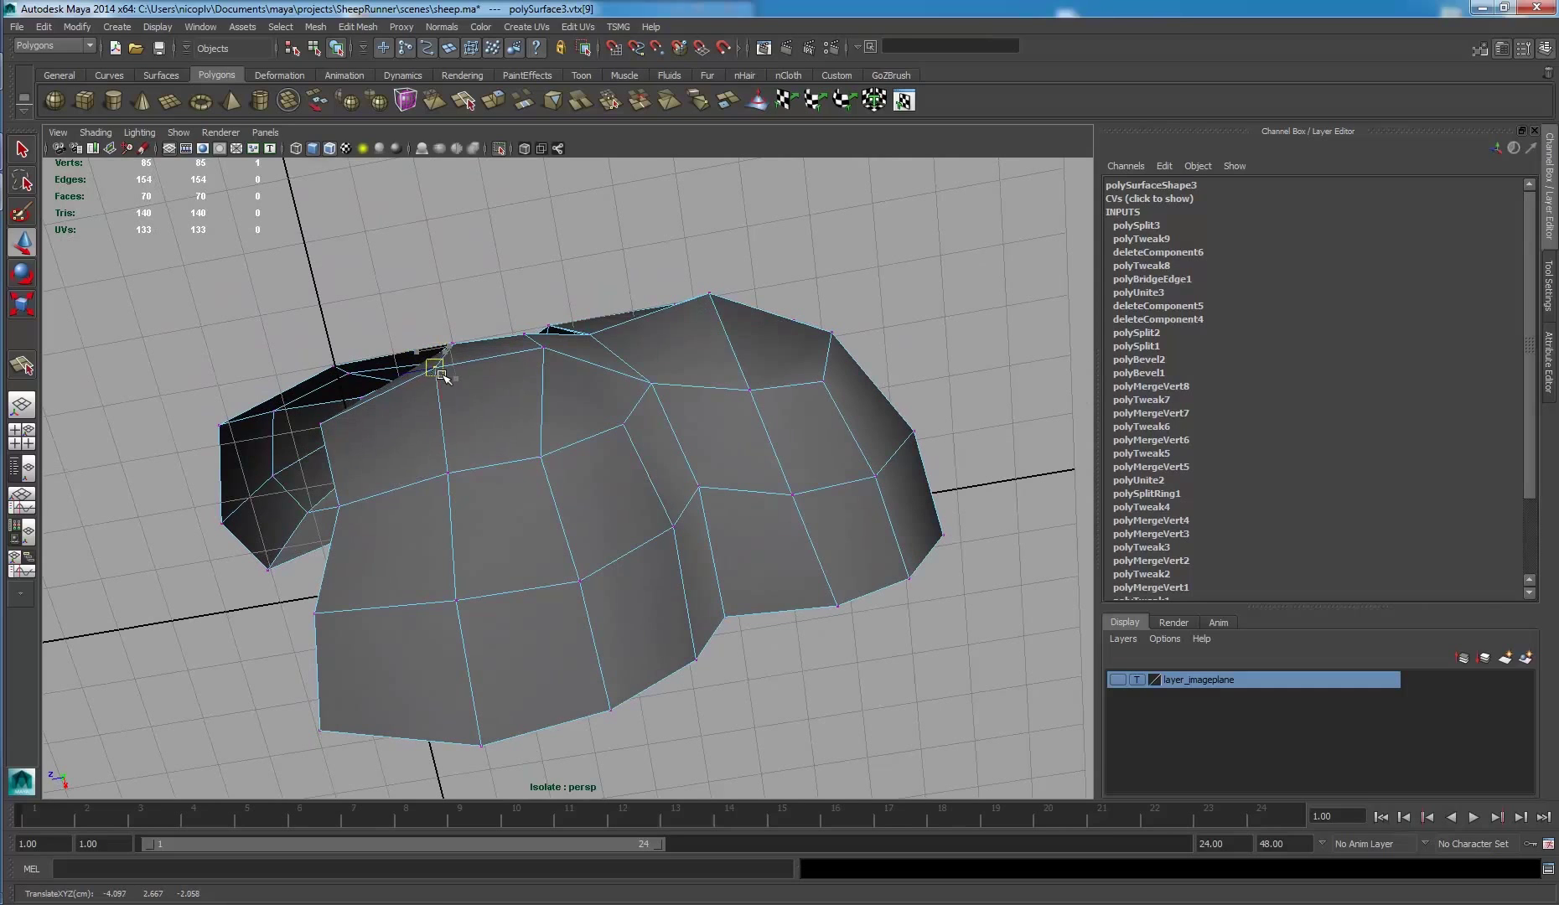
mouse_move(445, 411)
alt+mouse_down()
mouse_move(752, 306)
mouse_move(691, 376)
mouse_move(668, 366)
mouse_move(636, 226)
mouse_move(660, 232)
mouse_move(717, 317)
mouse_move(849, 306)
mouse_move(707, 290)
mouse_move(720, 349)
mouse_move(620, 272)
mouse_move(580, 281)
alt+mouse_up()
- Bridge the upper flap's border edges to the lower body's border edges
click(491, 296)
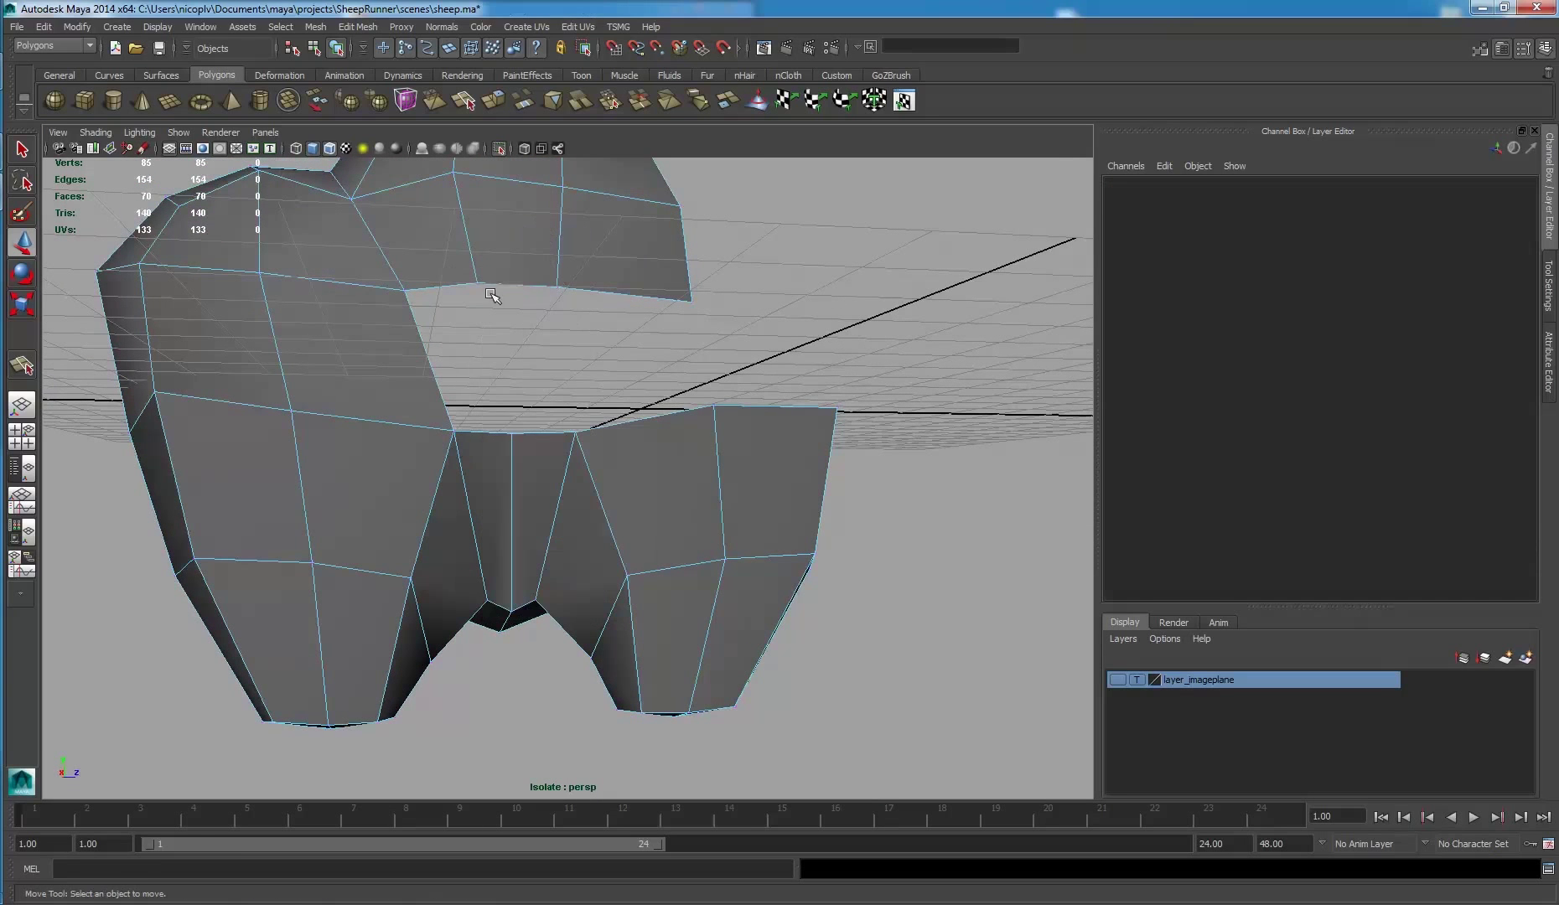
click(451, 285)
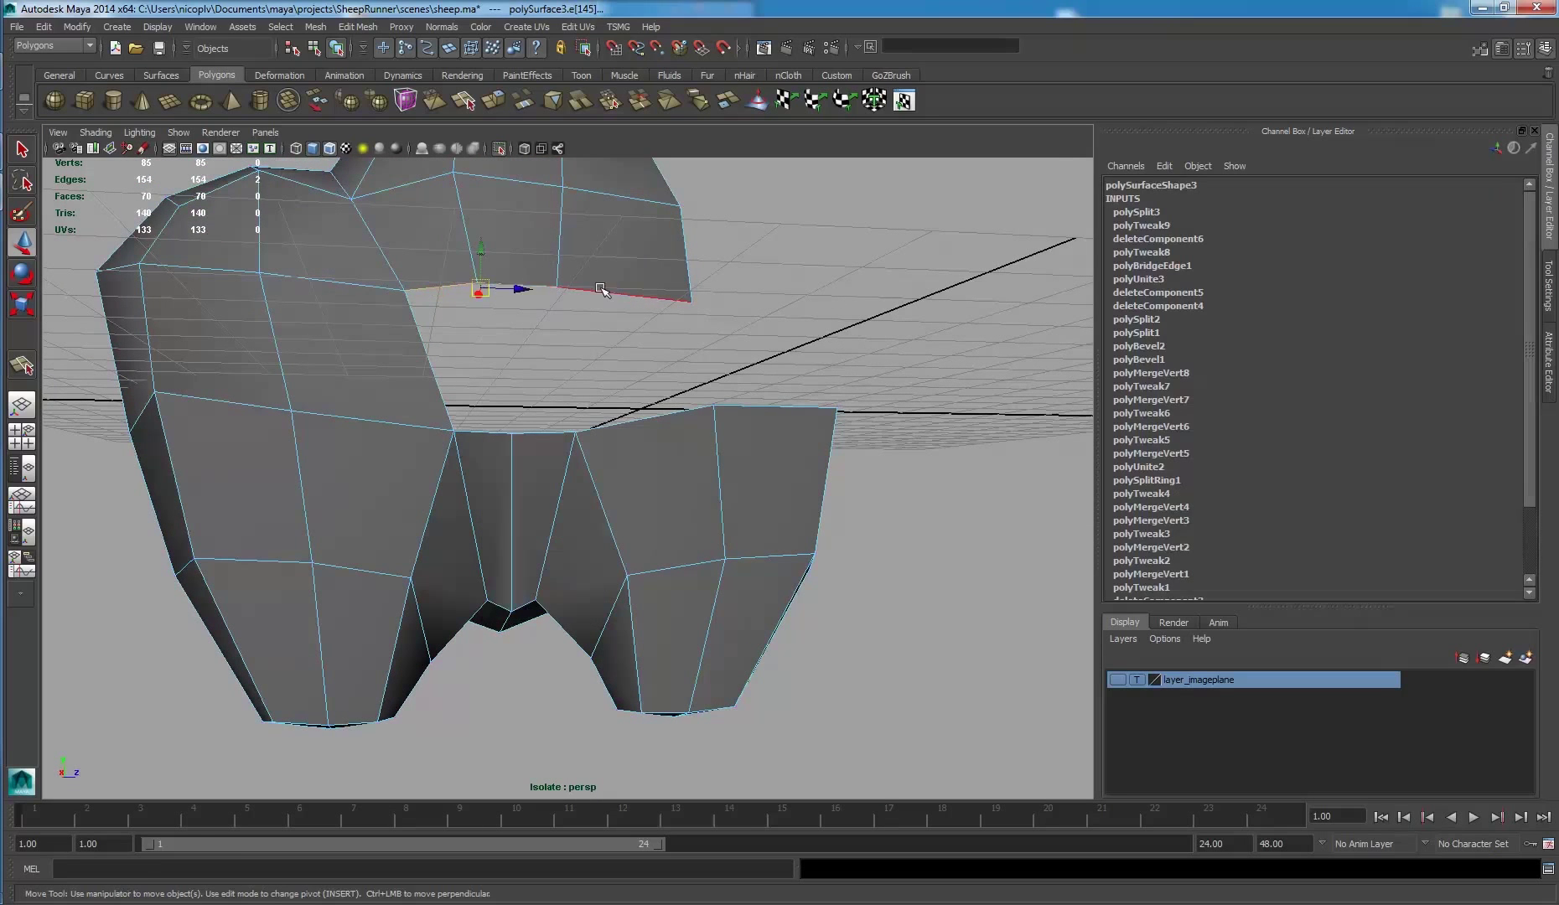
shift+click(541, 420)
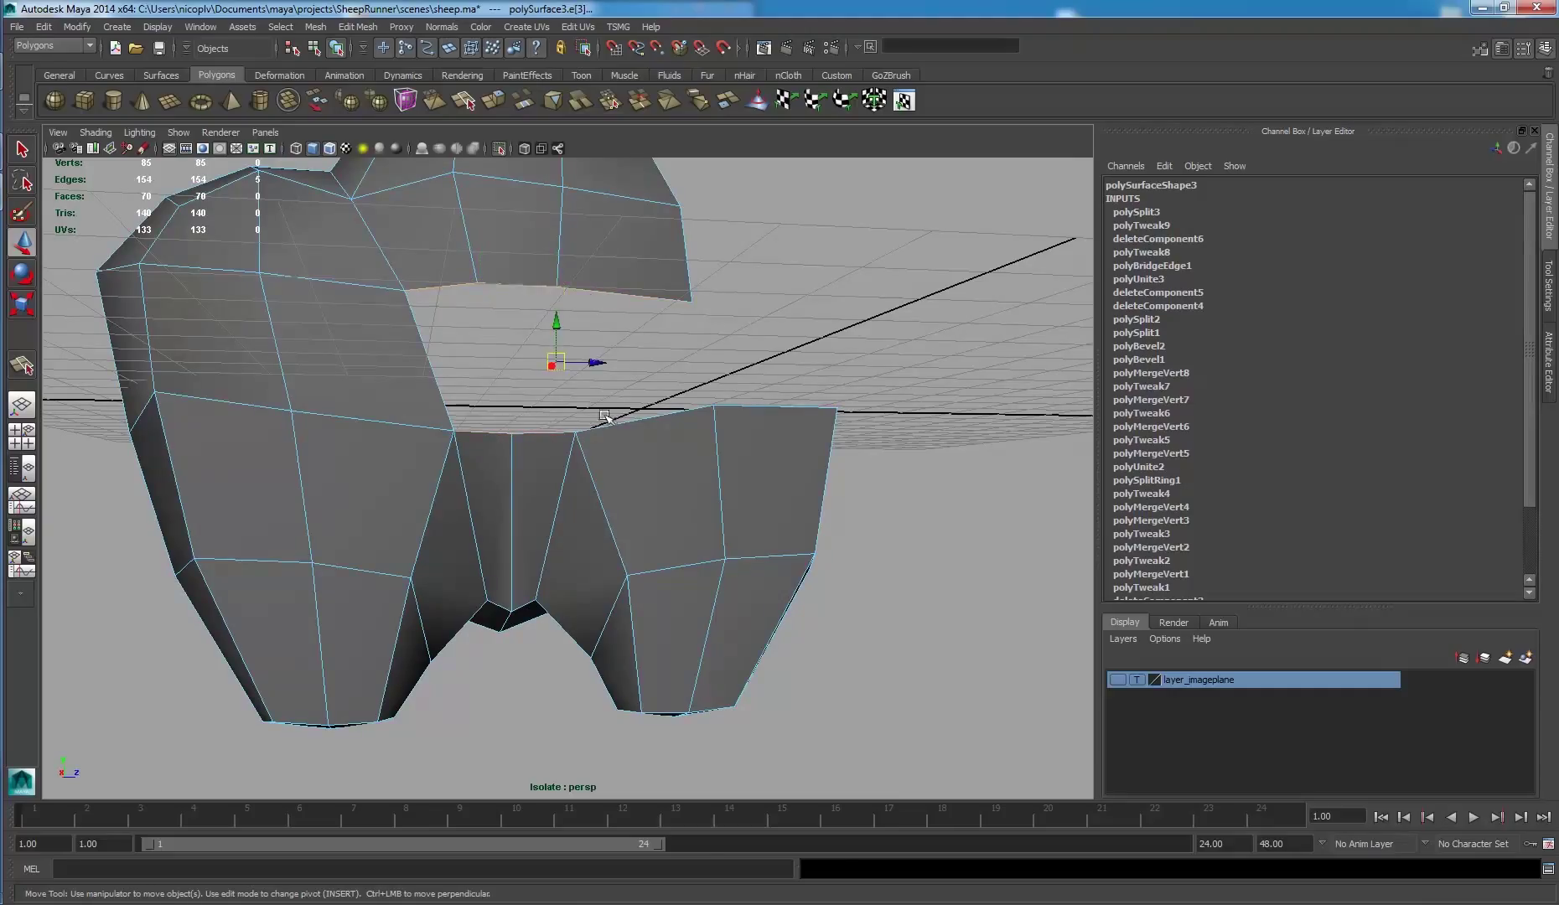
mouse_move(683, 427)
shift+right_down()
mouse_move(662, 585)
mouse_move(740, 584)
shift+right_up()
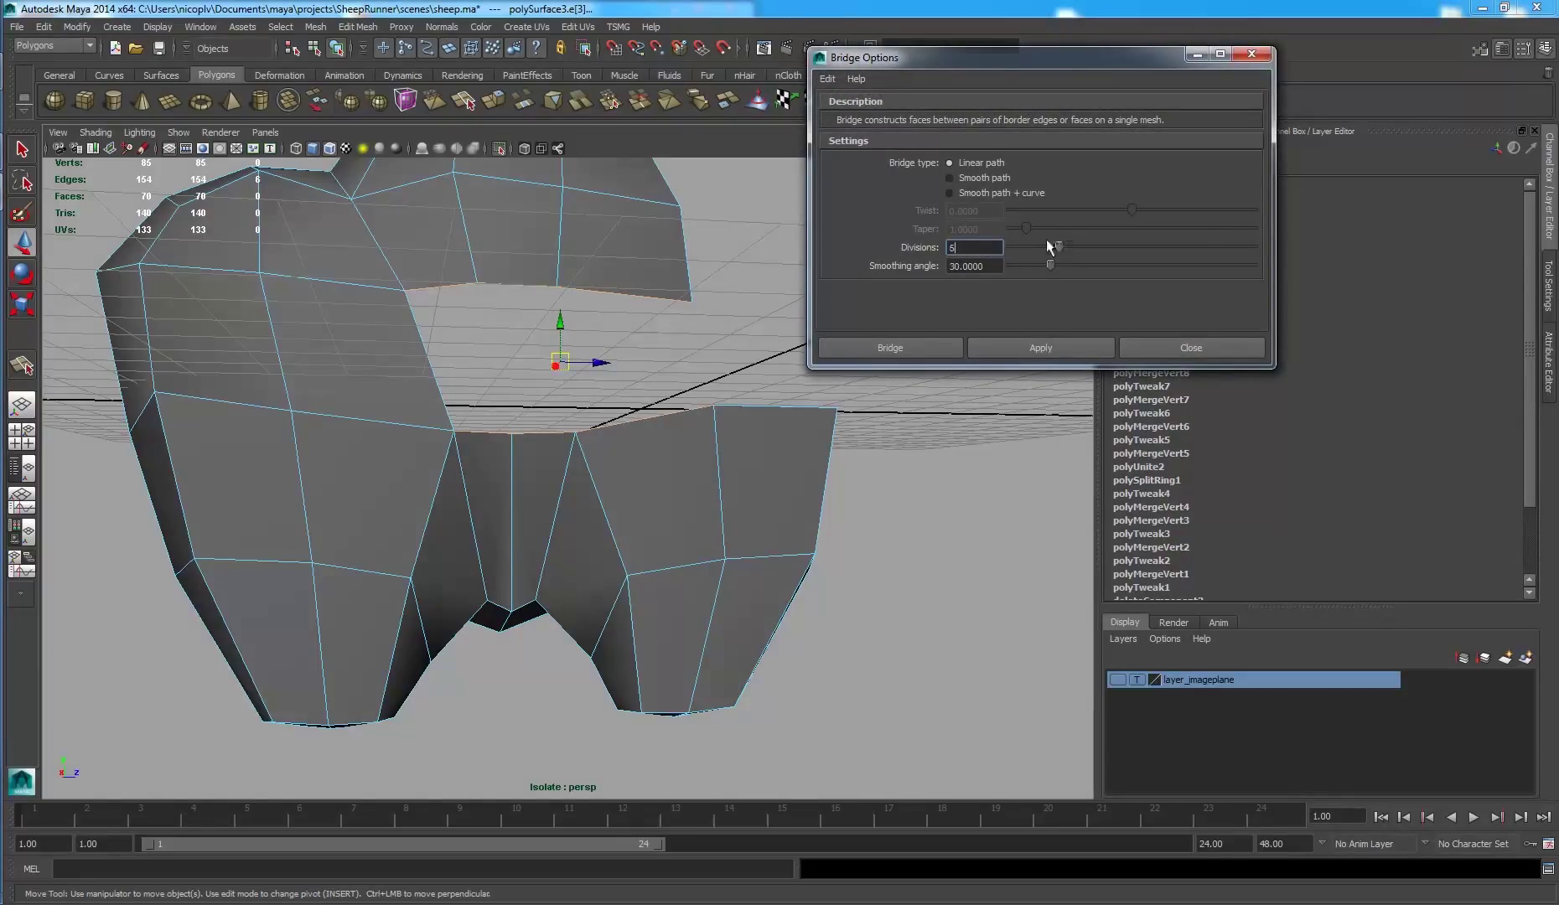
click(911, 351)
mouse_move(696, 366)
alt+mouse_down()
mouse_move(504, 338)
mouse_move(573, 393)
mouse_move(665, 348)
alt+mouse_up()
- Return to vertex mode and select a vertex on the bridged side
key(F8)
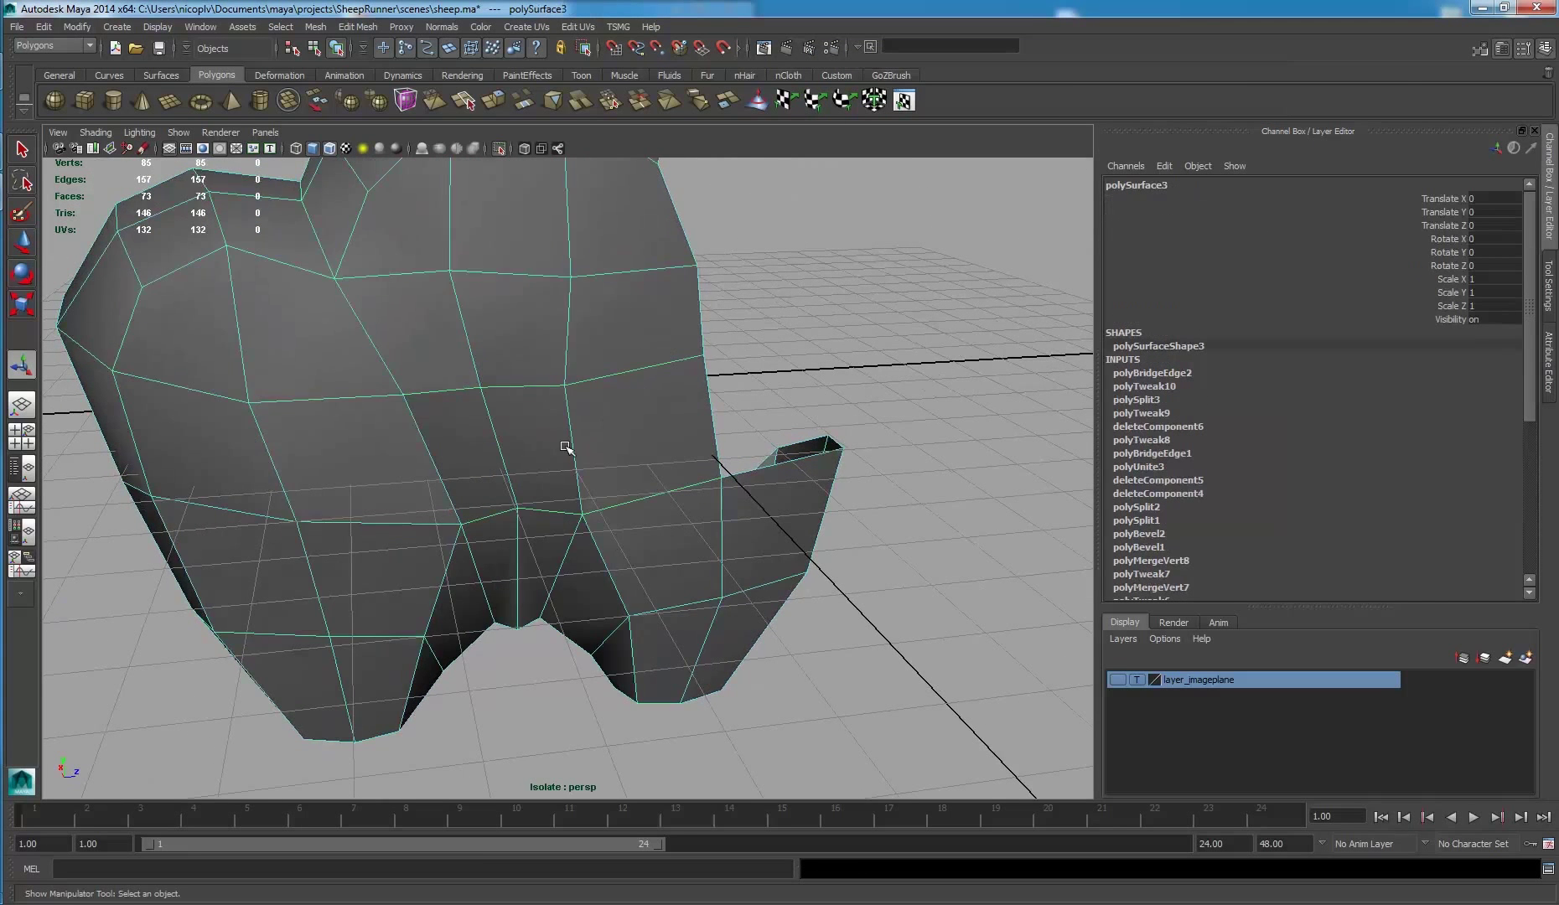
alt+drag(568, 445, 411, 393)
right_click(409, 413)
click(339, 410)
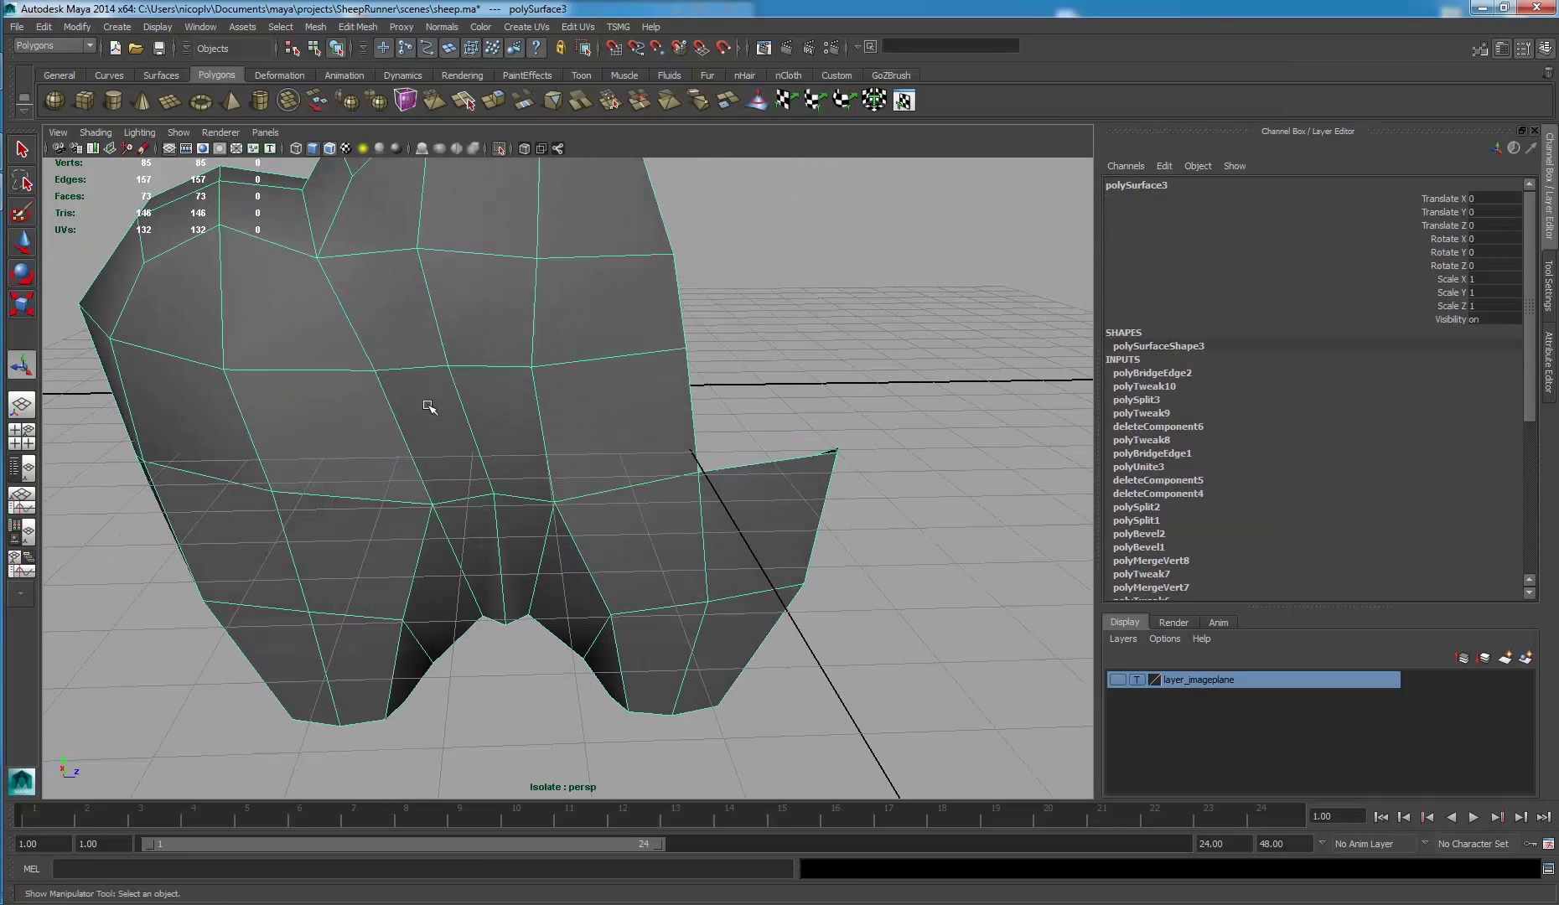
click(373, 371)
- Pull the bridged-side vertices and the body's top vertex into a smoother shape
key(w)
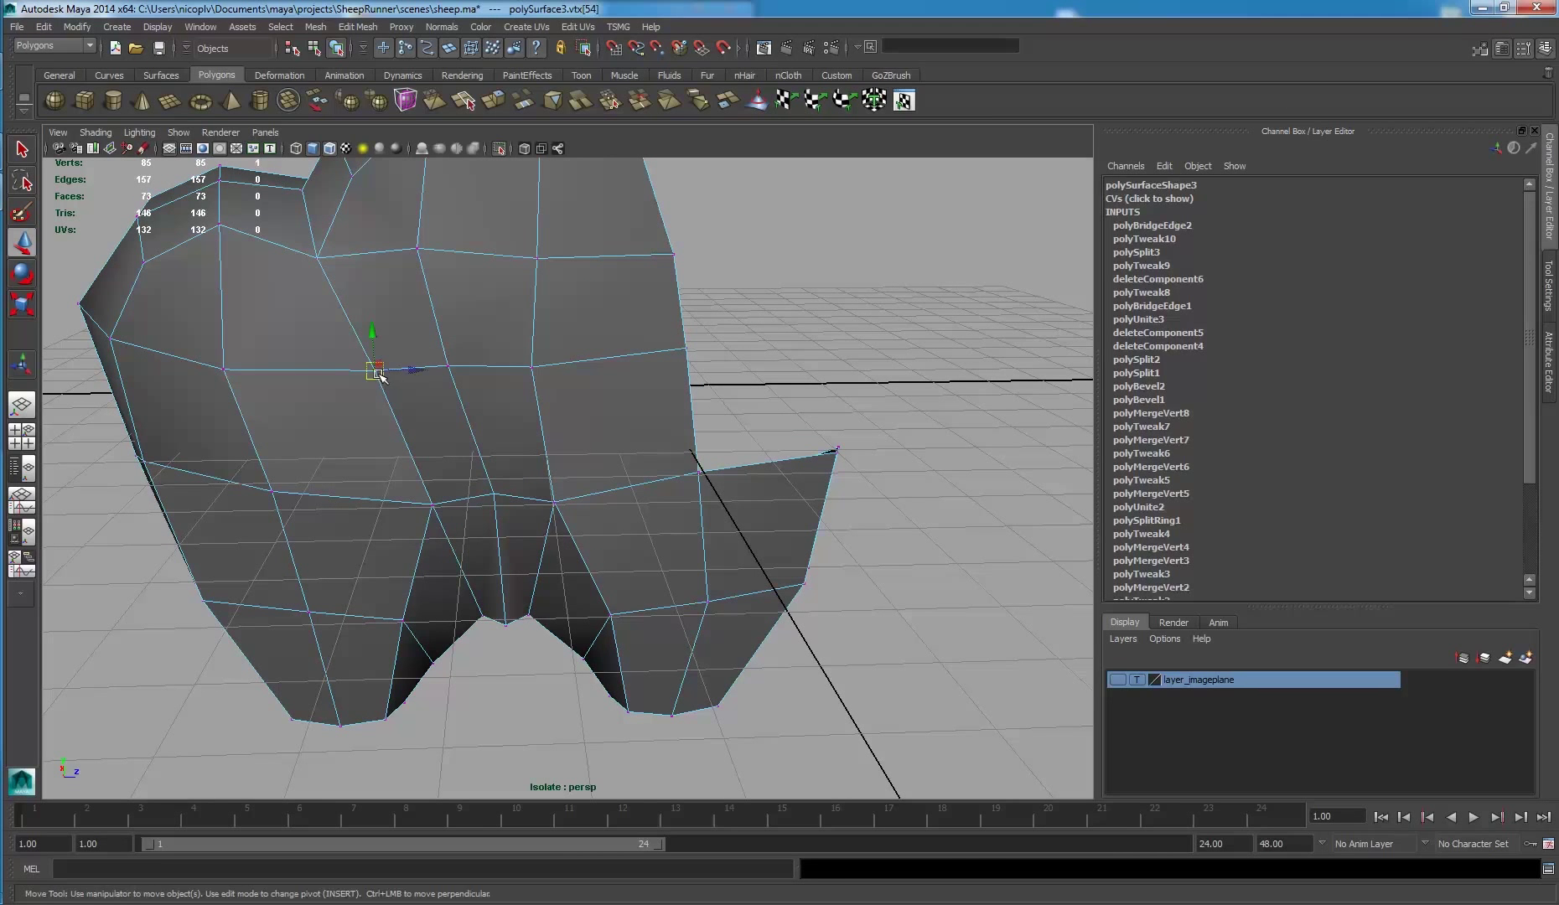
mouse_move(374, 372)
mouse_down()
mouse_move(387, 350)
mouse_move(464, 459)
mouse_move(456, 449)
mouse_move(574, 362)
mouse_move(547, 340)
mouse_move(573, 317)
mouse_up()
click(436, 456)
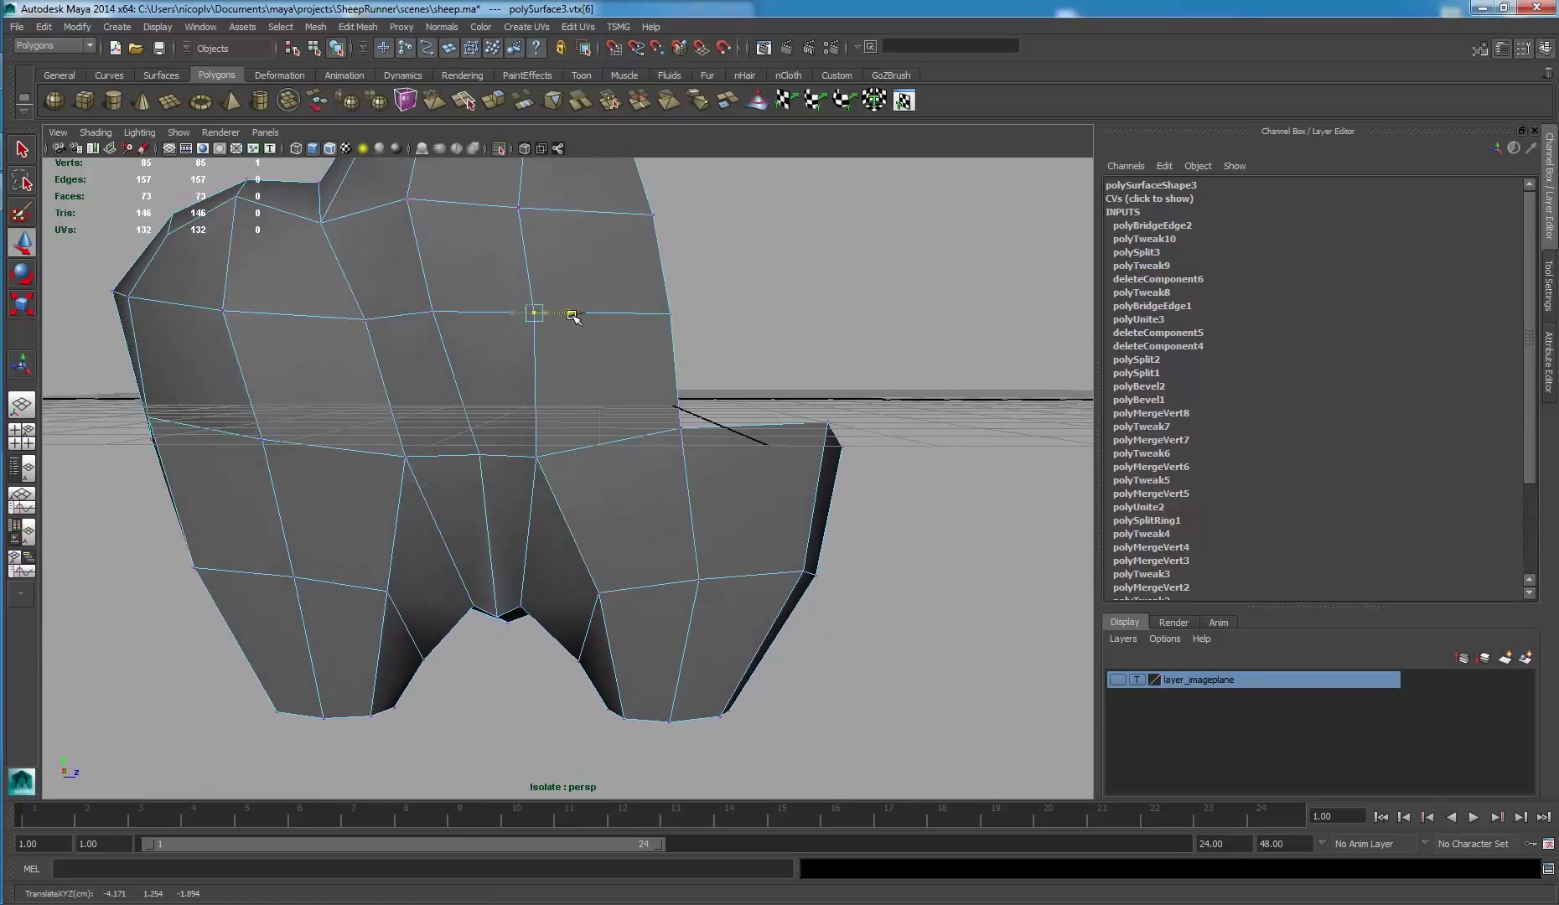
click(520, 208)
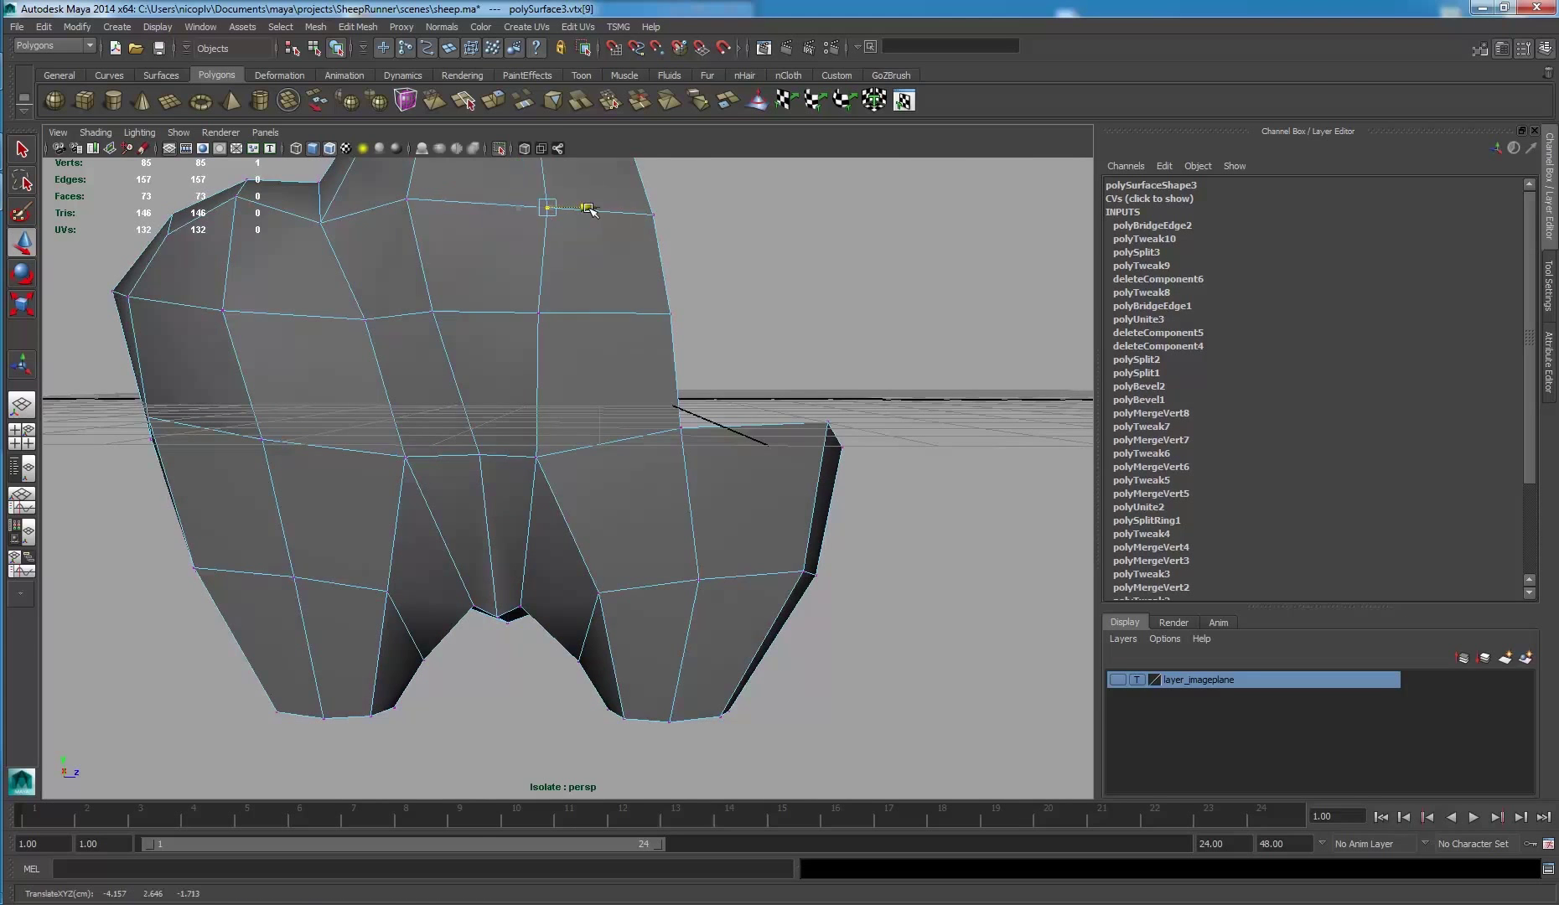
mouse_move(583, 211)
alt+mouse_down()
mouse_move(562, 228)
mouse_move(589, 234)
mouse_move(551, 224)
mouse_move(568, 341)
mouse_move(425, 327)
mouse_move(435, 351)
mouse_move(574, 372)
alt+mouse_up()
click(546, 268)
- Shift one more vertex left, then return to whole-object selection
click(711, 366)
click(451, 342)
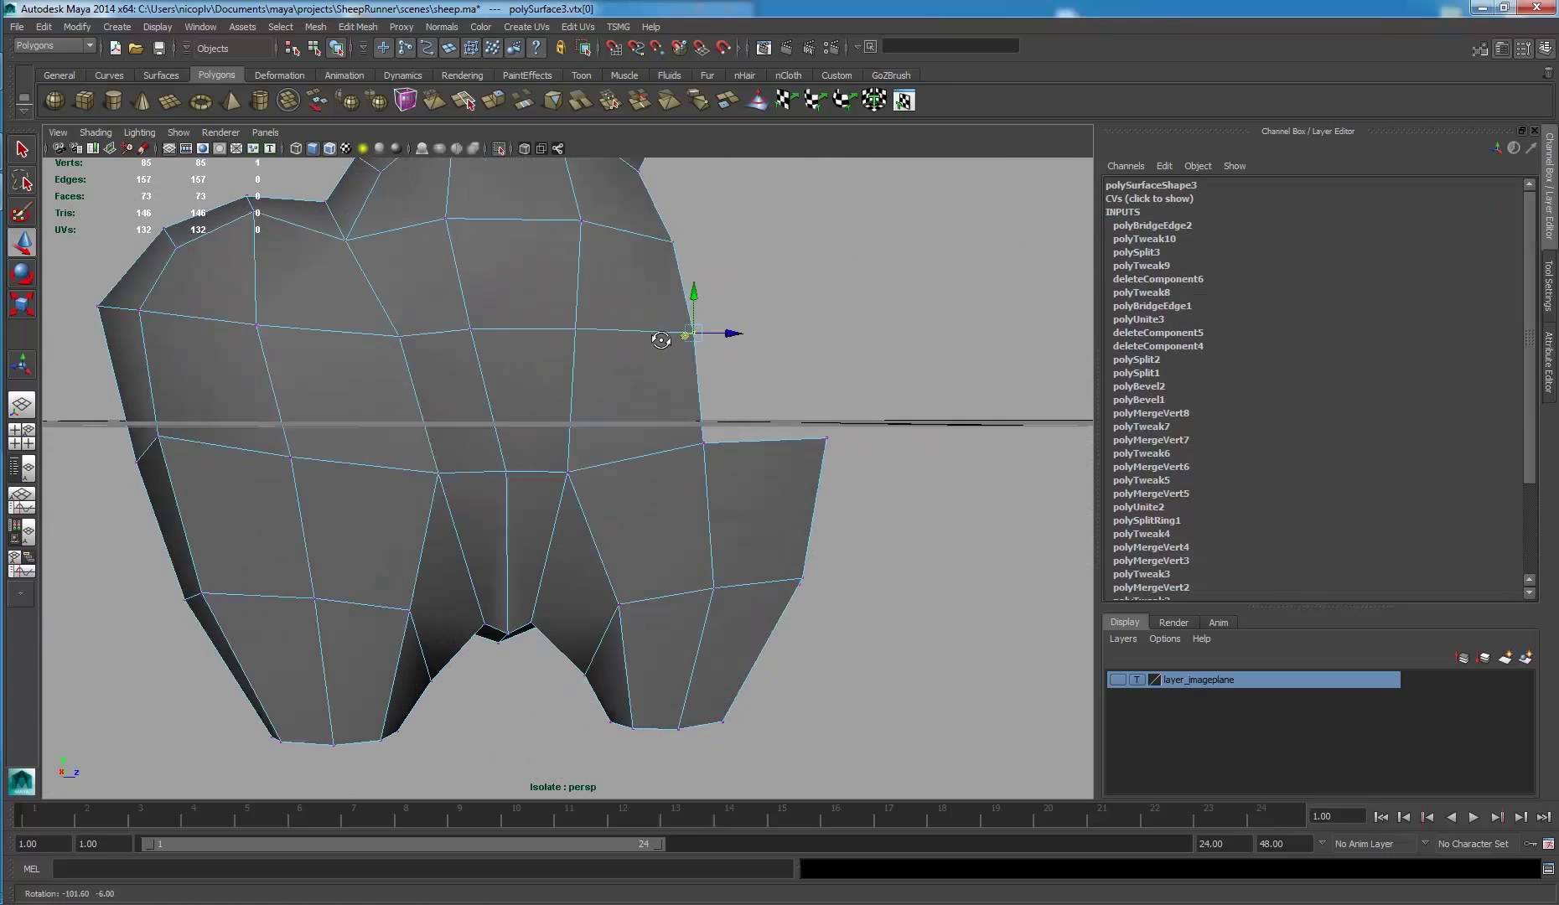
right_drag(574, 377, 630, 374)
alt+drag(630, 373, 598, 410)
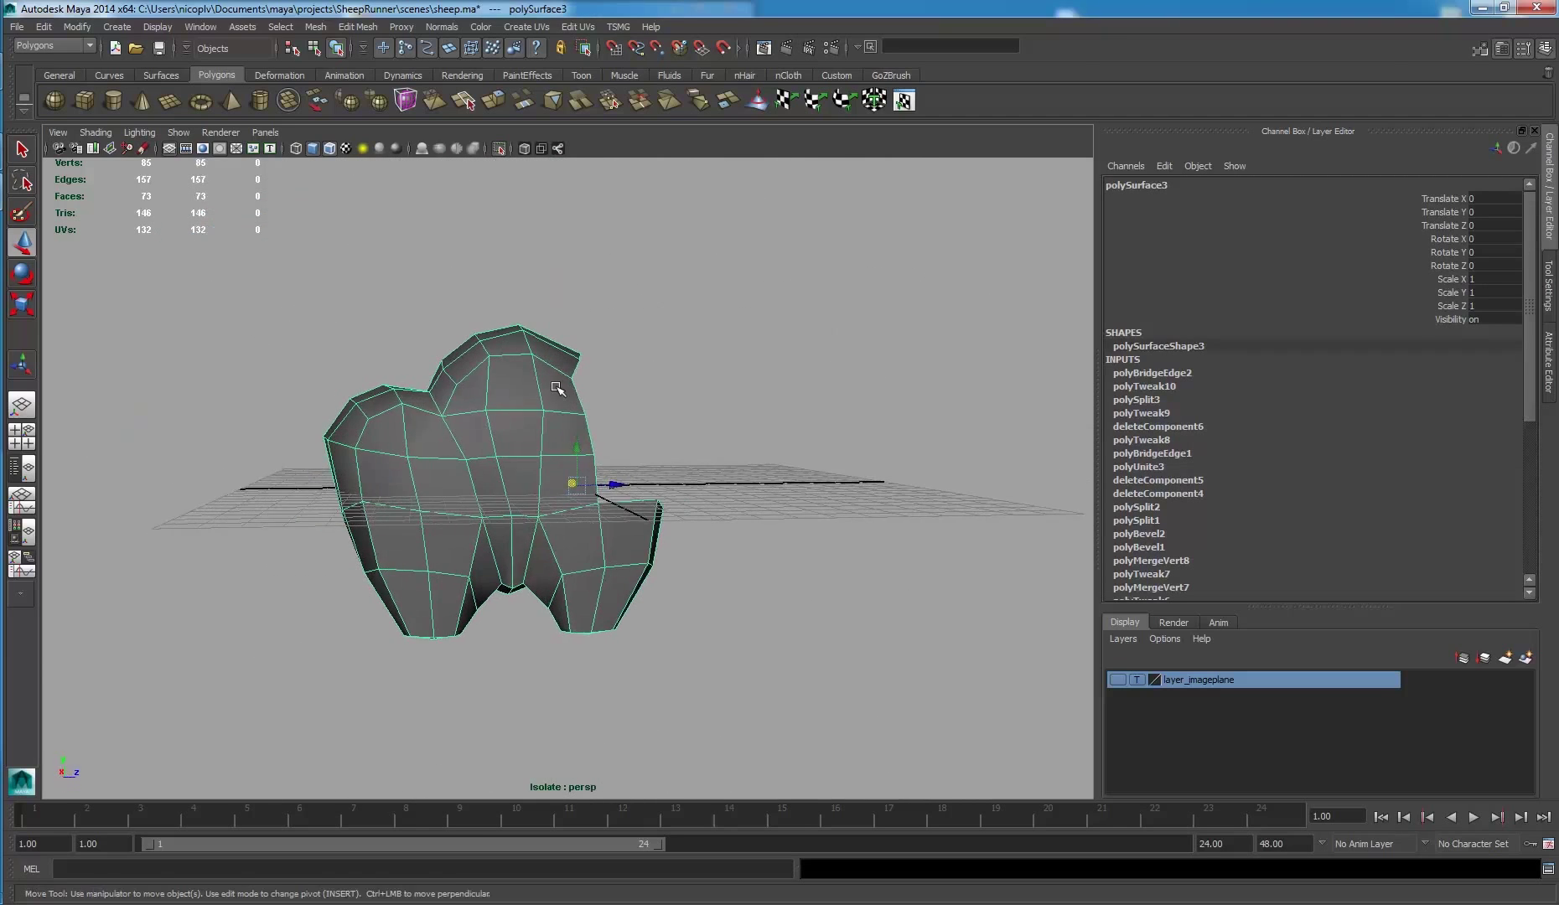
- Turn off Isolate Select to show the whole sheep, then select pCube1
mouse_move(598, 410)
alt+mouse_down()
mouse_move(537, 353)
mouse_move(835, 359)
mouse_move(912, 378)
mouse_move(993, 354)
mouse_move(1003, 335)
mouse_move(926, 358)
alt+mouse_up()
click(506, 258)
click(501, 149)
click(568, 395)
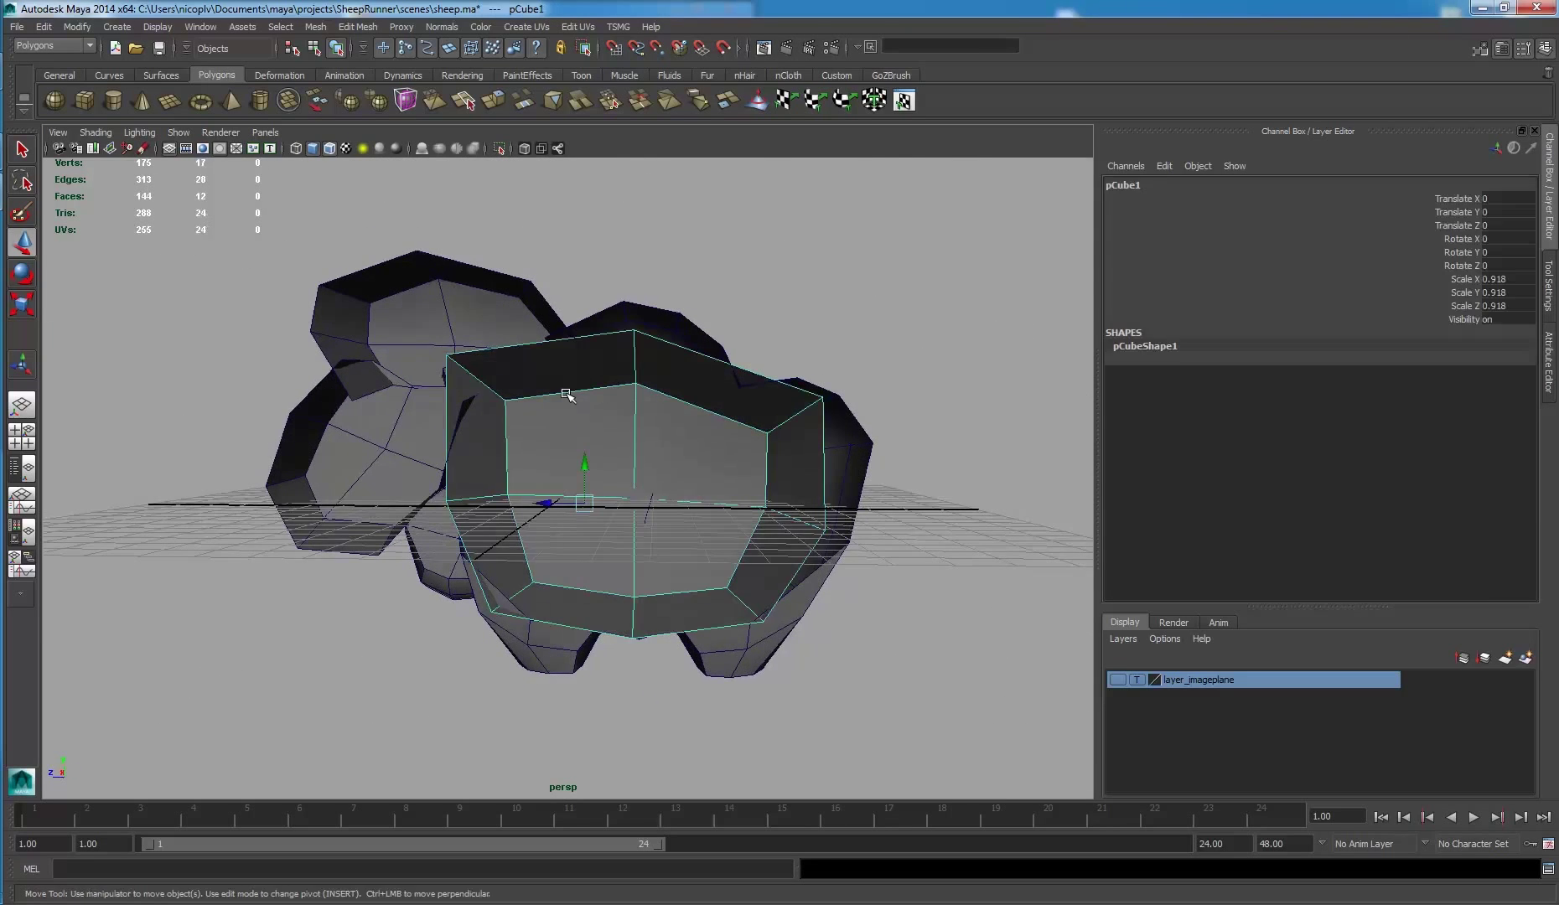
mouse_move(568, 395)
alt+mouse_down()
mouse_move(747, 388)
mouse_move(644, 338)
mouse_move(835, 453)
mouse_move(540, 352)
mouse_move(553, 307)
mouse_move(754, 268)
mouse_move(632, 241)
mouse_move(654, 289)
mouse_move(465, 447)
mouse_move(477, 380)
alt+mouse_up()
- Select the head cube pCube2 and open the Edit Mesh menu
click(644, 339)
click(554, 308)
click(629, 339)
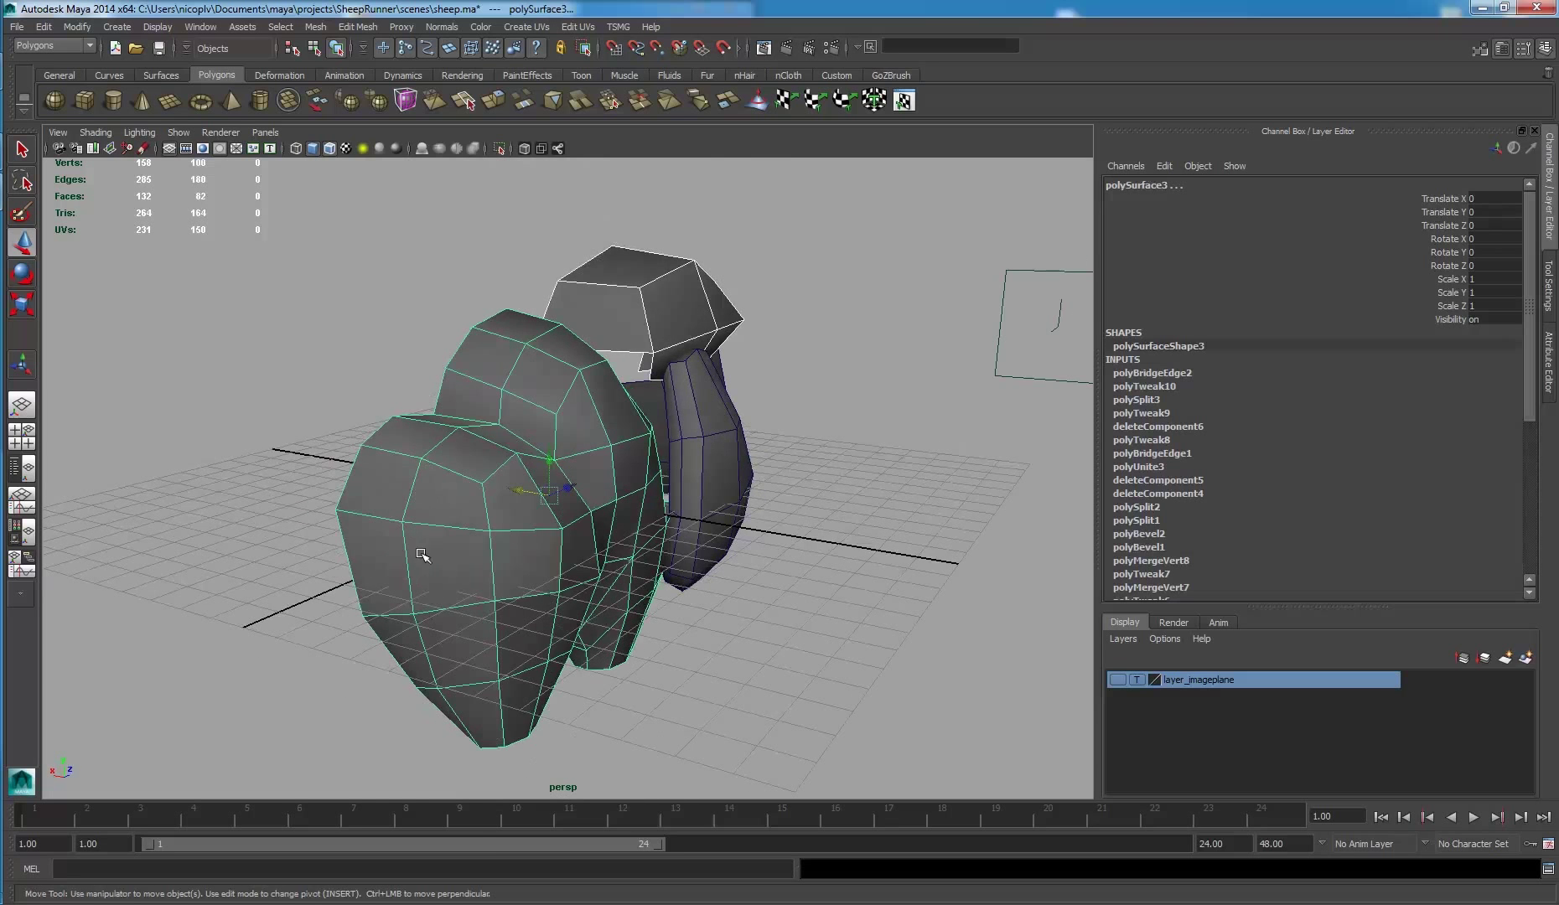
alt+drag(687, 191, 586, 369)
click(586, 369)
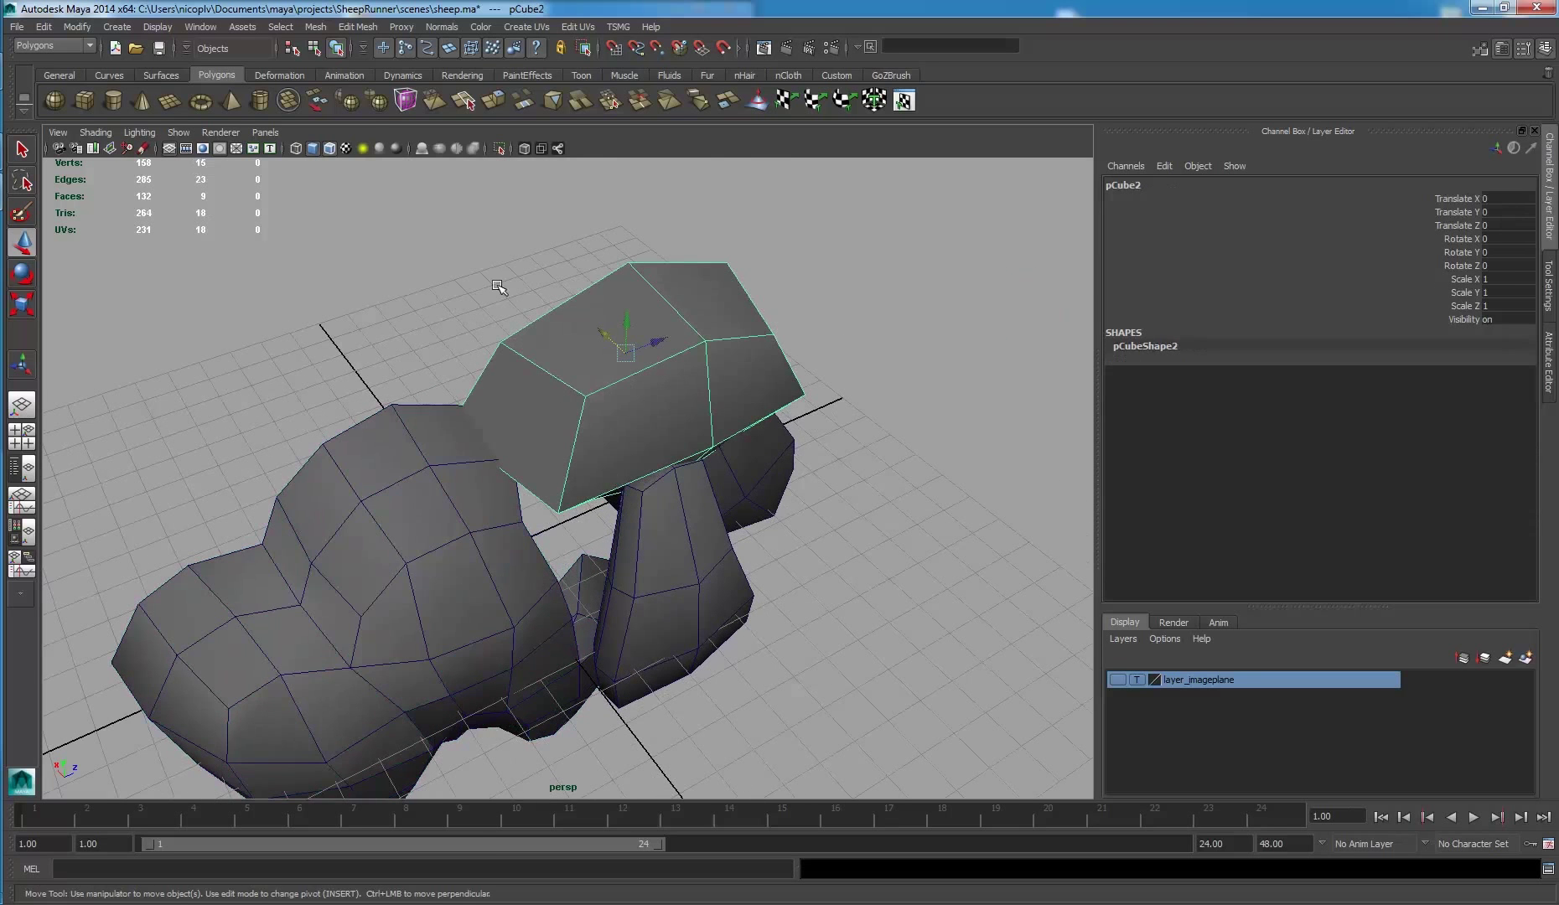
click(358, 26)
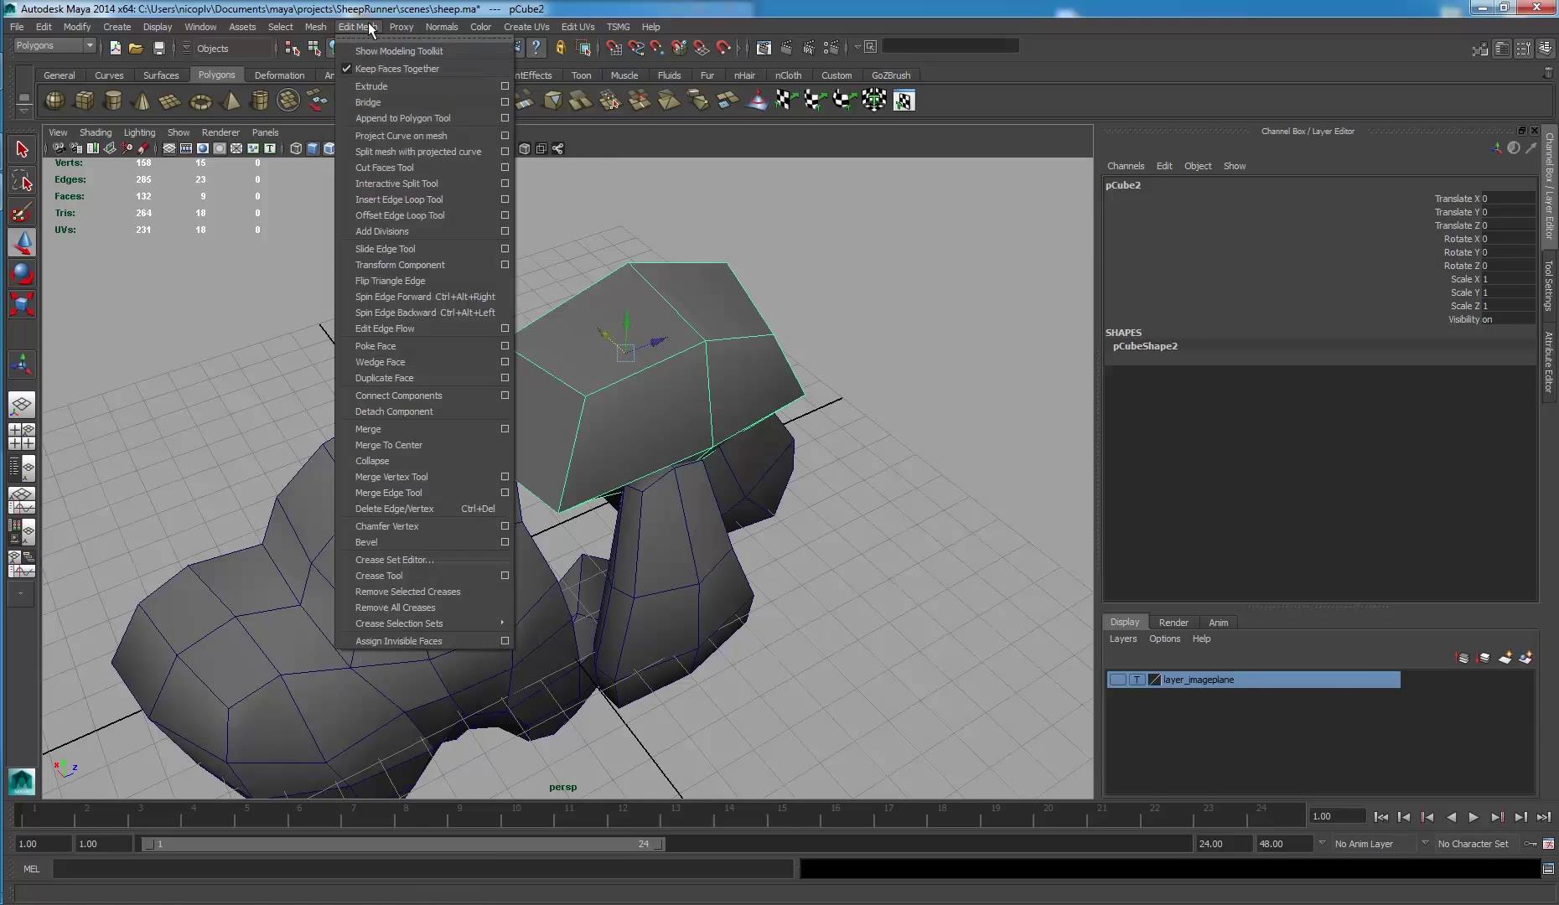
- Insert an edge loop around the head cube and convert its edges to vertices
click(400, 201)
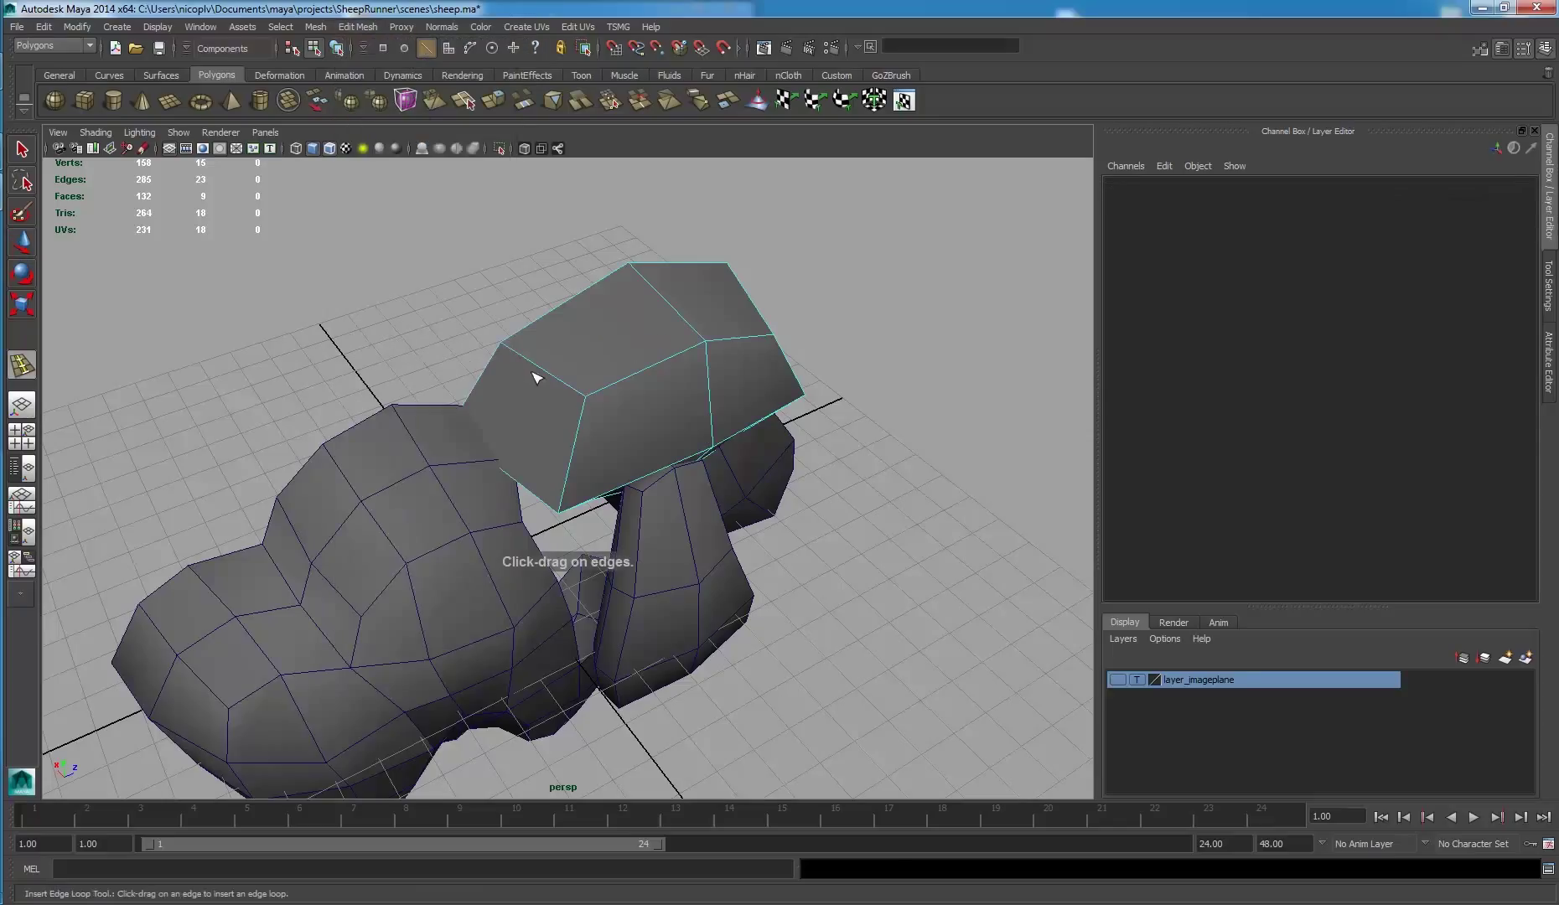
click(547, 377)
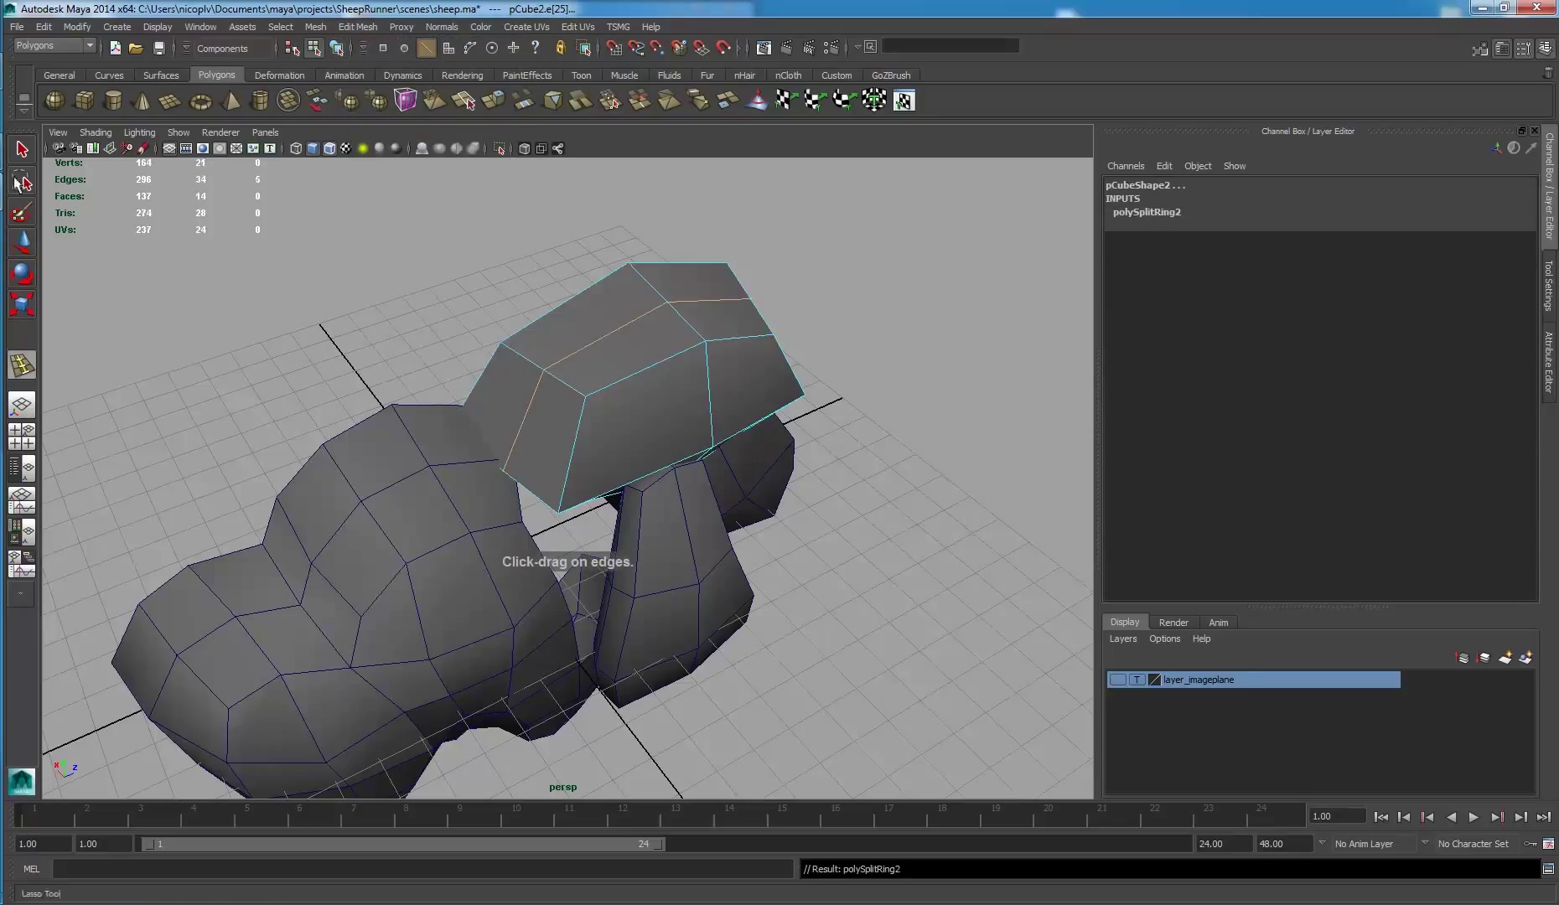
key(q)
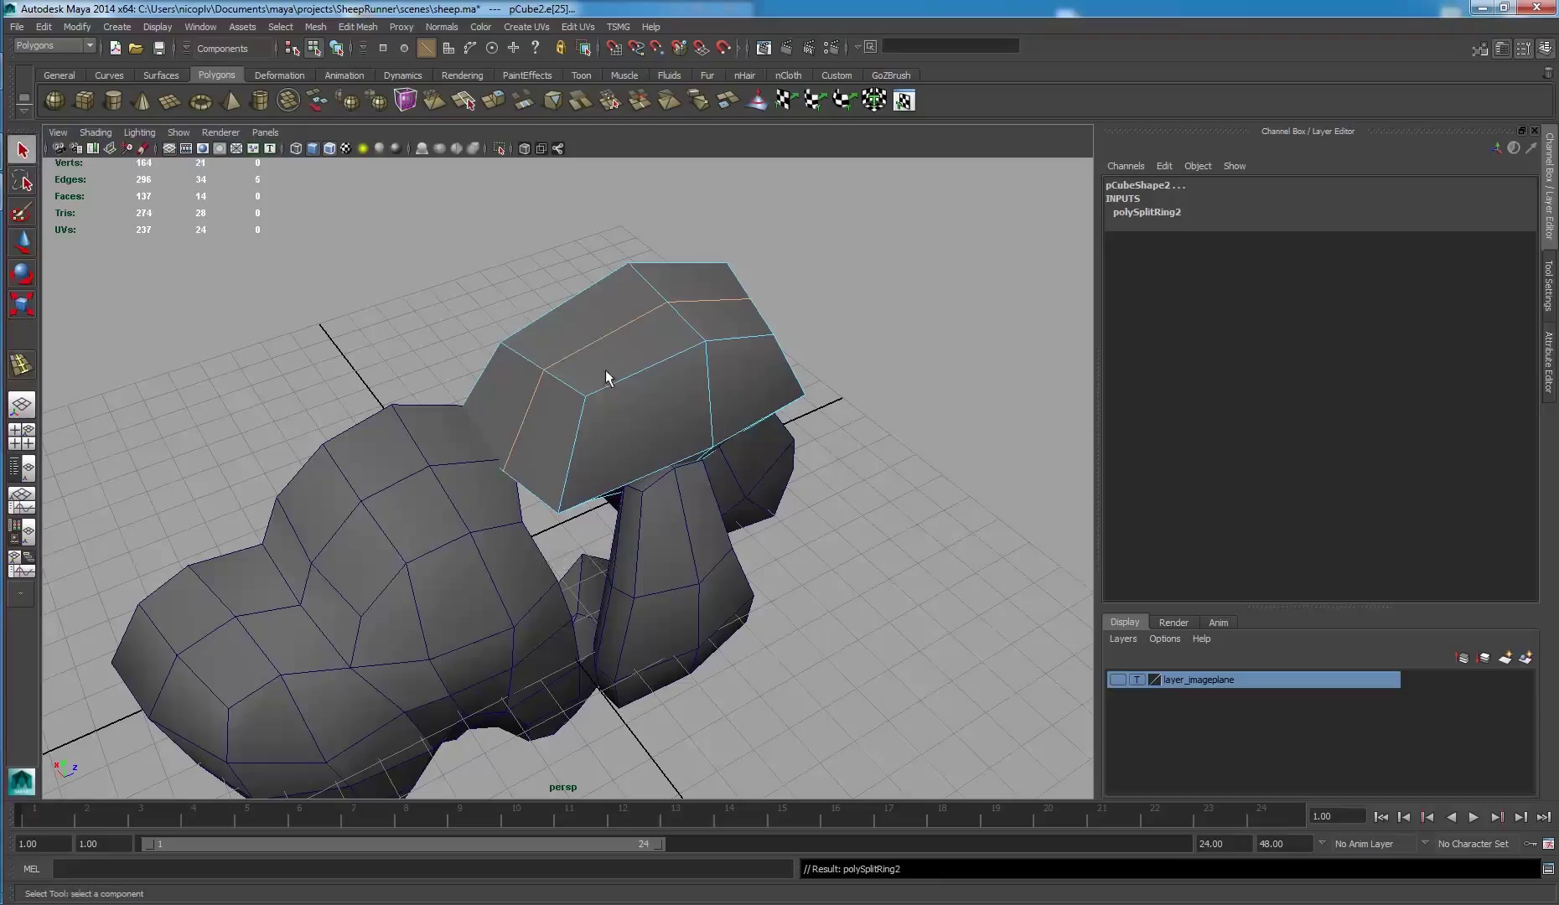
ctrl+right_click(599, 367)
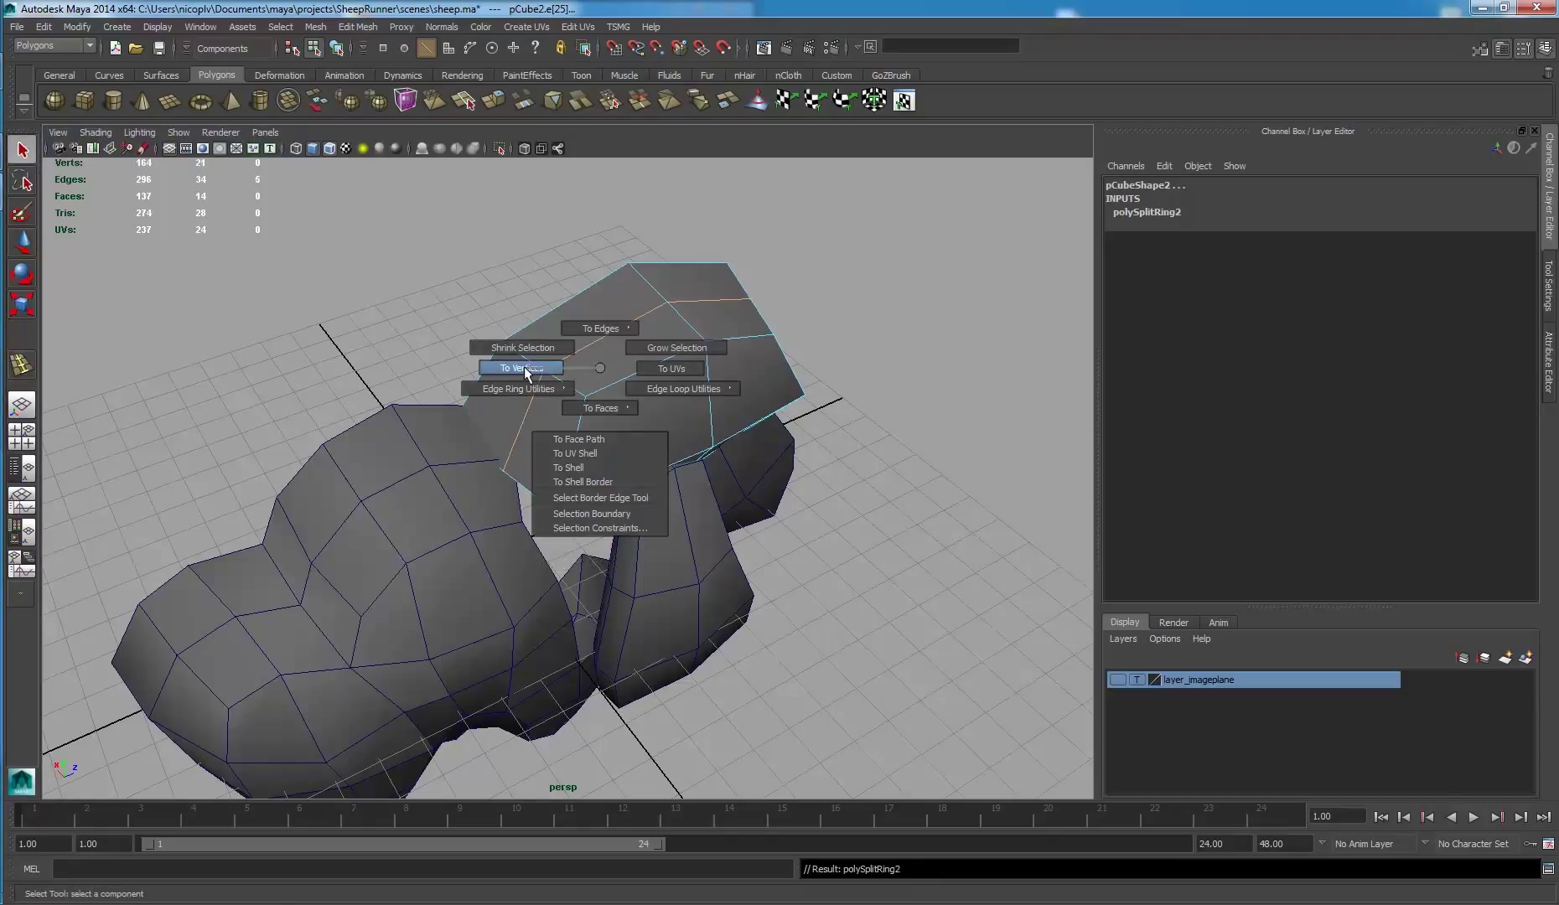
ctrl+right_drag(524, 367, 524, 367)
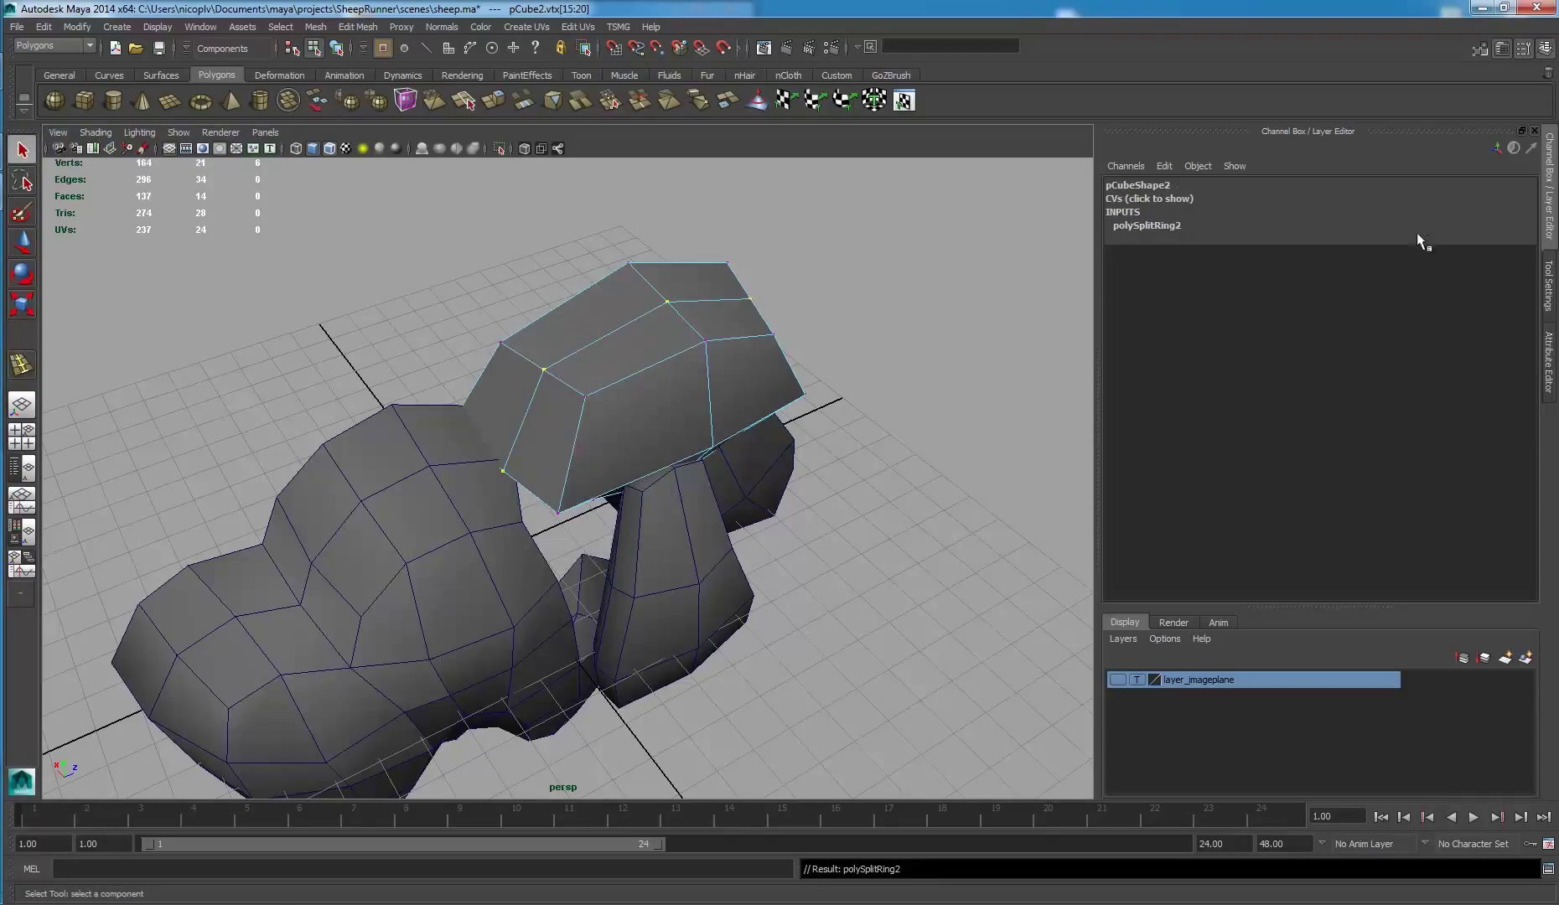
- Push the loop's vertices outward with Move Axis set to Normal, then select the whole head
click(1550, 304)
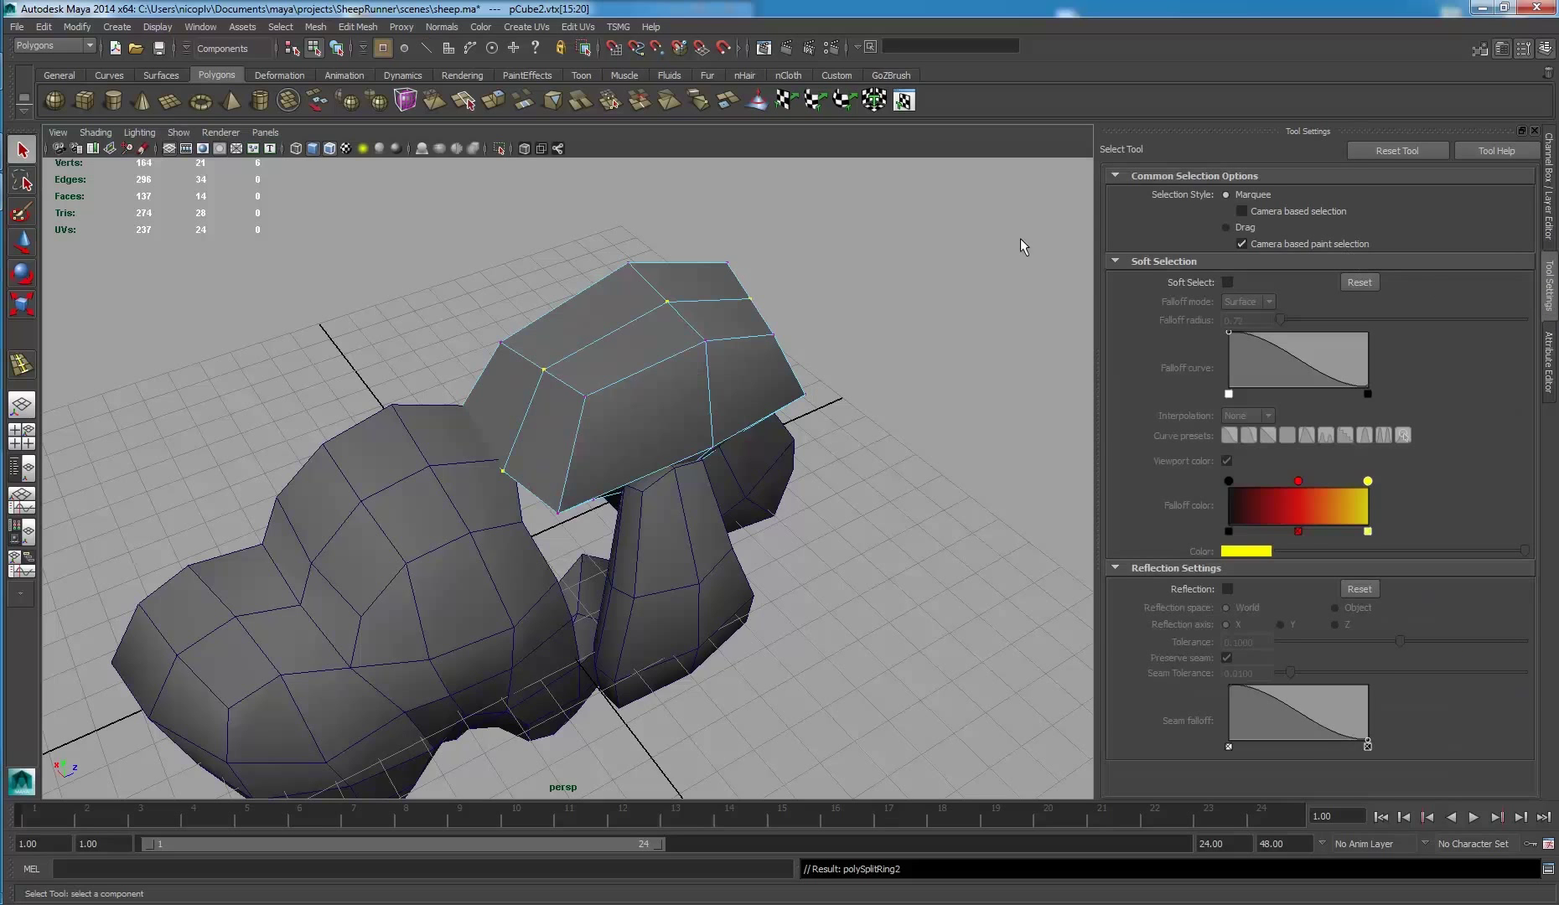
key(w)
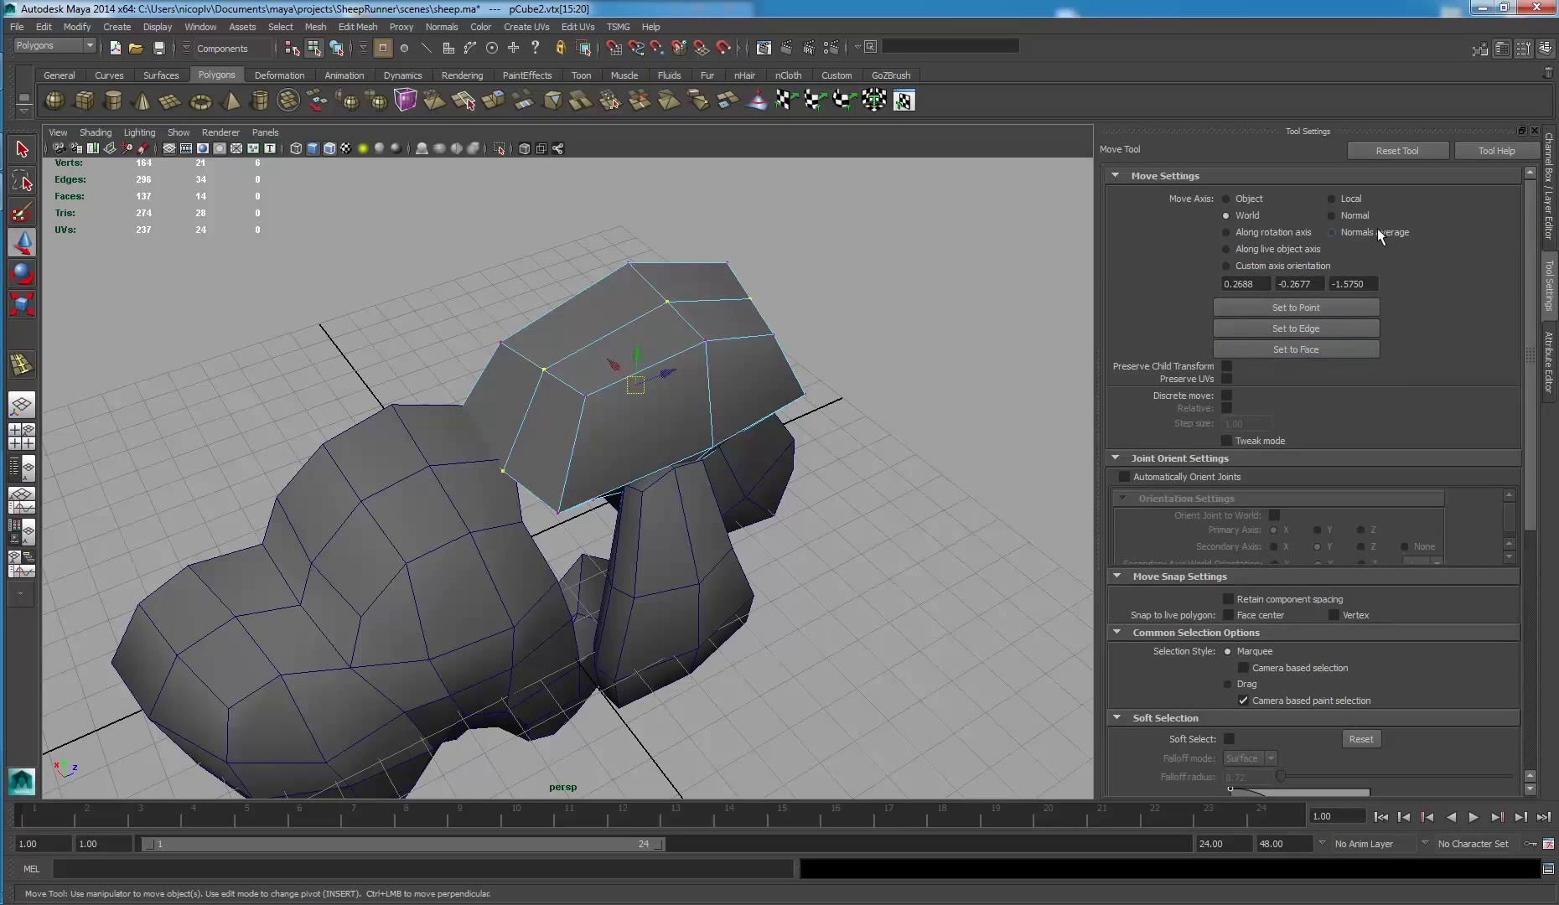
click(1355, 215)
alt+drag(1031, 260, 903, 287)
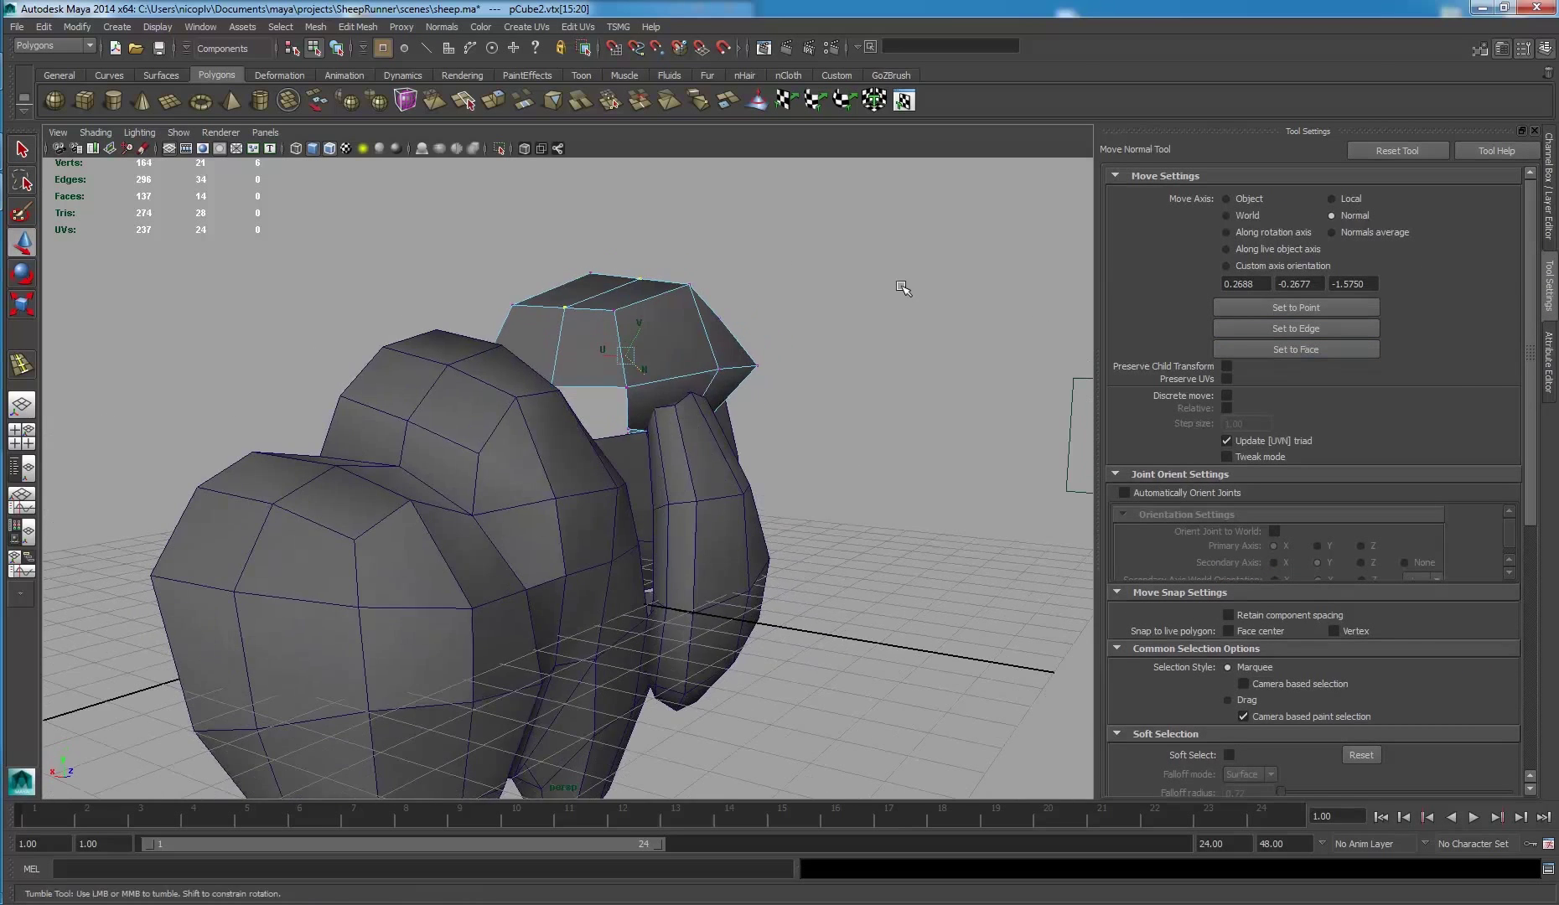
middle_drag(643, 374, 645, 378)
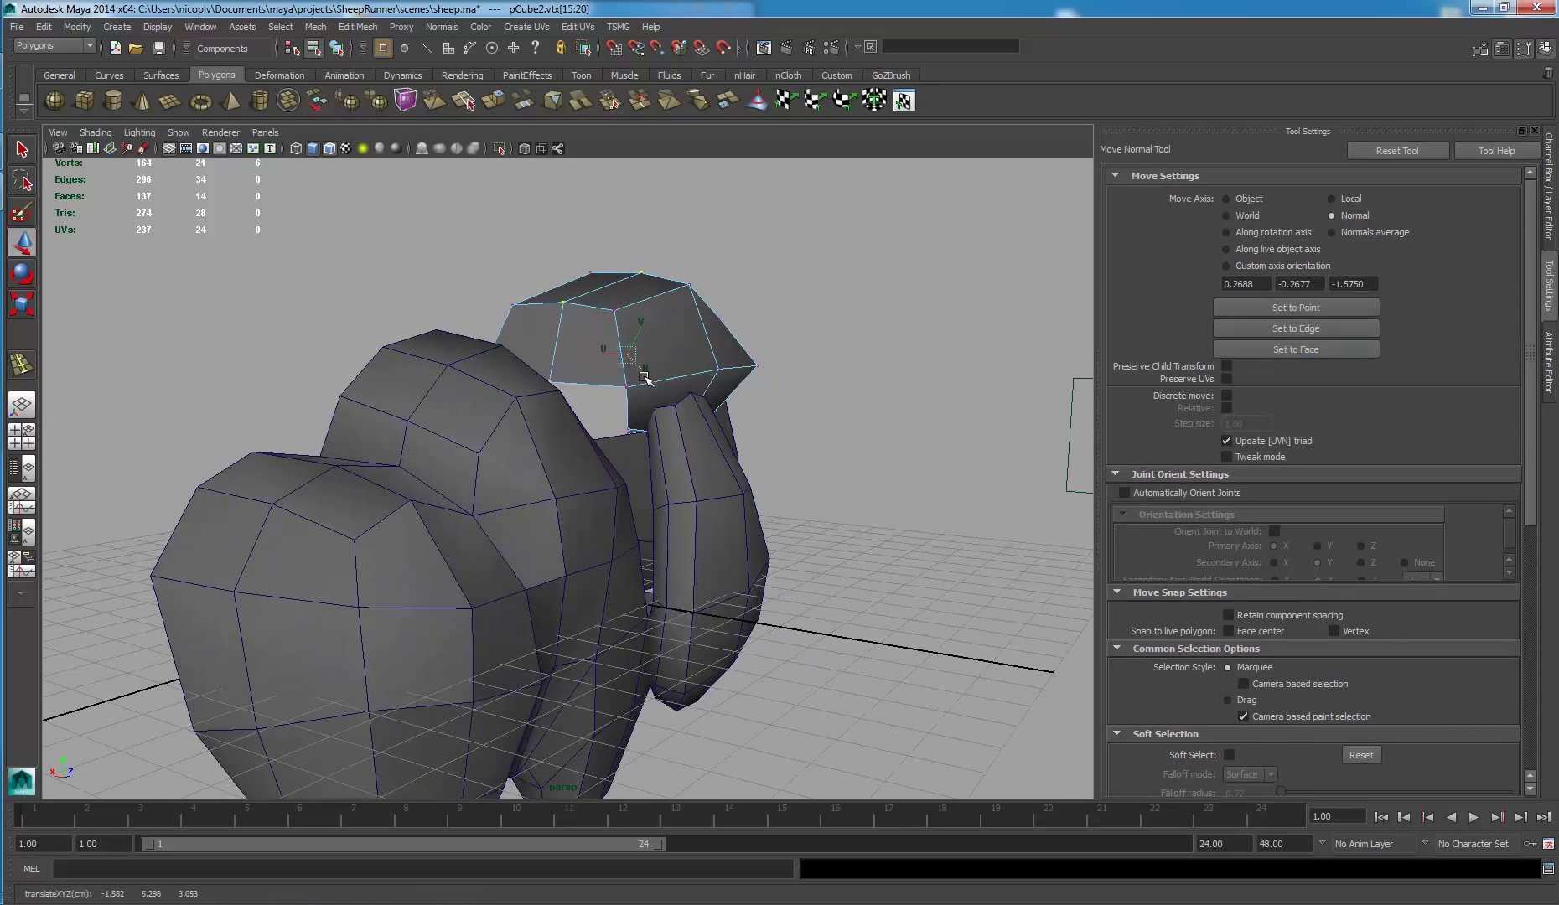
mouse_move(644, 377)
alt+mouse_down()
mouse_move(654, 296)
mouse_move(714, 338)
mouse_move(711, 365)
alt+mouse_up()
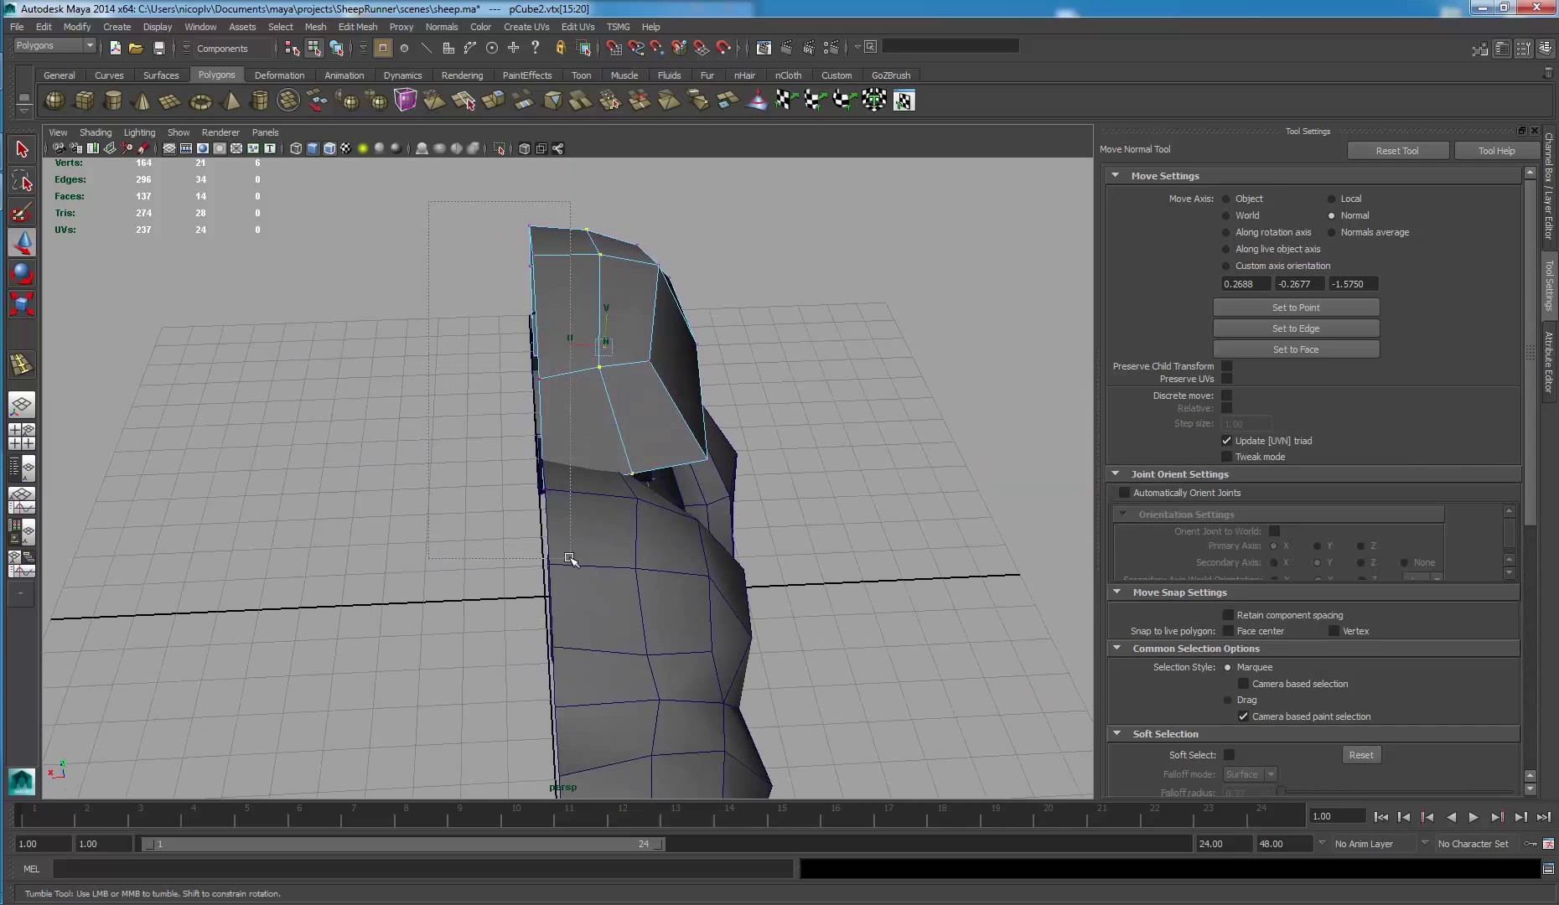
mouse_move(575, 549)
alt+mouse_down()
mouse_move(699, 432)
mouse_move(588, 430)
alt+mouse_up()
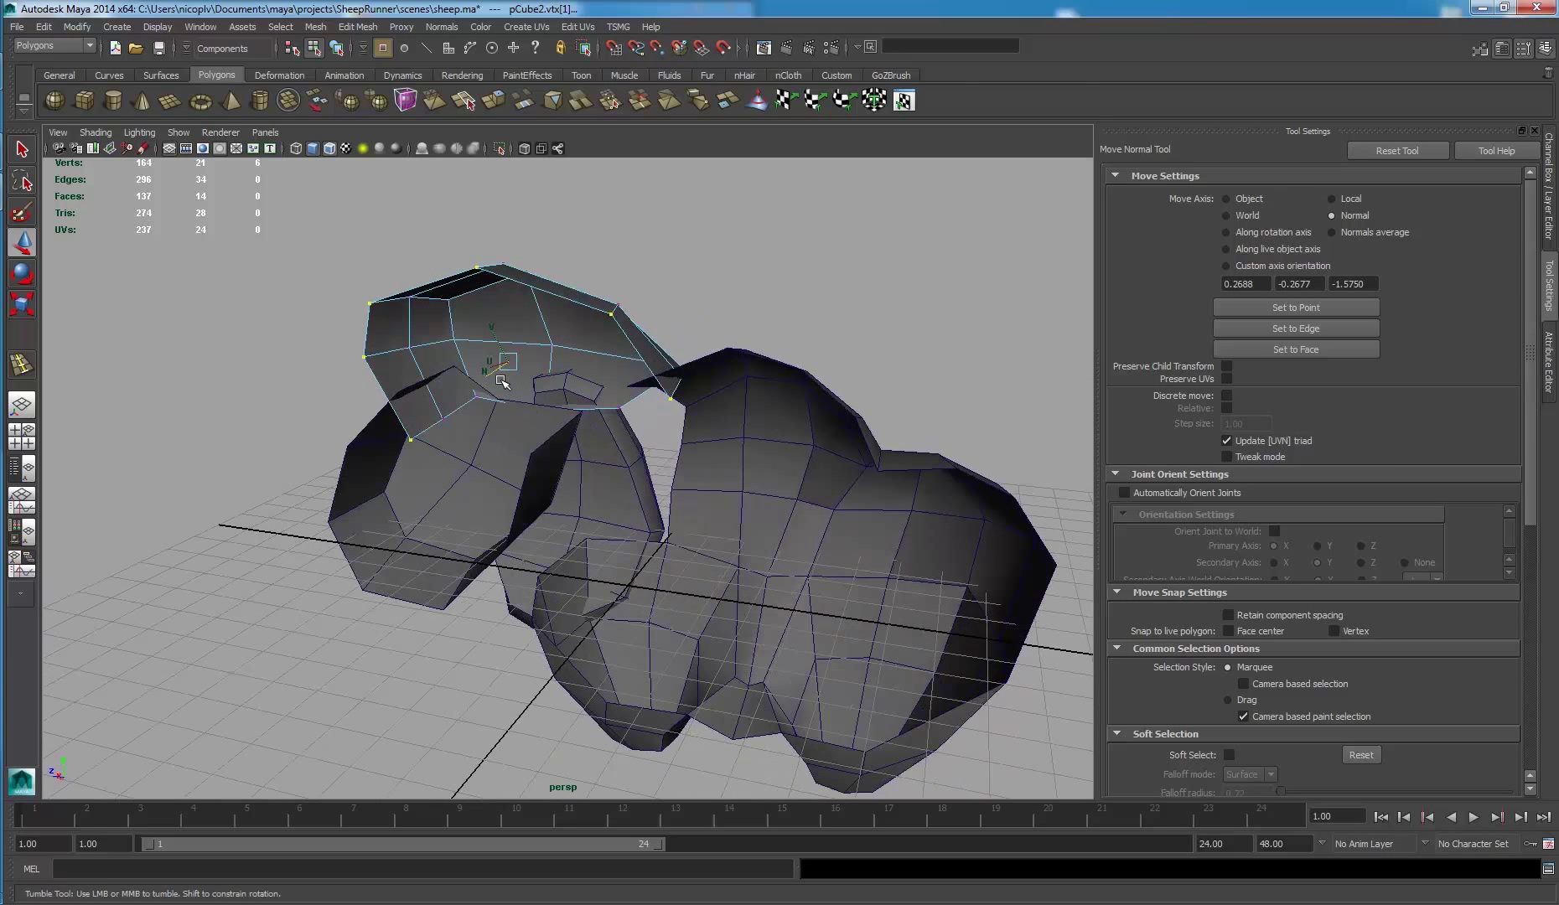
mouse_move(497, 371)
mouse_down()
mouse_move(936, 352)
mouse_move(716, 463)
mouse_move(873, 417)
mouse_move(793, 441)
mouse_move(762, 401)
mouse_move(721, 394)
mouse_up()
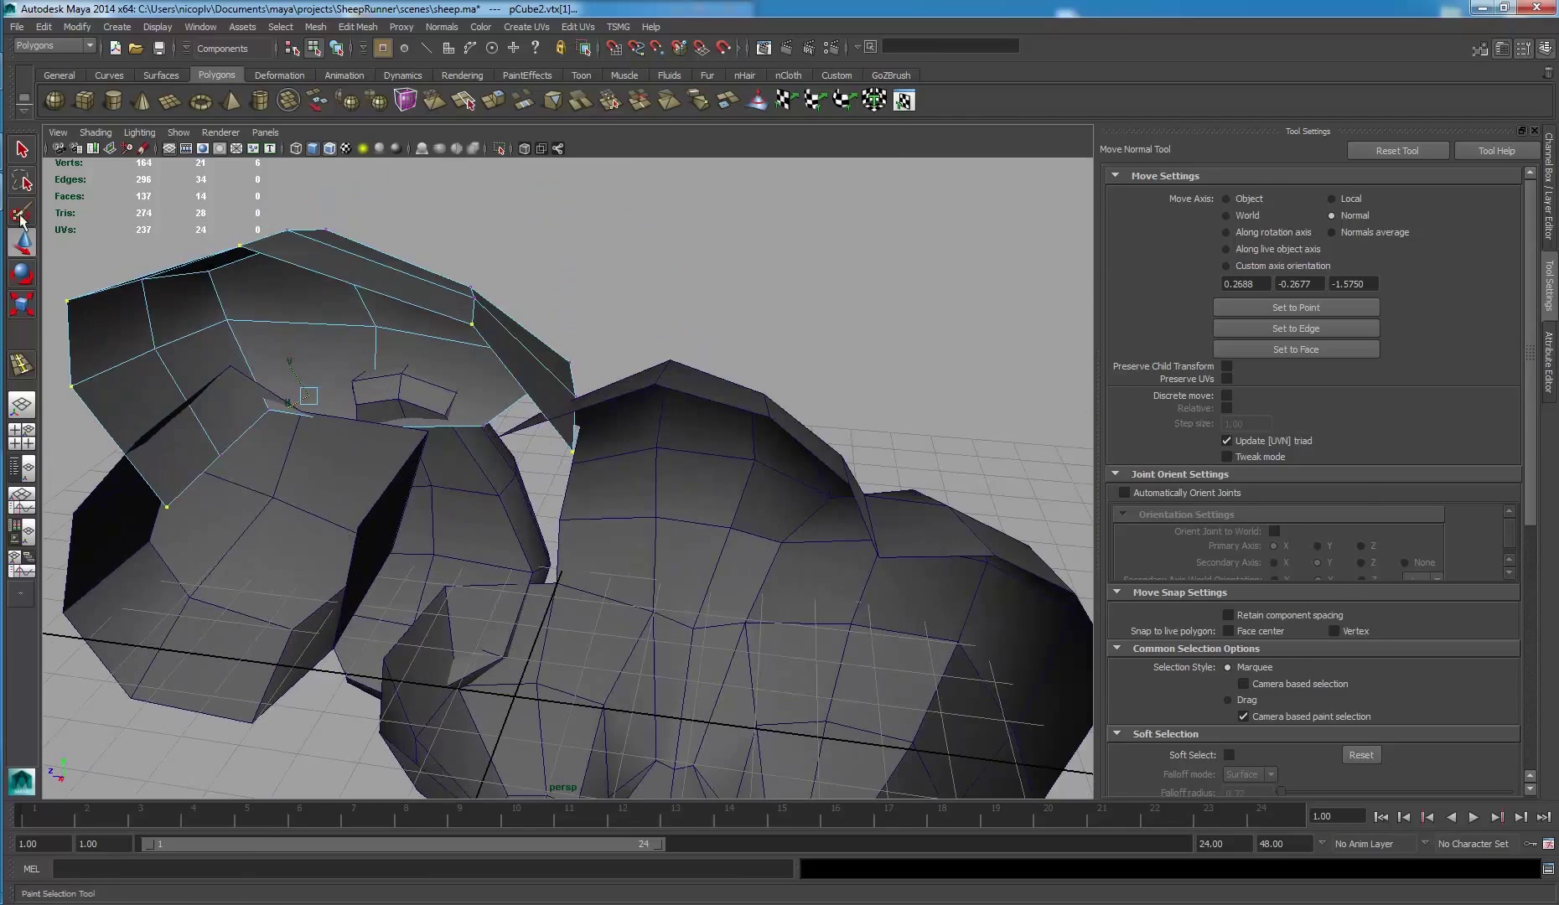
click(22, 149)
right_drag(495, 369, 586, 302)
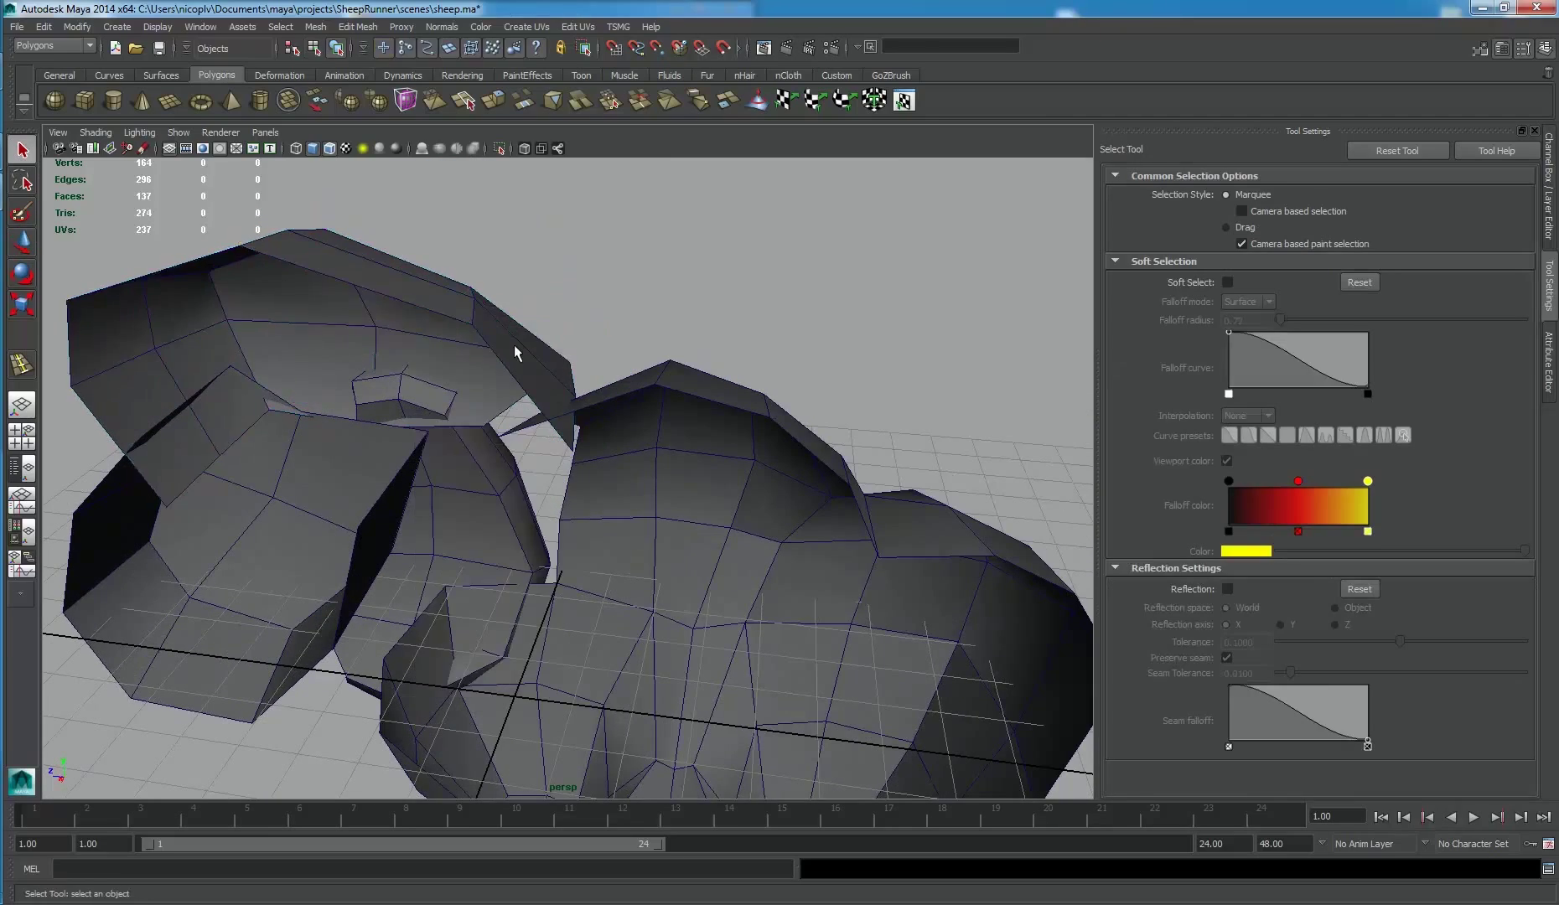
- Combine the head and body into polySurface4 with Mesh > Combine, then enter vertex mode
click(714, 384)
mouse_move(714, 385)
alt+mouse_down()
mouse_move(445, 355)
mouse_move(539, 373)
alt+mouse_up()
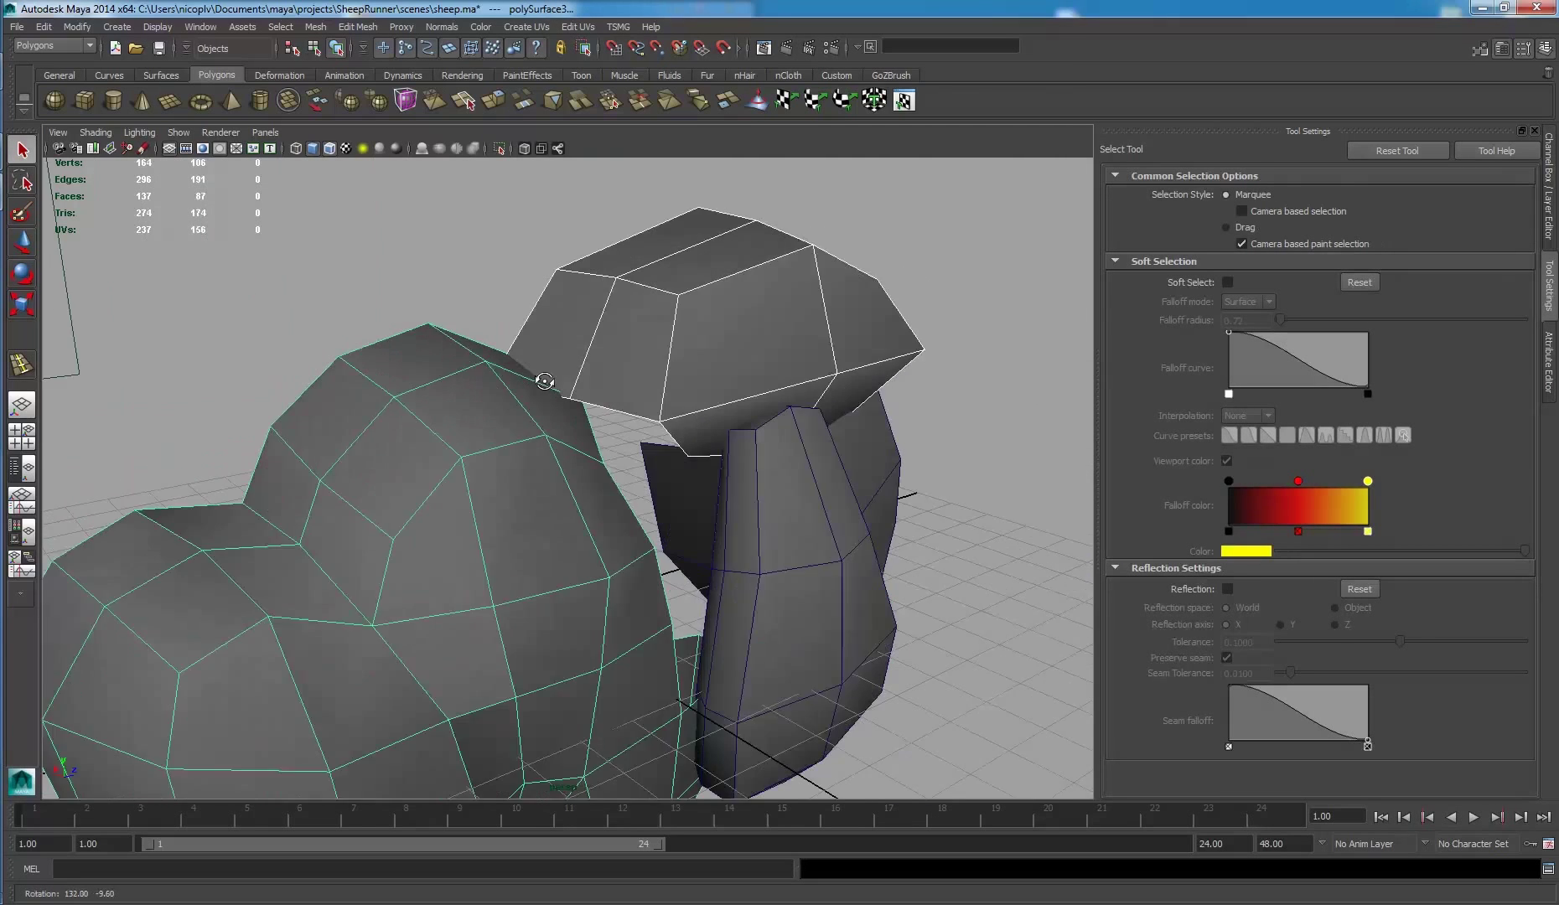
click(126, 28)
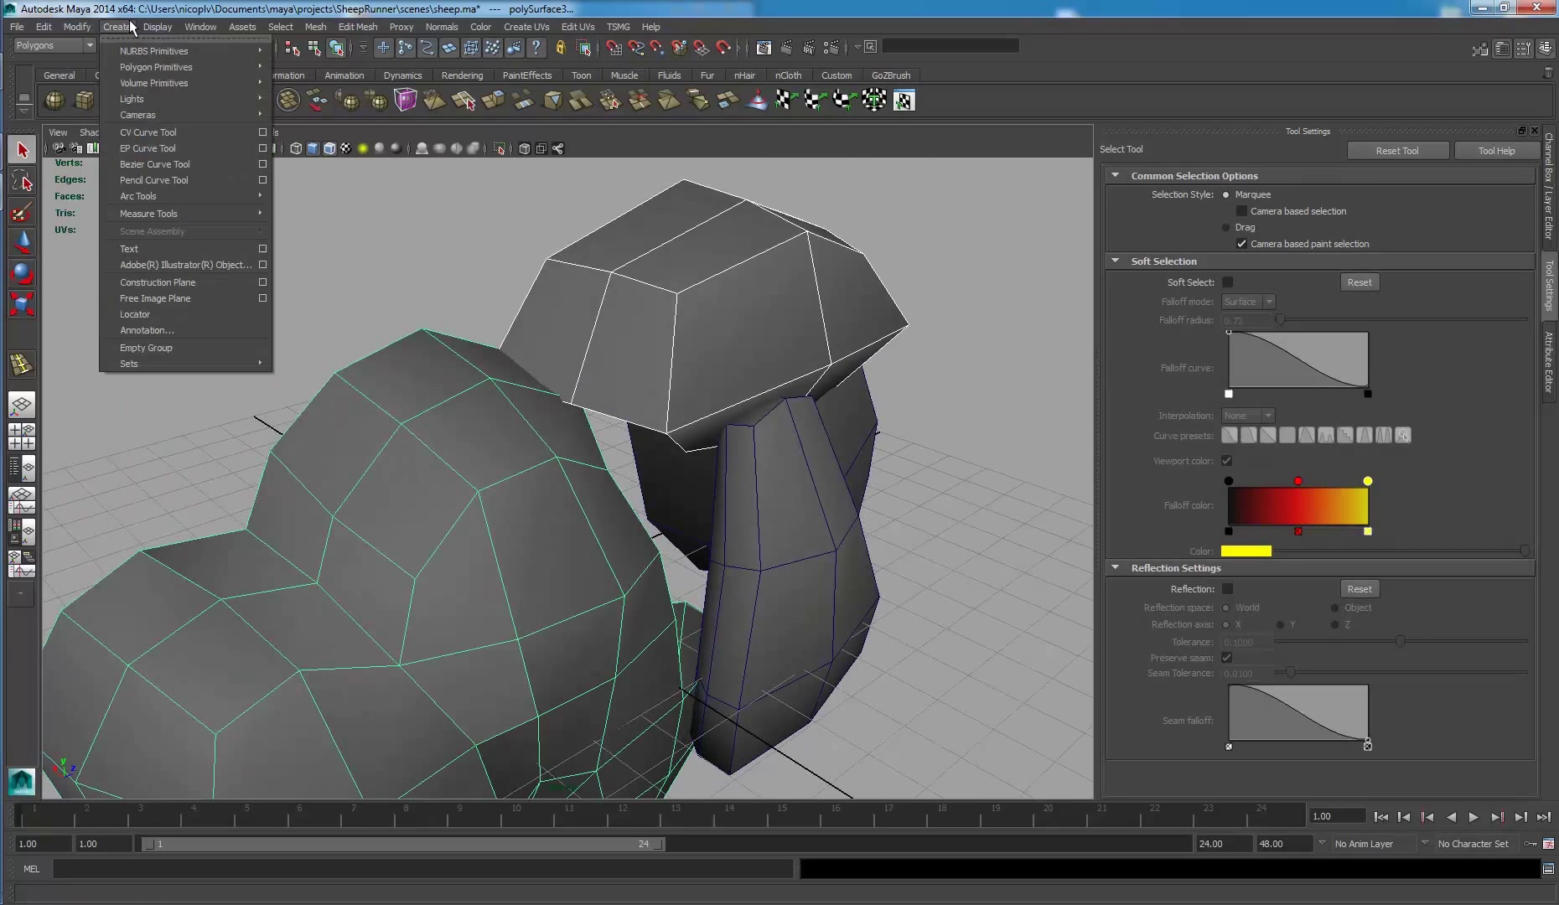
click(322, 27)
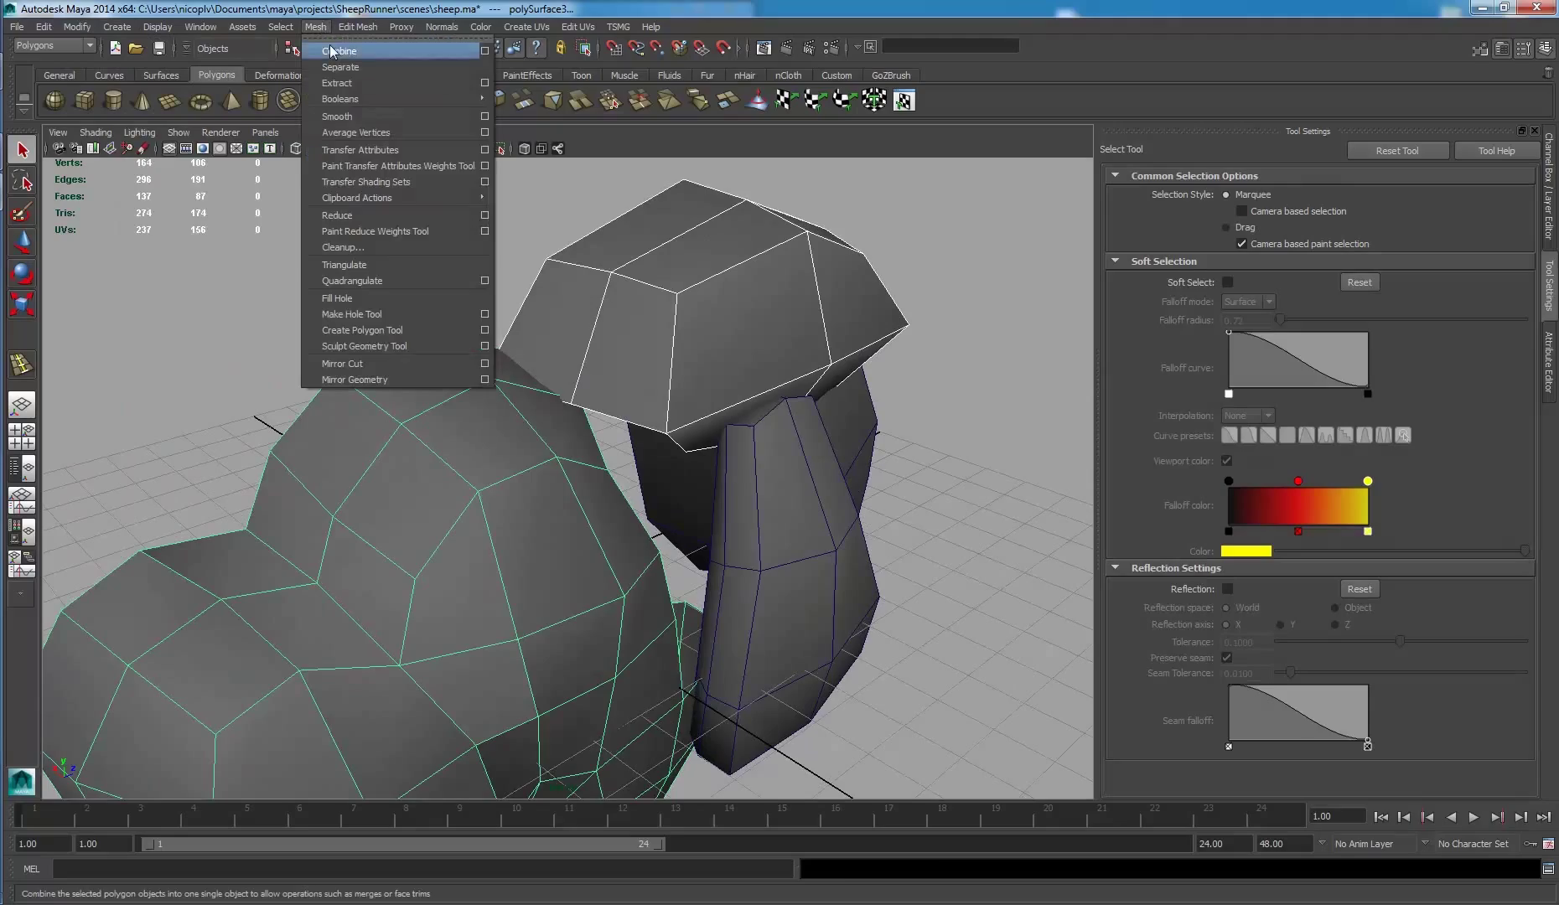
mouse_move(587, 252)
alt+mouse_down()
mouse_move(842, 201)
mouse_move(765, 122)
alt+mouse_up()
right_drag(576, 327, 511, 317)
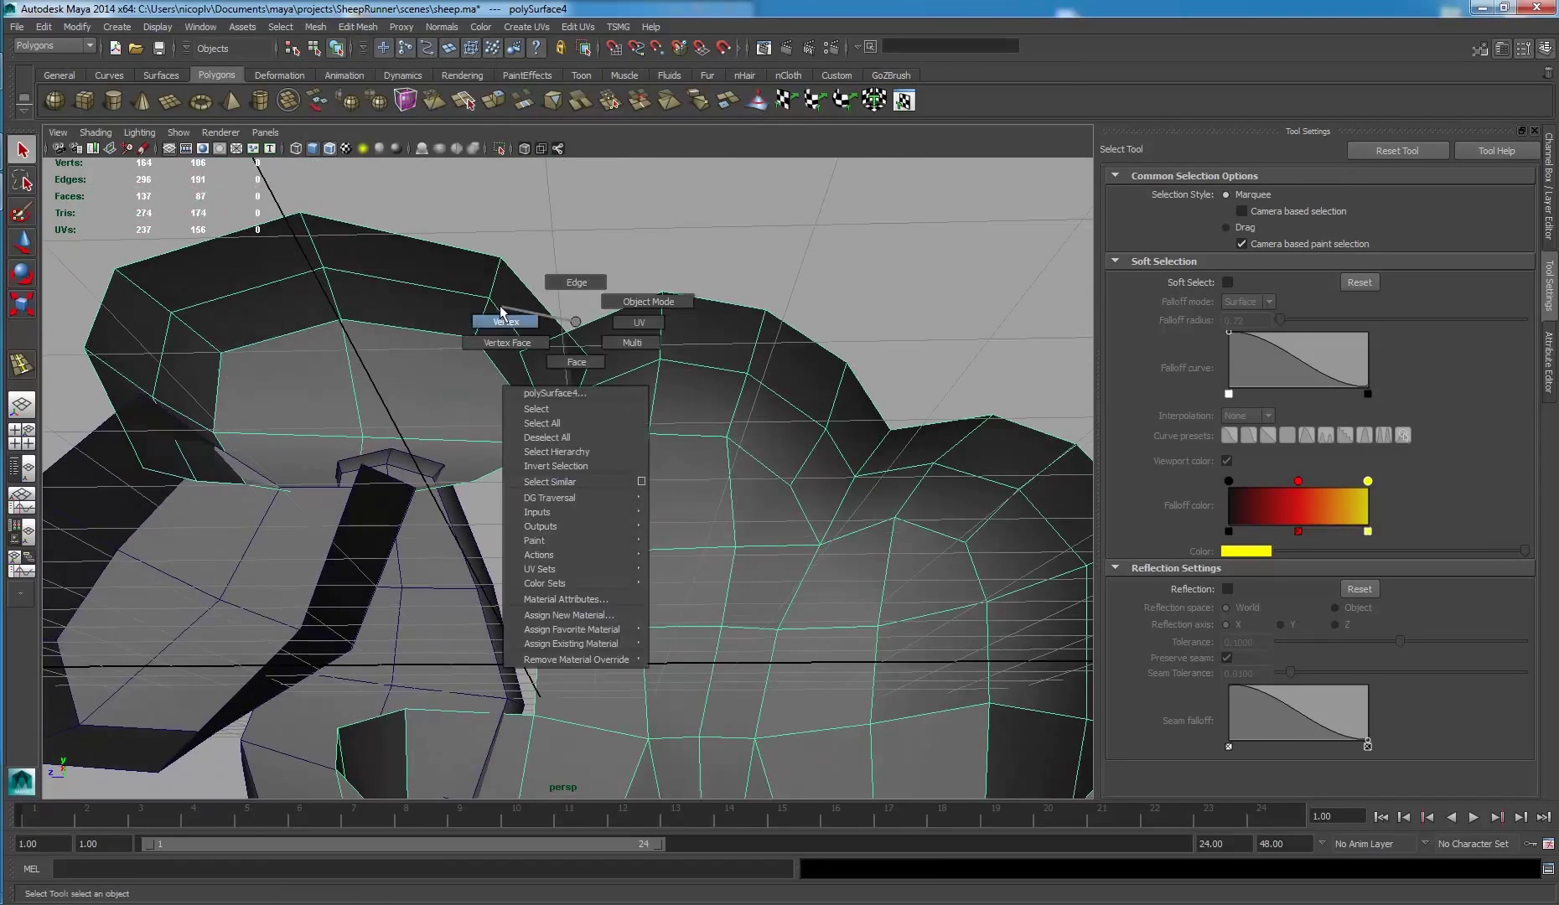
alt+drag(562, 312, 571, 301)
- Merge the first head-and-body vertex pairs along the seam
drag(601, 358, 602, 359)
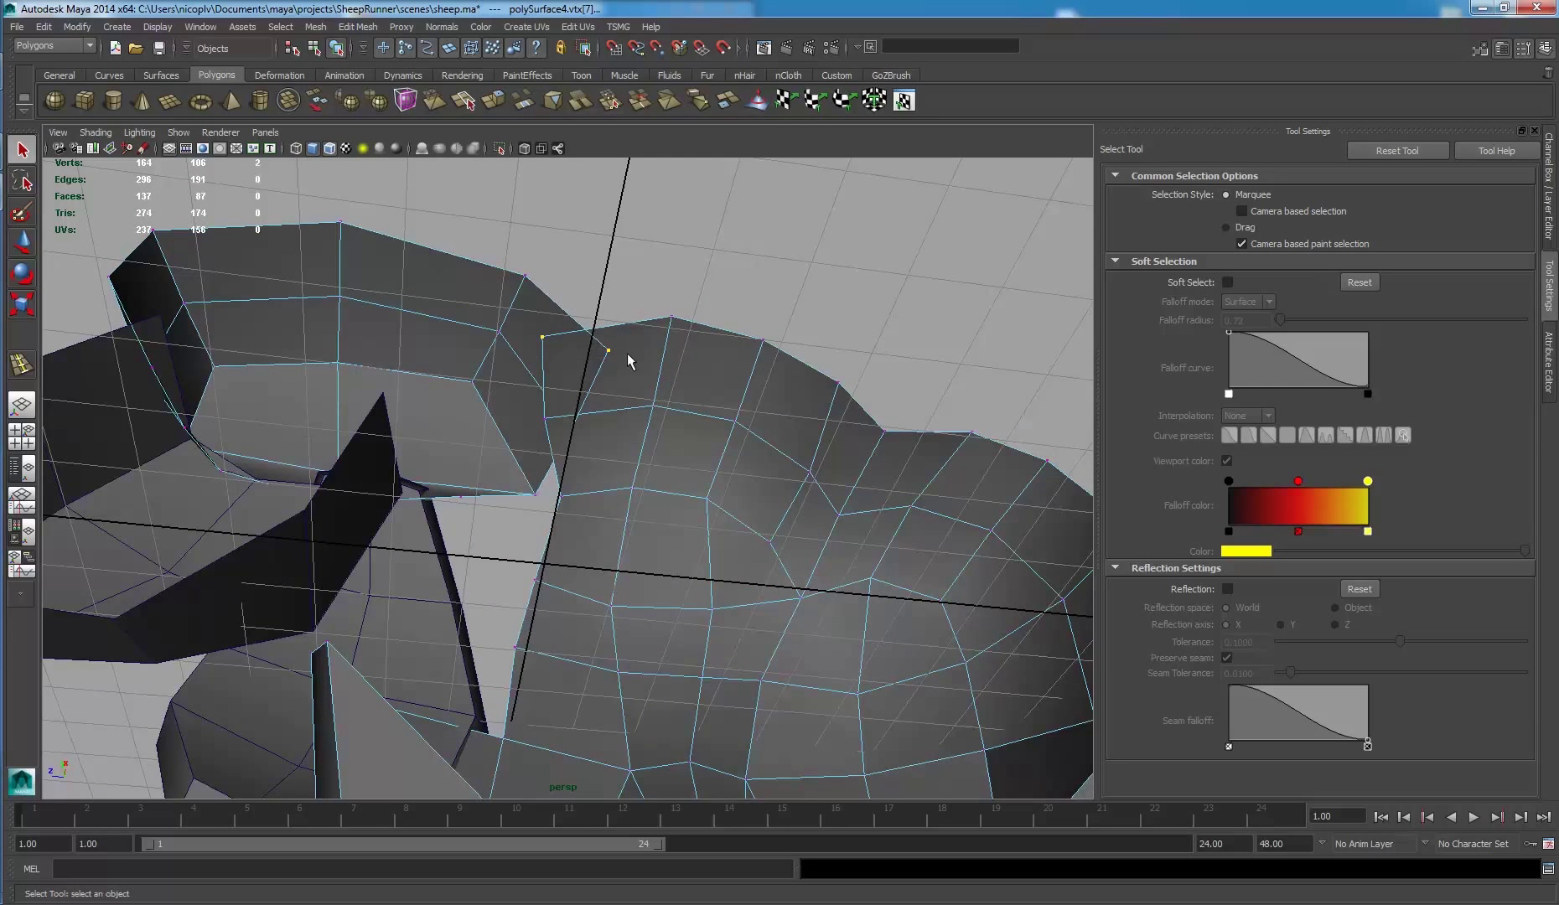
shift+right_click(633, 348)
click(625, 269)
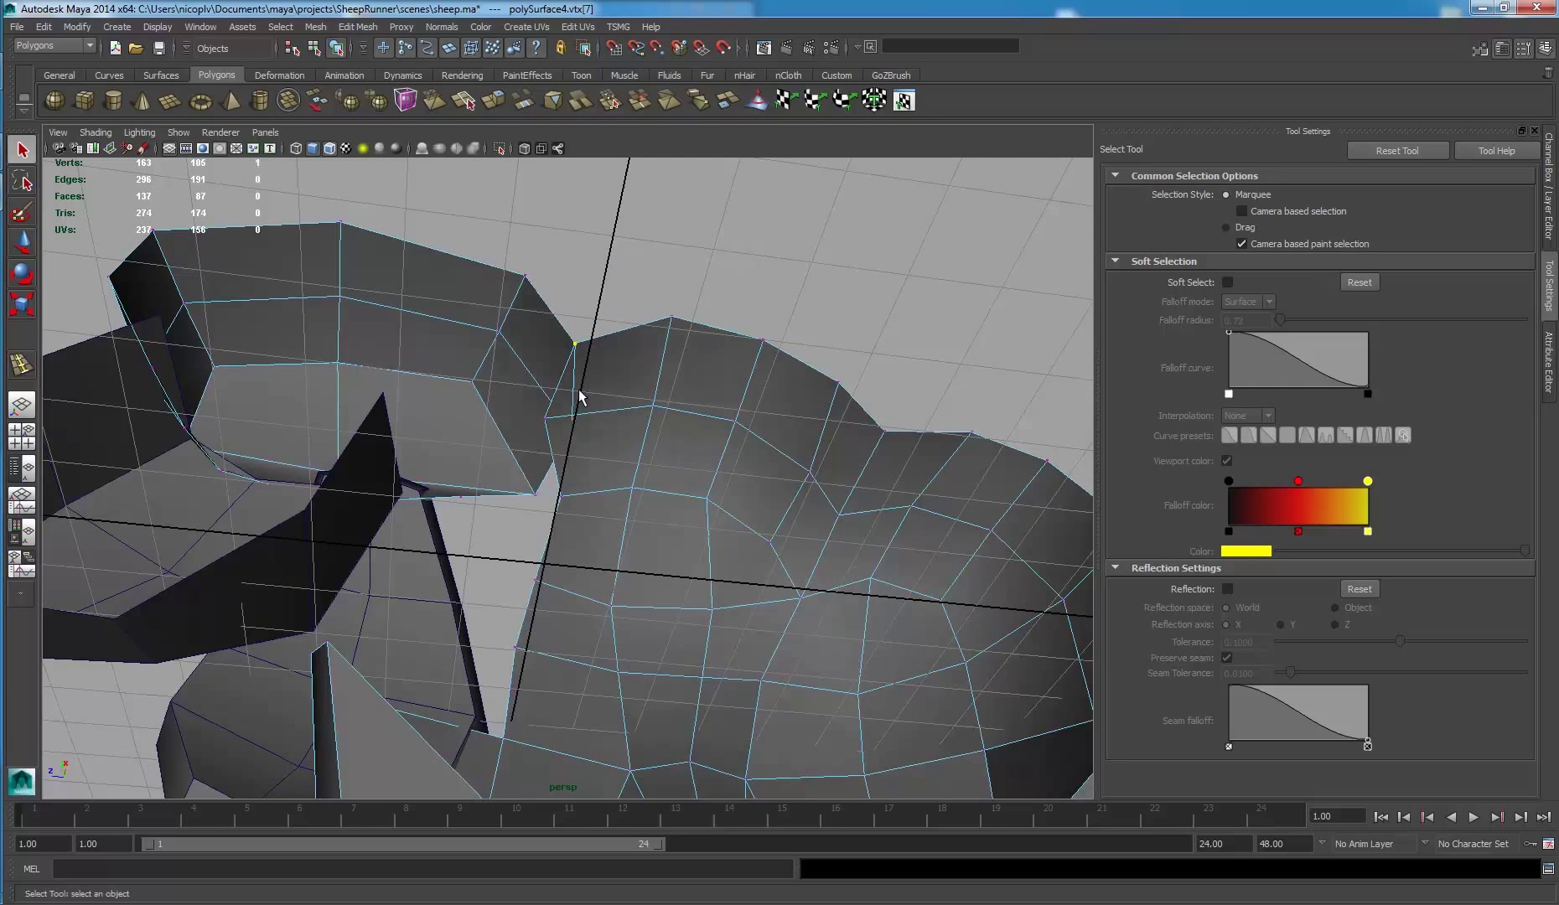
scroll(592, 498, down, 3)
alt+drag(592, 498, 556, 540)
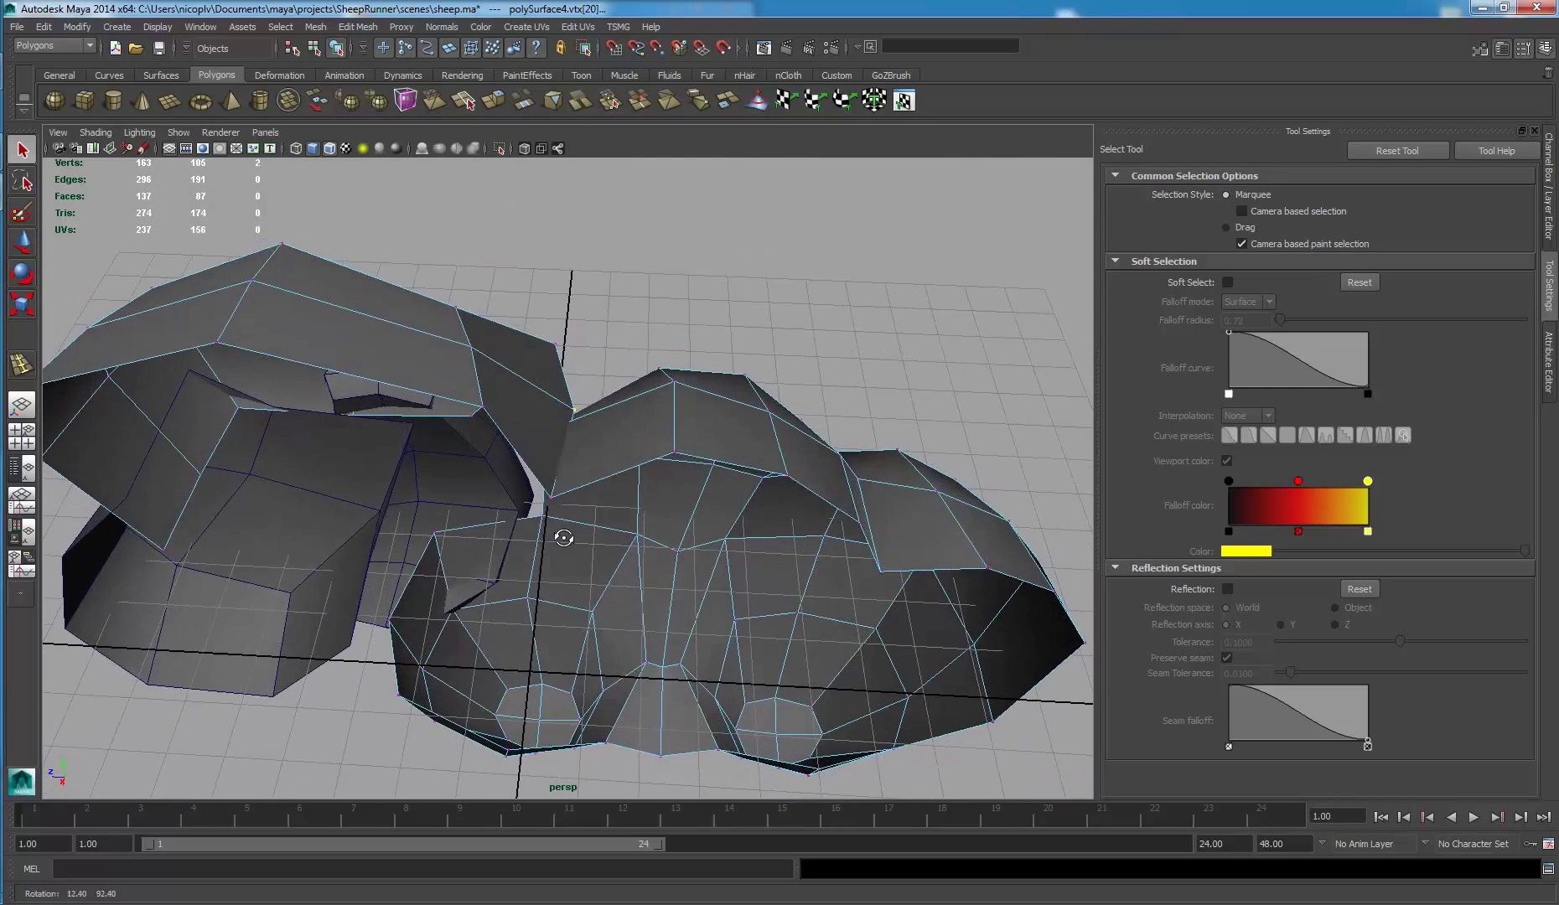
scroll(600, 395, up, 3)
shift+right_drag(568, 513, 505, 483)
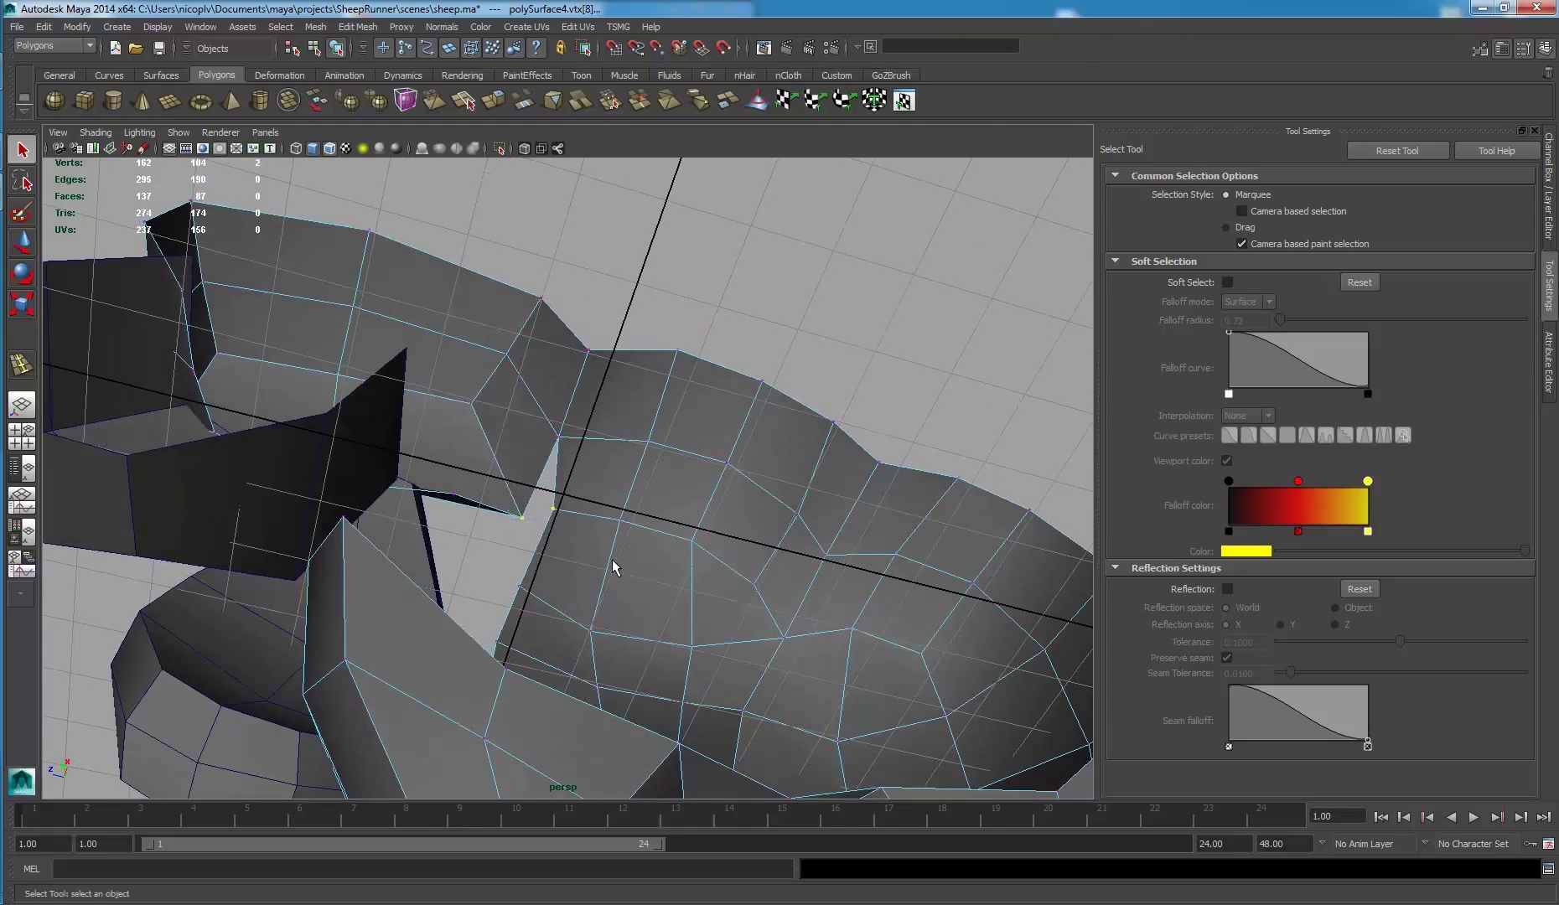
shift+right_drag(612, 568, 592, 471)
mouse_move(592, 471)
alt+mouse_down()
mouse_move(602, 564)
mouse_move(550, 550)
mouse_move(954, 560)
mouse_move(797, 516)
alt+mouse_up()
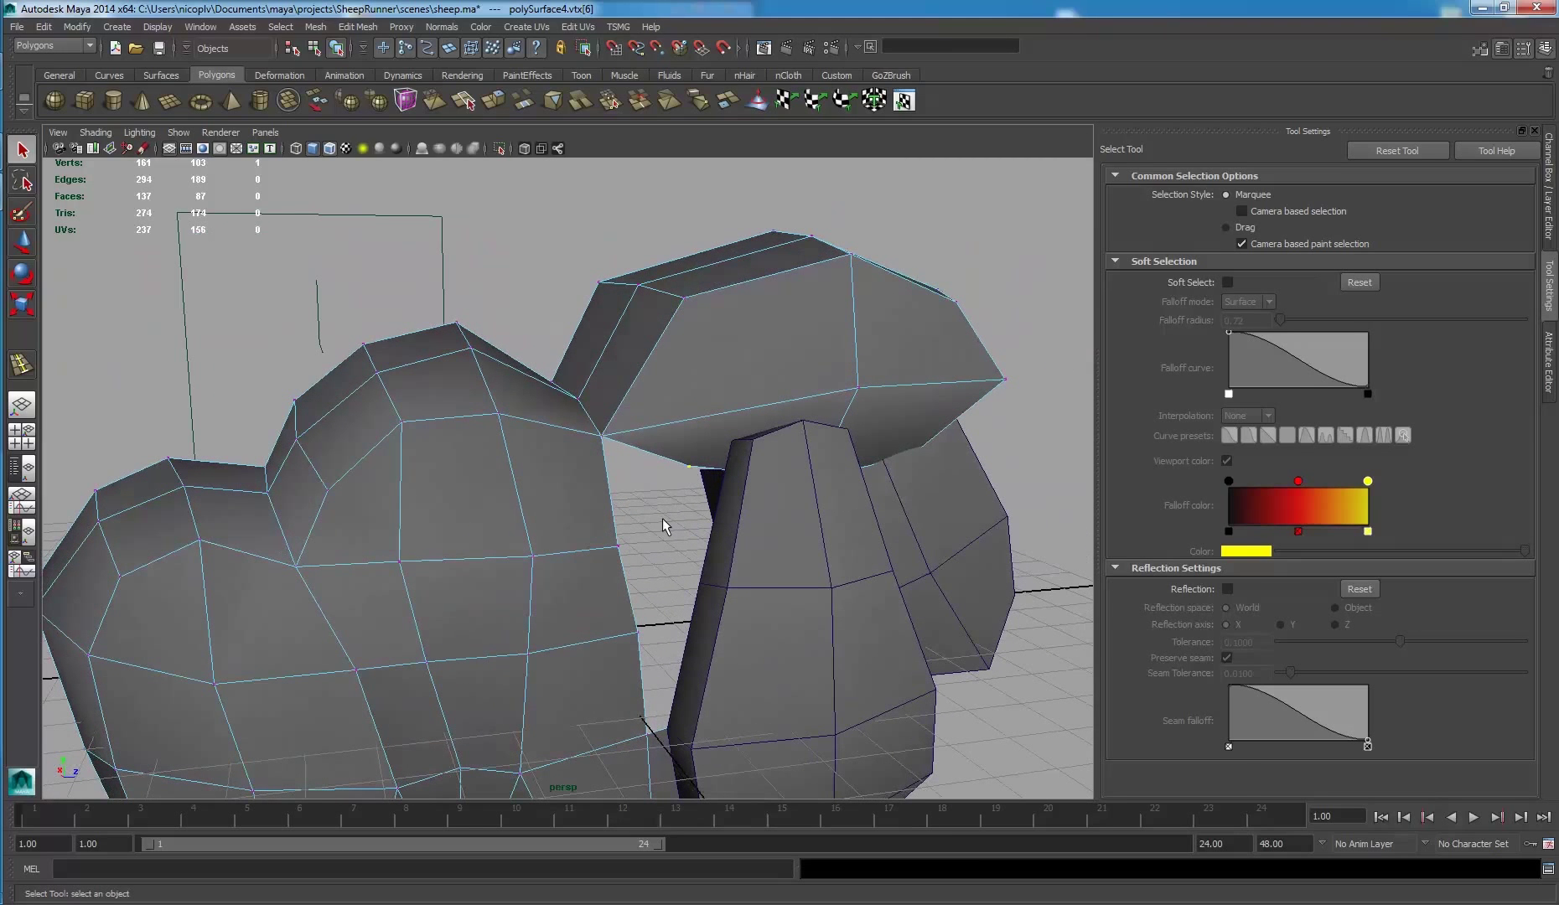
- Snap a head vertex onto its body vertex with world-axis moves and merge the pair
key(w)
key(v)
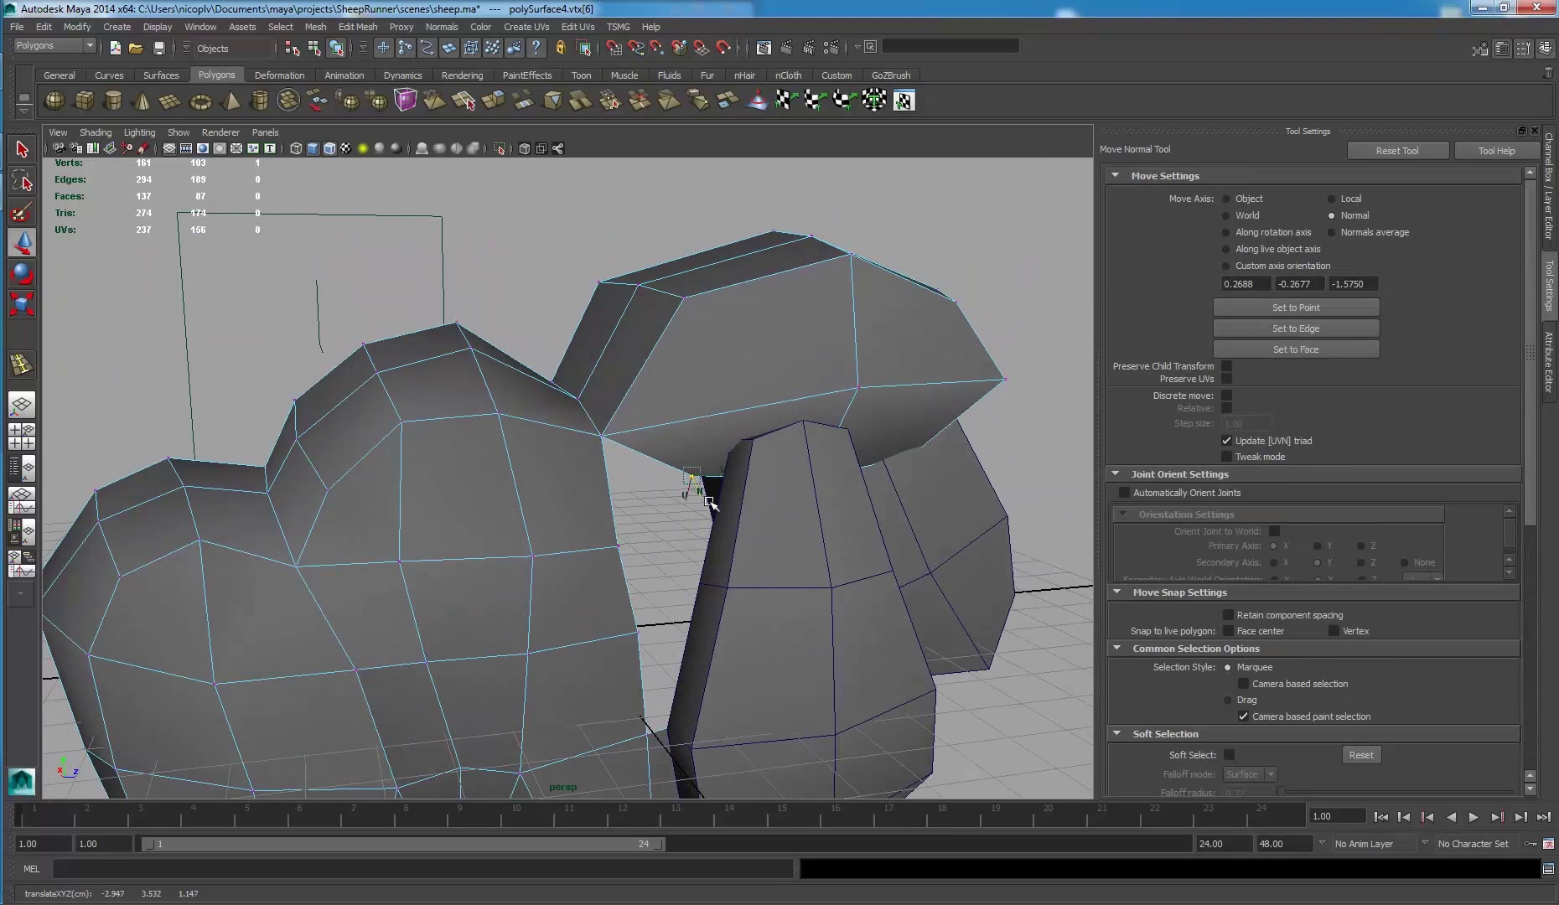
click(1236, 215)
drag(693, 476, 615, 545)
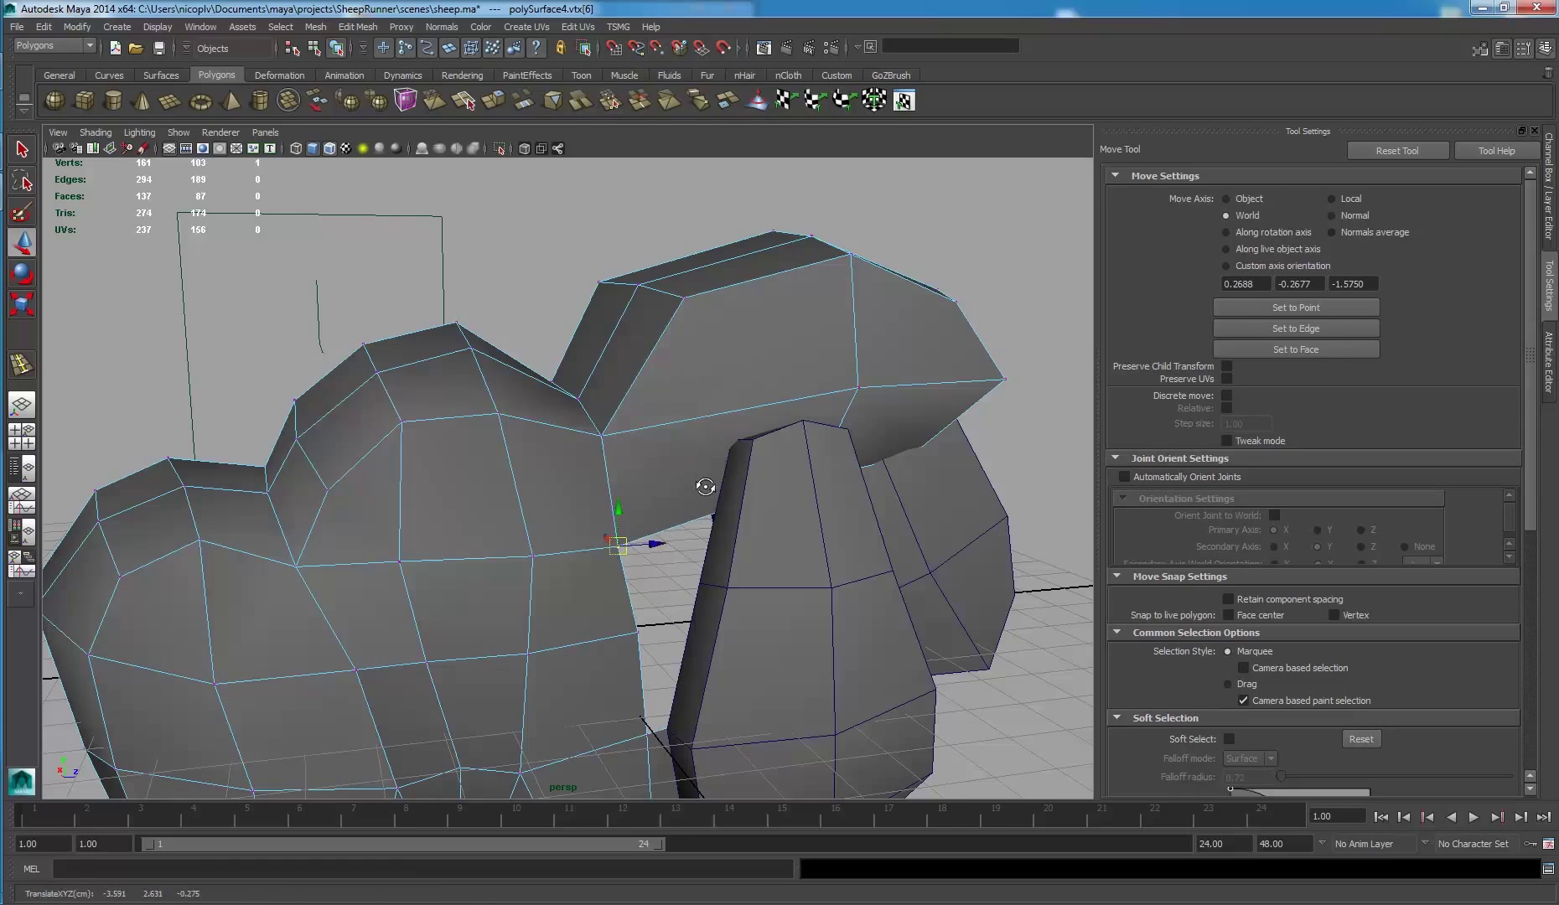
mouse_move(705, 486)
alt+mouse_down()
mouse_move(591, 429)
mouse_move(661, 487)
alt+mouse_up()
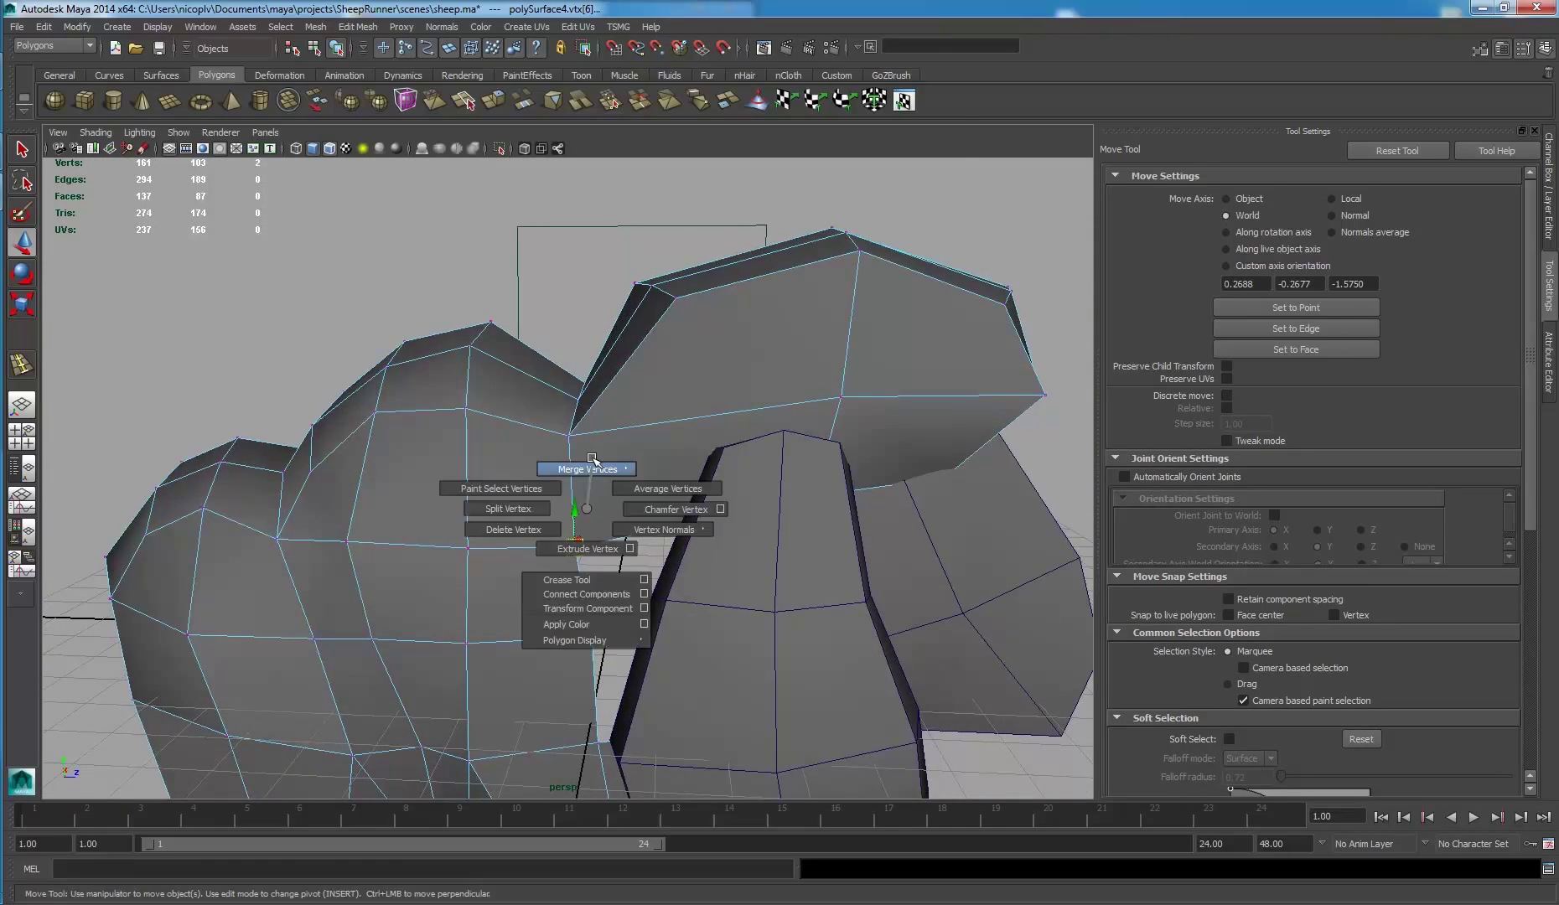
shift+right_drag(587, 510, 594, 453)
alt+drag(594, 452, 763, 485)
right_drag(708, 339, 759, 285)
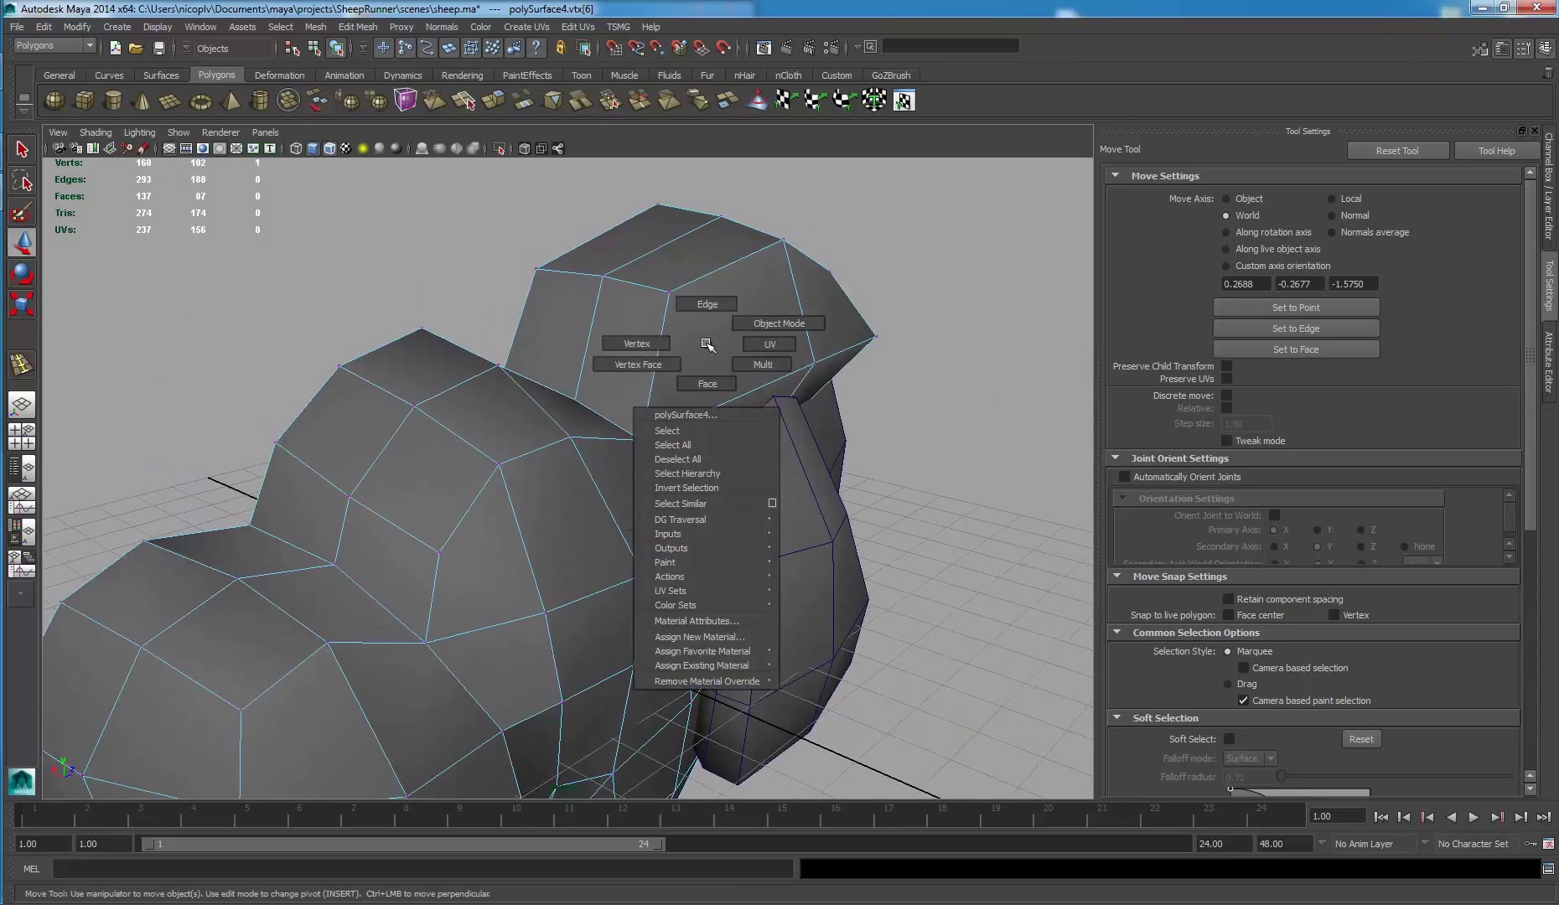
- Back in vertex mode, check vertex pairs on the head edge and above the leg
alt+drag(759, 285, 662, 369)
right_click(661, 369)
right_drag(661, 369, 530, 359)
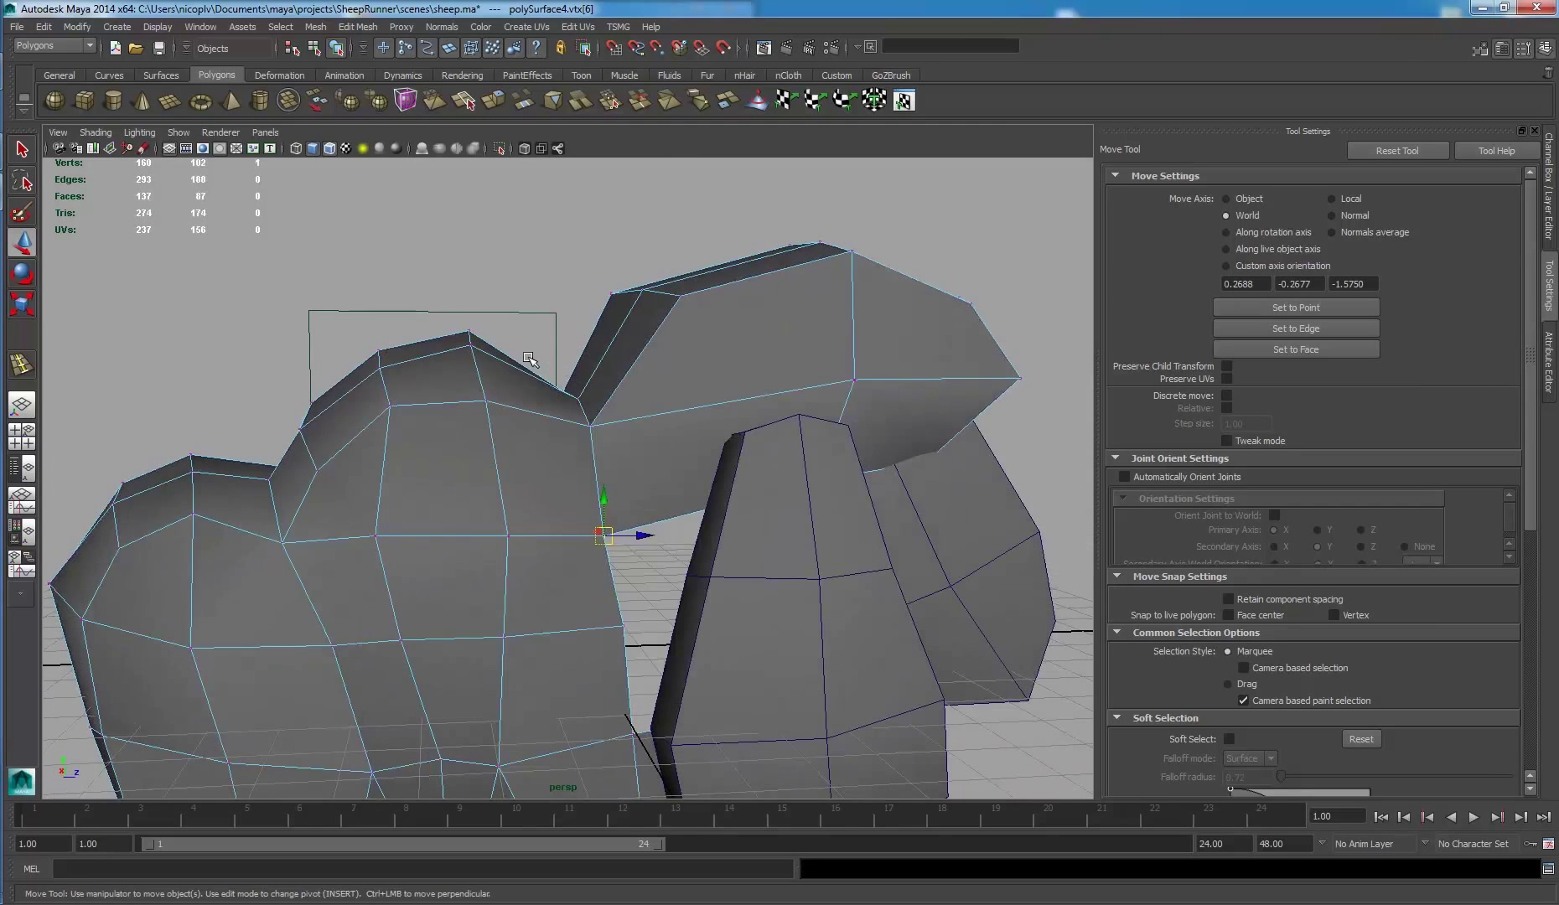
mouse_move(608, 458)
alt+mouse_down()
mouse_move(569, 361)
mouse_move(598, 375)
alt+mouse_up()
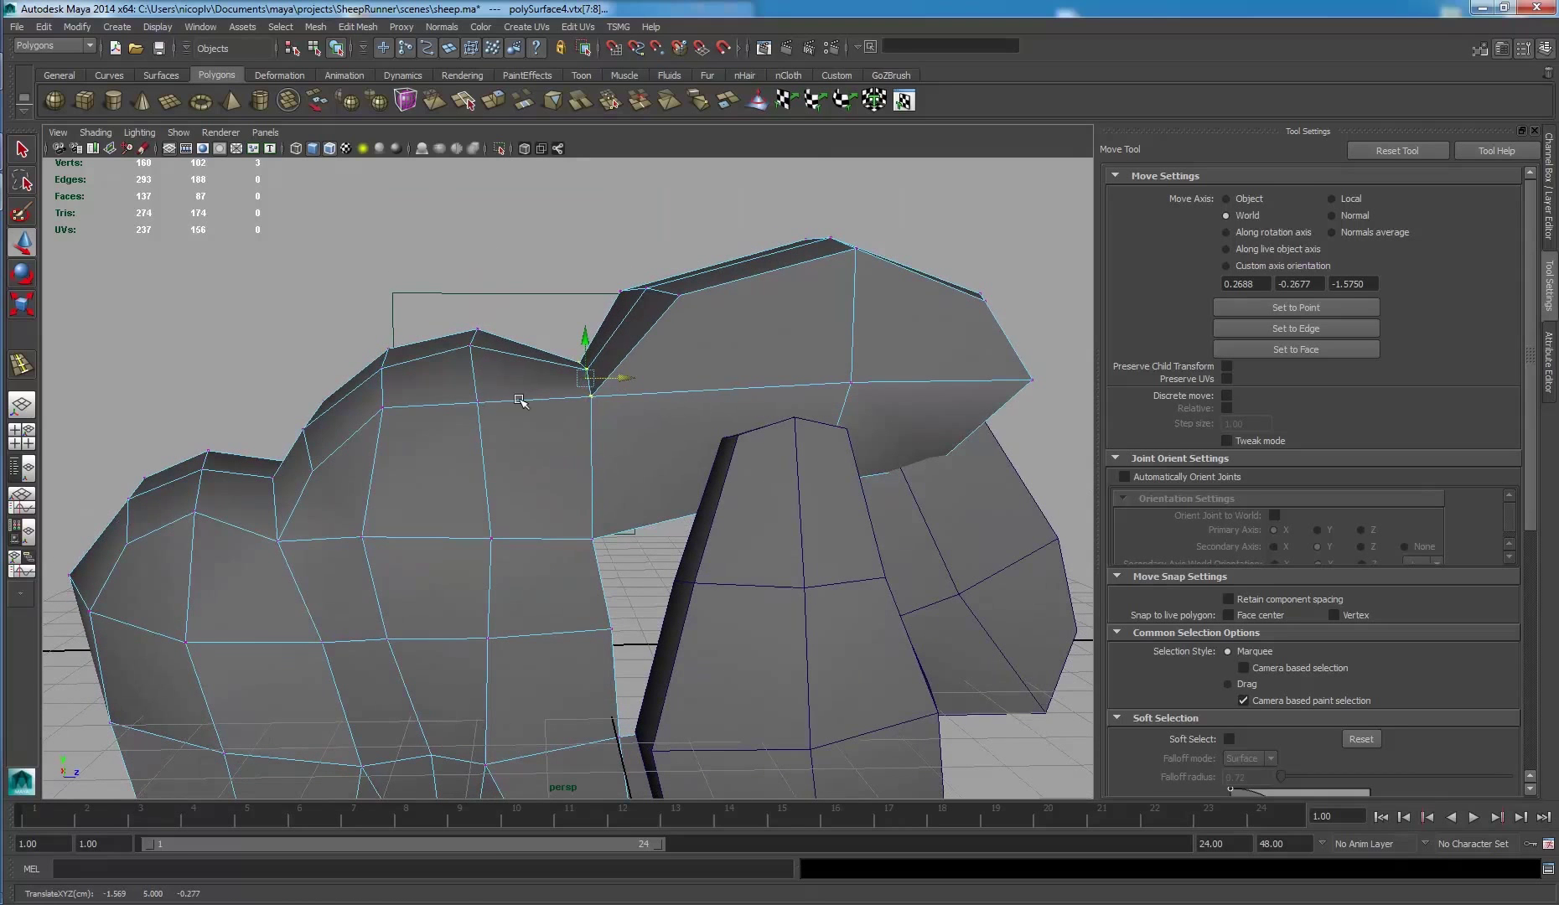
click(570, 337)
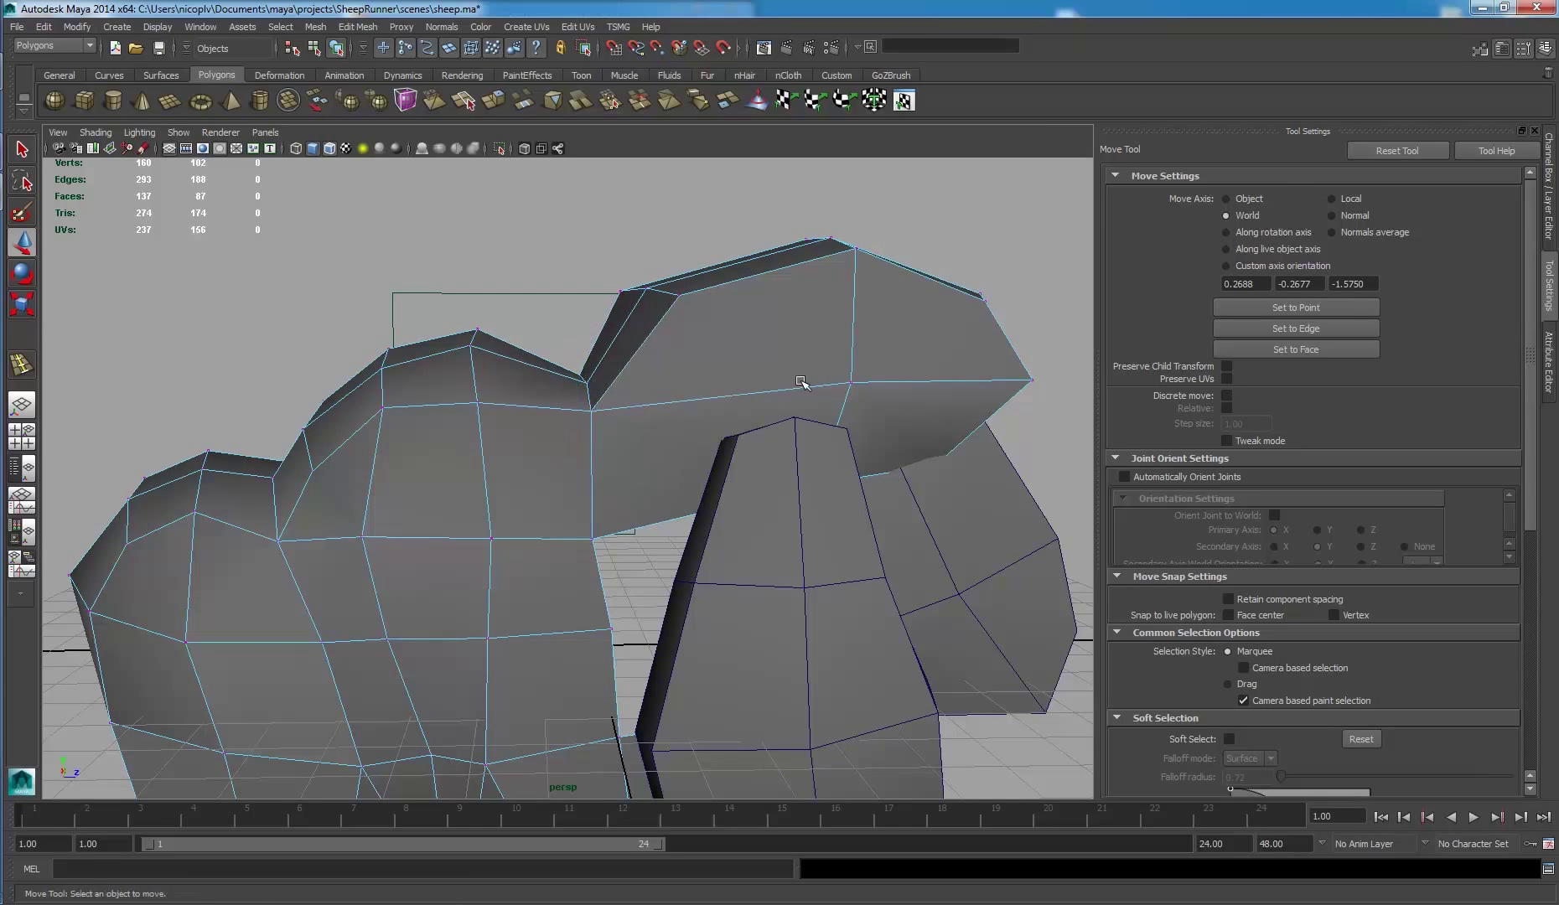
alt+drag(801, 386, 835, 389)
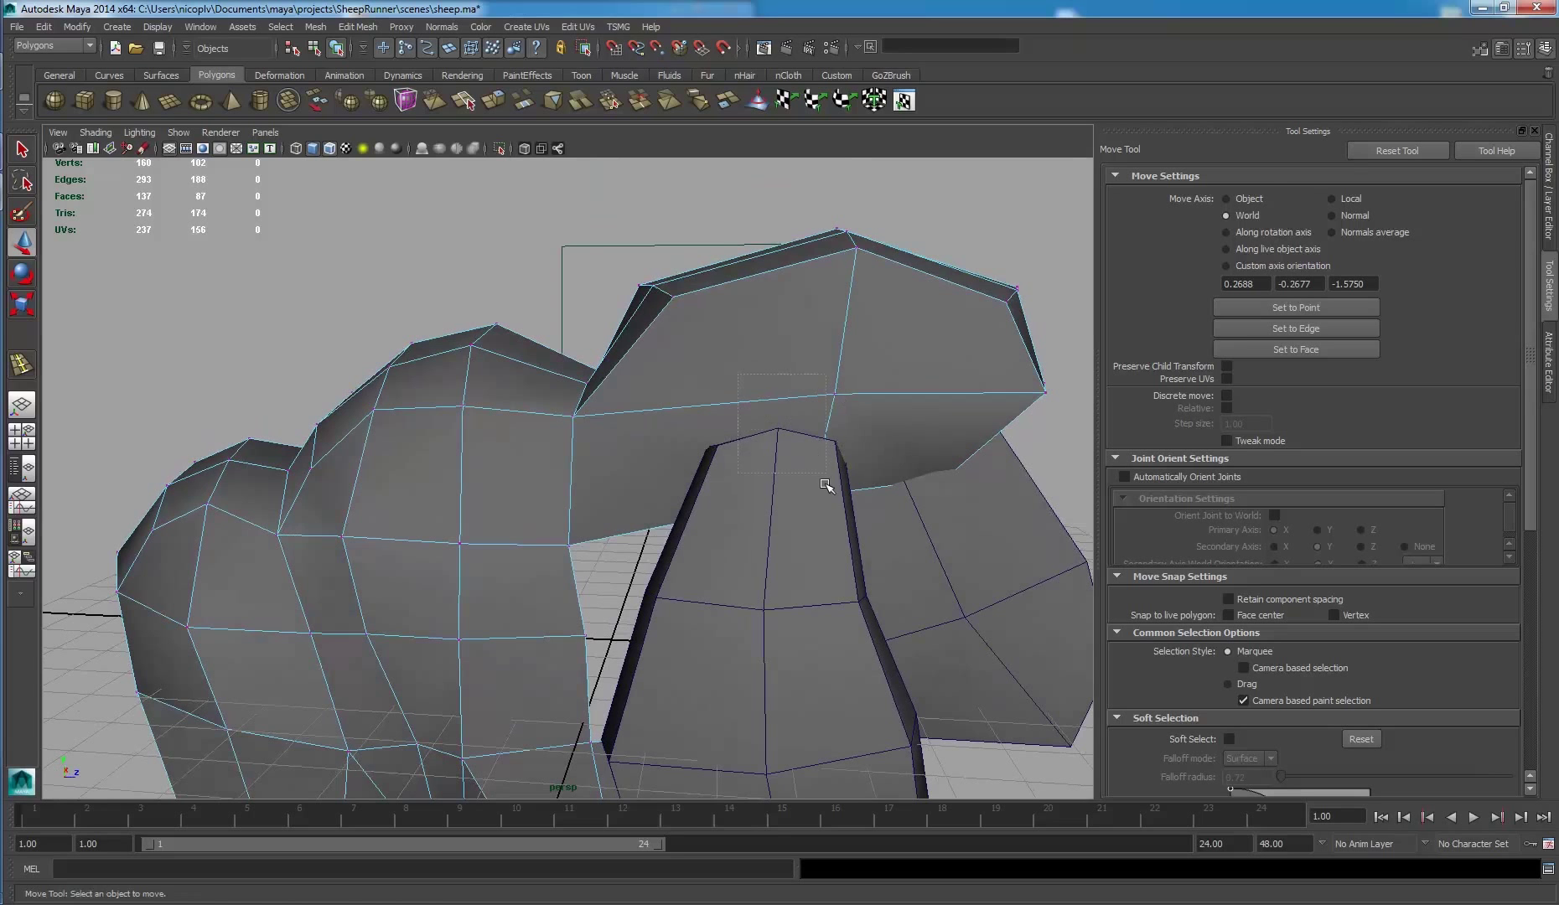
mouse_move(822, 482)
mouse_down()
mouse_move(838, 484)
mouse_move(853, 447)
mouse_up()
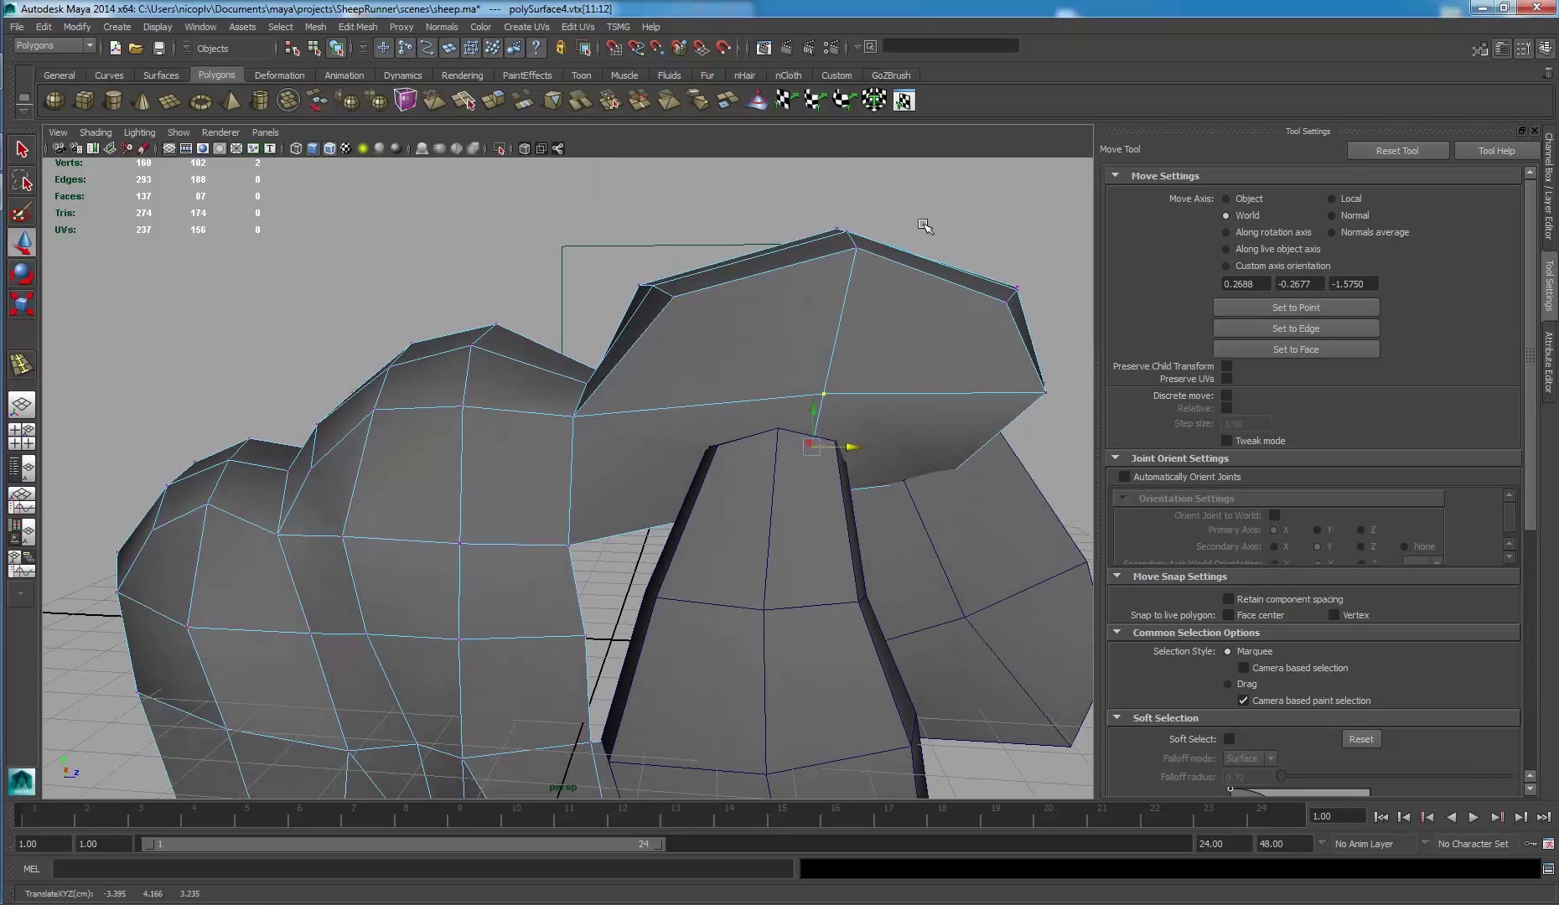
click(1004, 212)
alt+drag(876, 252, 750, 313)
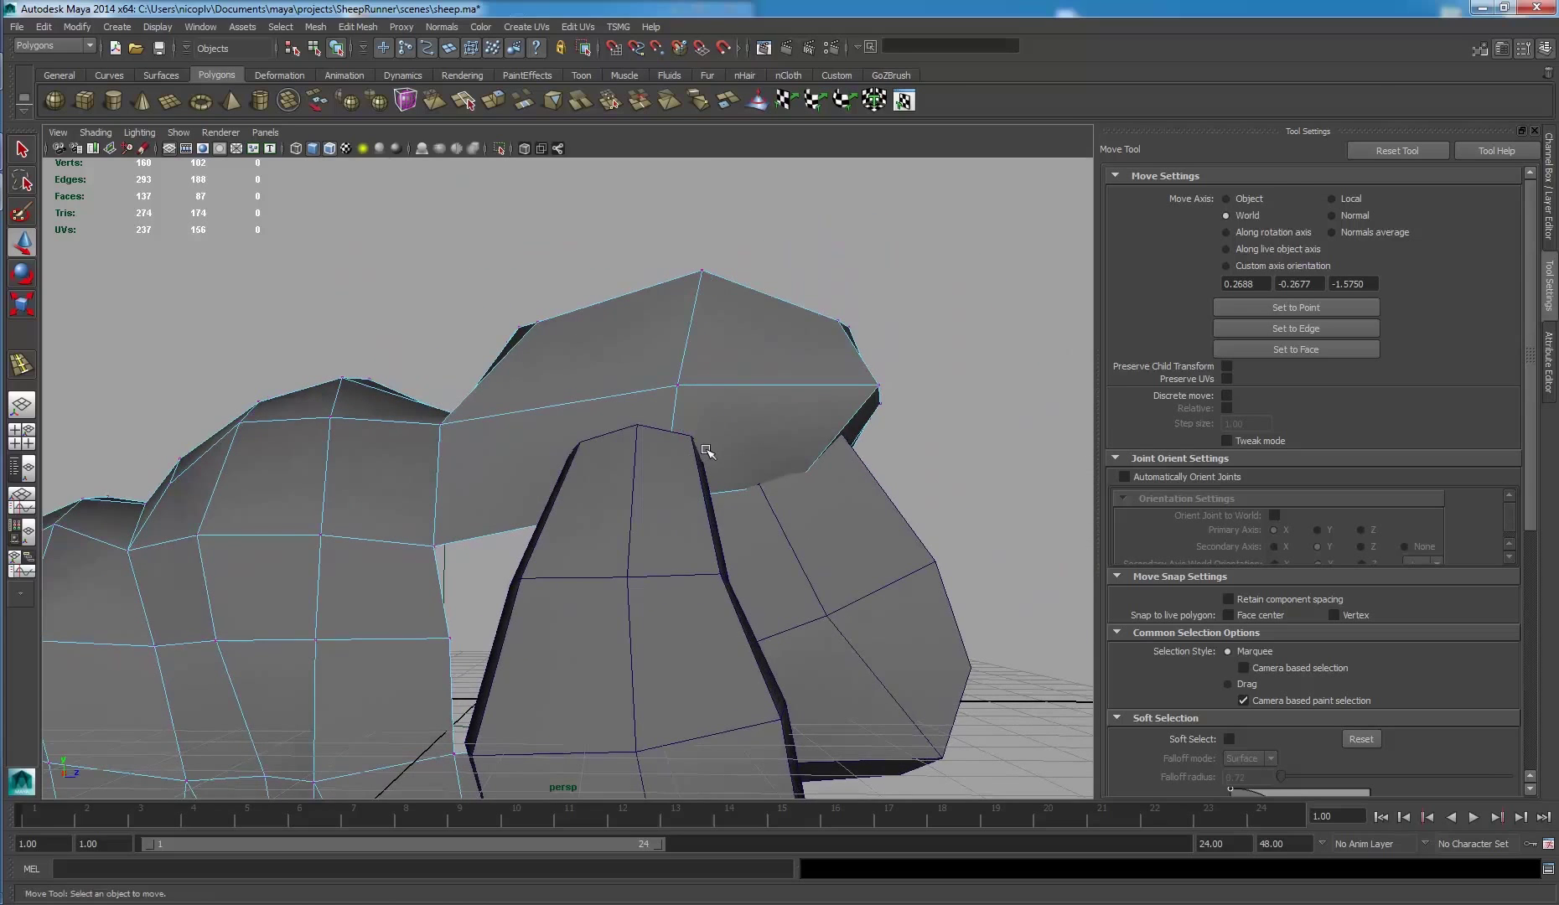
mouse_move(818, 434)
alt+mouse_down()
mouse_move(641, 432)
mouse_move(774, 441)
mouse_move(692, 257)
mouse_move(721, 309)
mouse_move(759, 270)
alt+mouse_up()
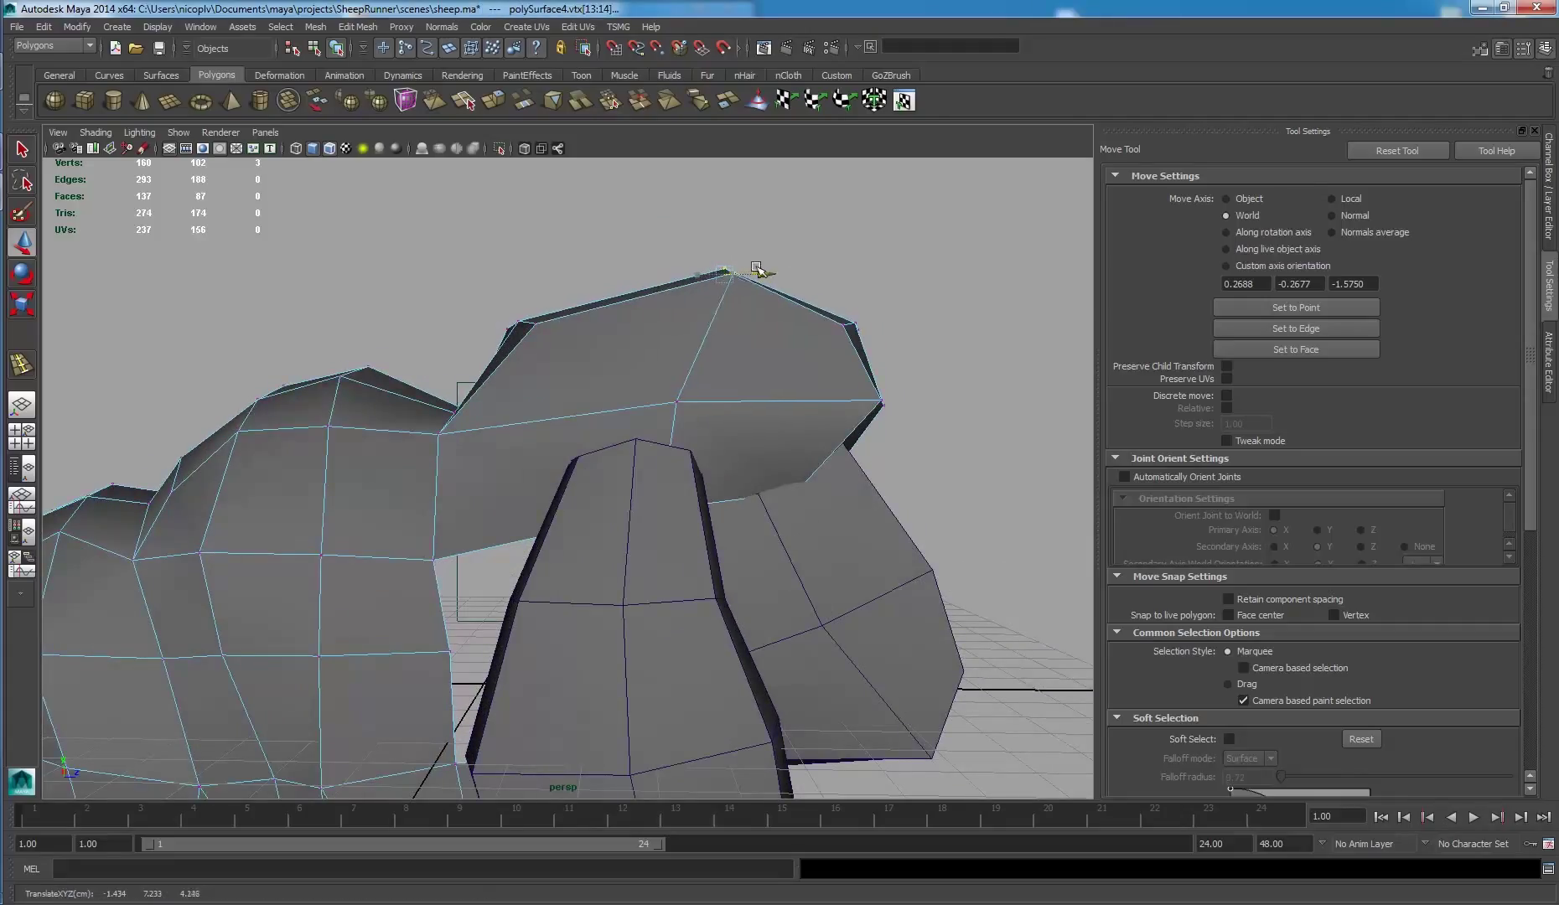
- Shift the head's lower-edge vertices and a vertex above the leg to reshape the join
drag(634, 377, 738, 566)
mouse_move(707, 457)
mouse_down()
mouse_move(744, 455)
mouse_move(706, 404)
mouse_up()
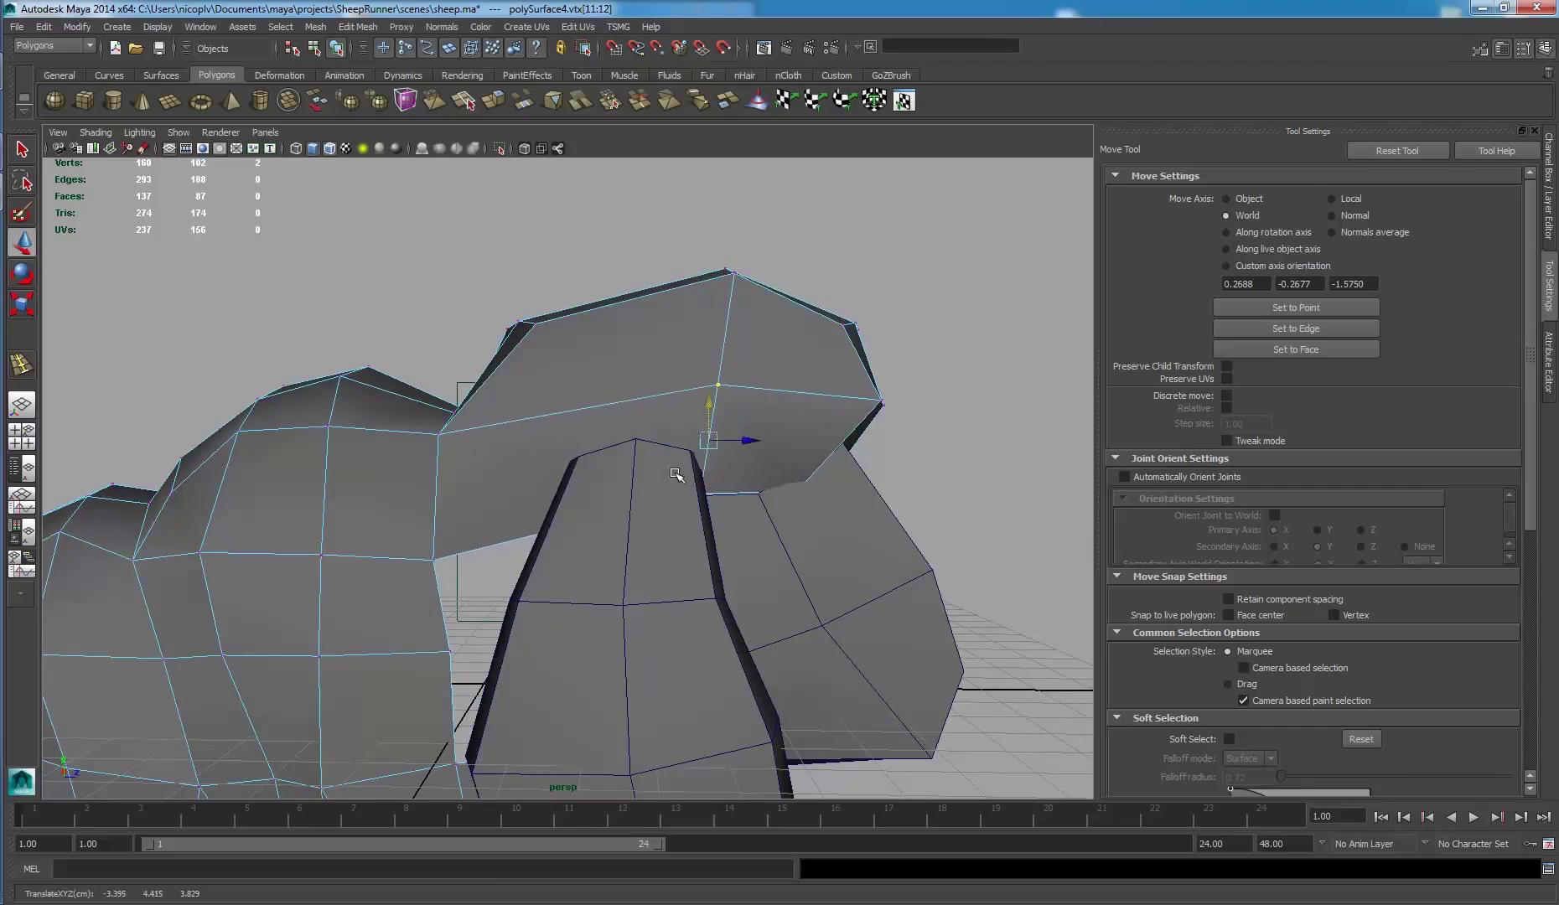
click(709, 493)
mouse_move(714, 487)
mouse_down()
mouse_move(757, 496)
mouse_move(626, 491)
mouse_move(696, 487)
mouse_move(710, 455)
mouse_move(772, 448)
mouse_move(905, 495)
mouse_move(762, 460)
mouse_move(754, 424)
mouse_move(712, 424)
mouse_up()
click(635, 416)
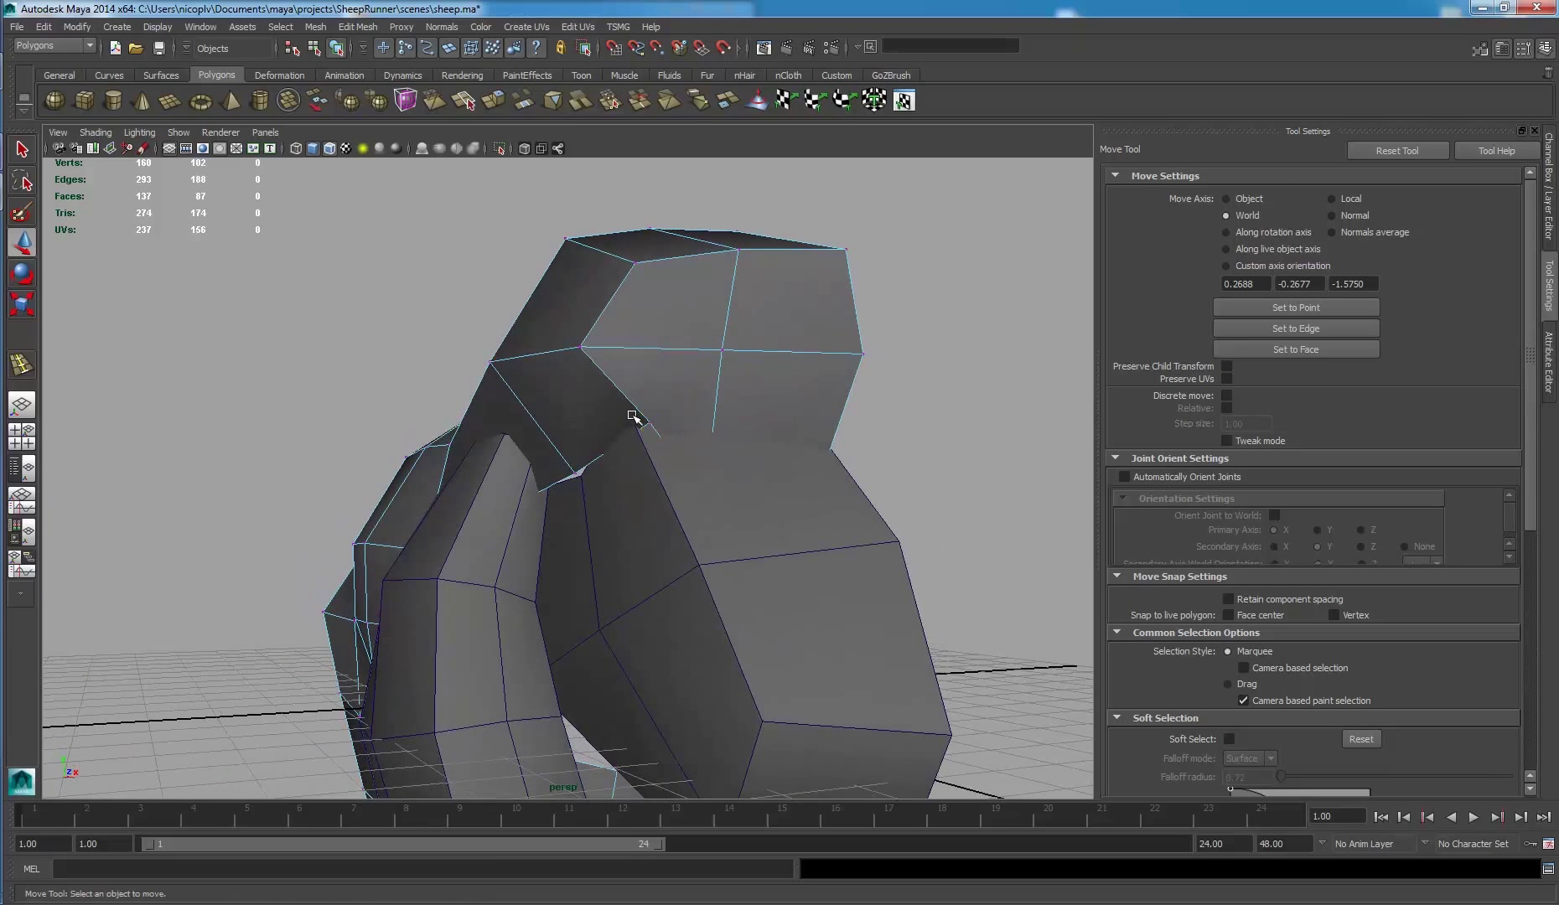
click(635, 427)
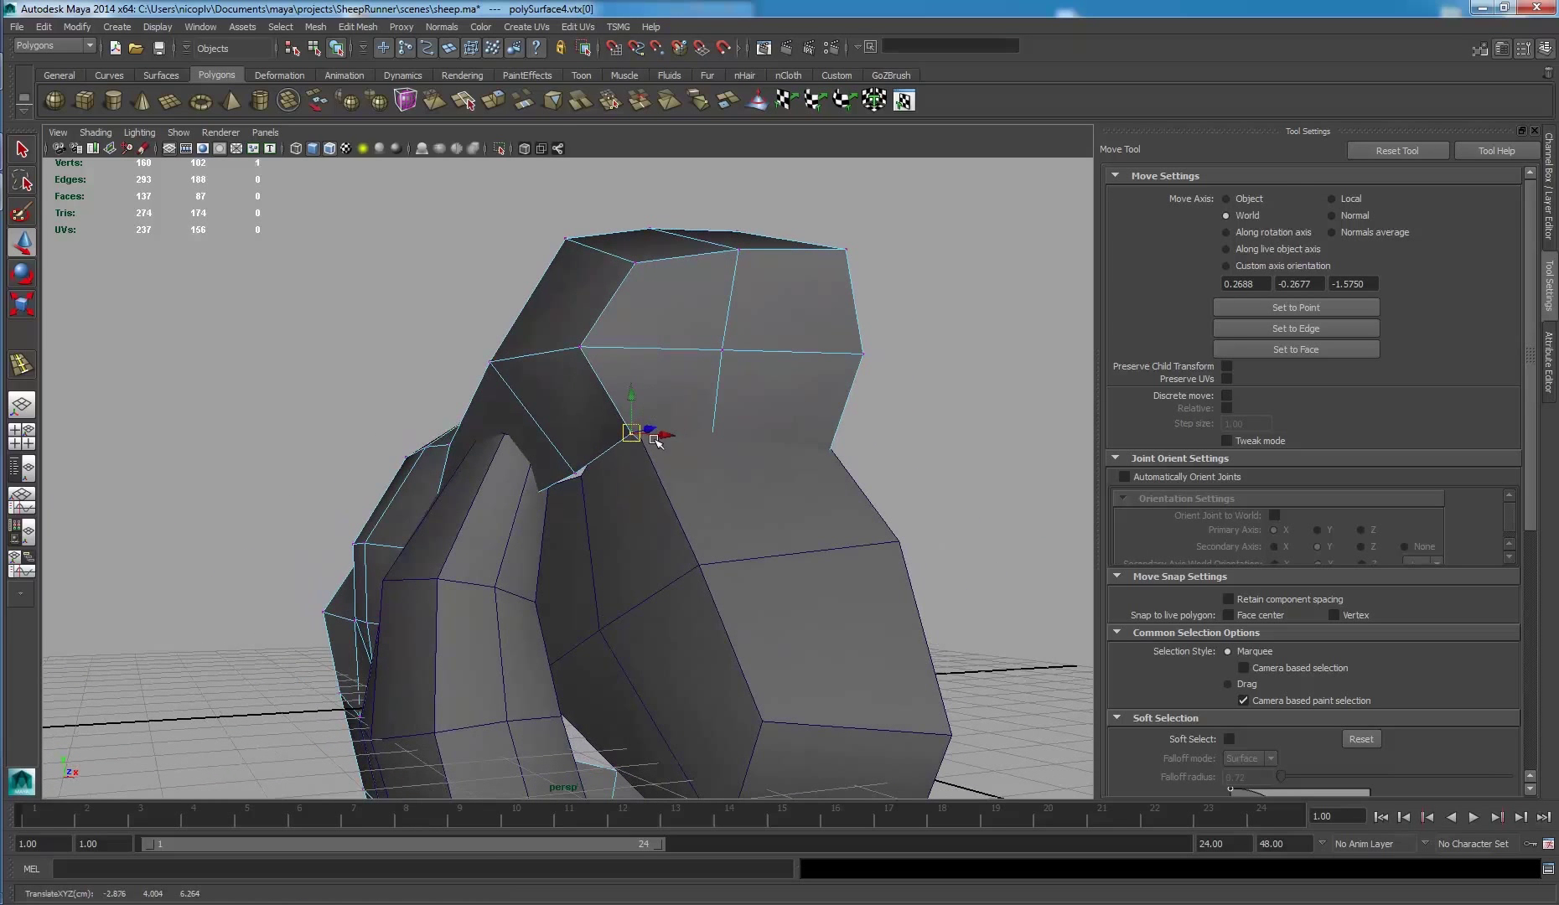
mouse_move(692, 421)
mouse_down()
mouse_move(622, 443)
mouse_move(608, 470)
mouse_move(342, 521)
mouse_move(273, 507)
mouse_move(294, 426)
mouse_move(241, 469)
mouse_move(272, 445)
mouse_move(261, 470)
mouse_move(373, 463)
mouse_move(492, 425)
mouse_move(588, 427)
mouse_up()
click(713, 403)
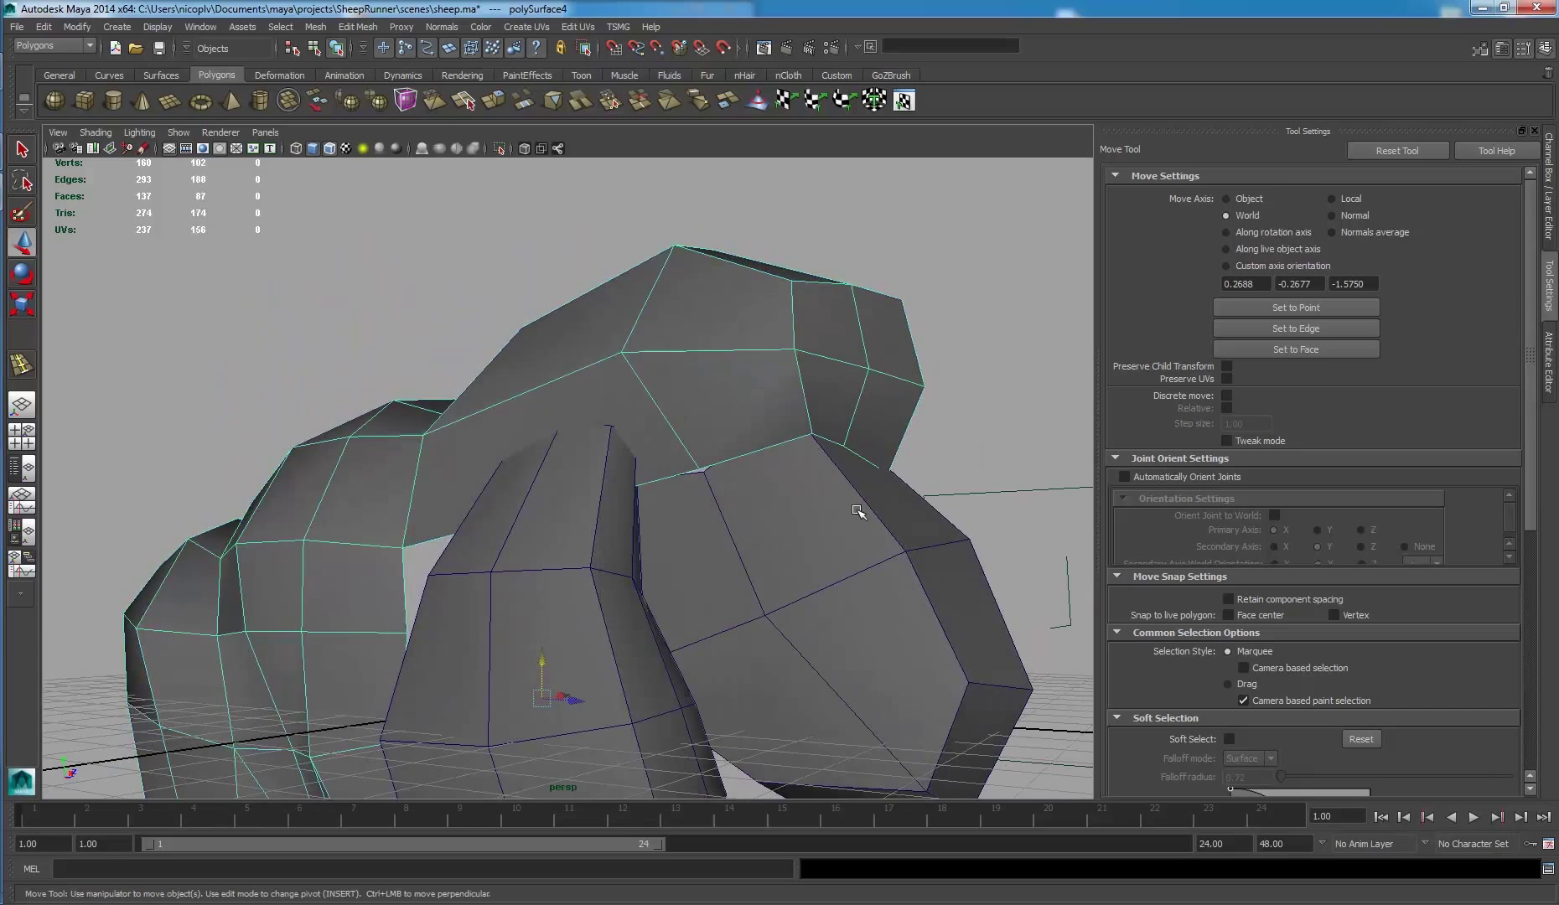
- Slide a vertex on the body's edge outward along X
mouse_move(856, 508)
alt+mouse_down()
mouse_move(713, 456)
mouse_move(667, 474)
alt+mouse_up()
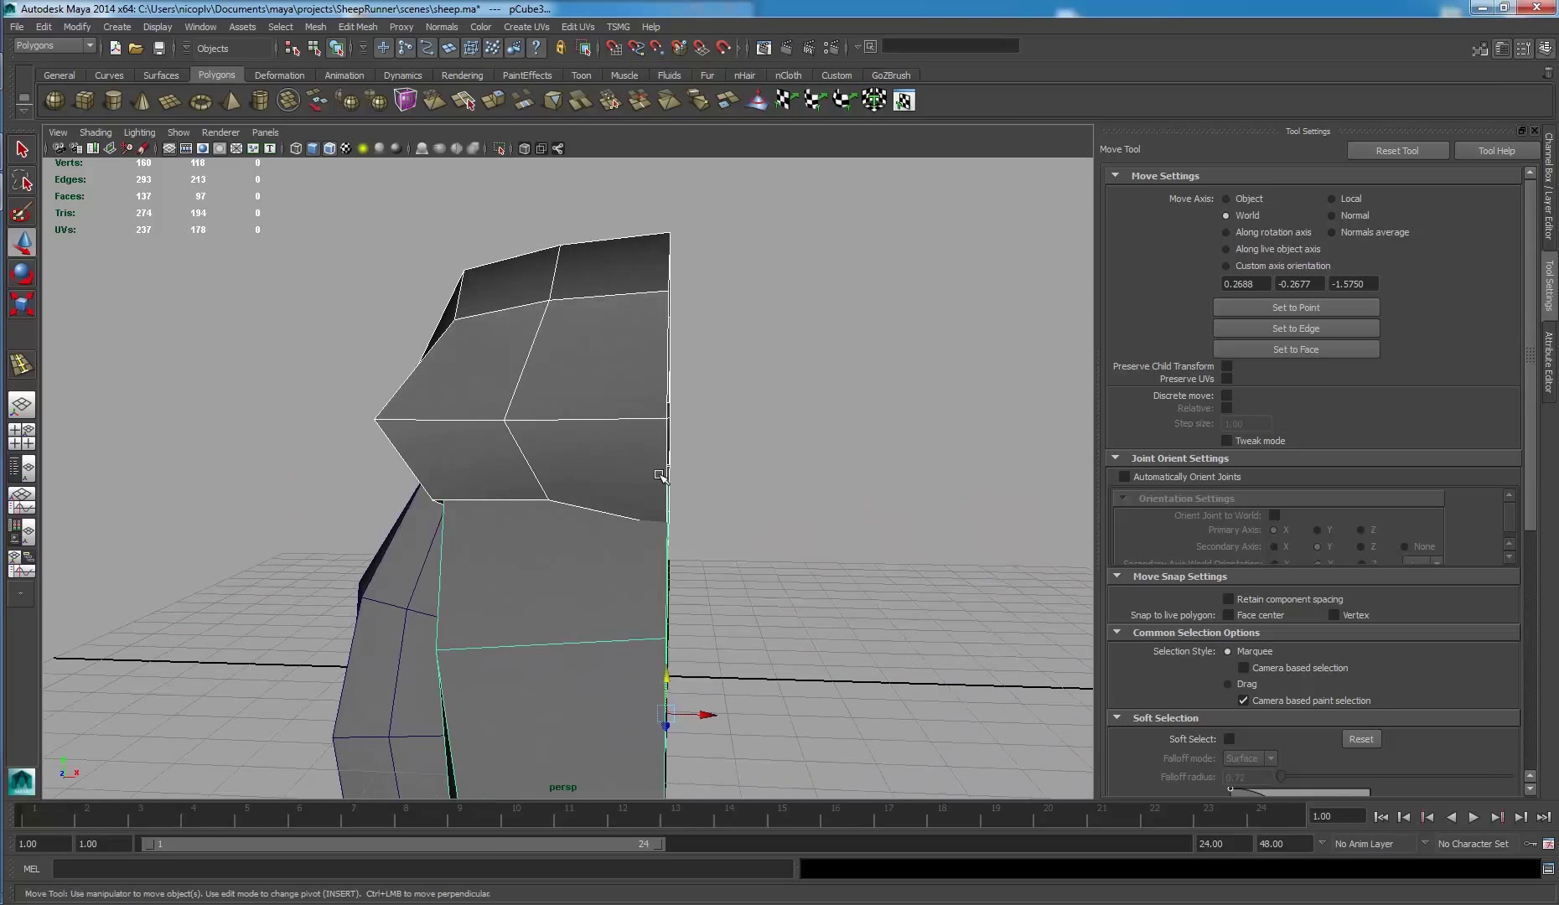
click(600, 442)
right_drag(600, 442, 474, 418)
drag(499, 409, 545, 436)
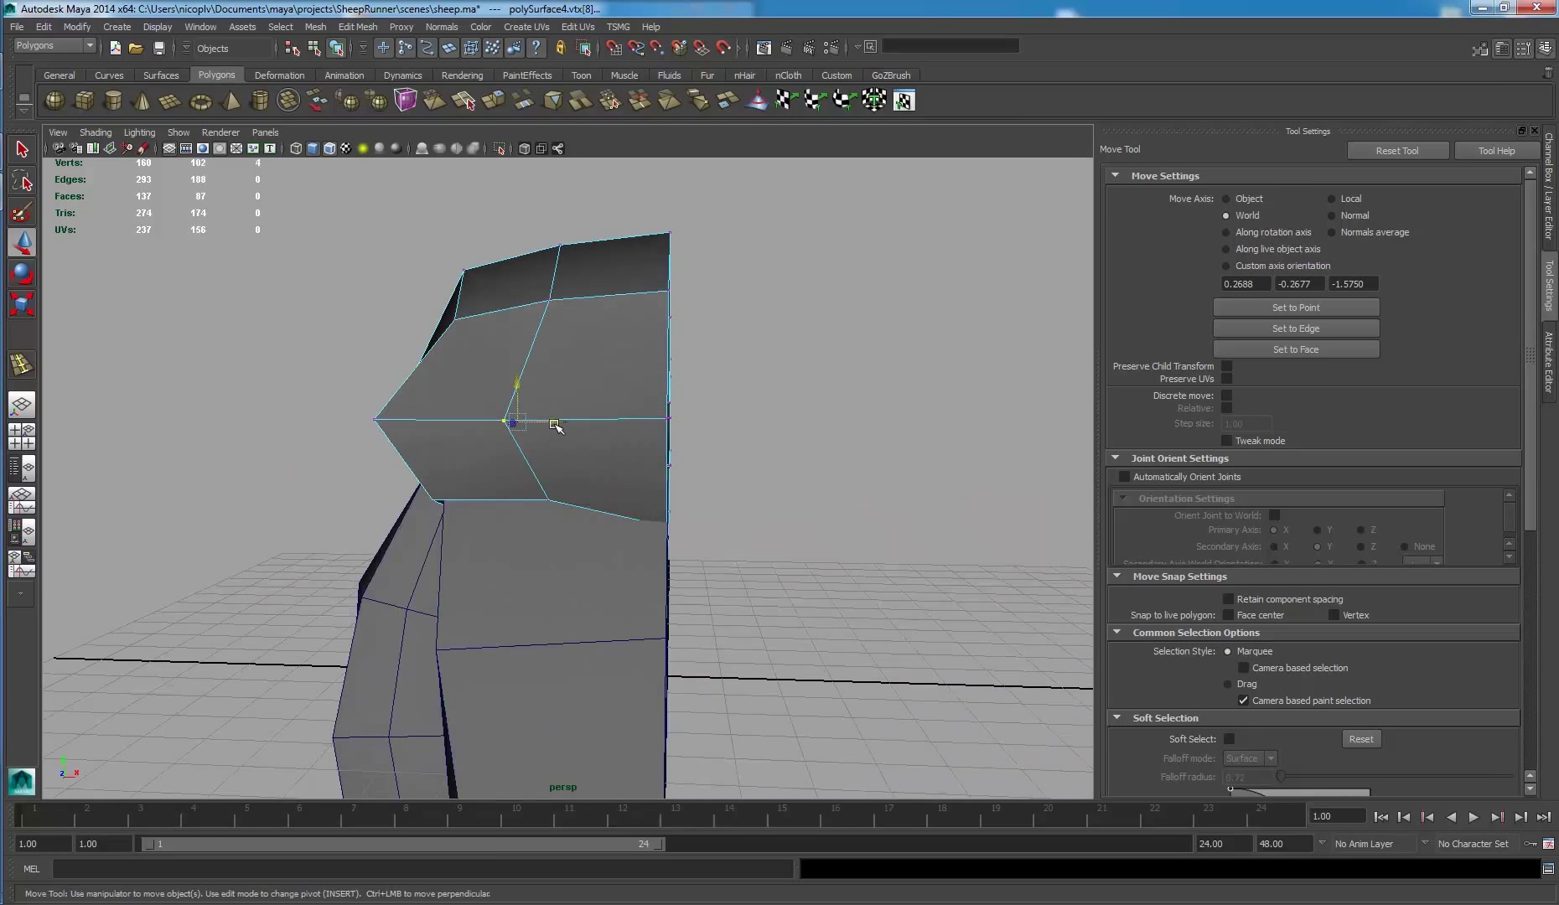
click(758, 462)
click(506, 420)
mouse_move(549, 419)
mouse_down()
mouse_move(575, 416)
mouse_move(597, 474)
mouse_move(642, 454)
mouse_up()
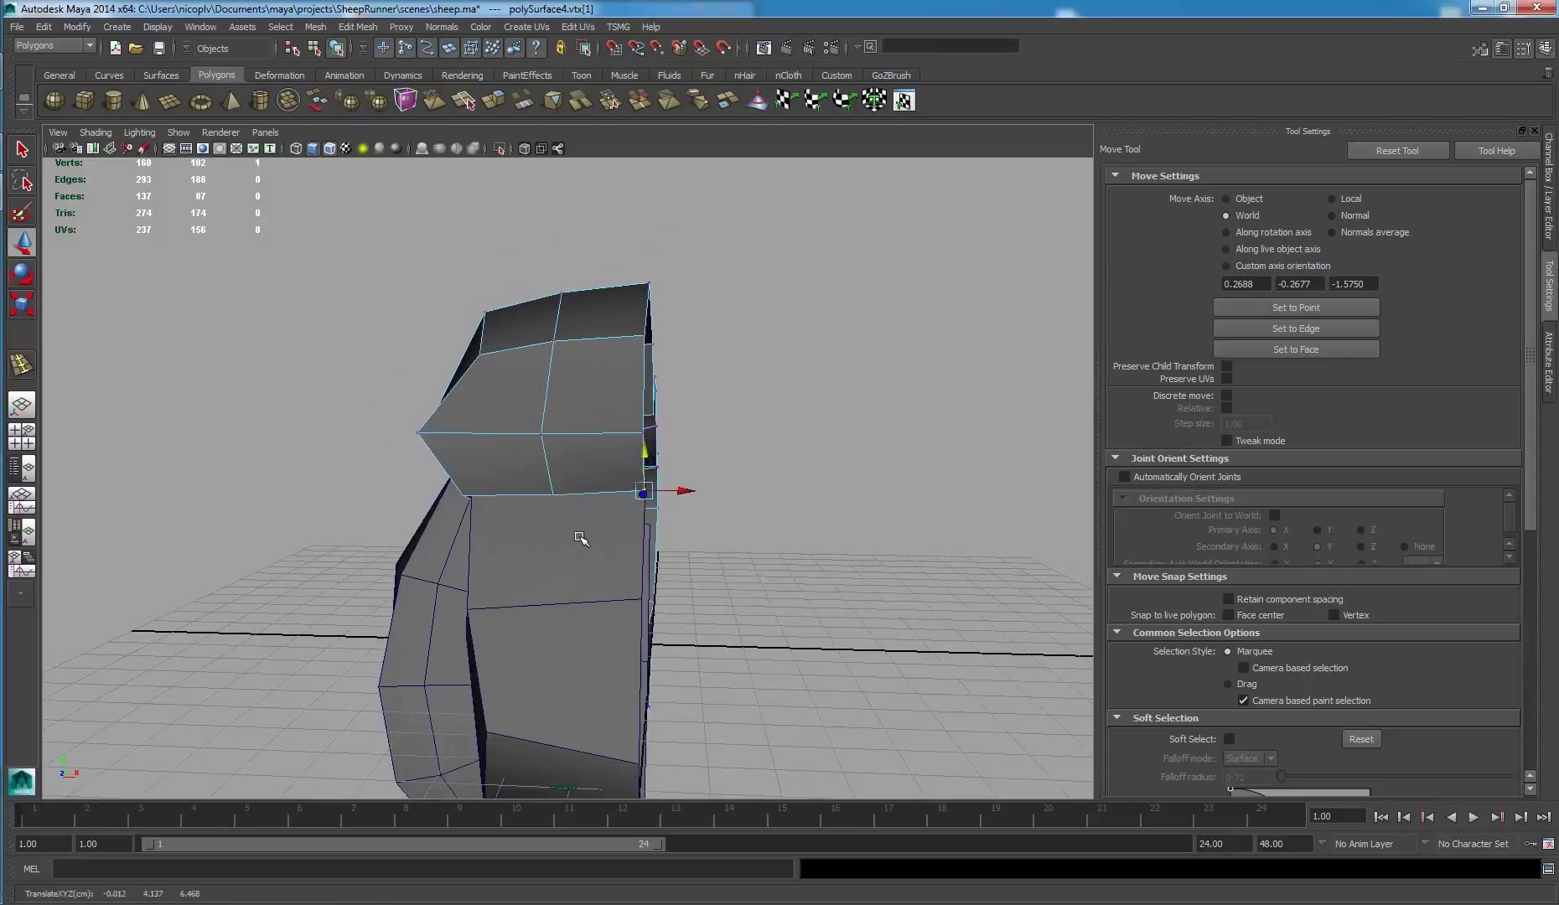
- Insert an edge loop around the pCube3 head block
click(617, 553)
mouse_move(548, 581)
alt+mouse_down()
mouse_move(589, 528)
mouse_move(663, 494)
alt+mouse_up()
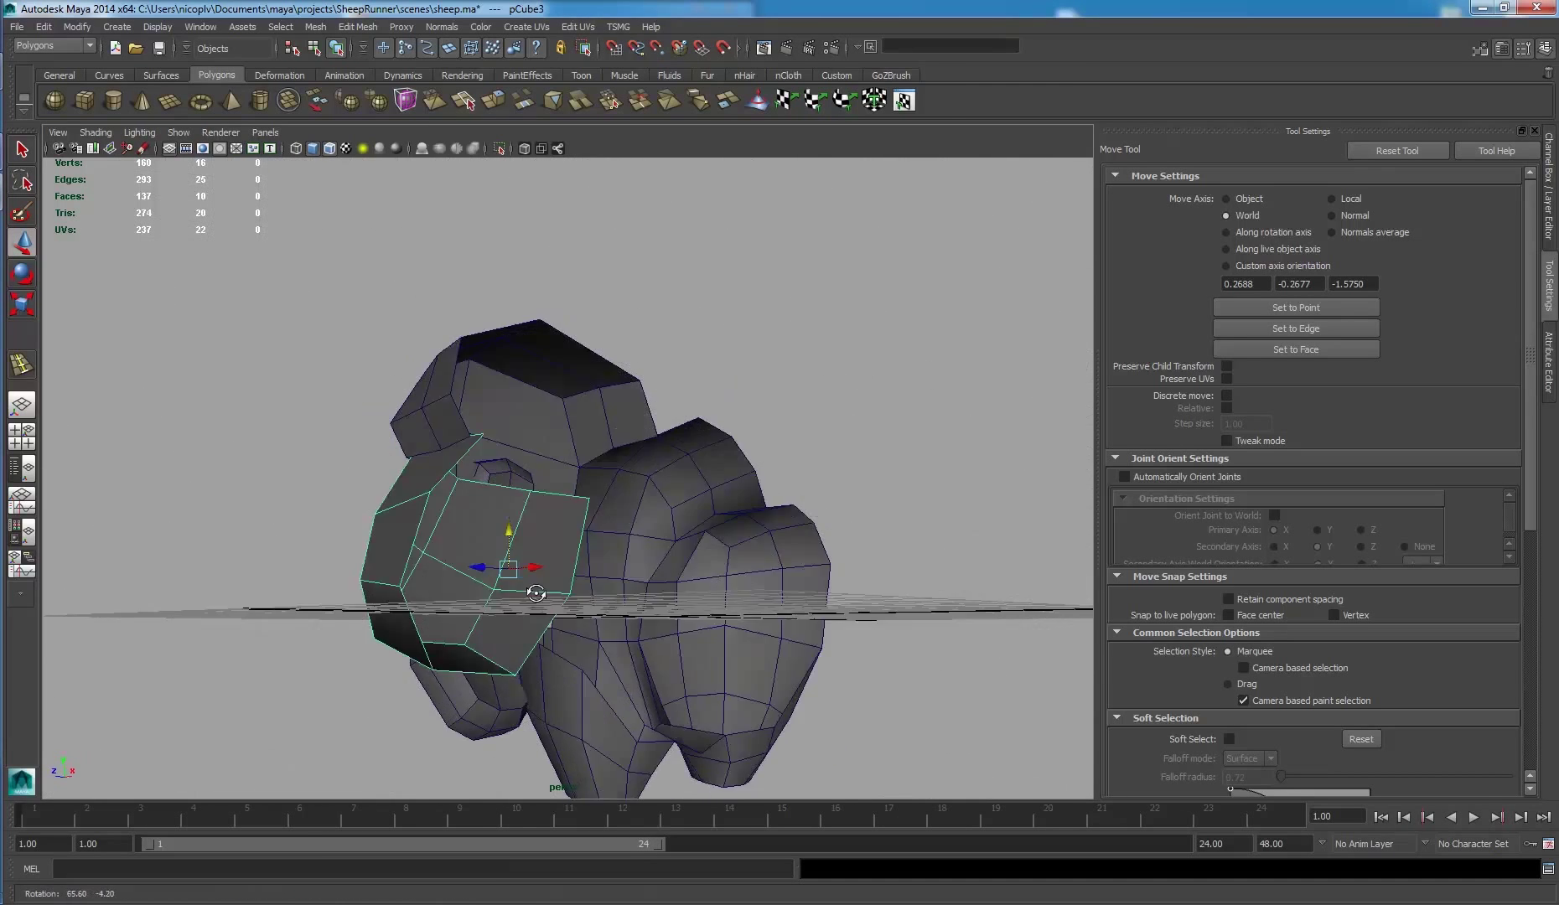
alt+drag(677, 634, 461, 197)
click(363, 28)
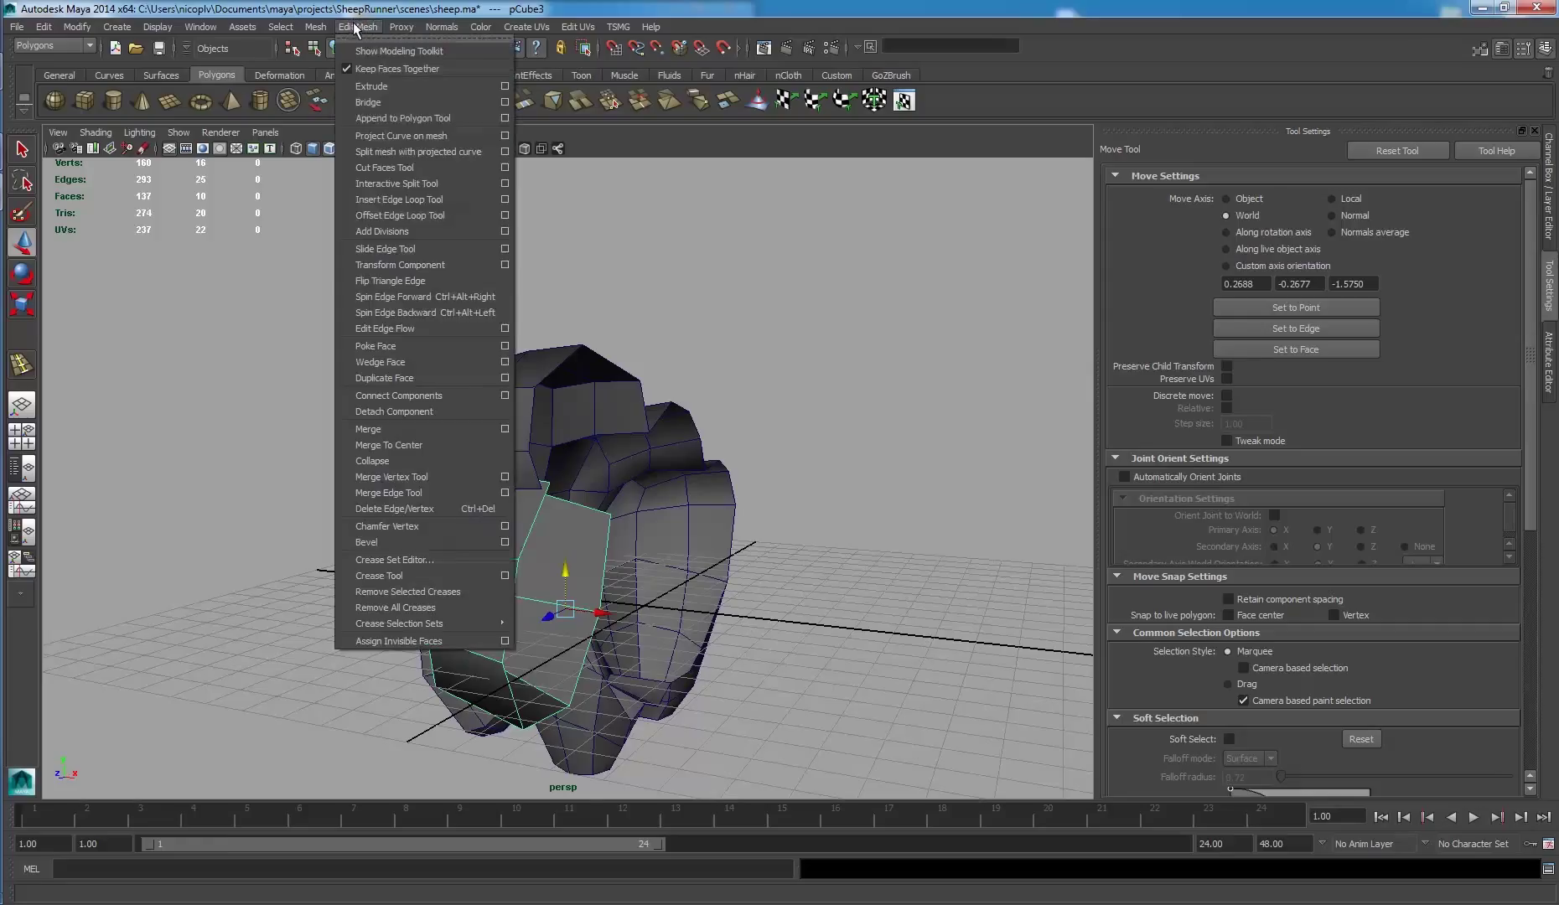
click(402, 205)
mouse_move(545, 361)
alt+mouse_down()
mouse_move(514, 361)
mouse_move(581, 407)
alt+mouse_up()
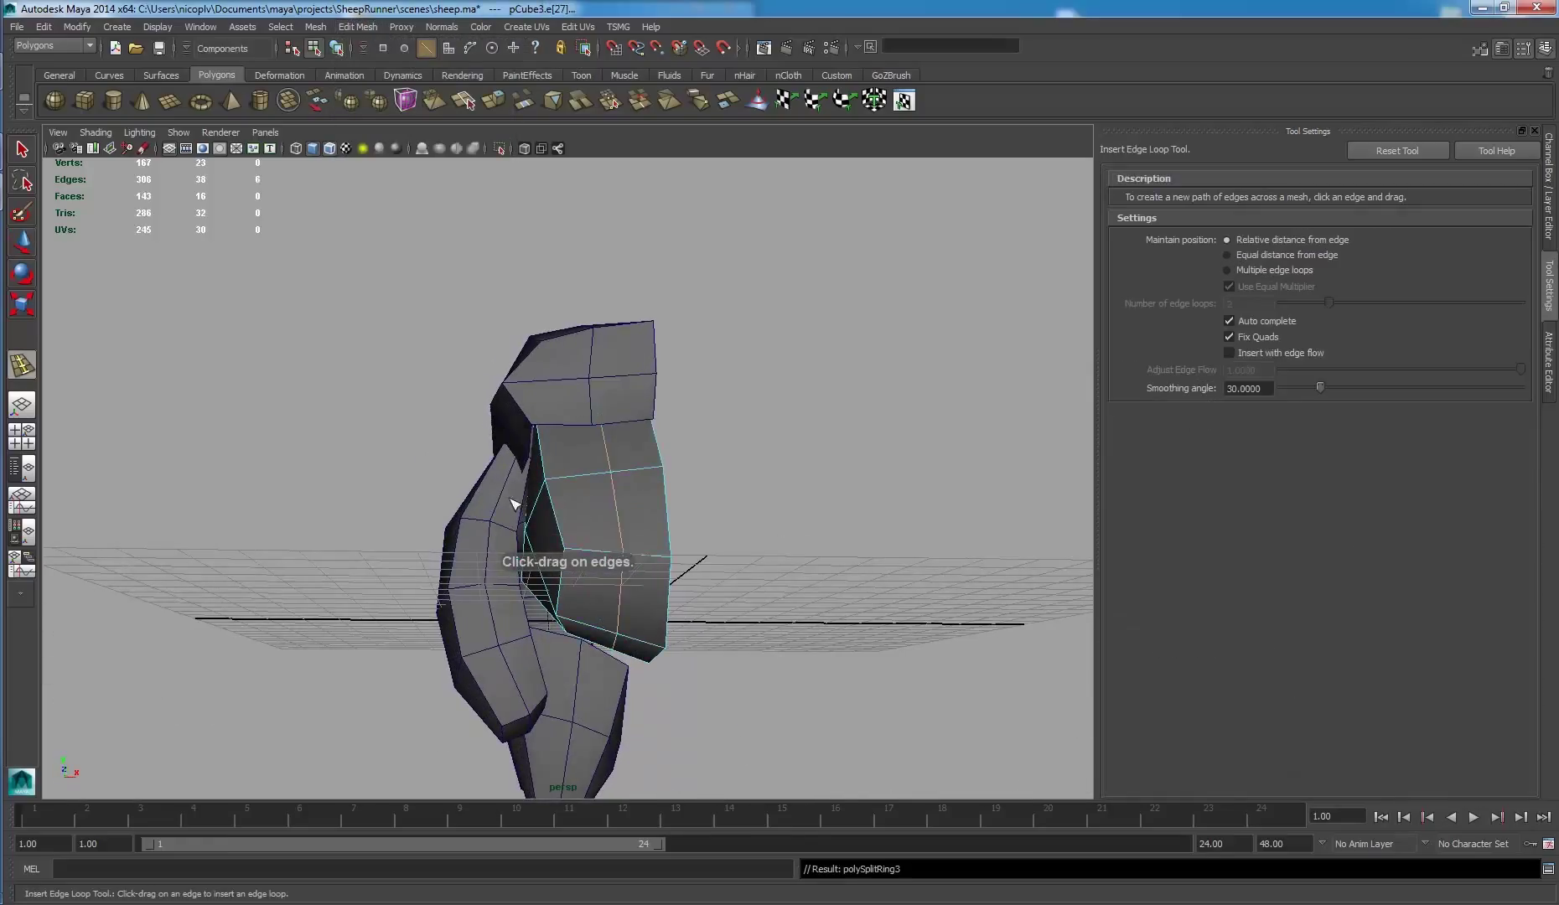
click(22, 150)
mouse_move(654, 361)
alt+mouse_down()
mouse_move(714, 348)
mouse_move(589, 280)
mouse_move(714, 524)
alt+mouse_up()
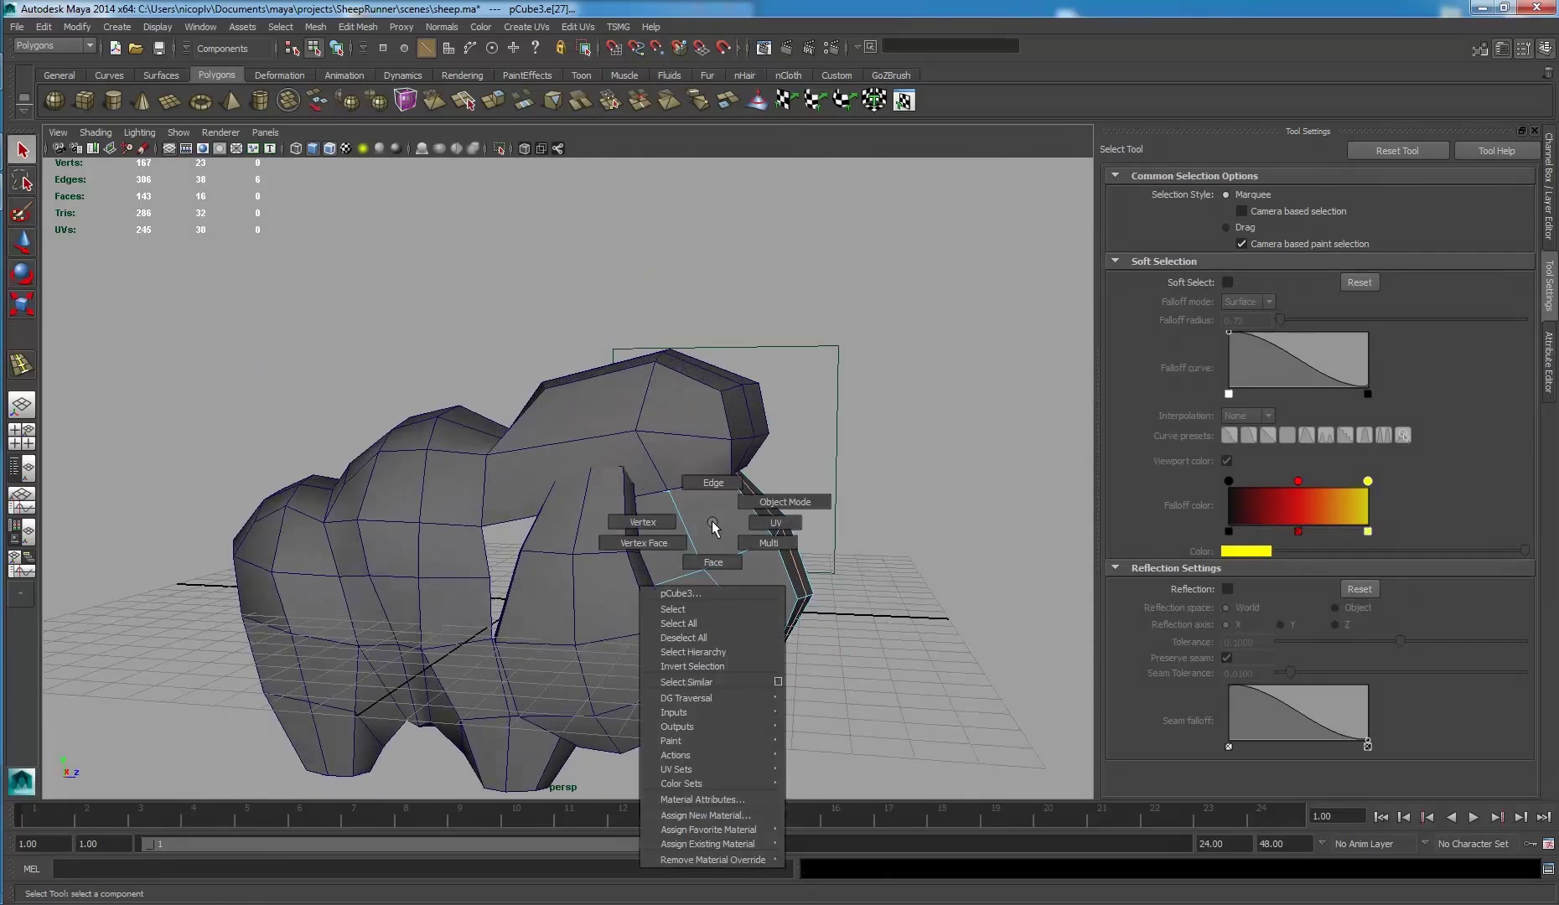
right_drag(714, 524, 713, 537)
- Select three front faces of the head block and shift them slightly left, undoing a trial scale
click(713, 533)
shift+click(731, 587)
shift+click(662, 550)
alt+drag(711, 519, 726, 549)
key(r)
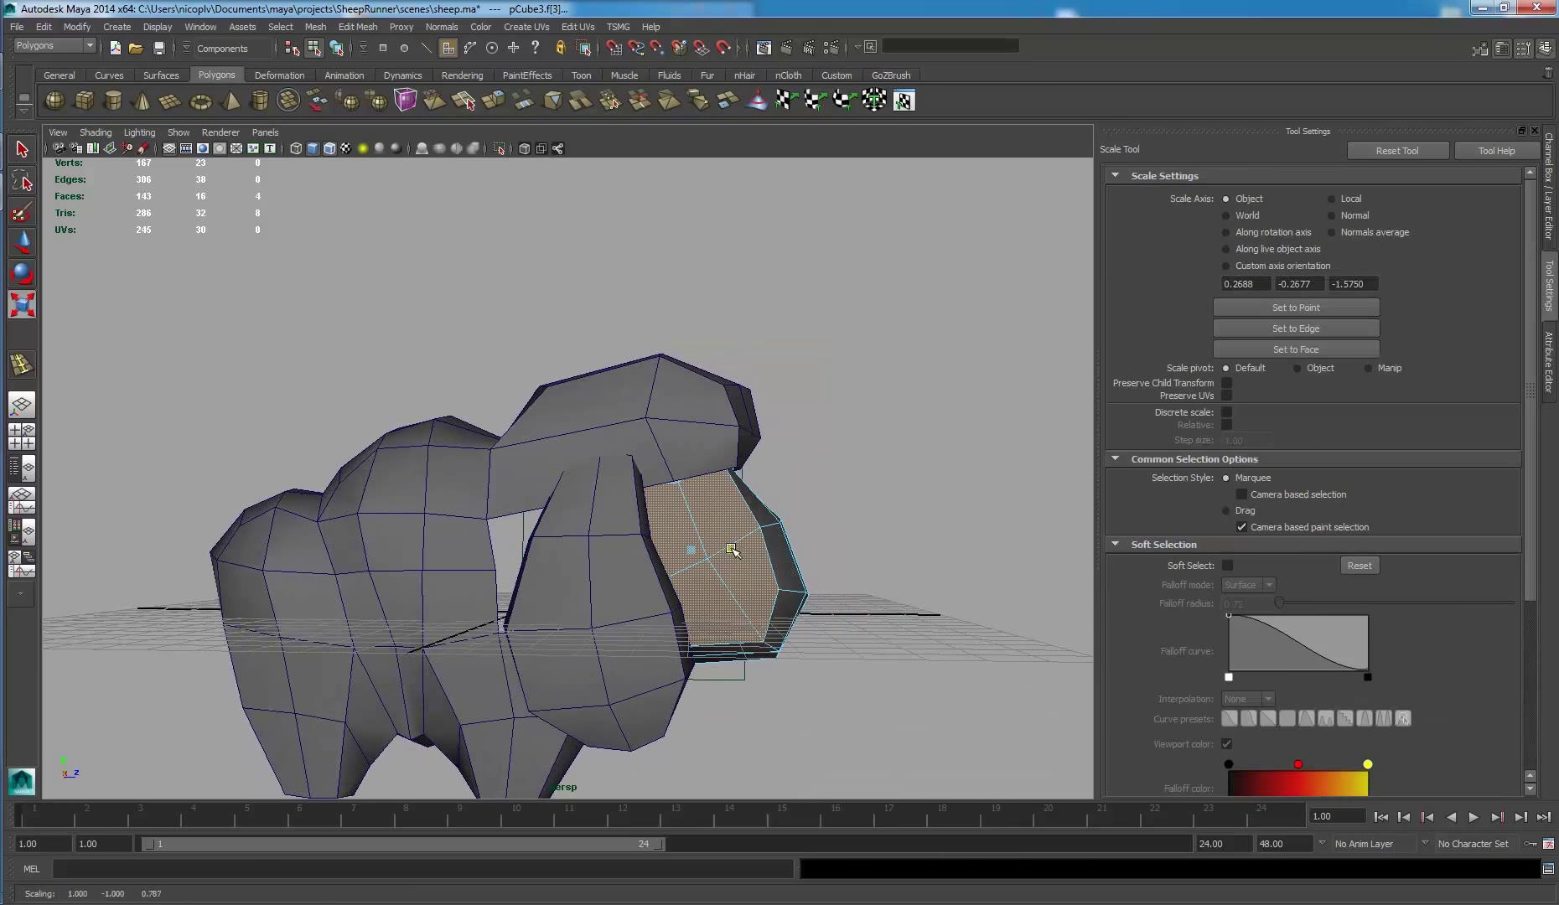
key(ctrl+z)
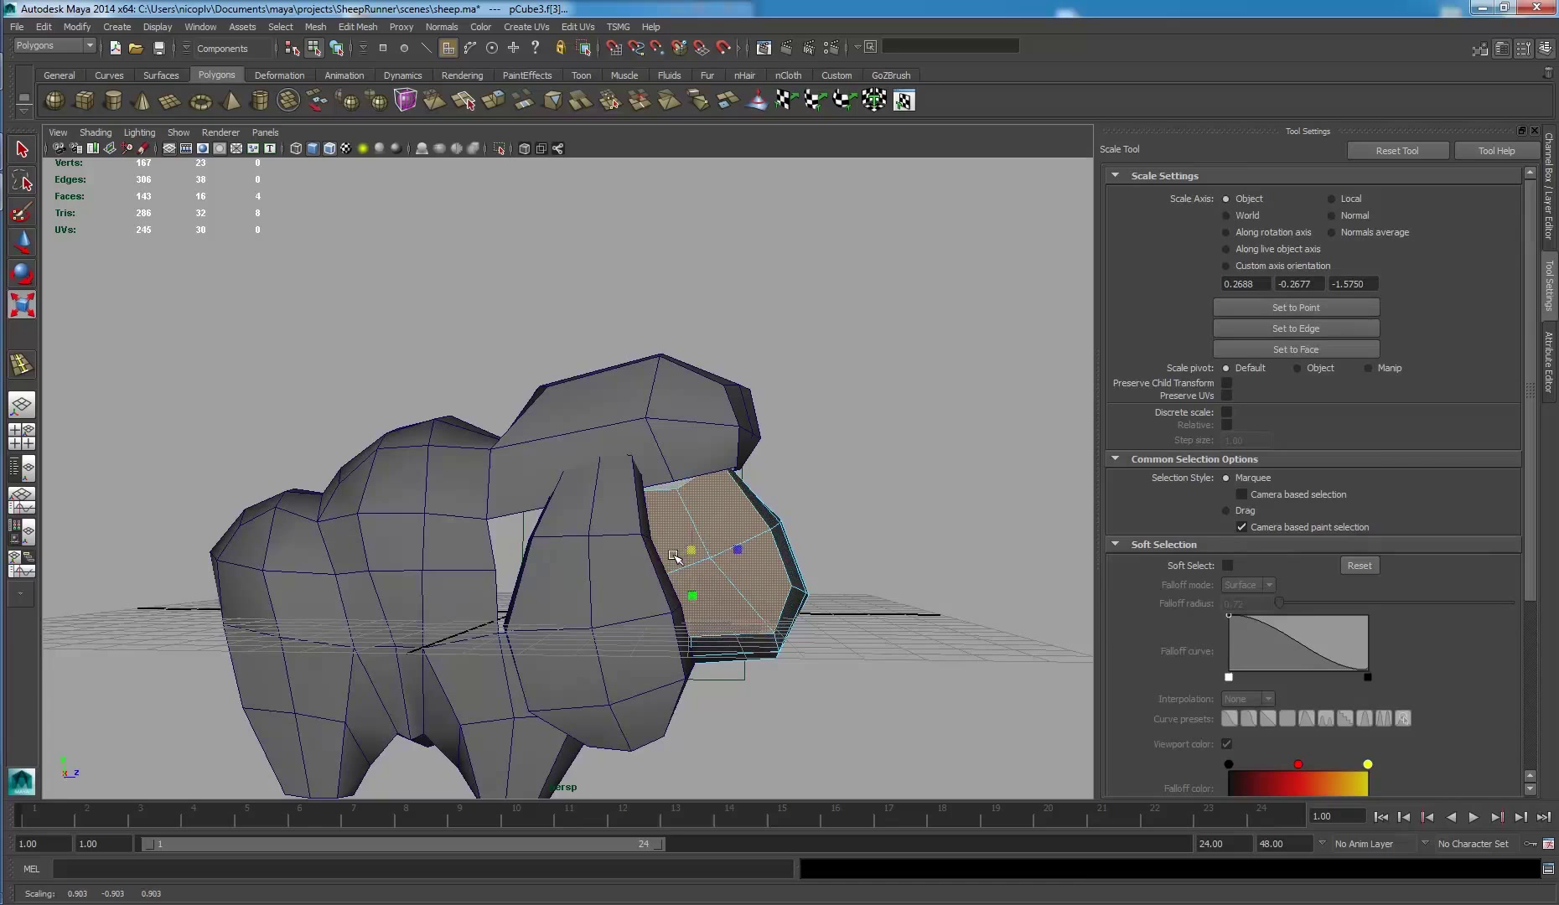
key(w)
drag(697, 553, 536, 503)
scroll(485, 489, up, 5)
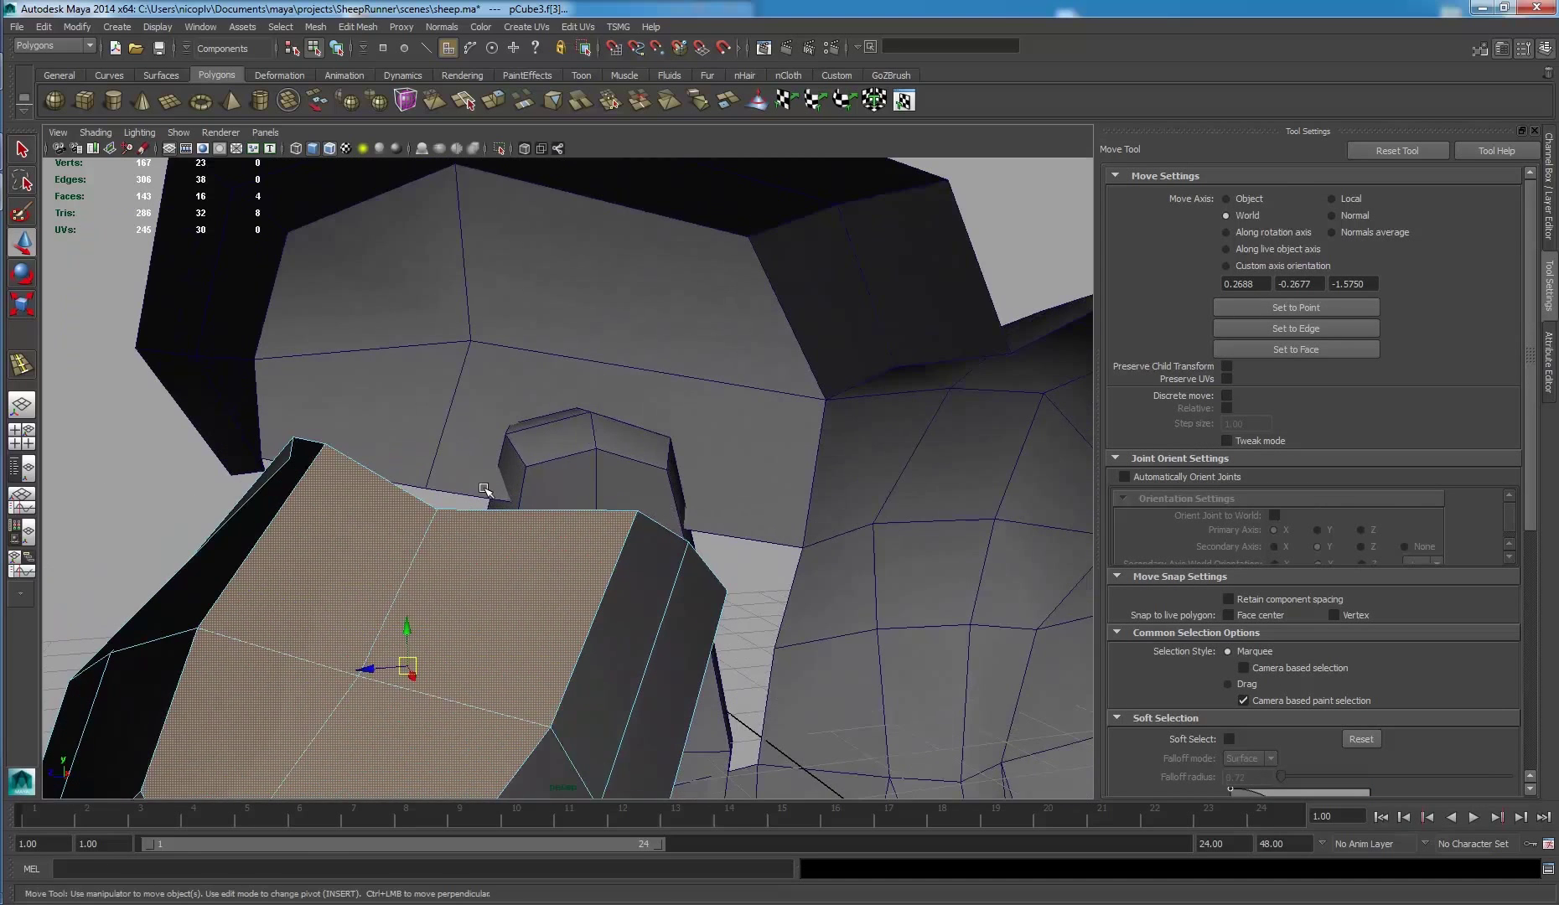
right_drag(323, 465, 297, 453)
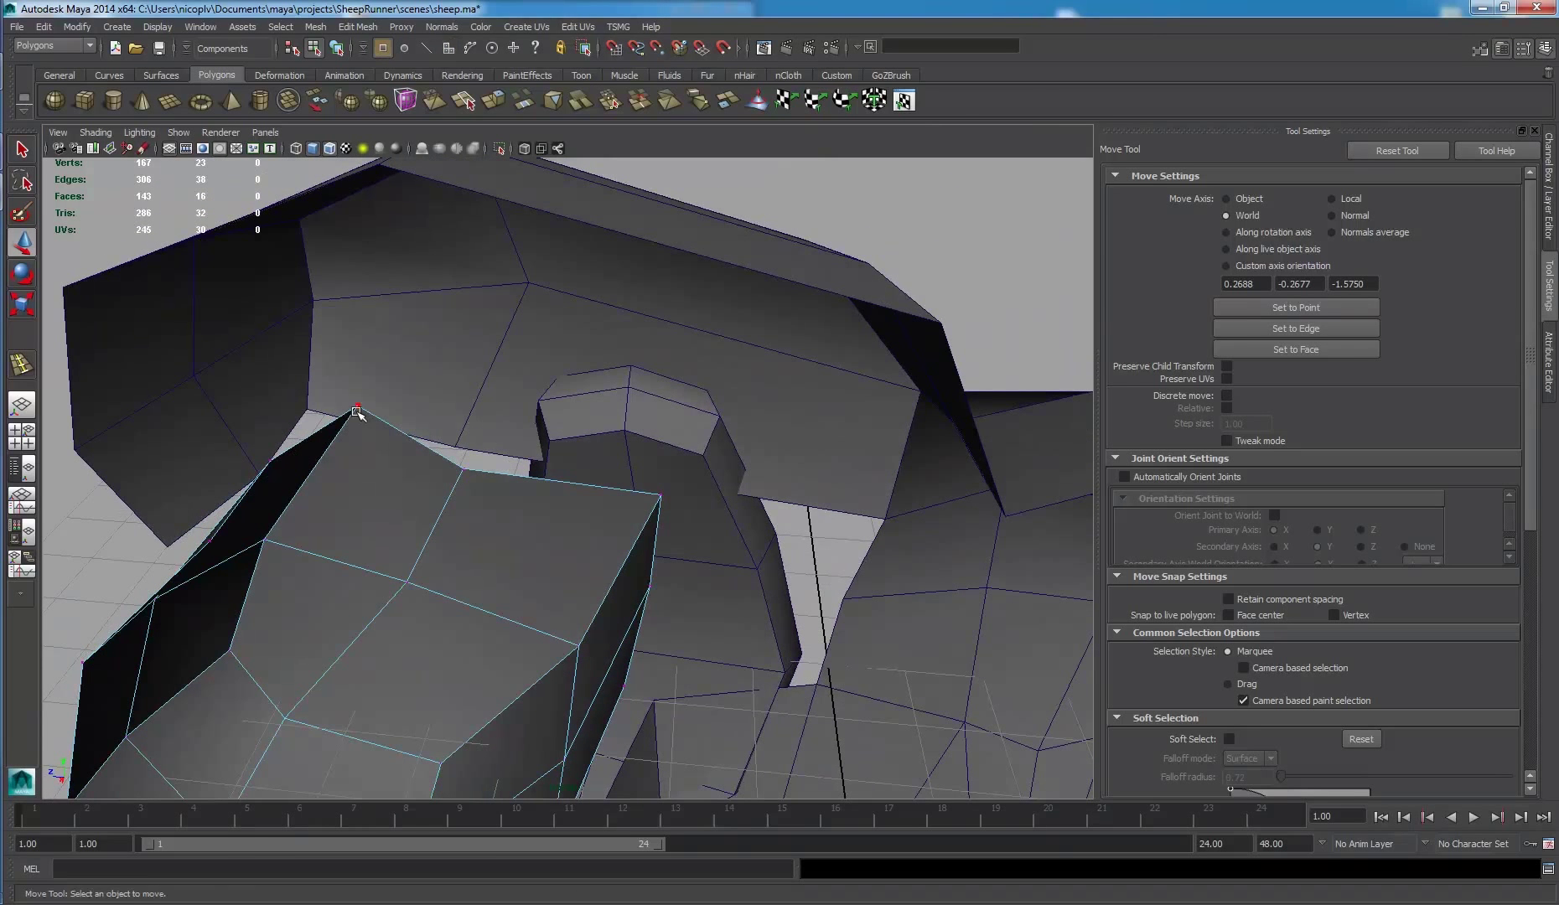
- Move the head block's corner vertices to close the gap against the body
click(357, 411)
drag(356, 411, 349, 431)
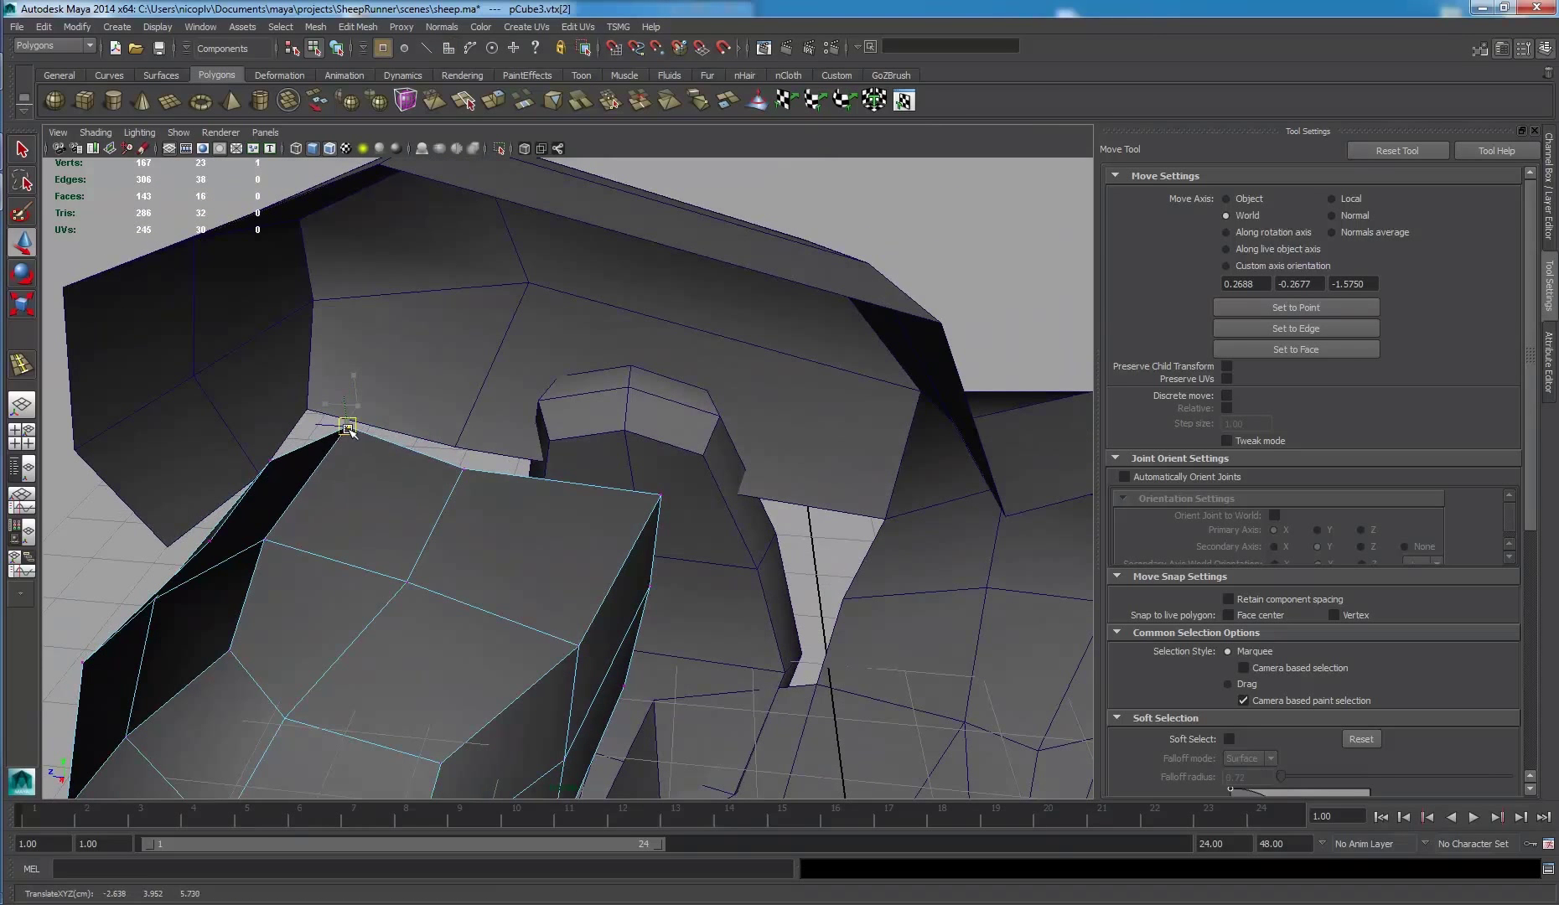
click(465, 470)
drag(465, 471, 450, 457)
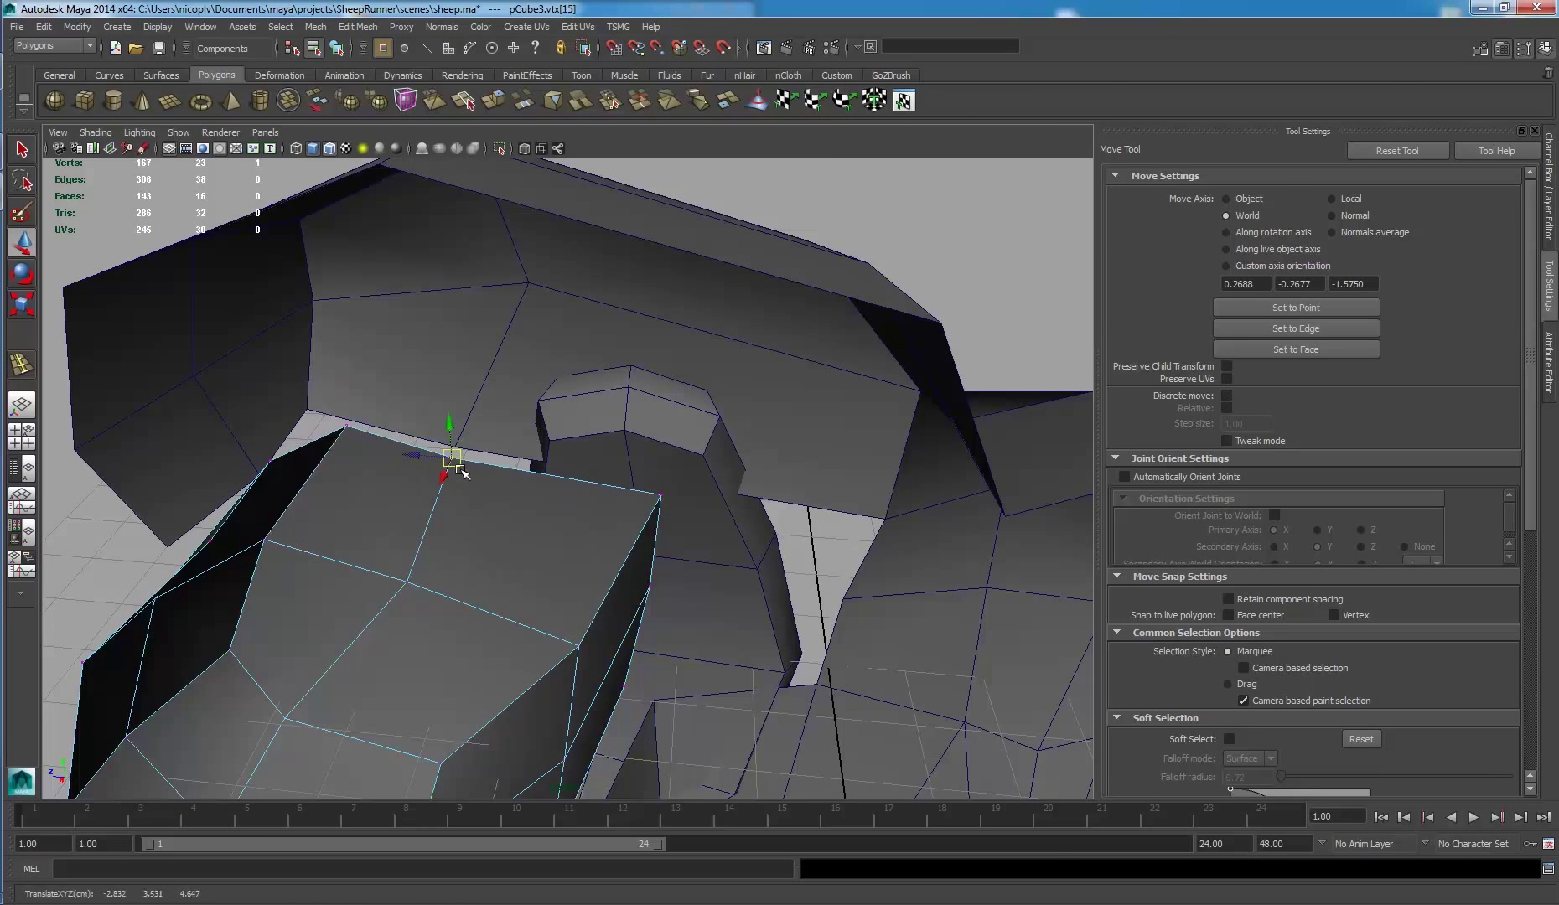
click(660, 497)
mouse_move(660, 497)
alt+mouse_down()
mouse_move(678, 567)
mouse_move(683, 486)
mouse_move(752, 491)
mouse_move(655, 383)
alt+mouse_up()
click(857, 296)
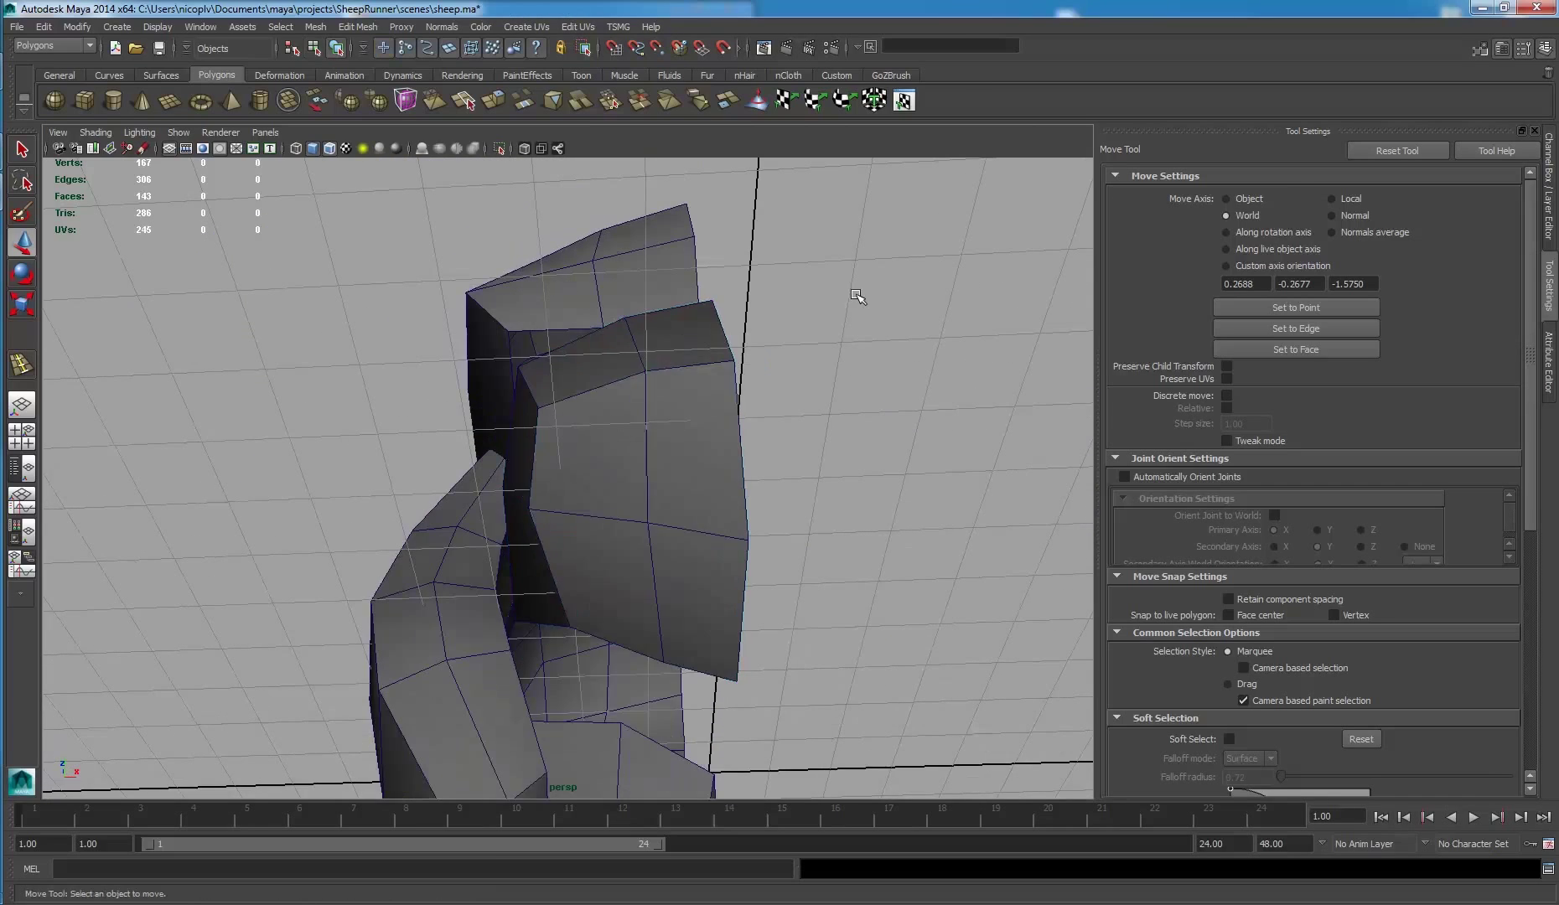
mouse_move(857, 296)
alt+mouse_down()
mouse_move(643, 394)
mouse_move(668, 401)
alt+mouse_up()
- Combine the sheep's head and body meshes into a single mesh
click(712, 423)
shift+click(710, 532)
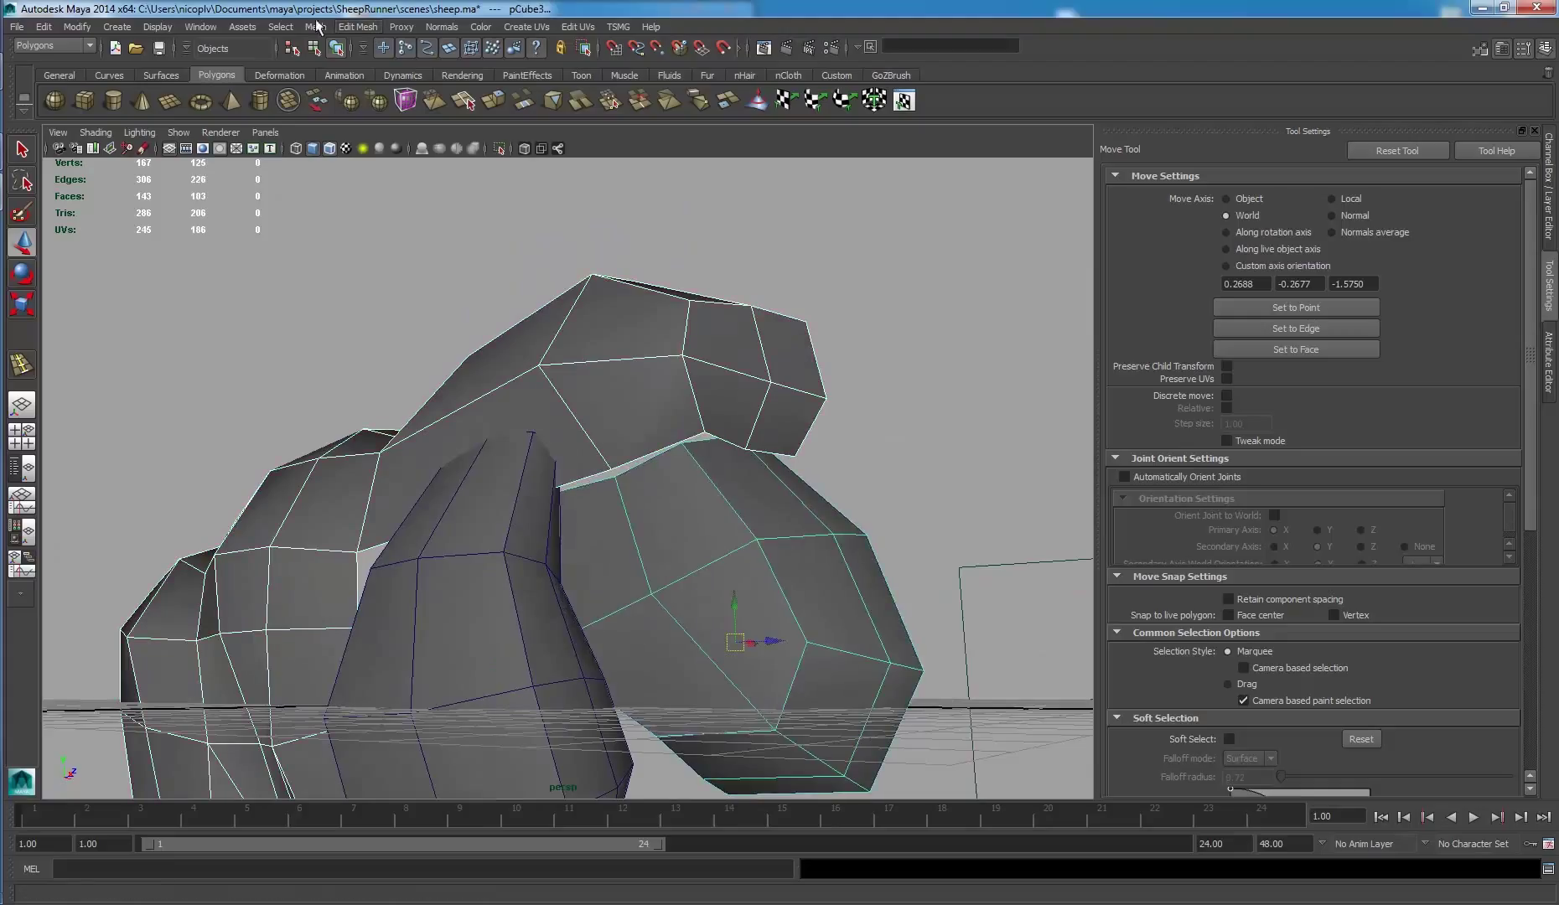
click(315, 27)
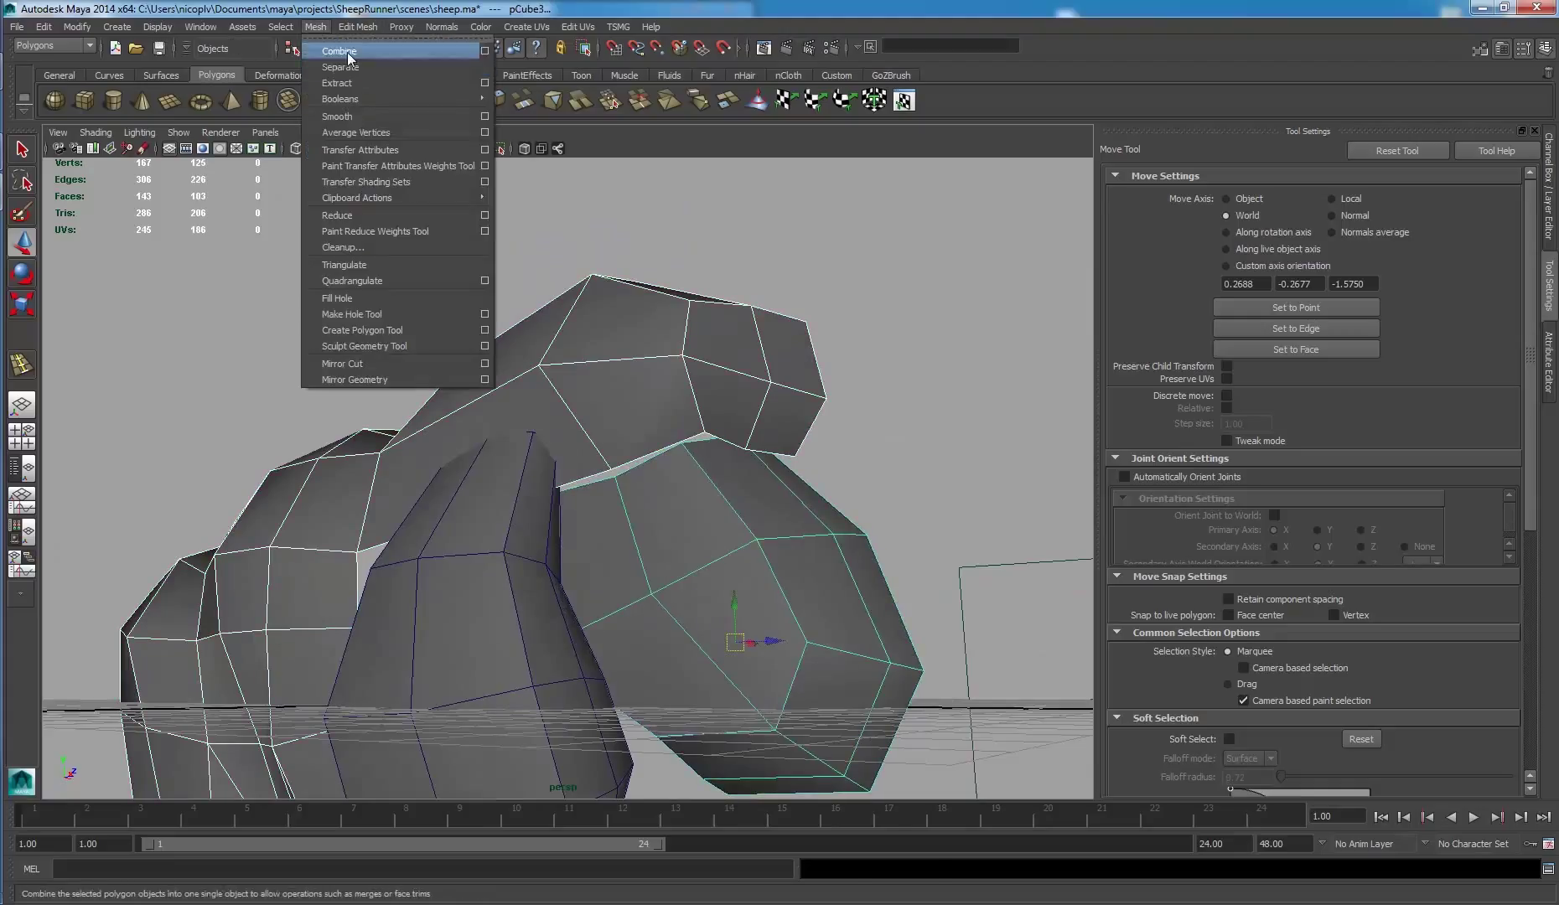
click(349, 52)
- Merge the first pair of coincident seam vertices, then inspect the neck seam
right_drag(714, 459, 679, 460)
drag(675, 420, 722, 475)
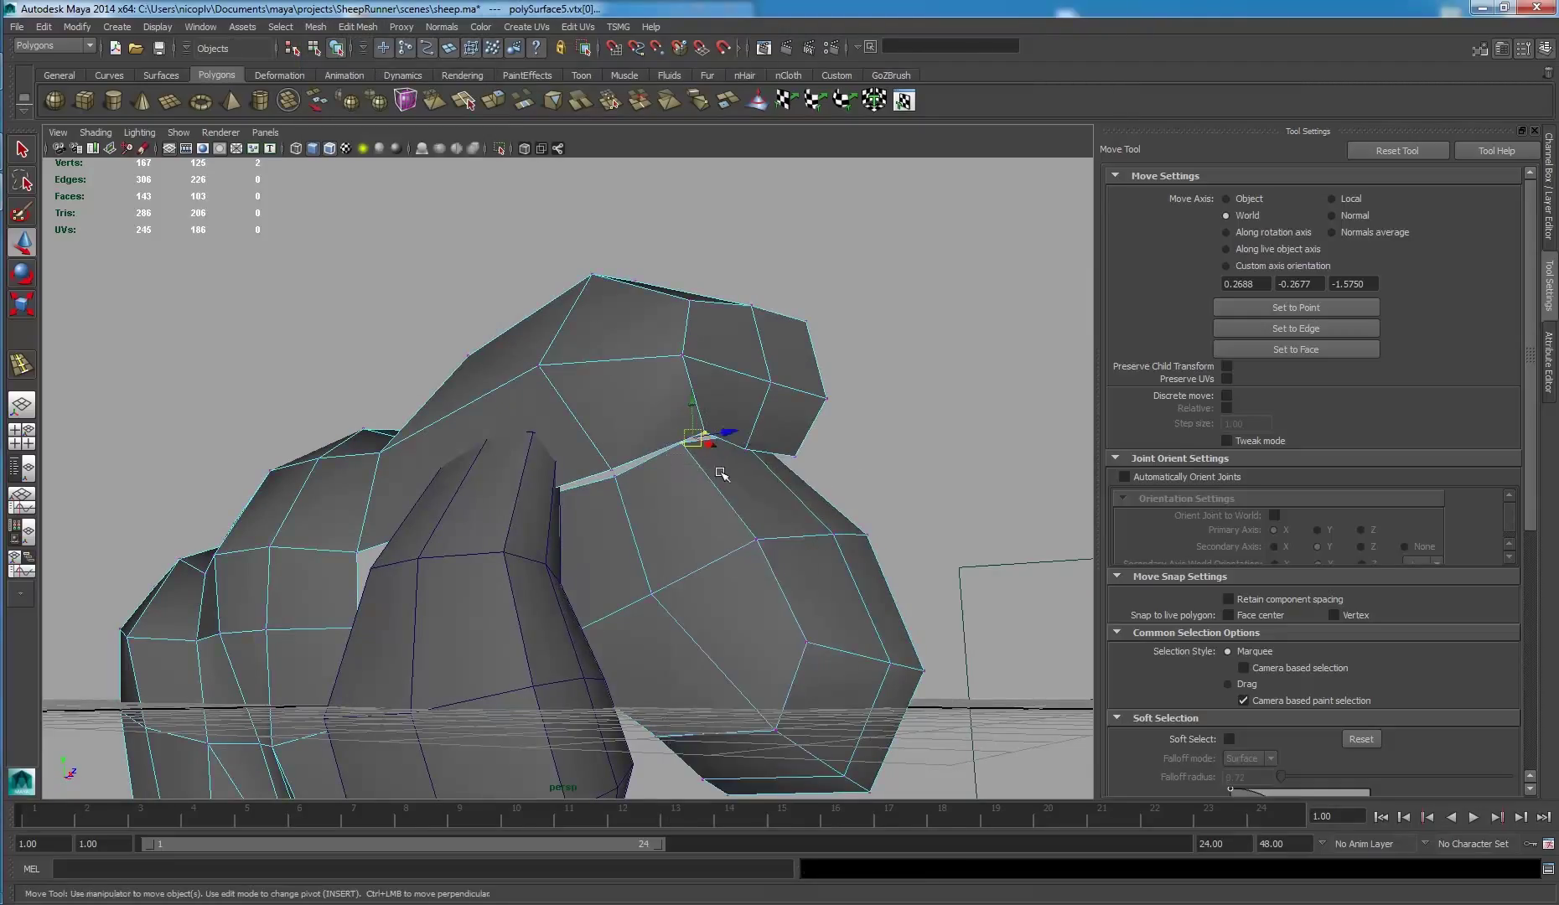
shift+right_drag(722, 474, 713, 386)
alt+drag(714, 440, 619, 453)
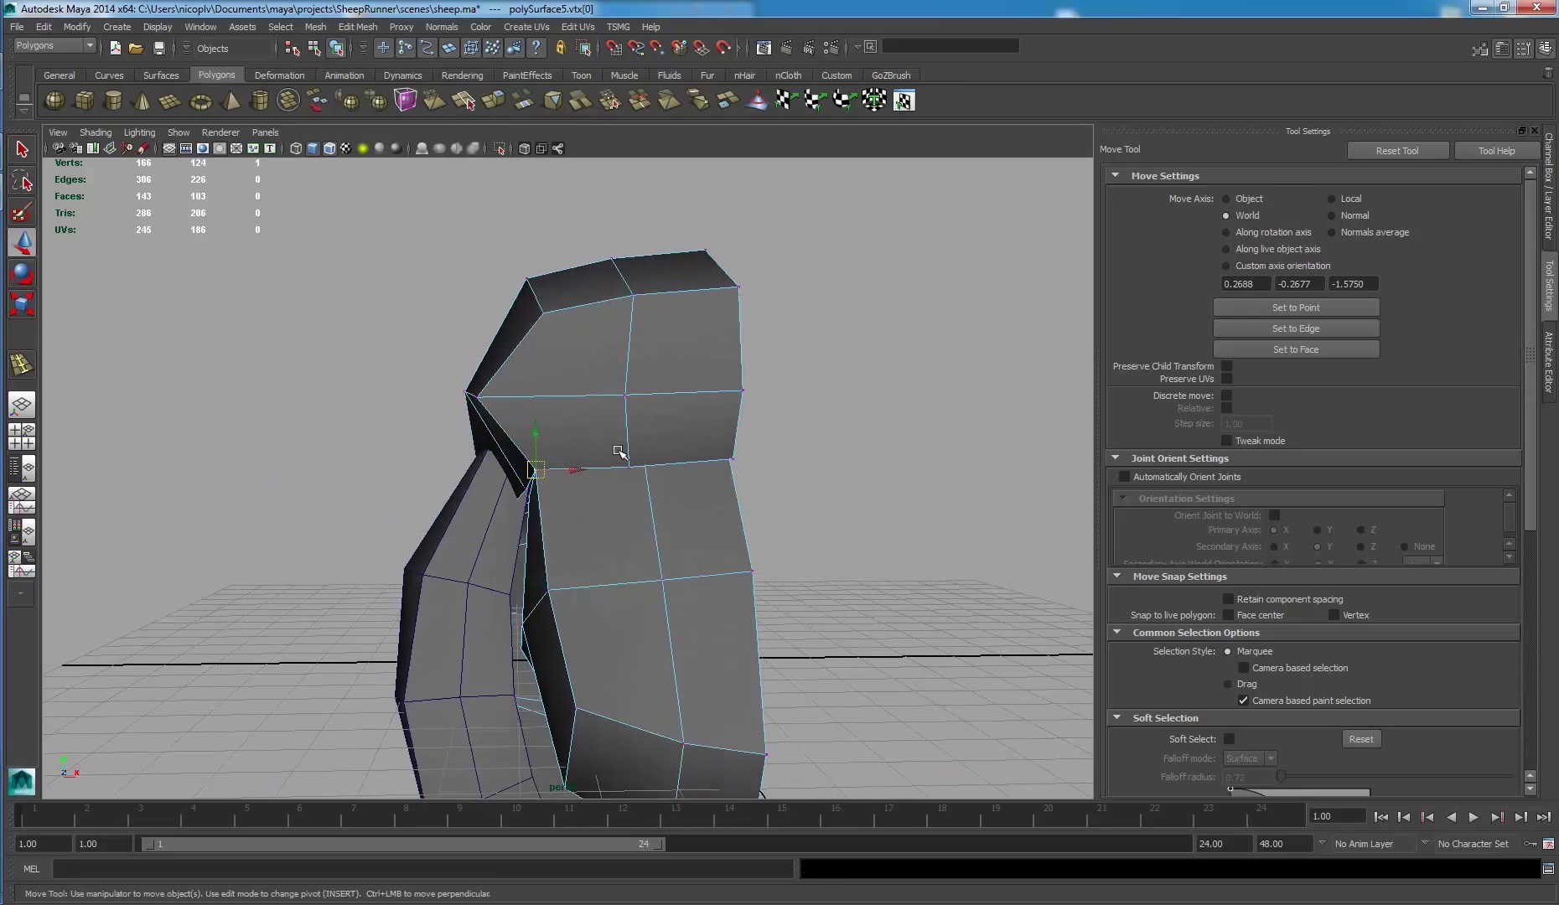
alt+drag(673, 507, 882, 768)
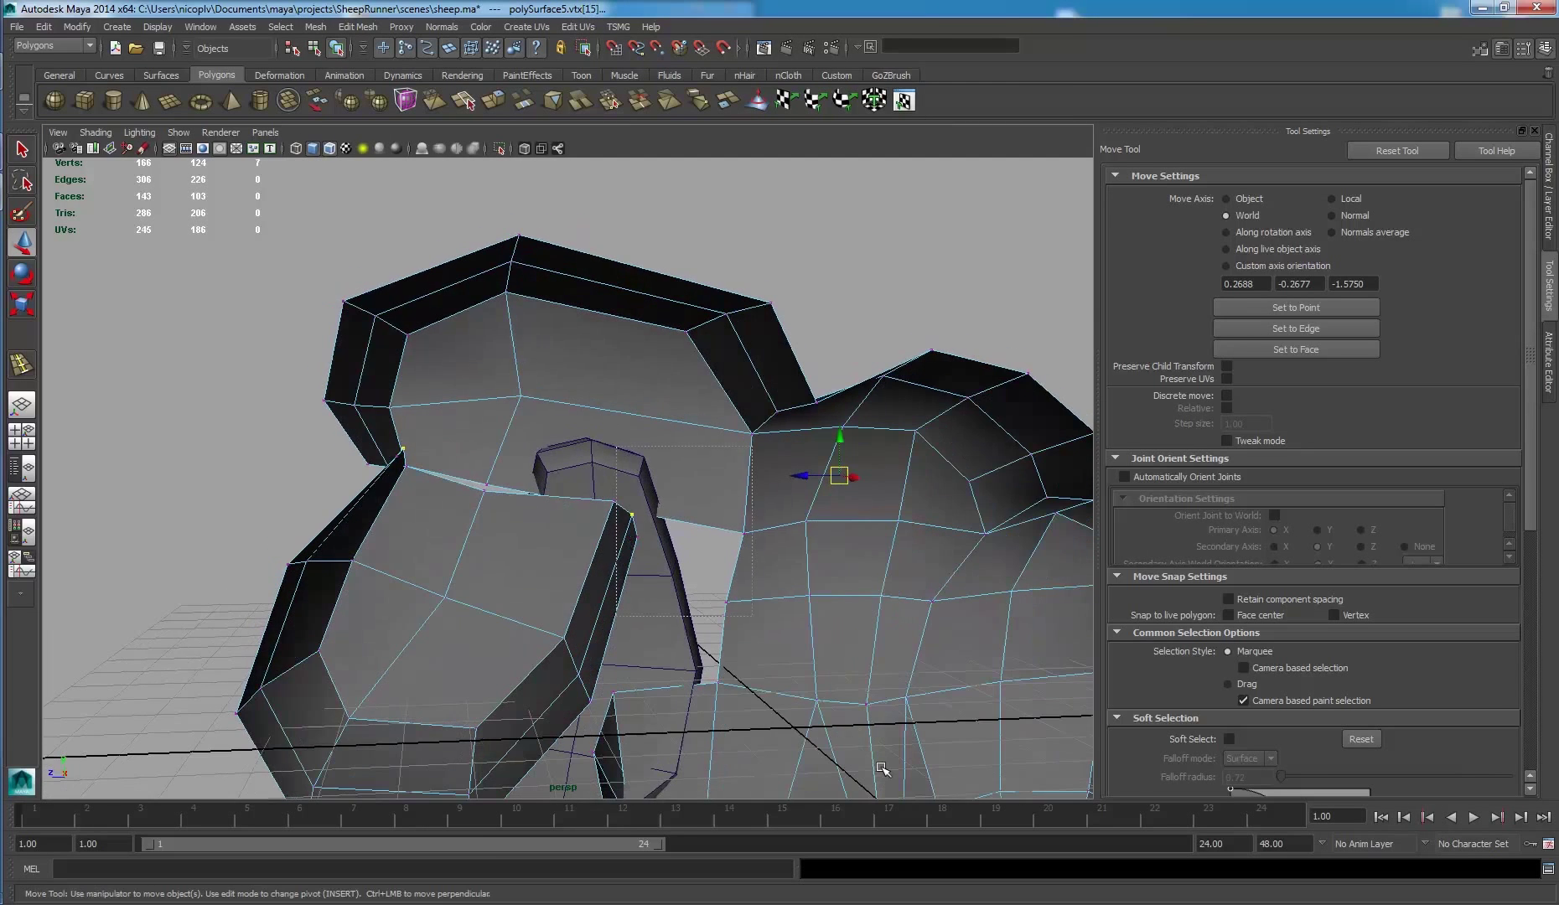
scroll(909, 646, down, 5)
scroll(610, 529, up, 5)
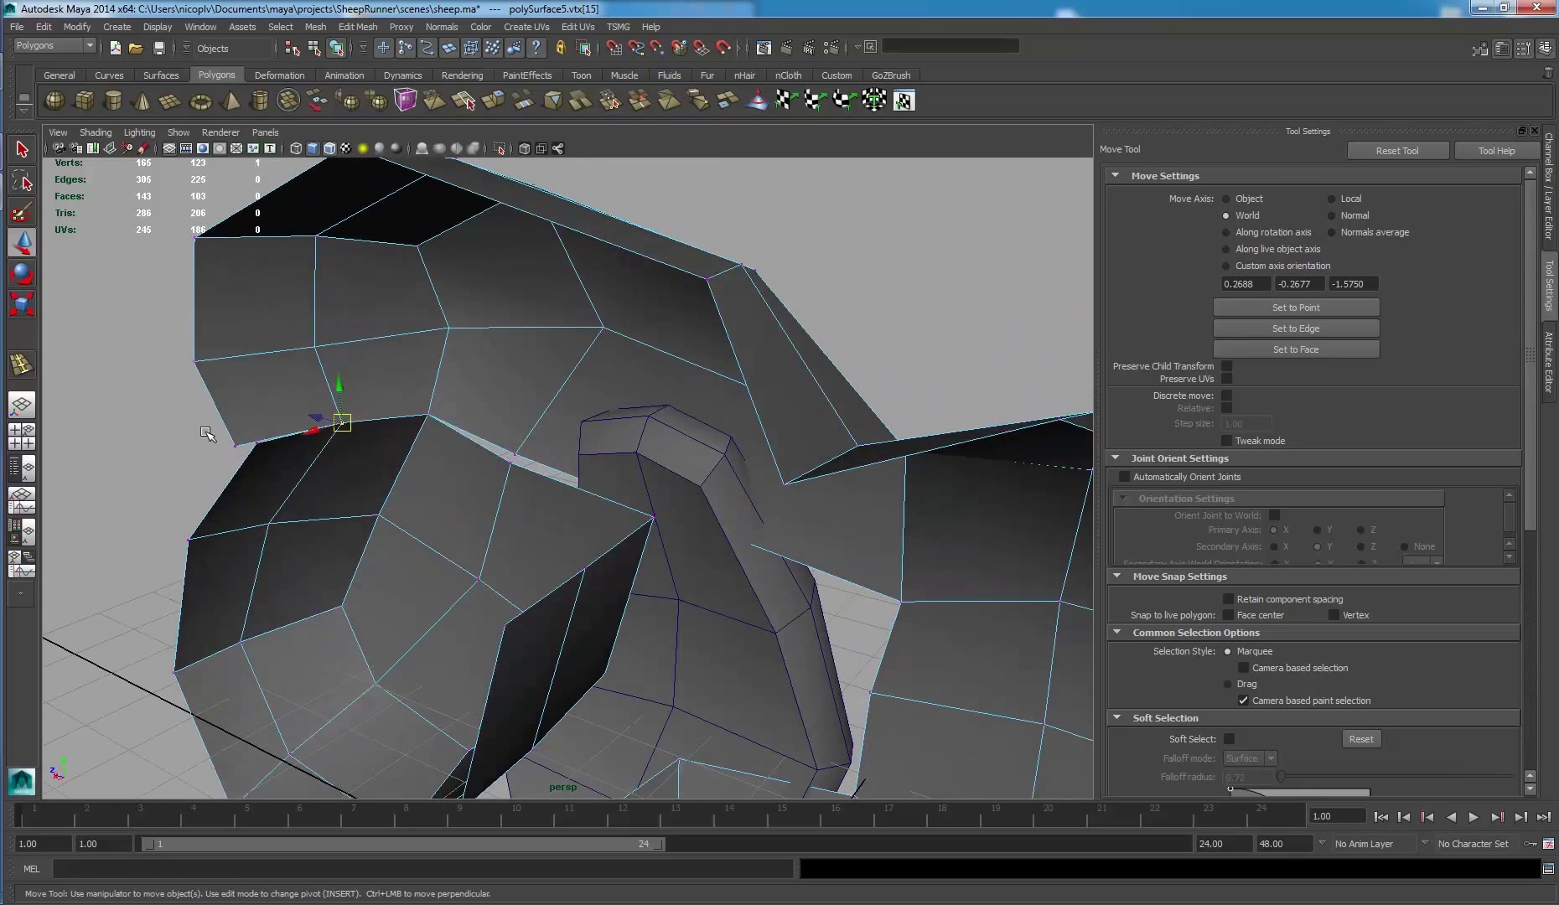
- Snap another seam vertex onto its neighbour to weld them together
shift+right_drag(273, 473, 528, 478)
drag(493, 436, 513, 456)
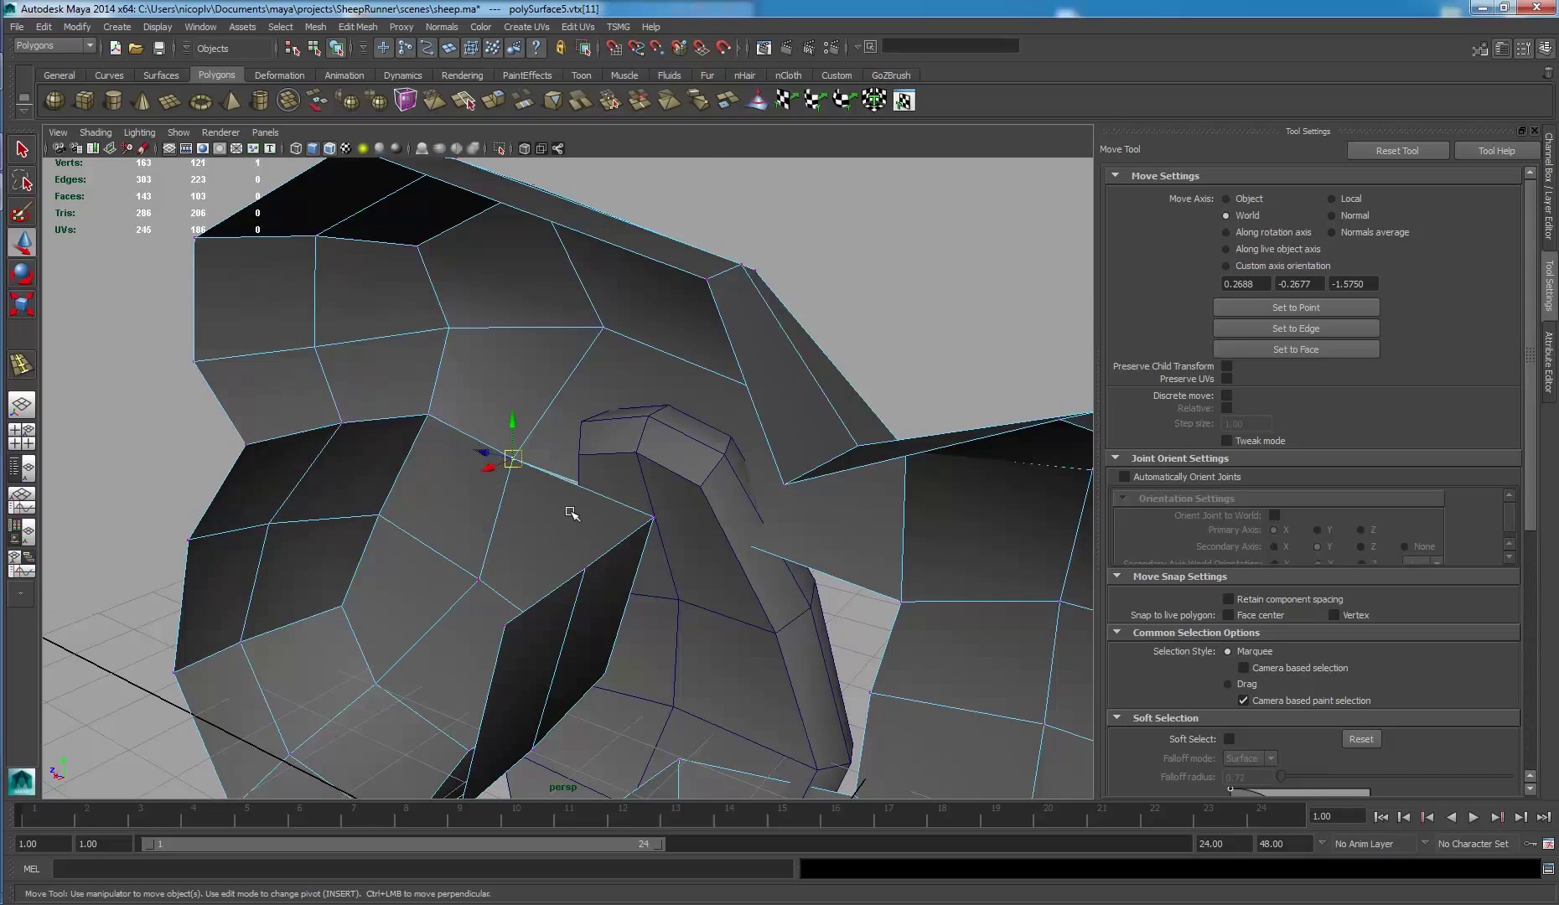
alt+drag(567, 511, 643, 500)
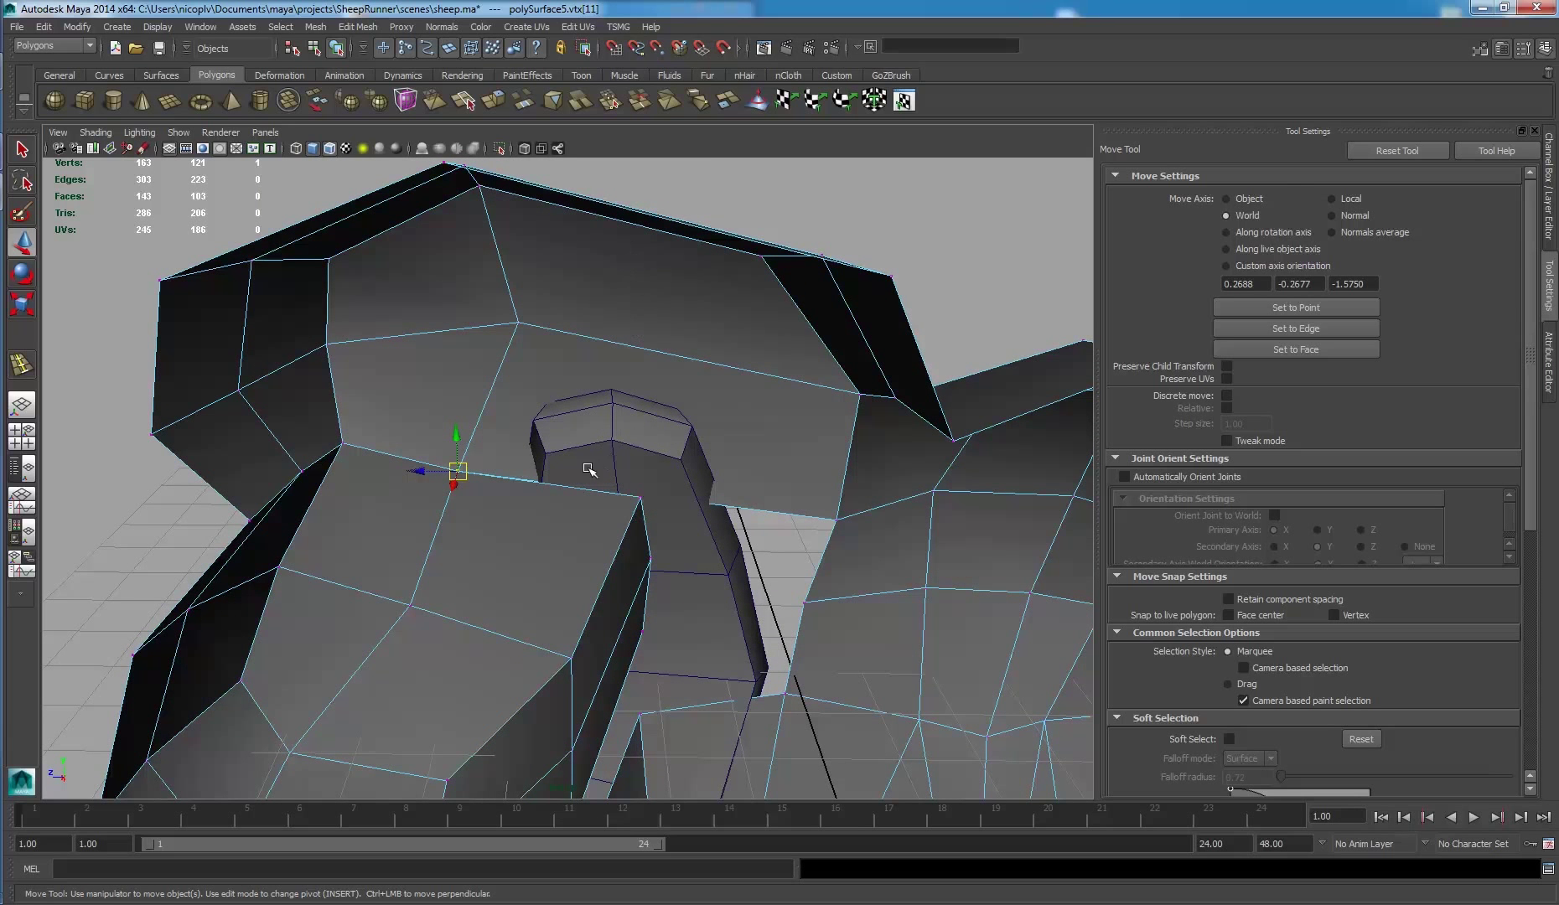
mouse_move(589, 470)
alt+mouse_down()
mouse_move(467, 453)
mouse_move(568, 456)
mouse_move(565, 415)
mouse_move(498, 432)
mouse_move(686, 415)
mouse_move(633, 405)
mouse_move(825, 372)
mouse_move(515, 408)
mouse_move(400, 376)
mouse_move(466, 381)
mouse_move(557, 432)
mouse_move(522, 453)
mouse_move(515, 411)
mouse_move(545, 384)
mouse_move(511, 495)
mouse_move(547, 453)
mouse_move(515, 478)
alt+mouse_up()
- Return to Object Mode and select the ear cube pCube4
right_click(594, 435)
click(644, 464)
mouse_move(515, 478)
alt+right_down()
mouse_move(515, 446)
mouse_move(591, 470)
mouse_move(592, 441)
mouse_move(553, 469)
alt+right_up()
mouse_move(554, 470)
alt+mouse_down()
mouse_move(567, 465)
mouse_move(616, 526)
mouse_move(691, 533)
alt+mouse_up()
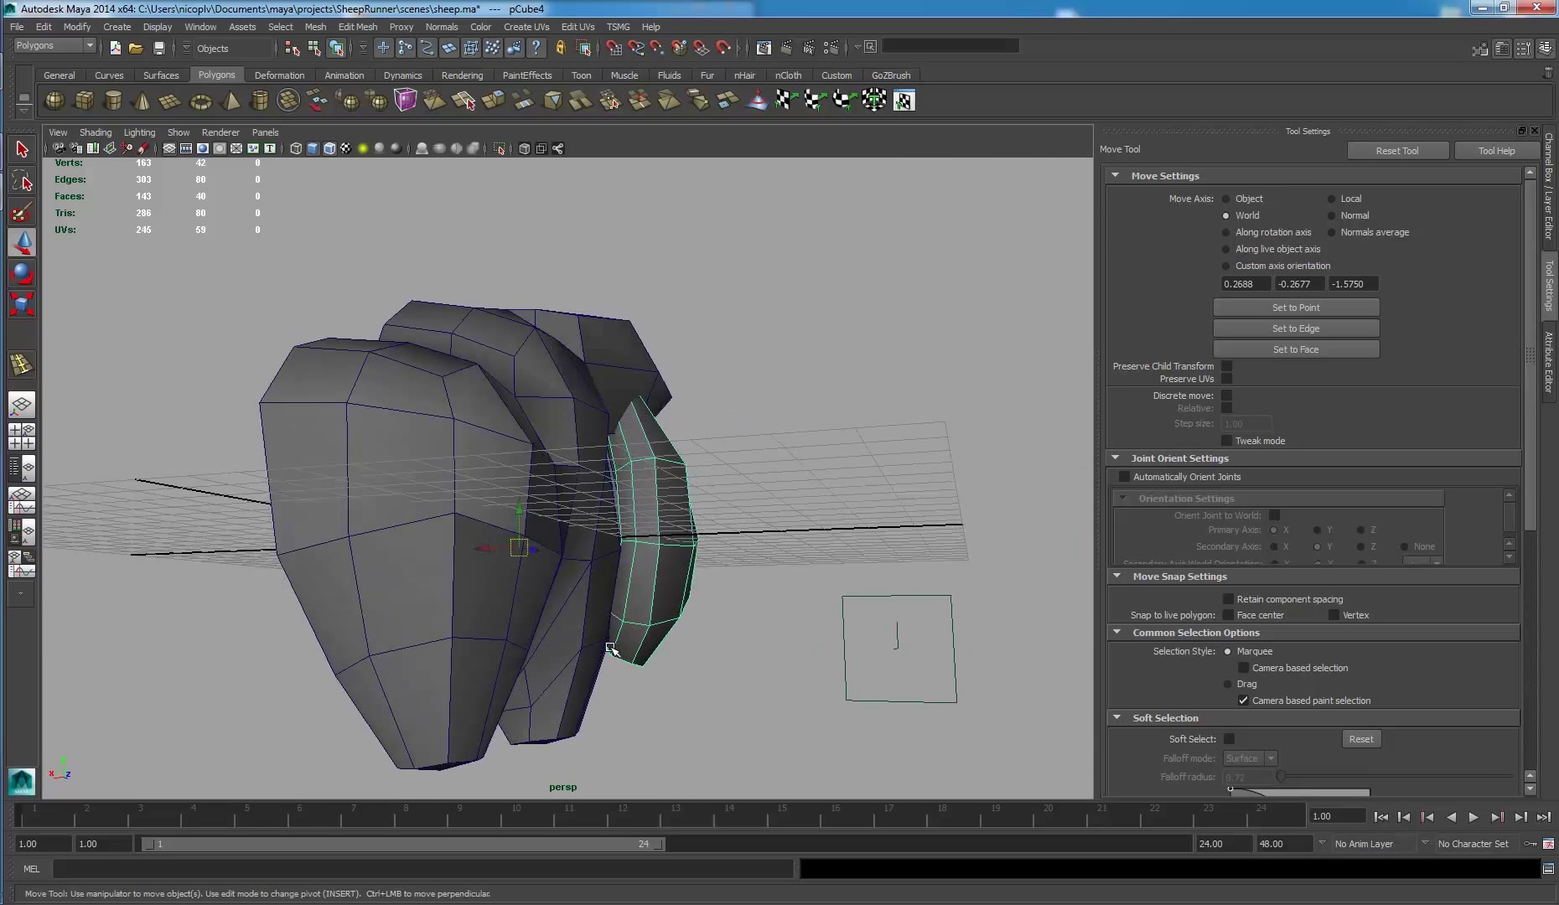
mouse_move(632, 581)
alt+mouse_down()
mouse_move(654, 546)
mouse_move(637, 545)
alt+mouse_up()
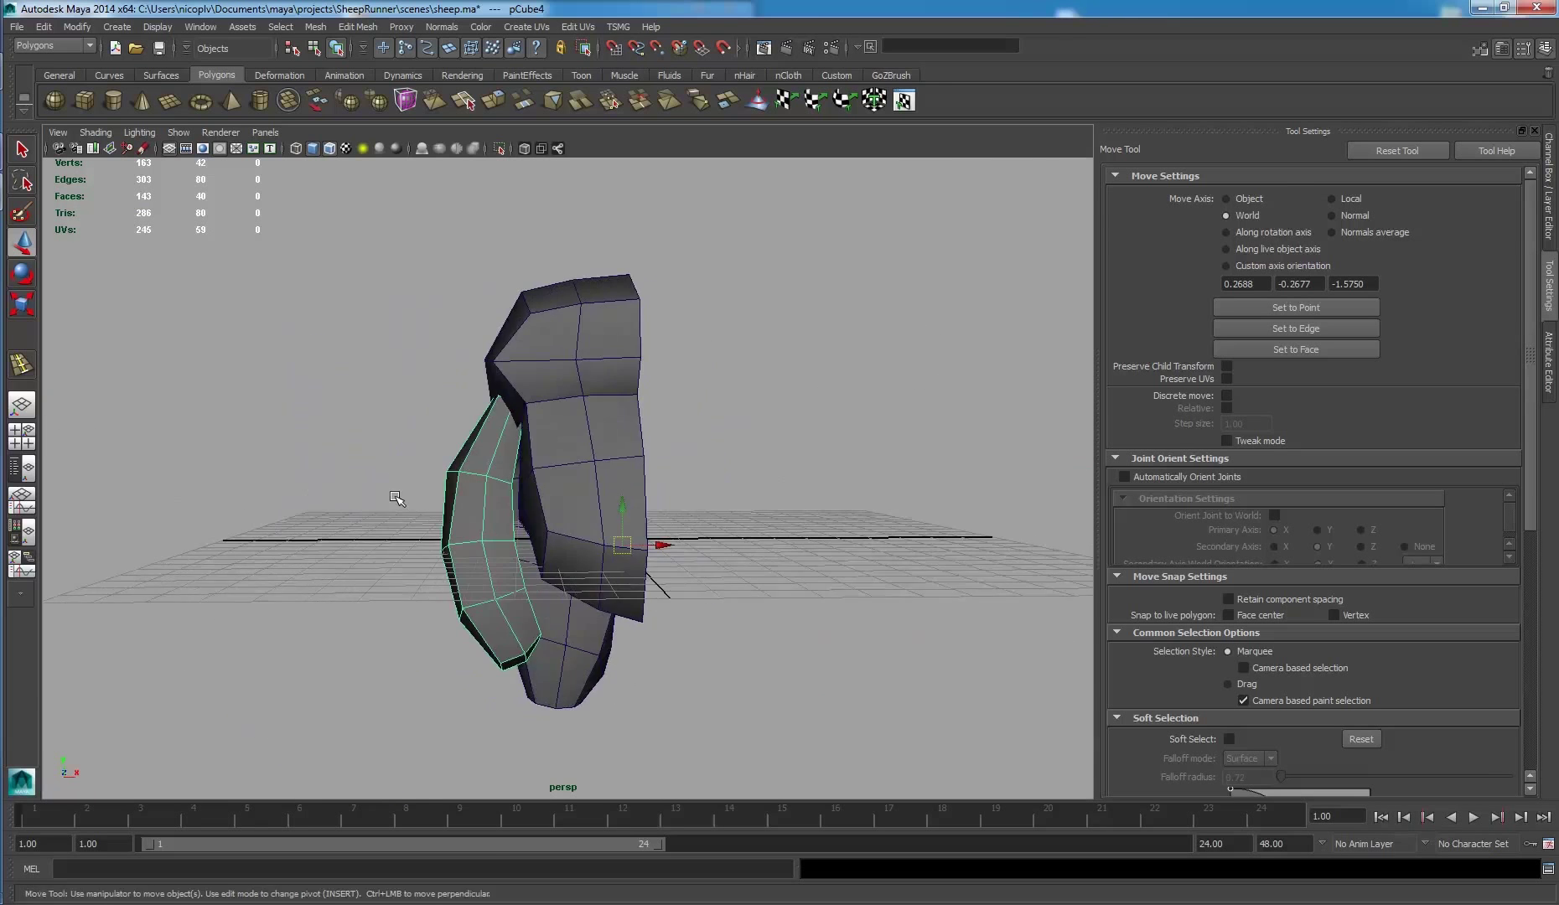
- Move the ear's pivot to its top attachment point in the maximised Front view
scroll(503, 543, up, 5)
mouse_move(372, 540)
alt+mouse_down()
mouse_move(281, 536)
mouse_move(621, 635)
mouse_move(646, 571)
alt+mouse_up()
scroll(588, 647, down, 5)
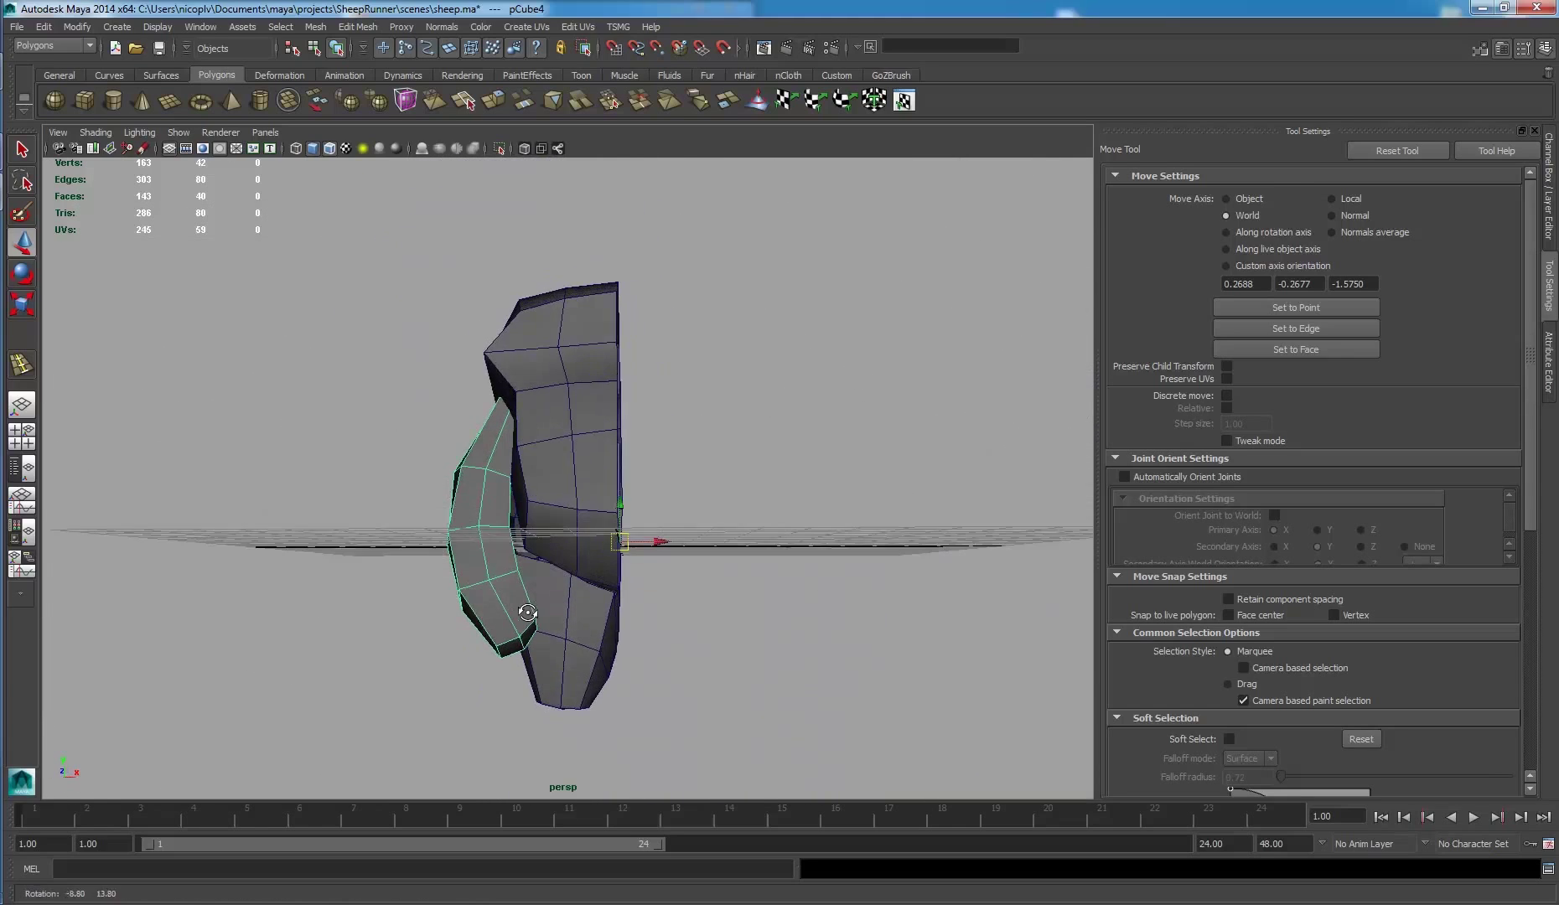
key(space)
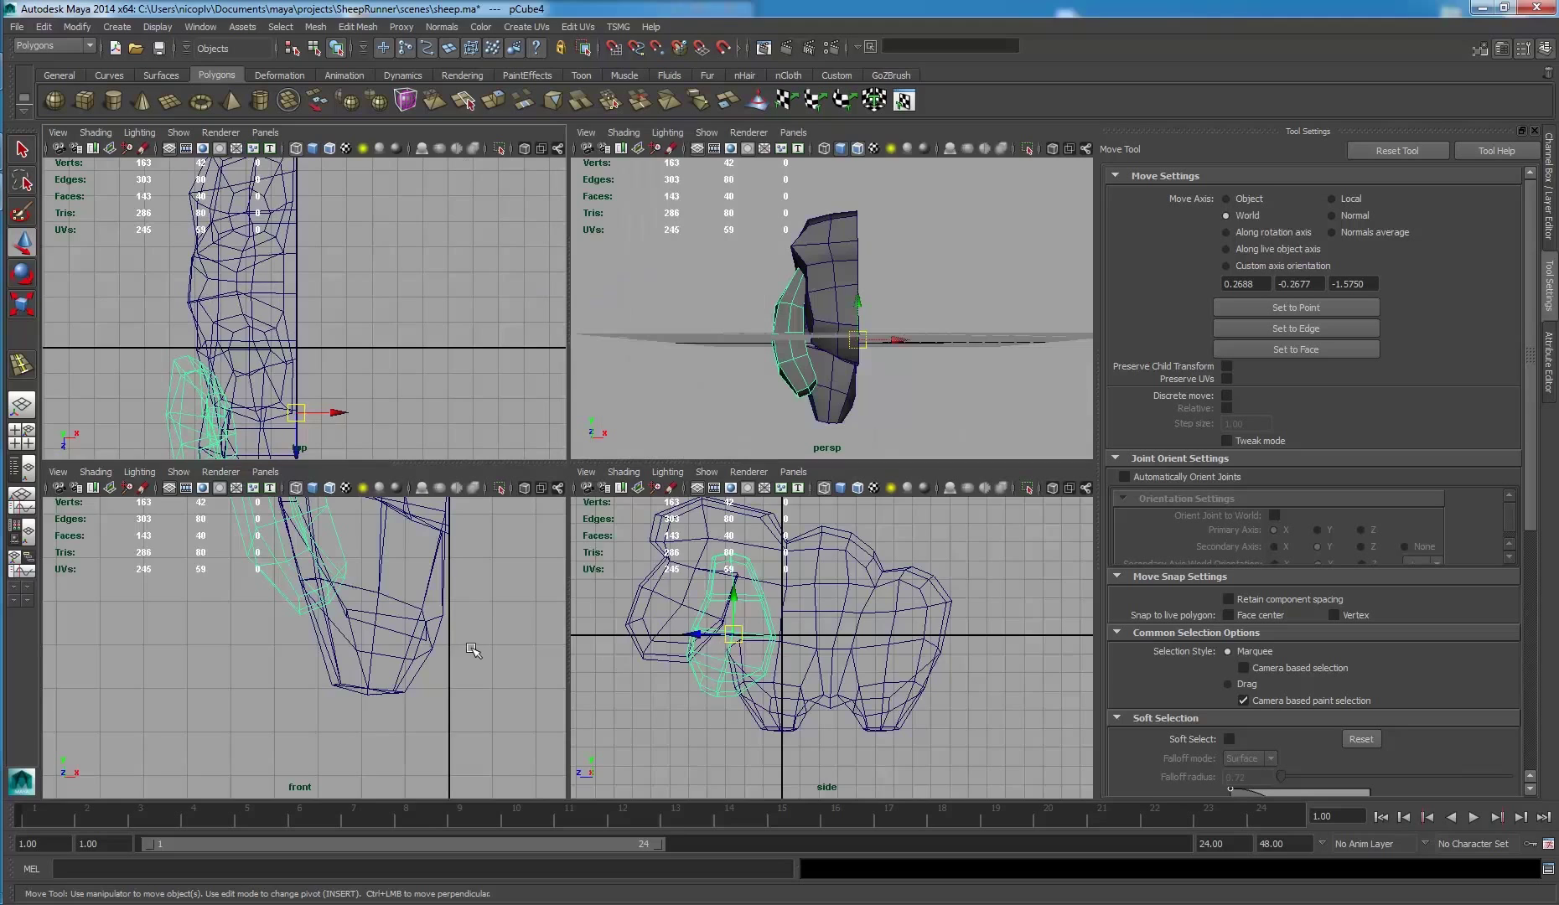
key(space)
scroll(393, 494, down, 3)
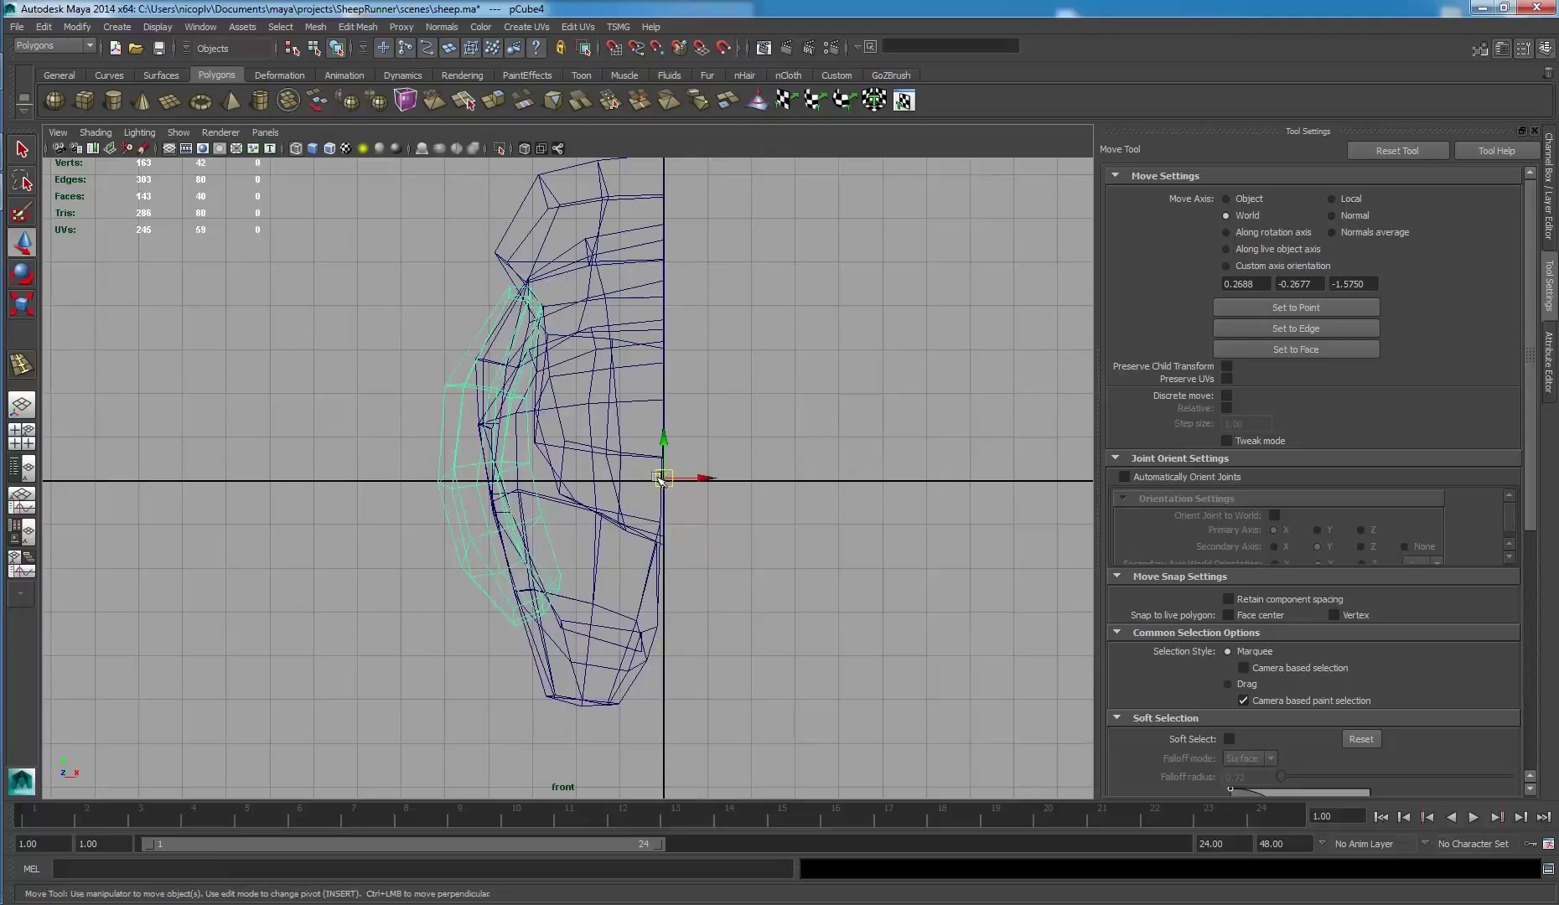
drag(664, 482, 627, 447)
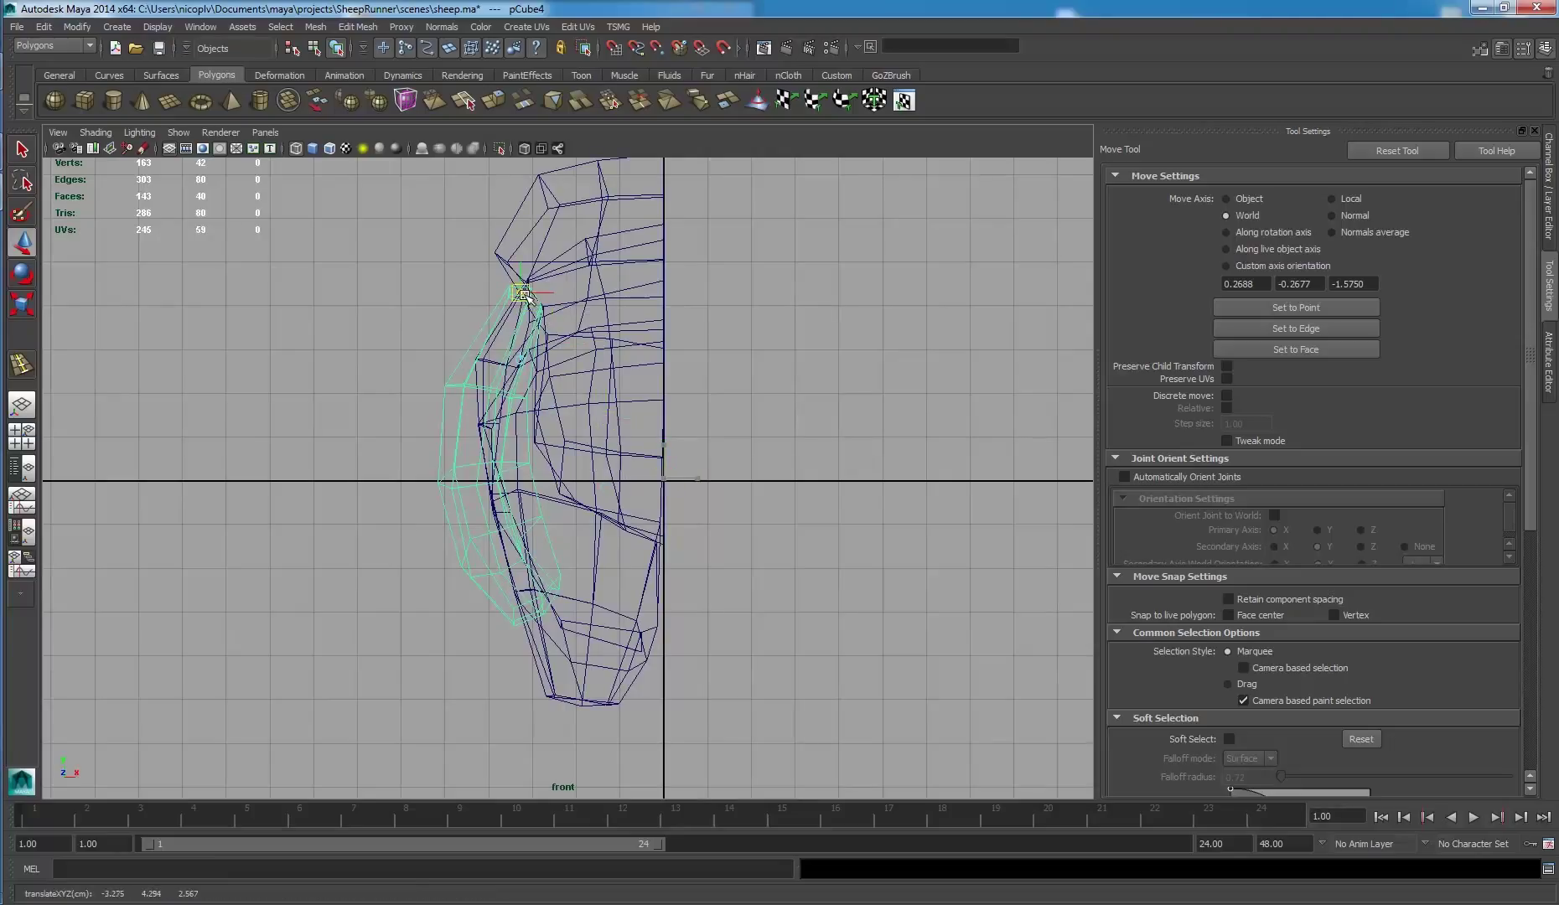
- Rotate the ear so it angles outward from the head
key(e)
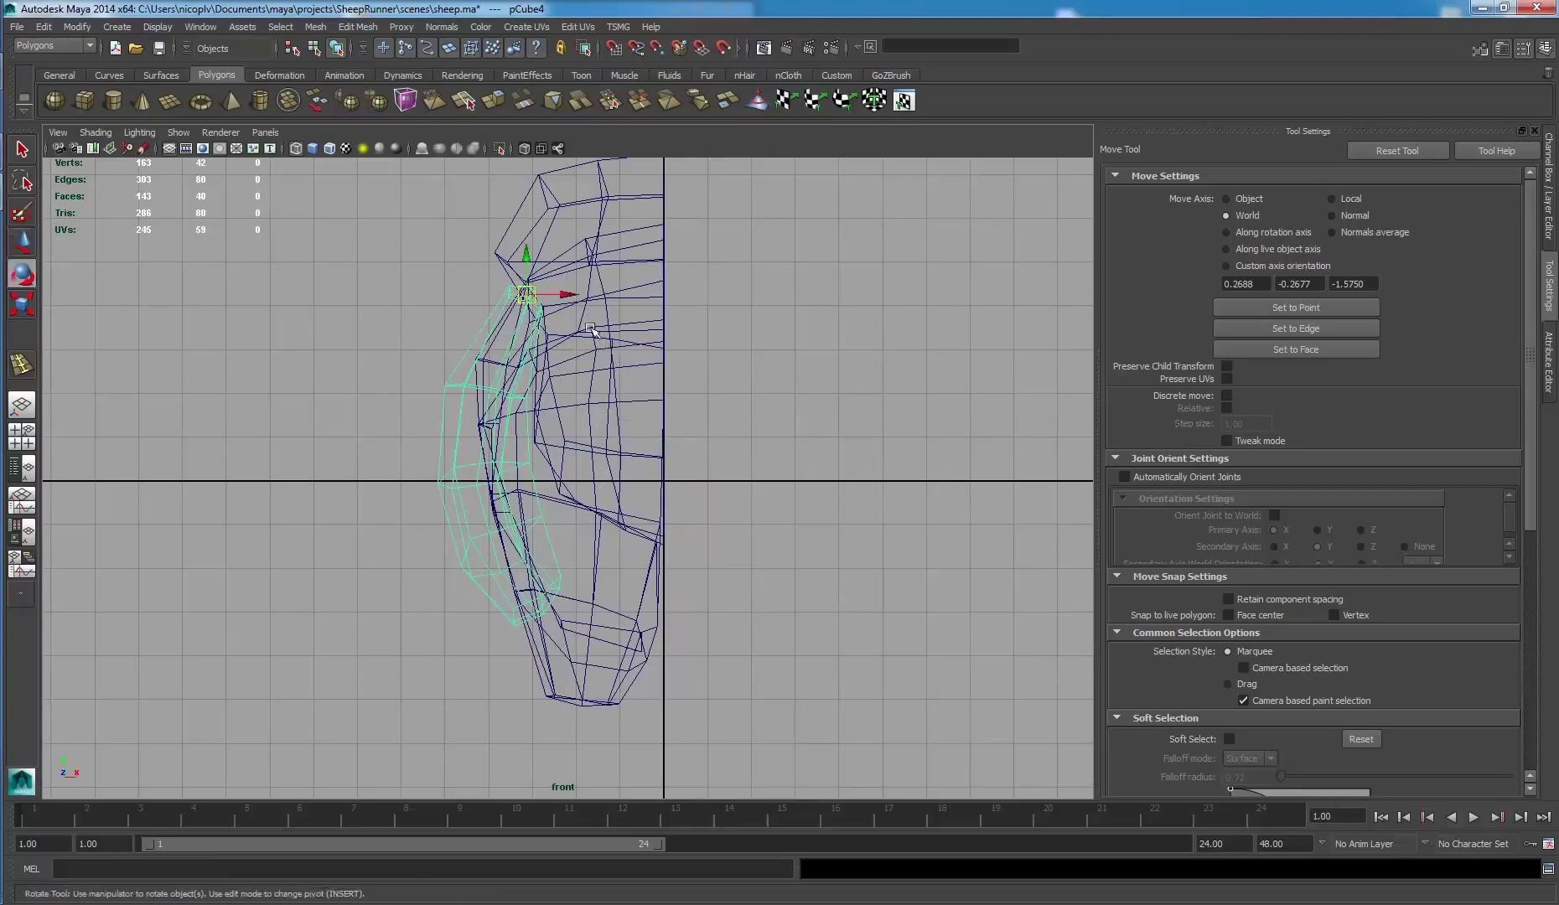
drag(564, 255, 573, 268)
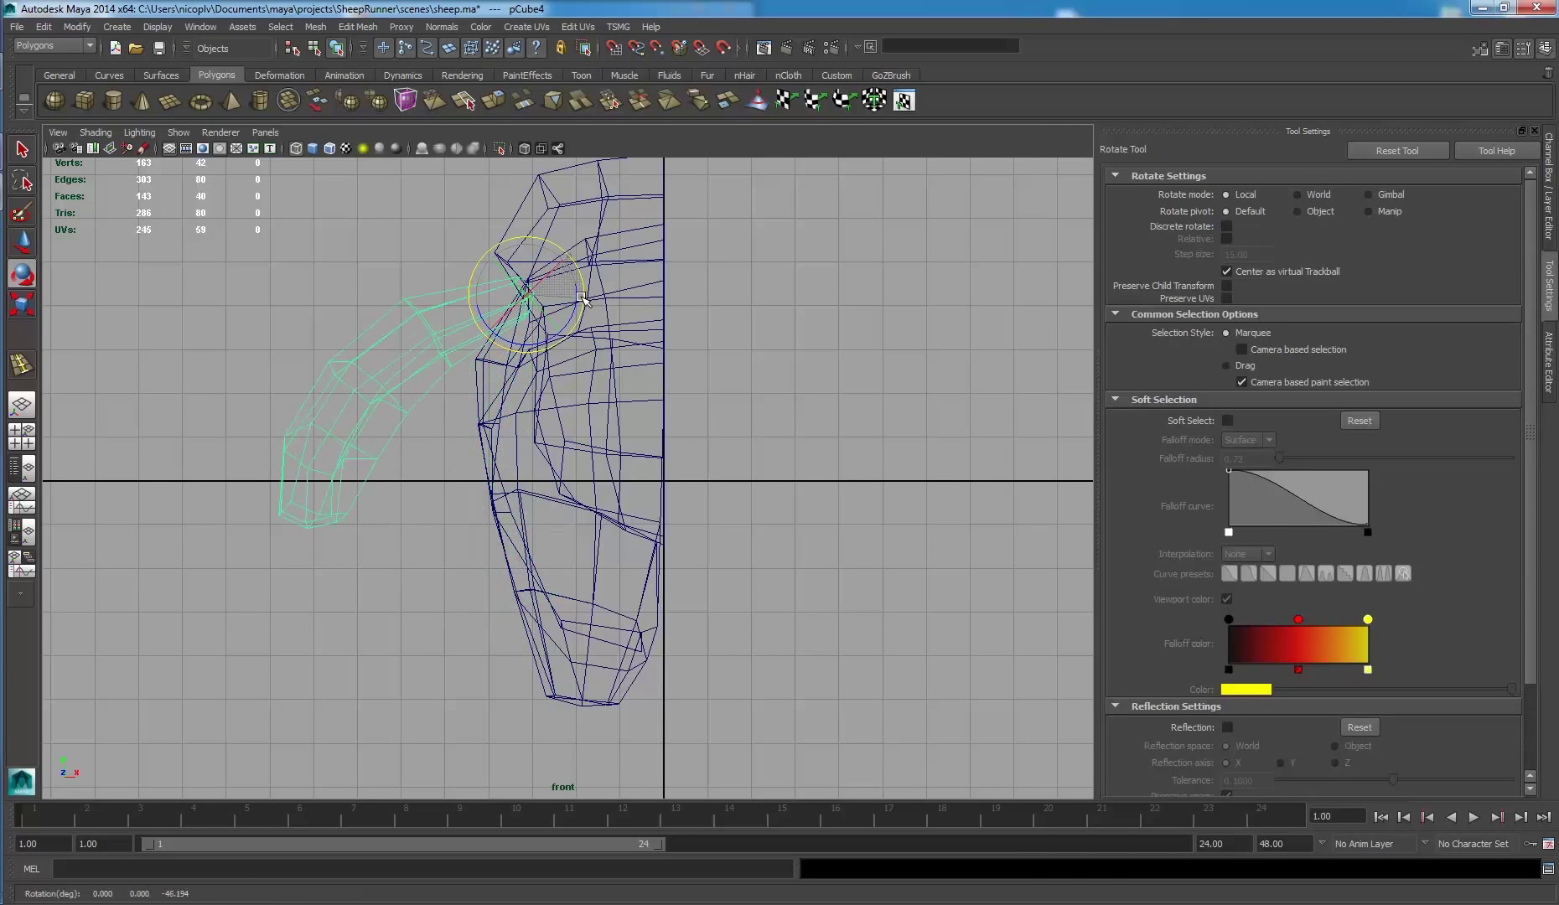
drag(584, 295, 581, 299)
key(w)
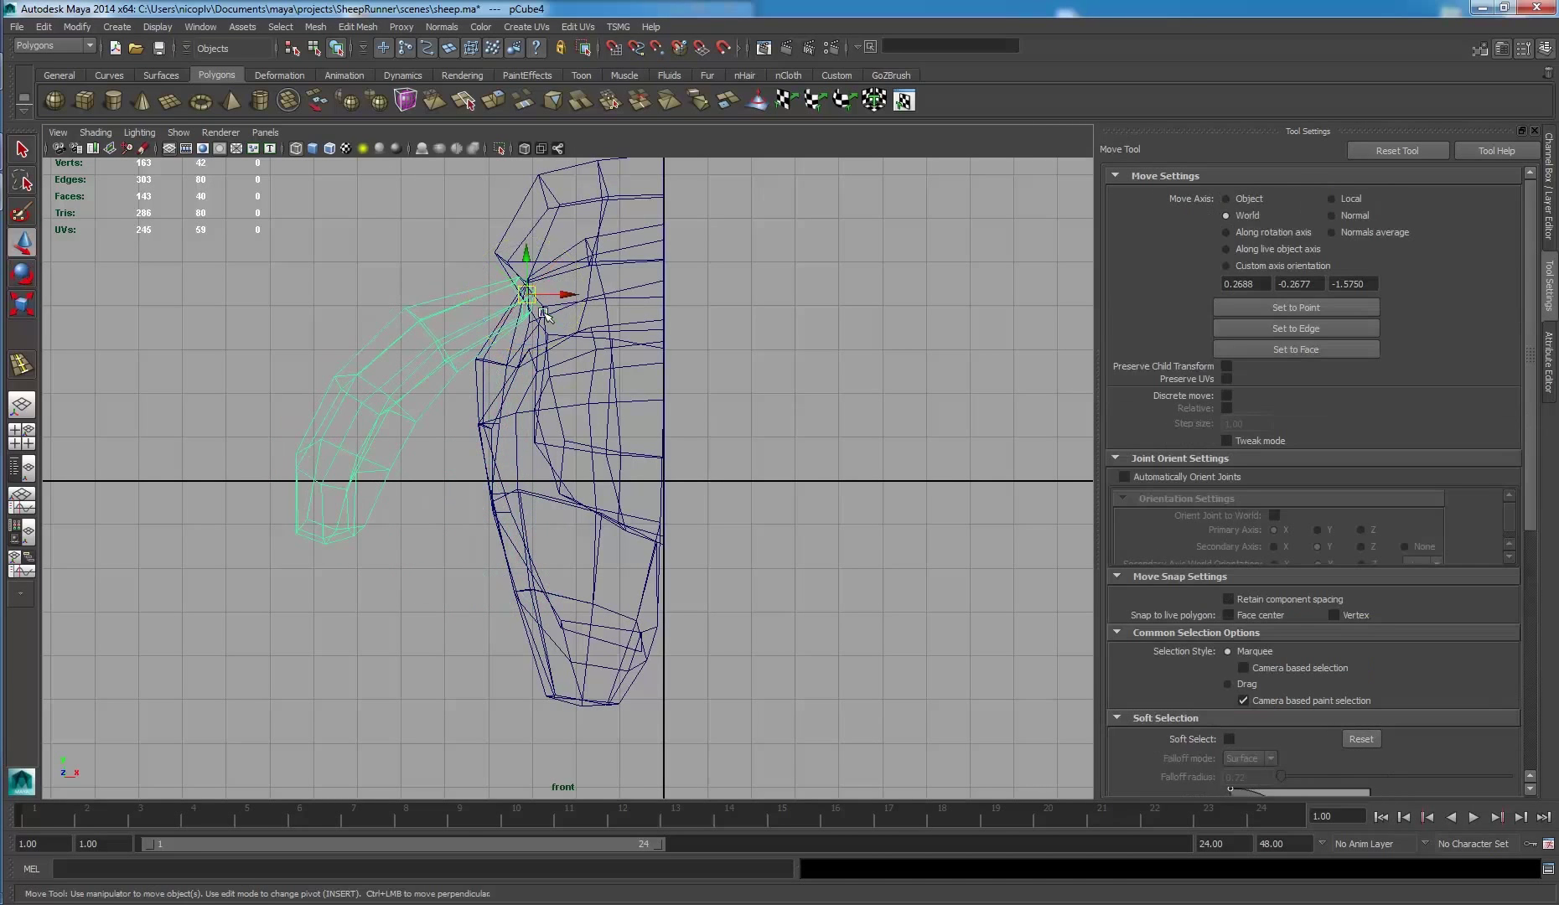
- Return to the perspective view and inspect the angled ear in 3D
key(space)
key(space)
mouse_move(755, 377)
alt+mouse_down()
mouse_move(687, 377)
mouse_move(791, 373)
mouse_move(607, 353)
mouse_move(901, 359)
mouse_move(610, 407)
alt+mouse_up()
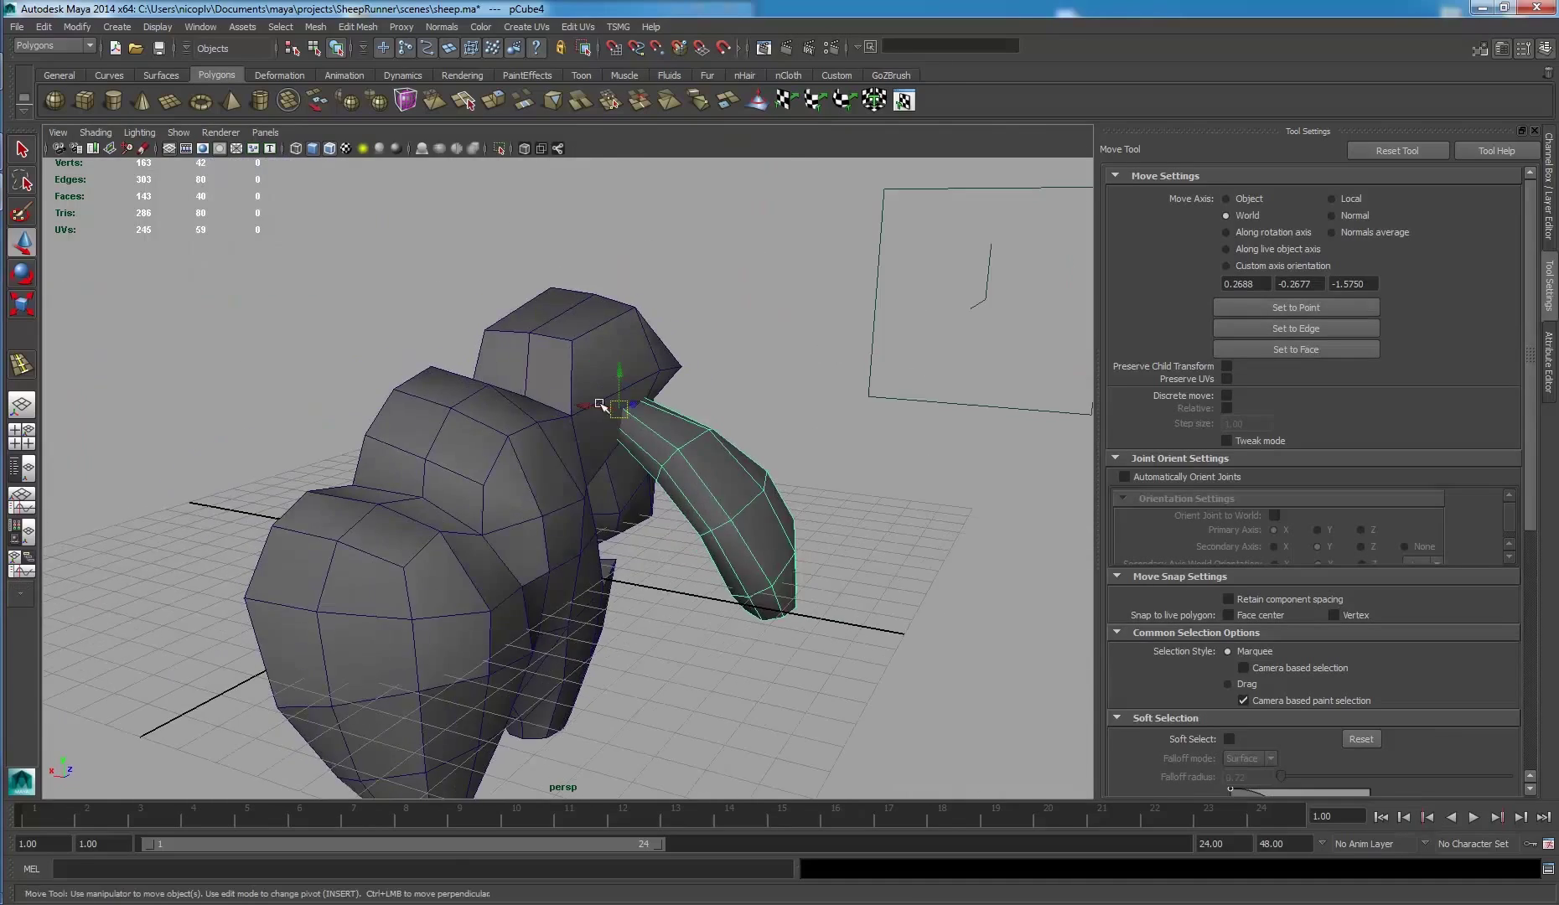
scroll(541, 344, up, 5)
alt+drag(541, 345, 574, 312)
- Delete the four top faces of pCube4 to open it
key(f)
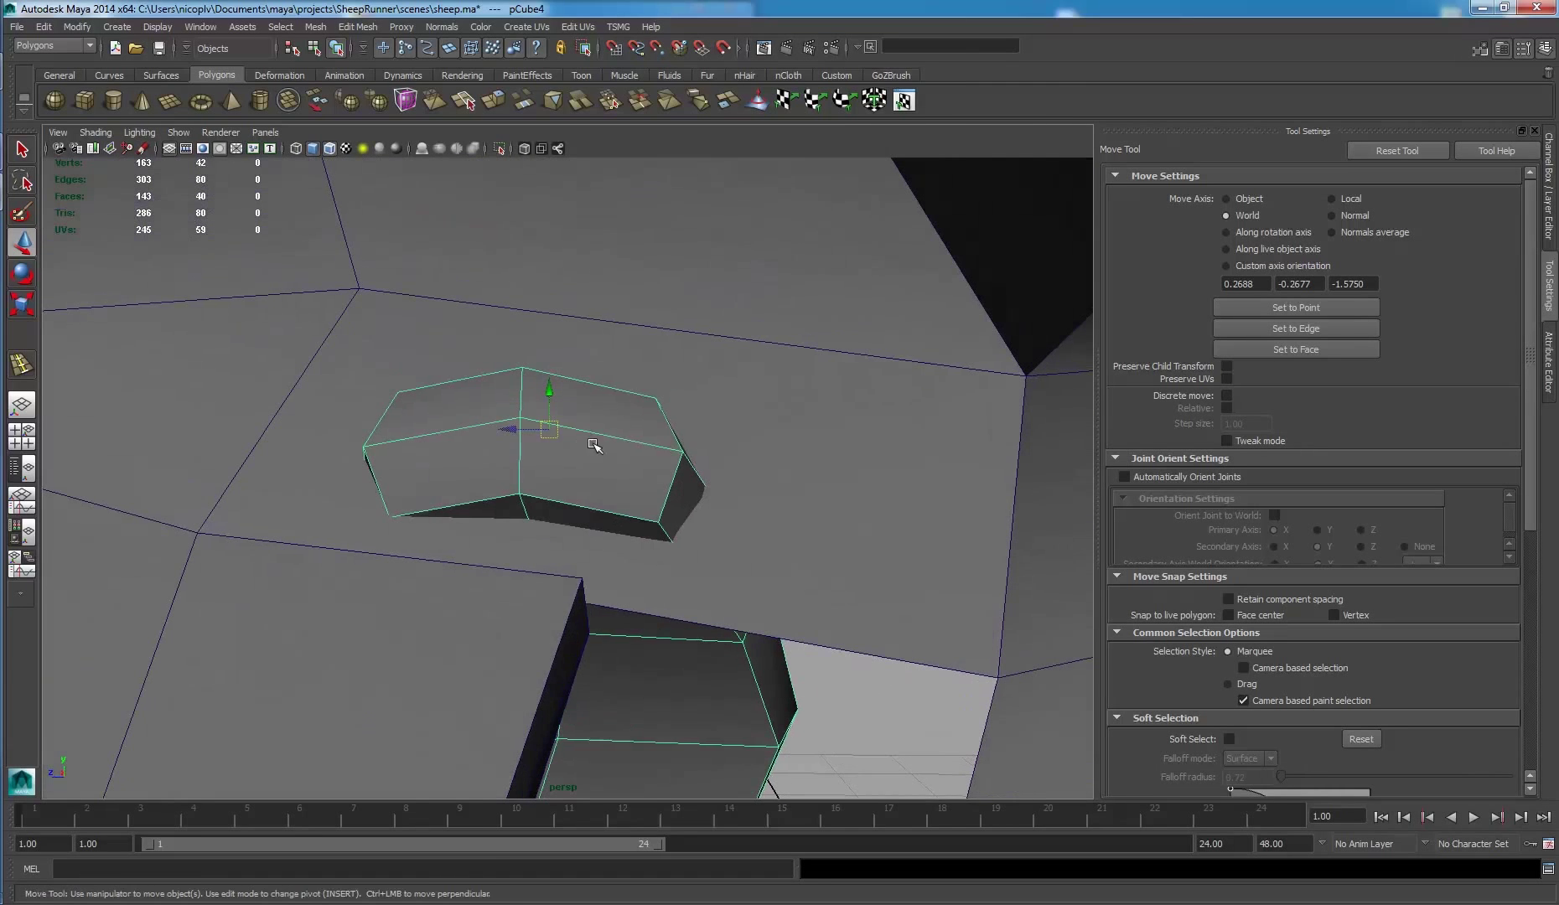
right_drag(620, 432, 623, 460)
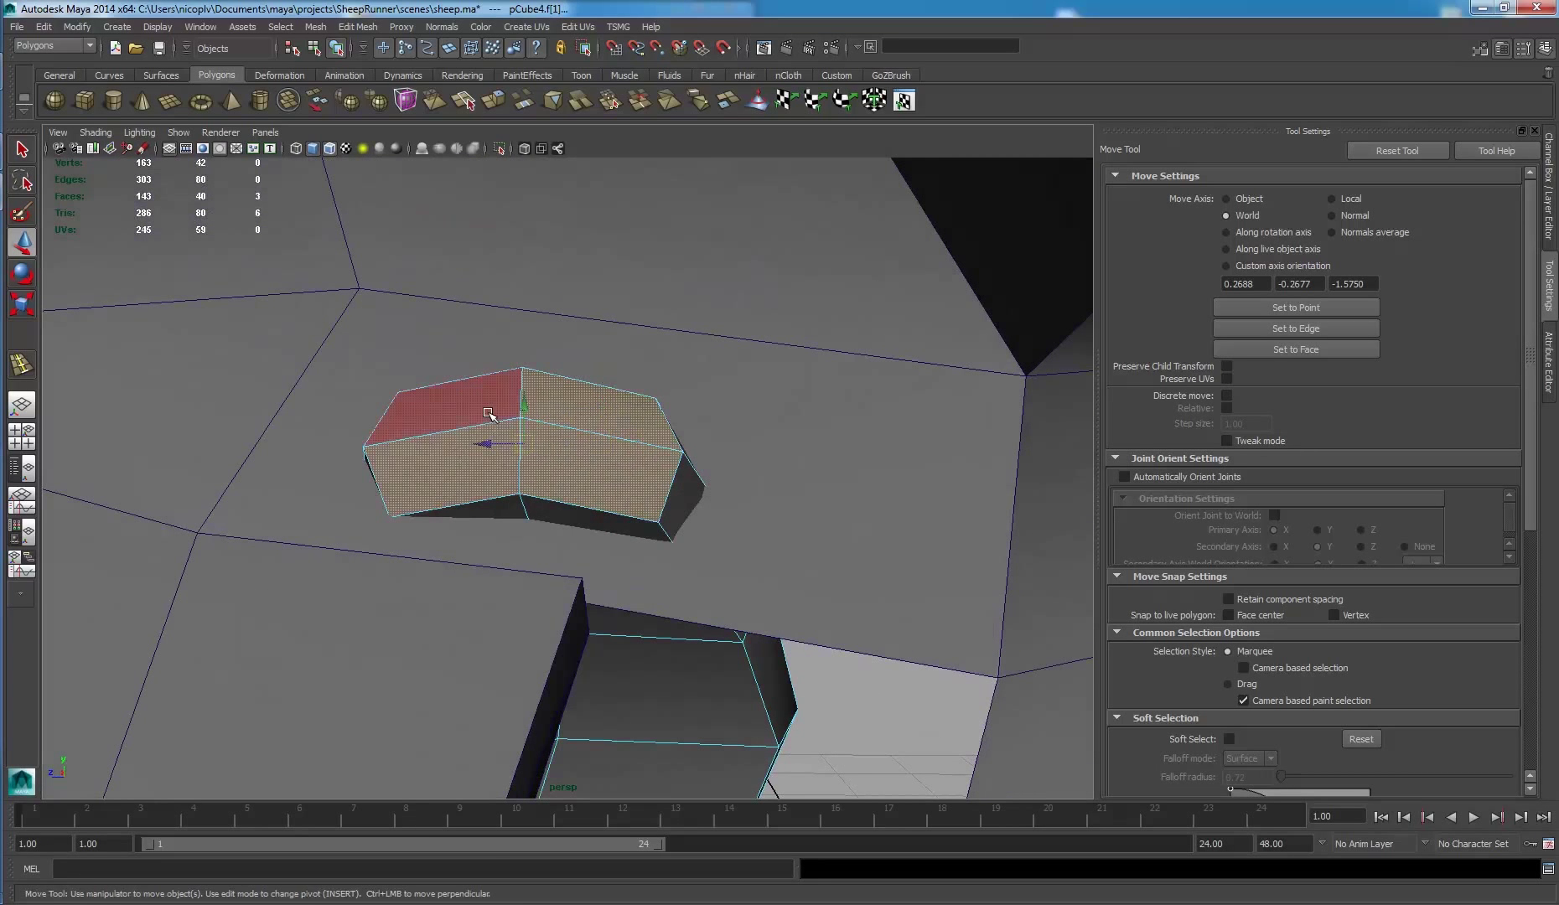
key(Delete)
right_drag(564, 370, 616, 357)
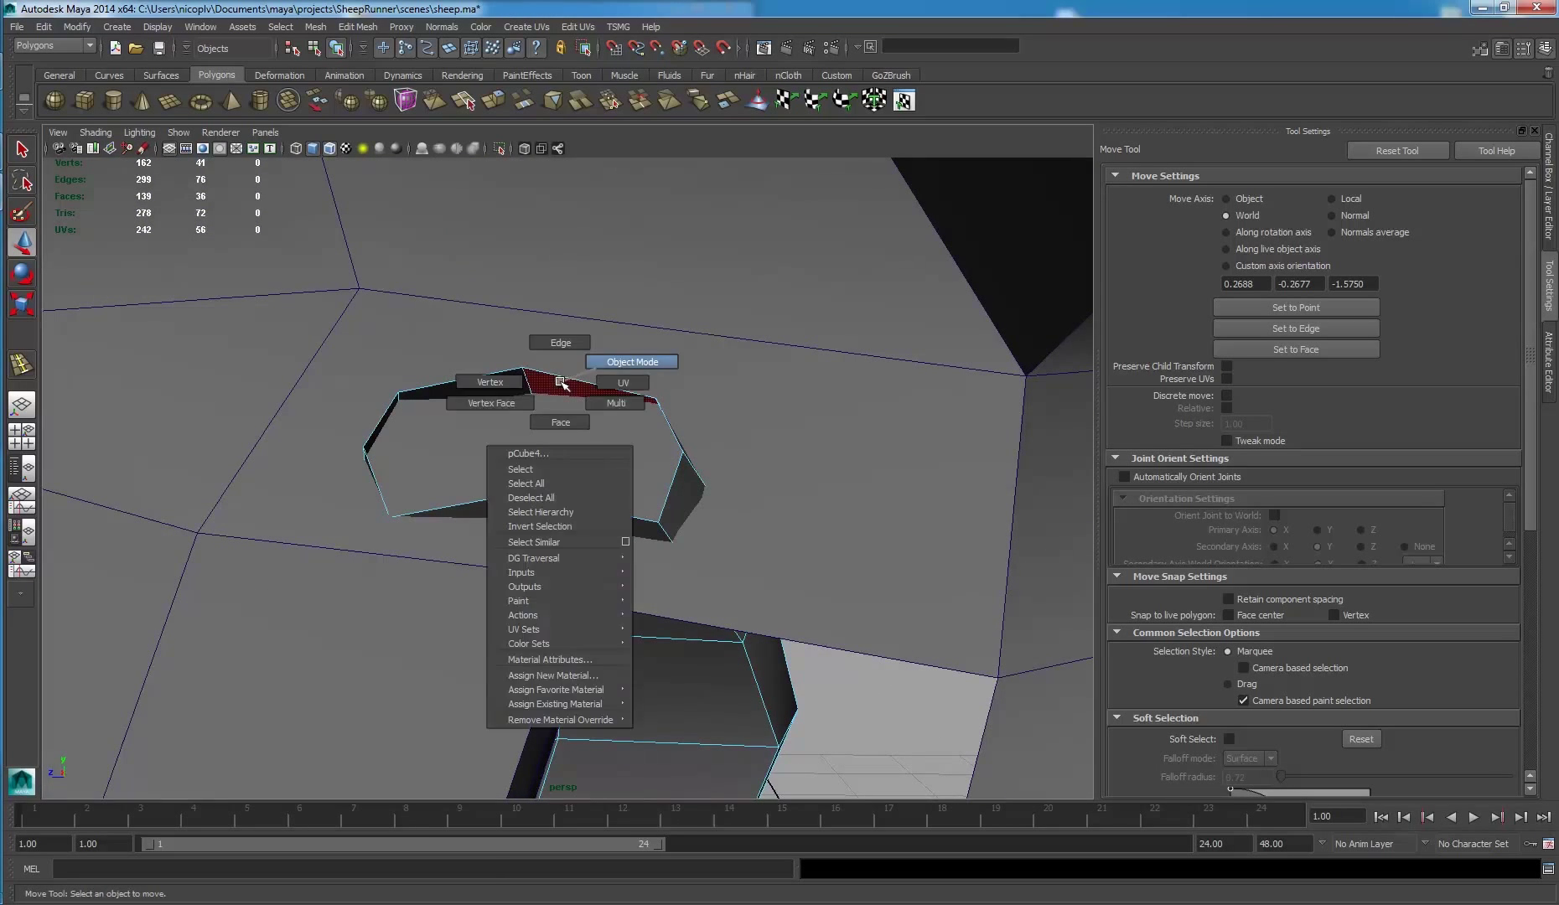
- Reselect pCube4 and nudge it slightly right and down
click(683, 493)
mouse_move(682, 493)
alt+mouse_down()
mouse_move(568, 508)
mouse_move(442, 472)
mouse_move(567, 498)
mouse_move(591, 446)
alt+mouse_up()
click(604, 453)
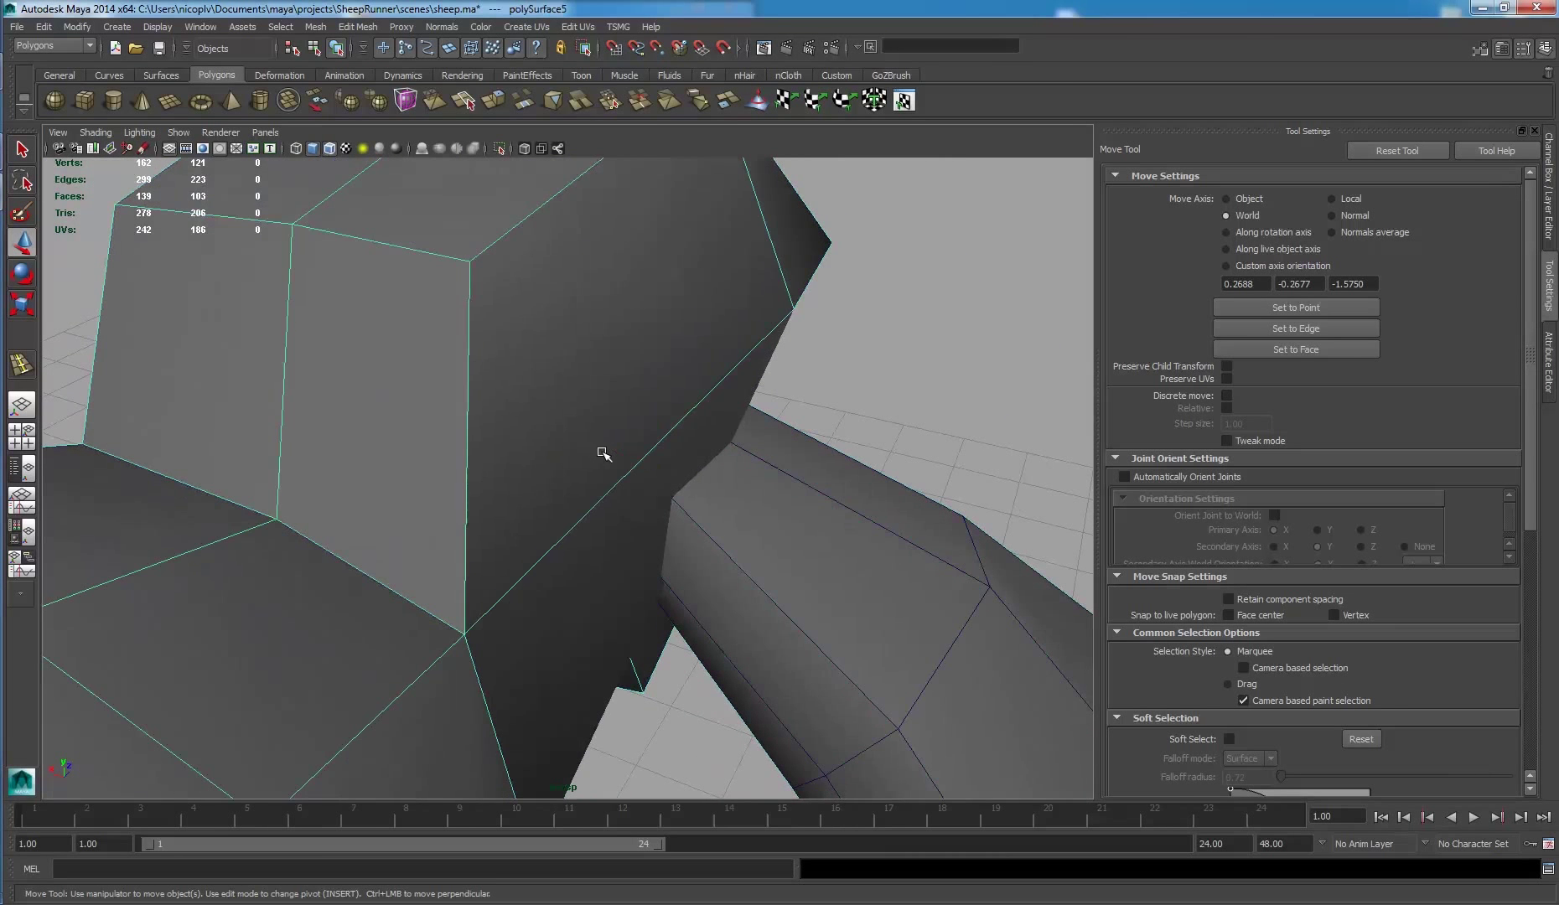
click(758, 531)
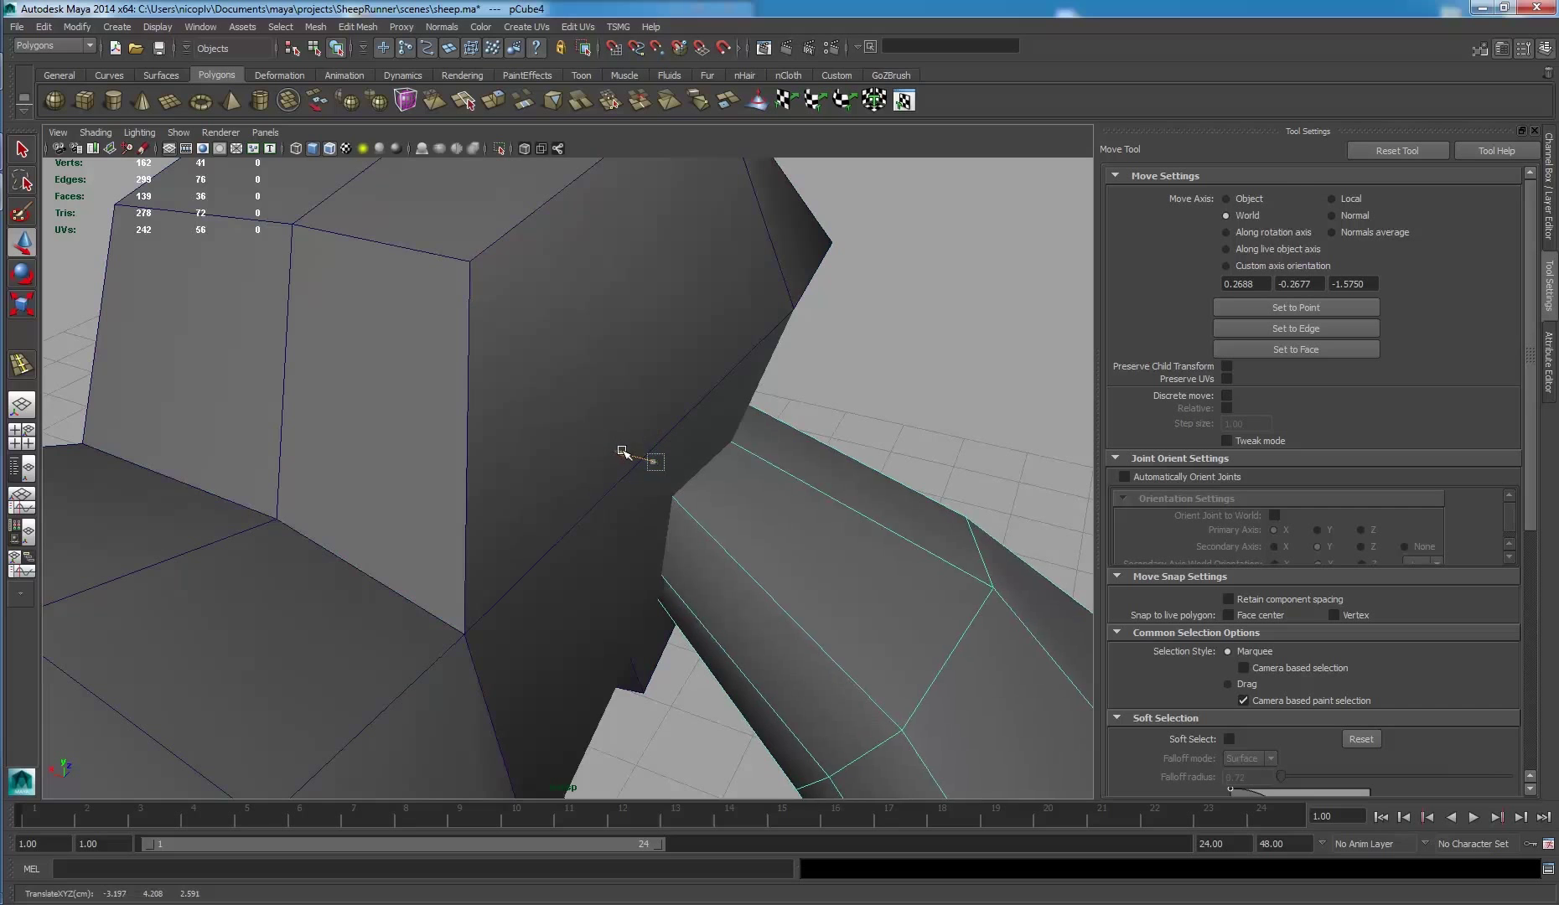
mouse_move(626, 453)
alt+mouse_down()
mouse_move(567, 407)
mouse_move(758, 425)
mouse_move(598, 350)
alt+mouse_up()
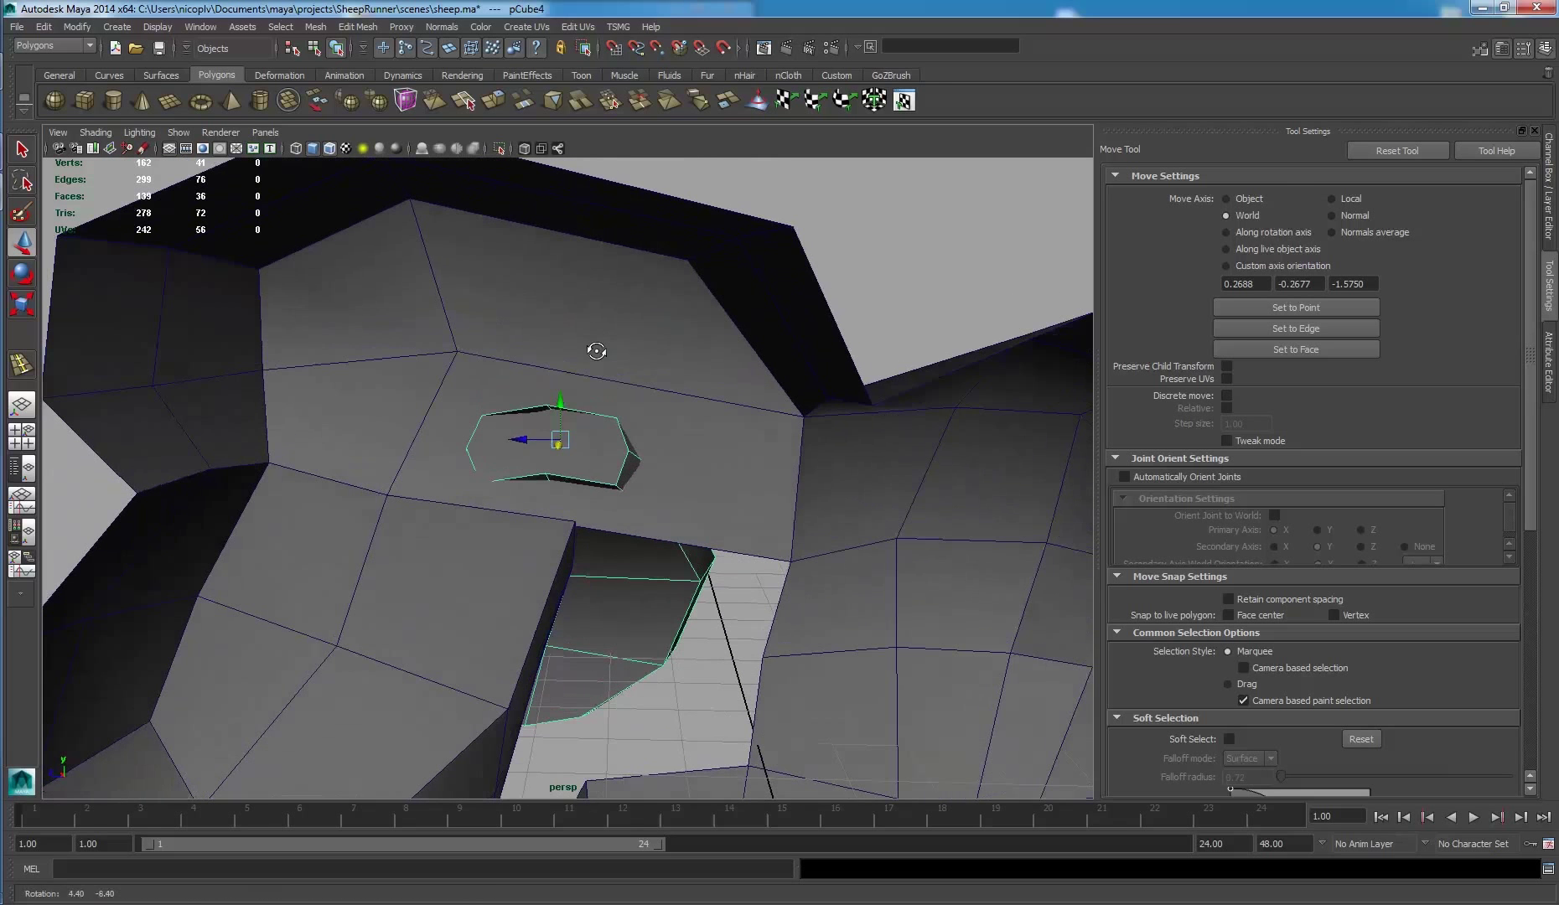
drag(560, 443, 585, 451)
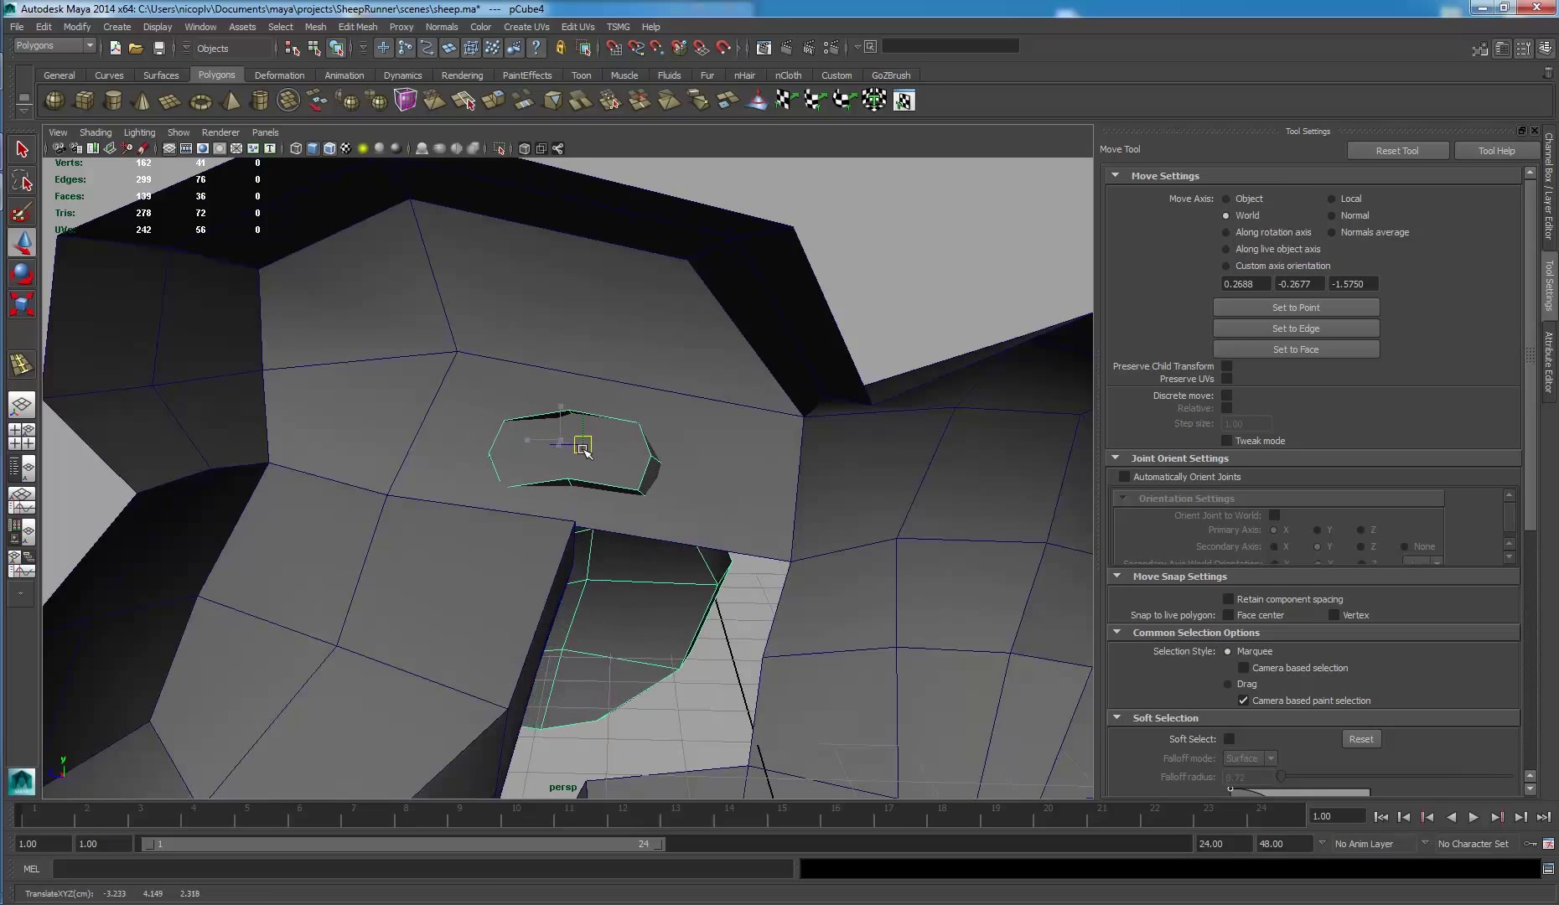
- Tilt the cube into place against the head and reselect polySurface5
key(e)
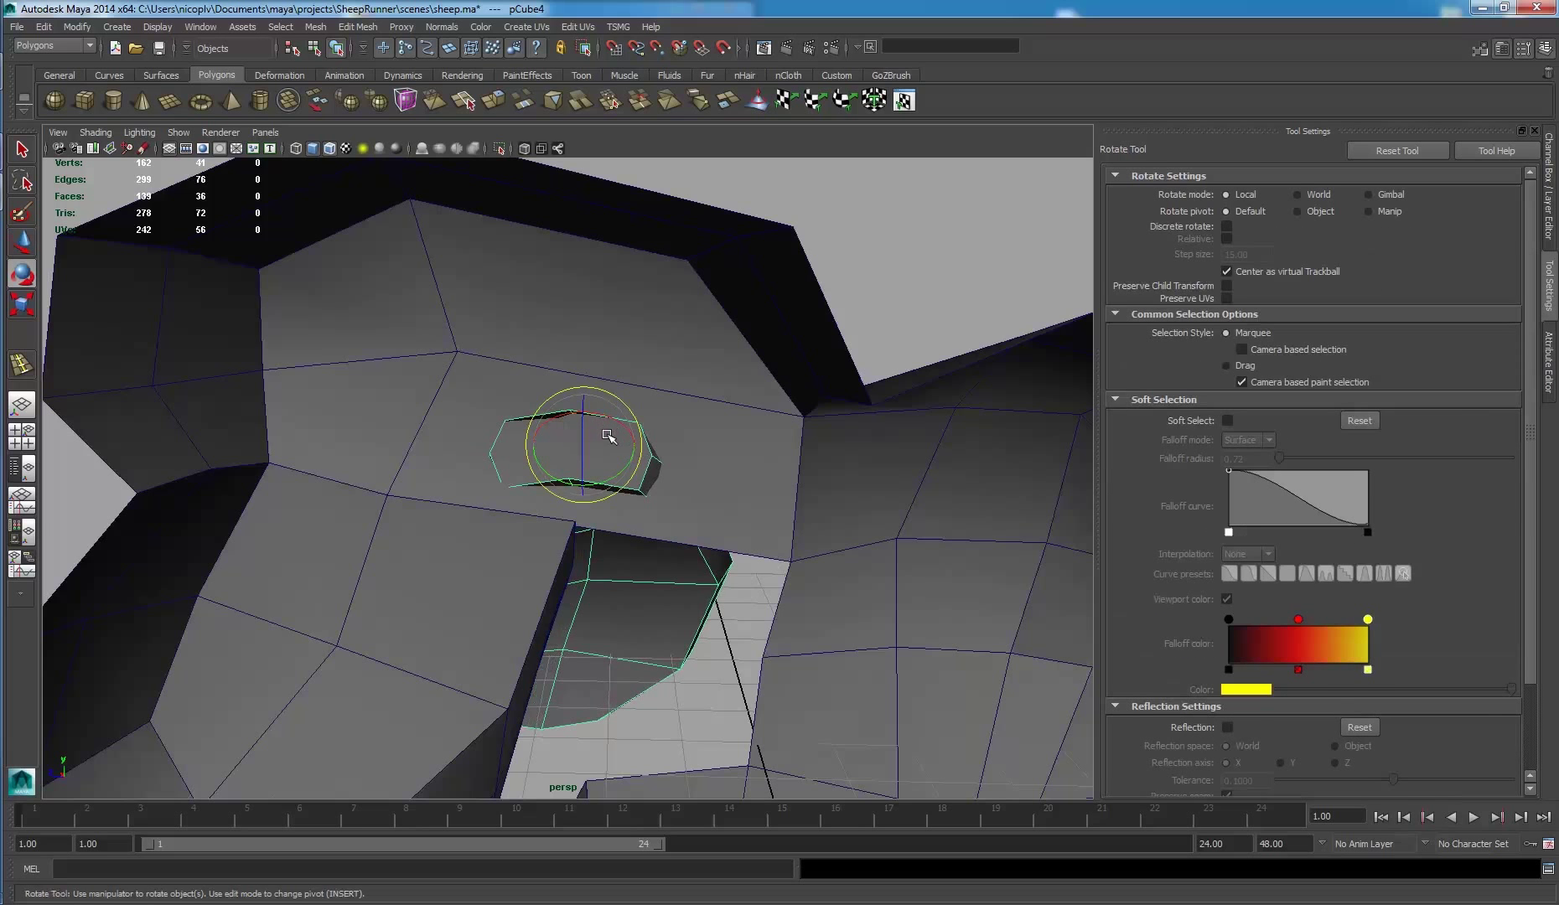
key(w)
scroll(612, 440, down, 5)
mouse_move(612, 440)
alt+mouse_down()
mouse_move(707, 504)
mouse_move(613, 519)
alt+mouse_up()
key(F8)
scroll(618, 501, up, 4)
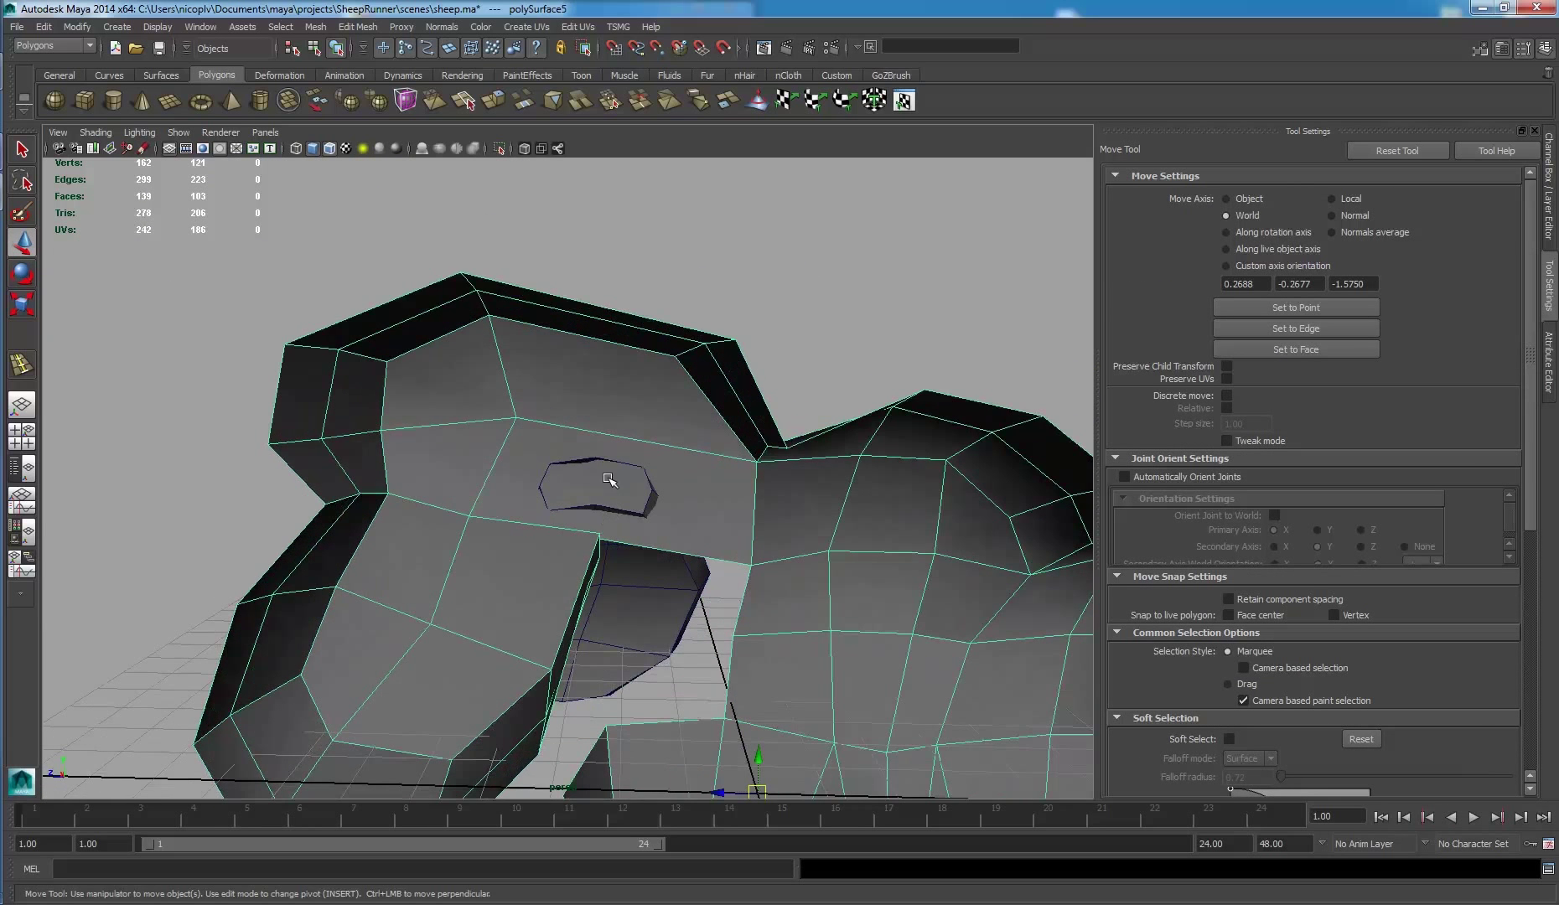
- Insert an edge loop across the body through the small opening
click(312, 27)
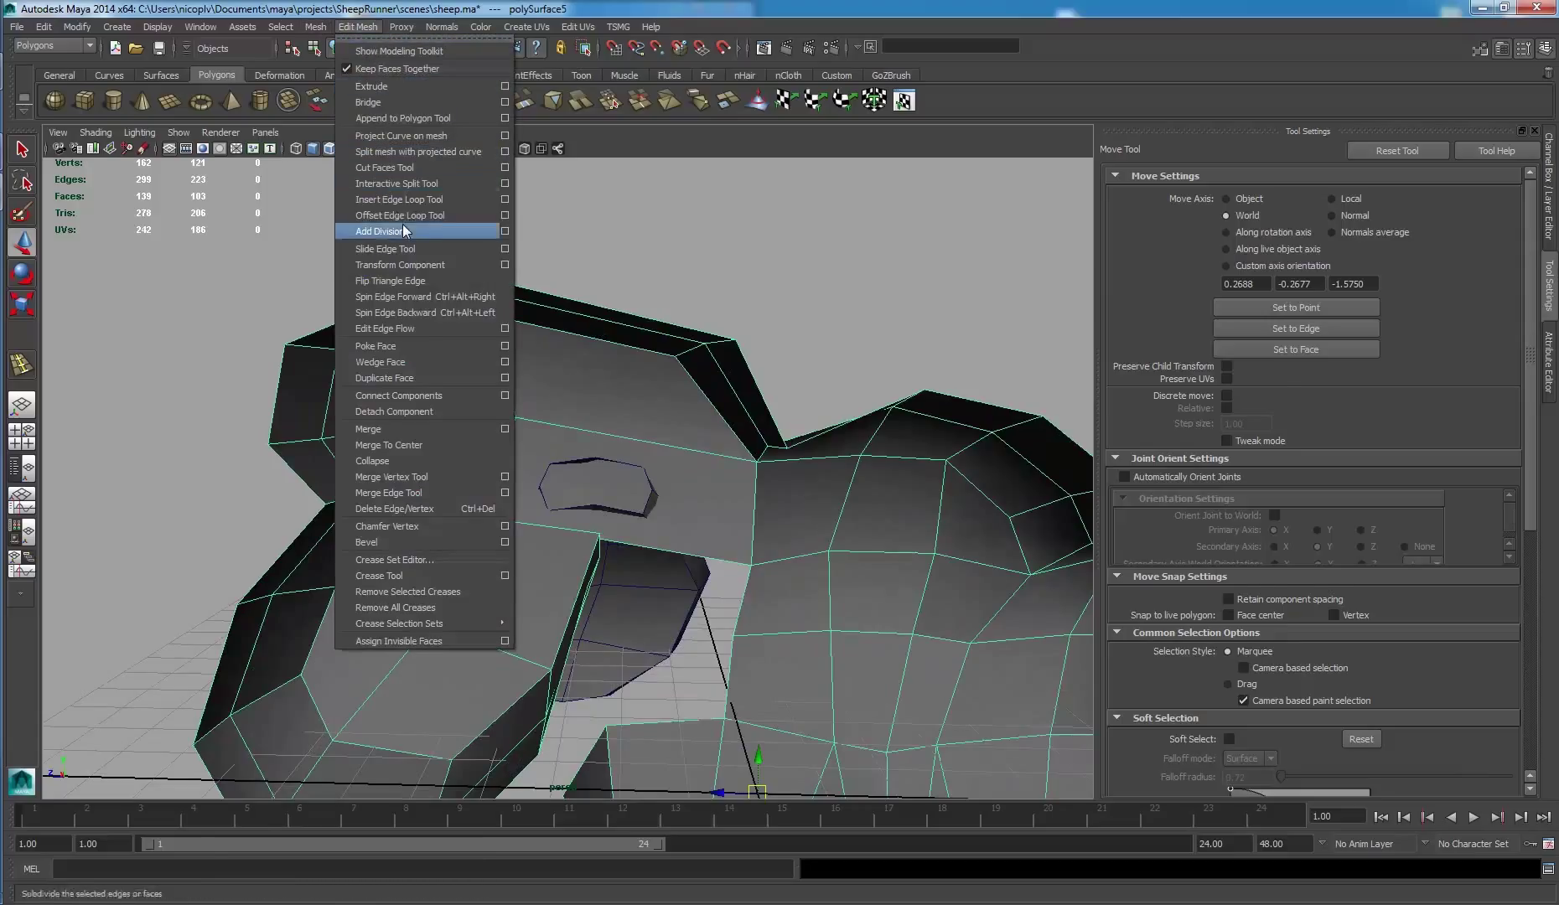
click(401, 199)
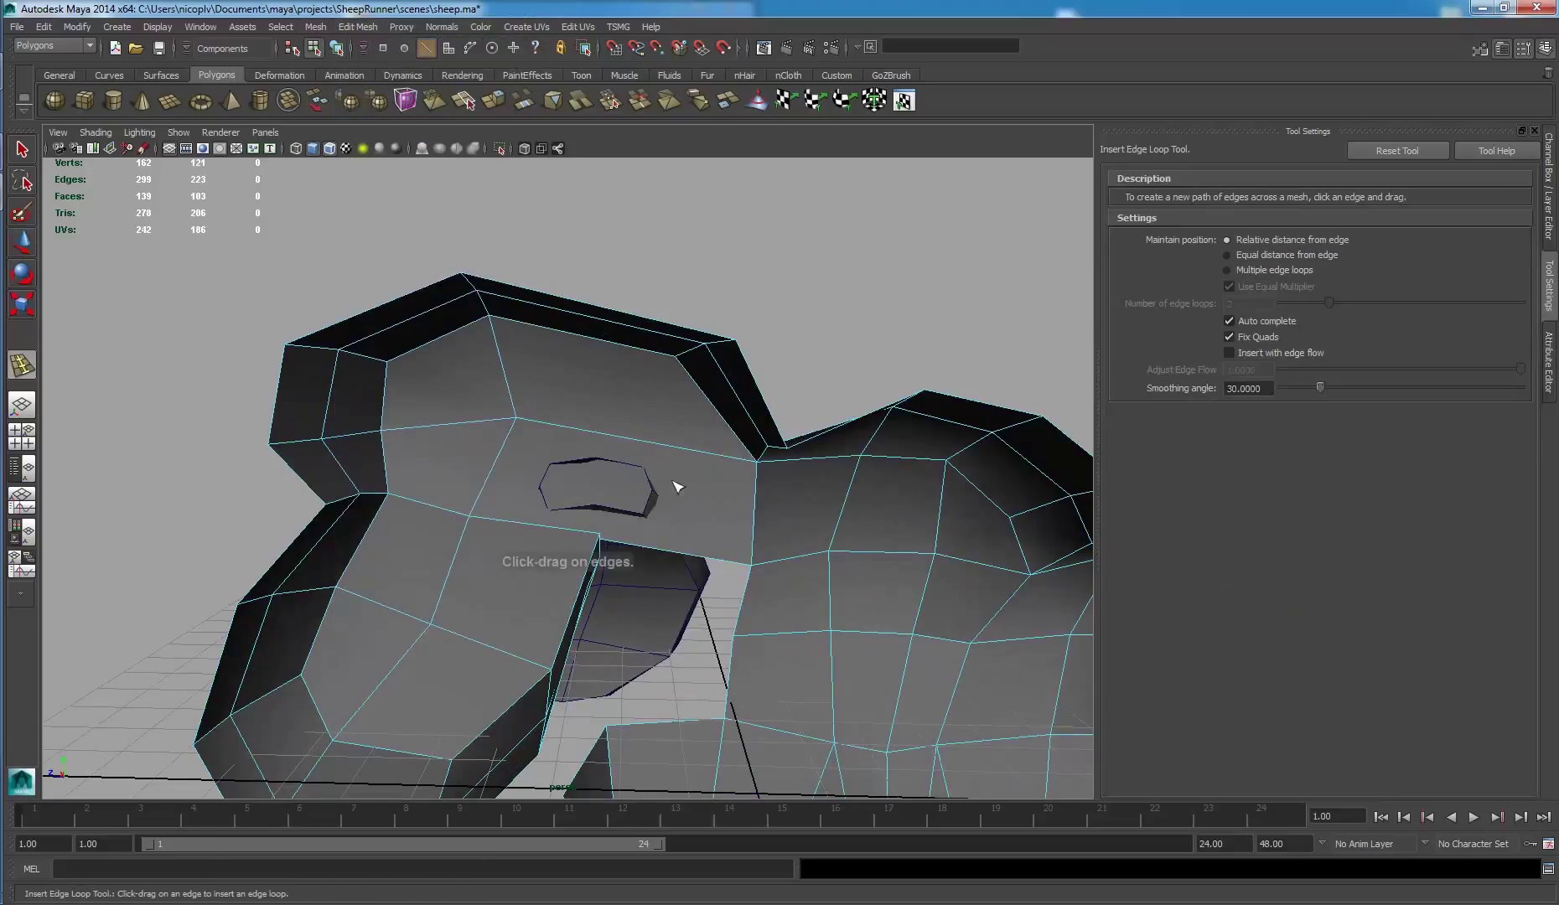
click(625, 439)
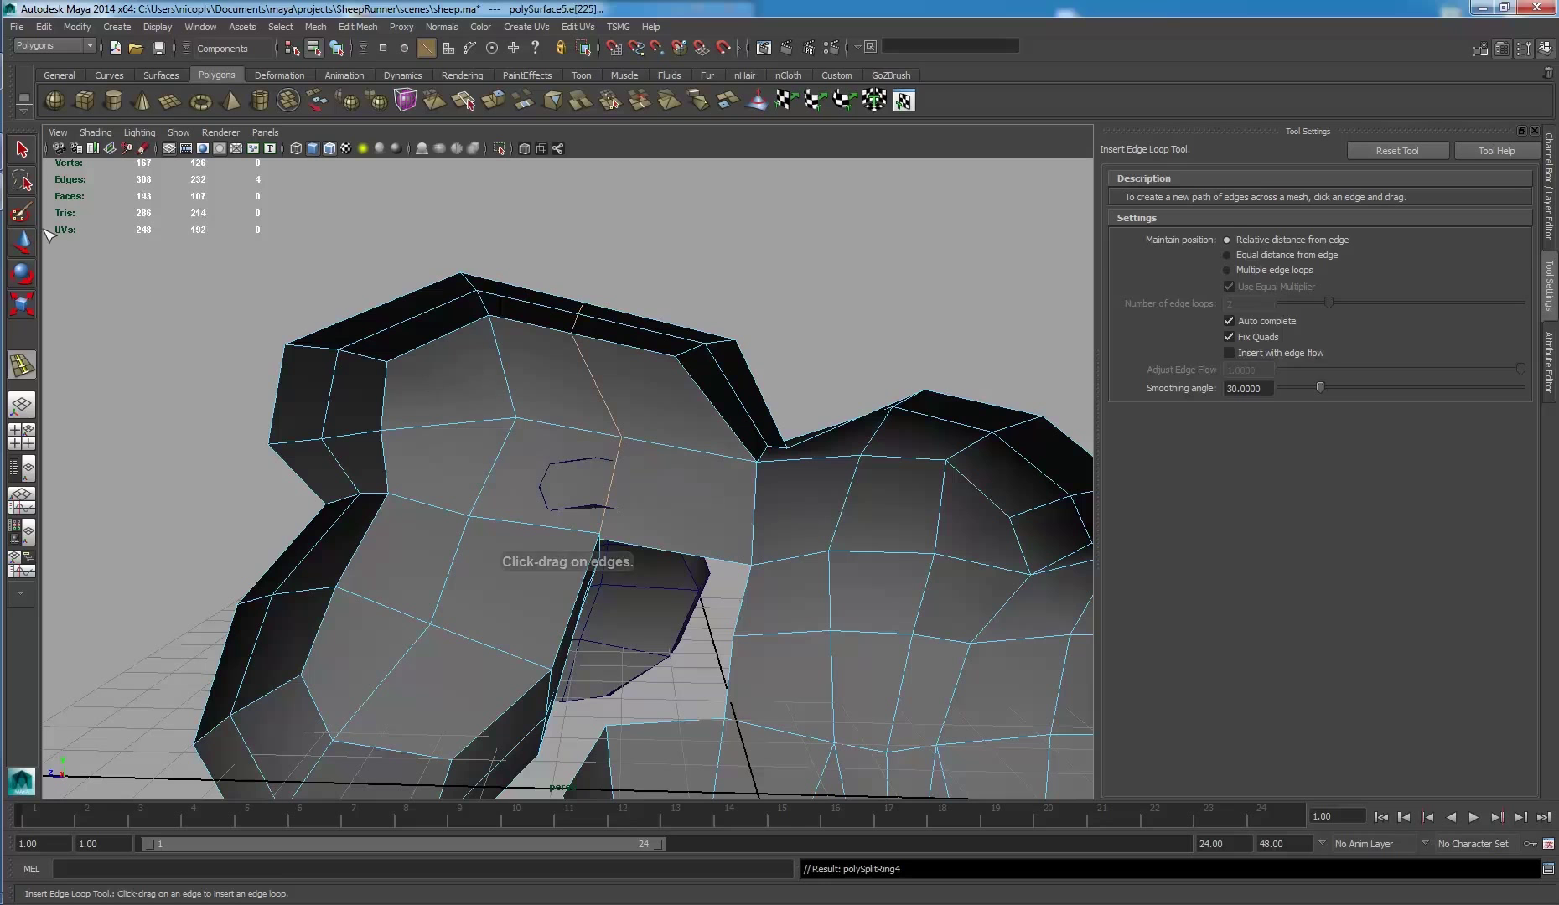
click(24, 156)
- Raise the new vertex on the top edge, then return to object selection
right_drag(597, 359, 597, 335)
drag(548, 248, 617, 369)
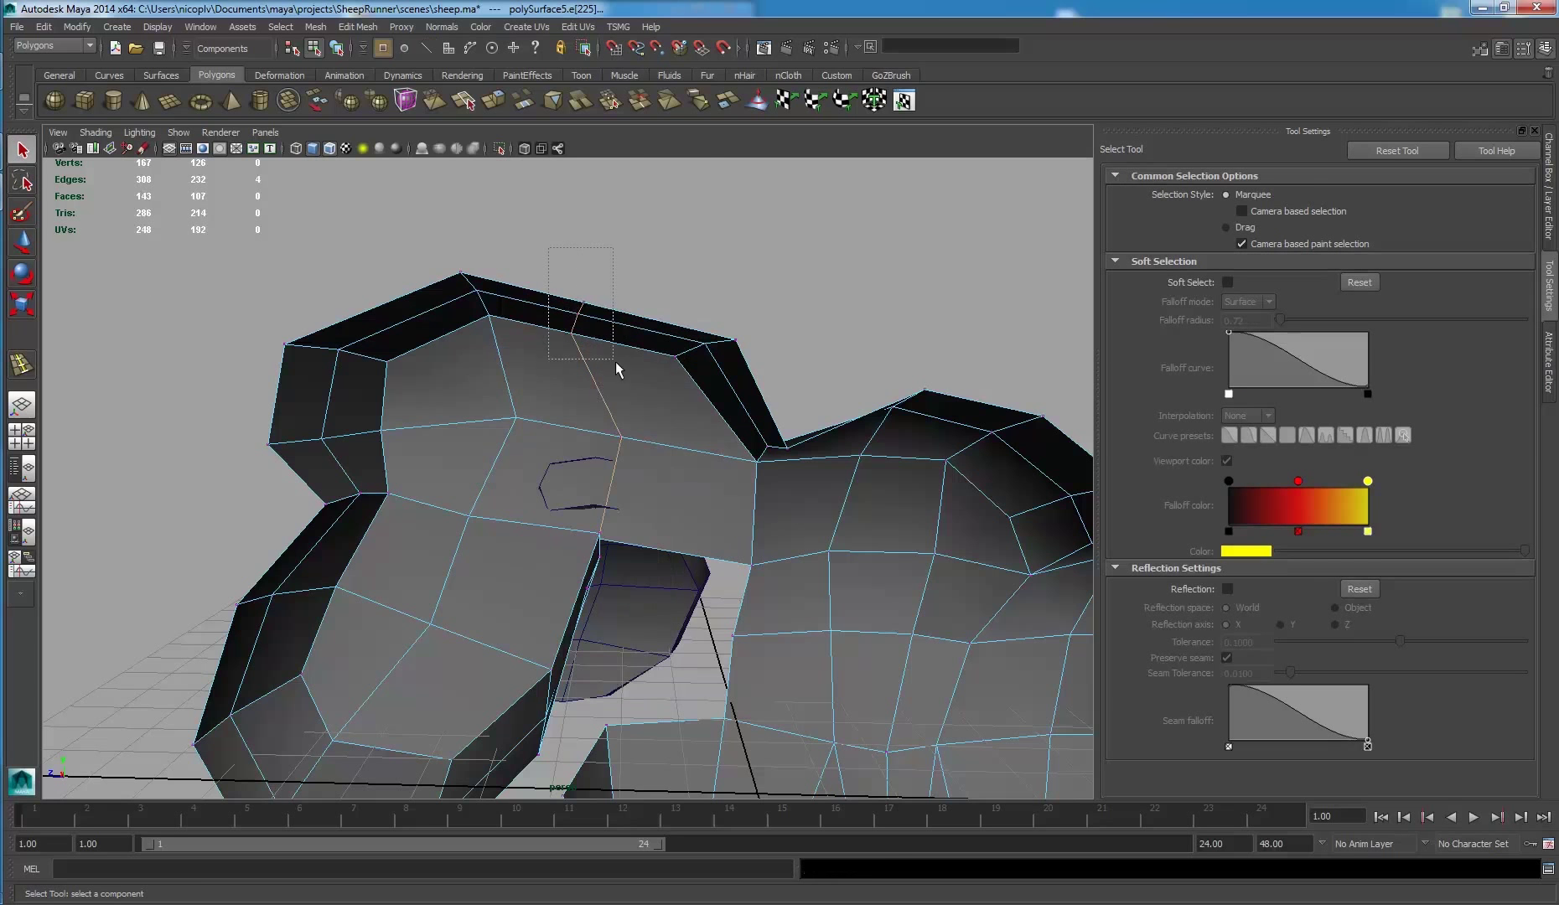
key(w)
scroll(586, 344, down, 3)
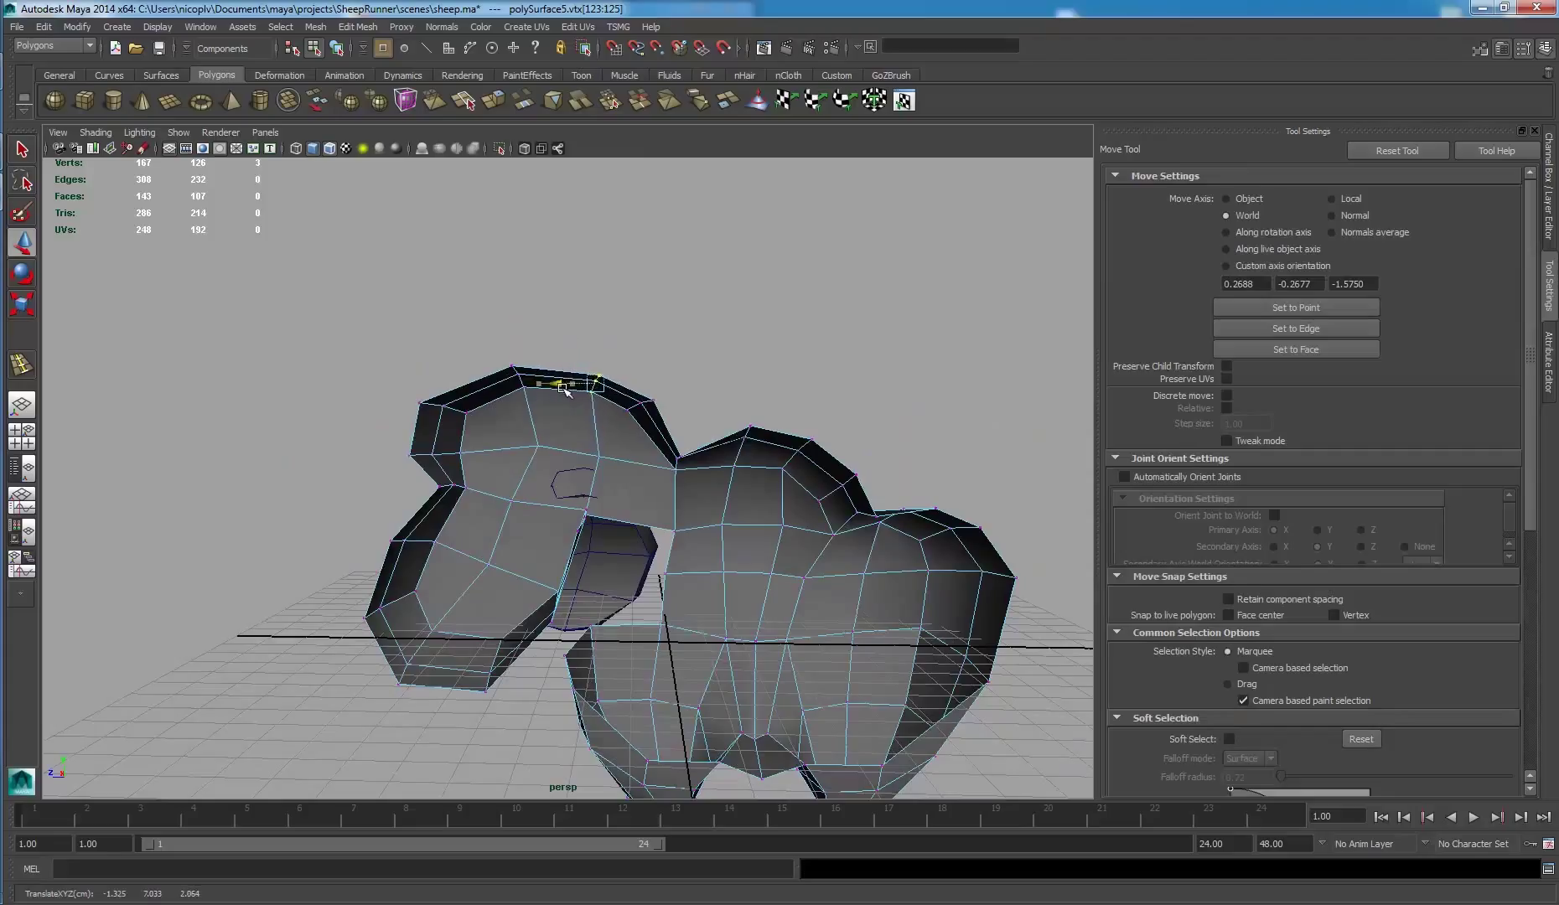
drag(619, 371, 669, 414)
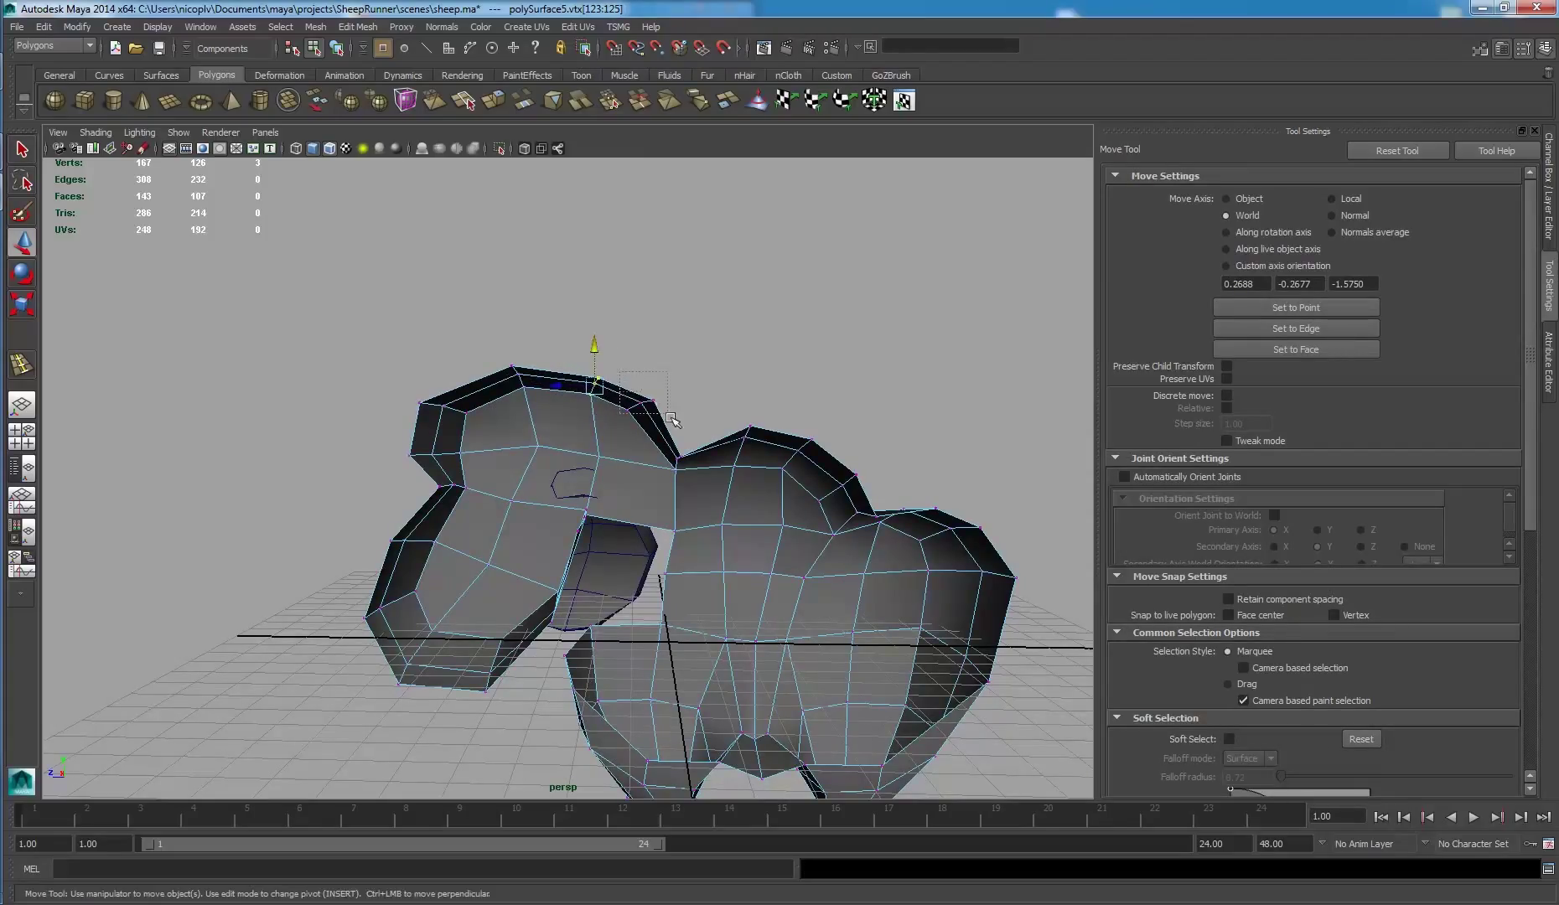
drag(635, 363, 639, 364)
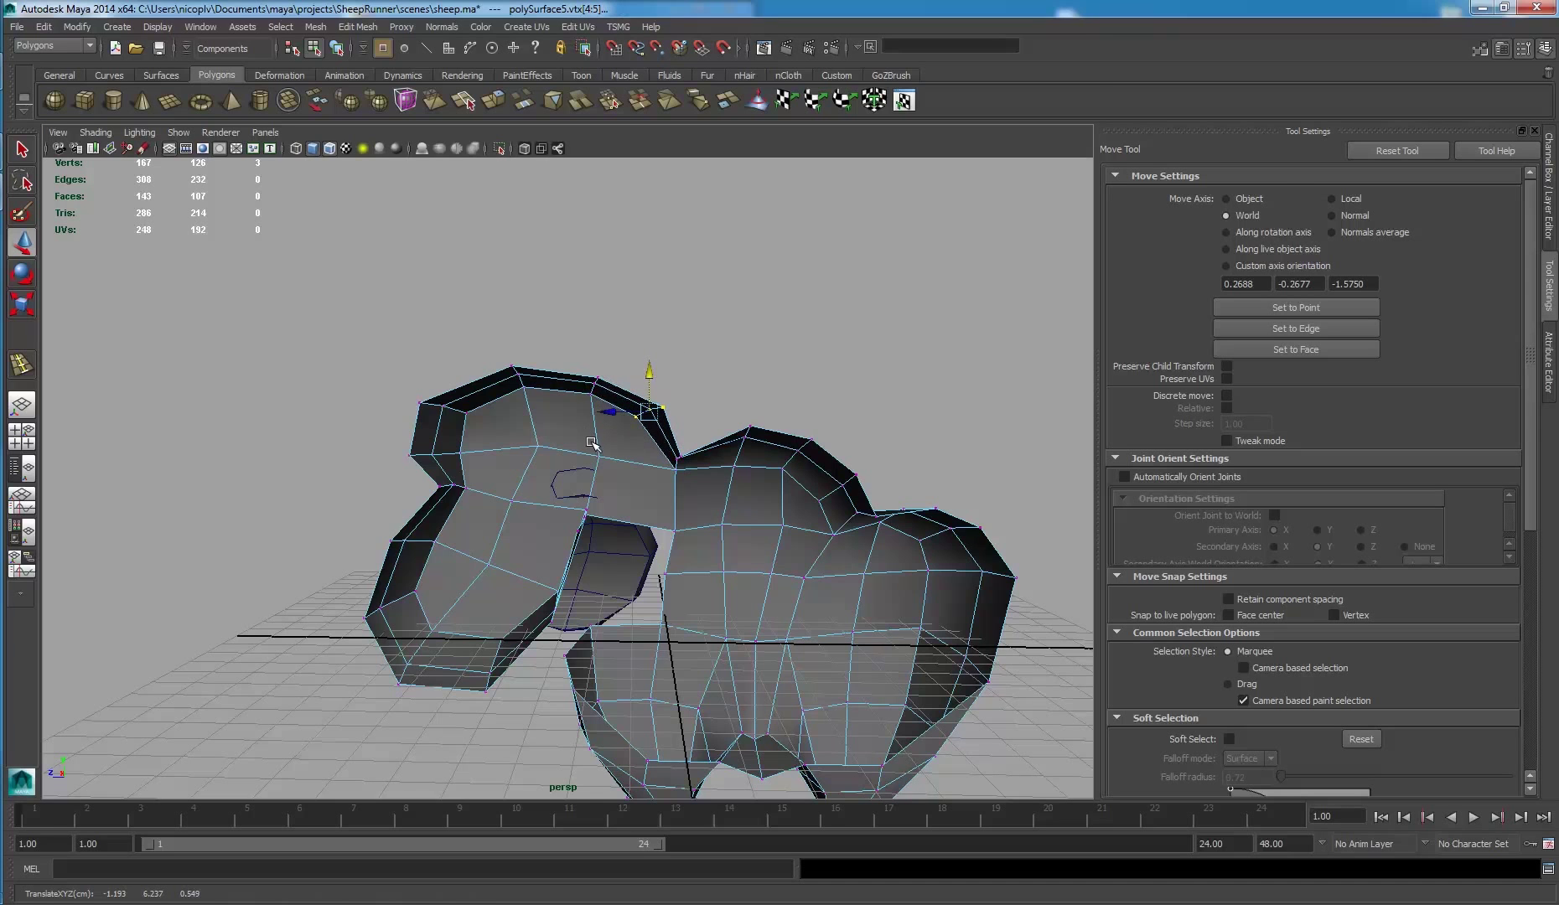
key(F8)
scroll(668, 534, up, 5)
mouse_move(669, 534)
alt+mouse_down()
mouse_move(525, 511)
mouse_move(616, 532)
alt+mouse_up()
scroll(478, 494, up, 5)
scroll(568, 495, down, 5)
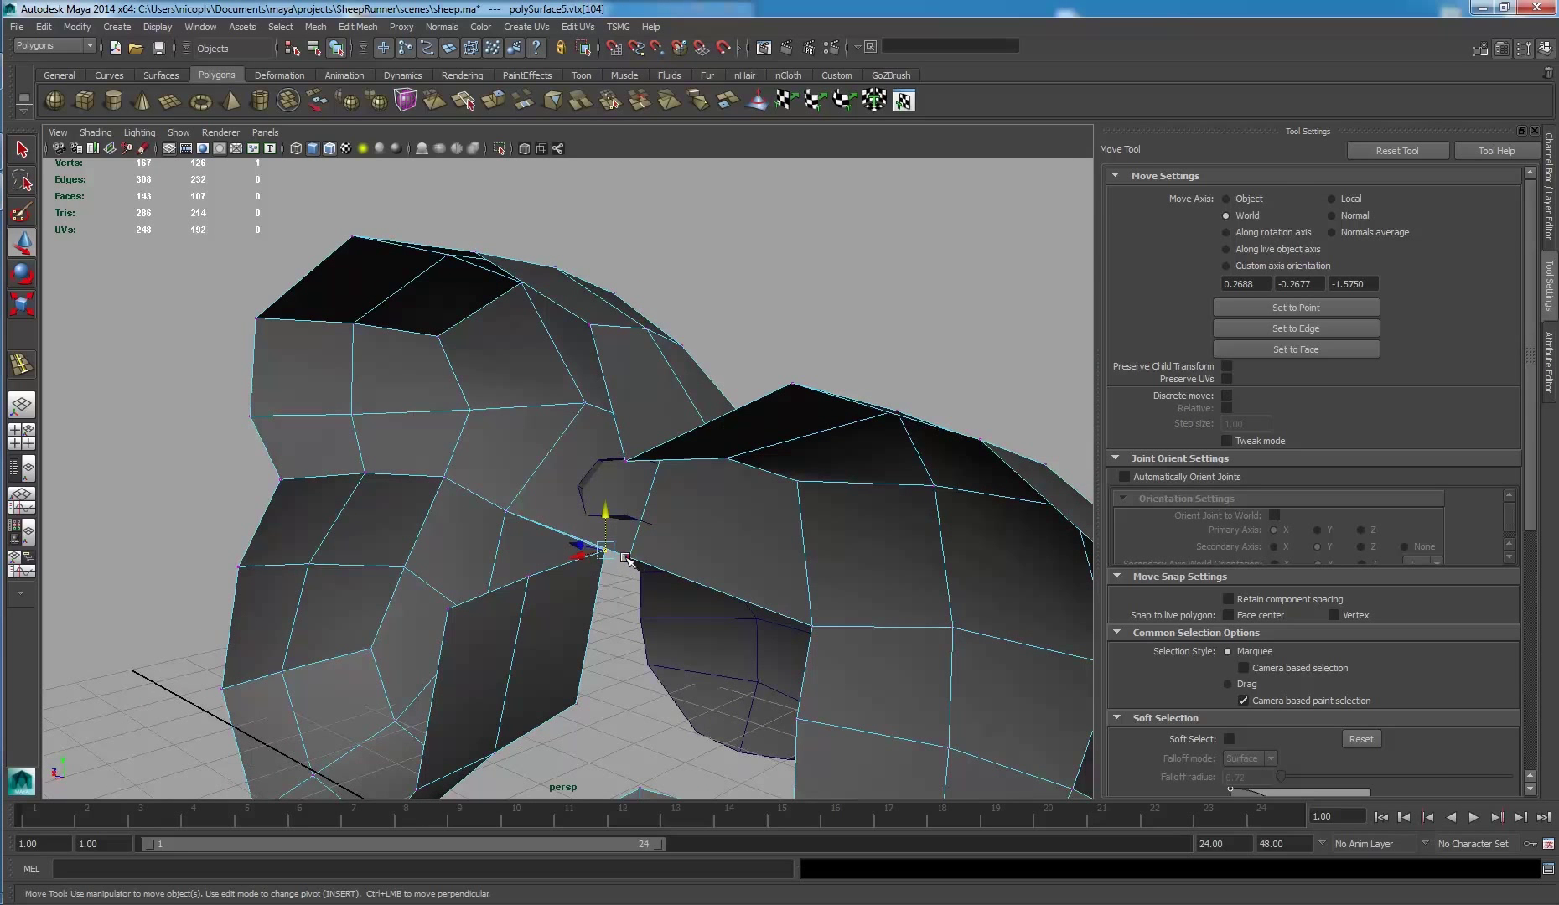
- Delete the two faces where the leg meets the body to open a hole
mouse_move(659, 516)
alt+mouse_down()
mouse_move(608, 529)
mouse_move(717, 370)
mouse_move(508, 493)
mouse_move(556, 292)
mouse_move(338, 355)
mouse_move(300, 453)
mouse_move(321, 458)
mouse_move(261, 456)
mouse_move(373, 480)
mouse_move(236, 456)
mouse_move(372, 495)
mouse_move(278, 463)
mouse_move(328, 464)
alt+mouse_up()
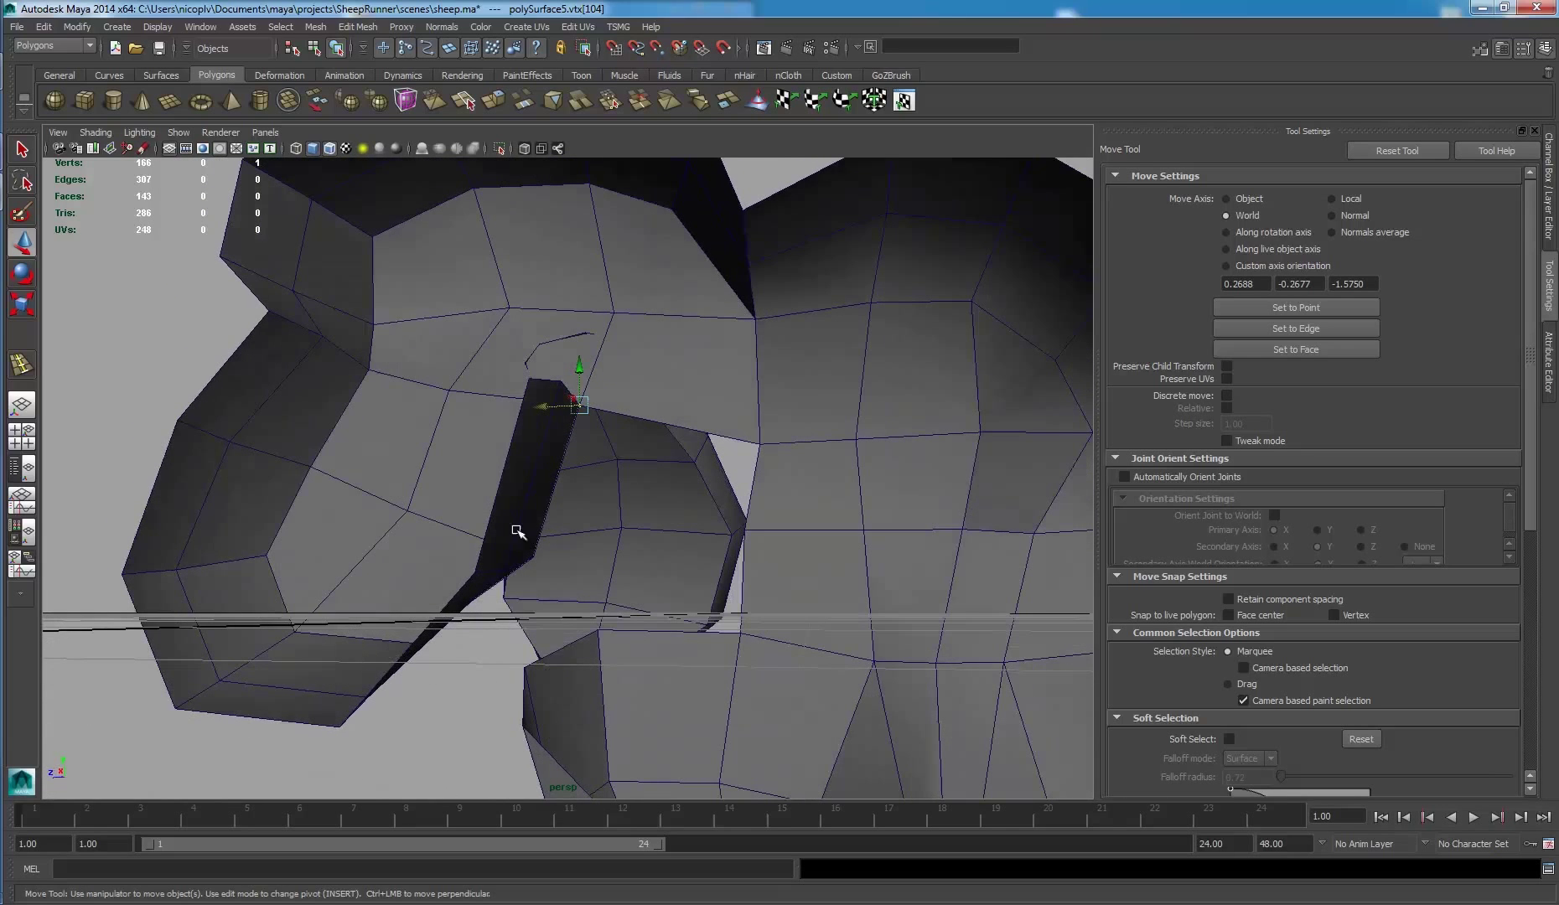
mouse_move(524, 487)
alt+right_down()
mouse_move(522, 445)
mouse_move(587, 490)
alt+right_up()
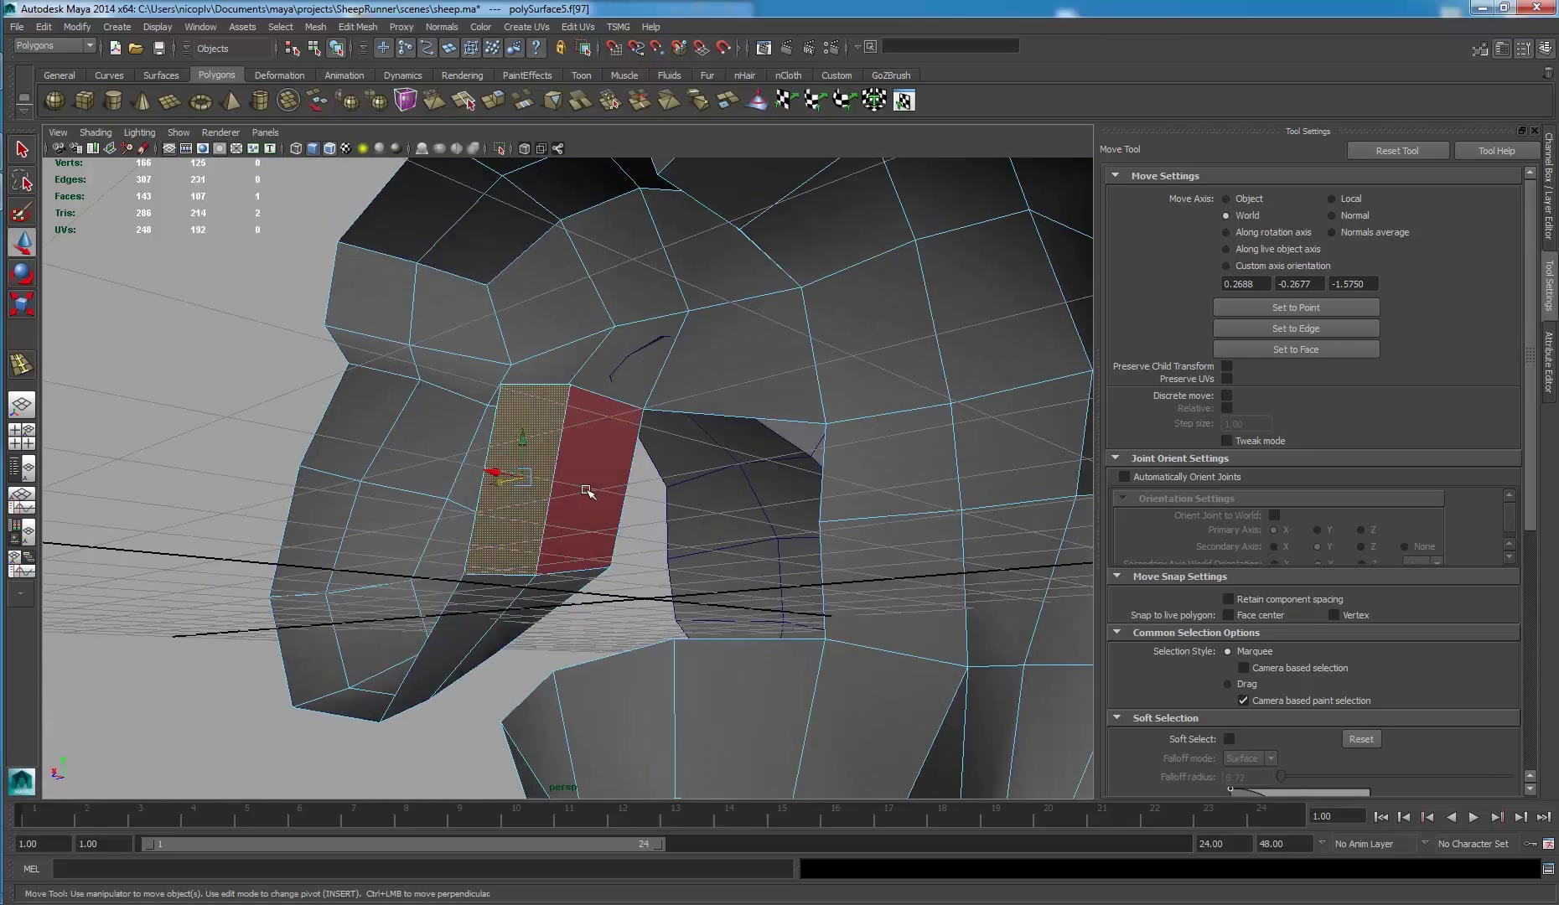
key(Delete)
mouse_move(706, 598)
alt+mouse_down()
mouse_move(696, 564)
mouse_move(739, 587)
alt+mouse_up()
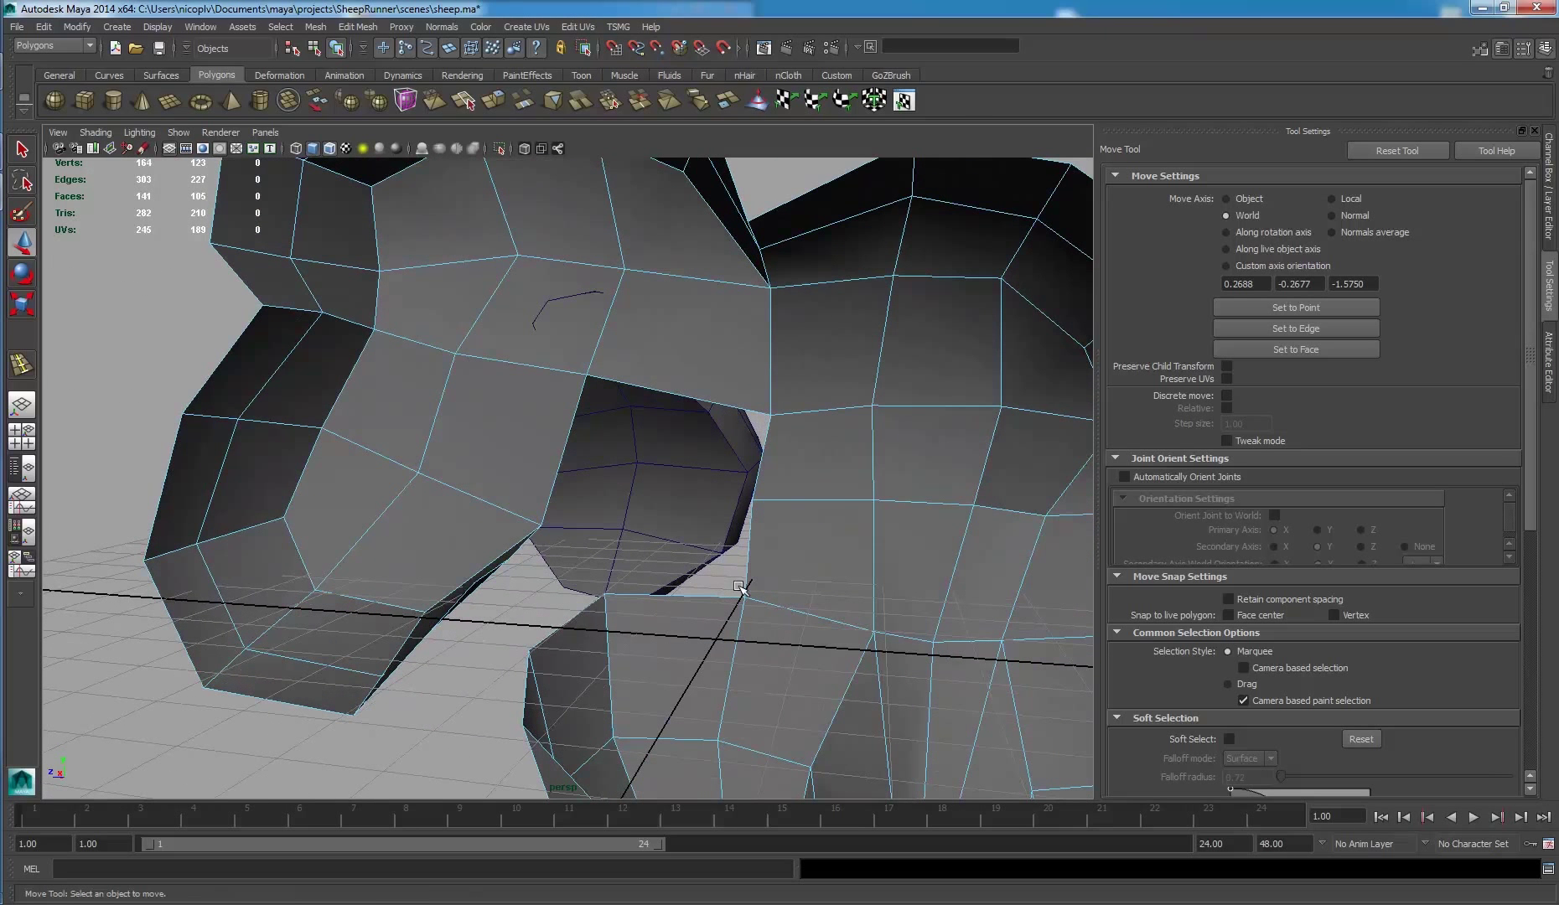
alt+drag(600, 464, 629, 462)
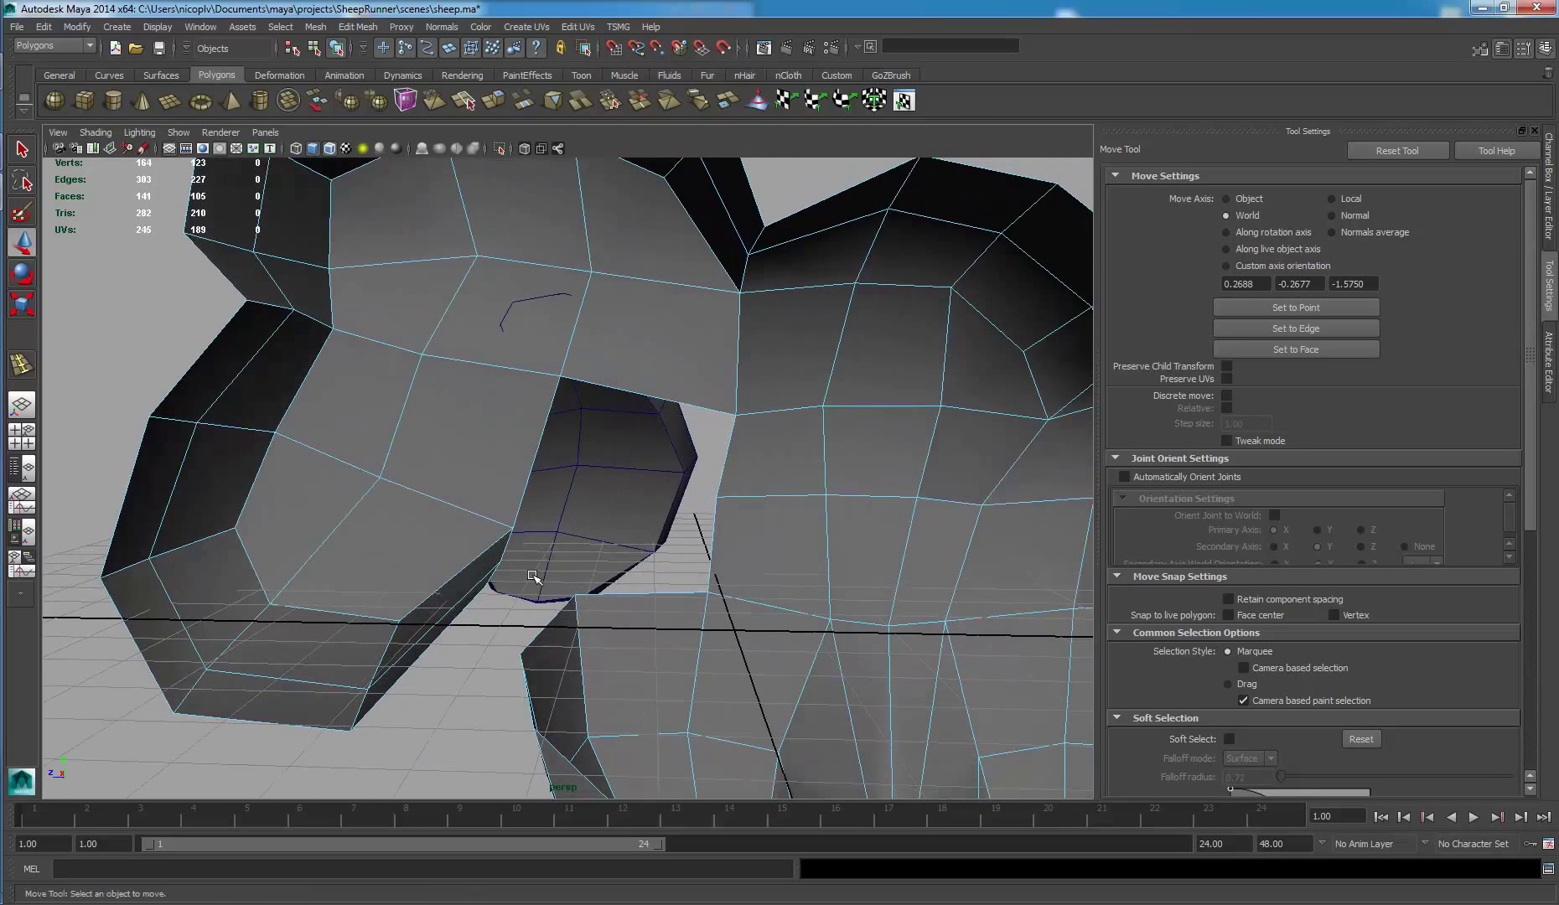
mouse_move(560, 585)
alt+mouse_down()
mouse_move(564, 545)
mouse_move(529, 463)
alt+mouse_up()
- Select the opening's rim edges and bring up the edge marking menu
scroll(529, 463, up, 3)
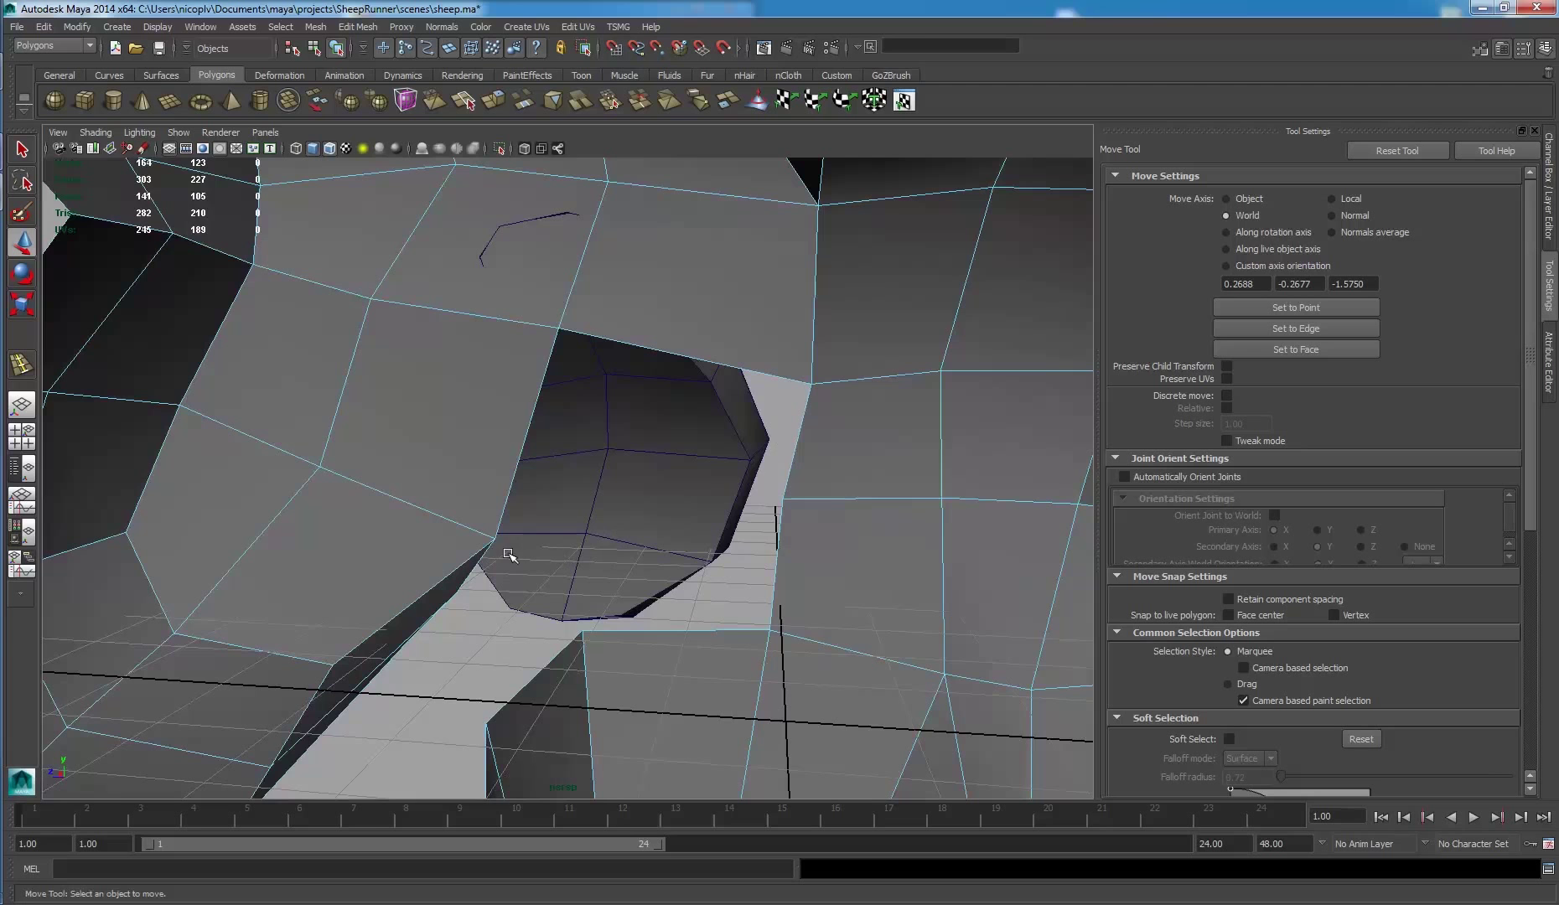
mouse_move(507, 554)
alt+mouse_down()
mouse_move(487, 453)
mouse_move(567, 588)
alt+mouse_up()
right_click(515, 463)
click(581, 600)
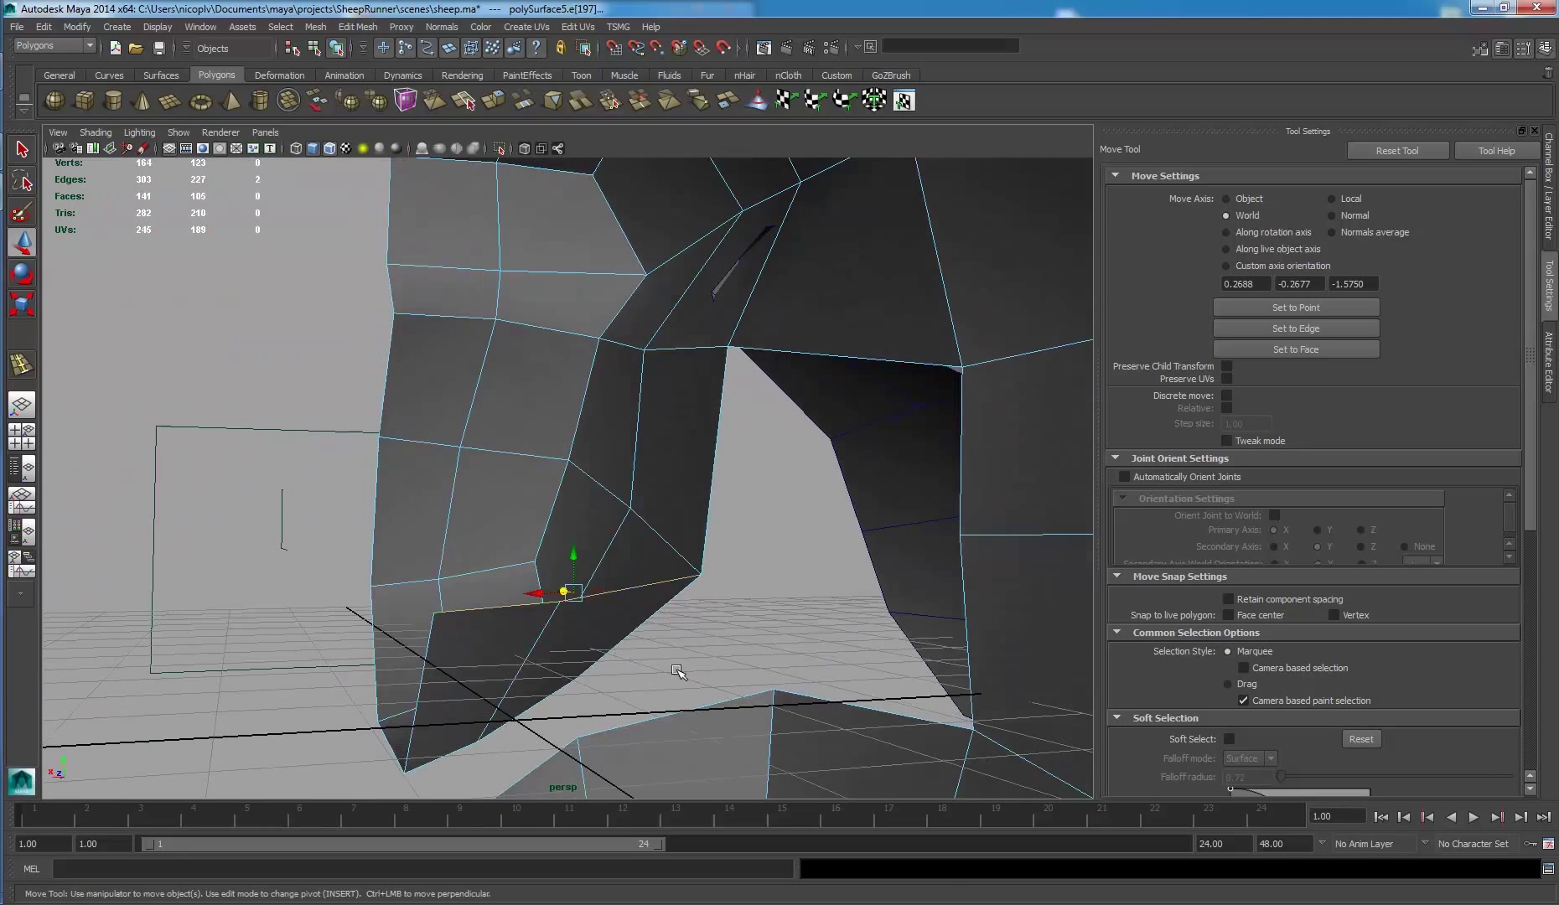
alt+drag(676, 671, 638, 572)
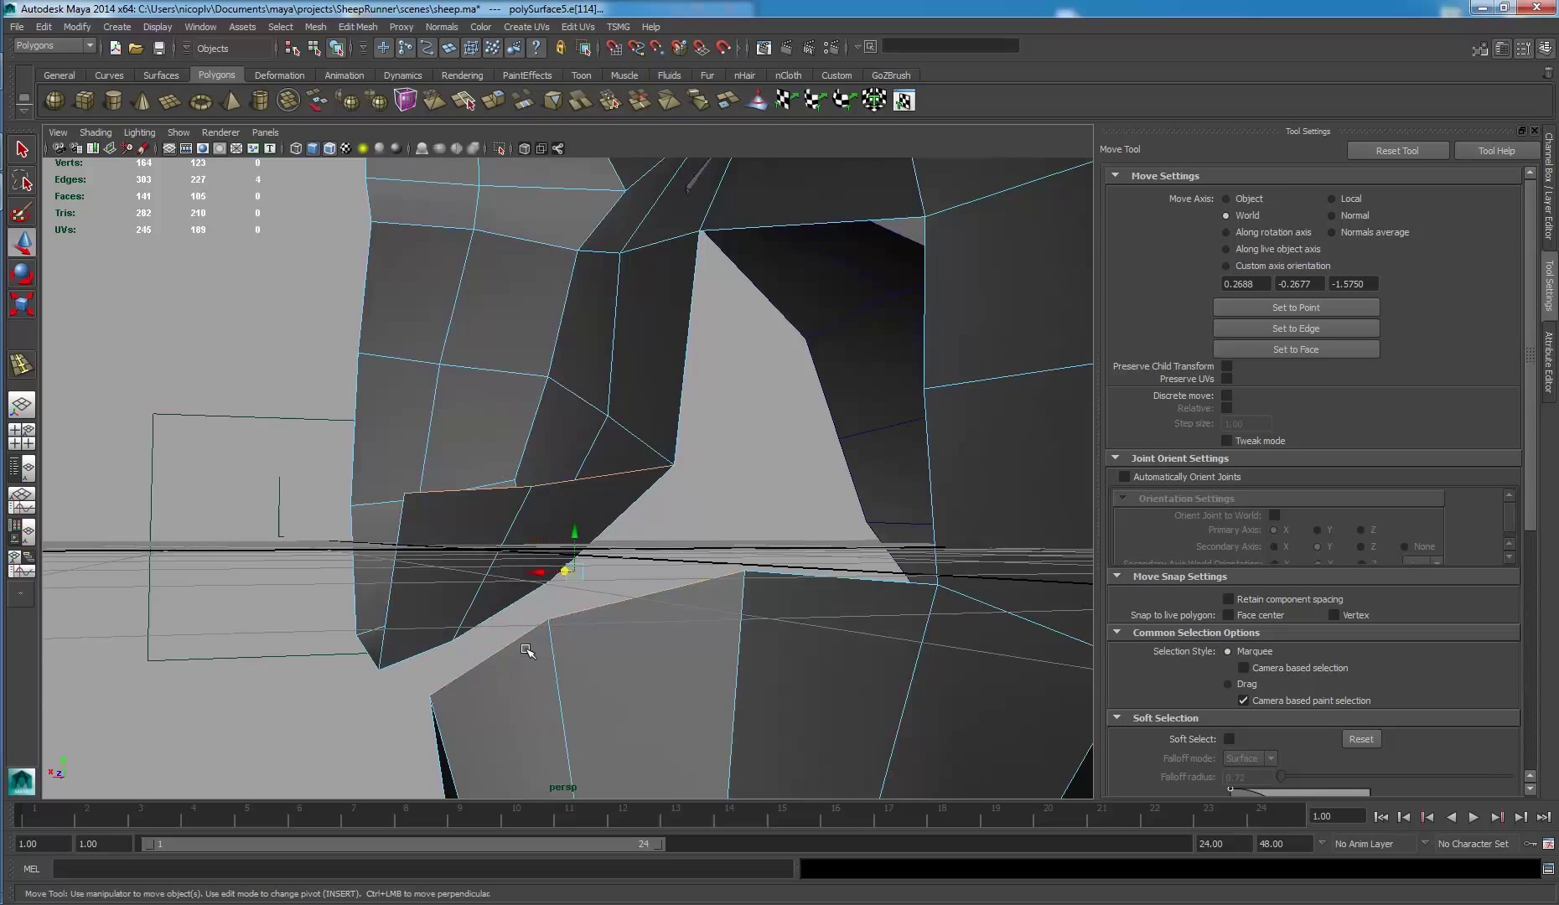
shift+right_click(606, 624)
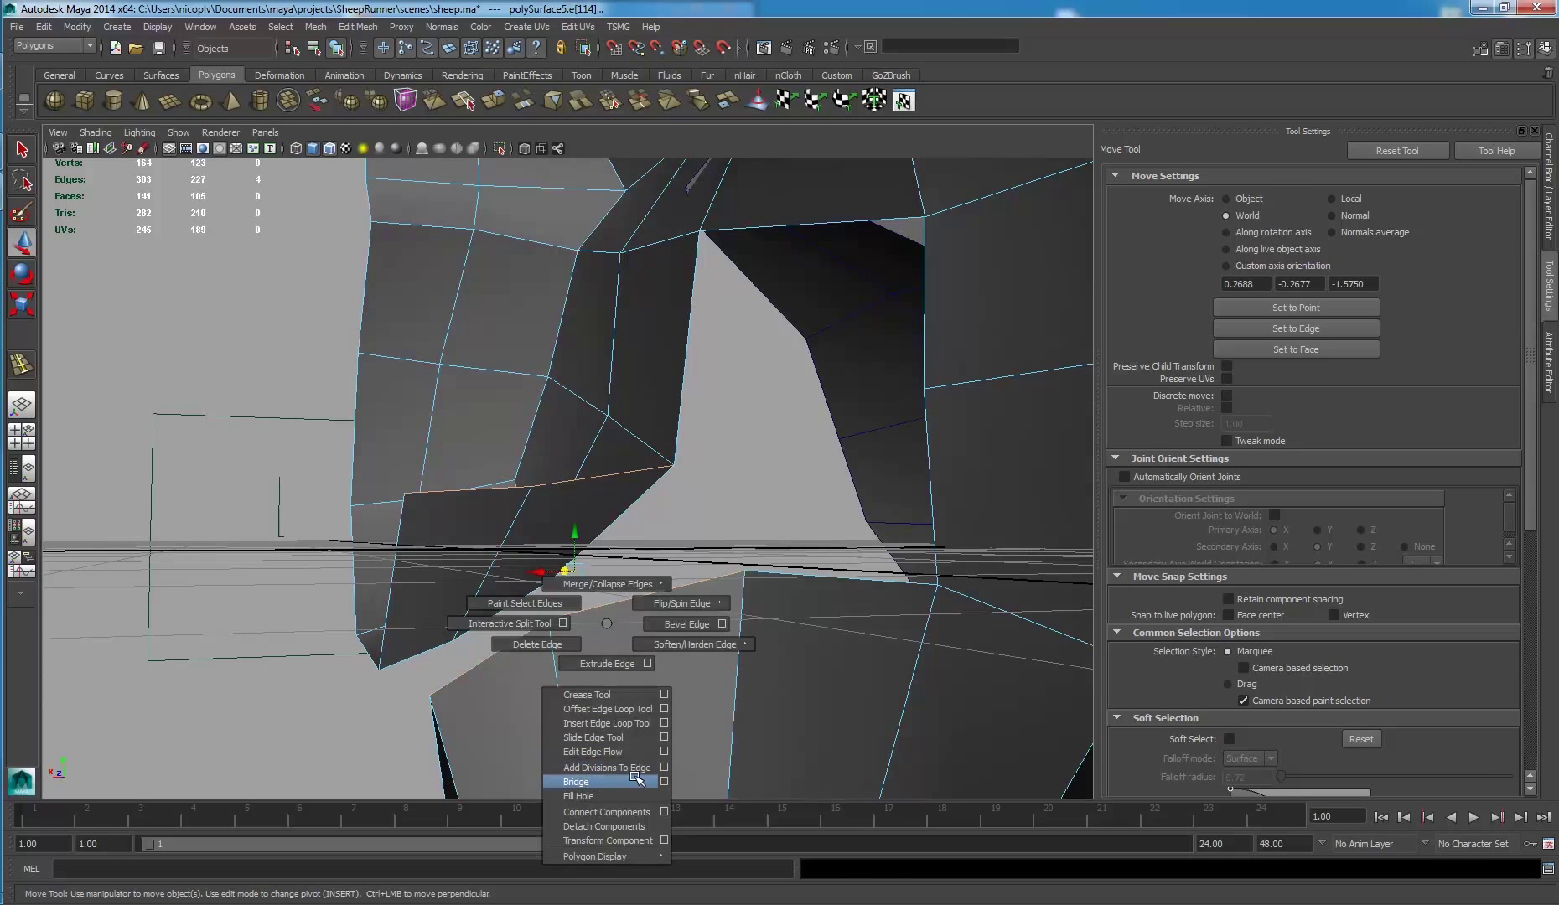
- Bridge the rim edges to close the opening and insert an edge loop across it
shift+right_drag(606, 626, 639, 781)
mouse_move(560, 652)
alt+mouse_down()
mouse_move(648, 639)
mouse_move(707, 654)
mouse_move(692, 653)
alt+mouse_up()
click(315, 26)
mouse_move(358, 26)
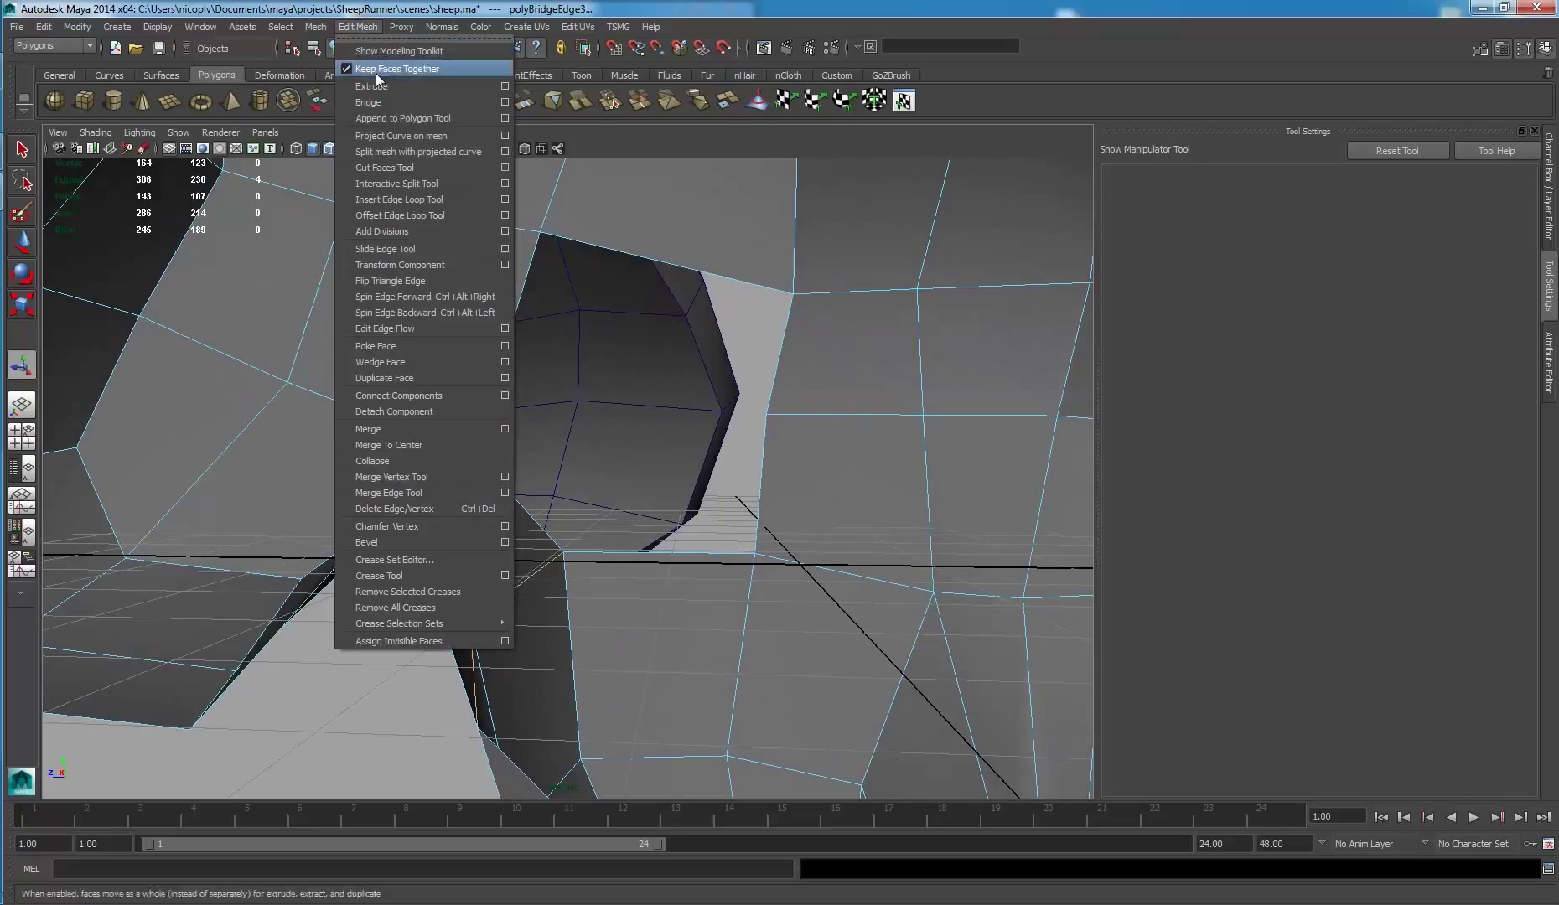
click(391, 199)
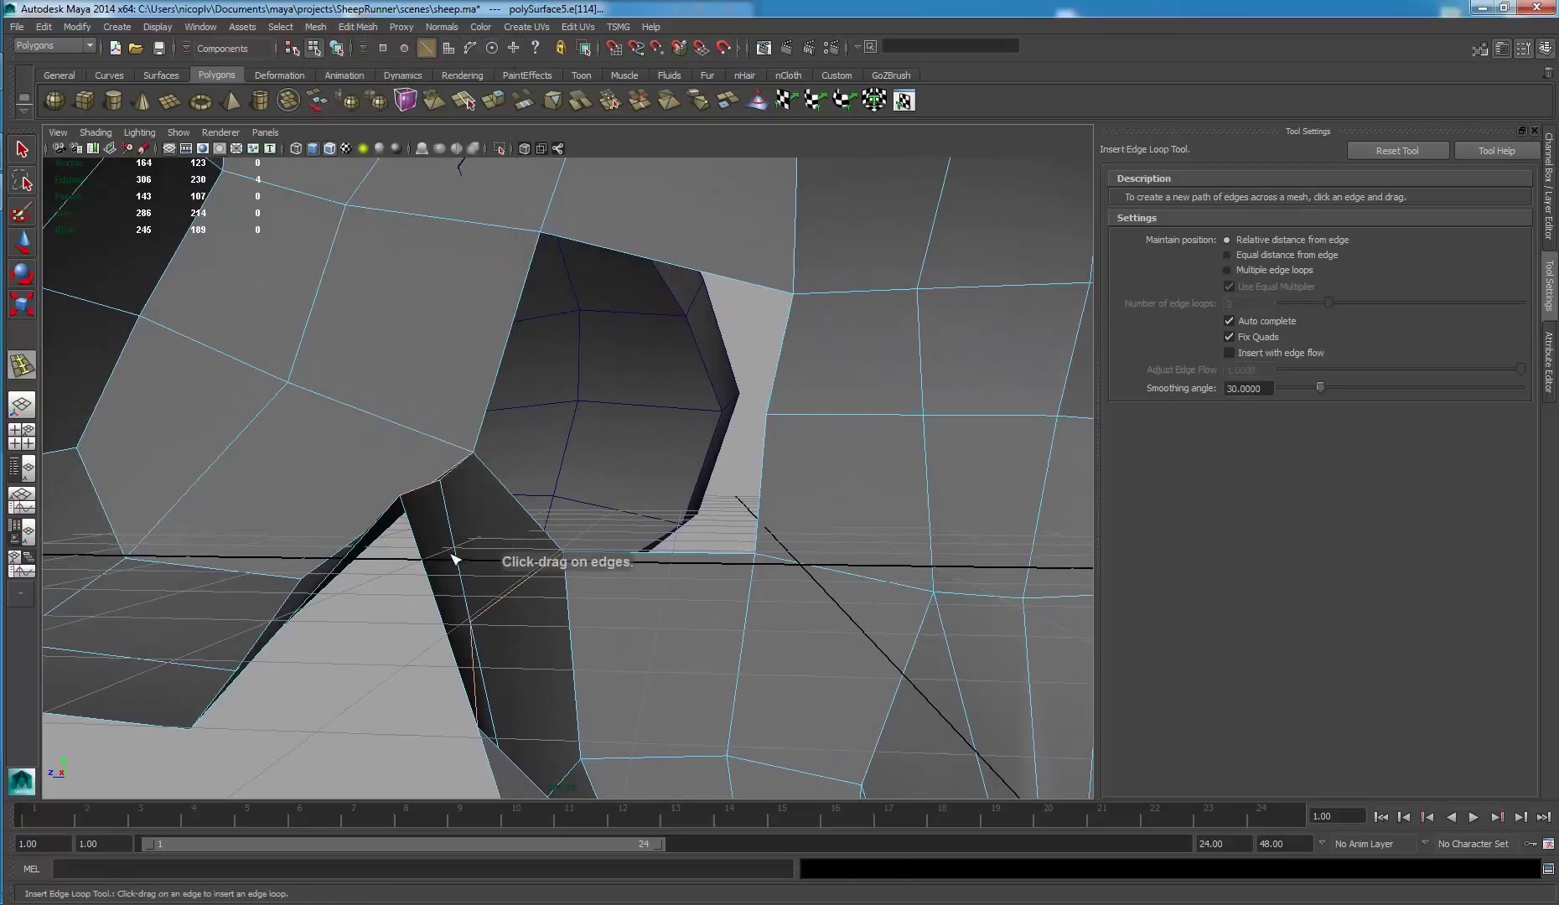
key(w)
key(f)
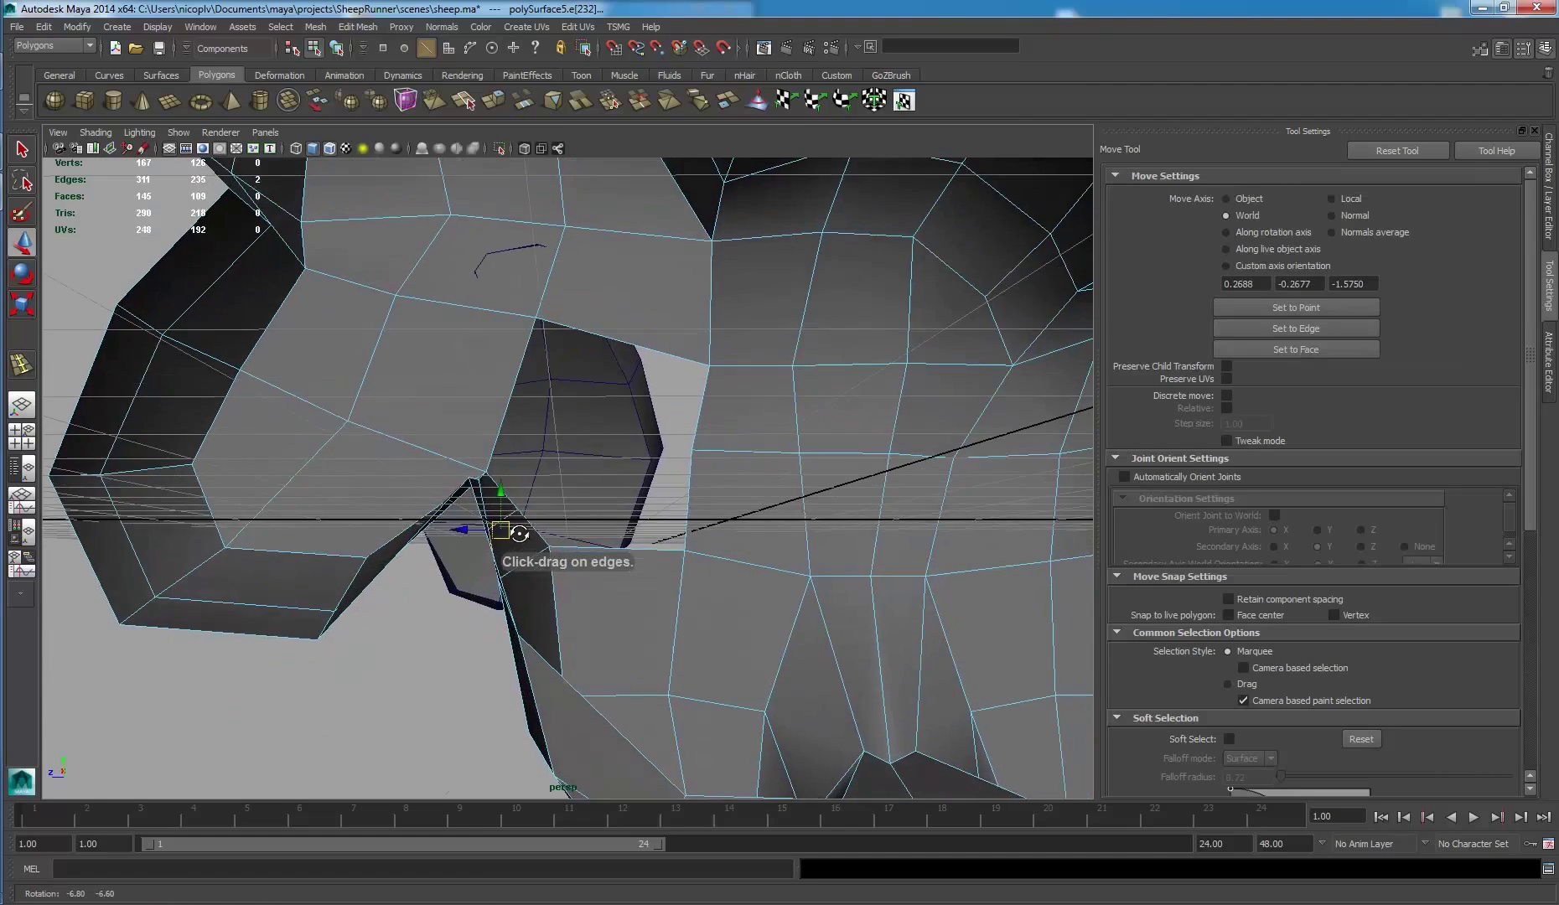
- Shift one vertex up and right in the side view, then check the bridge in perspective
key(space)
key(space)
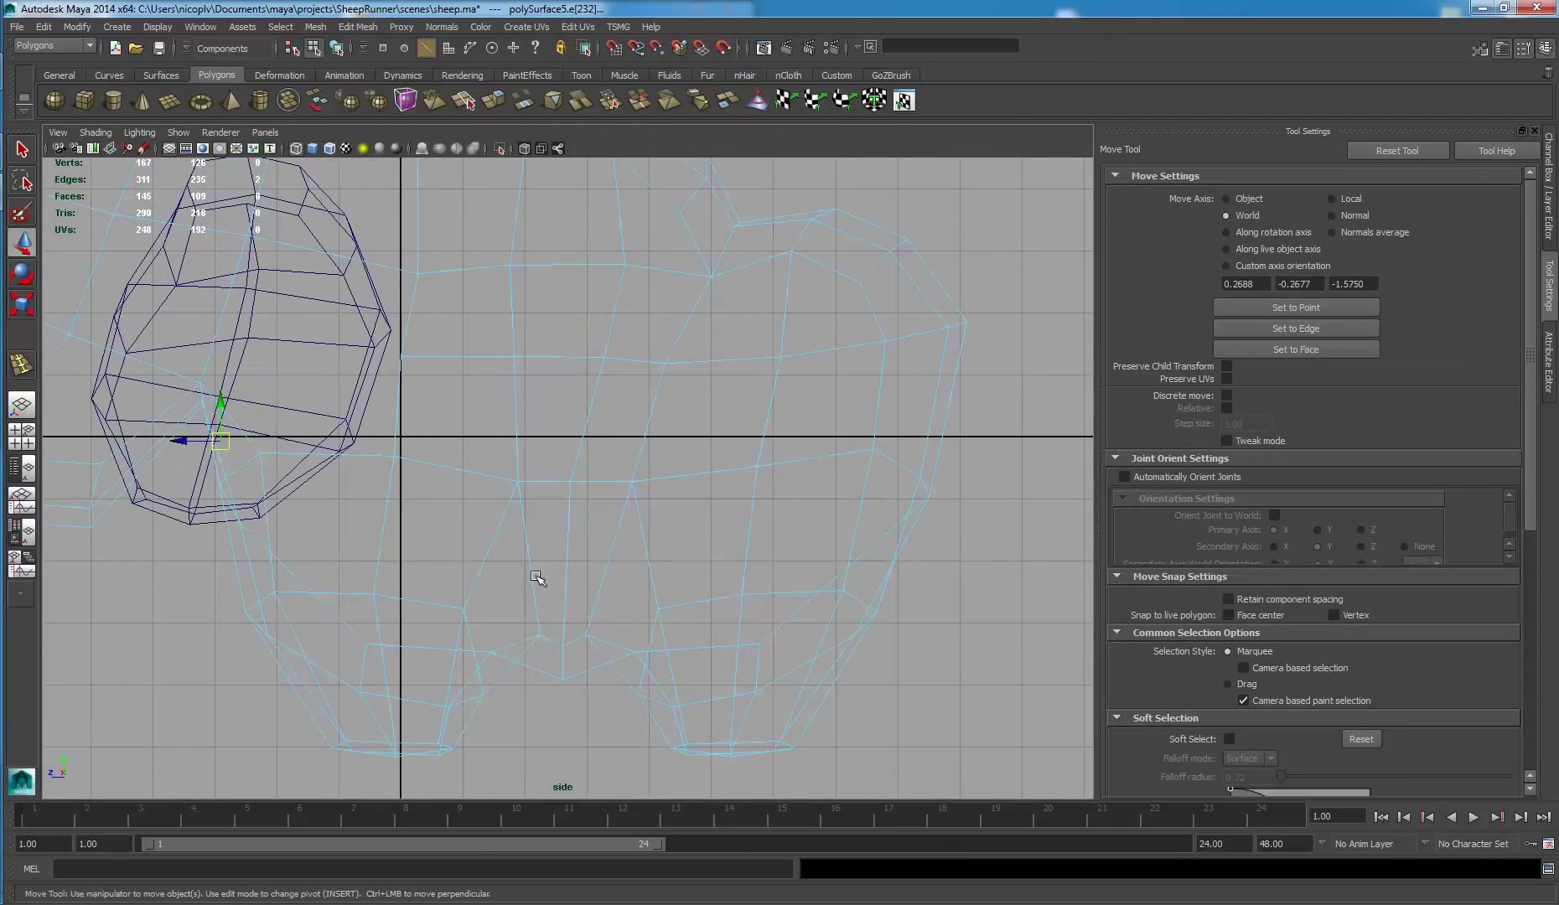
scroll(539, 574, up, 3)
alt+middle_drag(411, 498, 806, 459)
drag(532, 392, 570, 358)
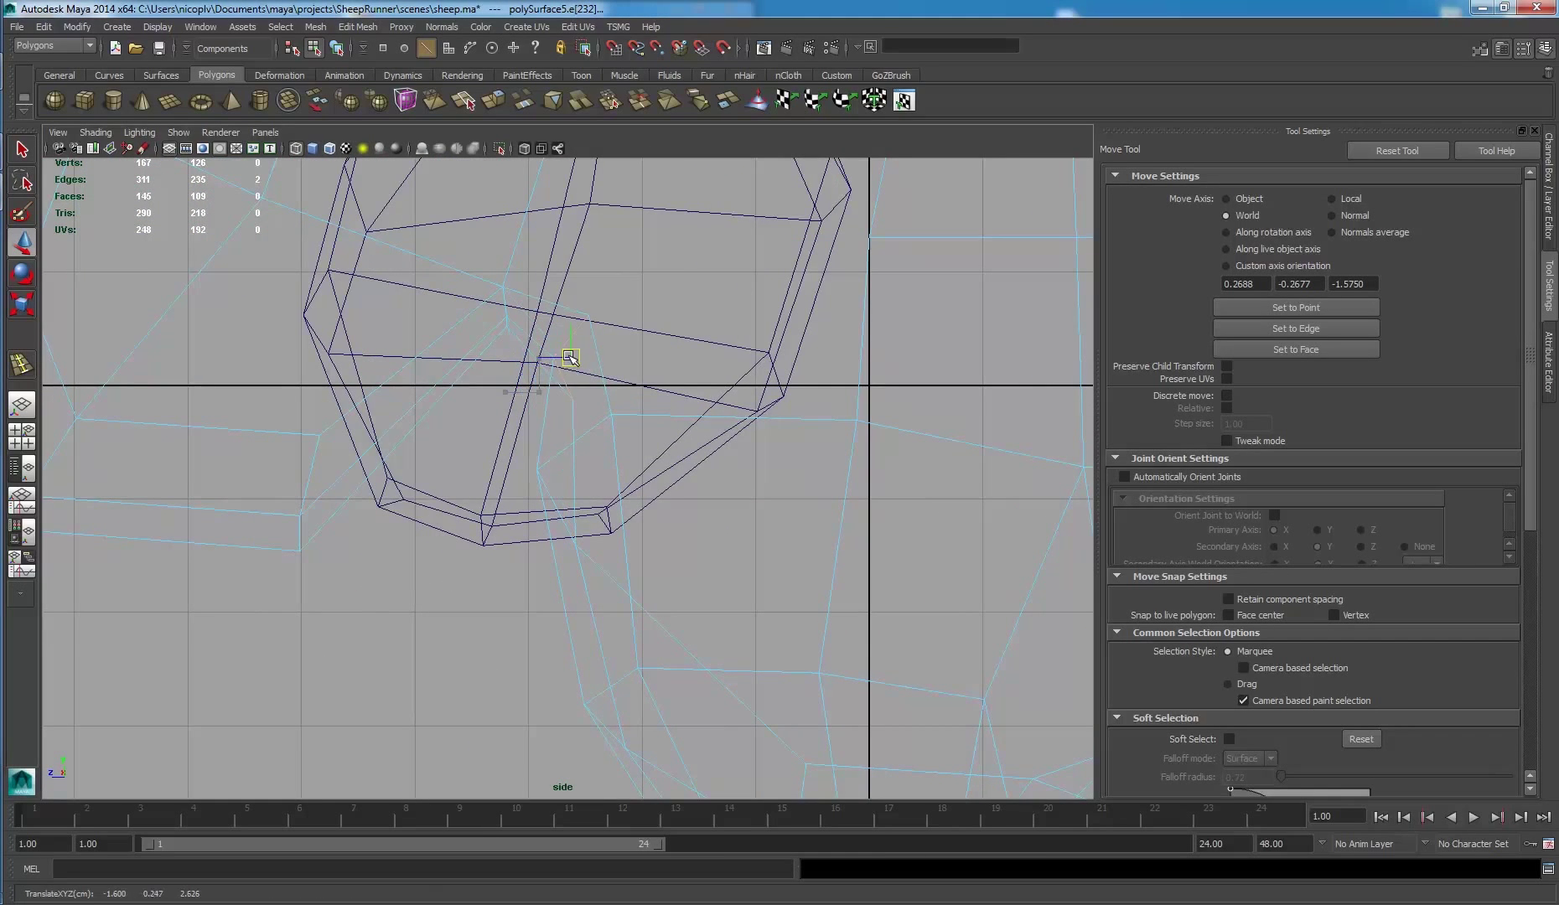
key(space)
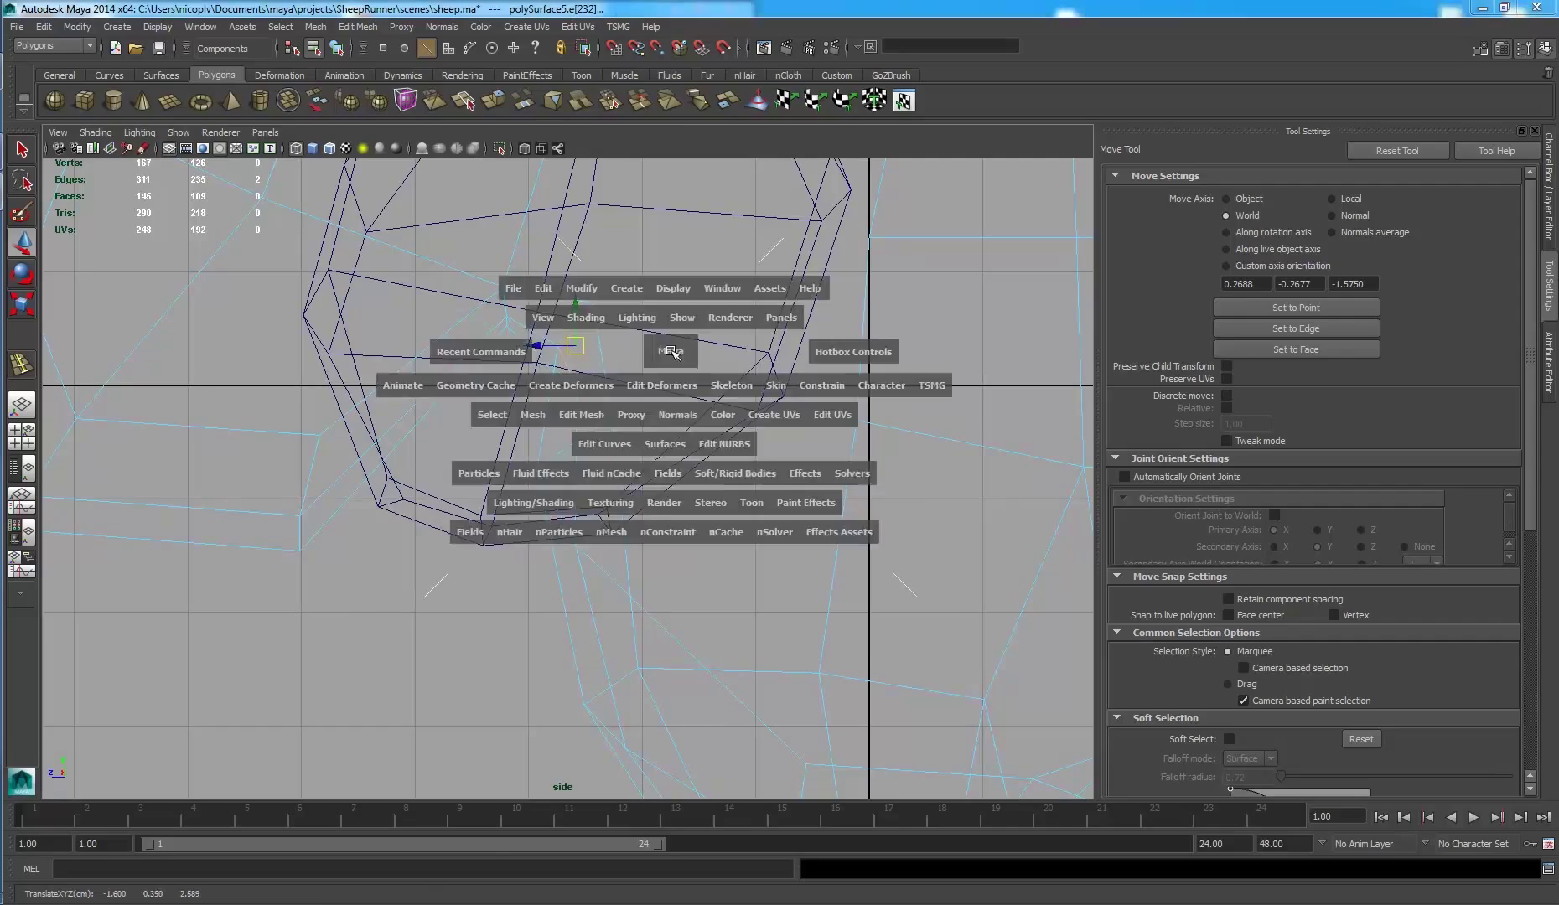
key(space)
alt+drag(770, 348, 728, 403)
mouse_move(1024, 366)
alt+mouse_down()
mouse_move(981, 385)
mouse_move(682, 384)
alt+mouse_up()
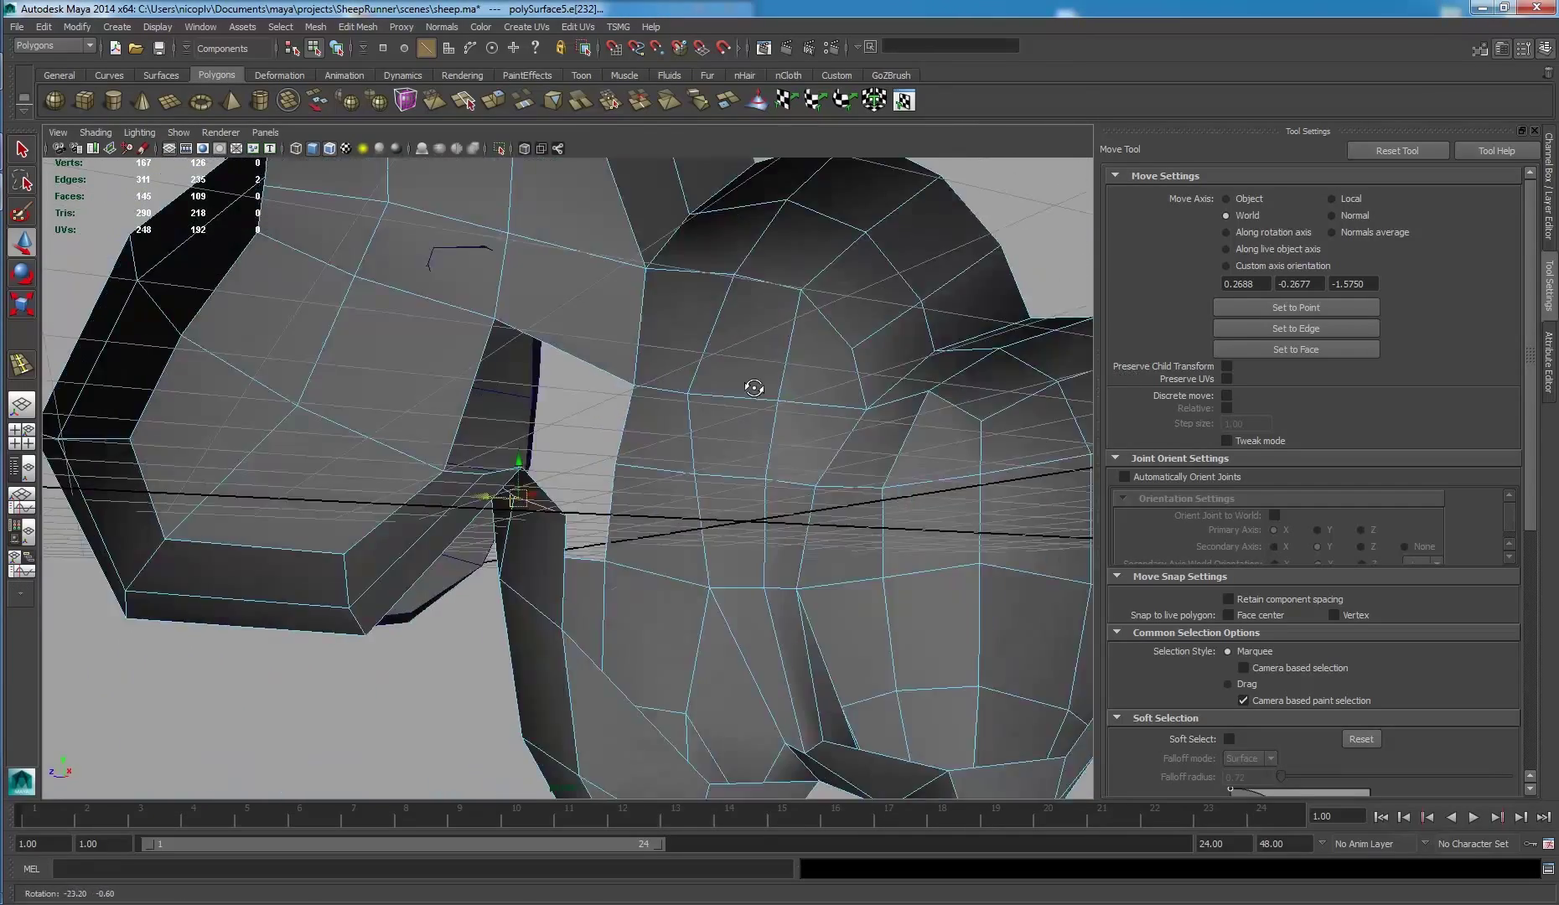
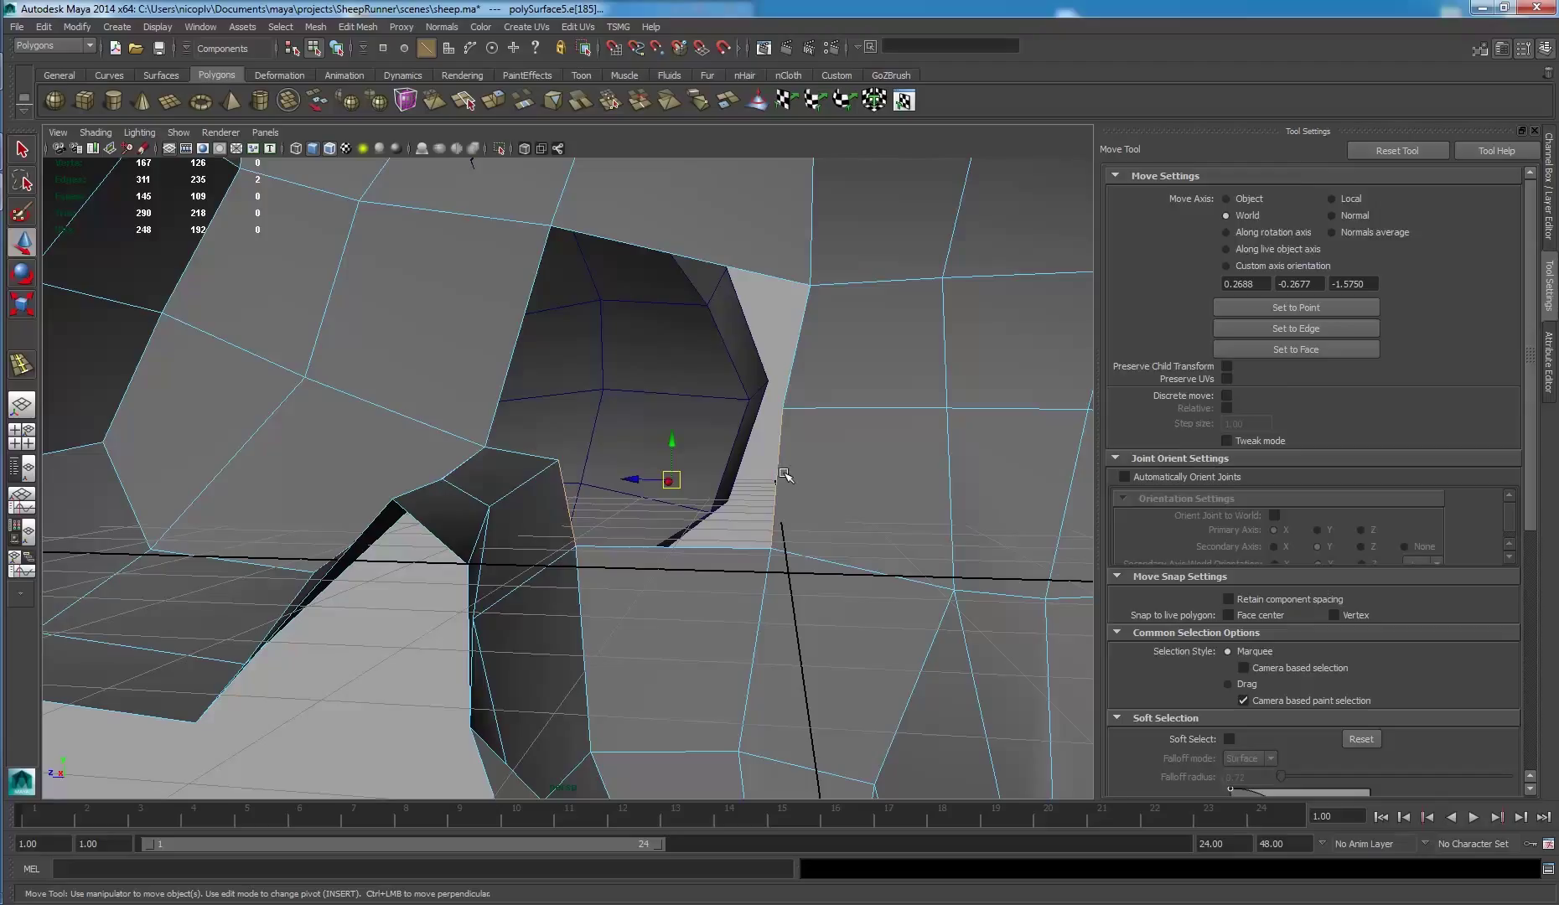
- Bridge the selected border edges across the leg-body gap and inspect the new strip
key(ctrl+e)
click(32, 152)
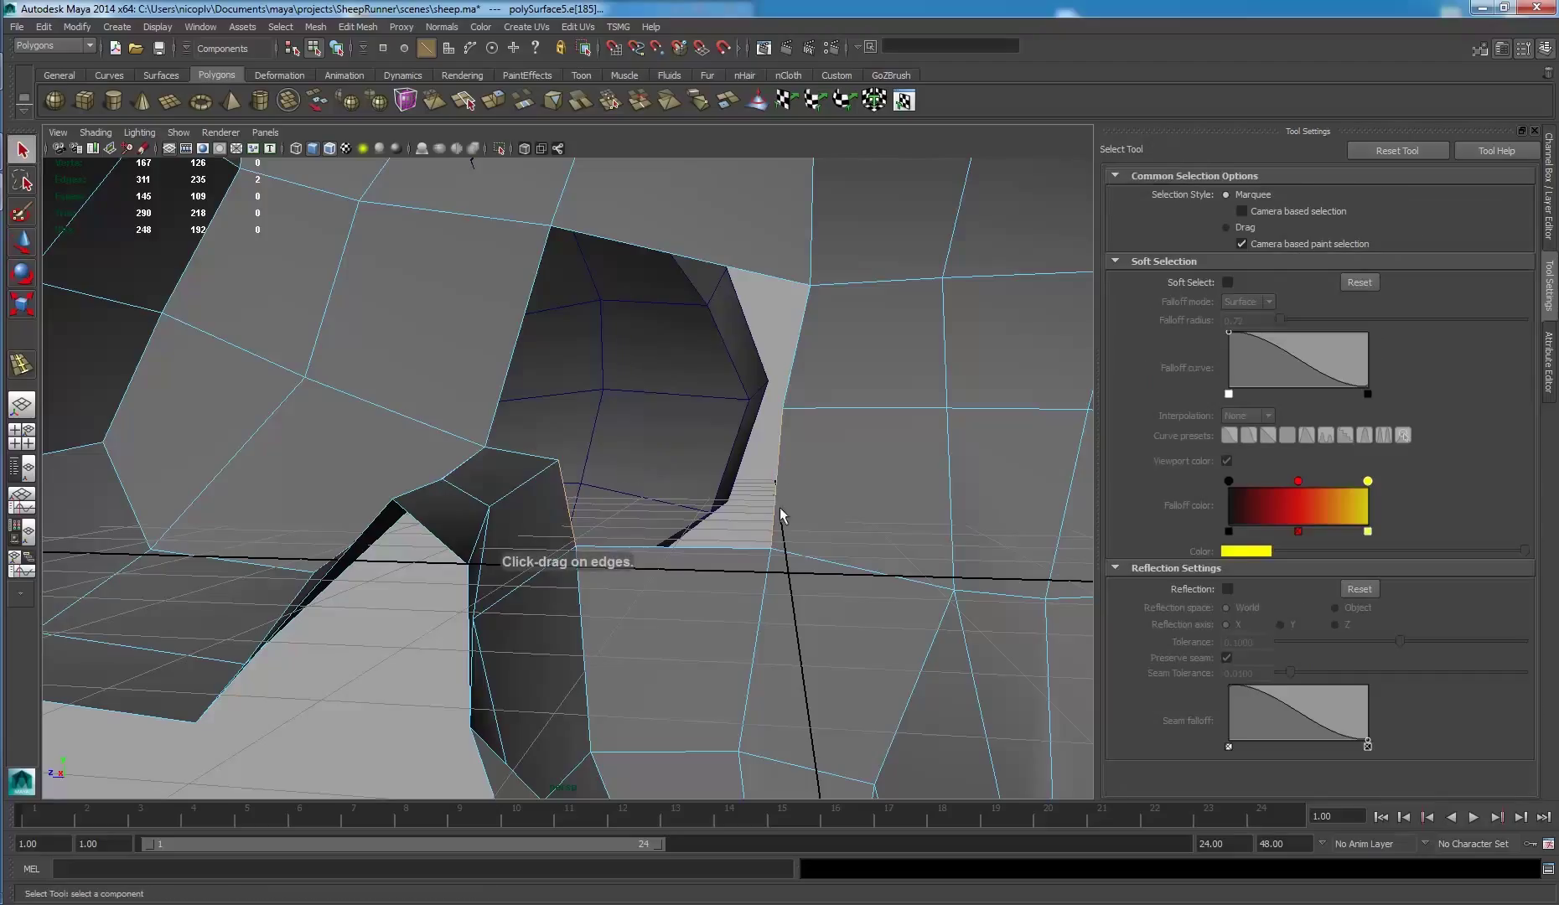
shift+right_drag(652, 494, 655, 639)
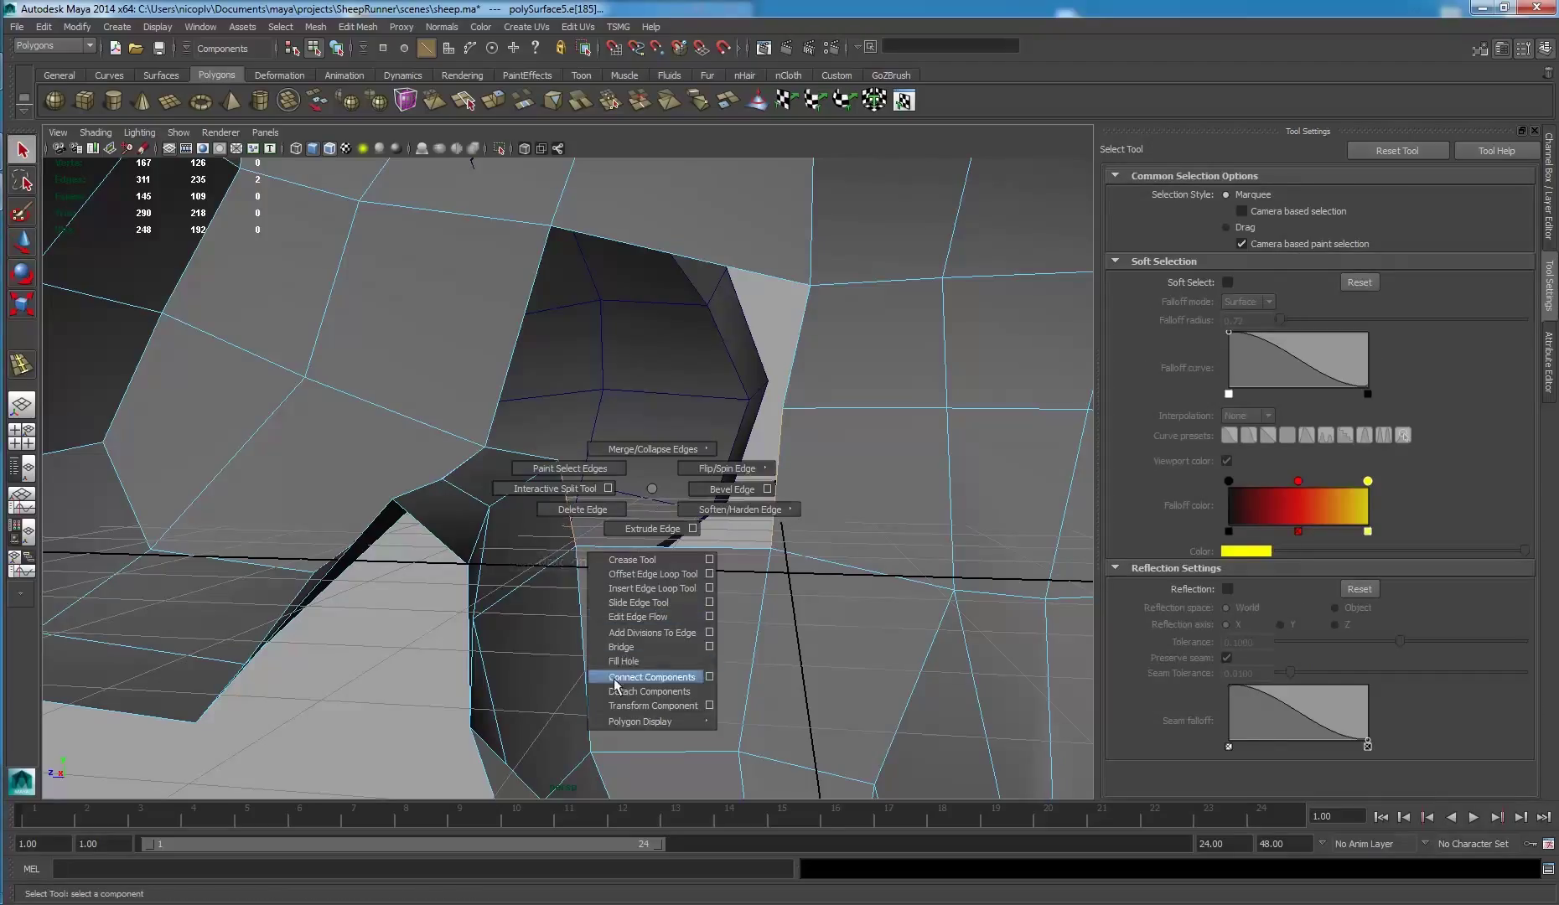
alt+drag(651, 432, 745, 470)
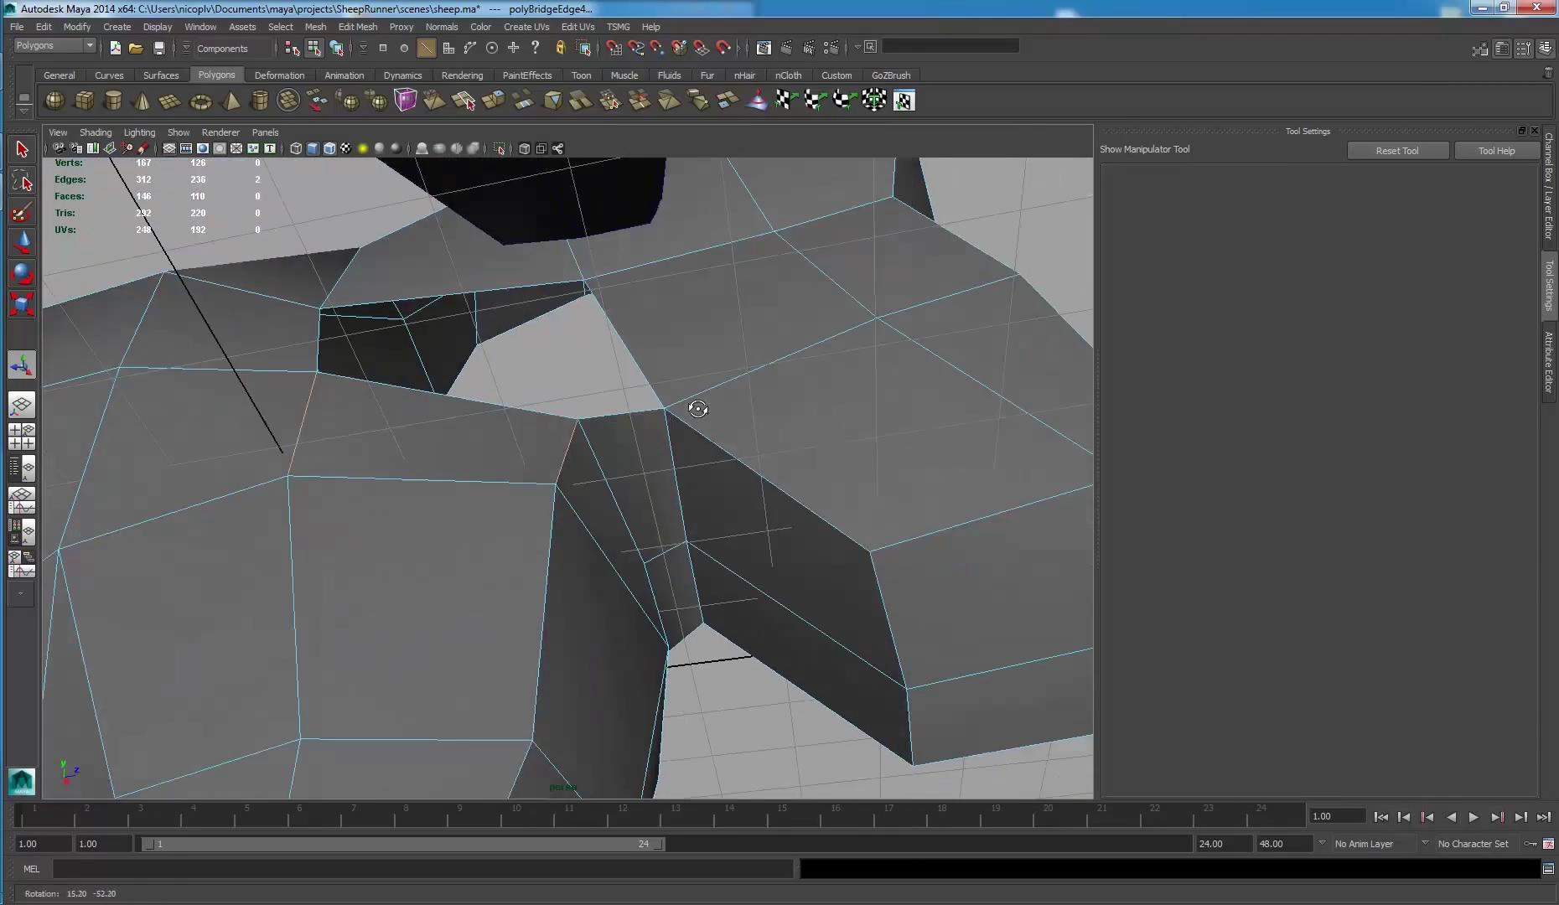
alt+drag(745, 470, 678, 408)
- Select the border edges around the remaining hole beside the leg
mouse_move(500, 439)
alt+mouse_down()
mouse_move(212, 402)
mouse_move(203, 448)
alt+mouse_up()
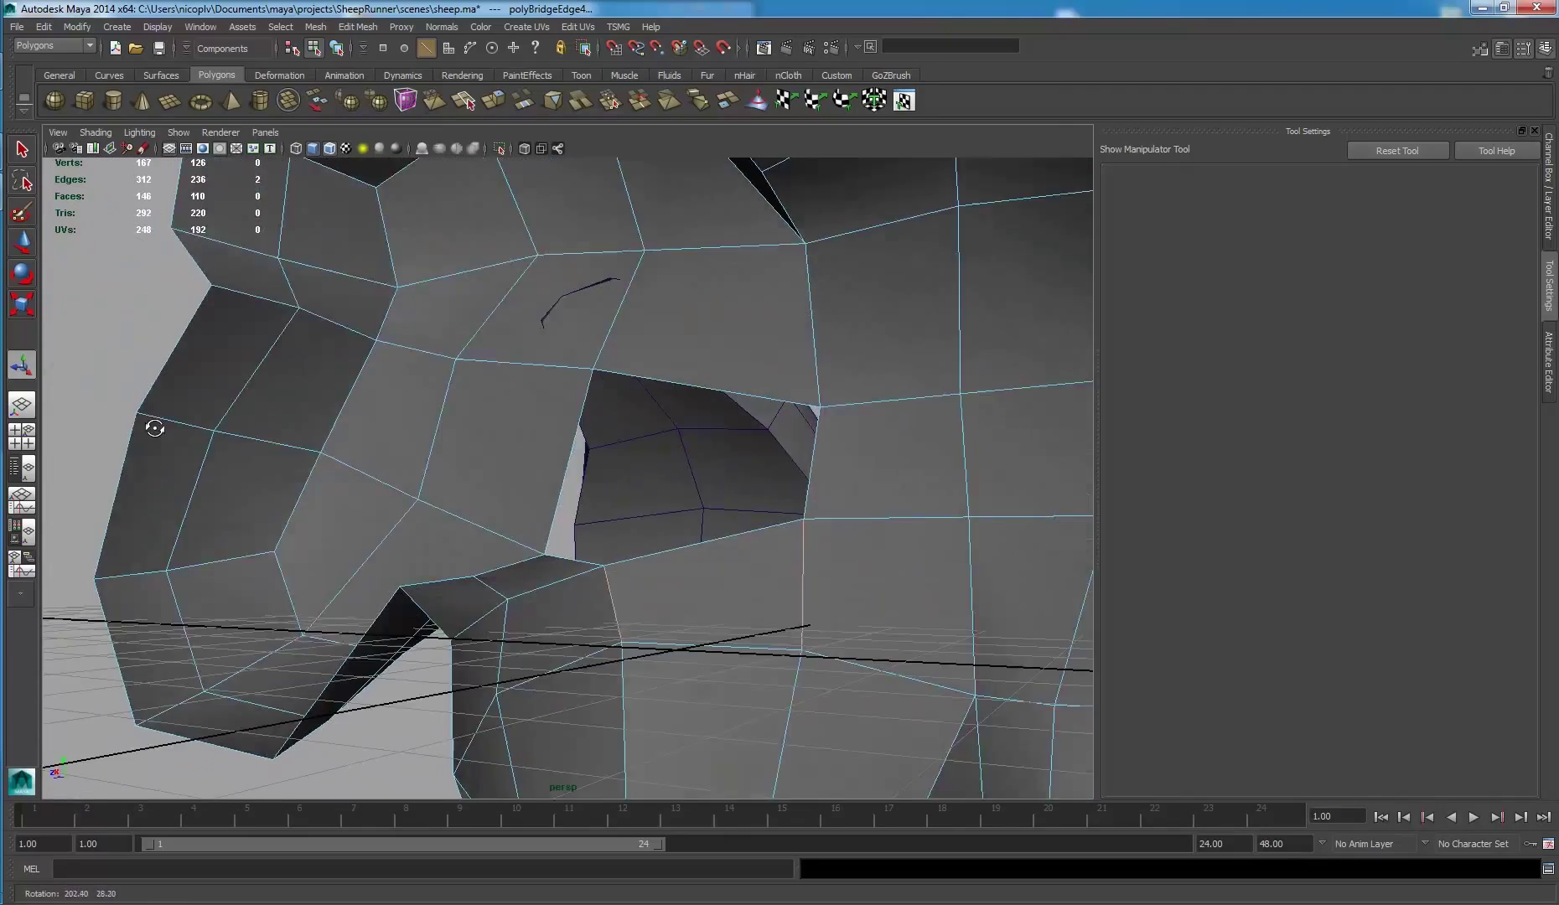
alt+drag(728, 507, 658, 469)
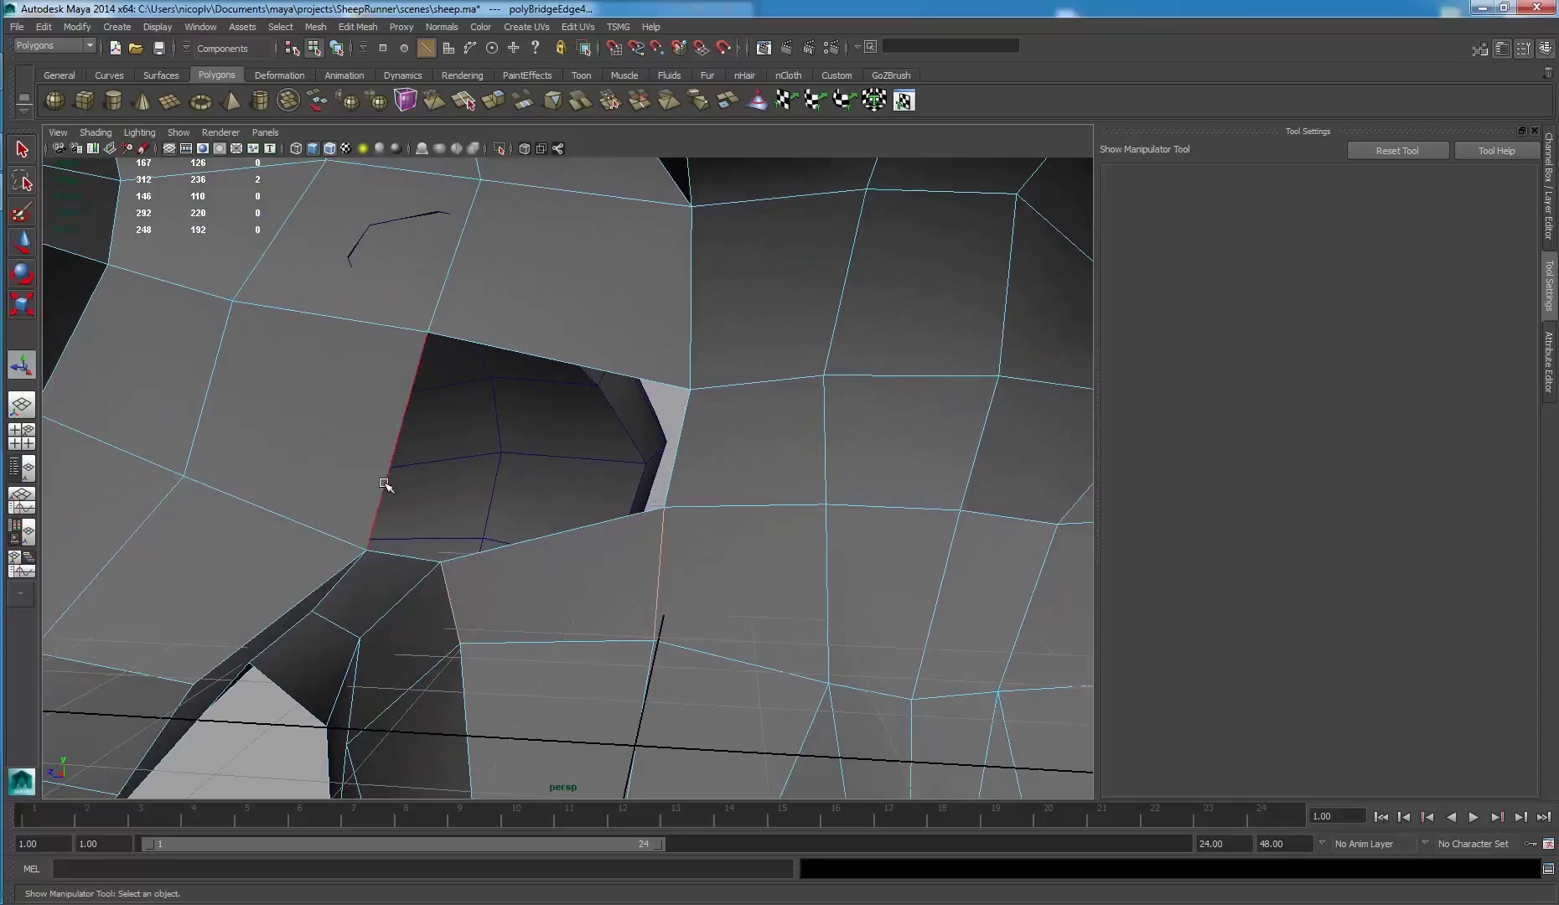
click(384, 484)
click(683, 452)
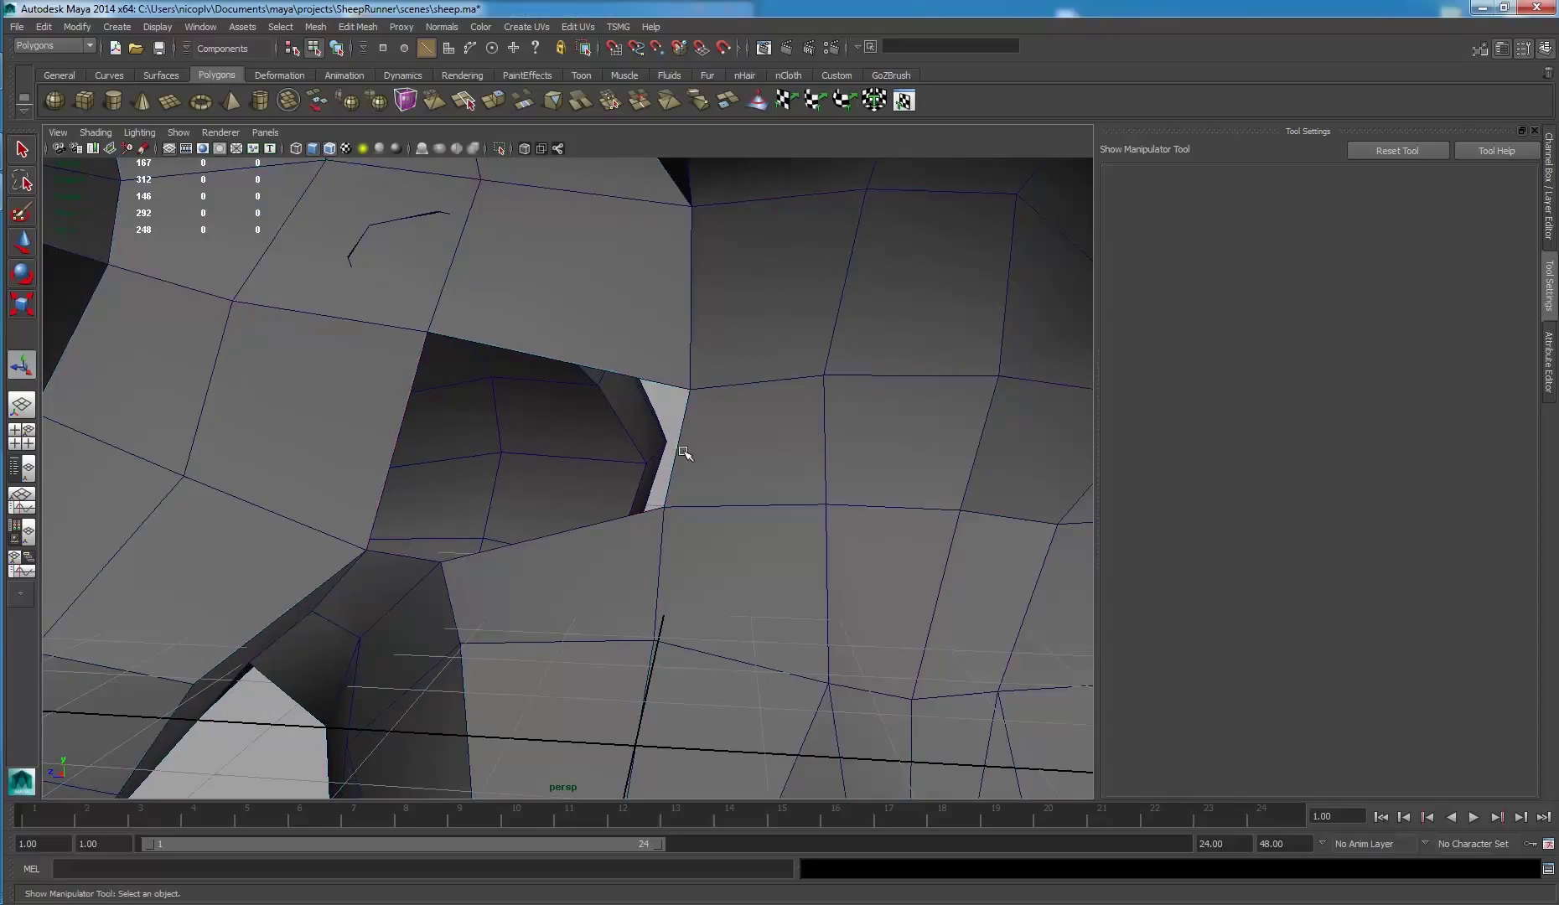
key(ctrl+z)
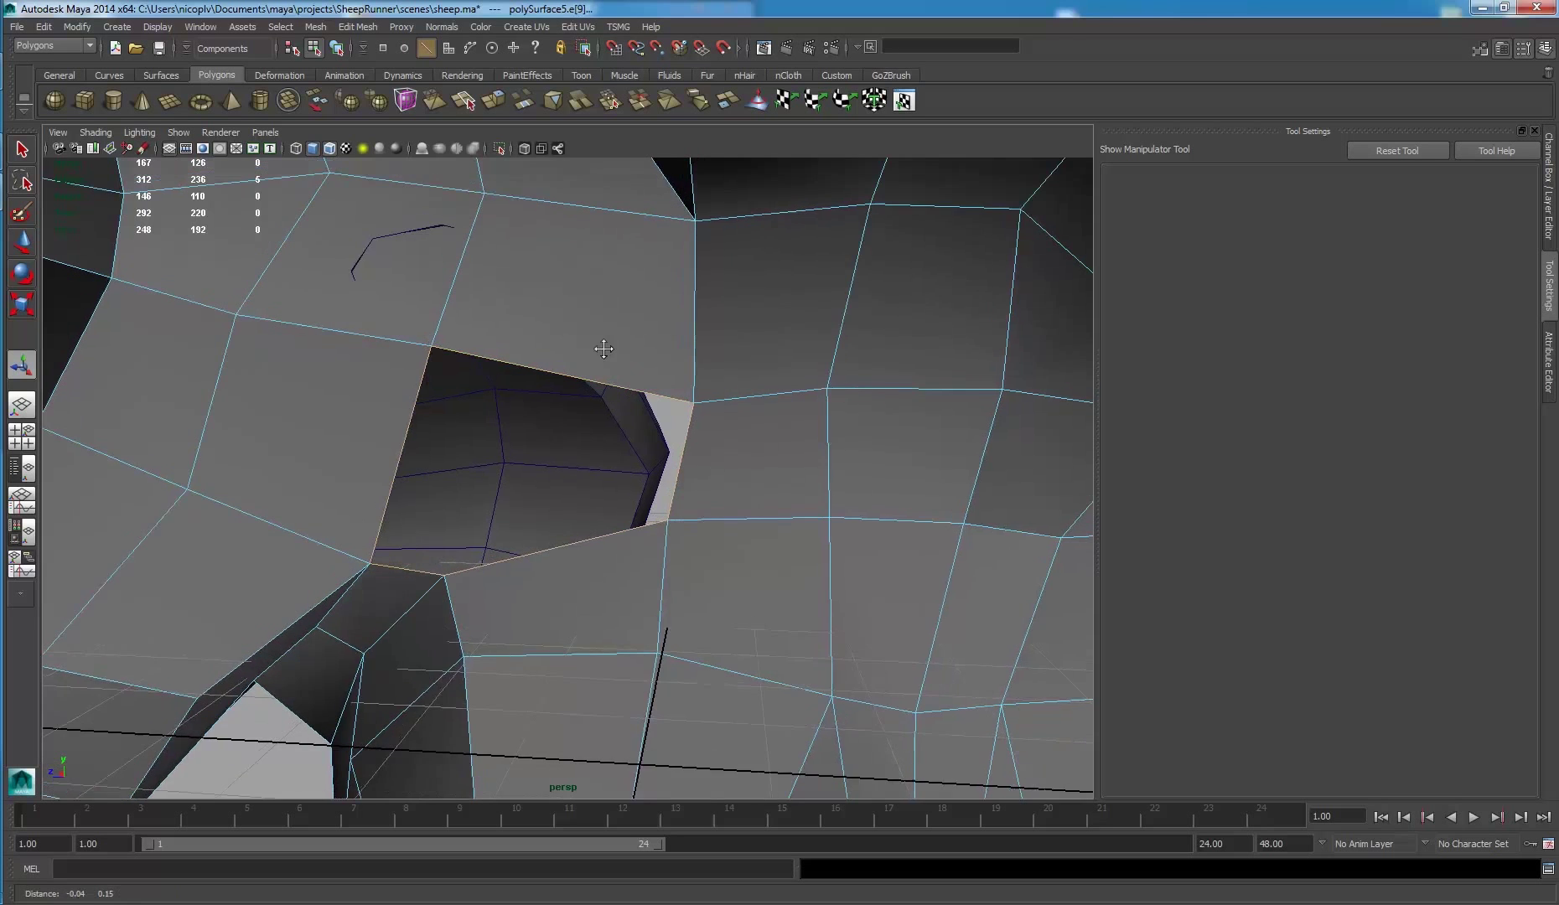
- Look through the leg opening and pick the vertex at the leg's top corner for moving
scroll(602, 348, down, 2)
scroll(612, 341, down, 2)
click(578, 532)
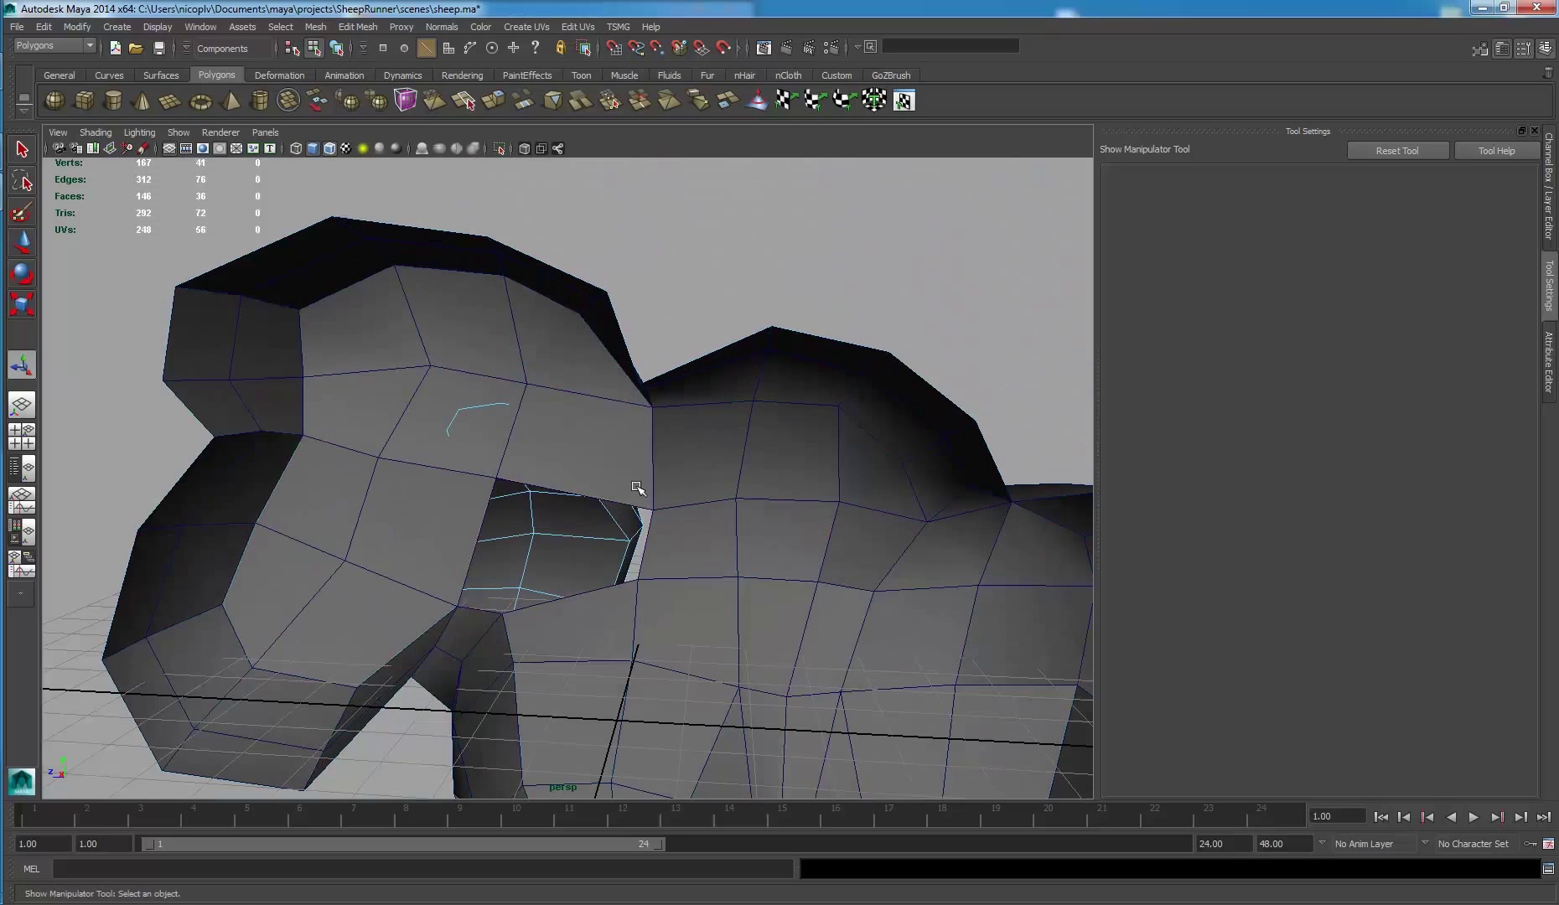
scroll(656, 461, up, 3)
alt+drag(463, 626, 595, 553)
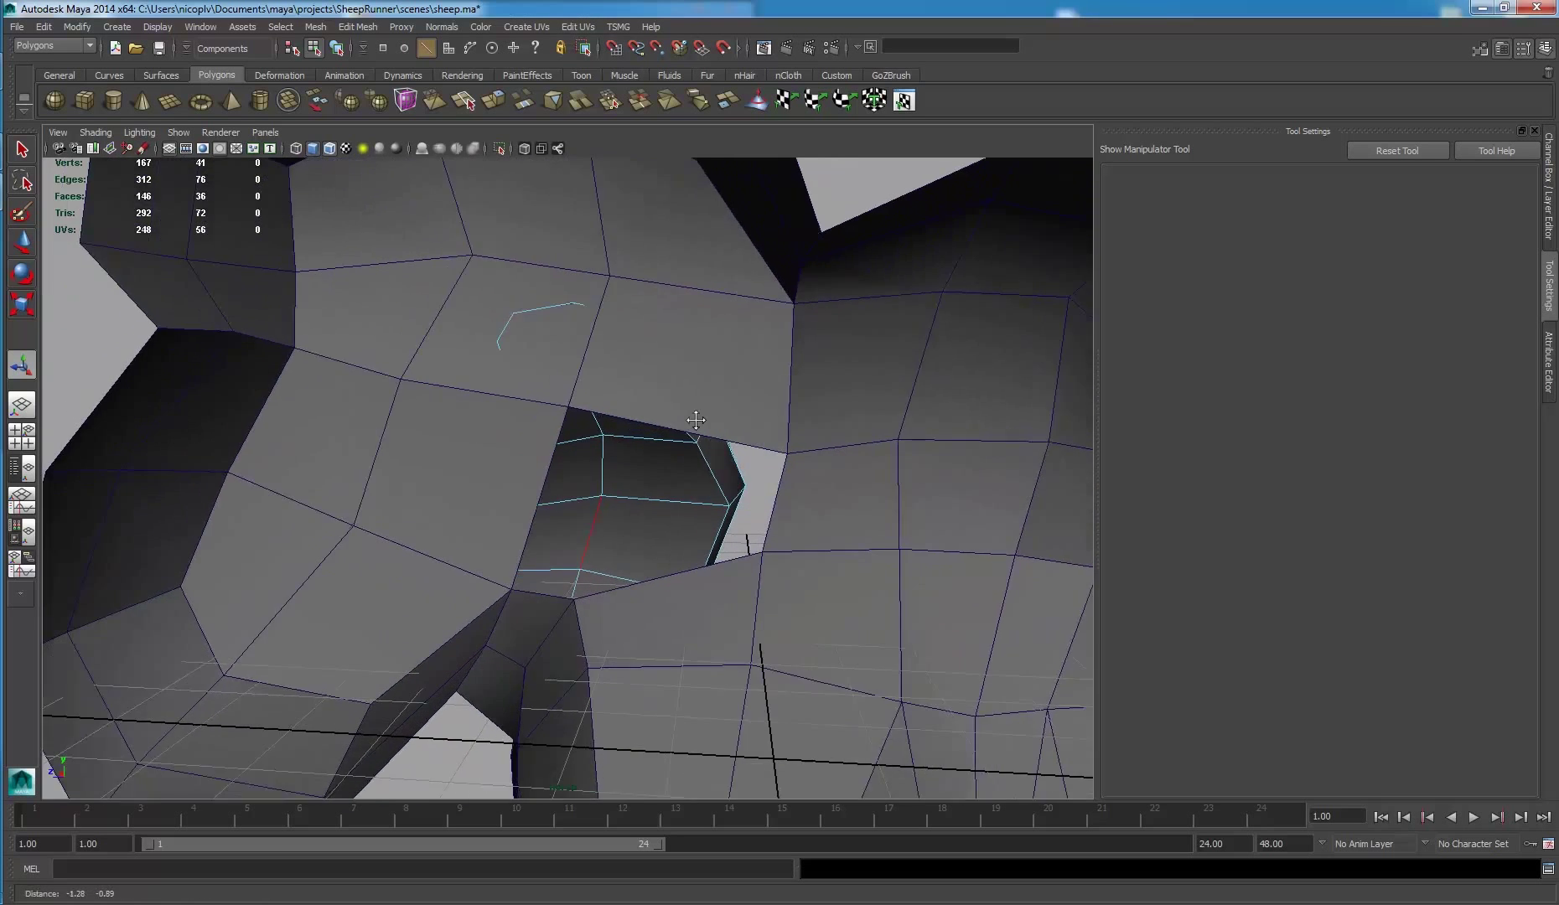
right_drag(566, 571, 585, 564)
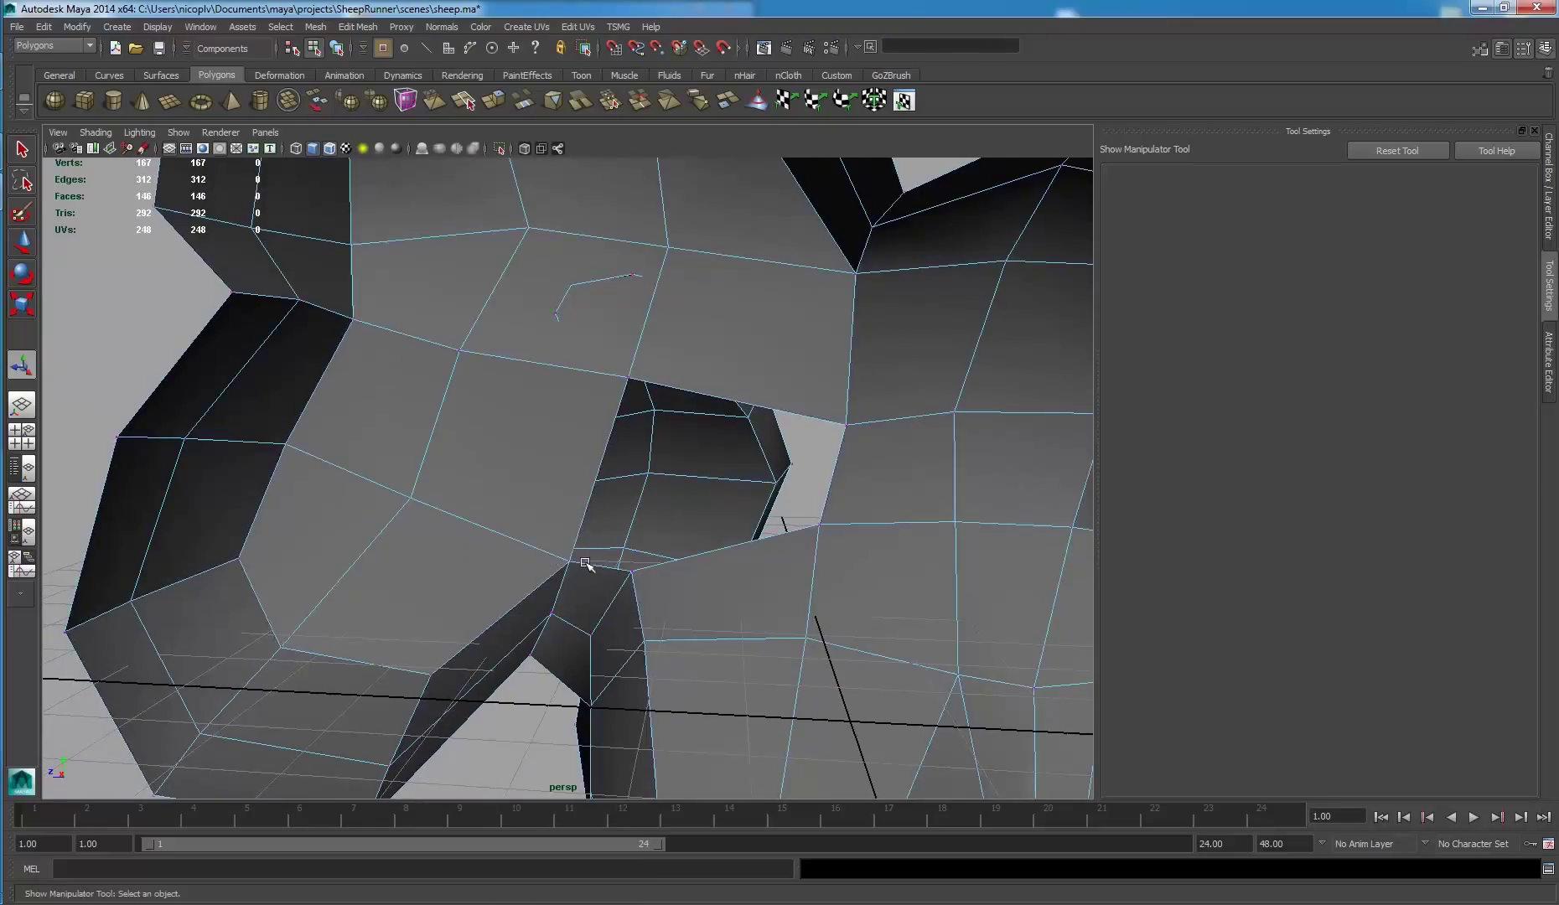
click(569, 566)
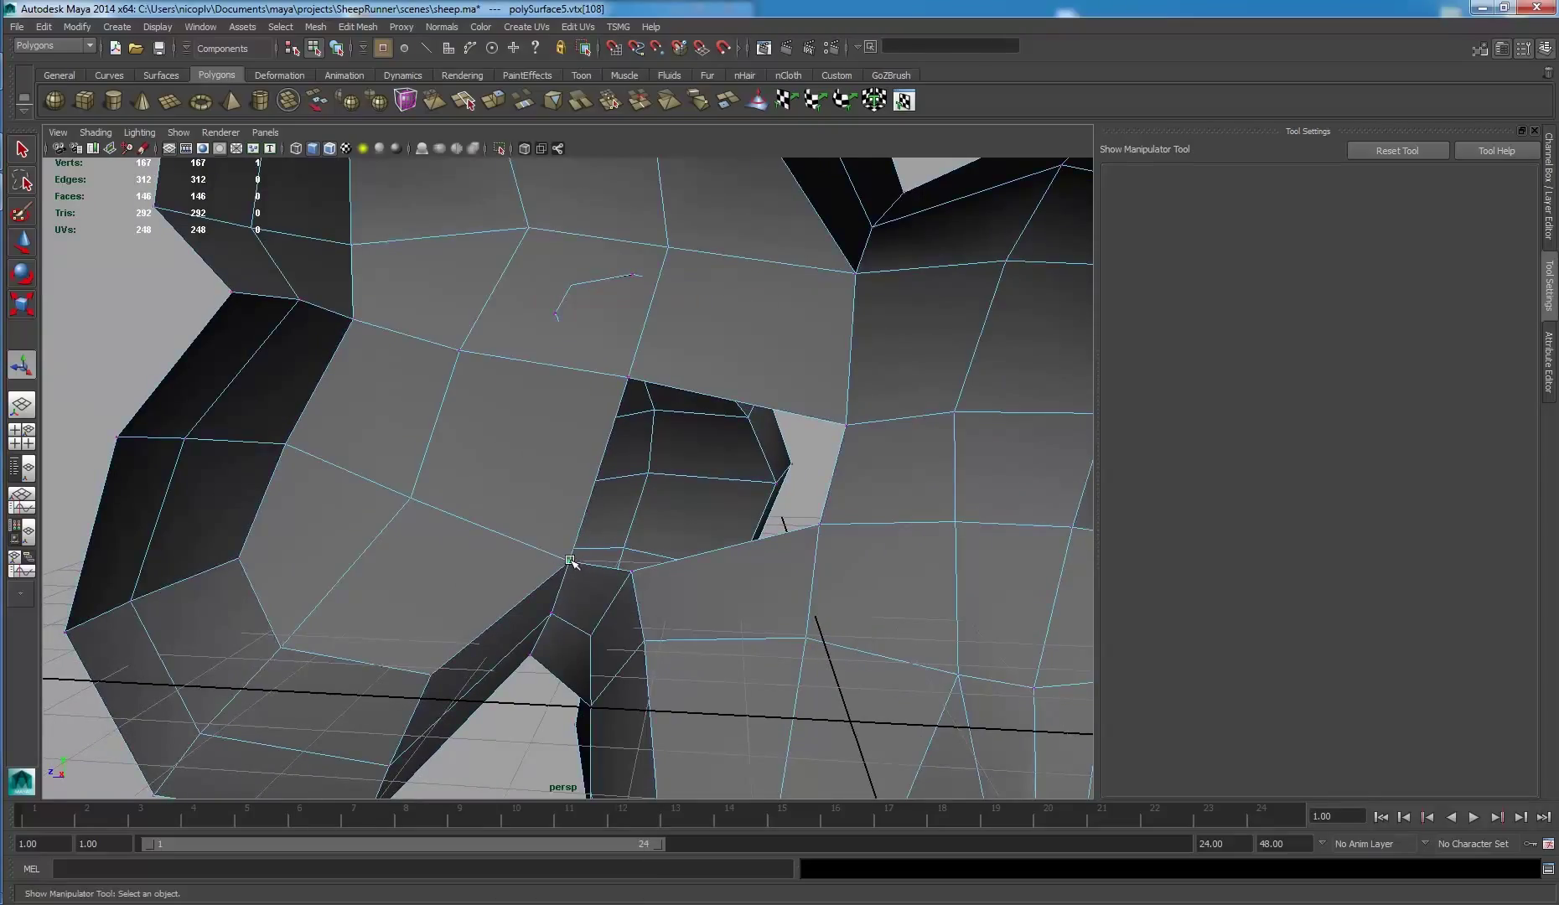
key(w)
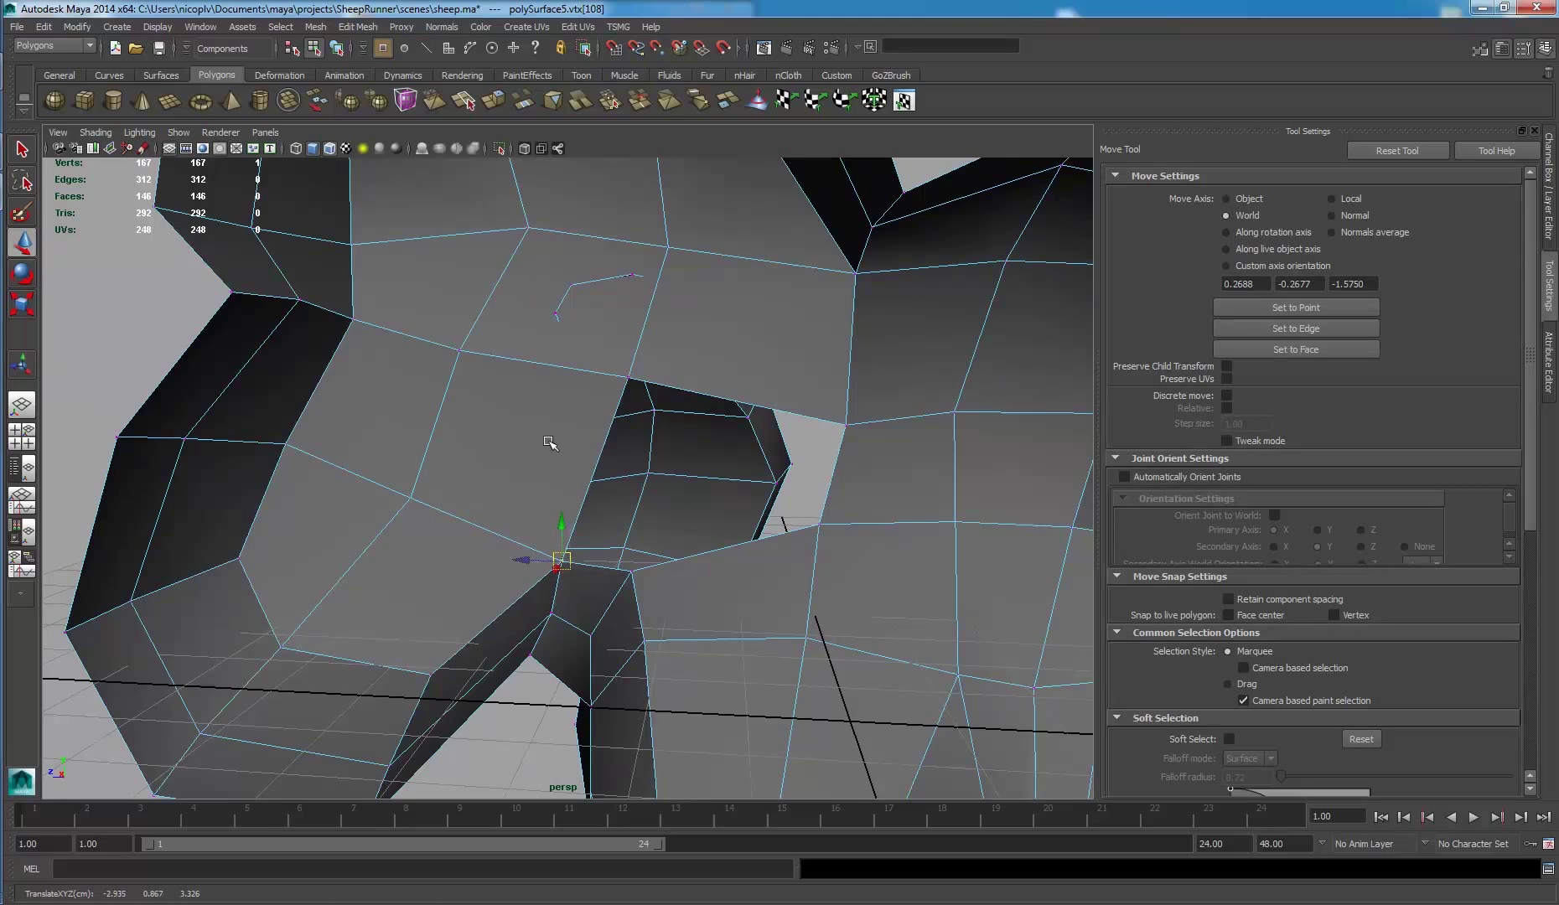
alt+drag(550, 443, 620, 362)
- Bevel the vertical body edge e[220] just above the leg
right_drag(621, 356, 619, 294)
click(619, 317)
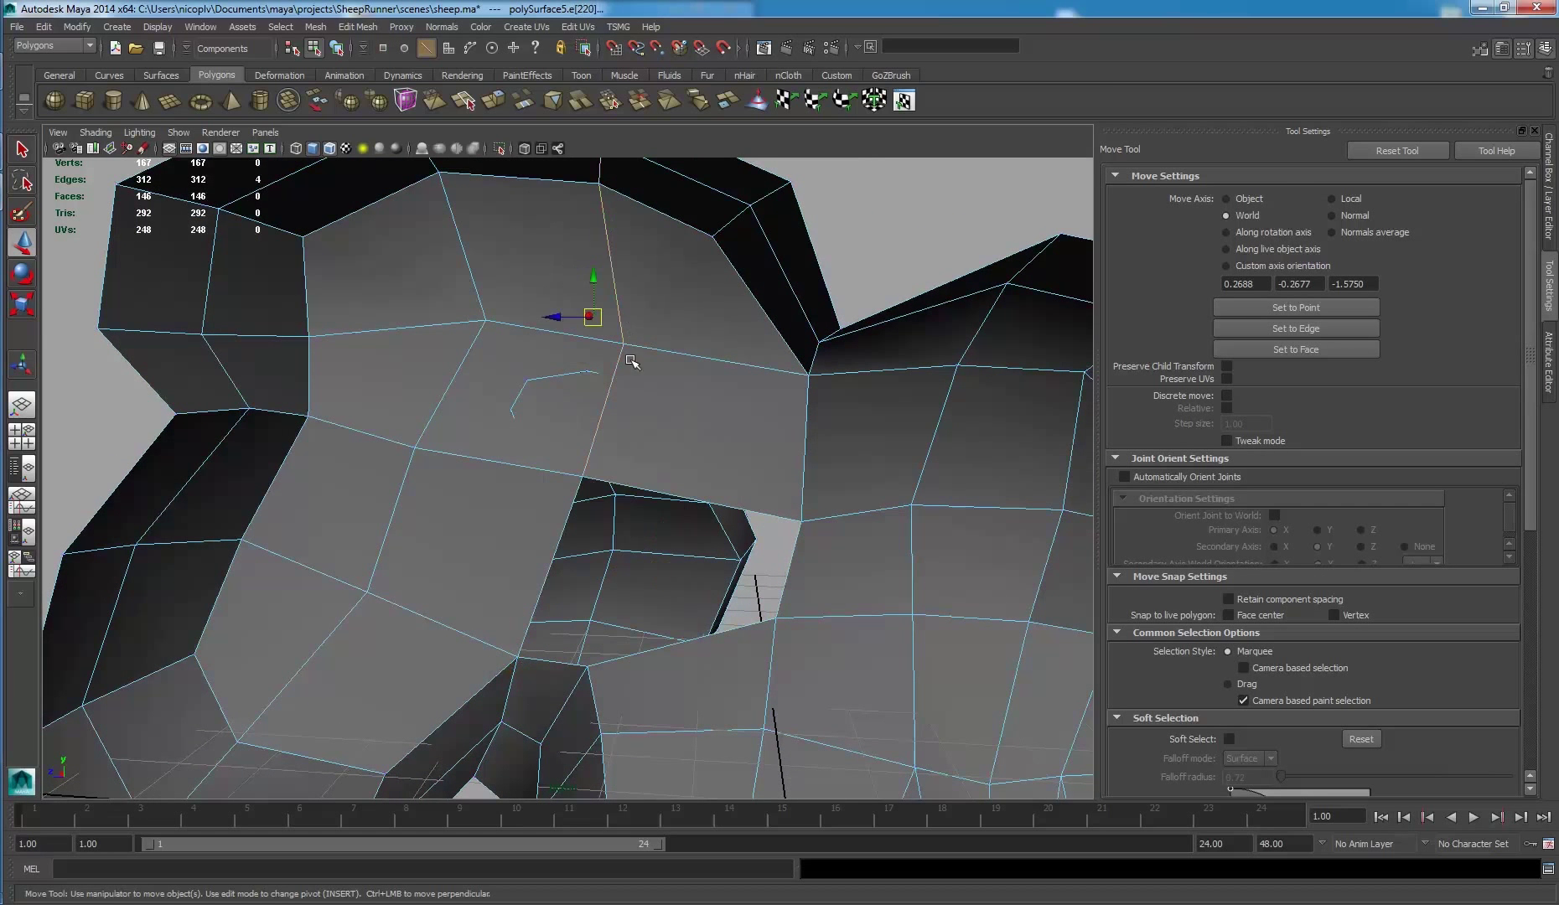
mouse_move(631, 361)
alt+mouse_down()
mouse_move(613, 452)
mouse_move(698, 354)
alt+mouse_up()
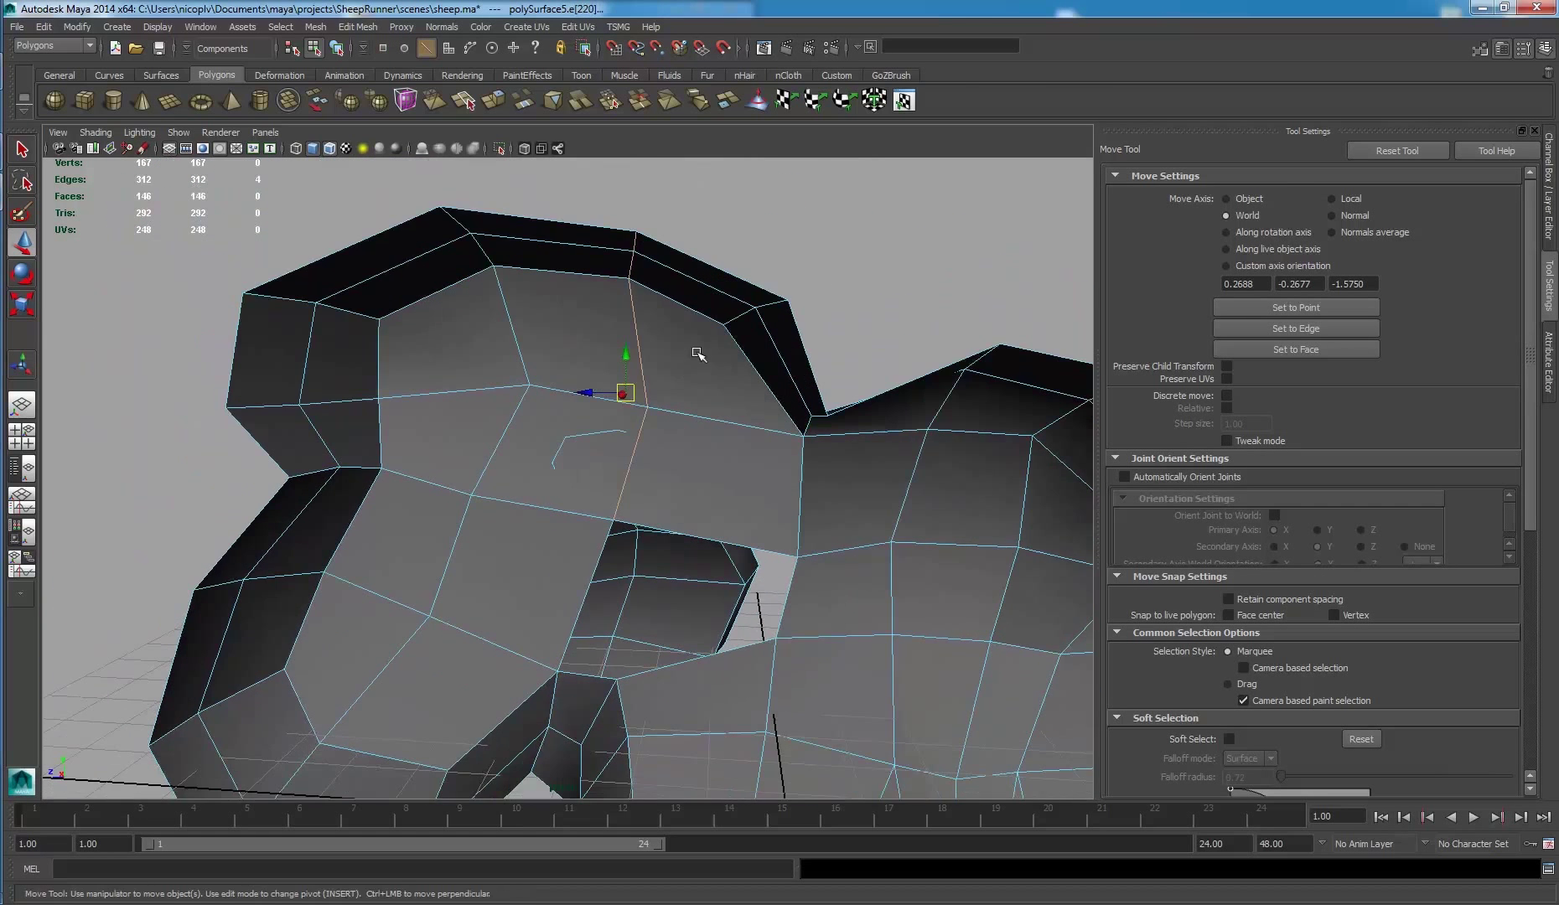
shift+right_click(647, 385)
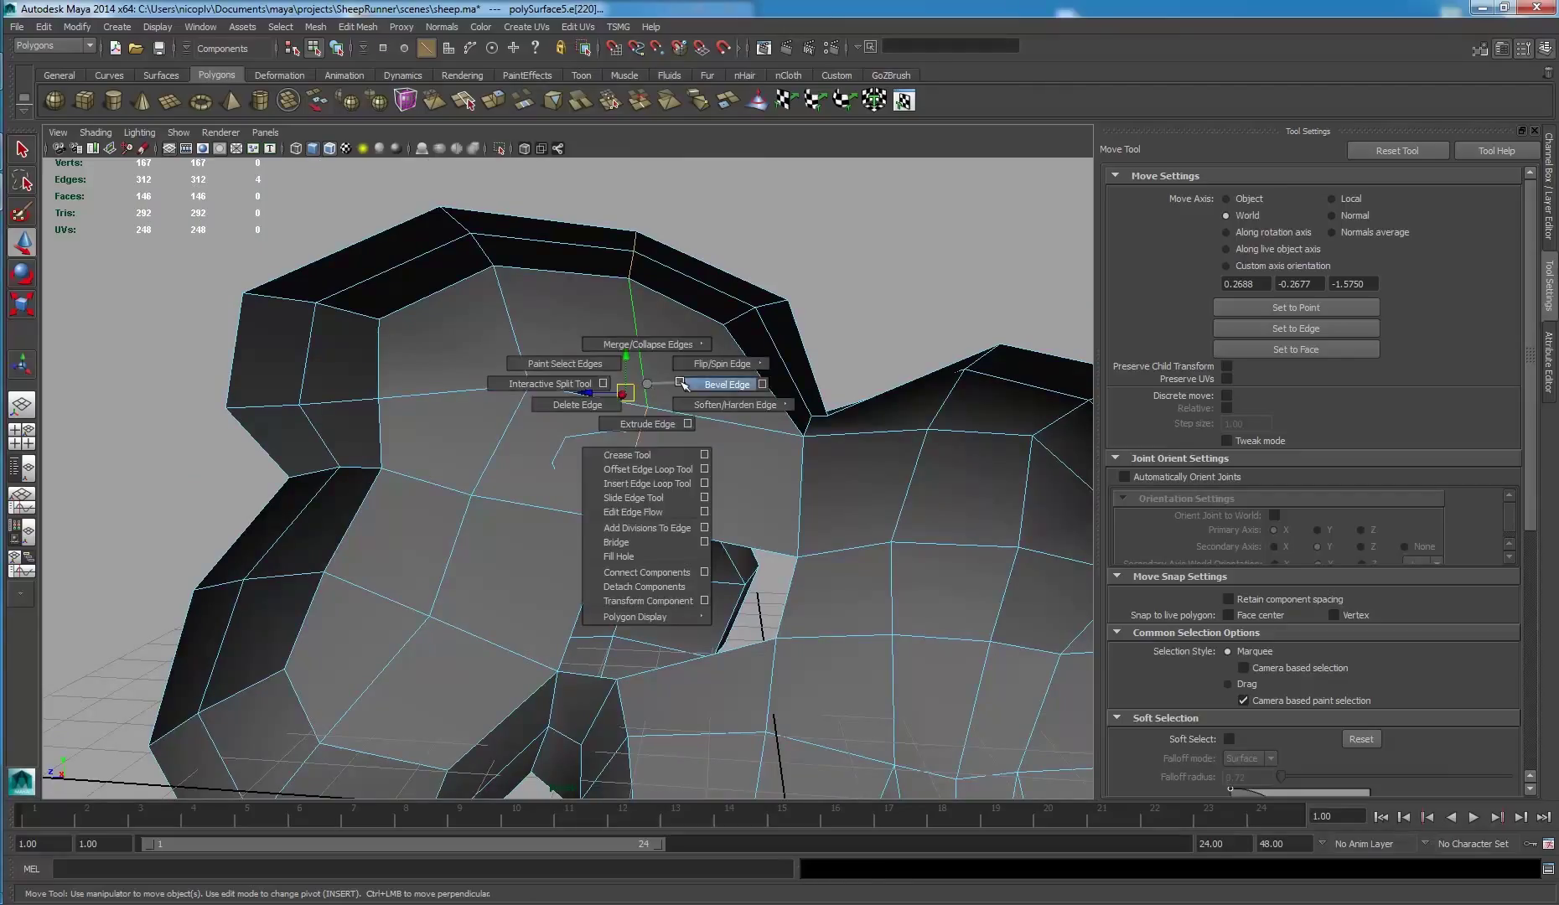
click(681, 384)
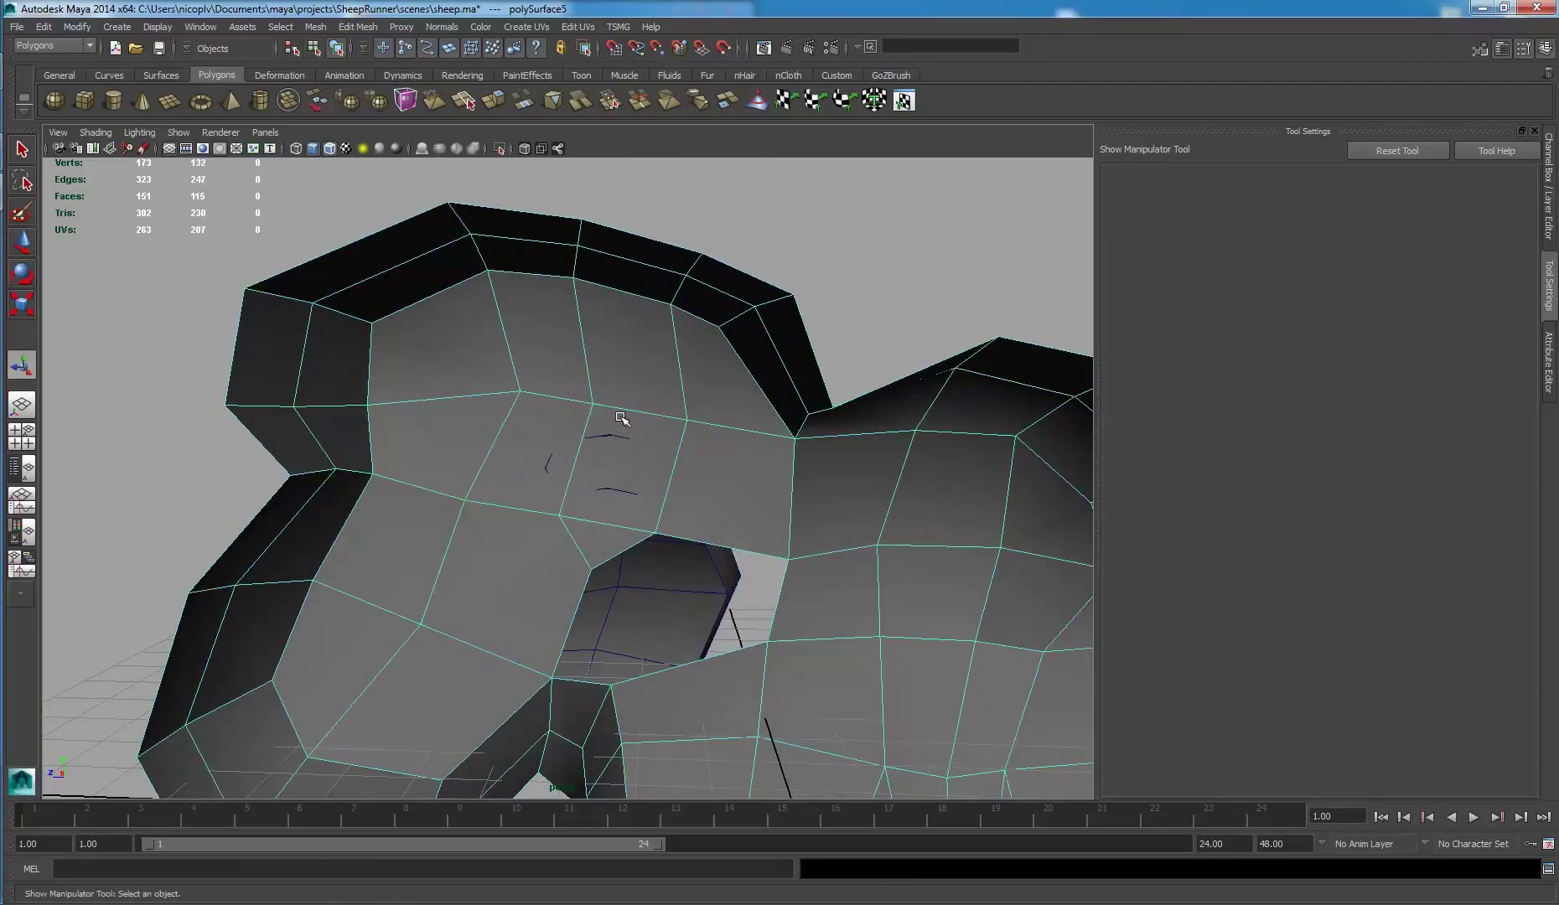
right_drag(620, 408, 620, 445)
- Delete the small triangle above the leg and merge the hole's stray vertex
click(633, 551)
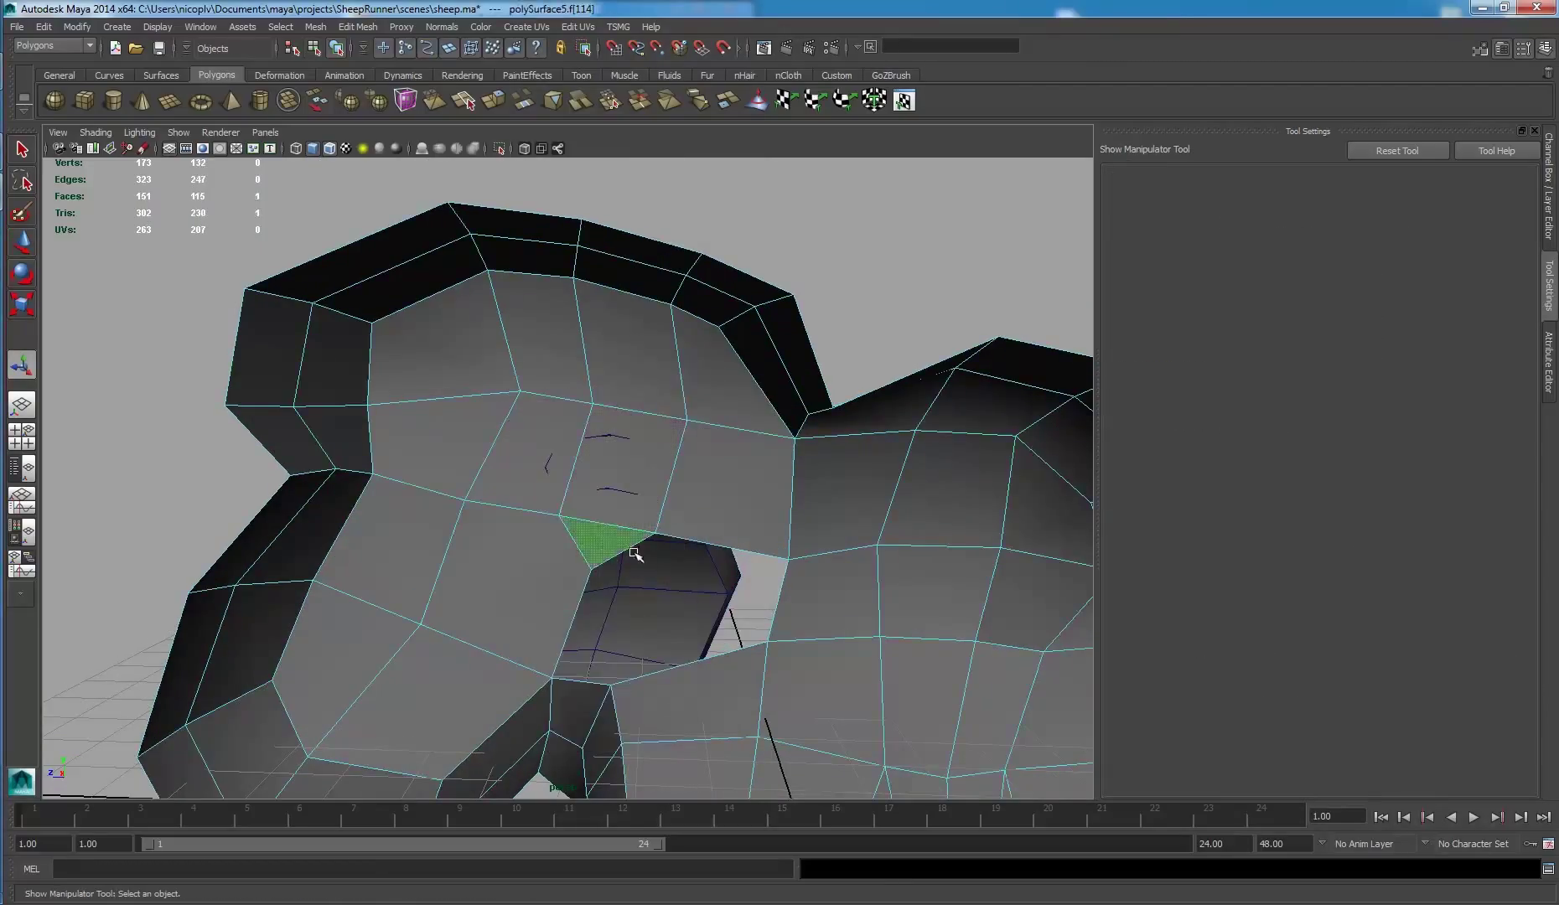
key(Delete)
right_drag(503, 553, 620, 583)
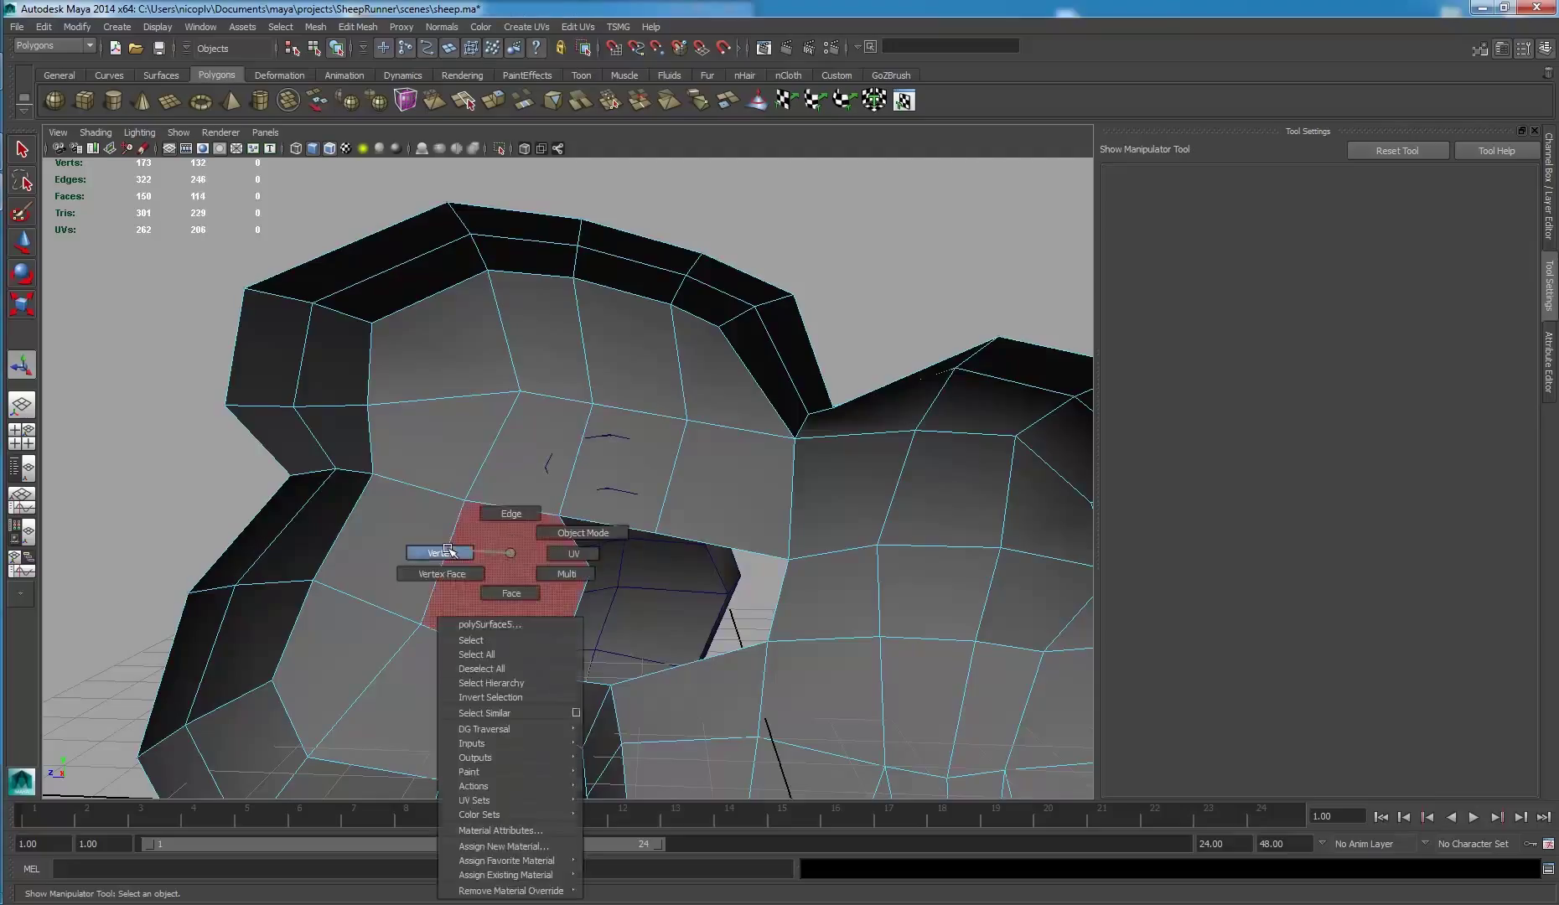
click(594, 572)
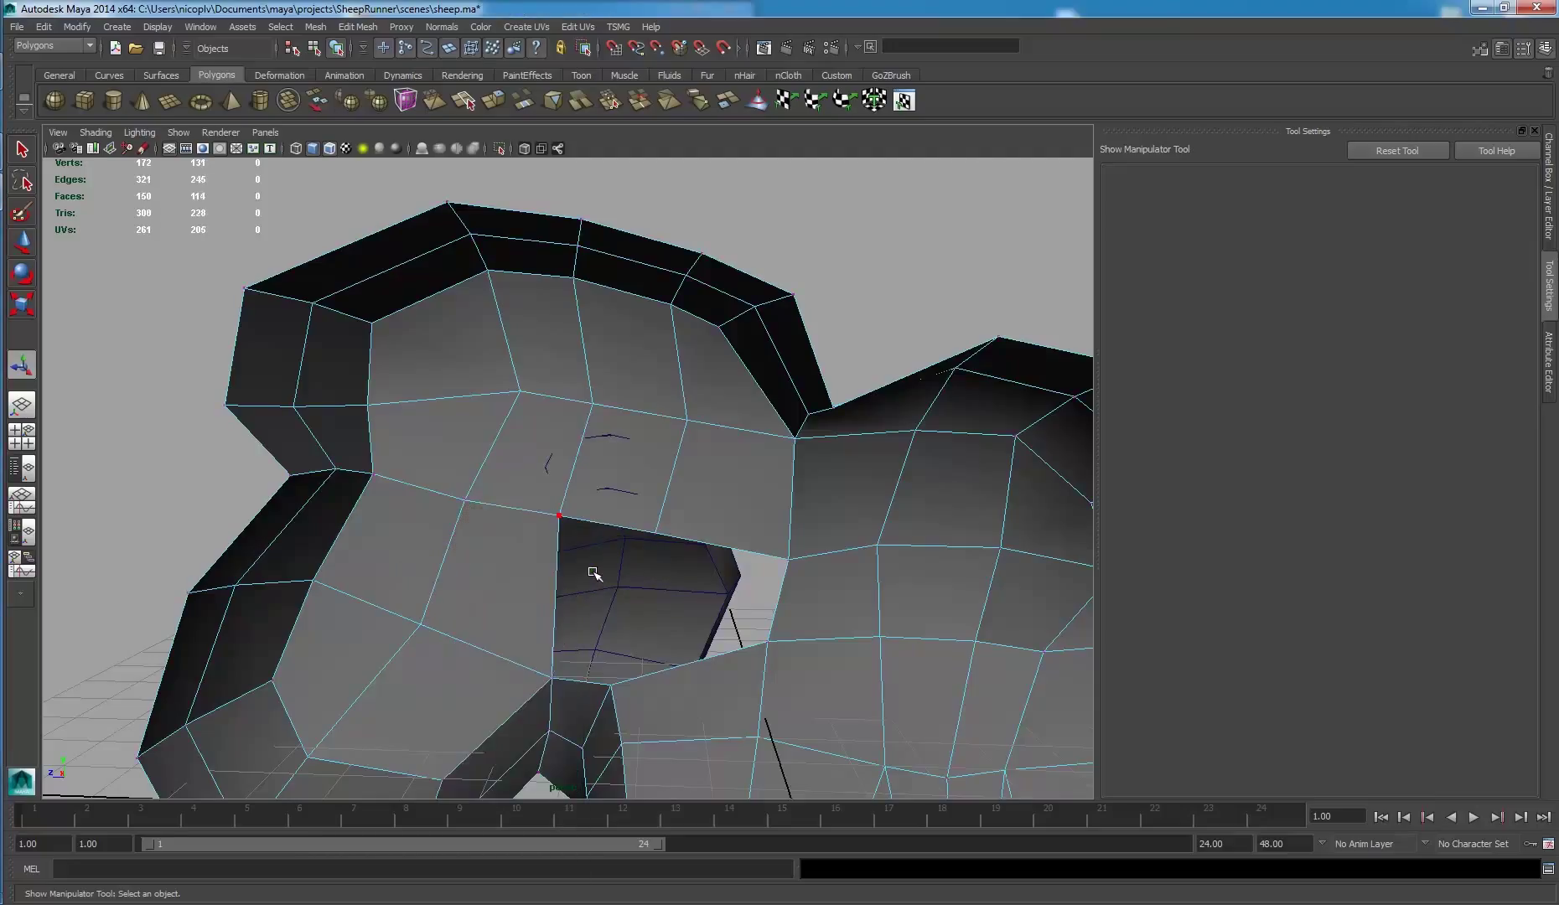
- Bridge the hole's border edges to fill it with clean faces
alt+drag(648, 581, 644, 557)
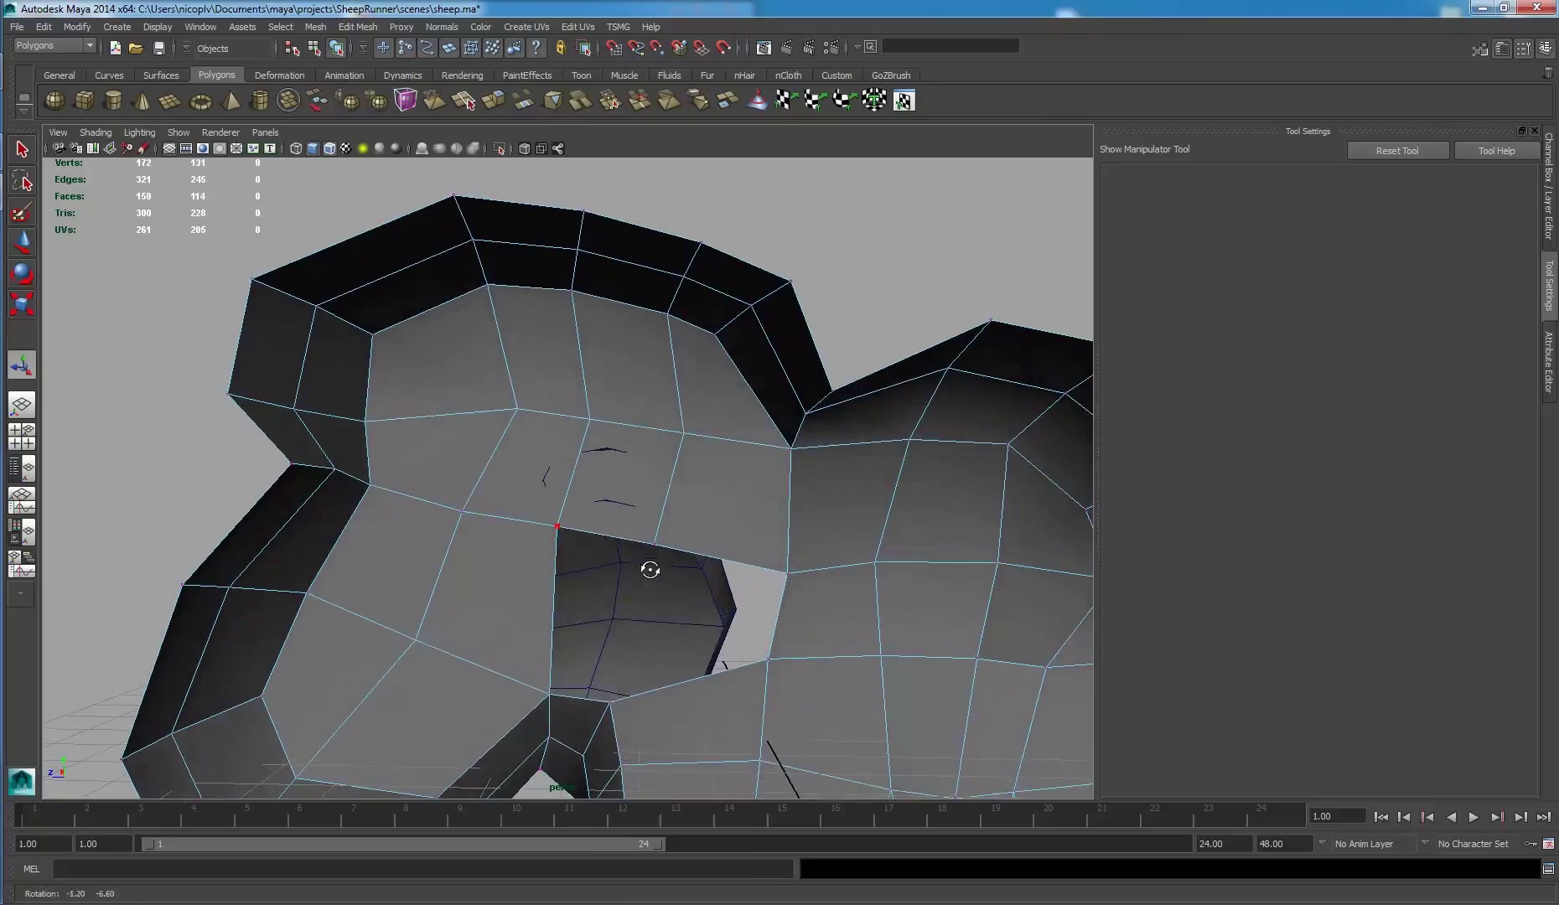
right_drag(662, 545, 626, 534)
click(619, 537)
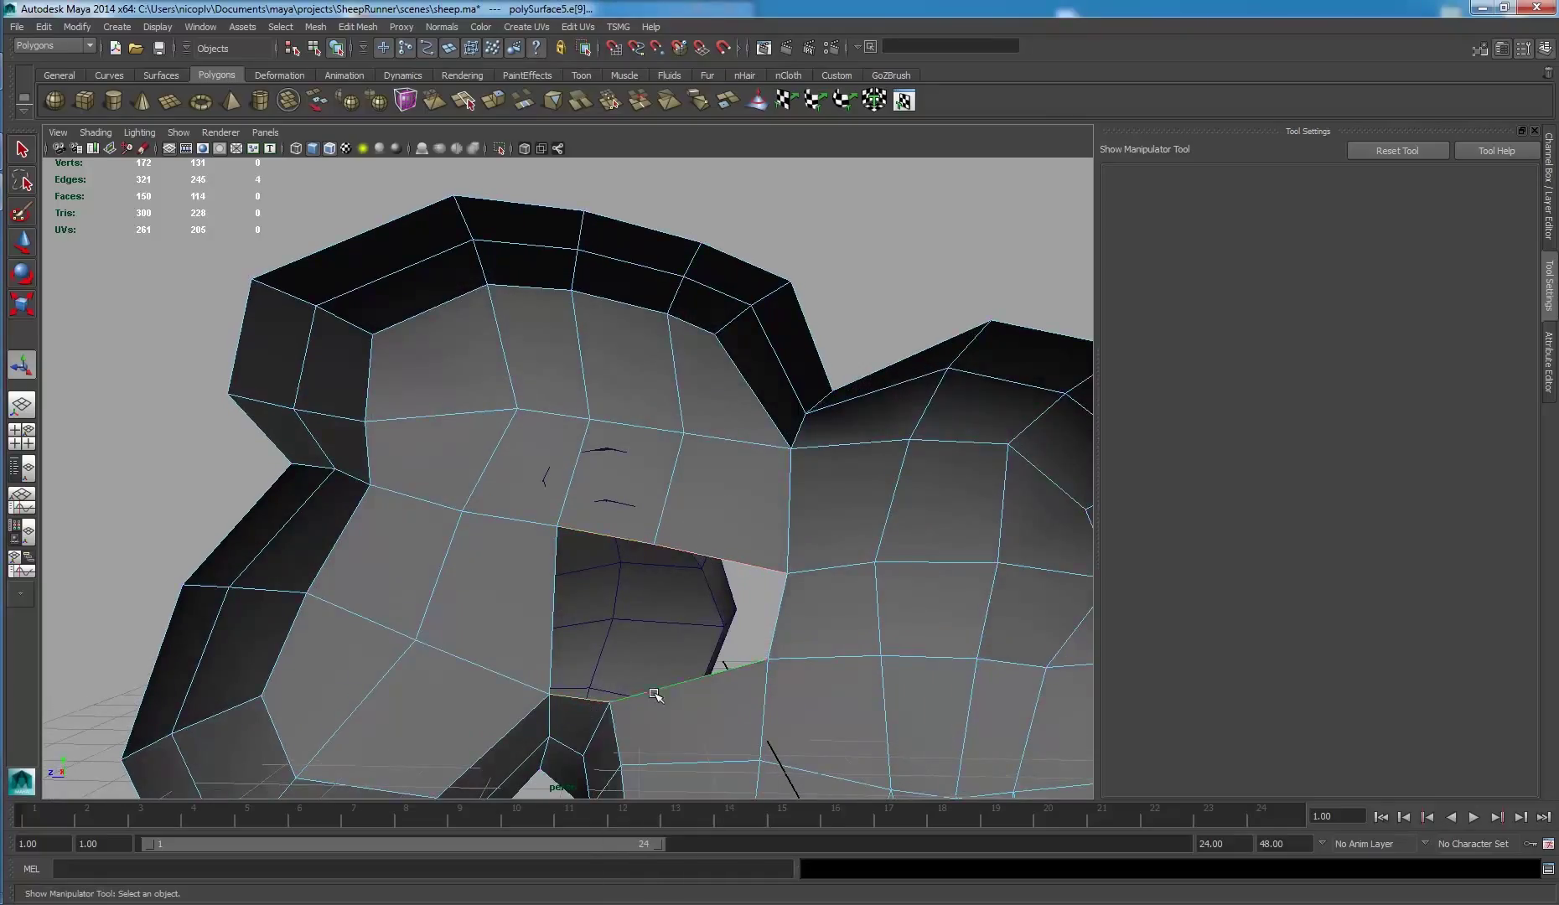
shift+right_drag(654, 694, 748, 815)
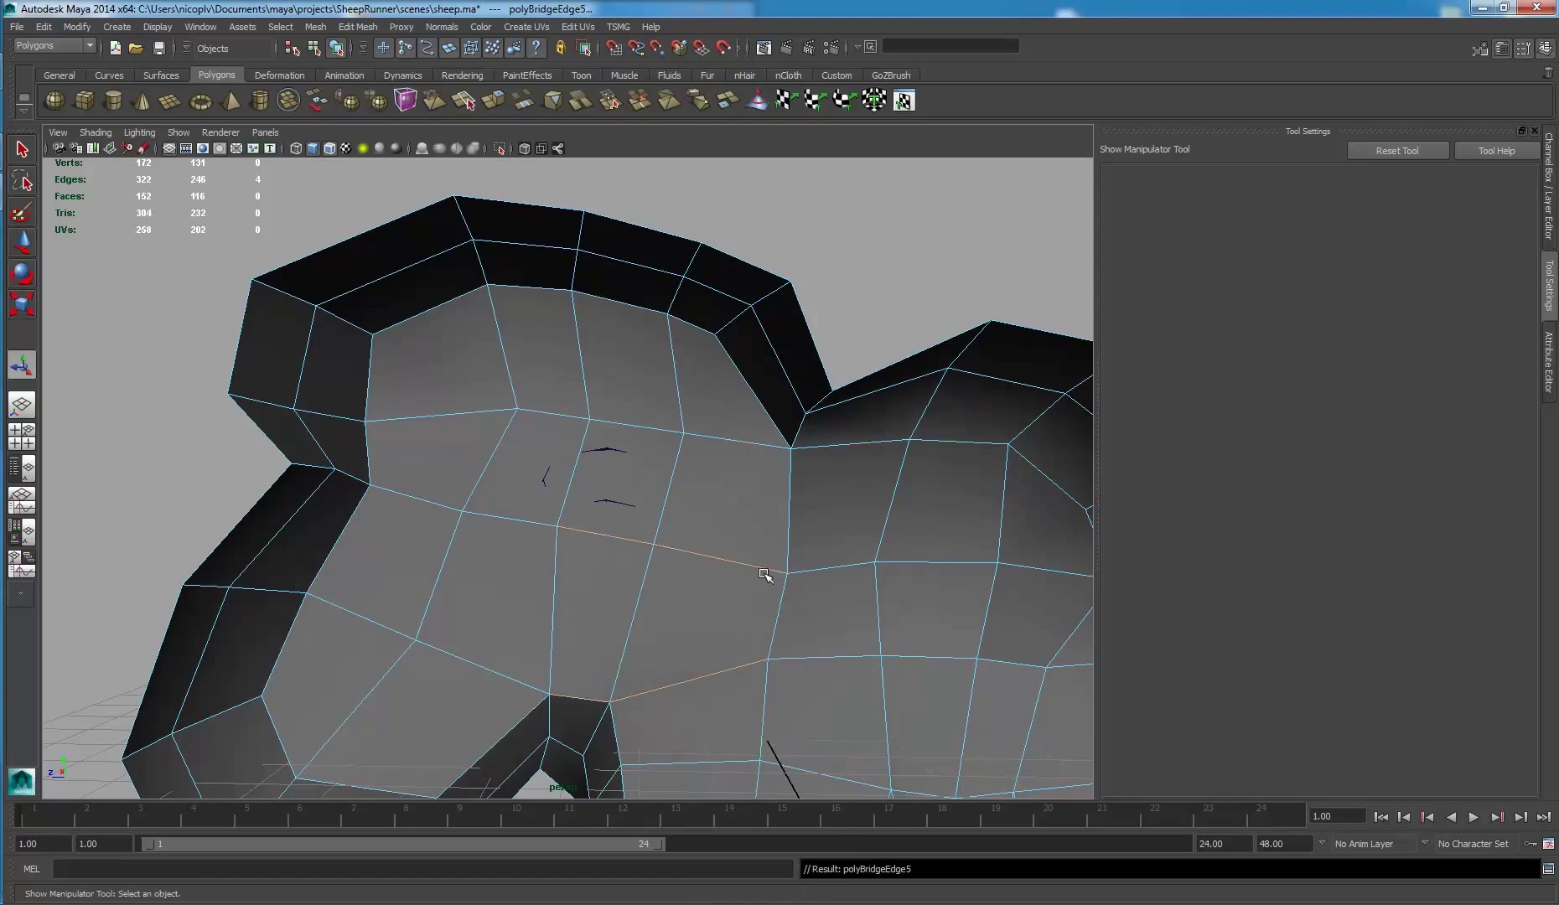
alt+right_drag(864, 484, 598, 550)
mouse_move(598, 550)
alt+mouse_down()
mouse_move(942, 567)
mouse_move(860, 629)
mouse_move(888, 567)
mouse_move(880, 529)
alt+mouse_up()
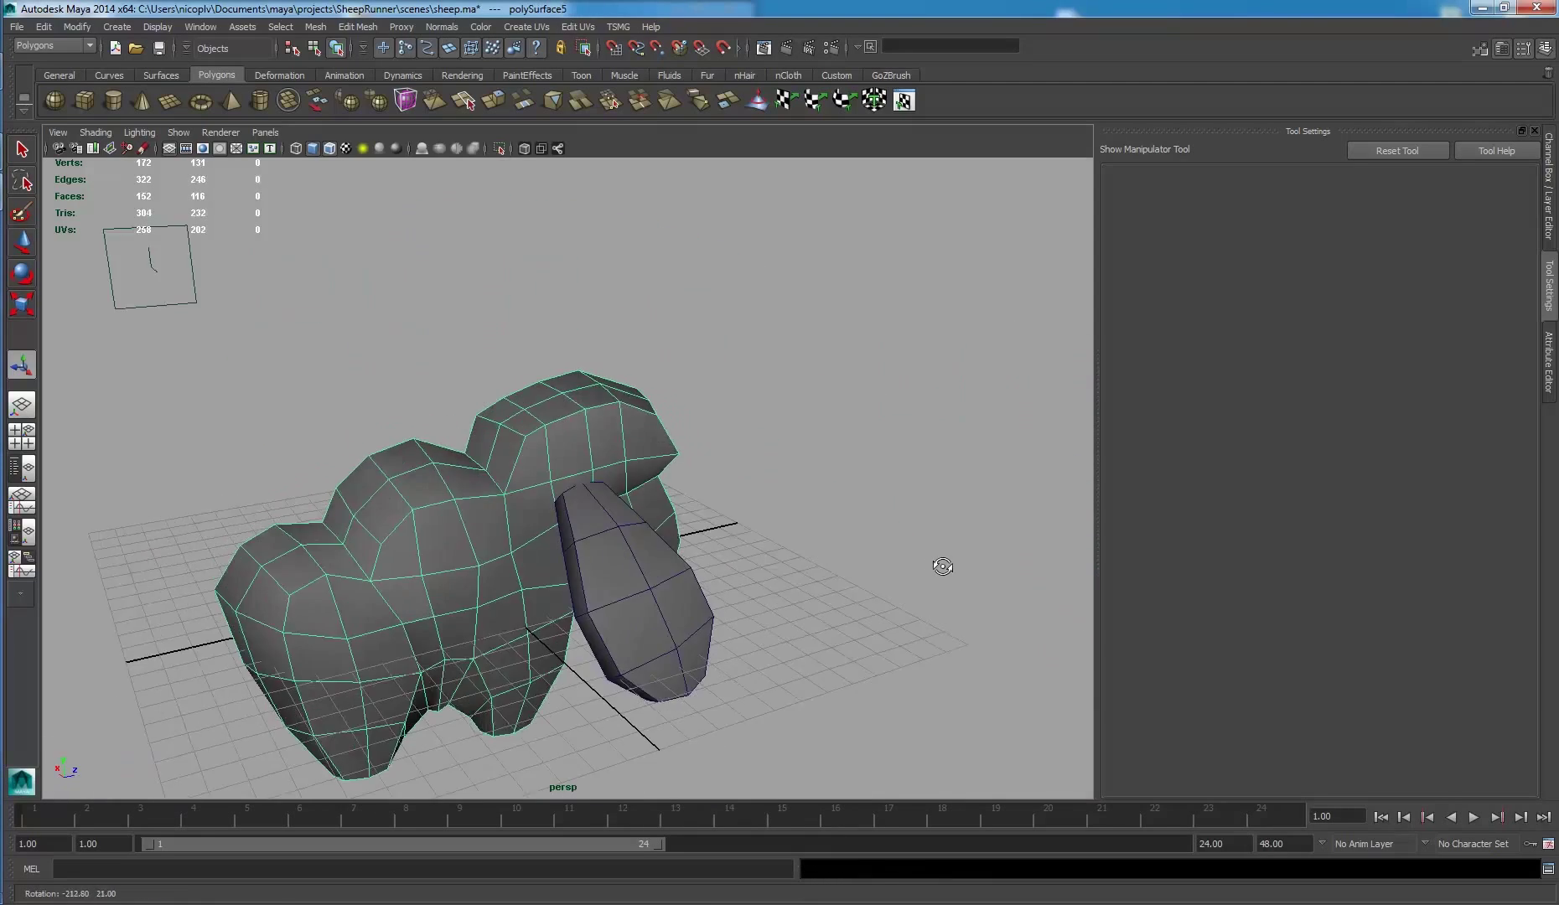
- In the side view, rotate the two vertices at the top of the head slightly
scroll(699, 418, up, 5)
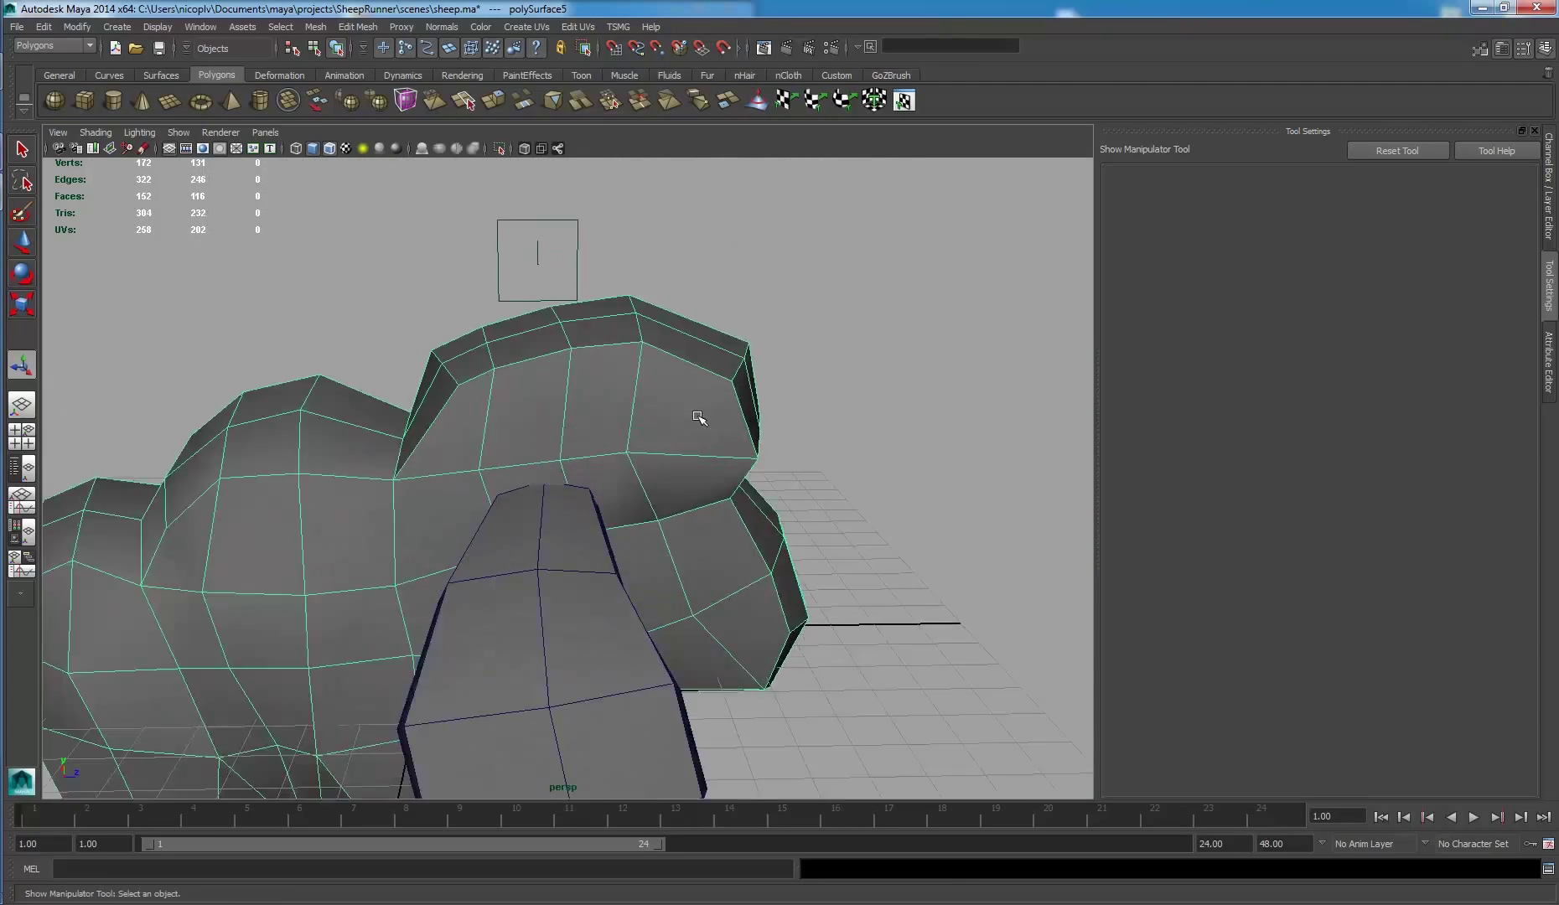
key(space)
key(space)
scroll(671, 413, down, 5)
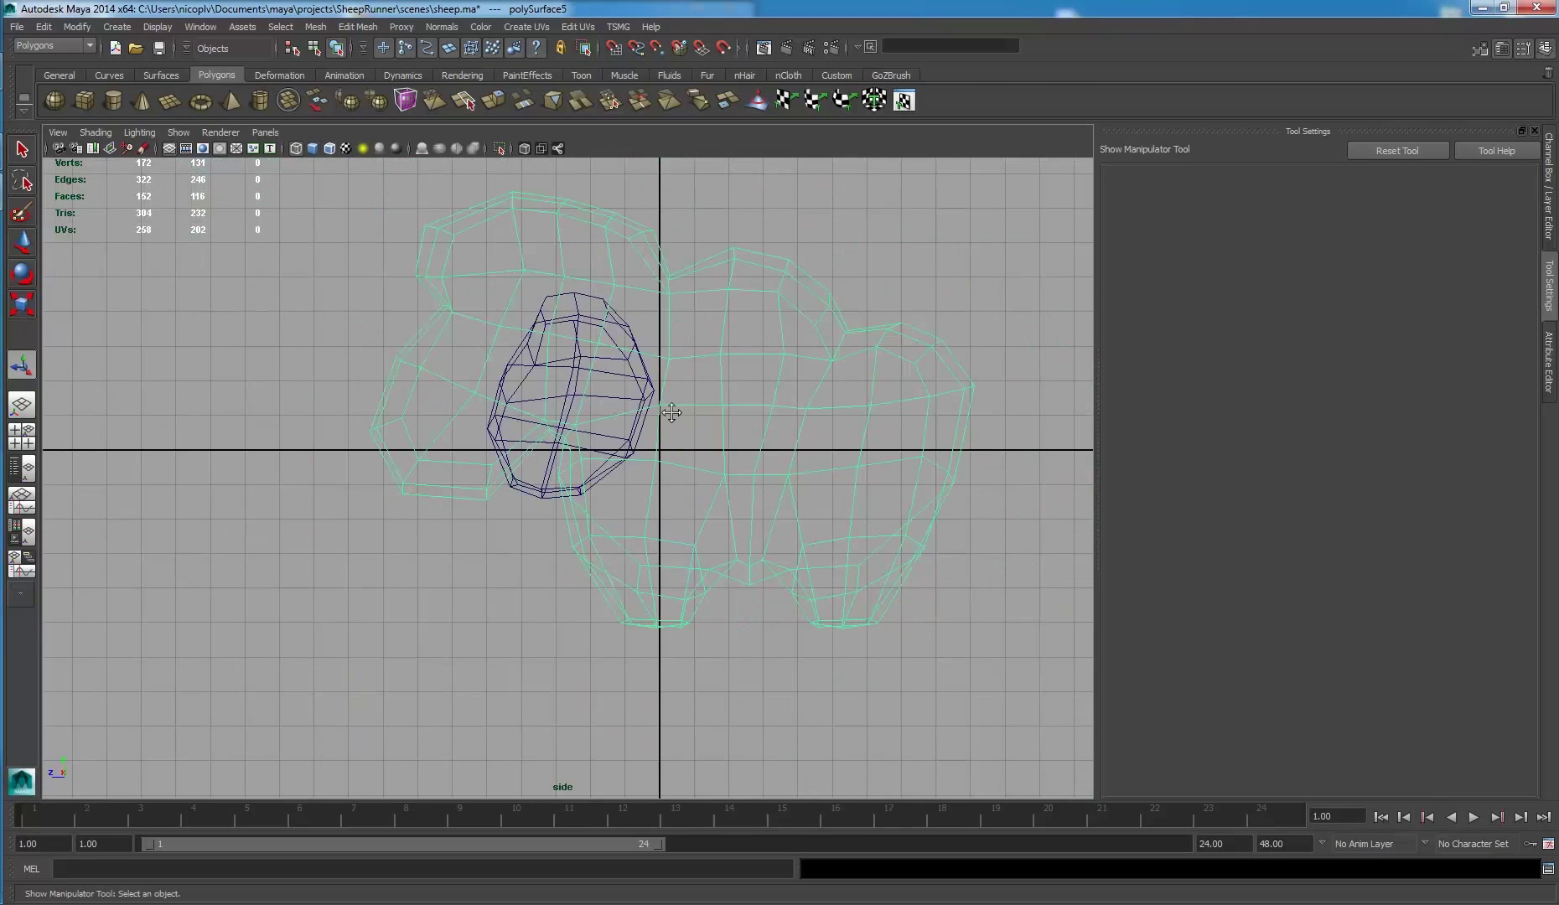
scroll(672, 413, up, 3)
scroll(644, 411, up, 2)
right_drag(650, 283, 538, 178)
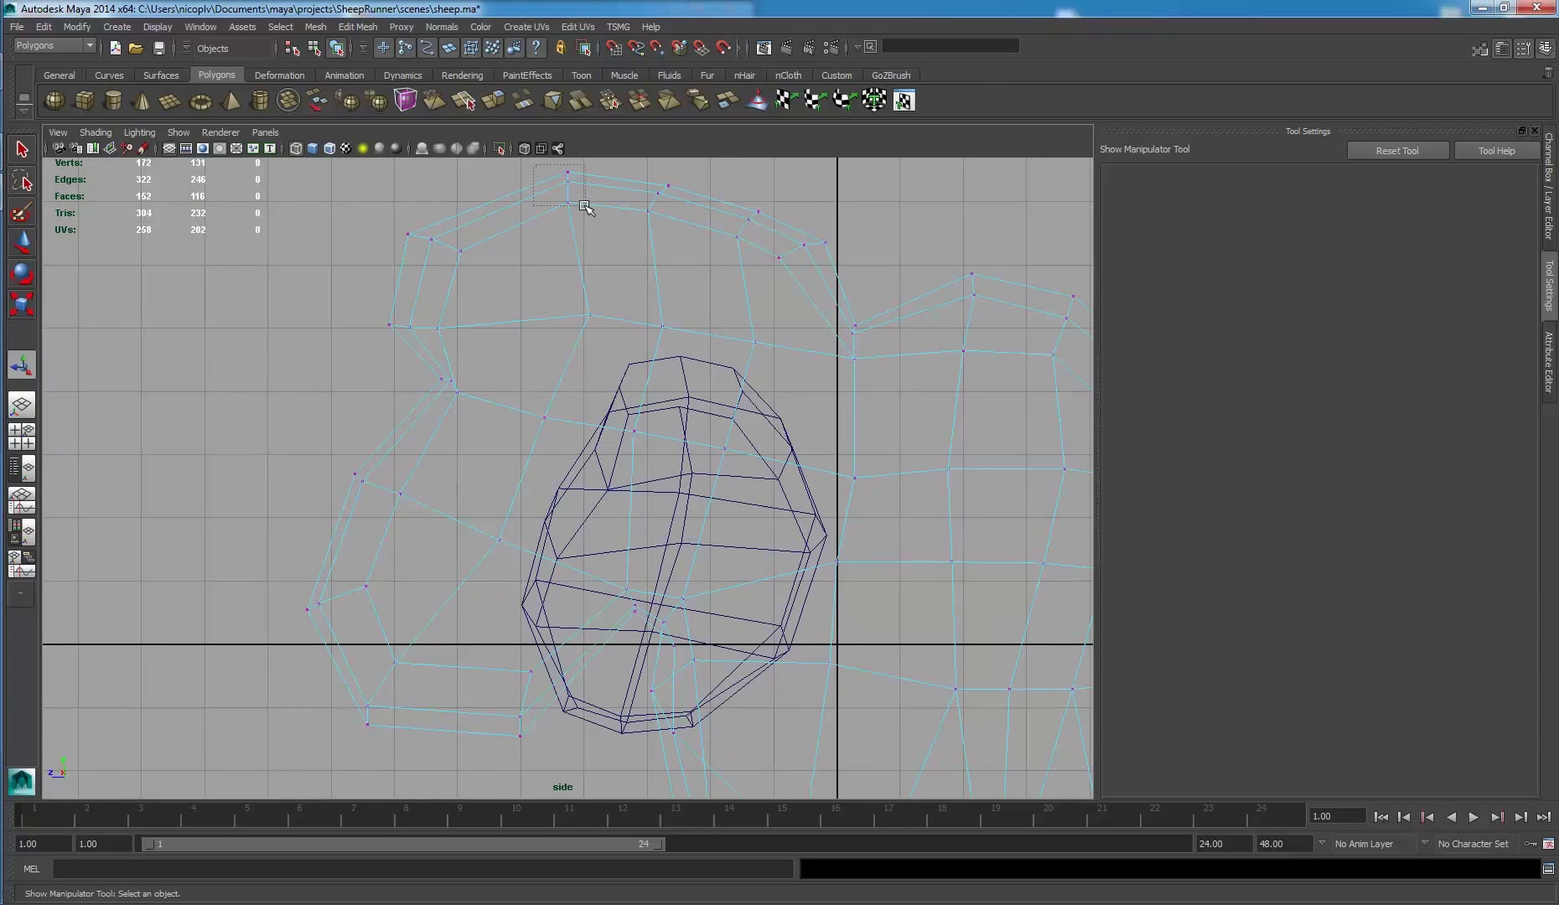
drag(534, 165, 584, 207)
key(e)
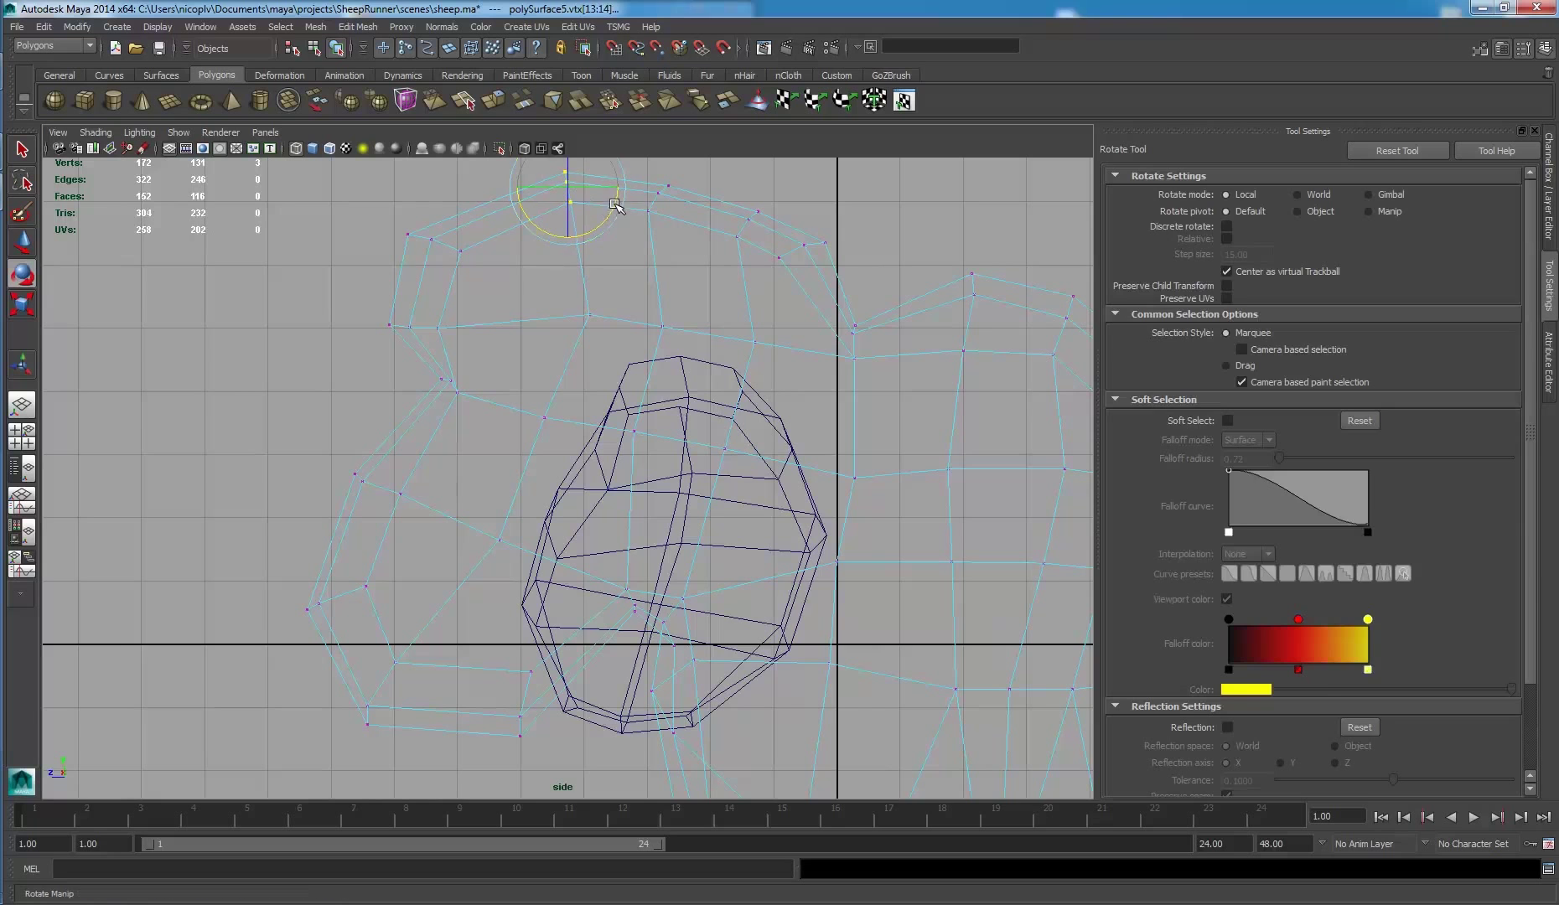
key(w)
key(e)
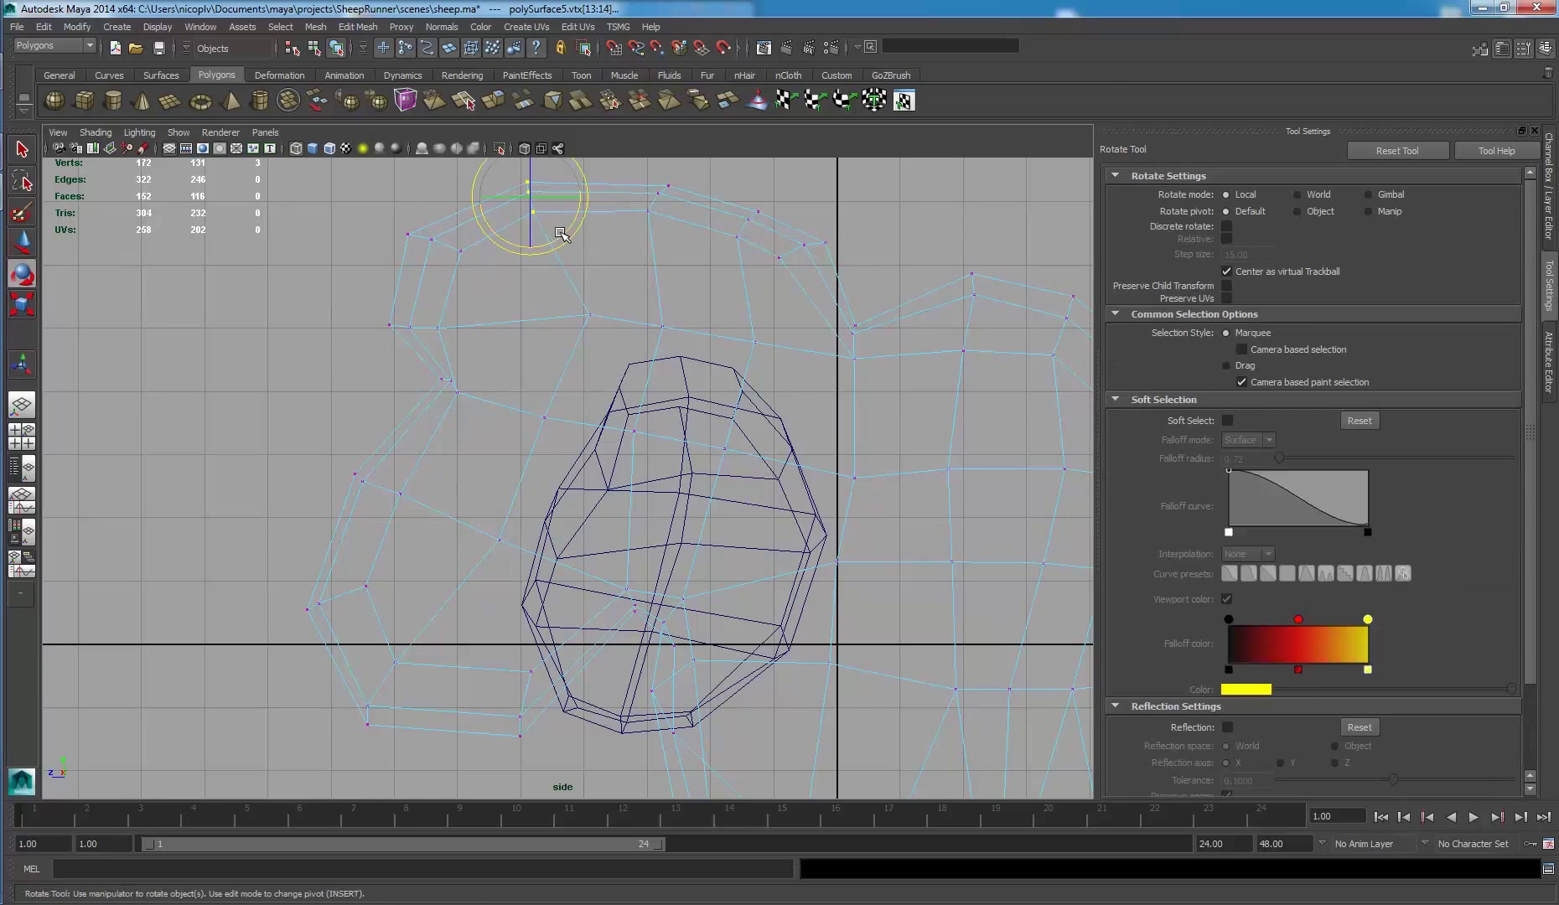
drag(561, 234, 583, 229)
- Nudge the head-outline vertices one by one to refine the silhouette
alt+middle_drag(586, 223, 537, 237)
mouse_move(537, 237)
mouse_down()
mouse_move(616, 311)
mouse_move(556, 285)
mouse_up()
click(626, 296)
key(w)
mouse_move(683, 352)
mouse_down()
mouse_move(612, 306)
mouse_move(646, 306)
mouse_move(751, 373)
mouse_move(736, 365)
mouse_up()
click(669, 437)
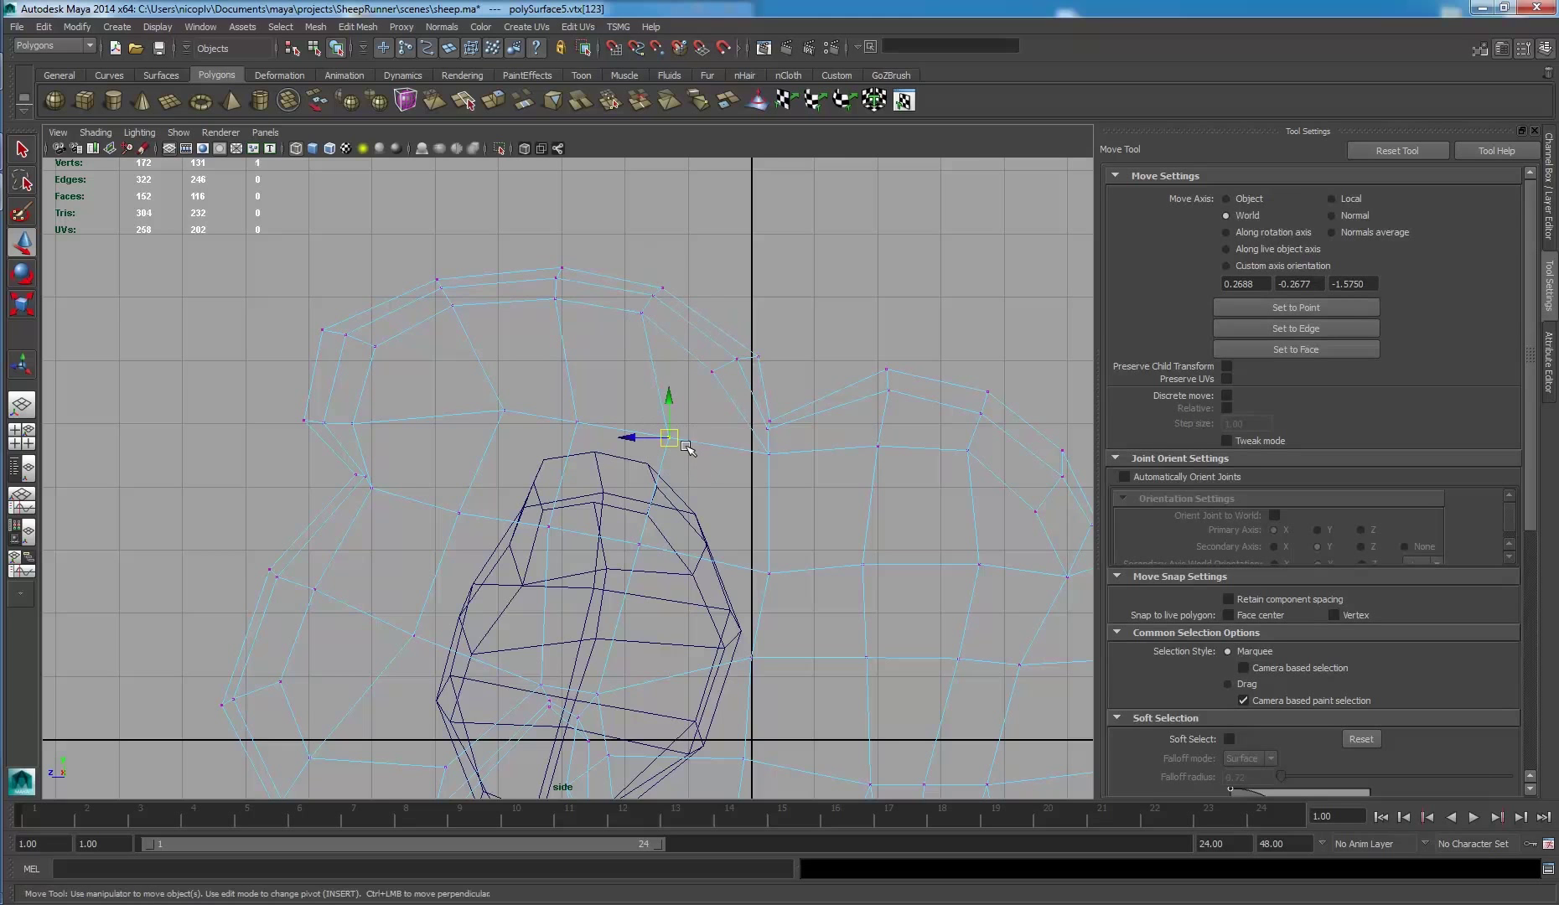
alt+middle_drag(692, 443, 768, 377)
drag(746, 373, 735, 382)
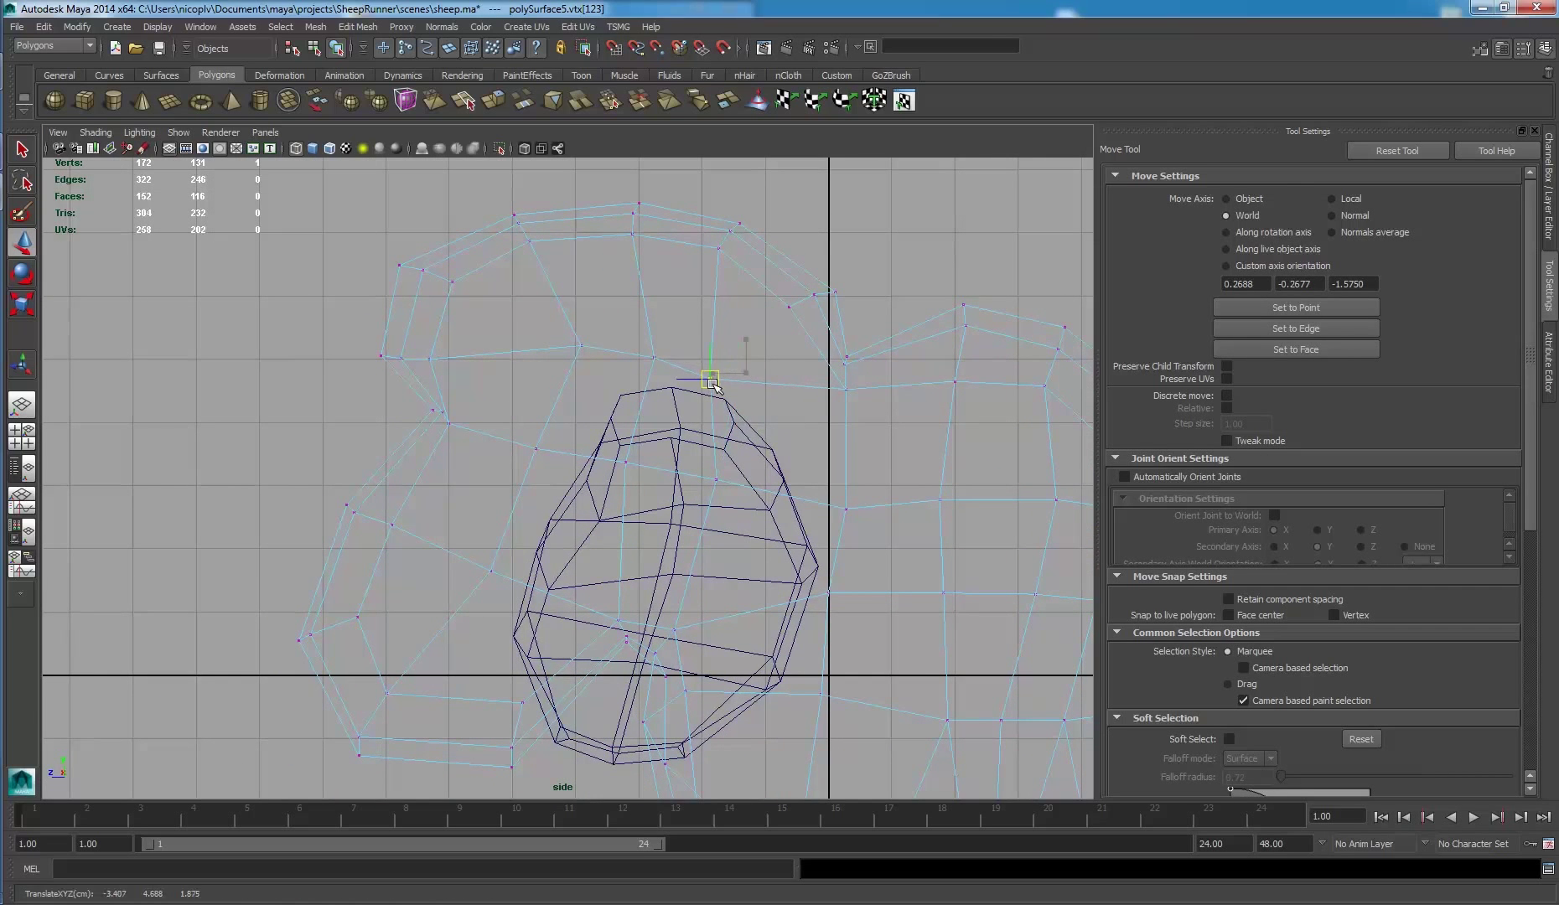
click(579, 346)
drag(580, 347, 545, 357)
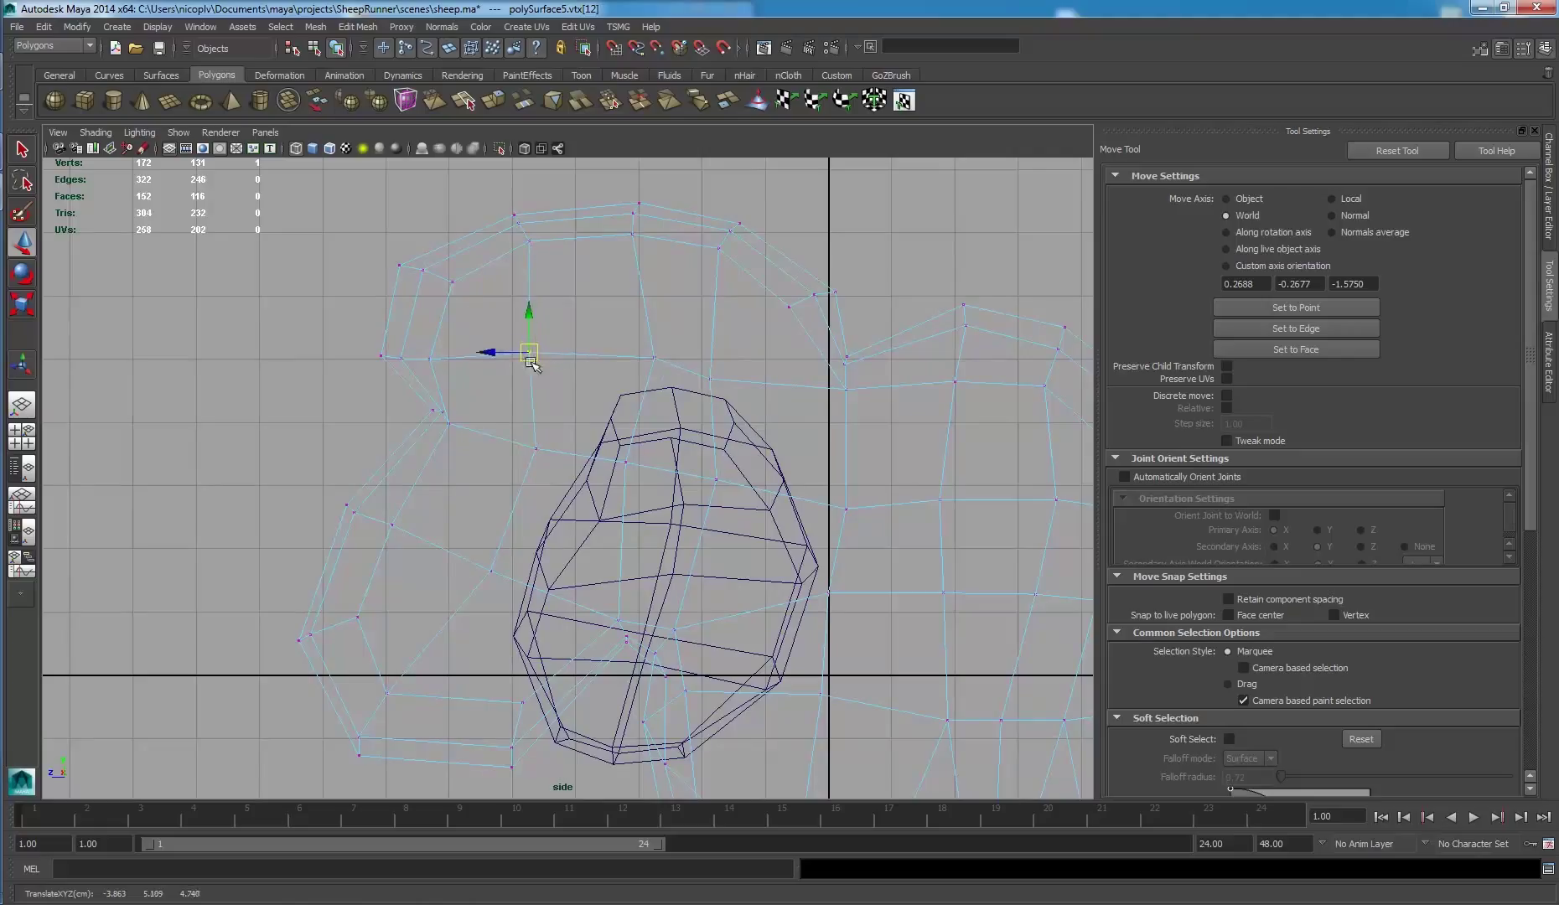
click(536, 451)
click(491, 571)
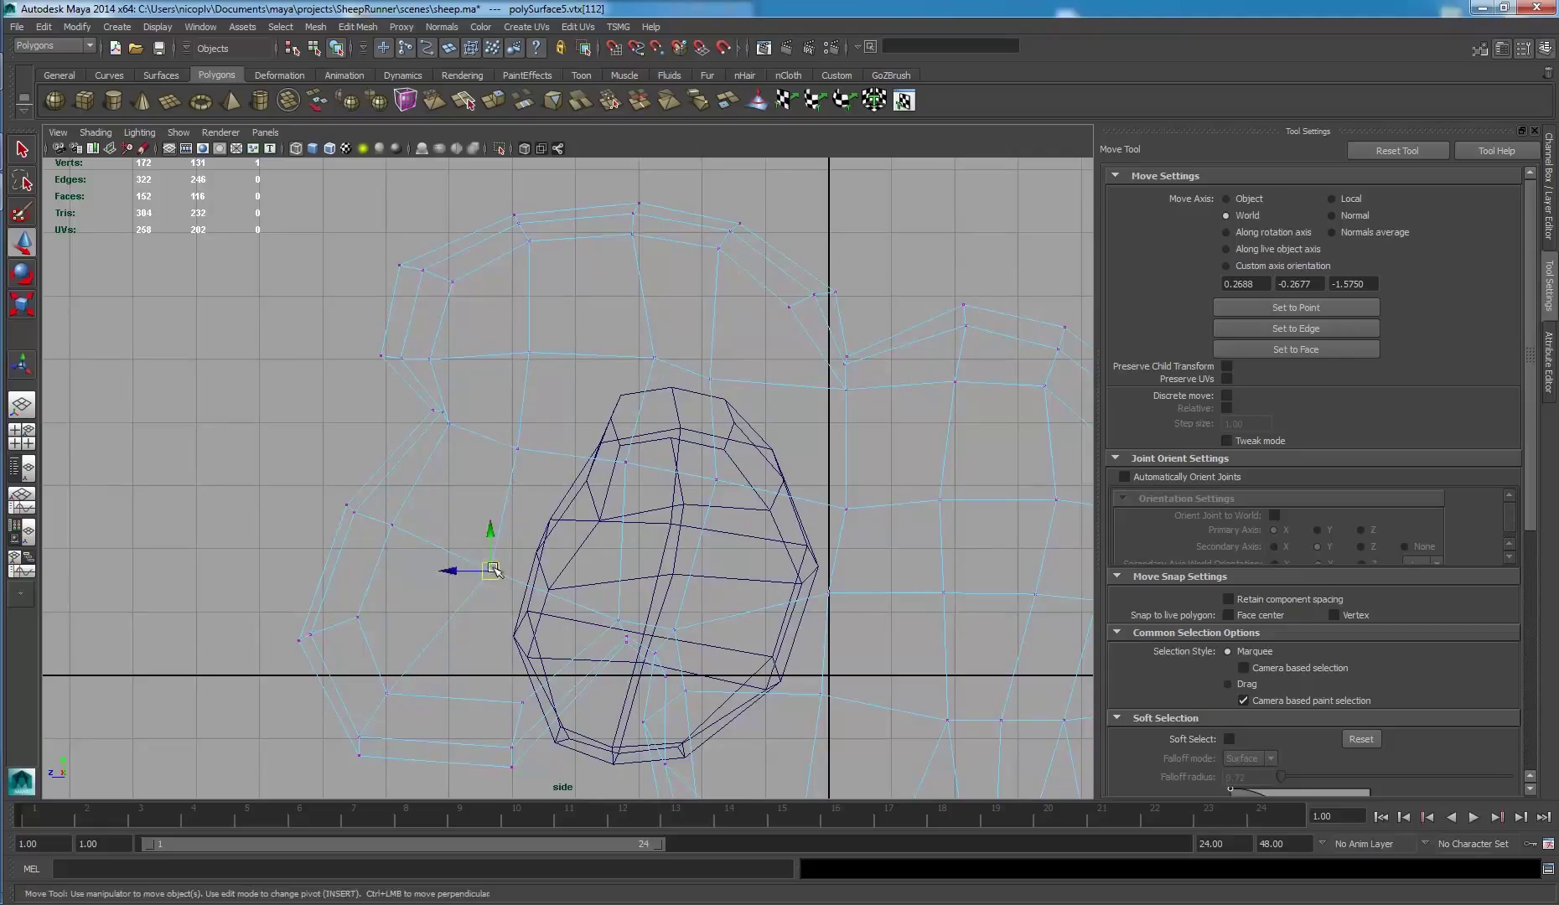
drag(490, 571, 480, 569)
- Select and adjust the body vertices around the top of the leg
drag(630, 659, 631, 660)
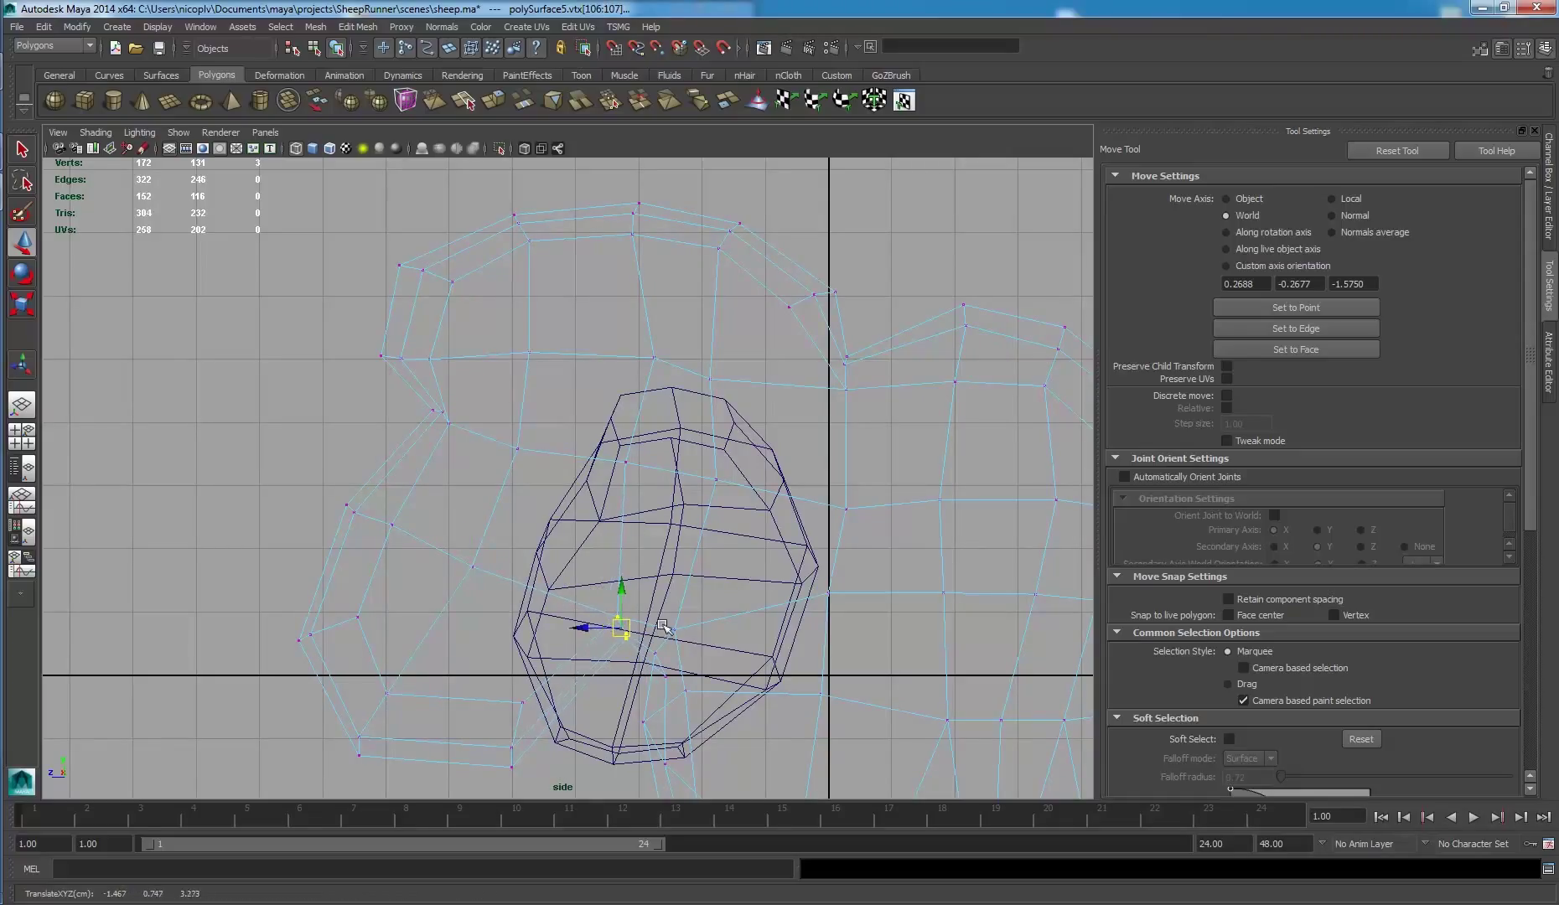
drag(685, 683, 685, 683)
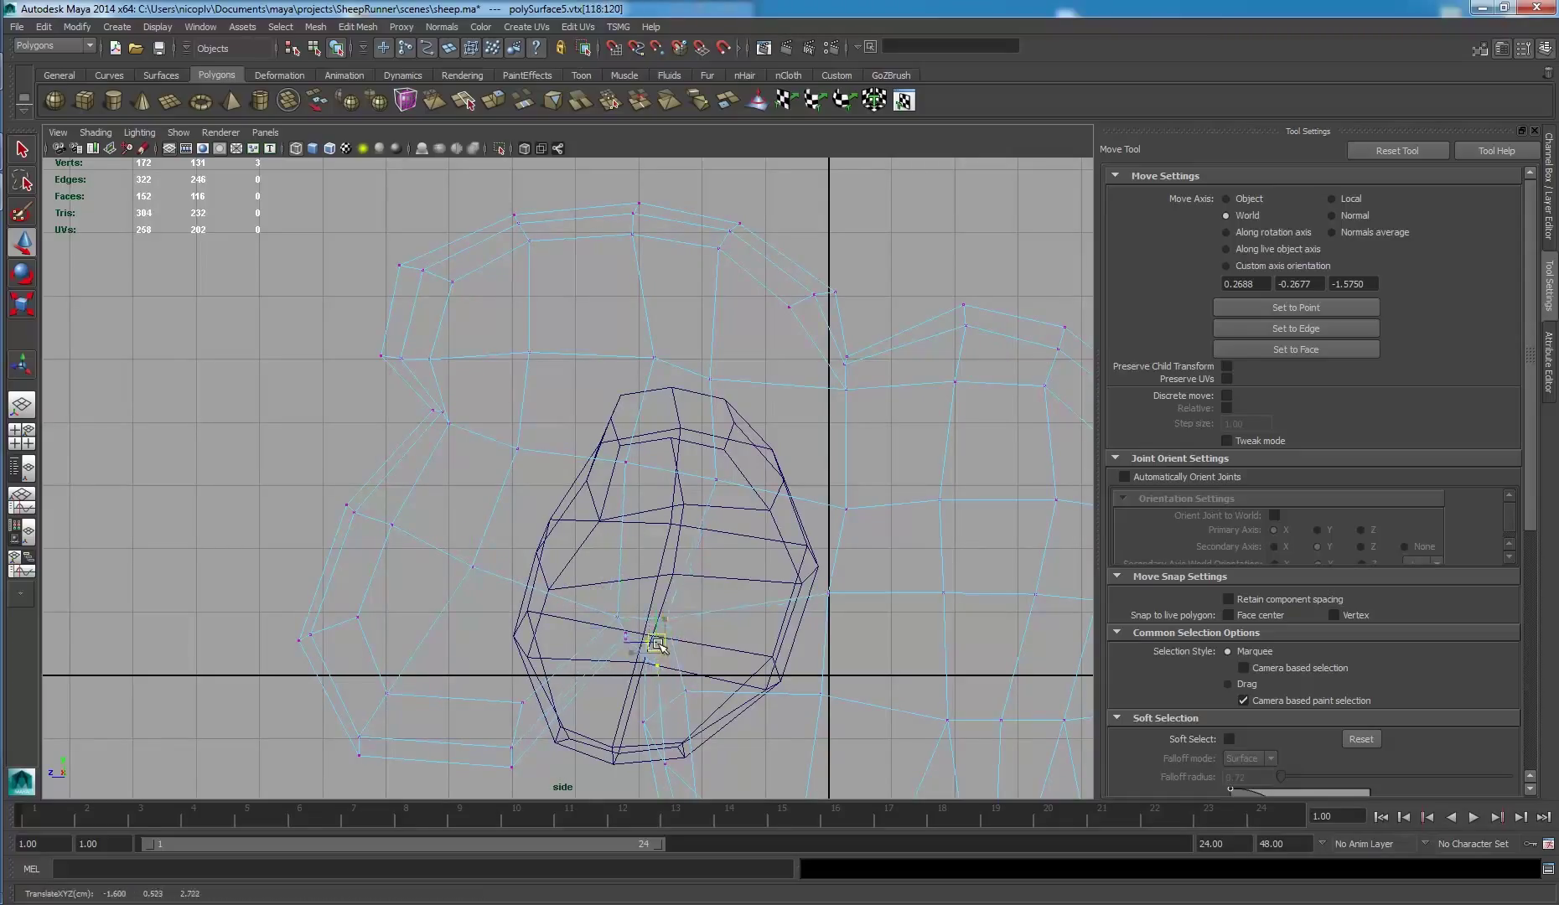
click(706, 481)
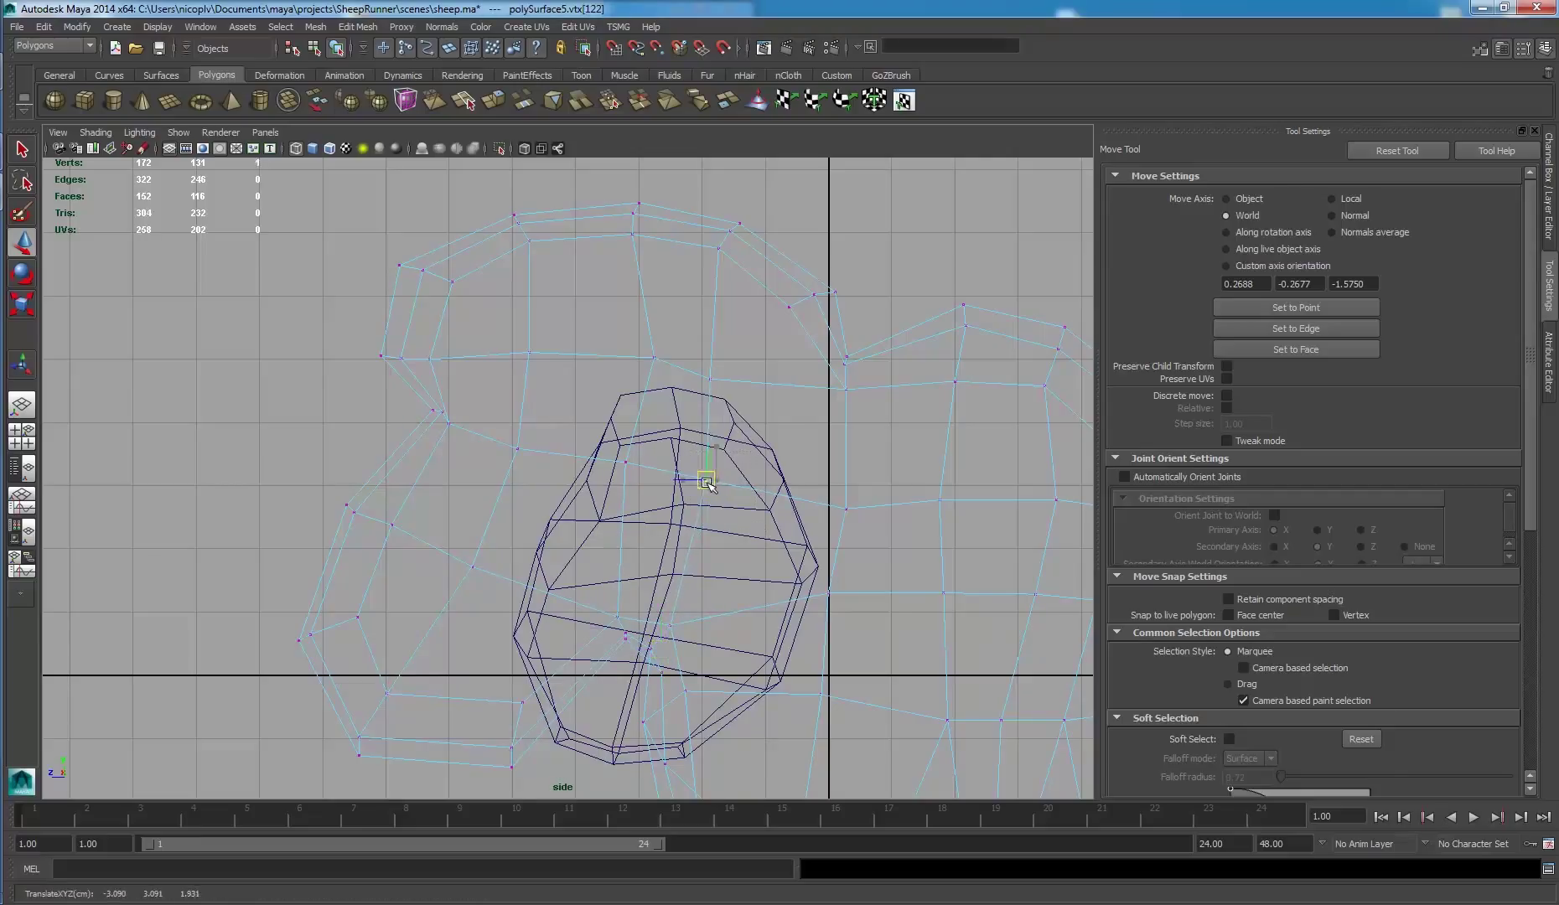
click(606, 436)
click(630, 362)
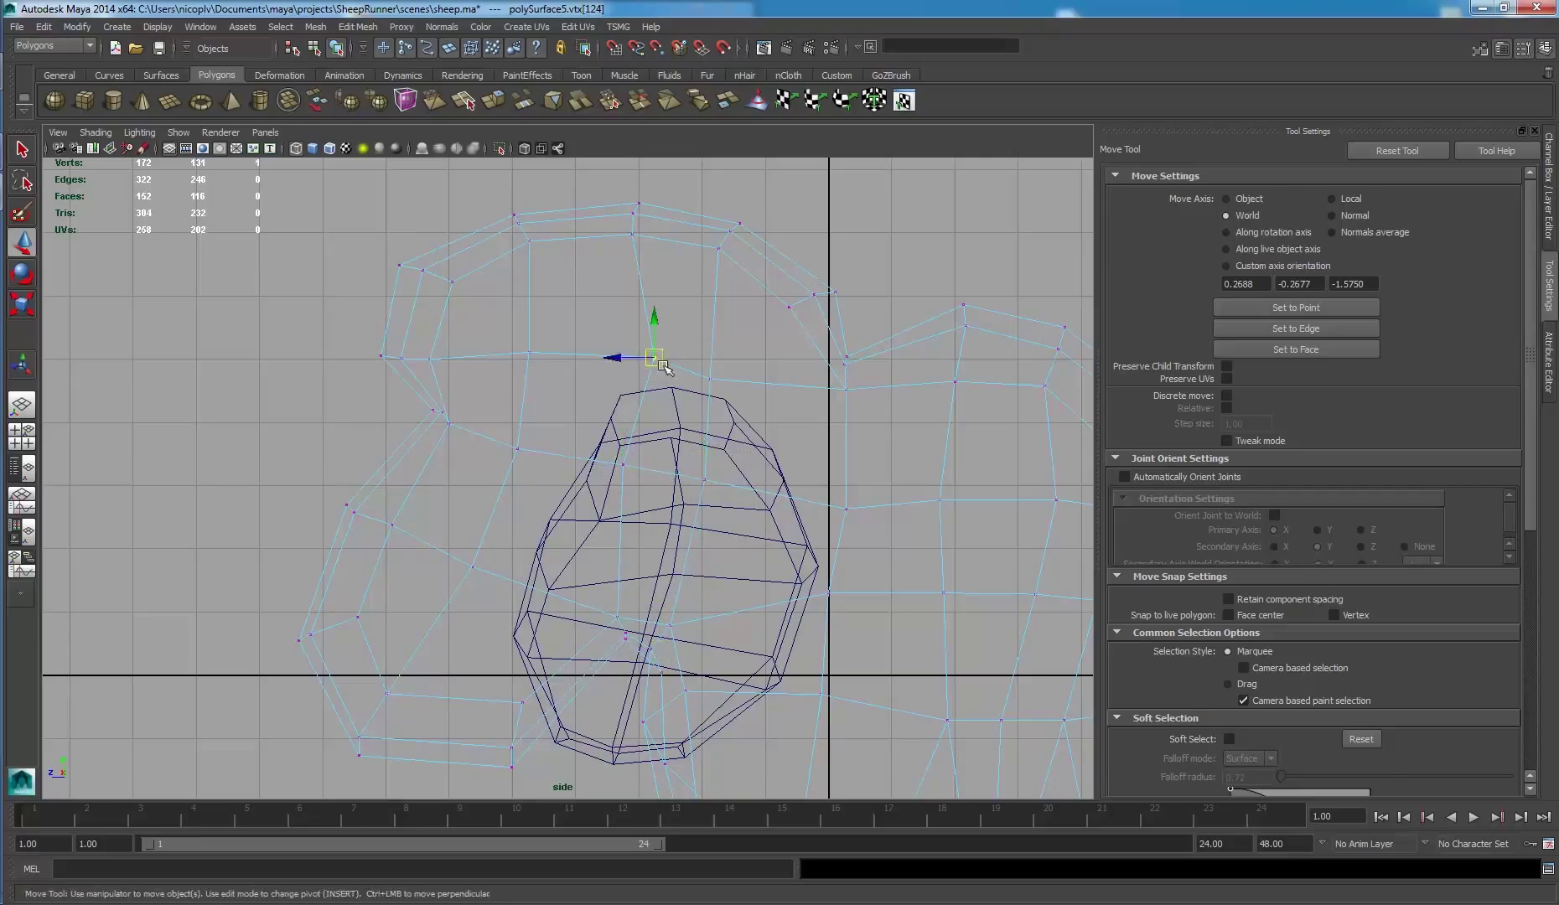
click(707, 368)
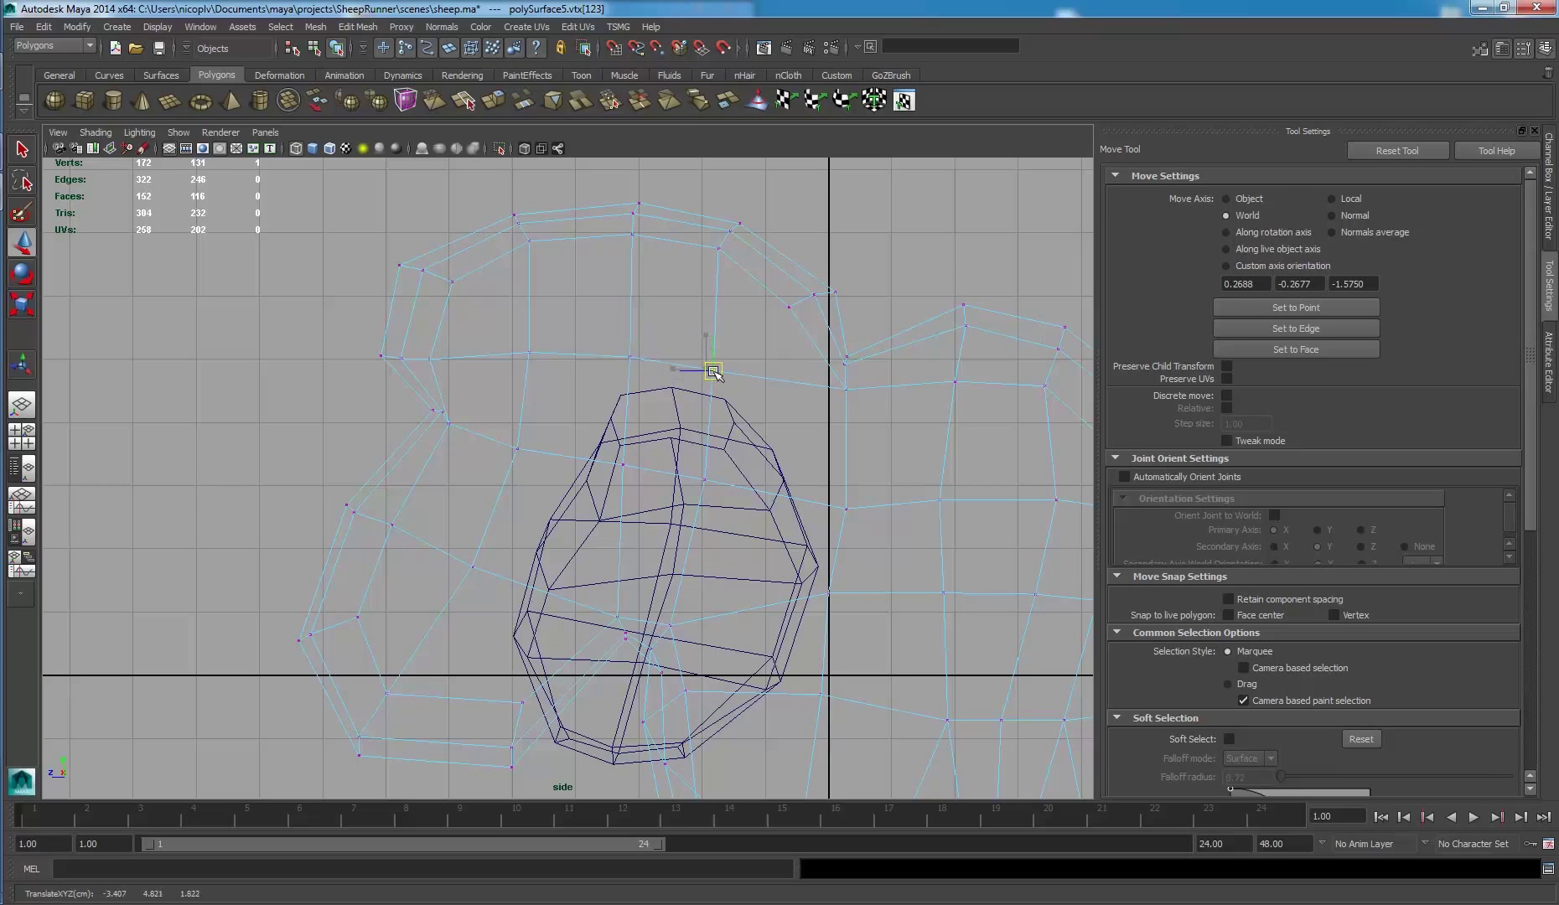
key(space)
key(space)
- From a low perspective angle, adjust the corner vertices along the leg's top edge
mouse_move(686, 320)
alt+mouse_down()
mouse_move(843, 343)
mouse_move(863, 373)
mouse_move(830, 331)
mouse_move(550, 345)
mouse_move(595, 324)
mouse_move(746, 359)
alt+mouse_up()
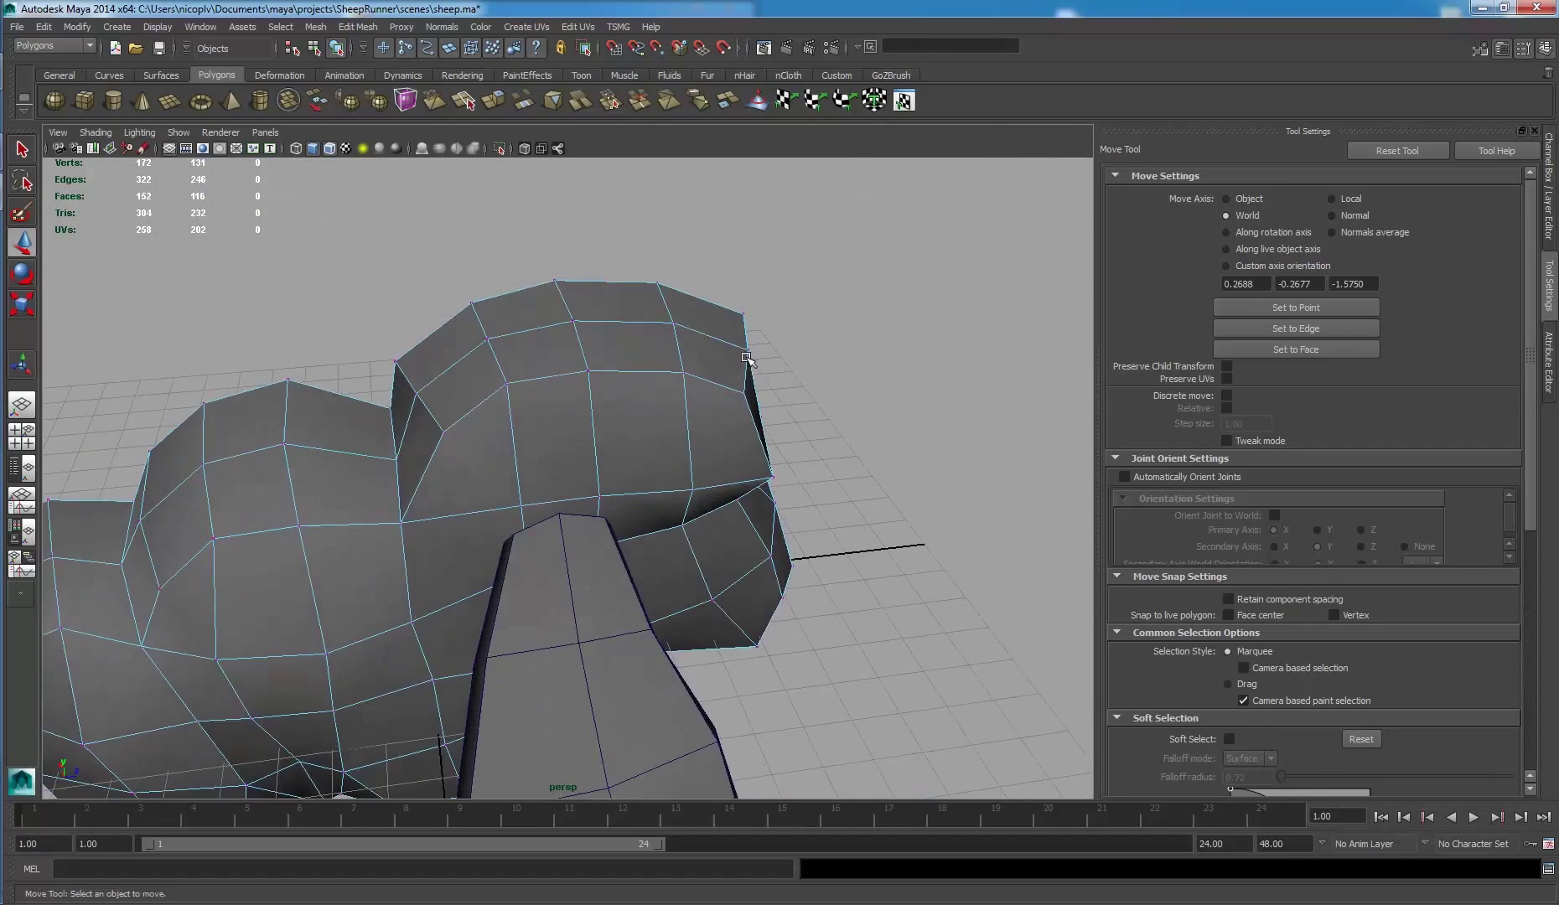
mouse_move(484, 326)
alt+mouse_down()
mouse_move(714, 342)
mouse_move(584, 349)
alt+mouse_up()
click(624, 381)
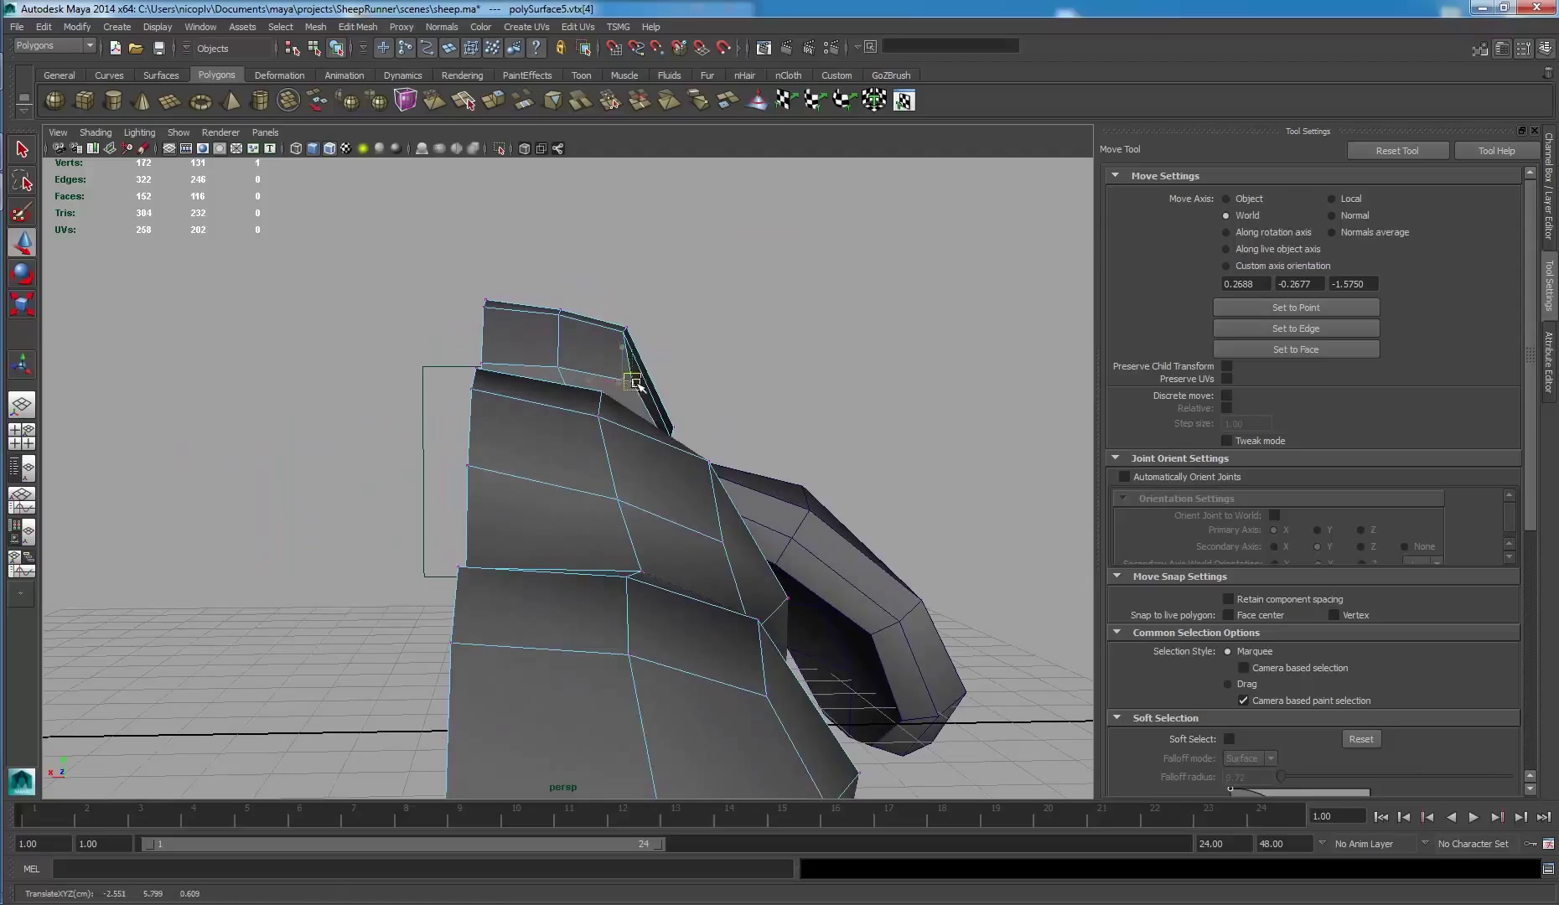
click(635, 335)
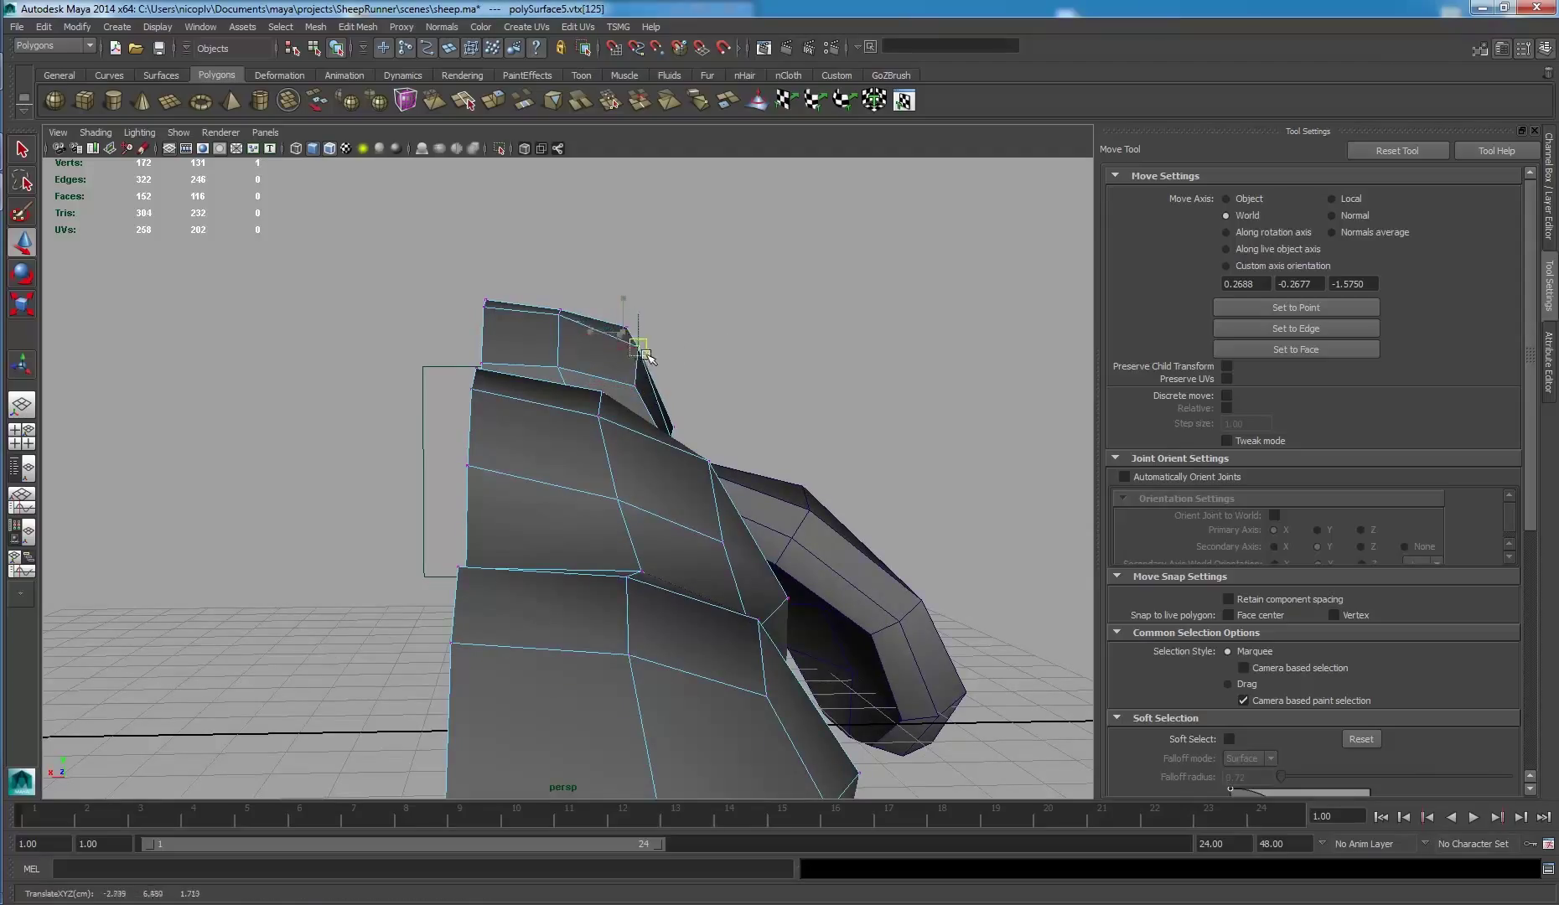
click(653, 344)
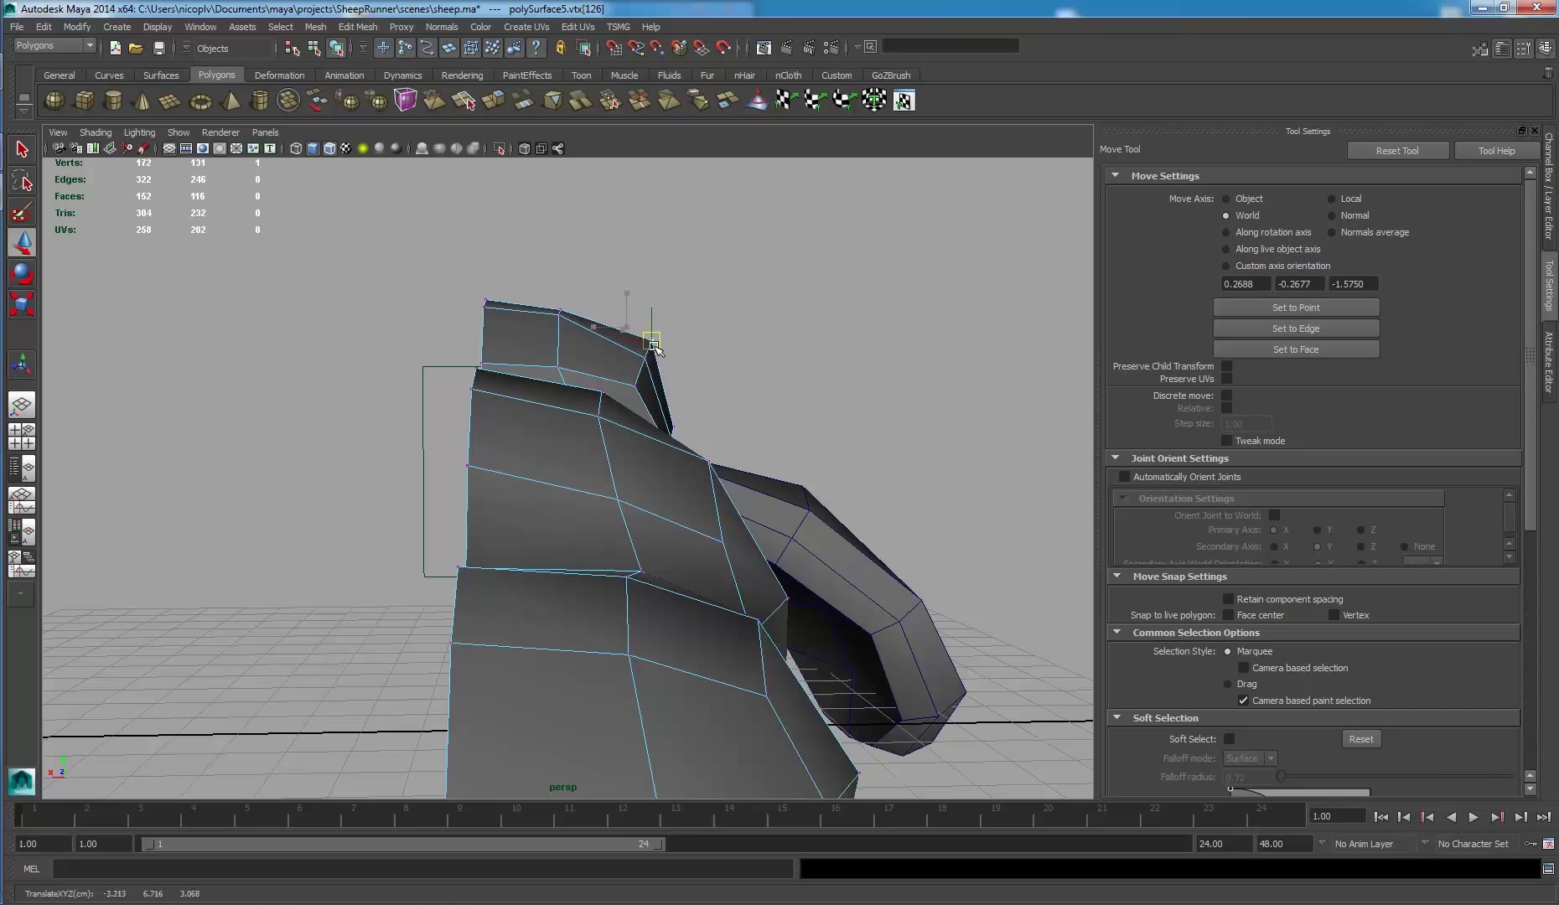
mouse_move(671, 348)
alt+mouse_down()
mouse_move(644, 358)
mouse_move(644, 321)
mouse_move(661, 329)
mouse_move(453, 314)
mouse_move(342, 338)
mouse_move(359, 317)
mouse_move(450, 317)
mouse_move(391, 308)
alt+mouse_up()
click(592, 358)
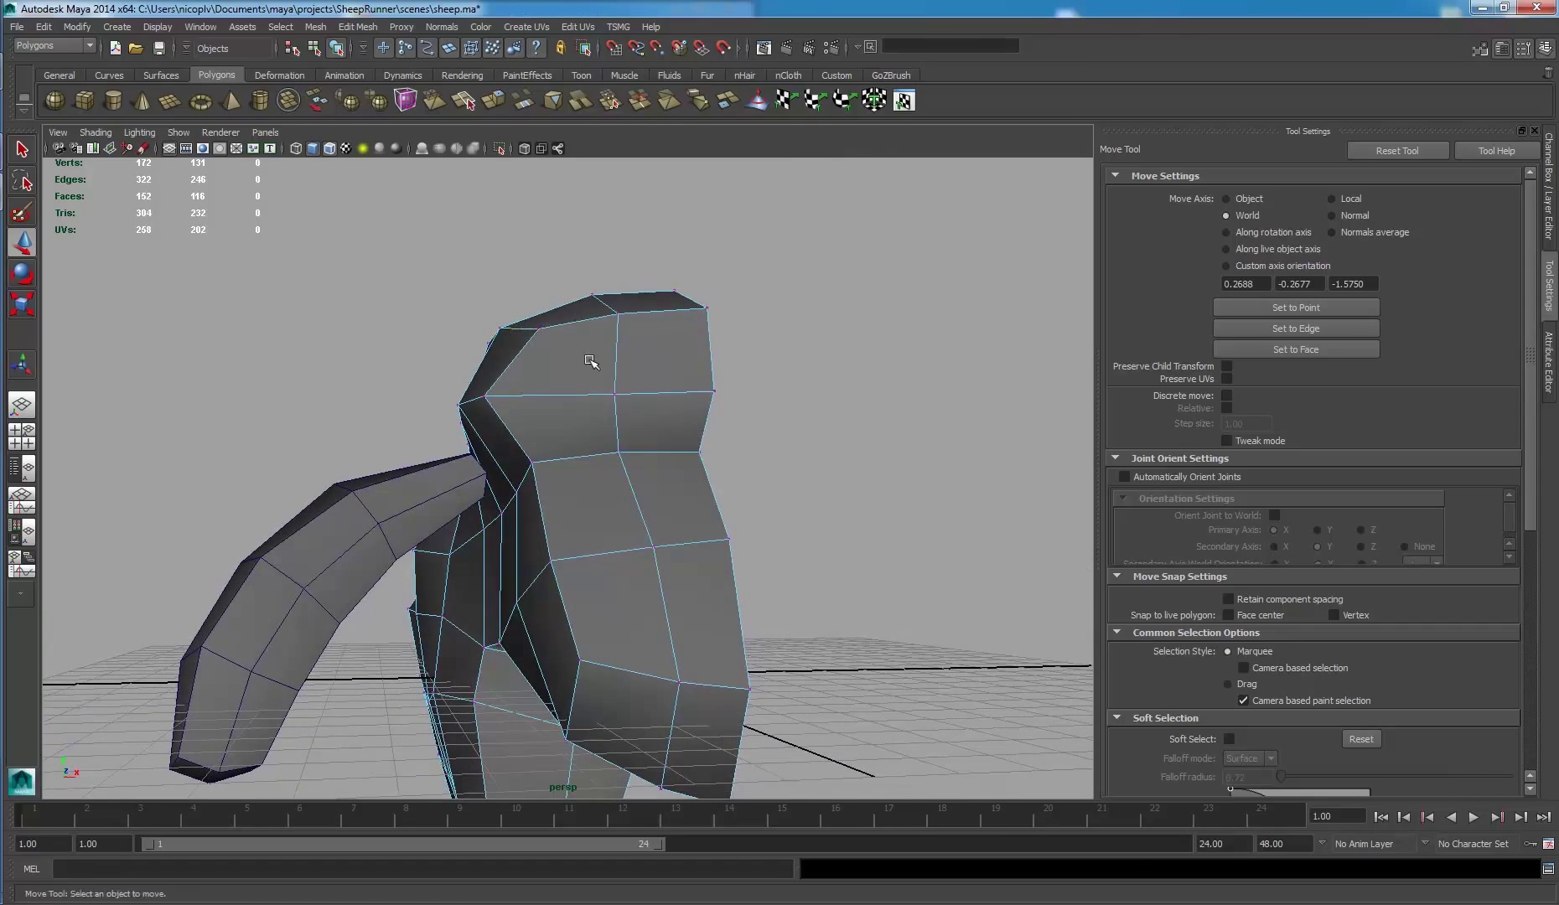
mouse_move(592, 358)
alt+mouse_down()
mouse_move(797, 404)
mouse_move(655, 401)
mouse_move(487, 365)
mouse_move(421, 393)
mouse_move(442, 376)
mouse_move(548, 433)
alt+mouse_up()
right_drag(548, 432, 591, 407)
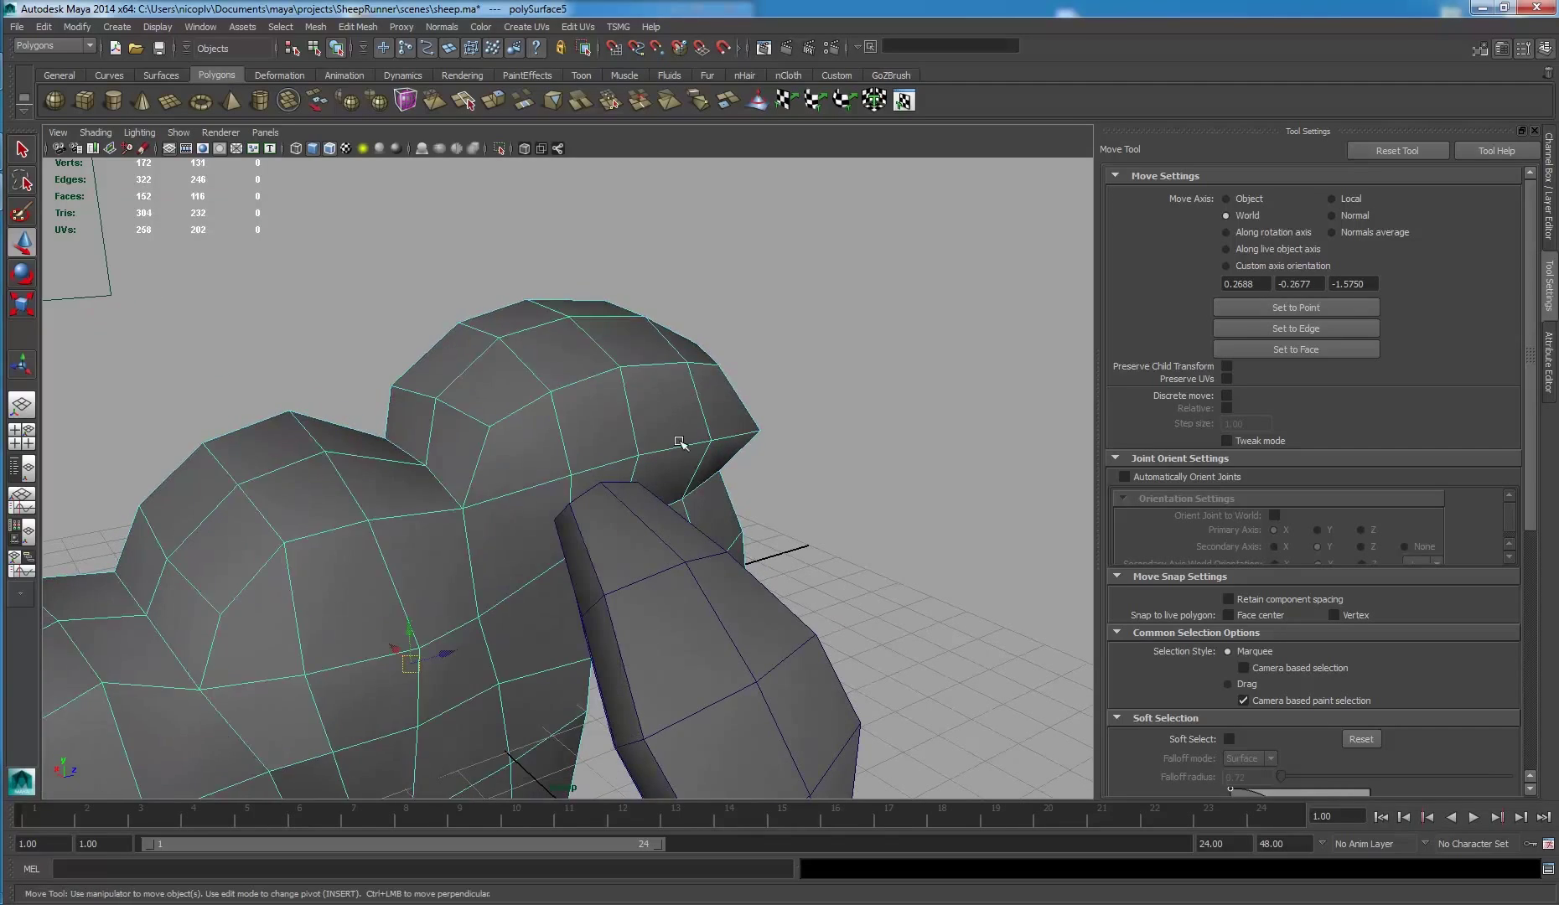
mouse_move(591, 408)
alt+mouse_down()
mouse_move(539, 481)
mouse_move(578, 473)
mouse_move(584, 512)
mouse_move(681, 516)
mouse_move(541, 522)
mouse_move(417, 498)
mouse_move(508, 428)
mouse_move(477, 379)
mouse_move(565, 351)
mouse_move(646, 492)
mouse_move(556, 487)
mouse_move(613, 515)
mouse_move(592, 522)
mouse_move(606, 474)
alt+mouse_up()
- Select the body faces beside the leg top and inspect them
click(557, 487)
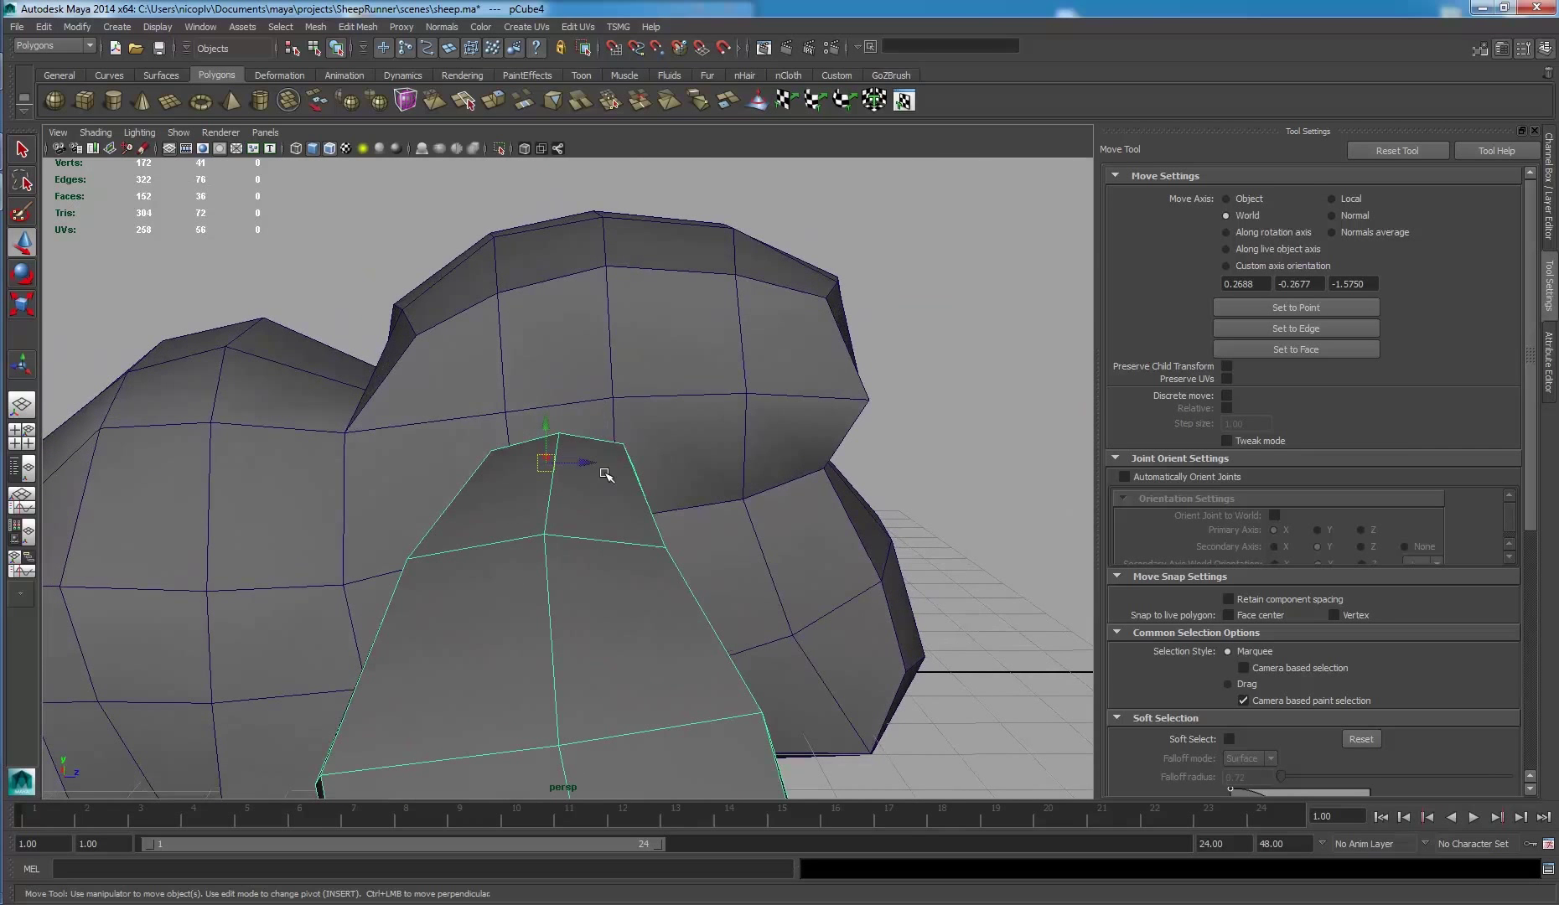
right_drag(586, 420, 586, 452)
click(561, 419)
shift+click(687, 445)
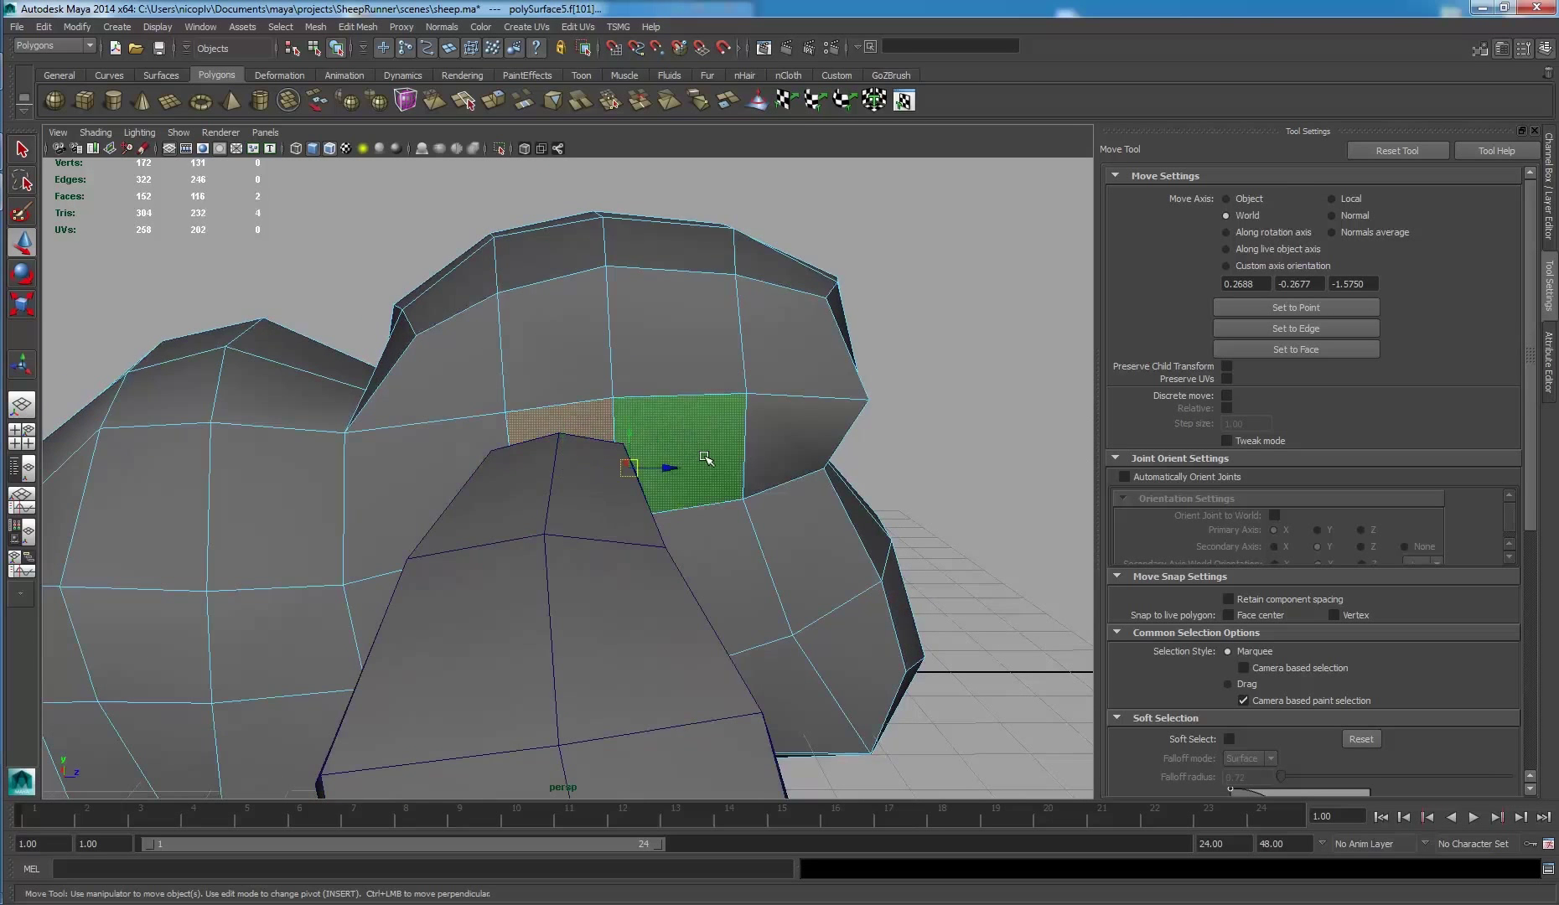
alt+drag(728, 409, 675, 394)
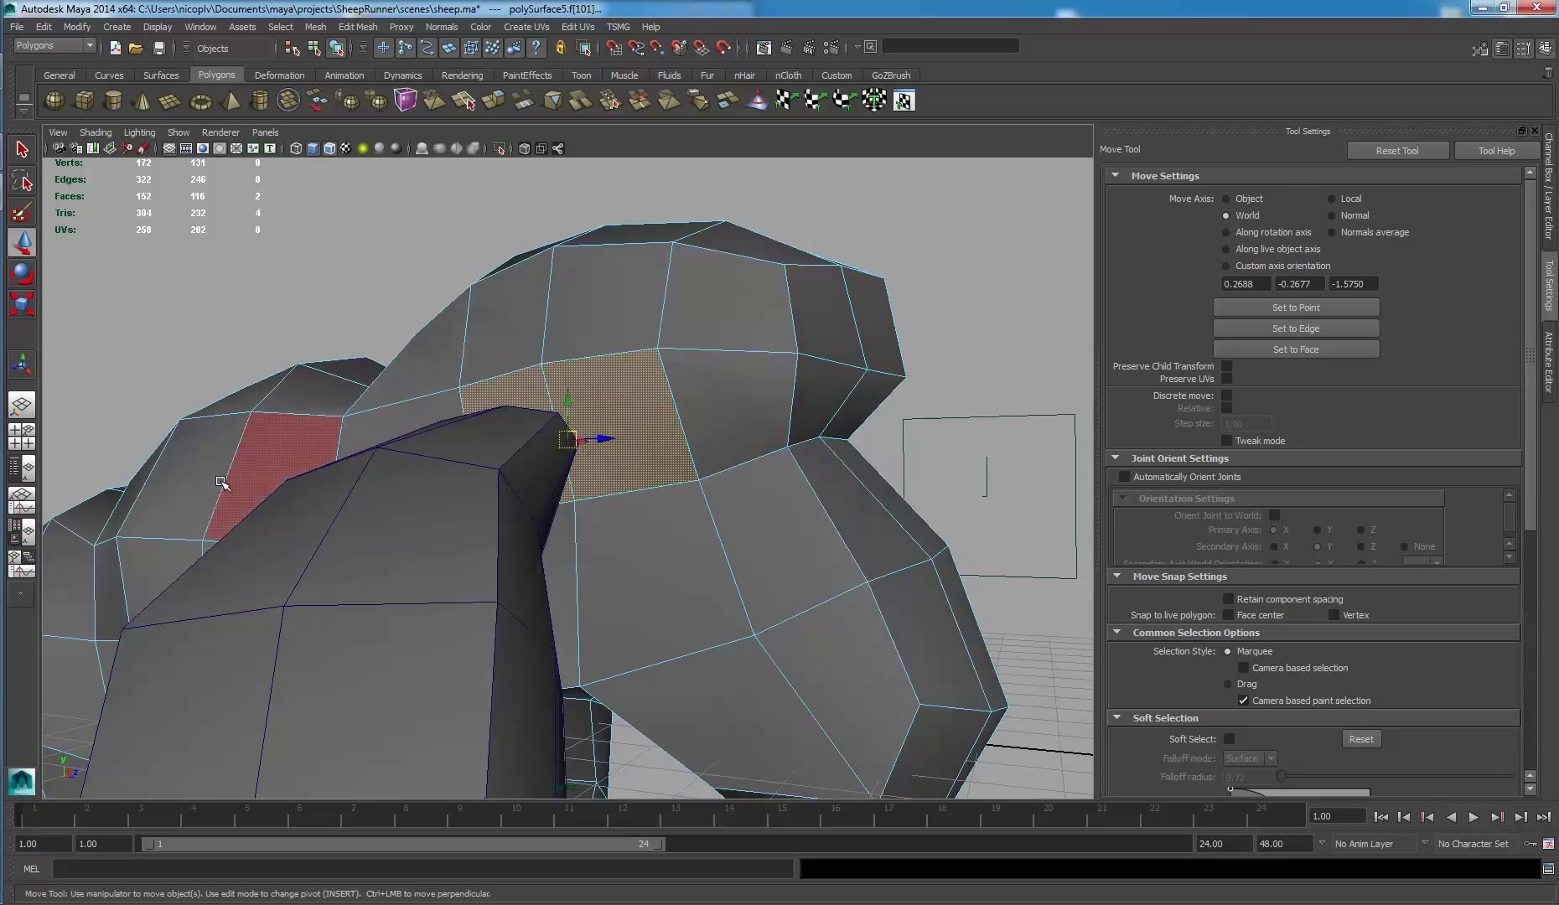
alt+drag(198, 487, 599, 547)
right_drag(575, 452, 536, 436)
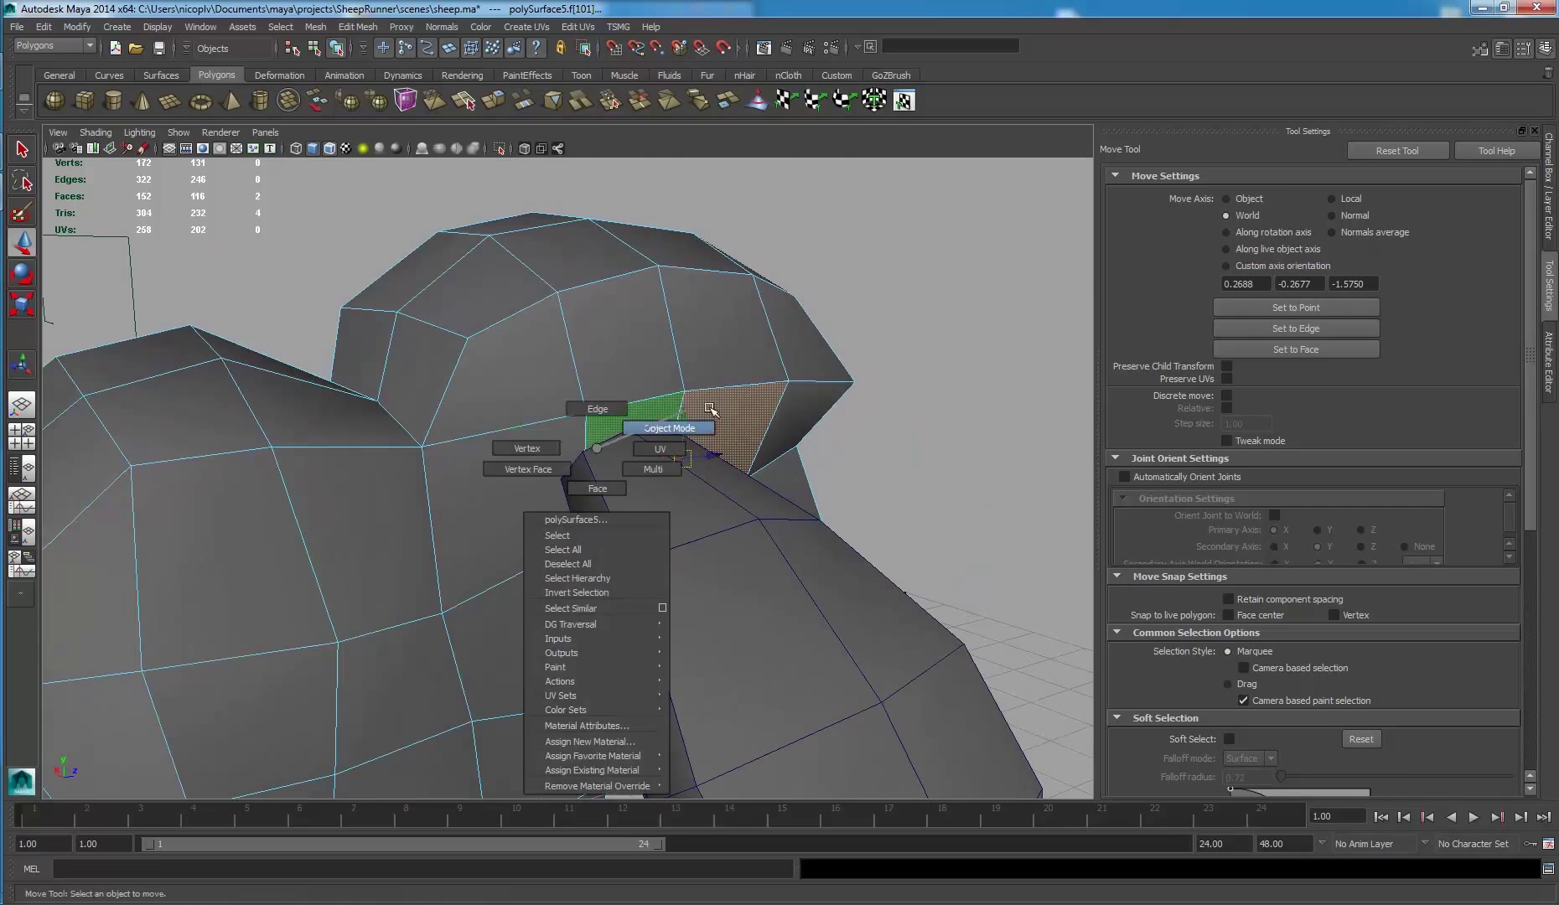
alt+drag(721, 407, 668, 409)
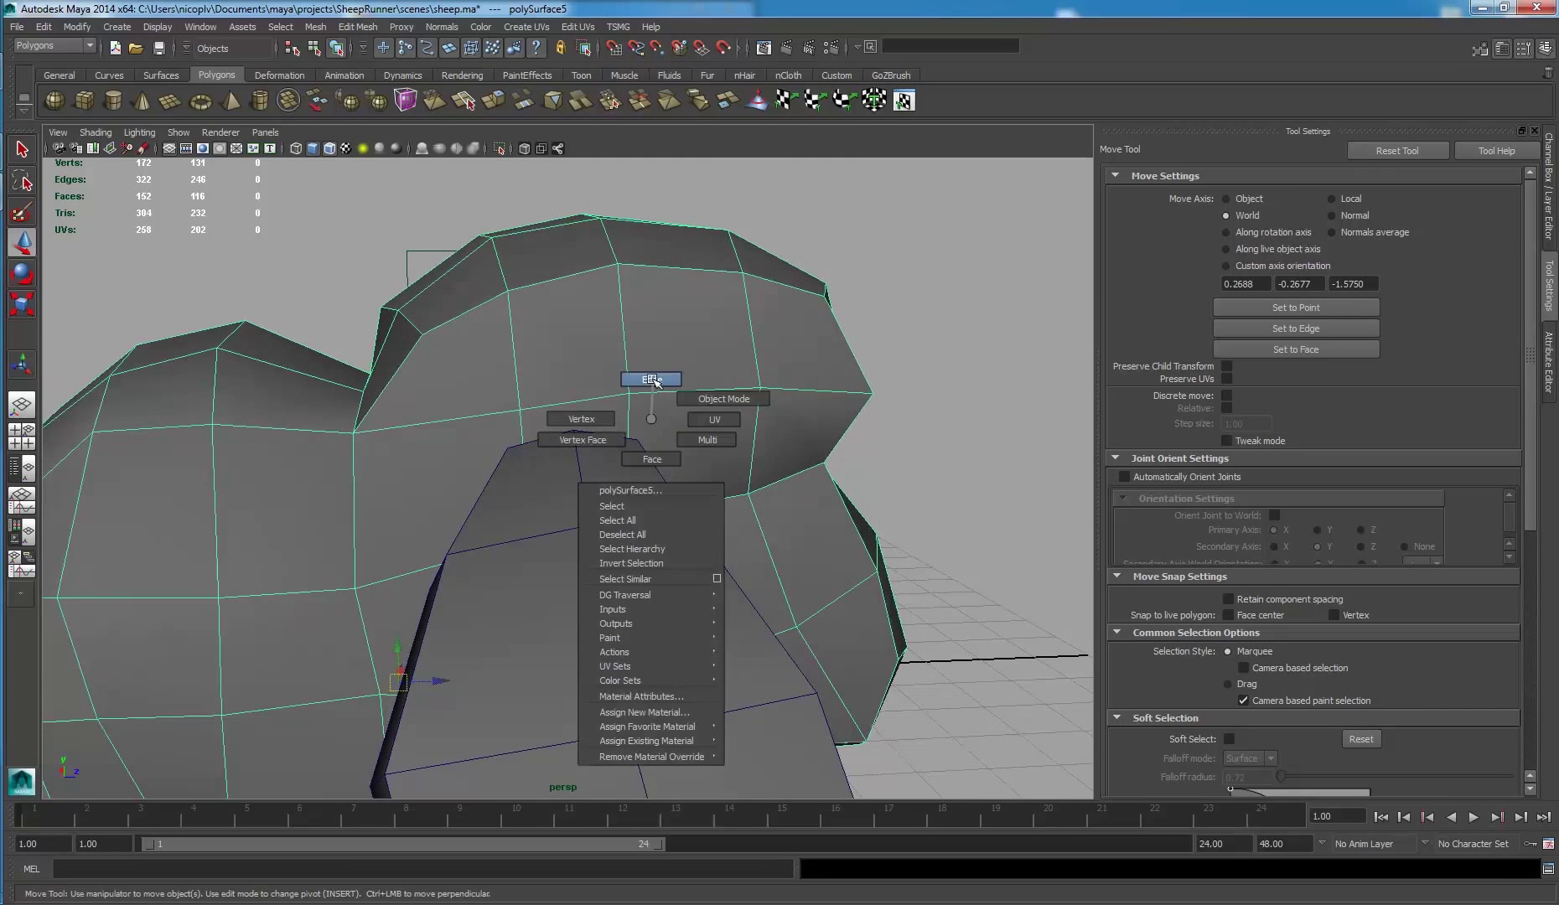
- Move the body edges above the leg, shifting one to the right
right_drag(653, 421, 637, 369)
click(522, 417)
mouse_move(522, 418)
alt+mouse_down()
mouse_move(511, 402)
mouse_move(514, 442)
mouse_move(541, 417)
mouse_move(508, 477)
mouse_move(468, 484)
alt+mouse_up()
click(513, 440)
click(541, 416)
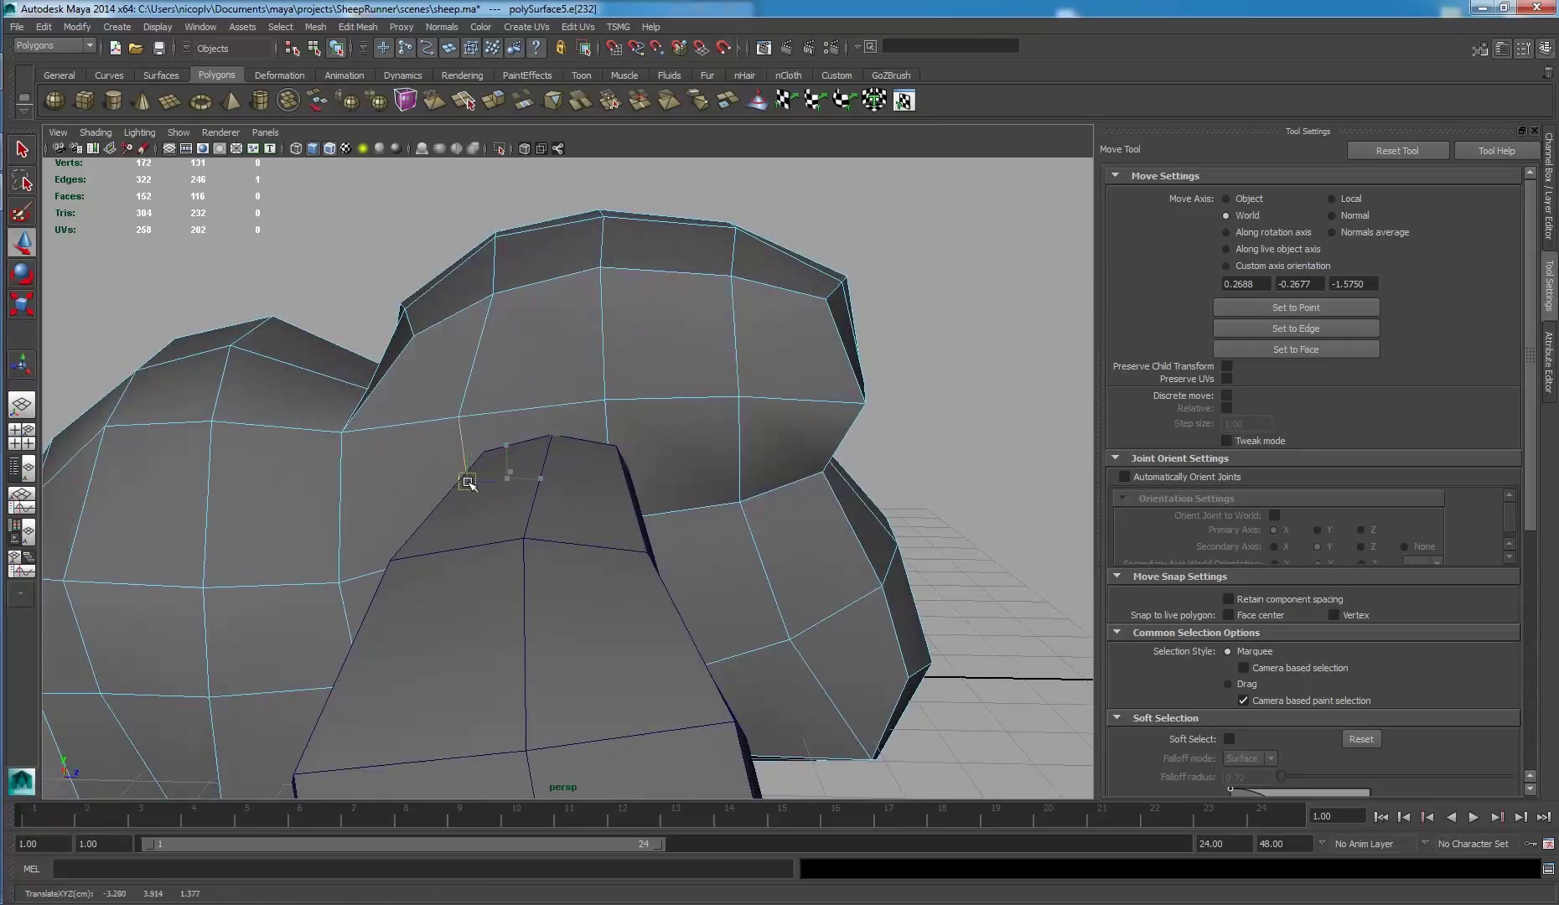
click(743, 444)
drag(742, 456, 757, 458)
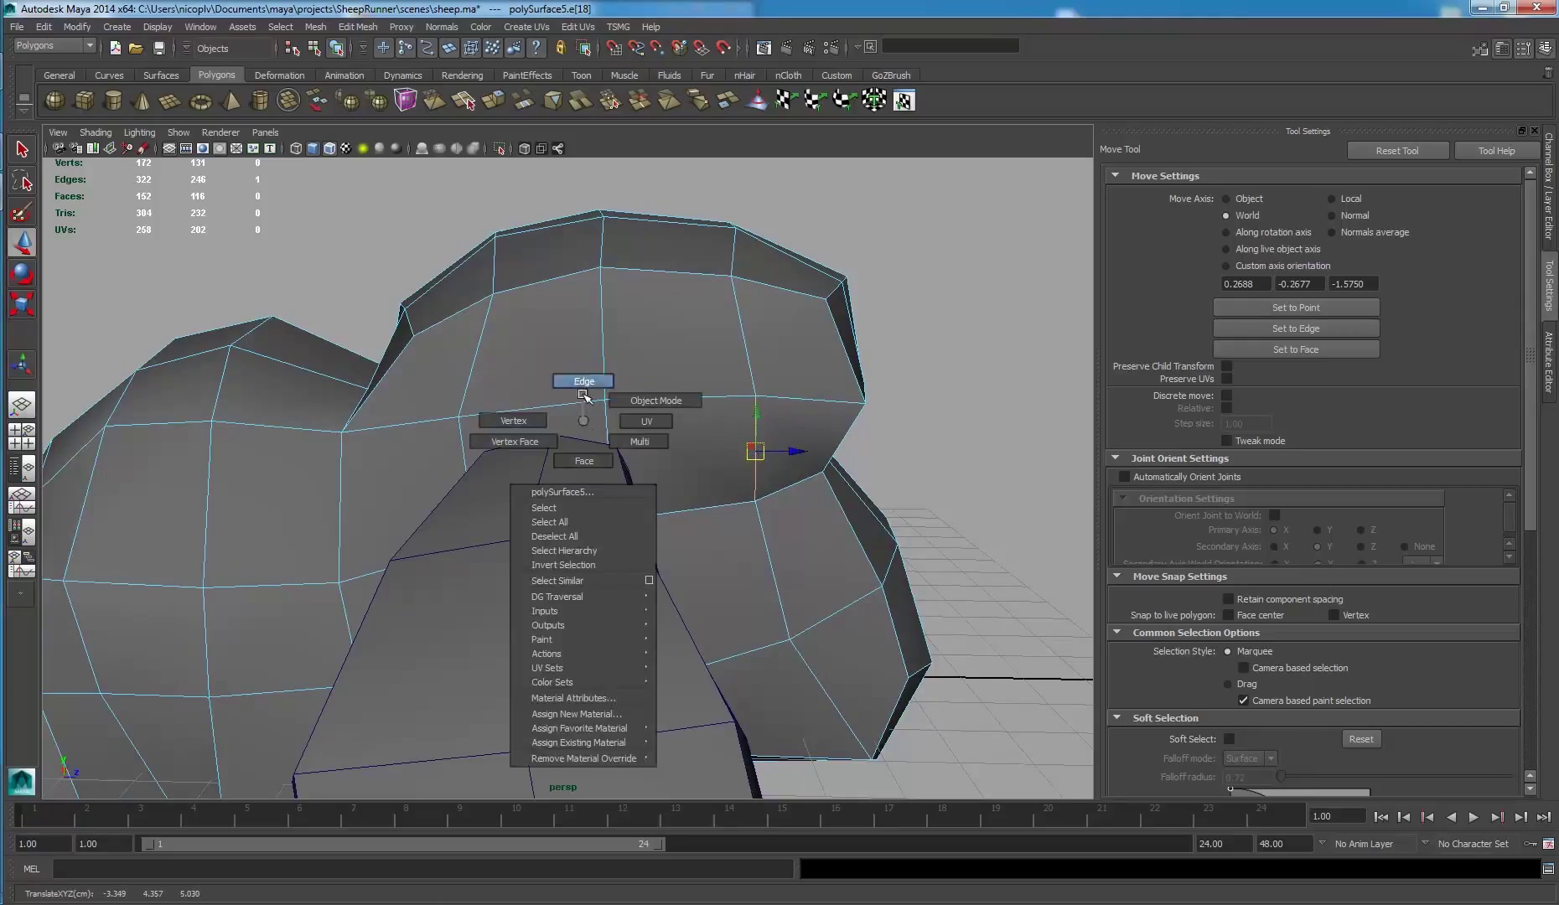
- Pull the body vertices above the leg upward to wrap the leg top
mouse_move(584, 422)
right_down()
mouse_move(584, 382)
mouse_move(511, 392)
right_up()
click(605, 397)
alt+drag(605, 398, 616, 354)
mouse_move(551, 411)
alt+mouse_down()
mouse_move(665, 472)
mouse_move(692, 528)
mouse_move(595, 466)
mouse_move(481, 495)
mouse_move(495, 481)
mouse_move(348, 488)
mouse_move(602, 515)
mouse_move(591, 477)
mouse_move(556, 487)
mouse_move(575, 522)
mouse_move(696, 442)
mouse_move(707, 463)
mouse_move(629, 452)
mouse_move(421, 362)
mouse_move(568, 442)
mouse_move(544, 416)
mouse_move(588, 359)
mouse_move(526, 390)
mouse_move(616, 488)
mouse_move(418, 390)
mouse_move(399, 411)
mouse_move(361, 412)
alt+mouse_up()
click(664, 481)
click(568, 487)
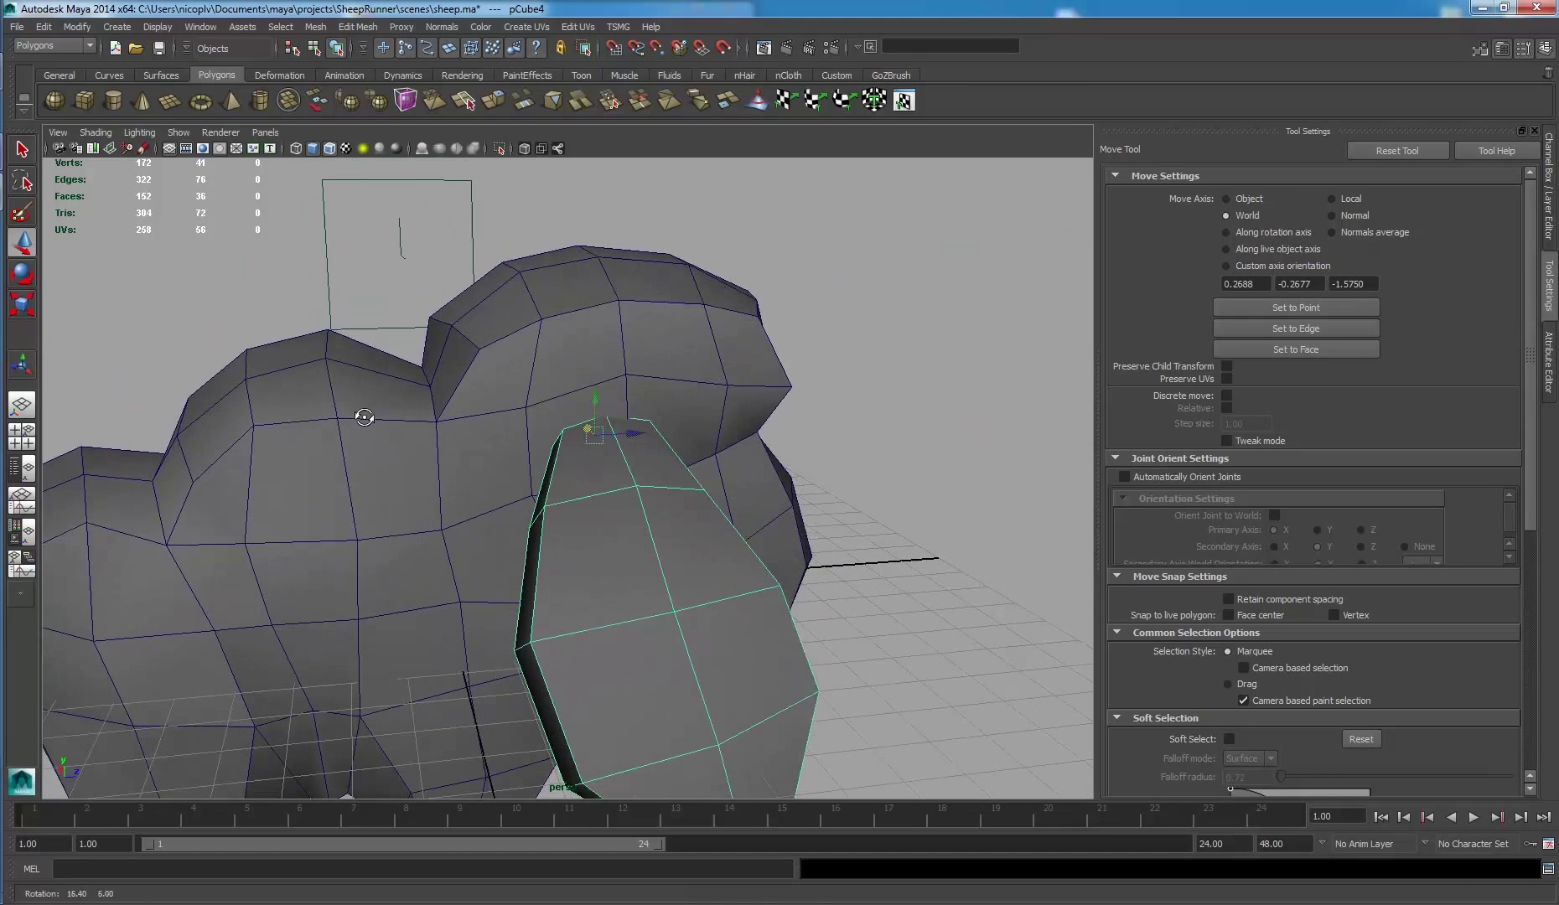
- Try inserting a horizontal edge loop across the body, then undo it
click(358, 26)
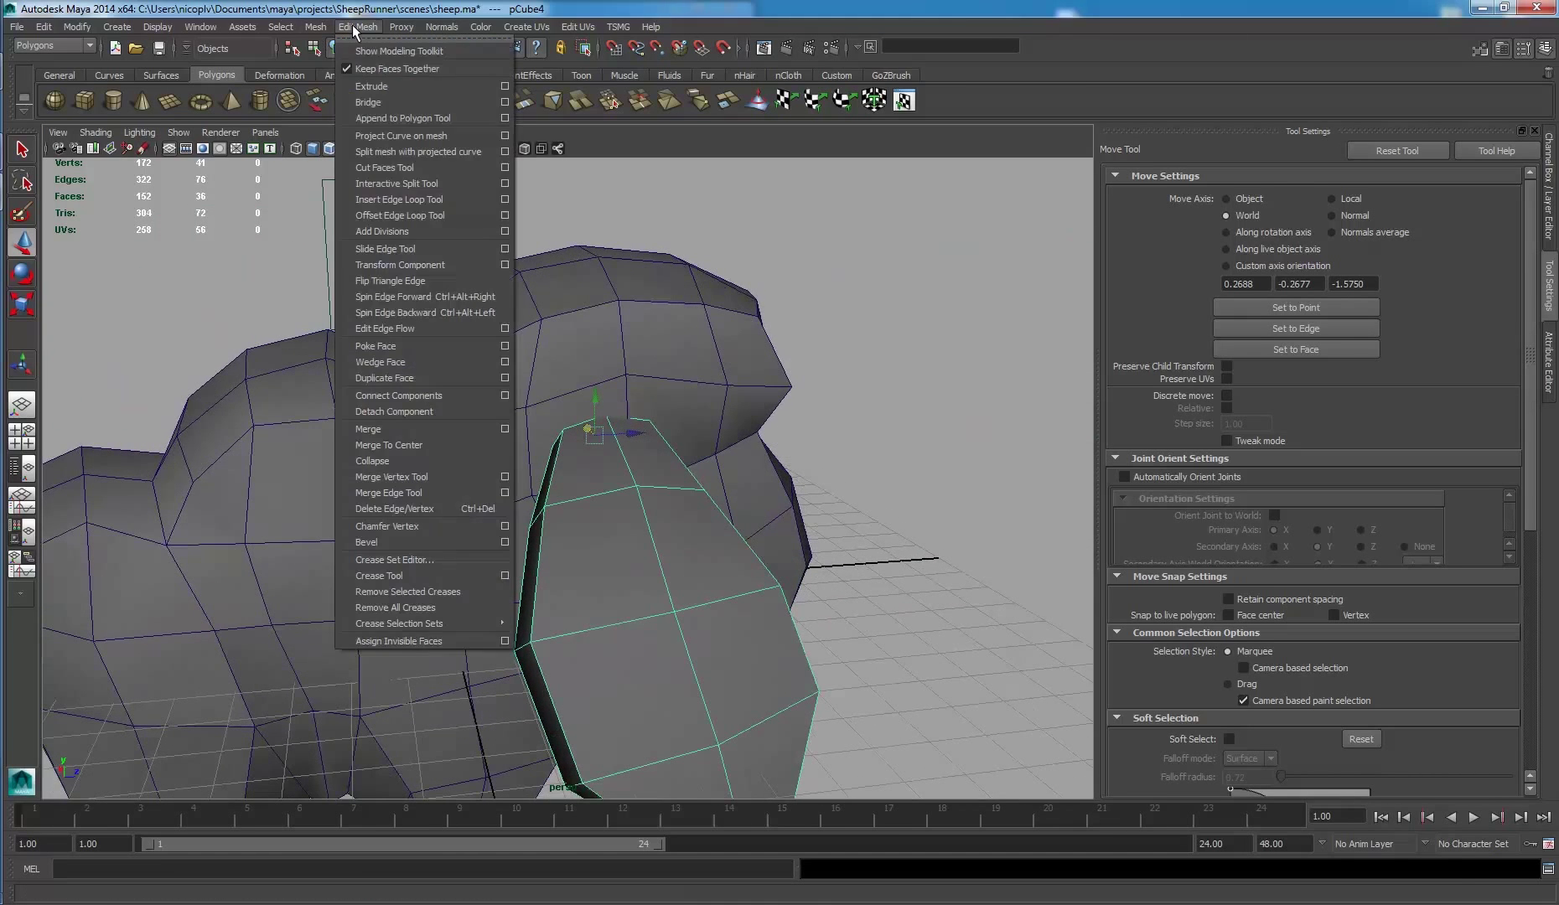
click(387, 202)
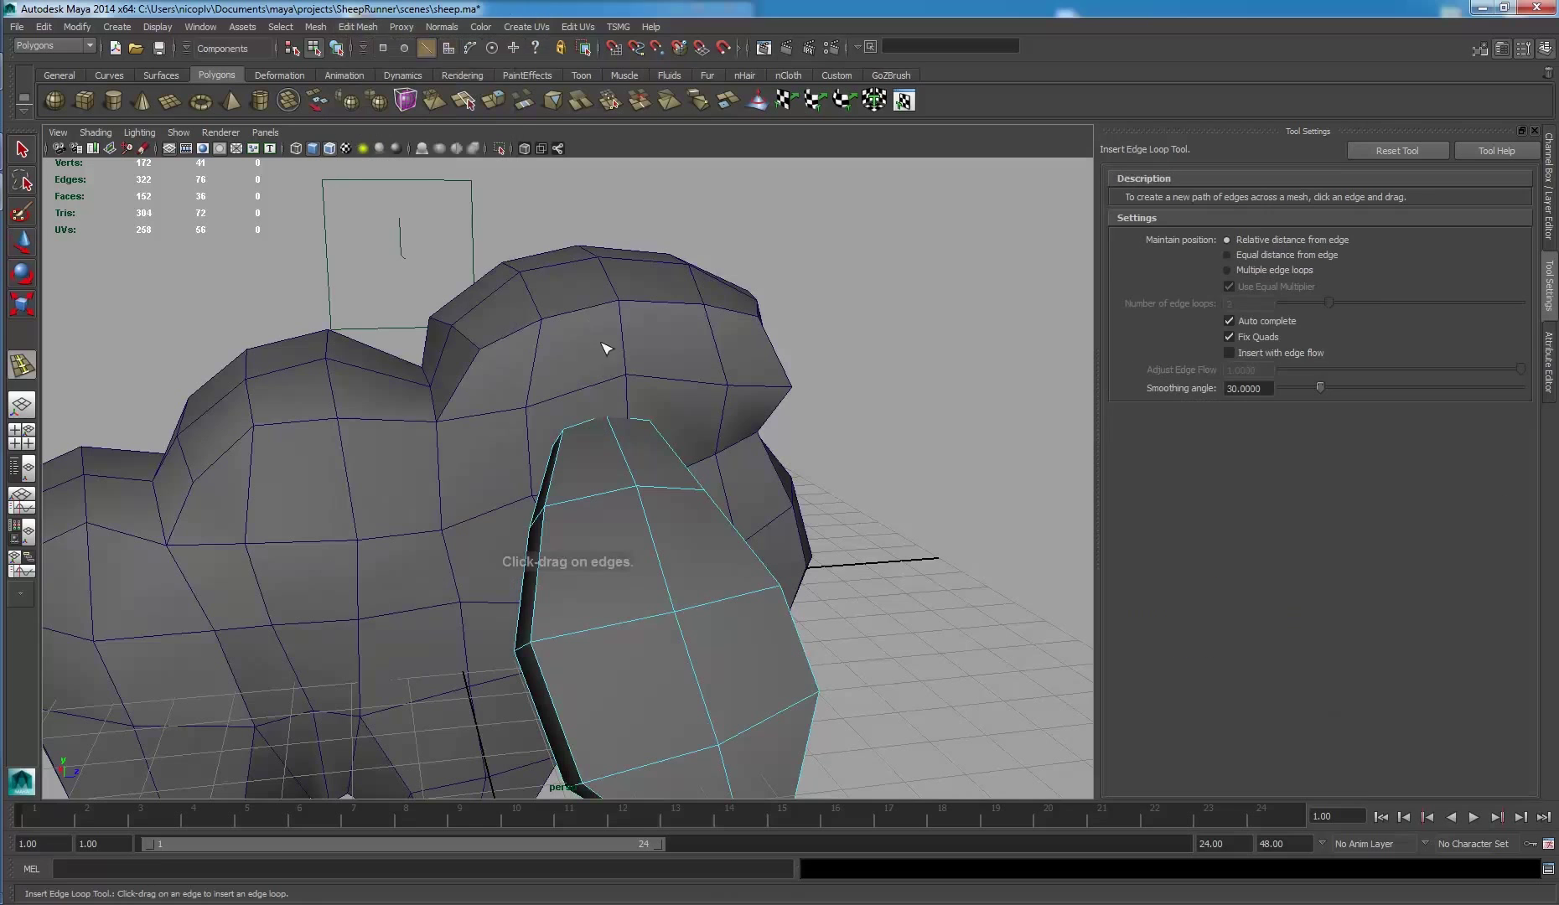
click(725, 421)
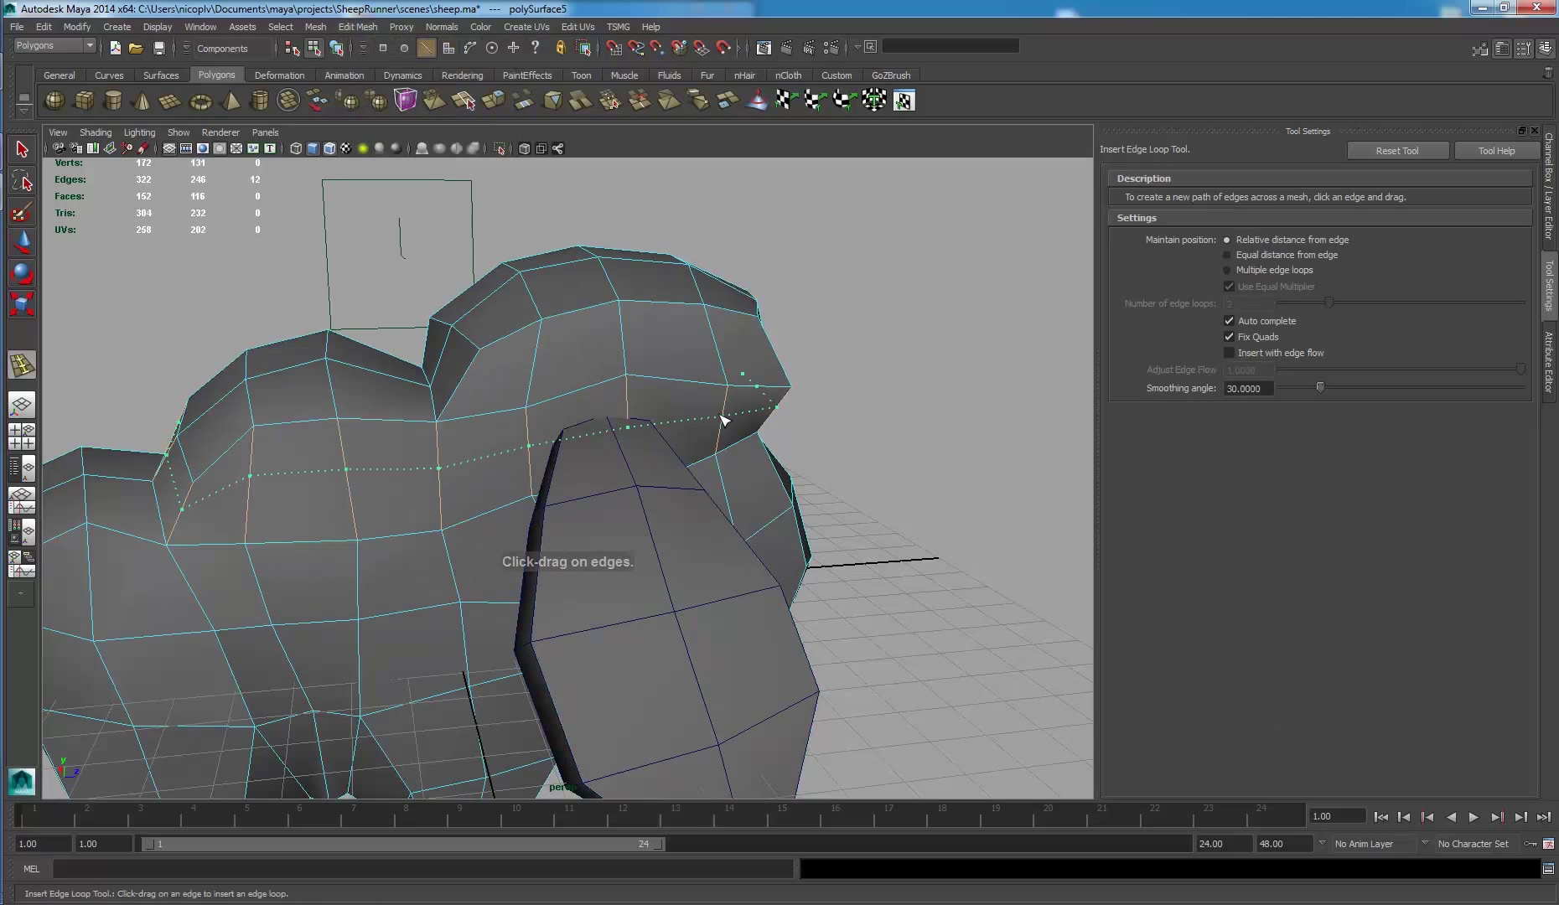
click(725, 421)
alt+drag(250, 341, 281, 308)
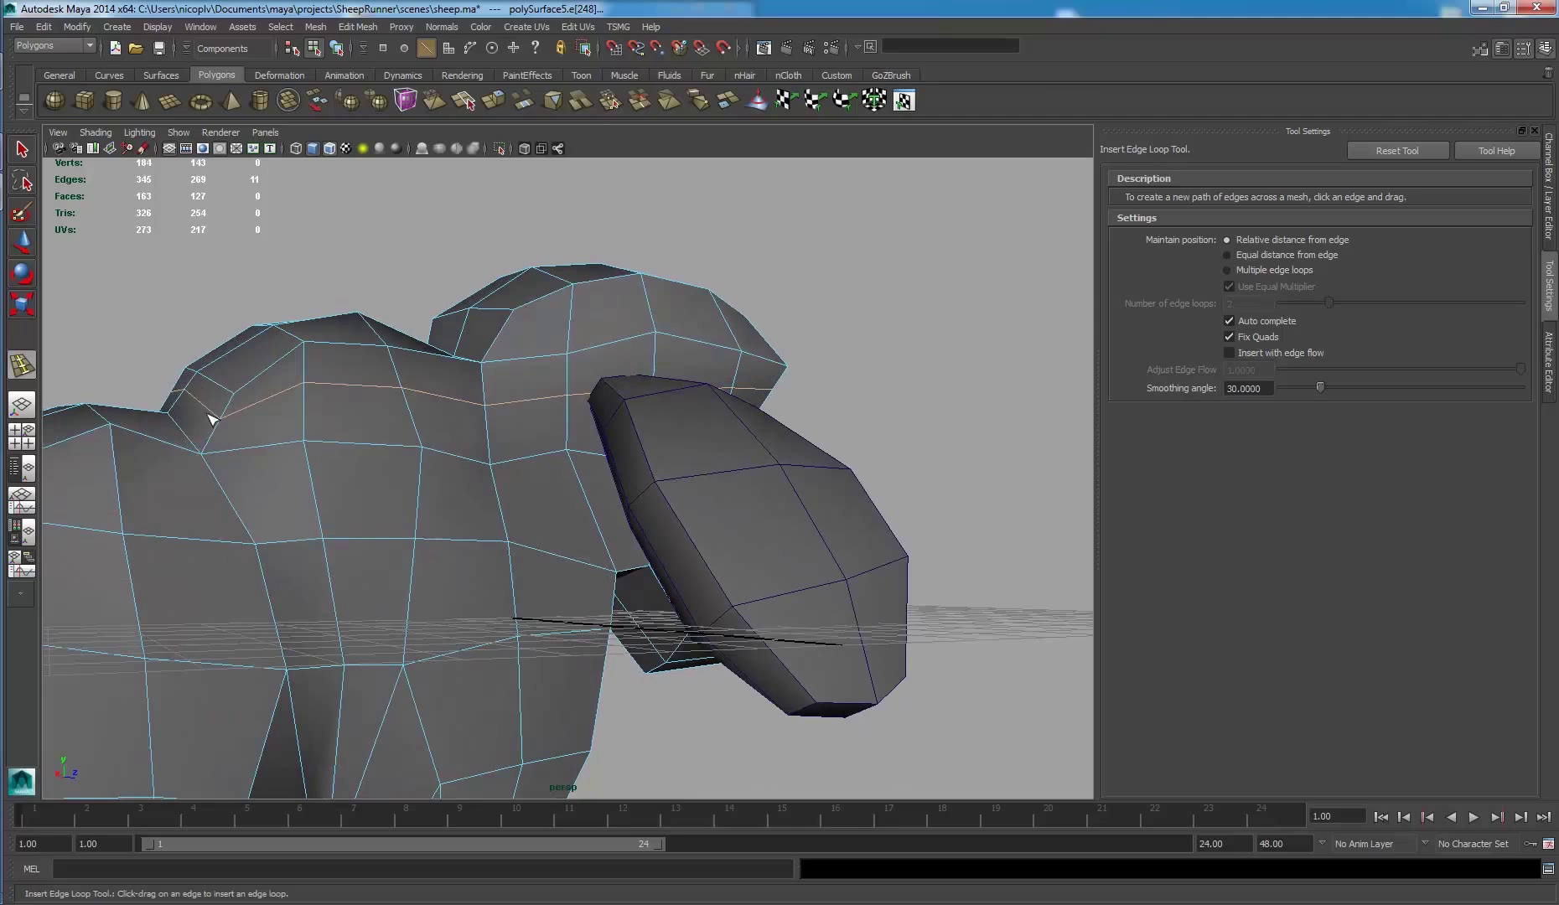
mouse_move(257, 382)
alt+mouse_down()
mouse_move(139, 373)
mouse_move(299, 384)
mouse_move(285, 362)
mouse_move(355, 408)
mouse_move(481, 393)
mouse_move(426, 417)
mouse_move(625, 407)
mouse_move(453, 379)
alt+mouse_up()
key(ctrl+z)
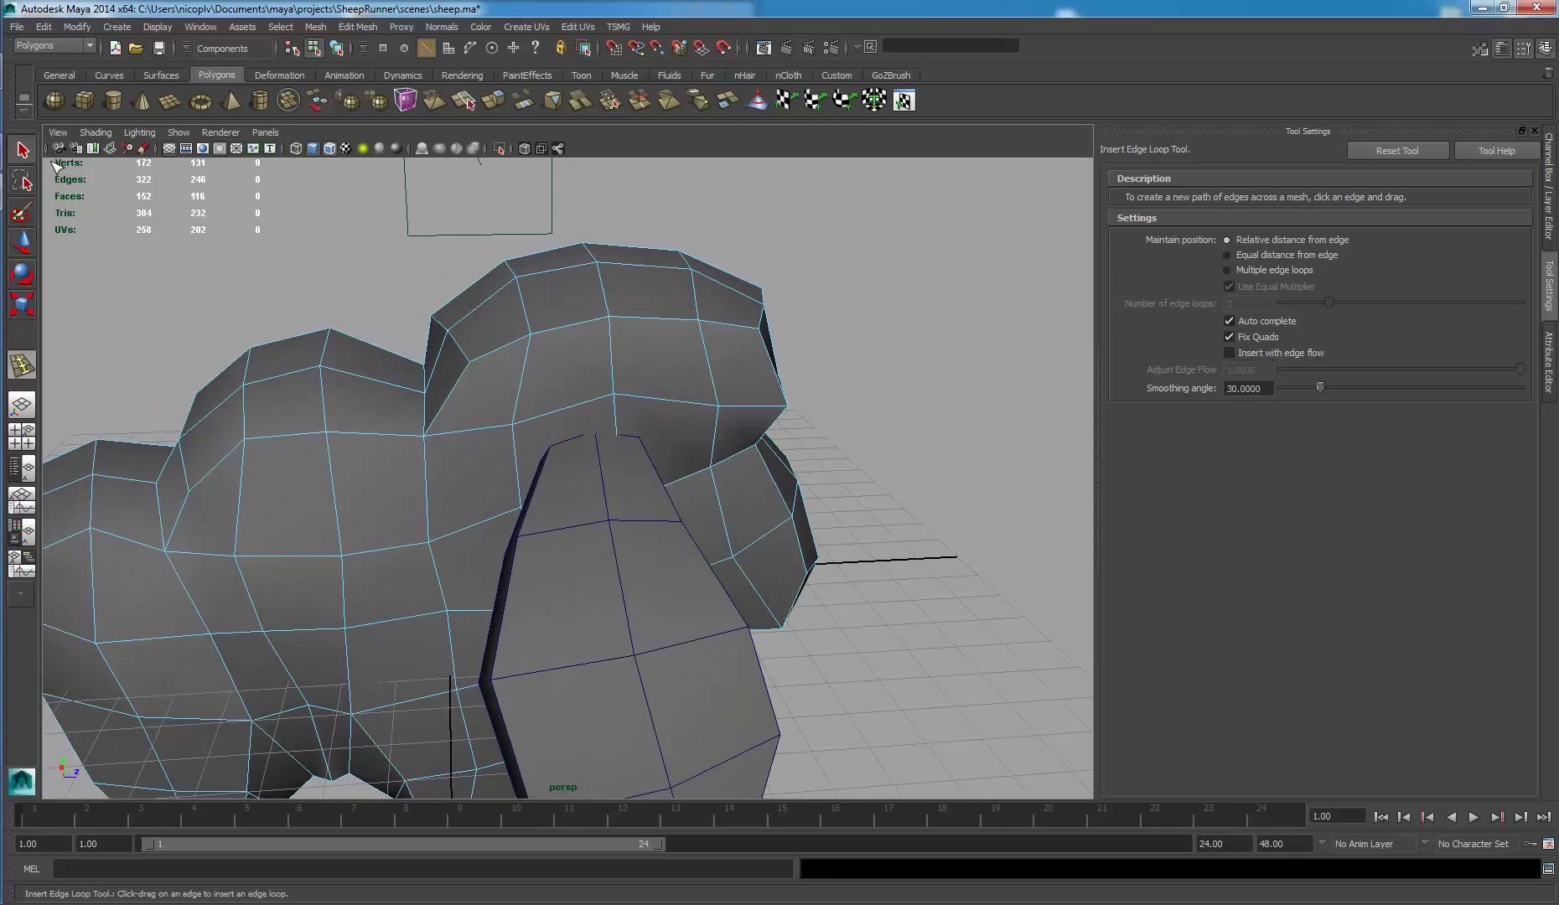
- Bevel the edge loop above the leg and check the result
click(23, 149)
double_click(542, 418)
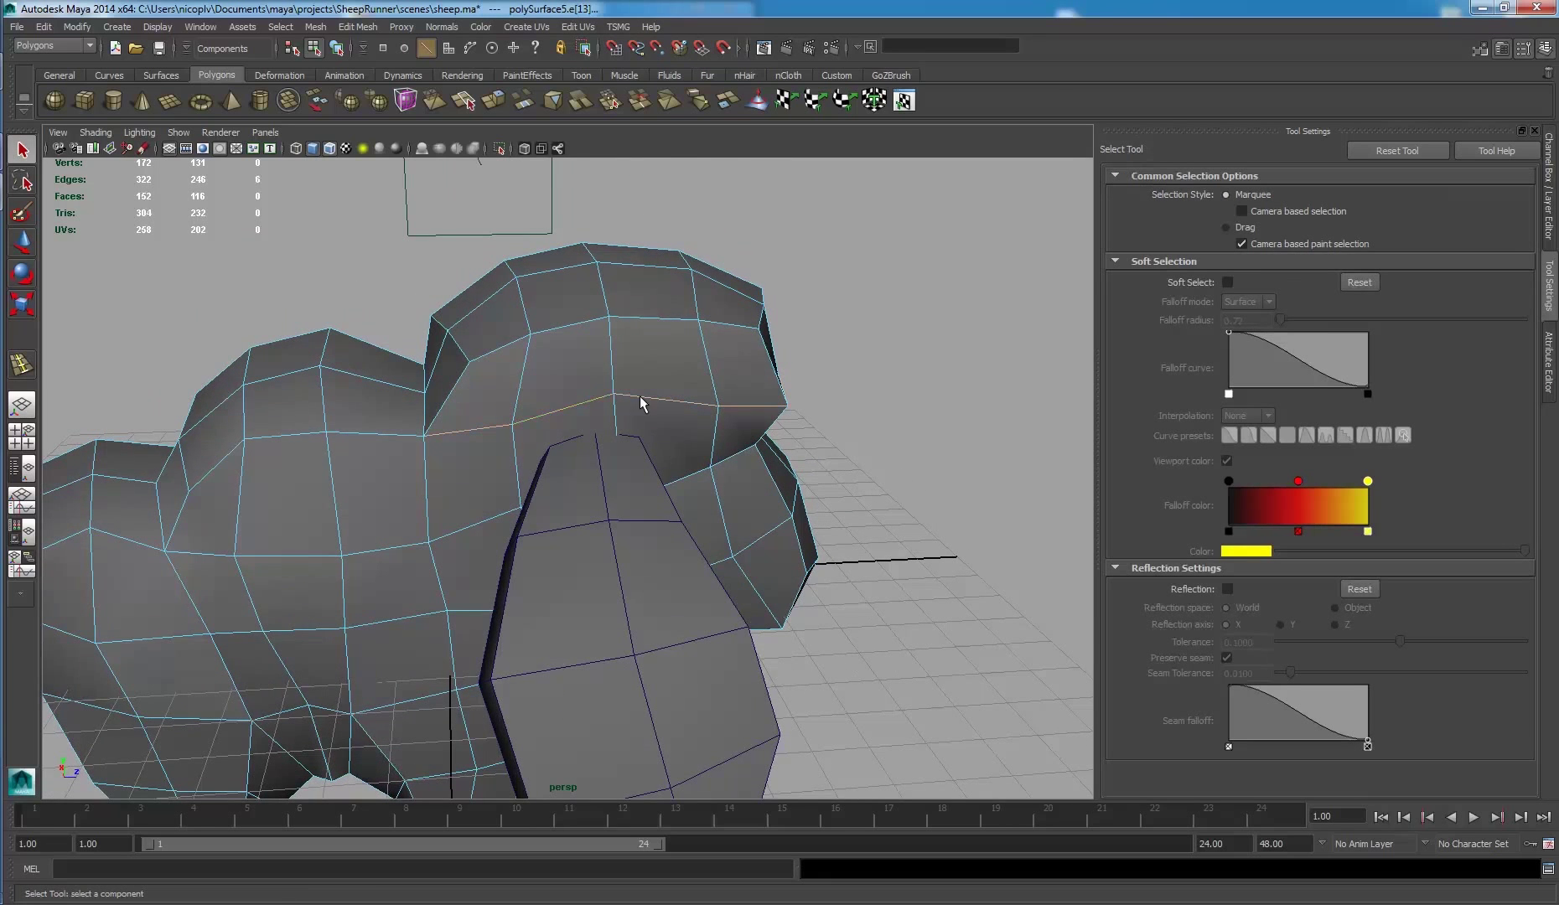
mouse_move(640, 411)
alt+mouse_down()
mouse_move(522, 365)
mouse_move(626, 372)
mouse_move(600, 403)
alt+mouse_up()
right_drag(601, 403, 713, 407)
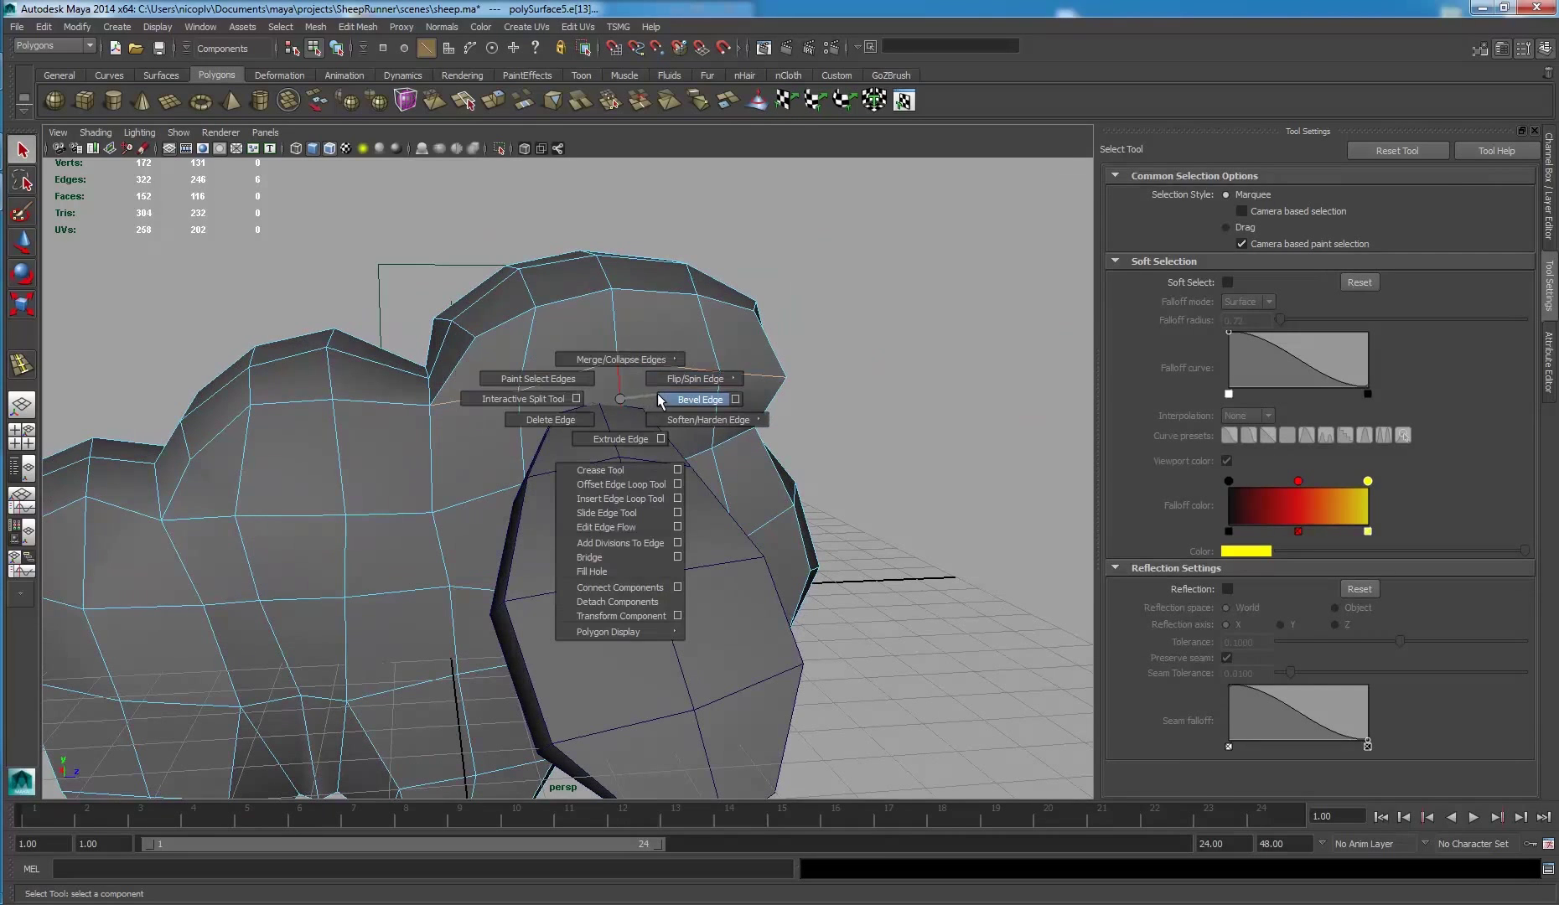
alt+drag(451, 377, 475, 463)
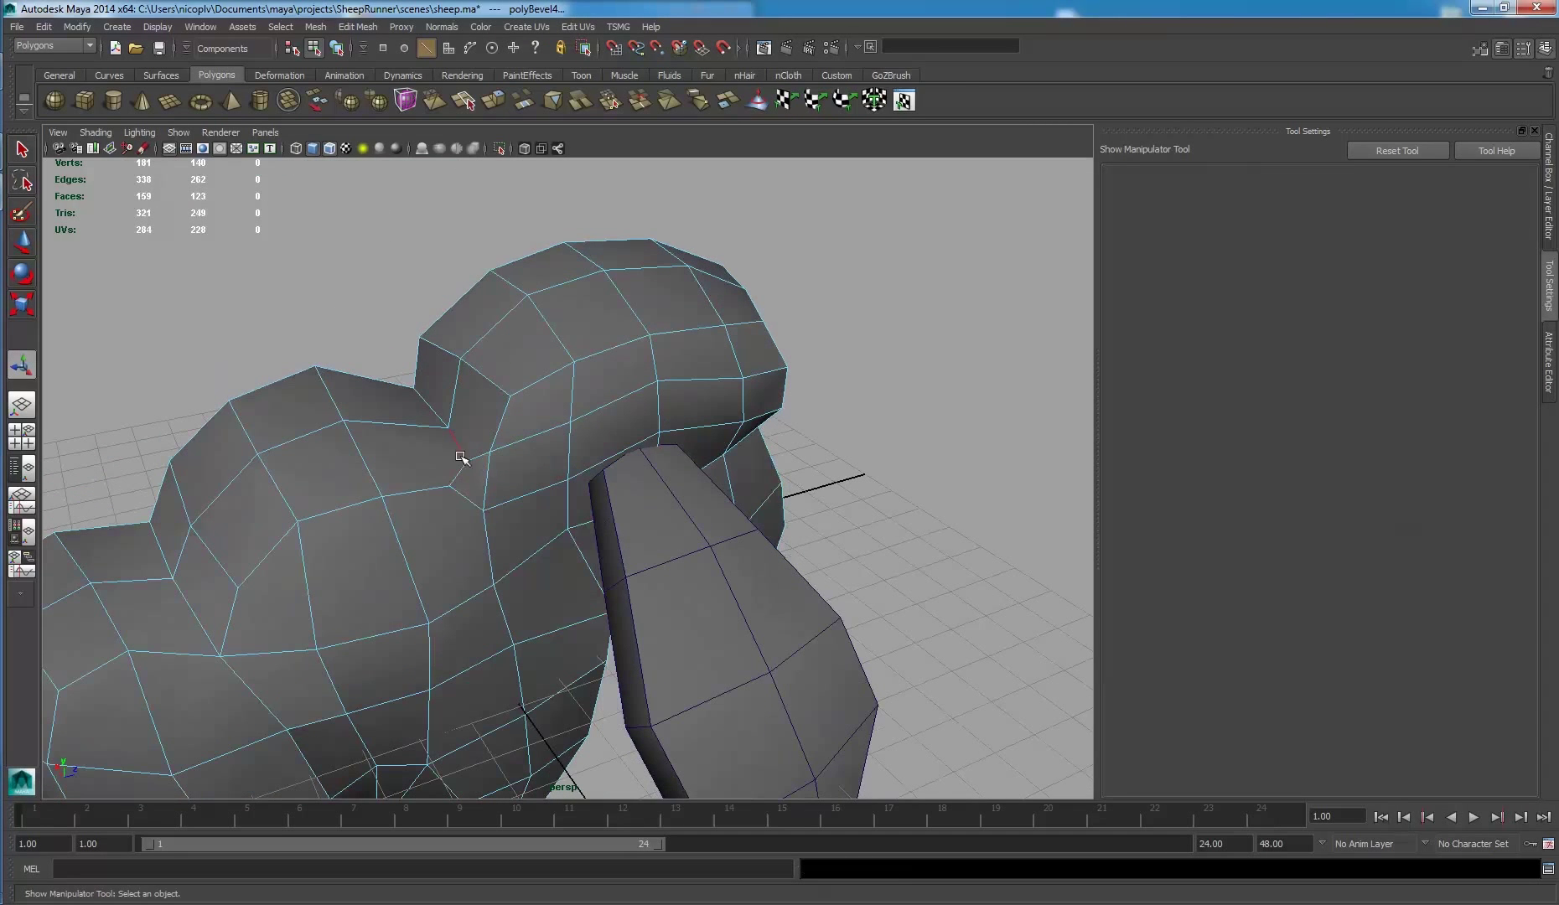
alt+drag(424, 415, 506, 351)
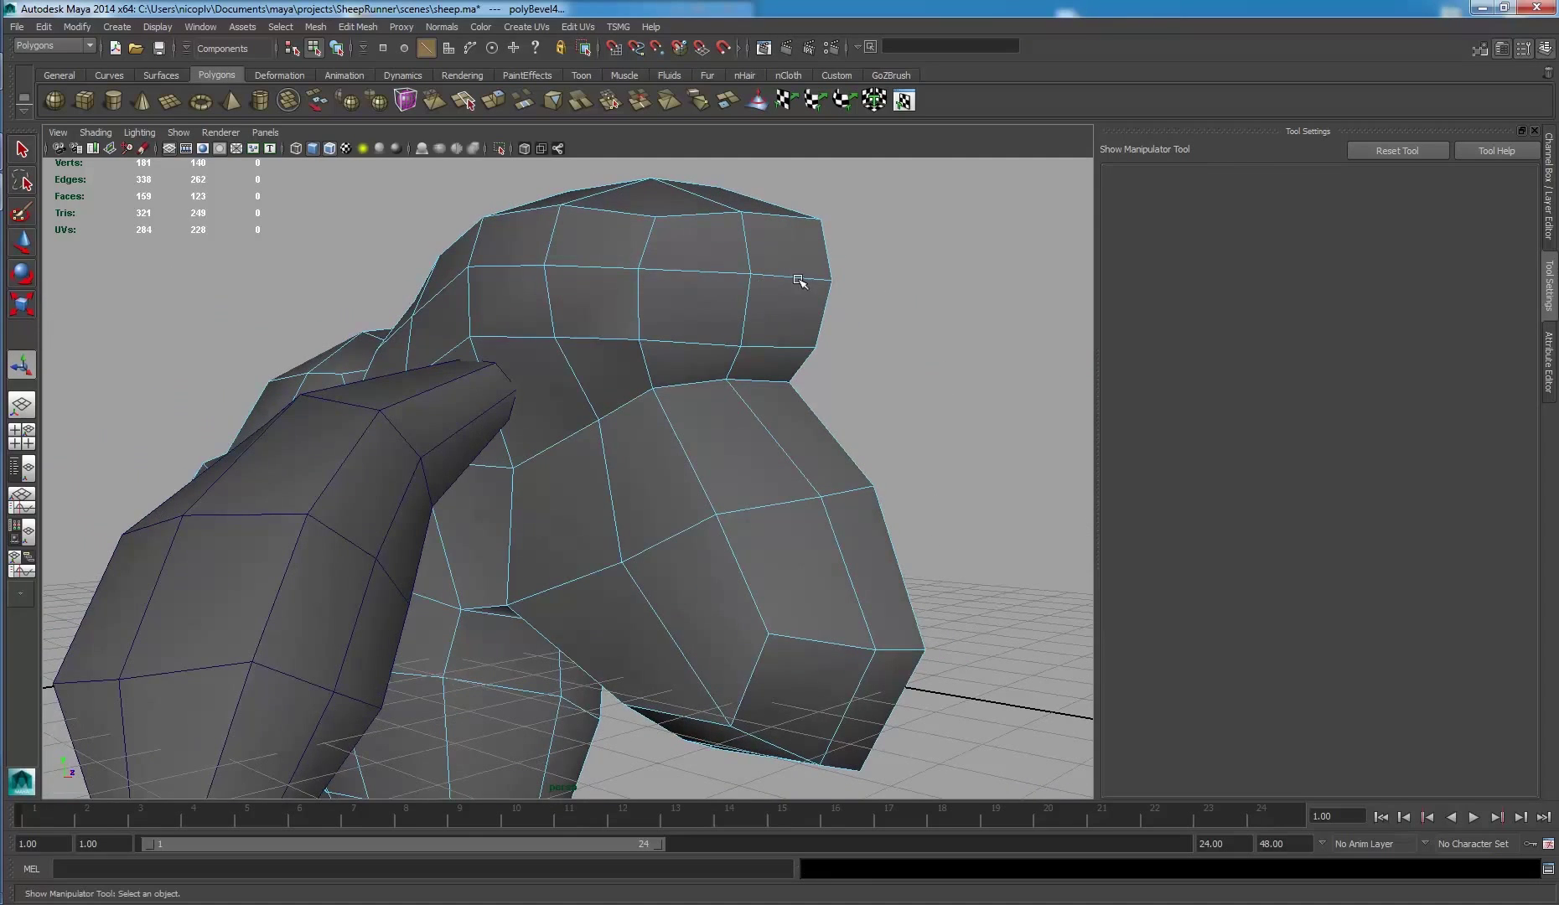
mouse_move(522, 319)
alt+mouse_down()
mouse_move(686, 334)
mouse_move(630, 397)
alt+mouse_up()
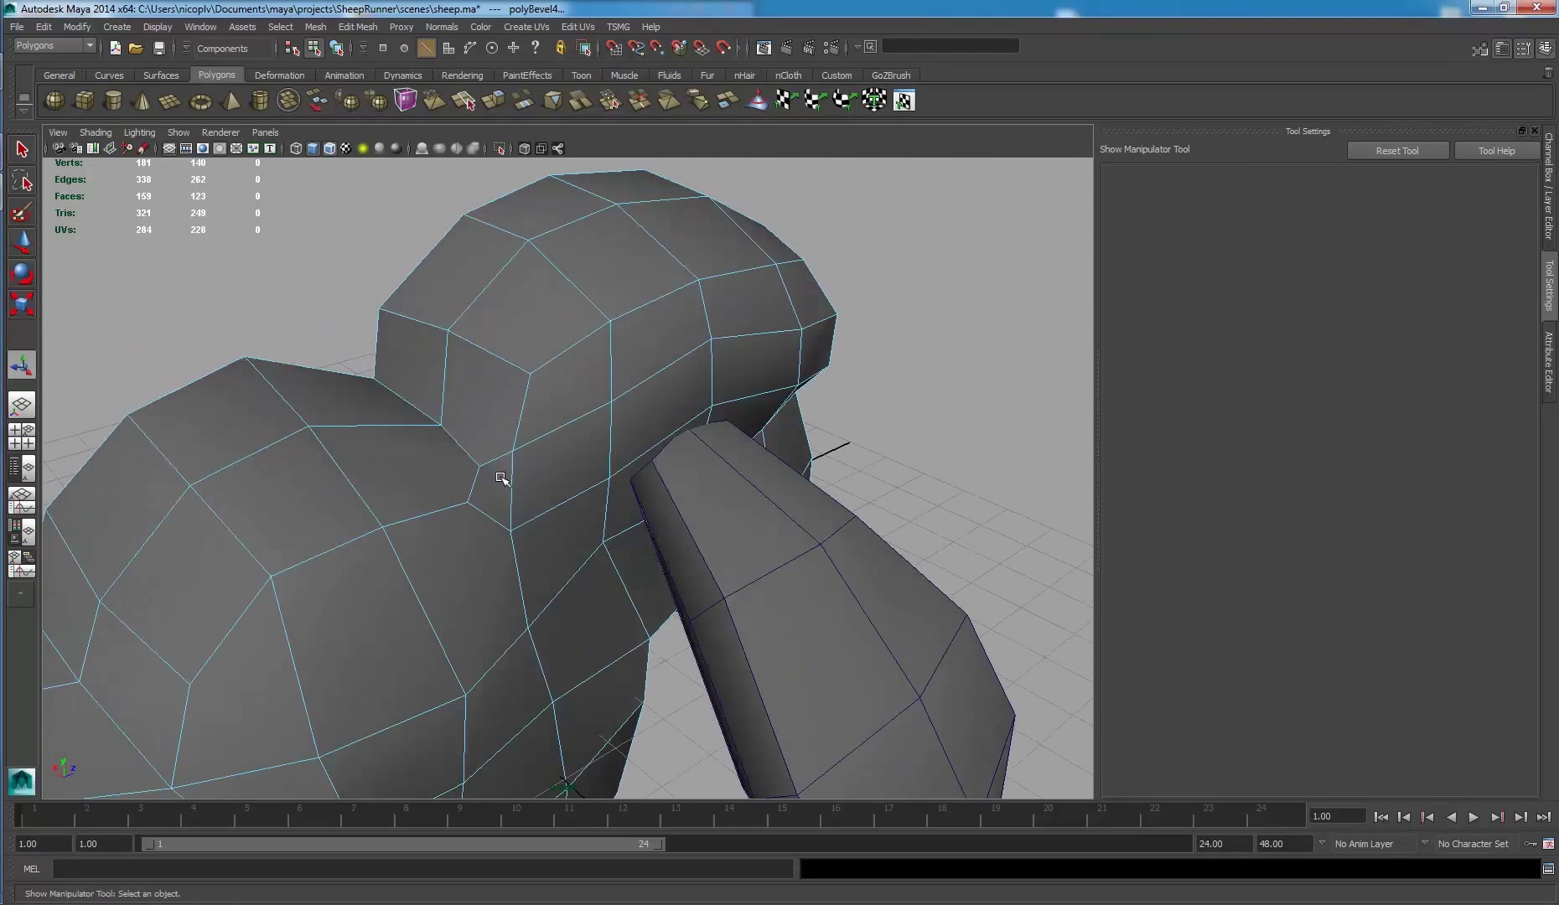
mouse_move(452, 481)
alt+mouse_down()
mouse_move(375, 428)
mouse_move(360, 352)
alt+mouse_up()
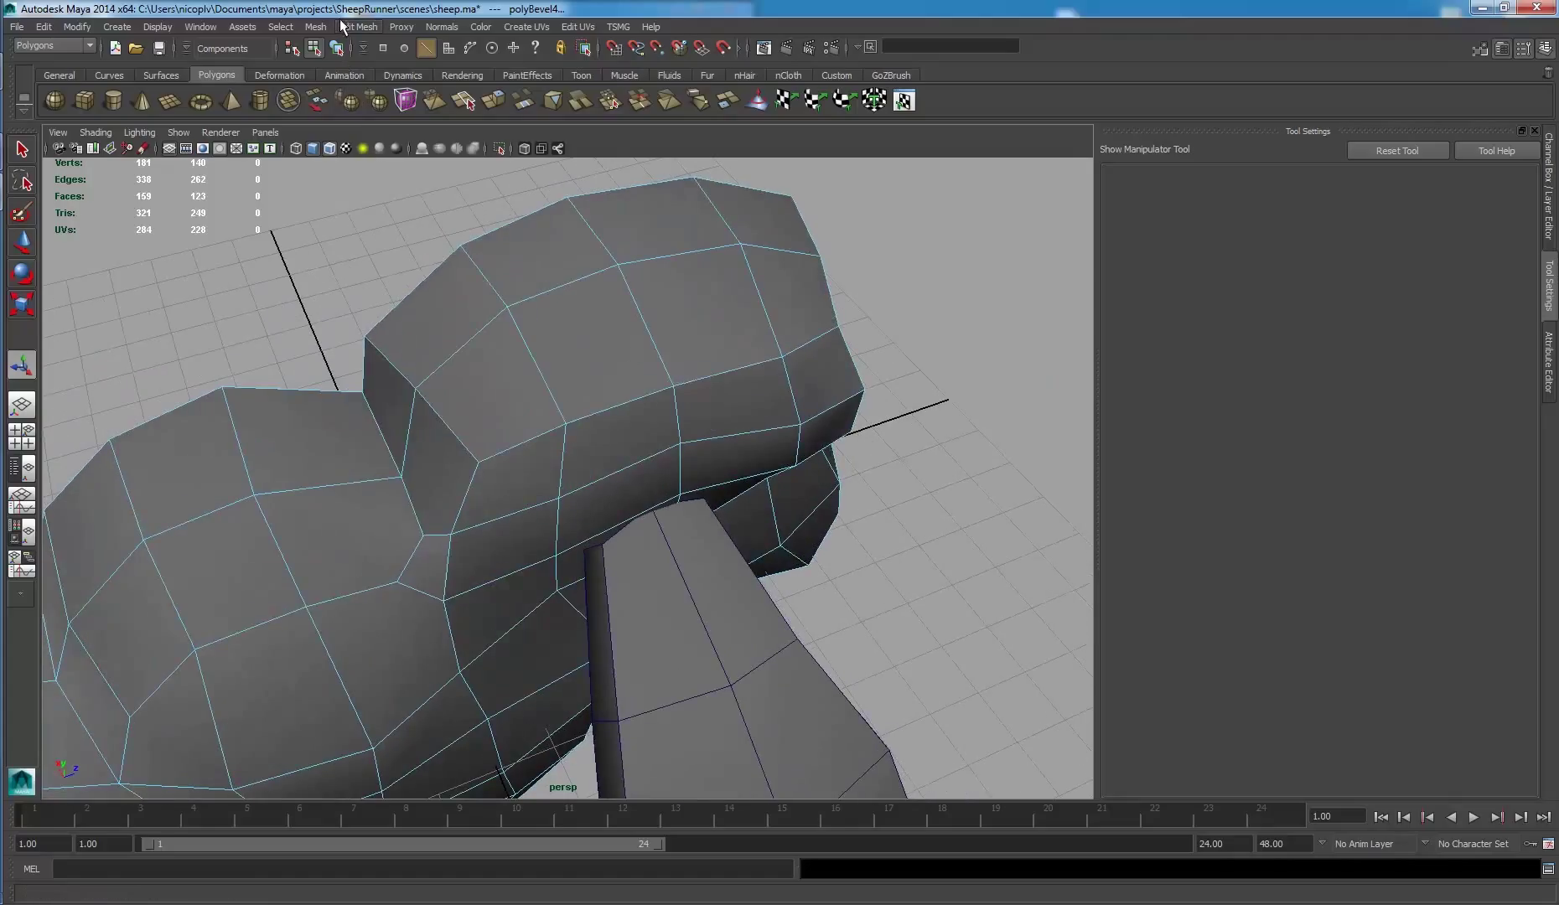
click(343, 26)
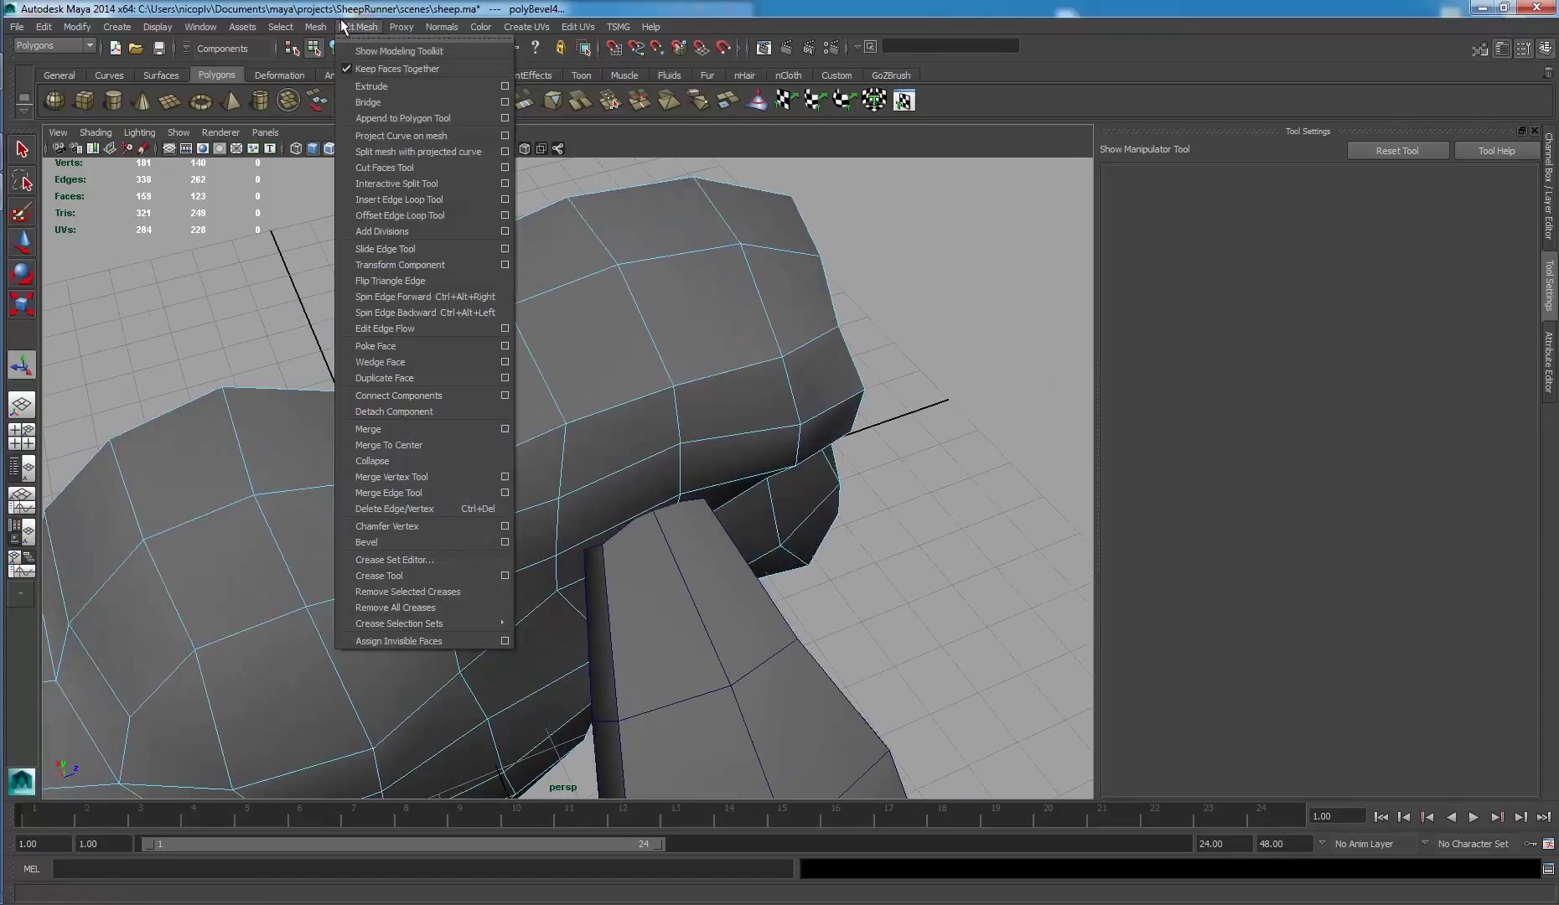
- Commit the Split Polygon cut across the body
click(373, 201)
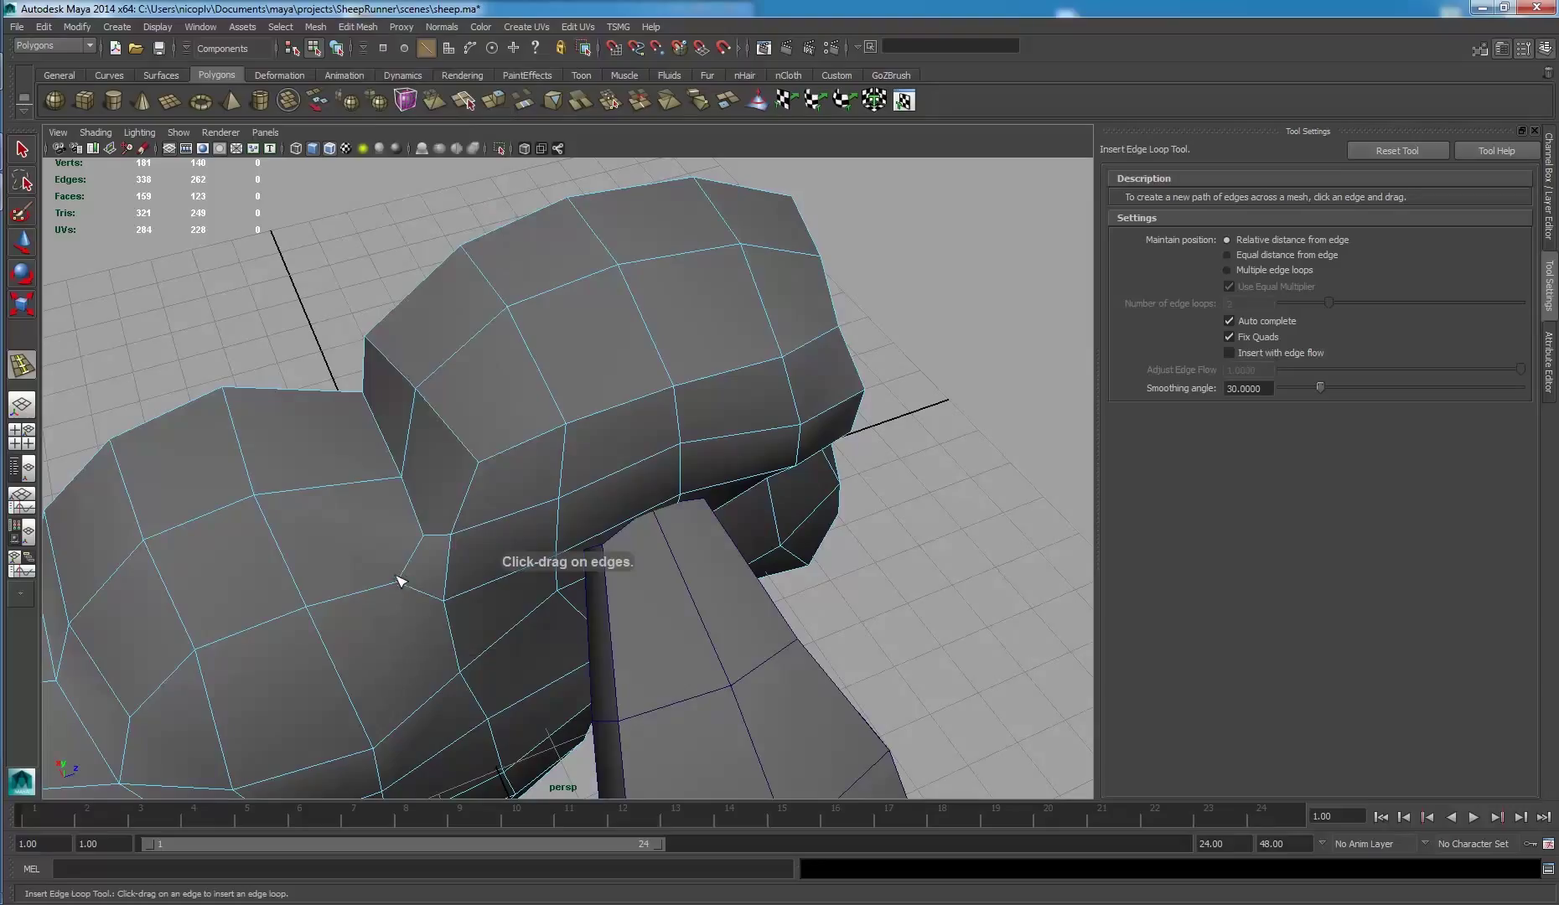
click(357, 27)
click(377, 184)
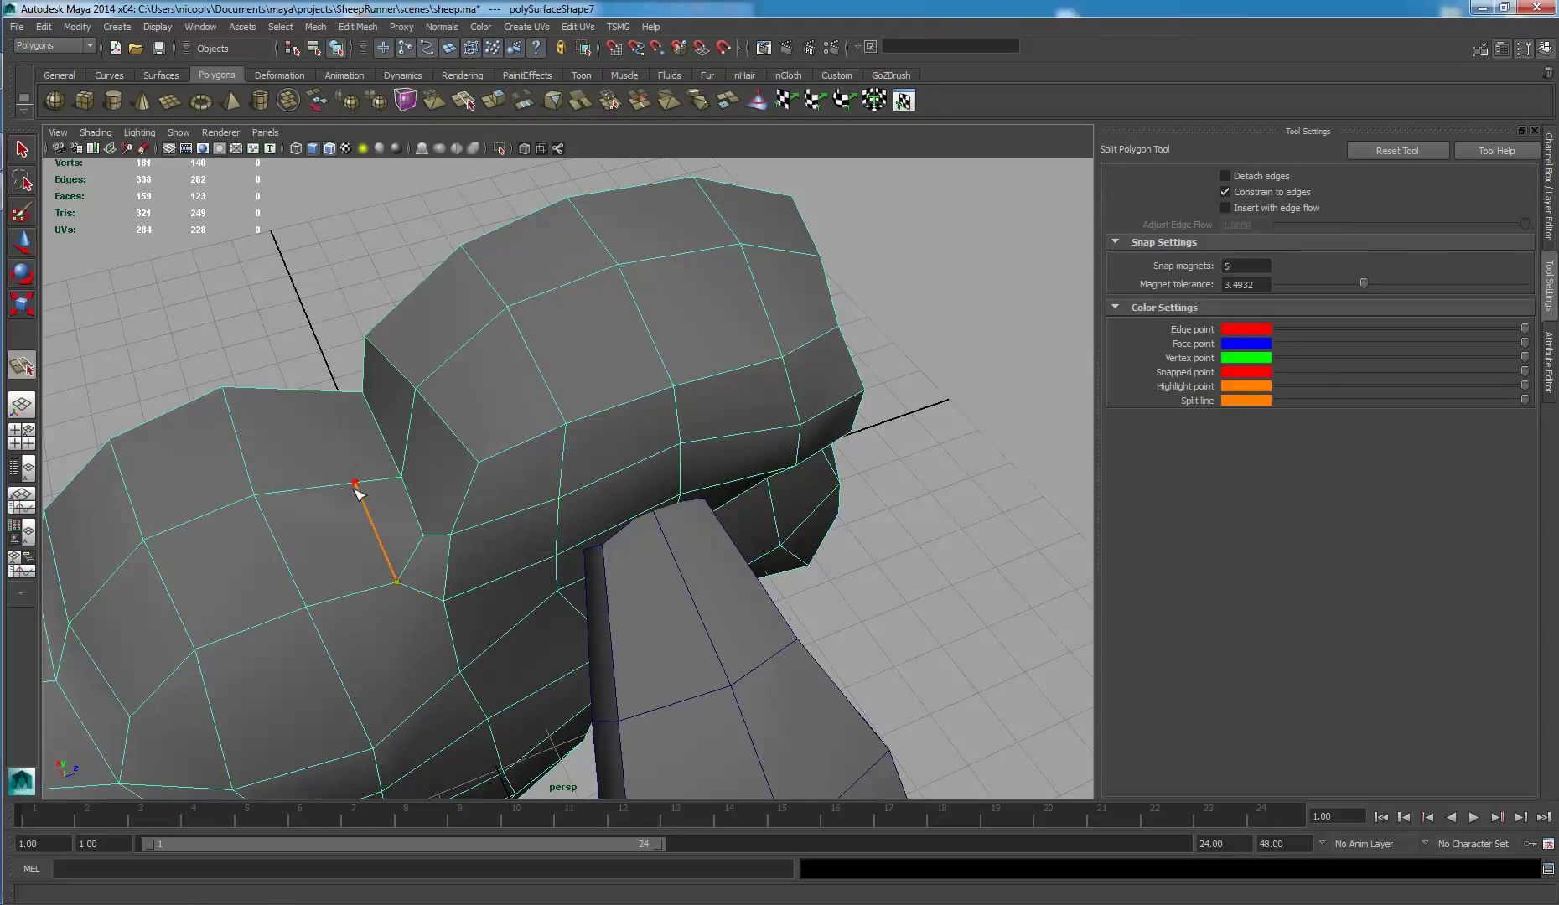
key(q)
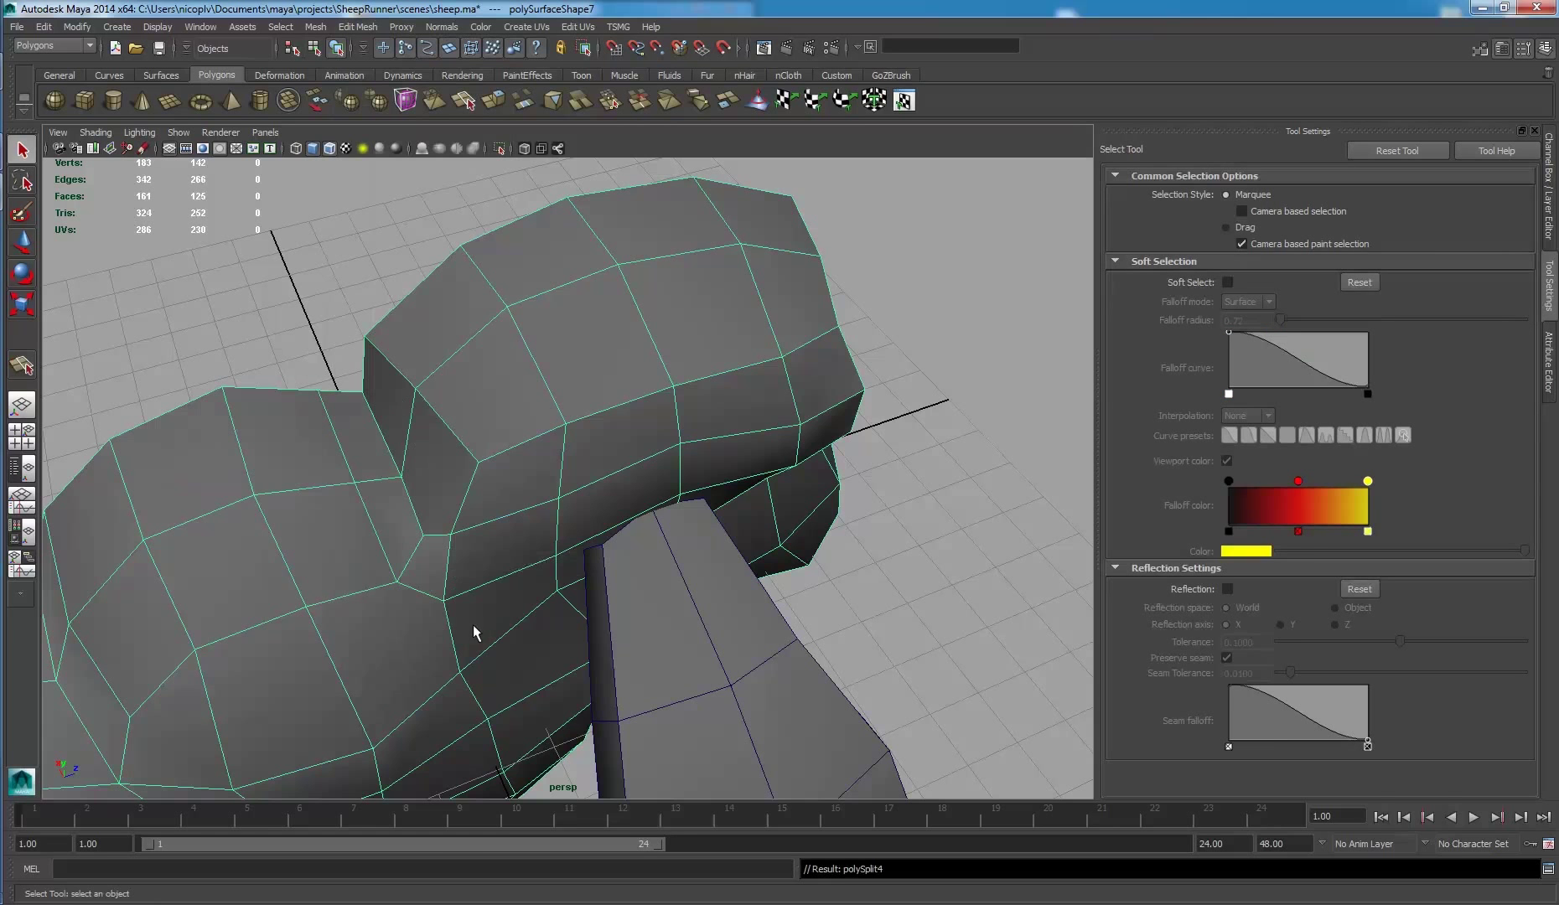
right_drag(472, 578, 463, 545)
alt+drag(463, 546, 531, 512)
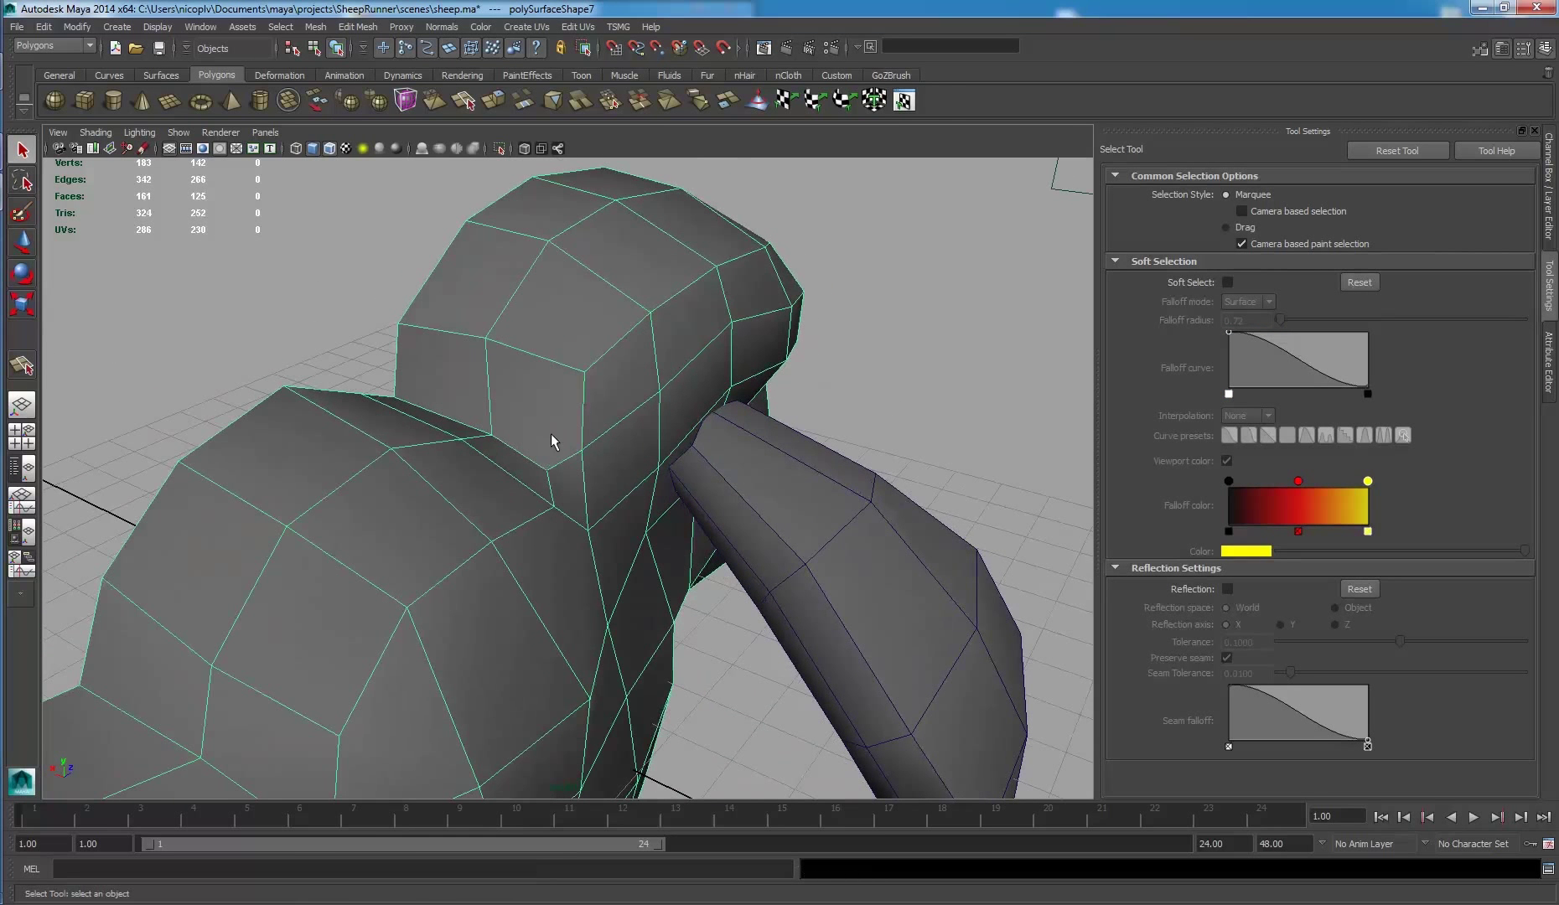
- Collapse the two short edges where the leg meets the body
right_click(621, 493)
shift+right_click(587, 469)
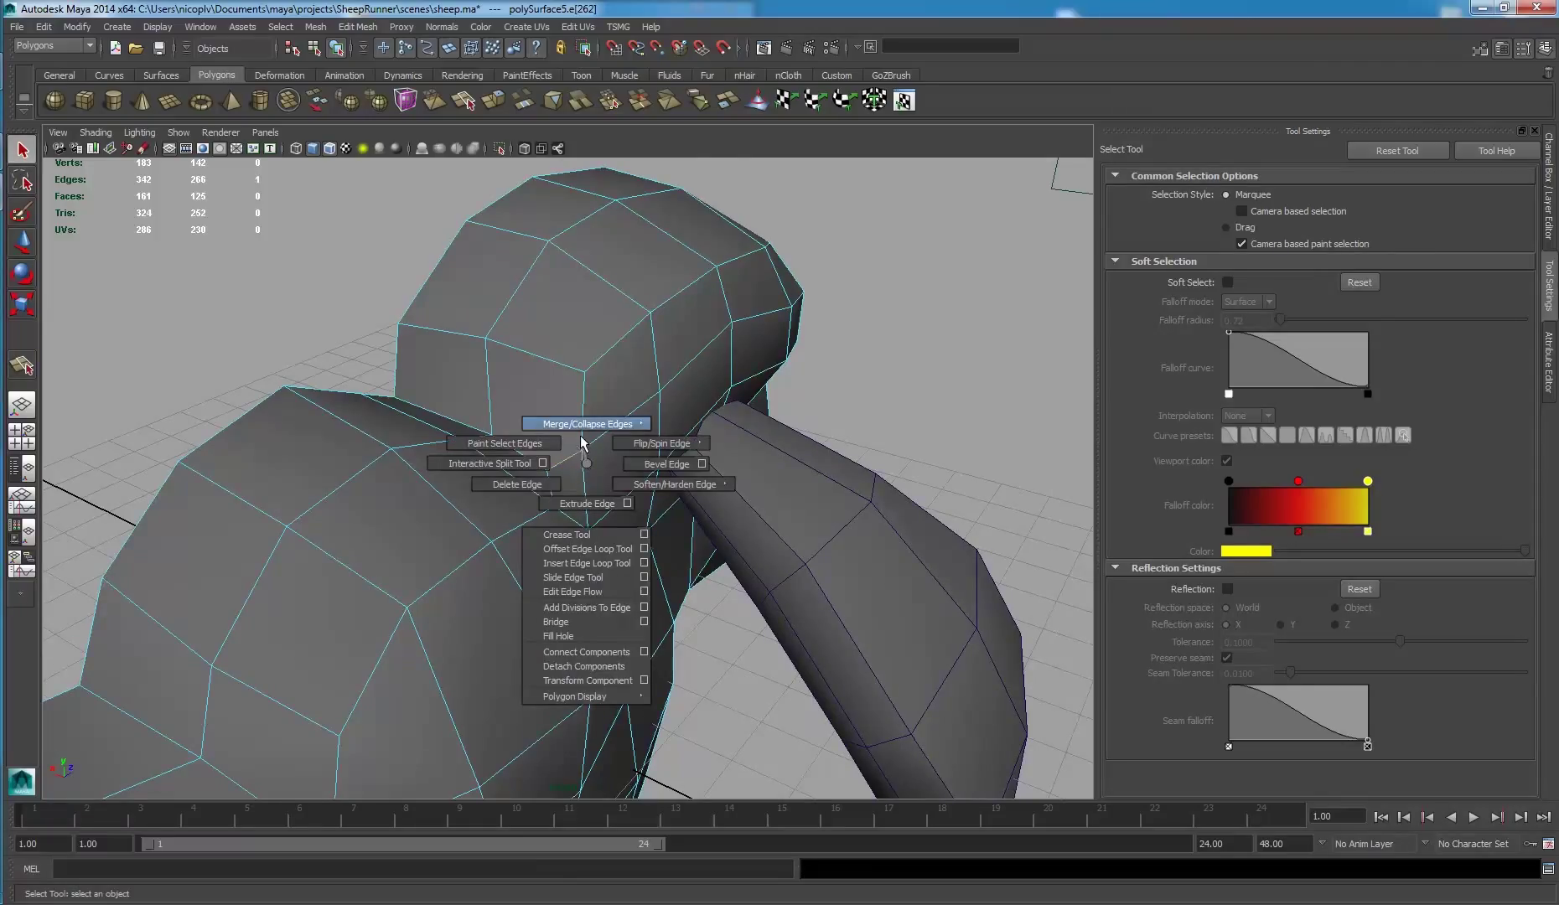
shift+right_drag(581, 441, 578, 379)
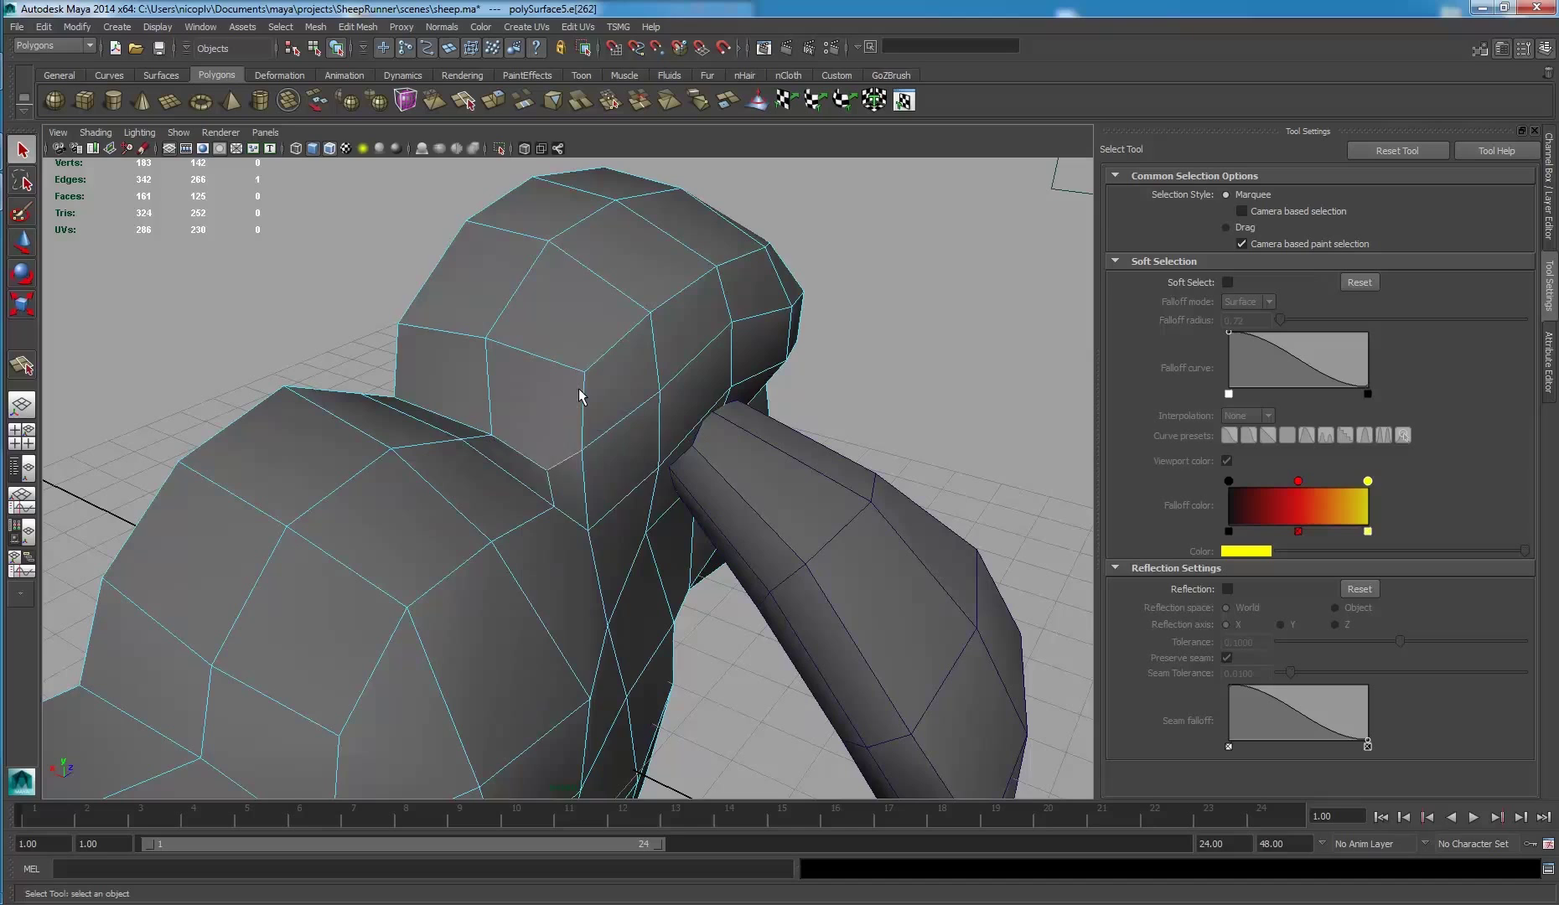
right_click(568, 515)
click(576, 539)
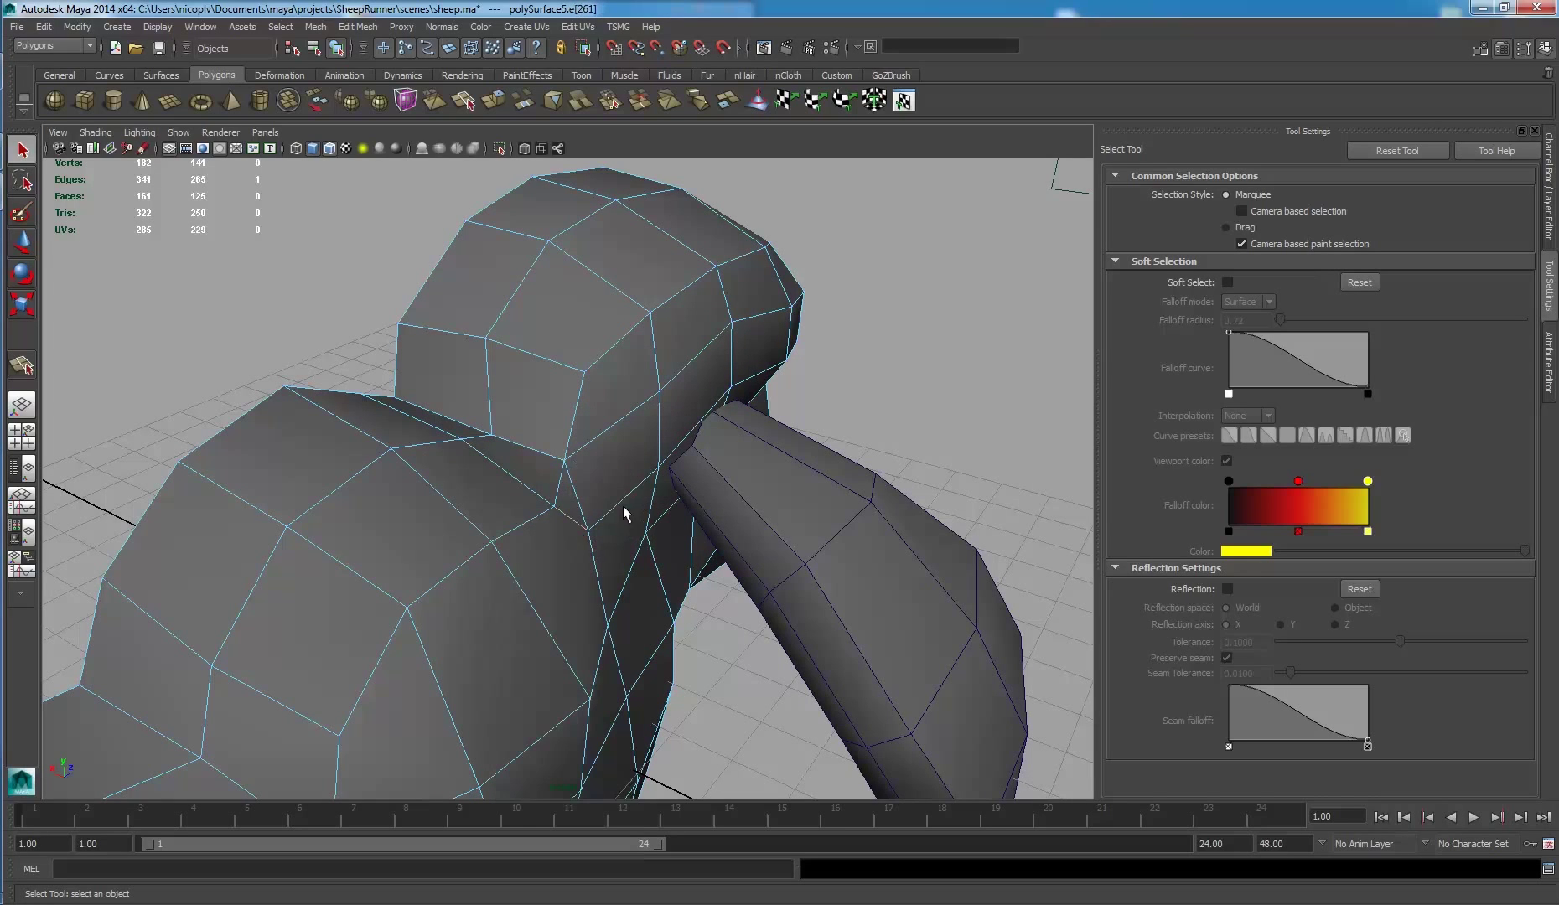
mouse_move(578, 442)
alt+mouse_down()
mouse_move(522, 462)
mouse_move(483, 435)
alt+mouse_up()
- In the enlarged side view, move the neck and shoulder vertices to smooth the body outline
key(space)
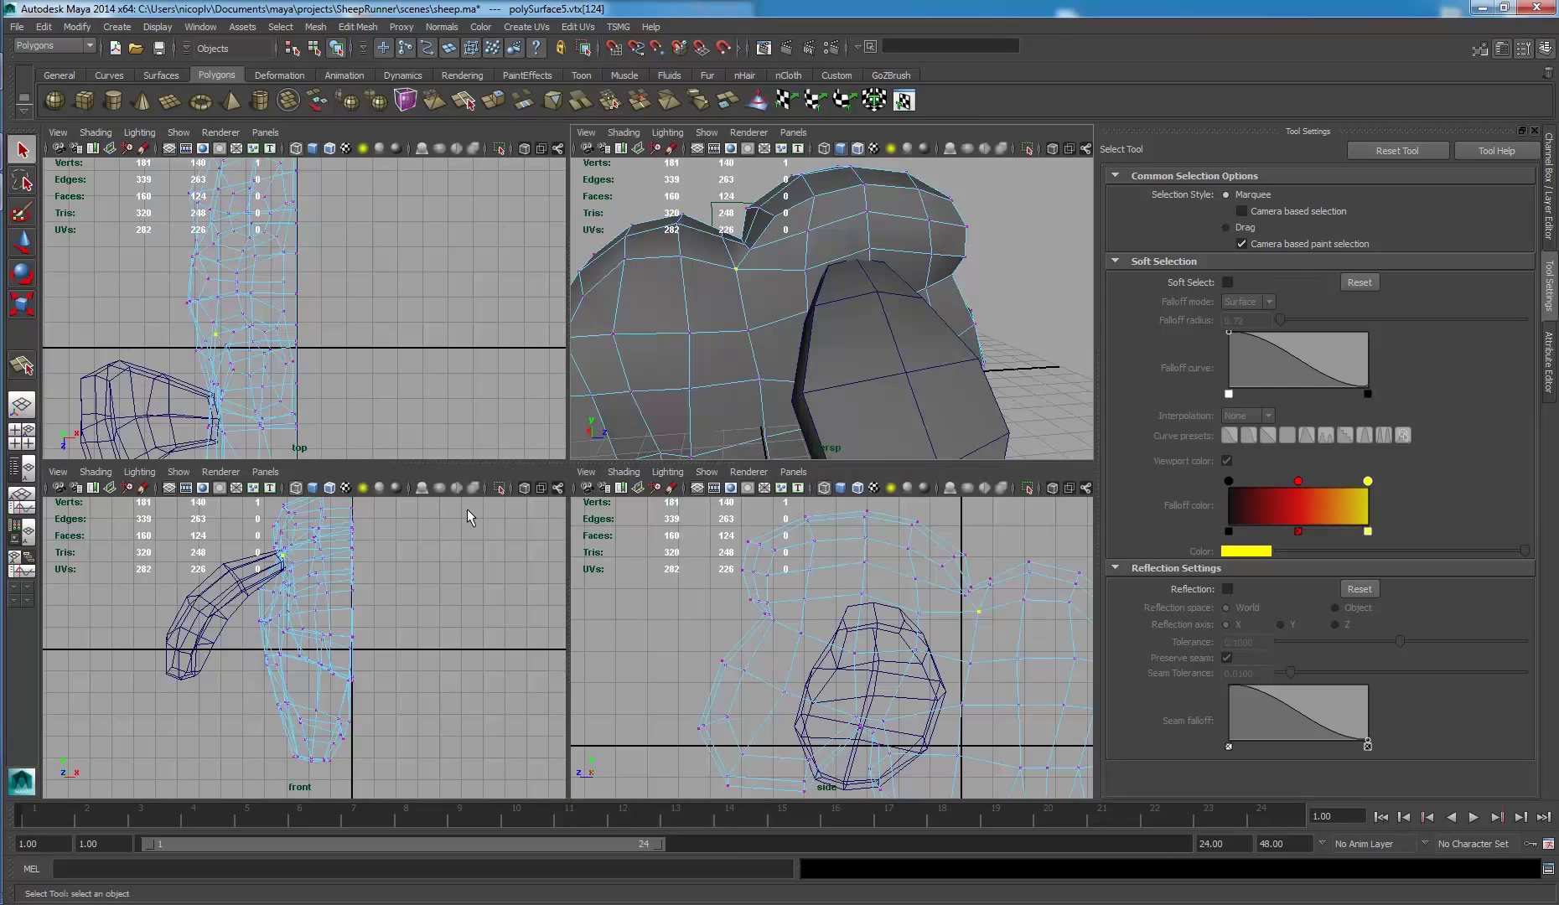
key(space)
scroll(717, 530, up, 2)
scroll(715, 444, up, 3)
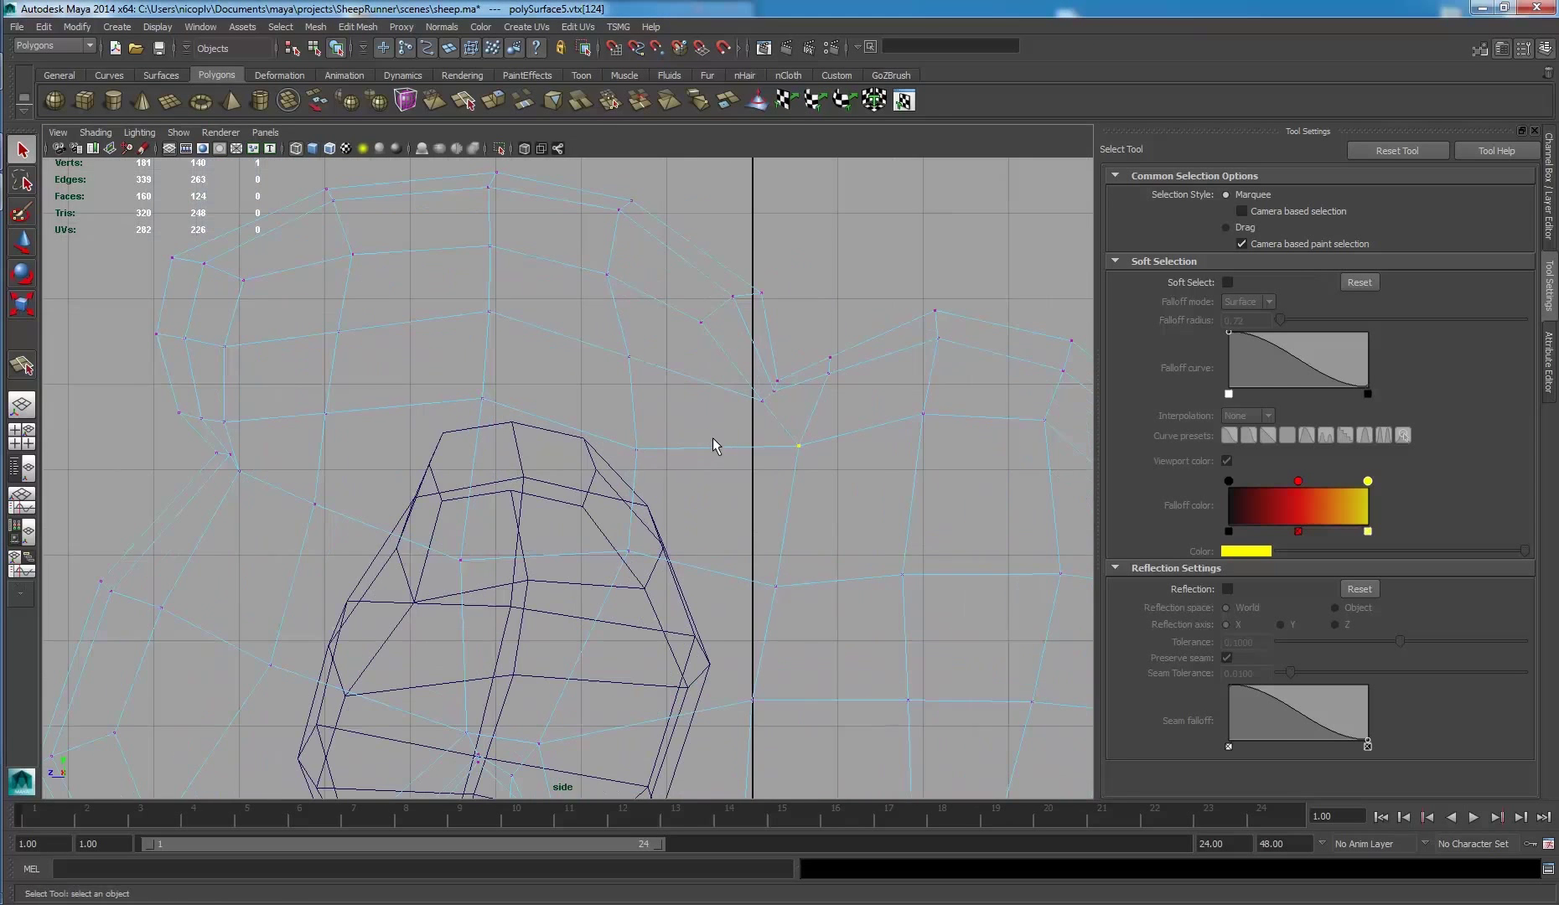
key(w)
drag(784, 411, 768, 374)
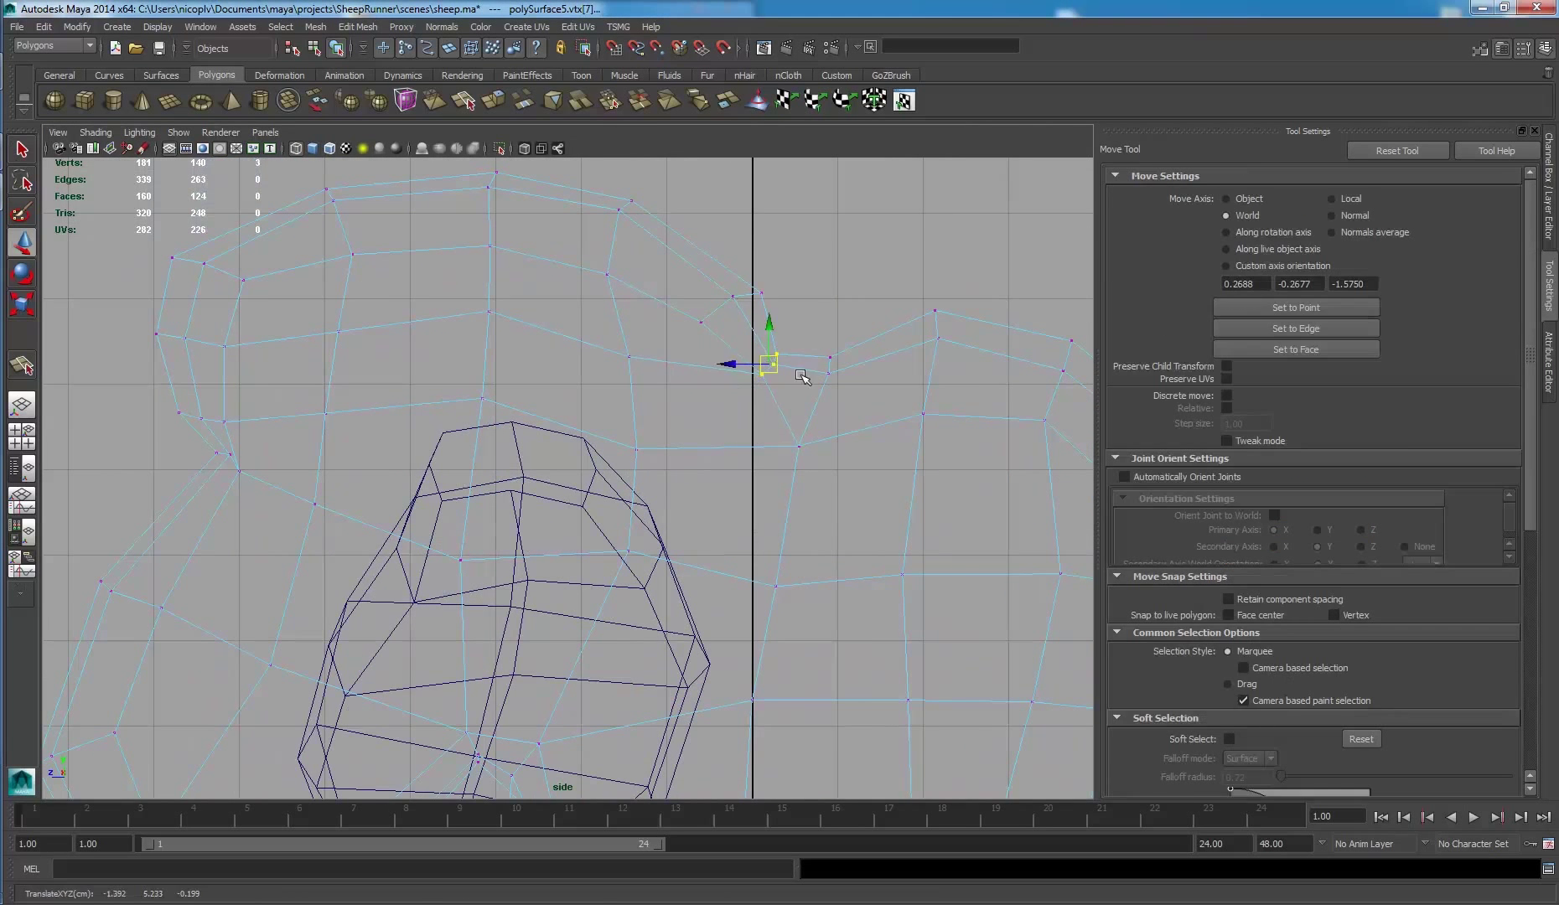
click(799, 445)
drag(807, 445, 830, 421)
drag(794, 338, 864, 442)
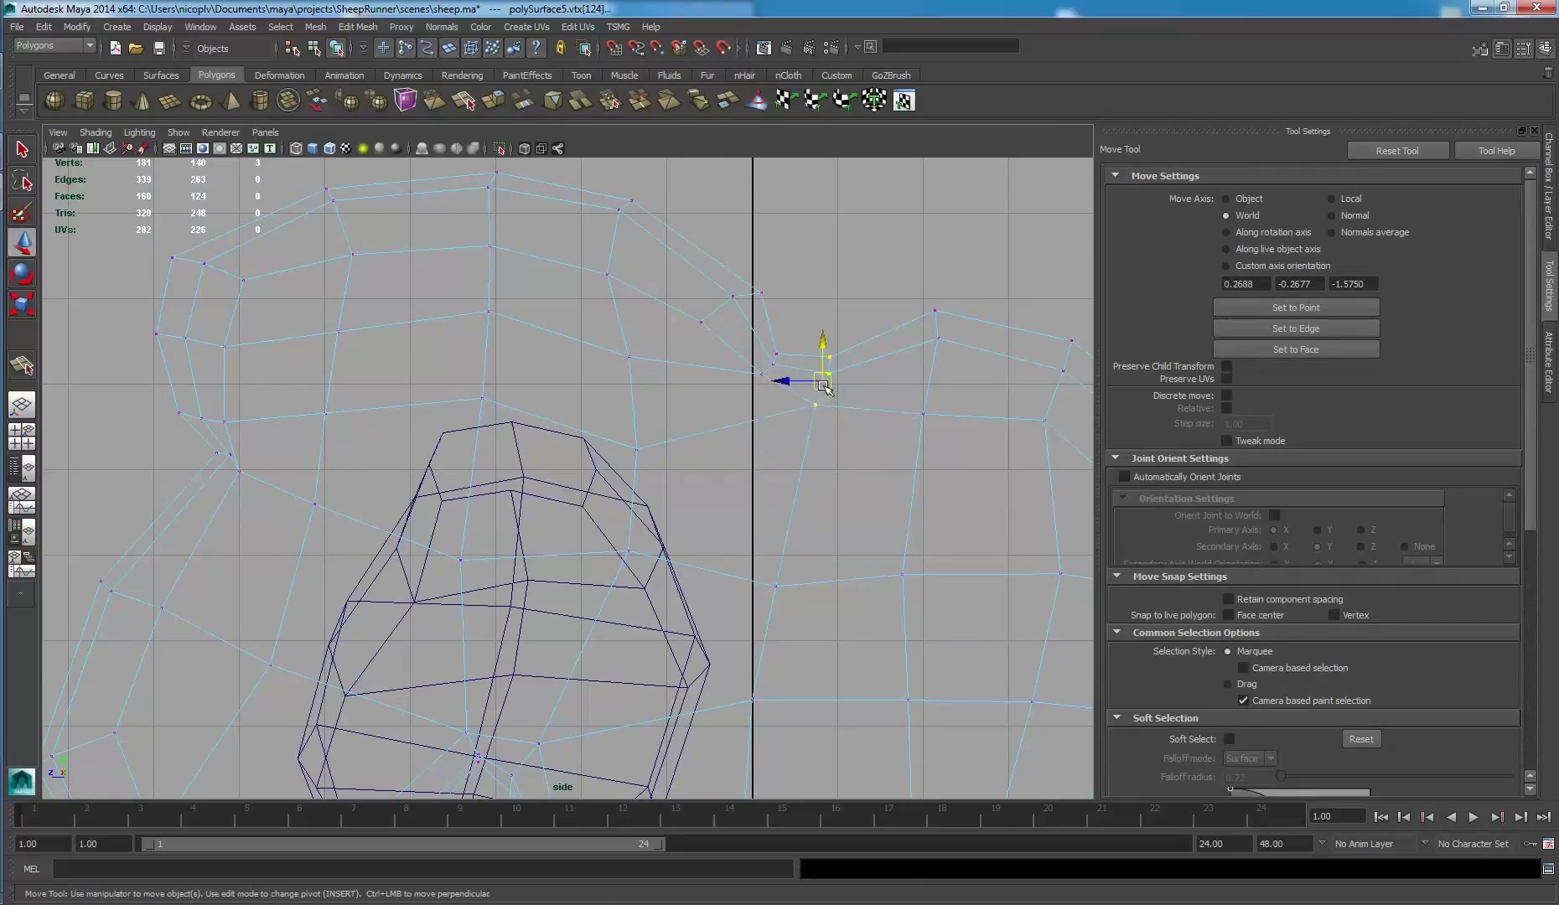
mouse_move(825, 387)
mouse_down()
mouse_move(801, 397)
mouse_move(851, 428)
mouse_move(762, 362)
mouse_up()
click(872, 344)
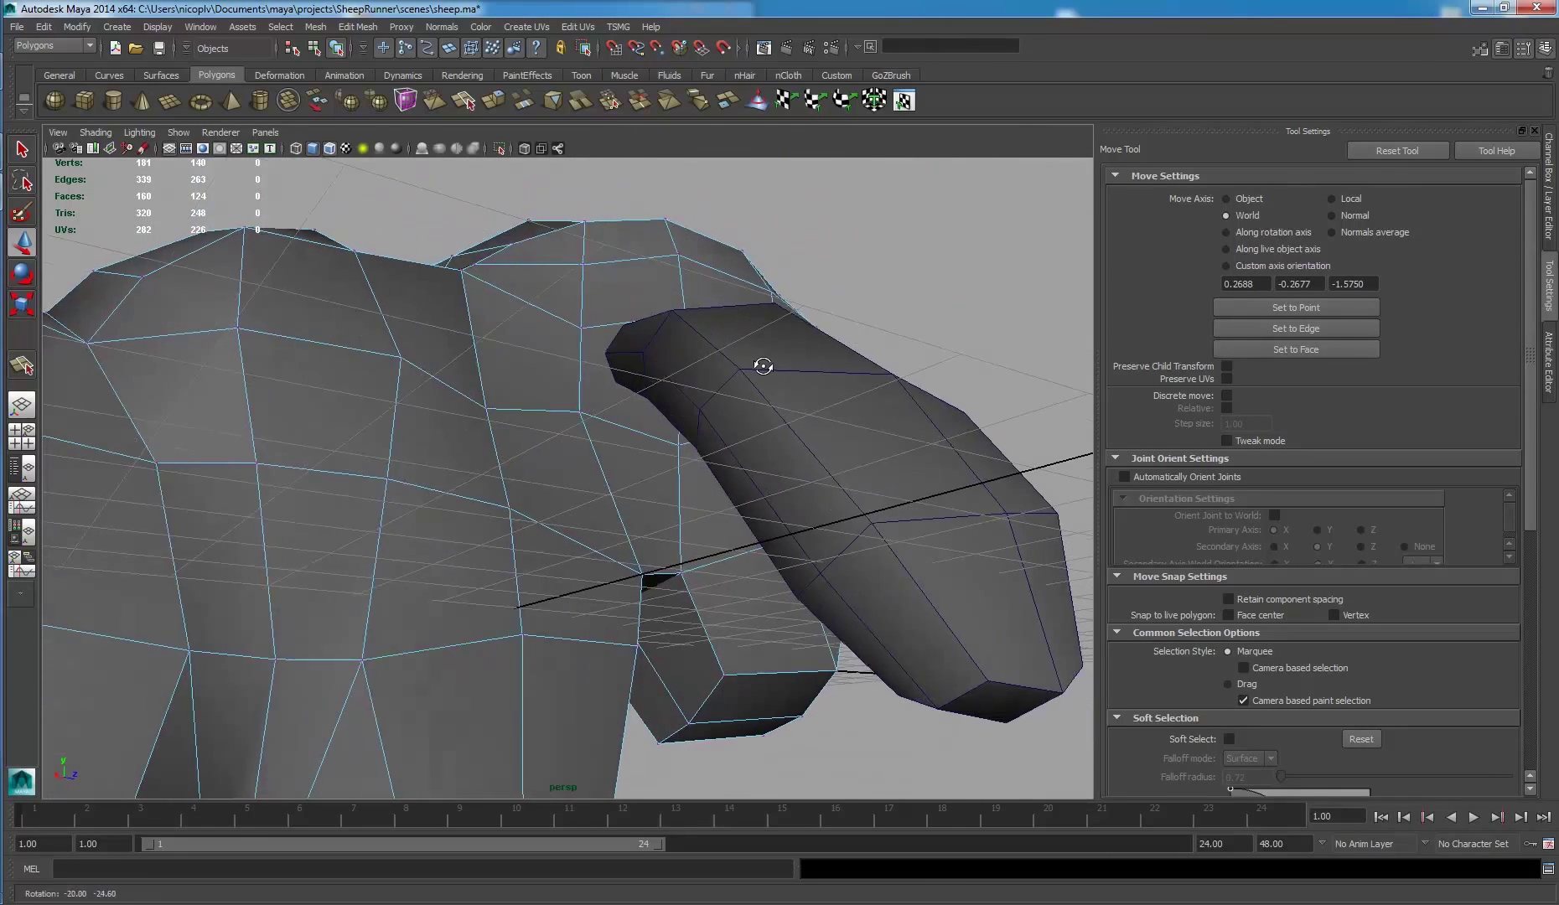
- In perspective, pull down the vertex on top of the body and pick neighbouring vertices
click(457, 268)
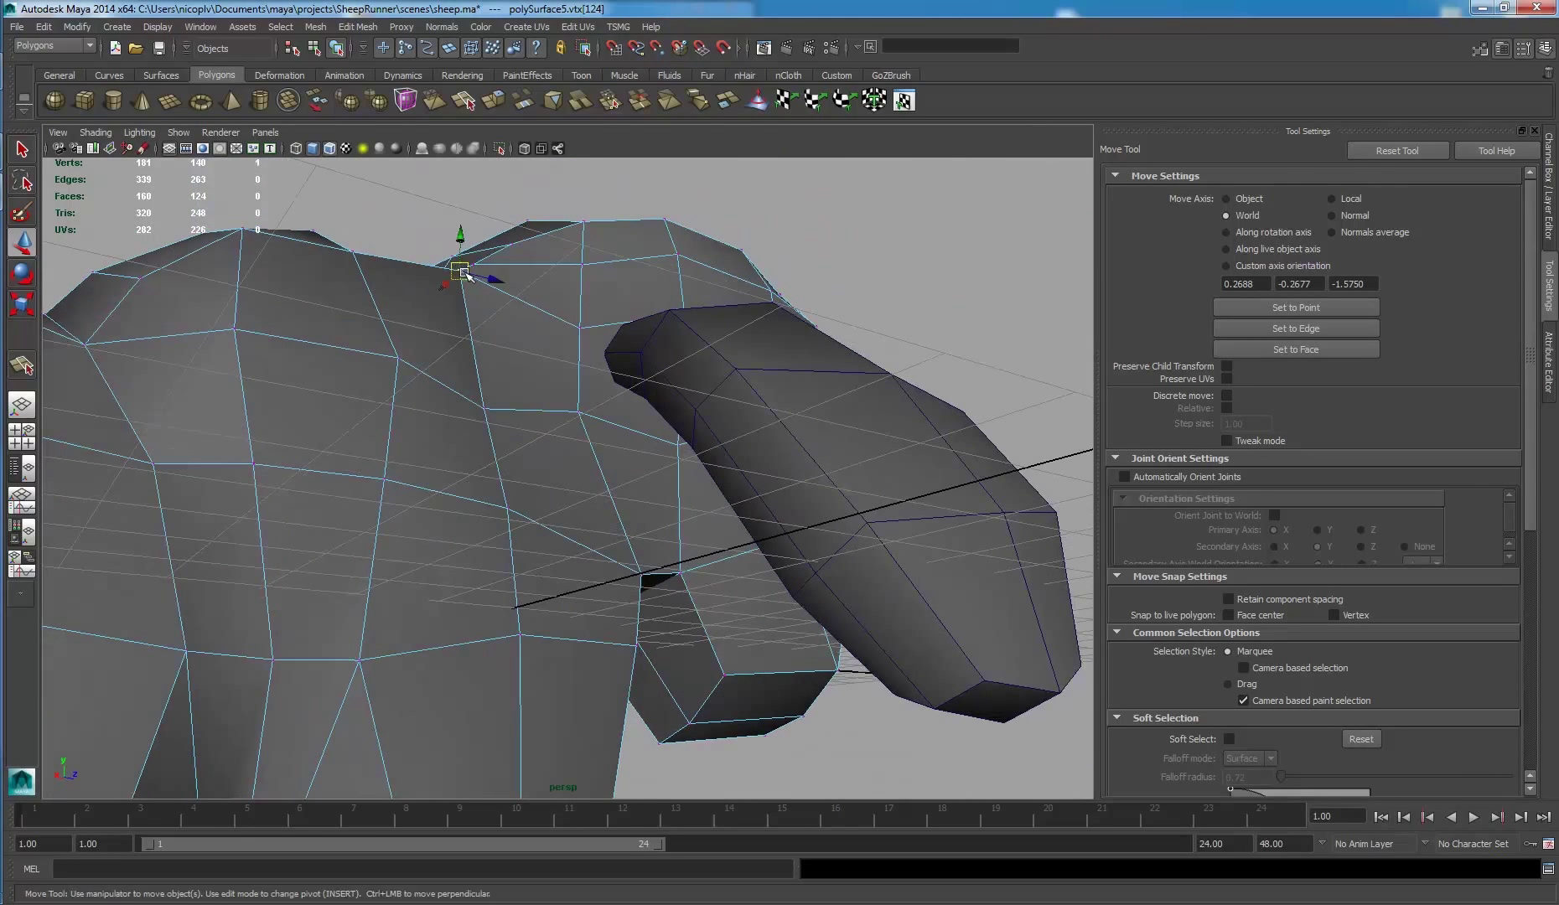
mouse_move(456, 269)
mouse_down()
mouse_move(449, 303)
mouse_move(376, 333)
mouse_move(743, 355)
mouse_up()
click(374, 335)
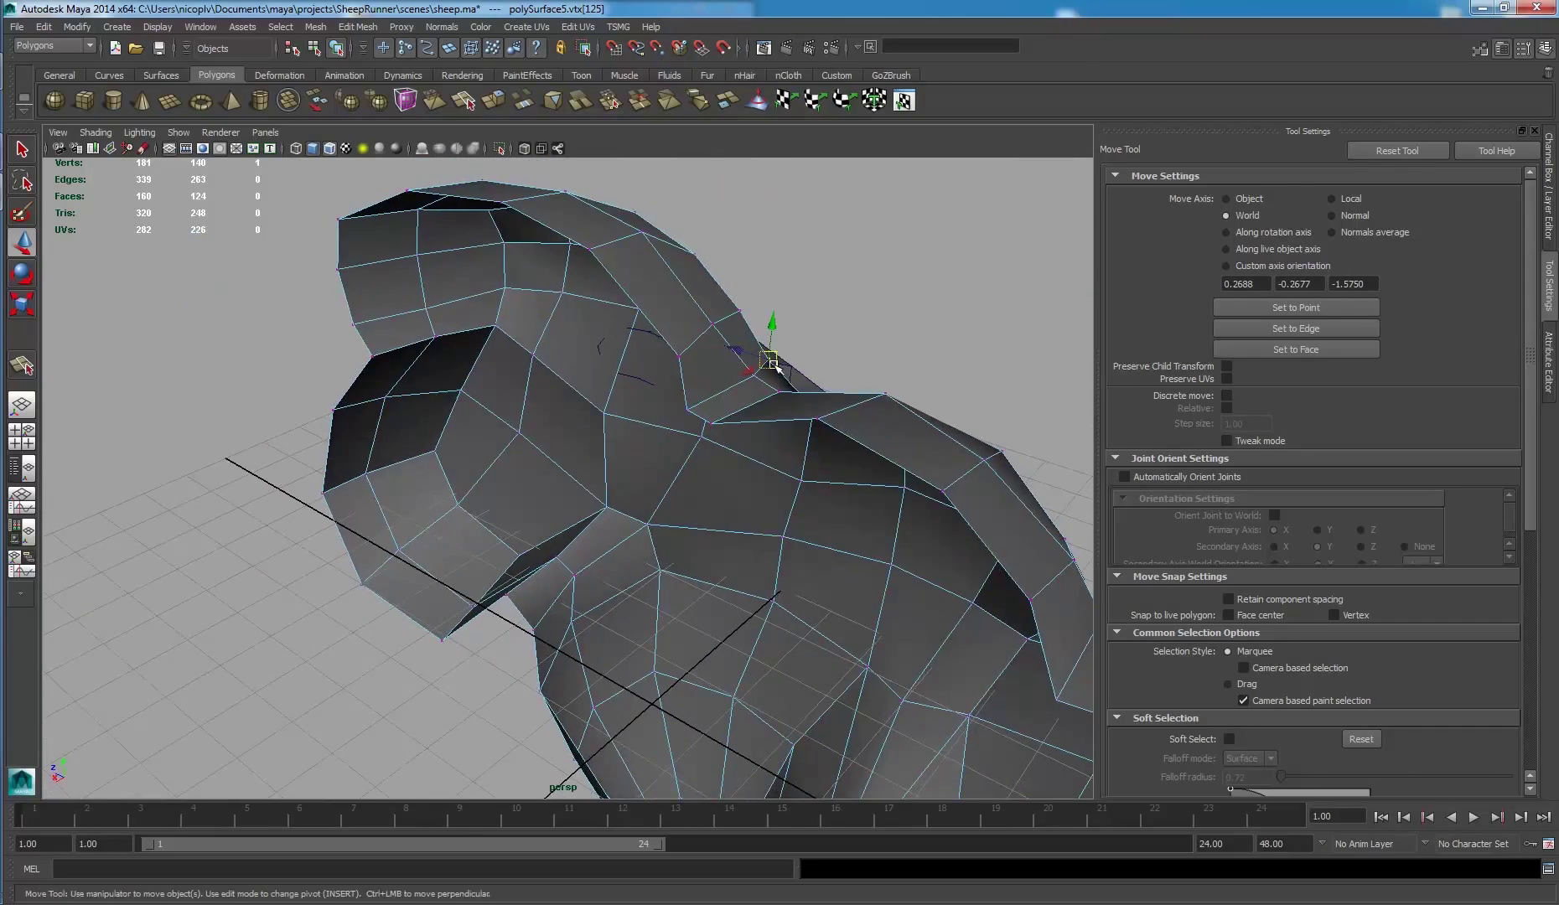
click(720, 330)
mouse_move(720, 331)
alt+mouse_down()
mouse_move(739, 290)
mouse_move(498, 317)
alt+mouse_up()
right_click(534, 298)
click(589, 281)
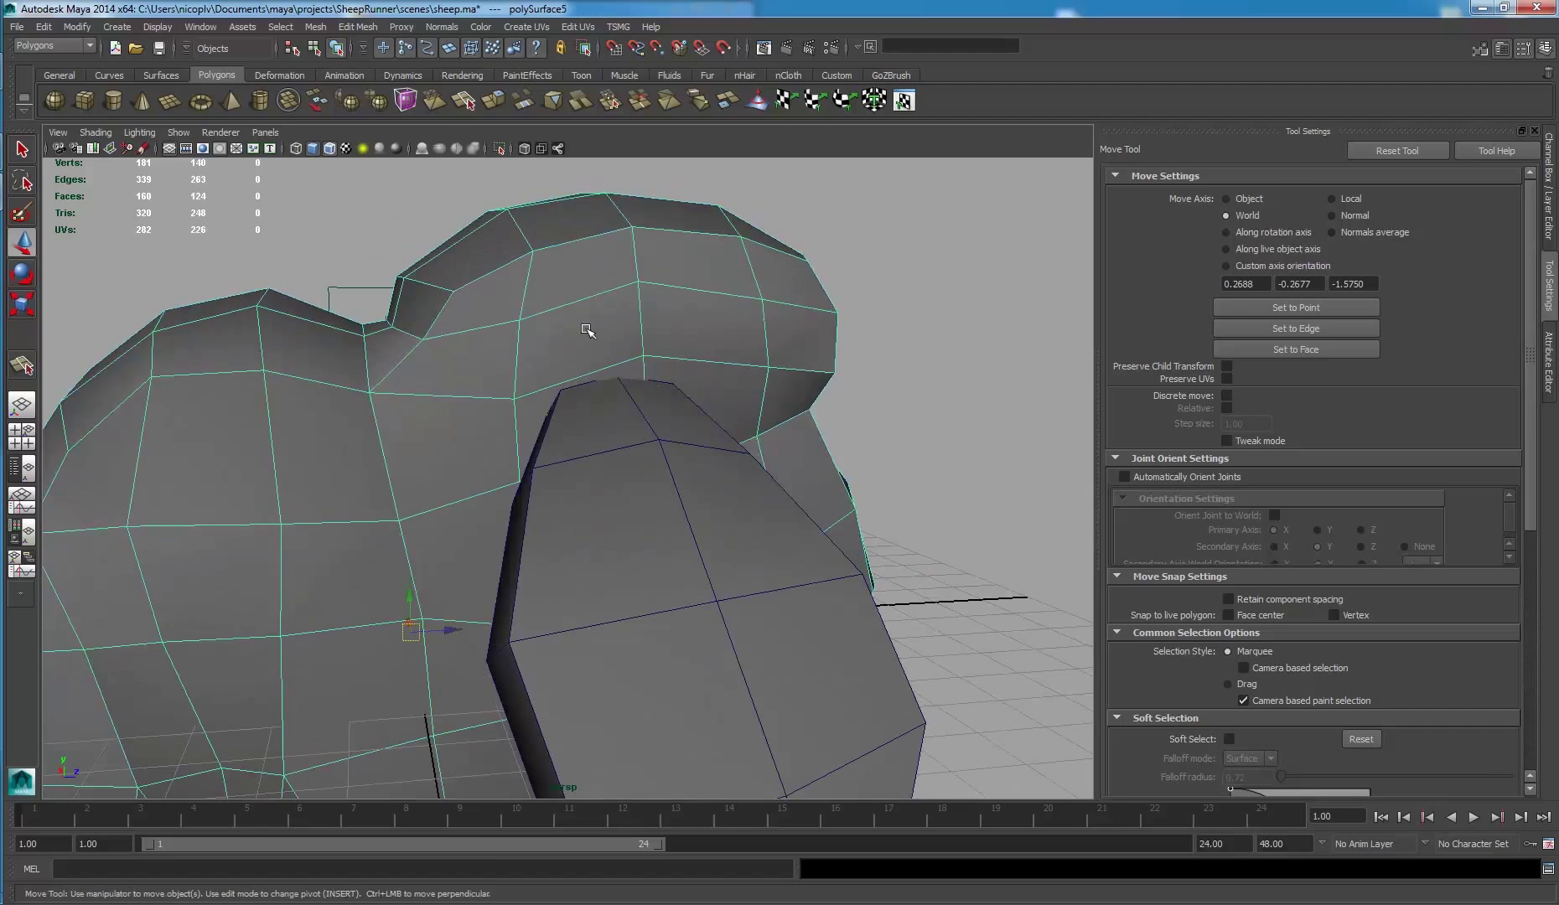
- Move the head vertices near the leg to reshape the neck, then select vertices beside the joint
mouse_move(564, 357)
alt+mouse_down()
mouse_move(516, 412)
mouse_move(481, 388)
alt+mouse_up()
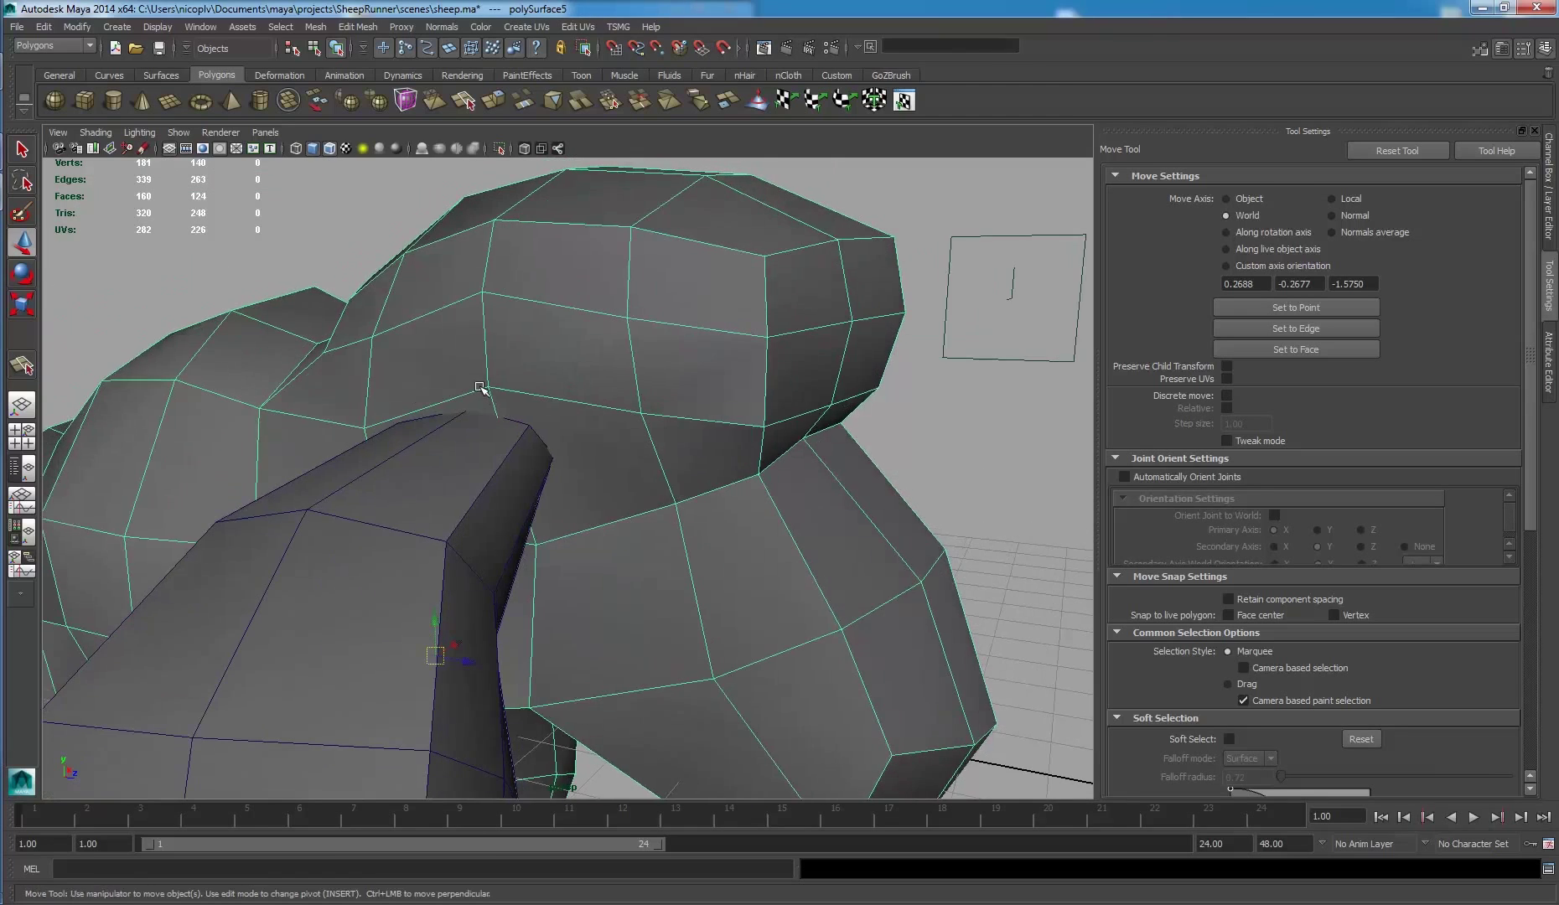
alt+drag(608, 336, 584, 372)
right_drag(620, 348, 539, 352)
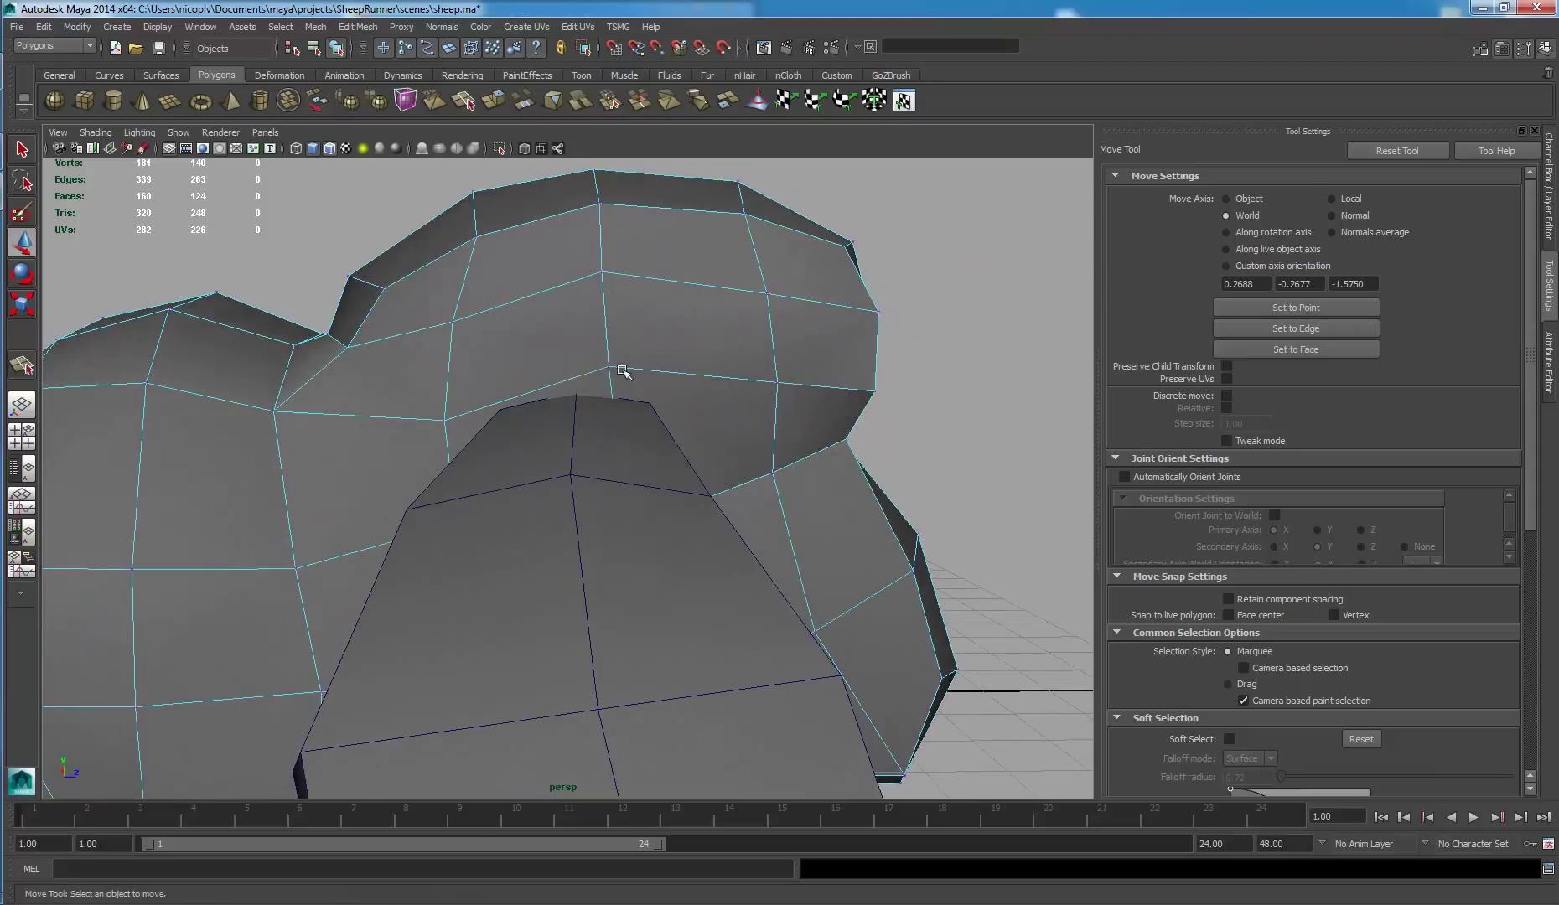
click(606, 369)
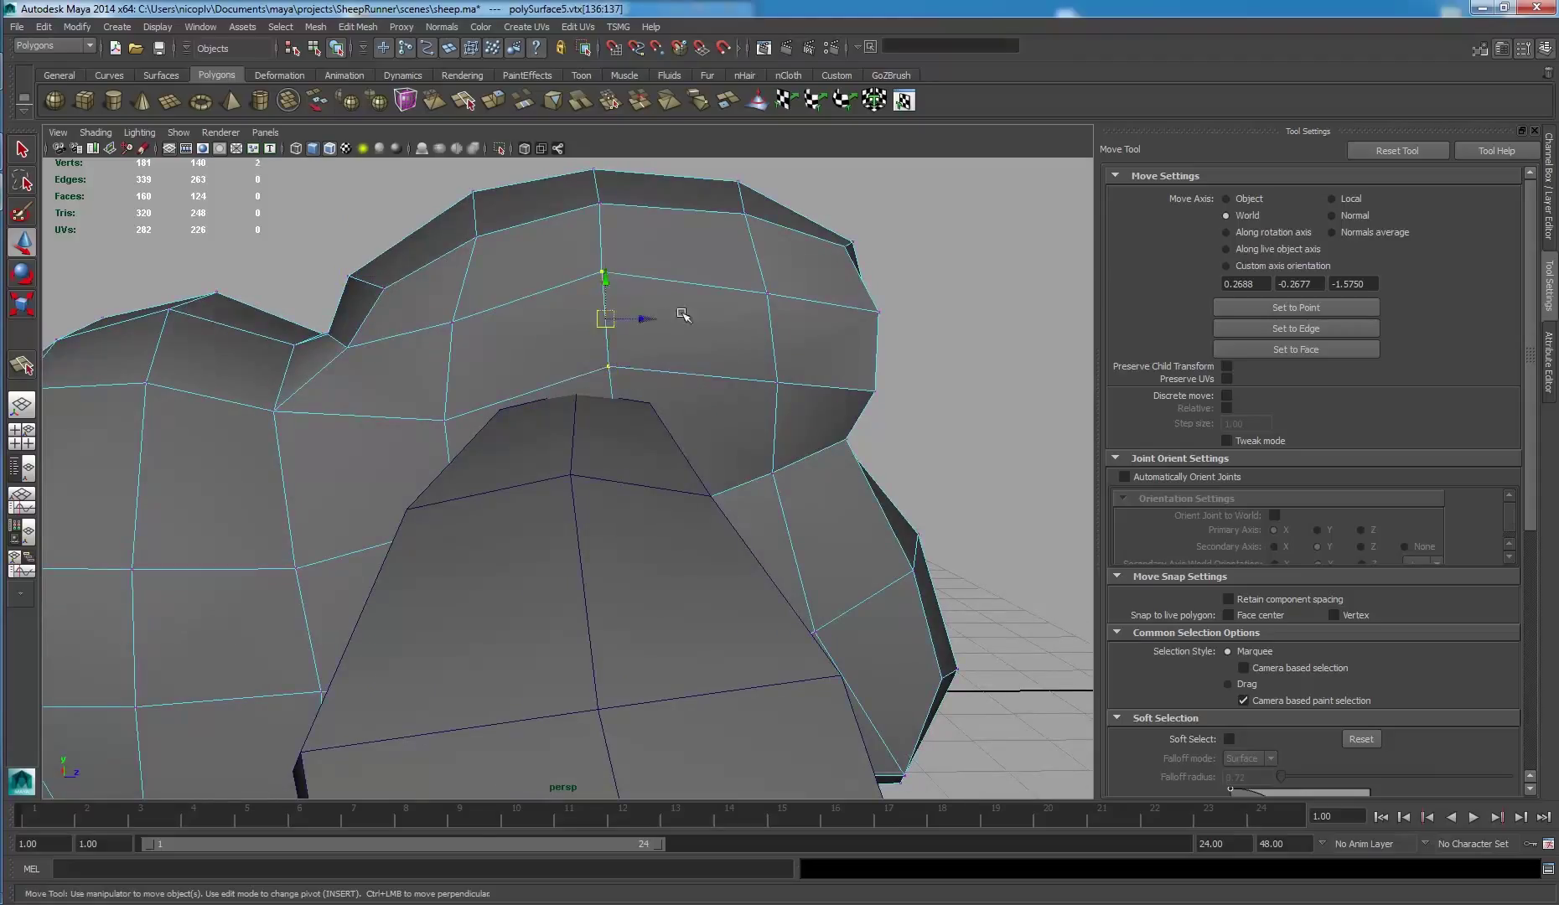
mouse_move(684, 314)
alt+mouse_down()
mouse_move(408, 313)
mouse_move(368, 363)
alt+mouse_up()
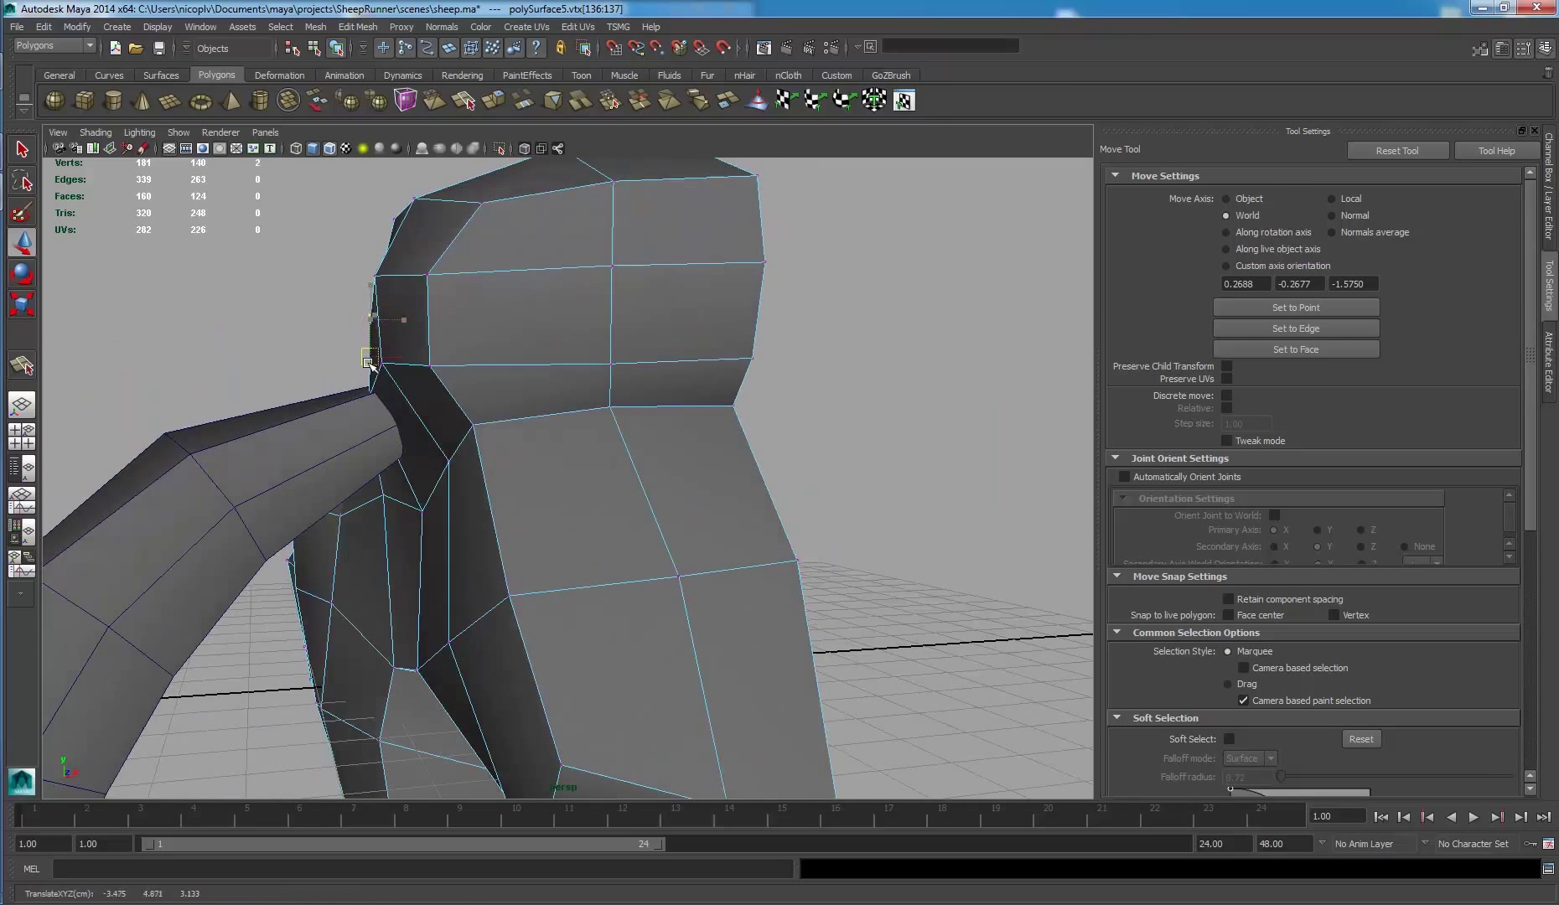
key(e)
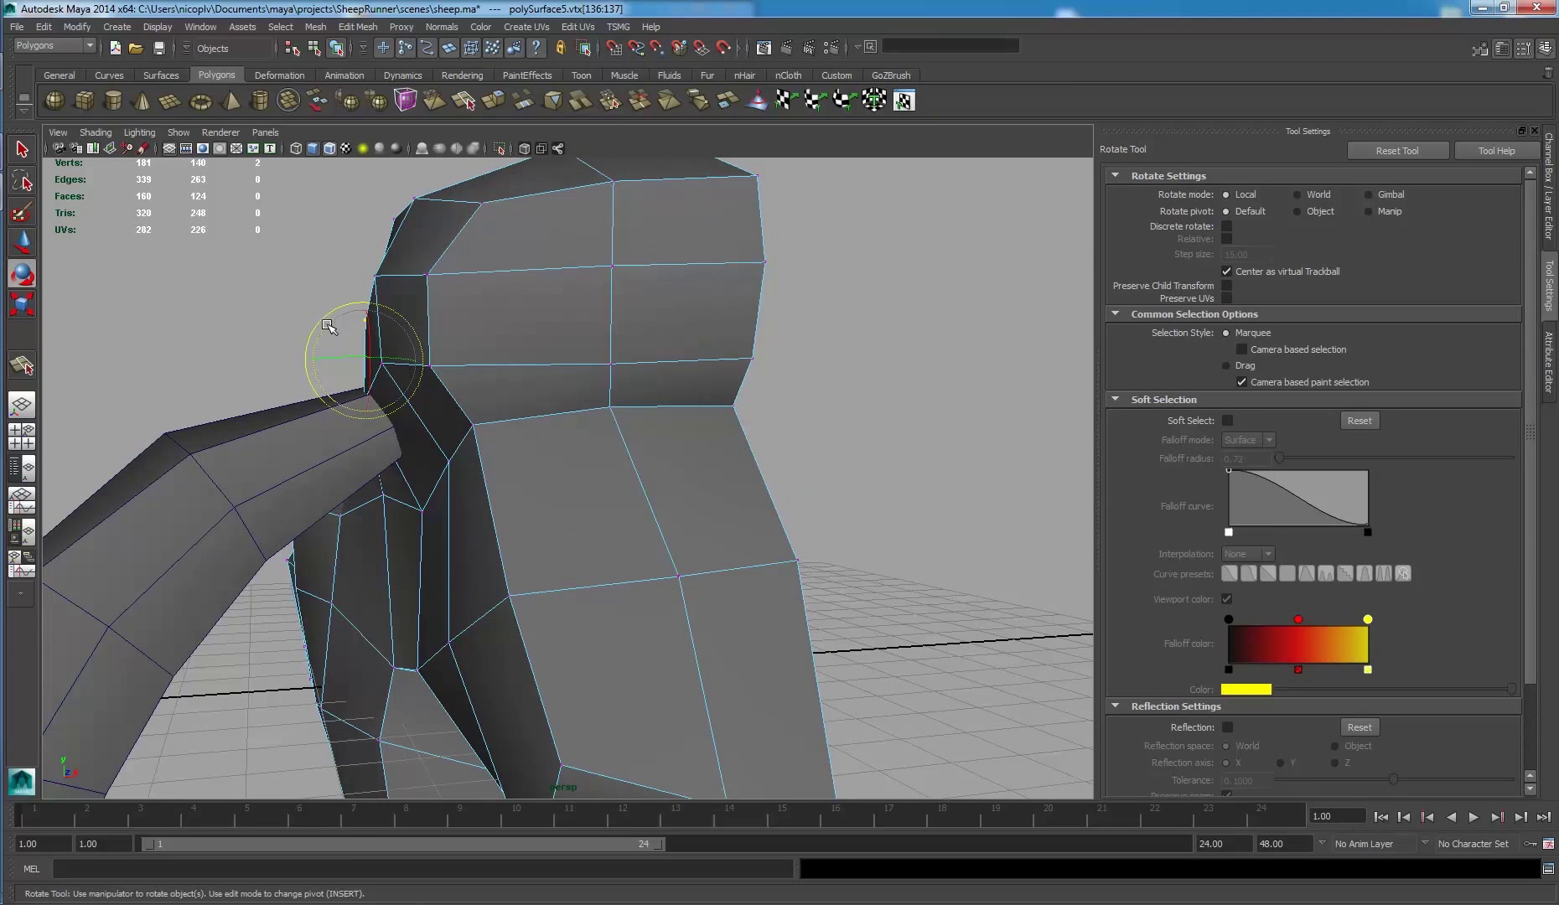
click(325, 324)
alt+drag(308, 298, 532, 296)
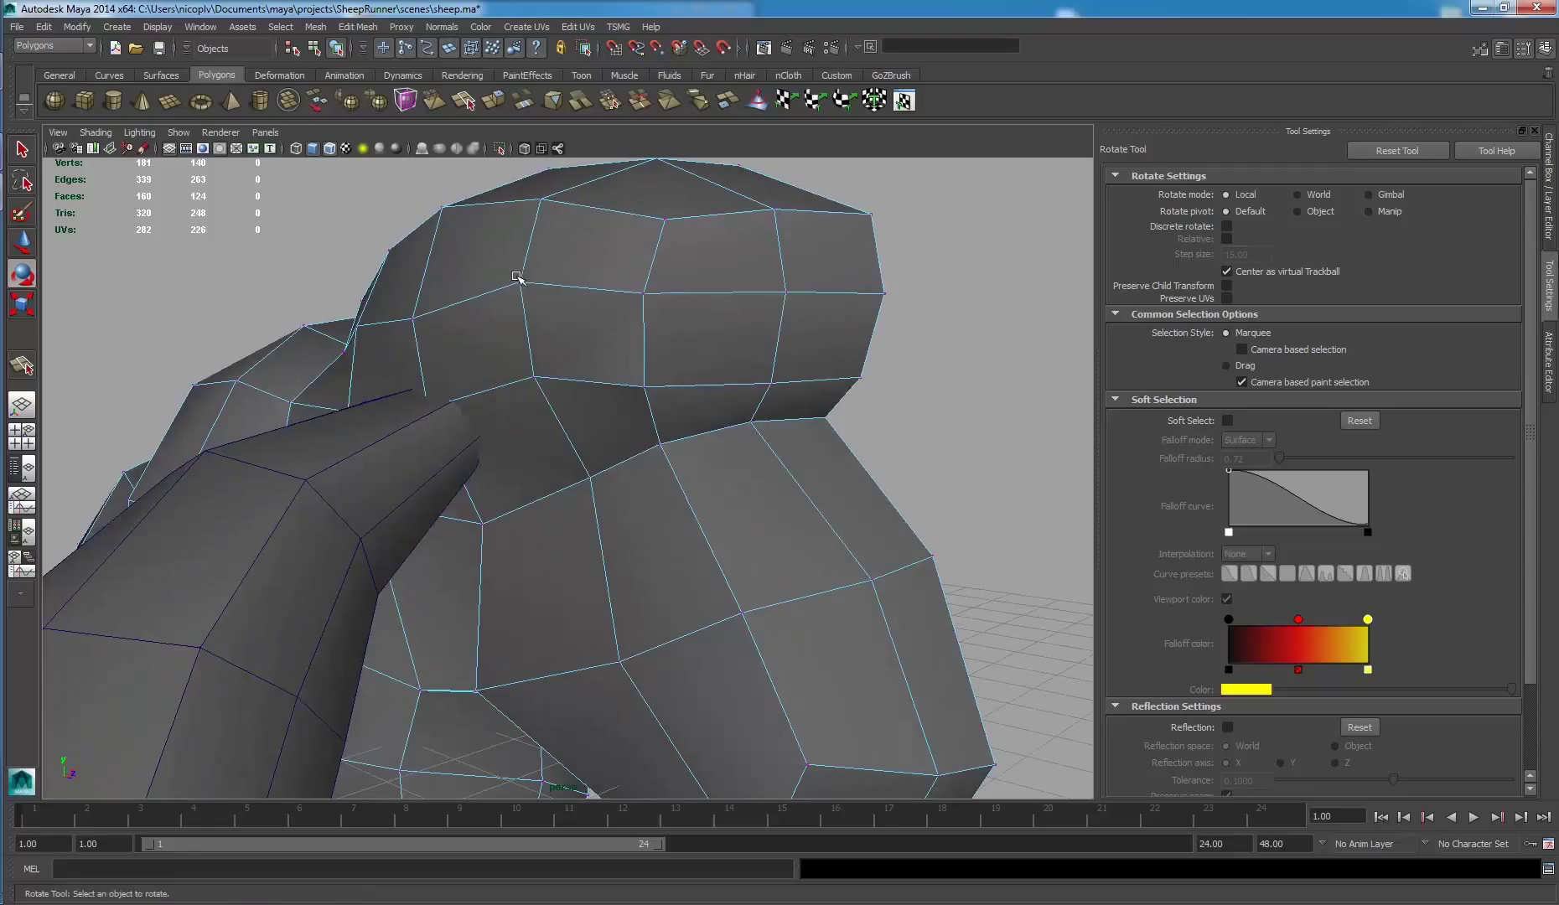
click(518, 279)
shift+click(535, 379)
alt+drag(535, 379, 515, 376)
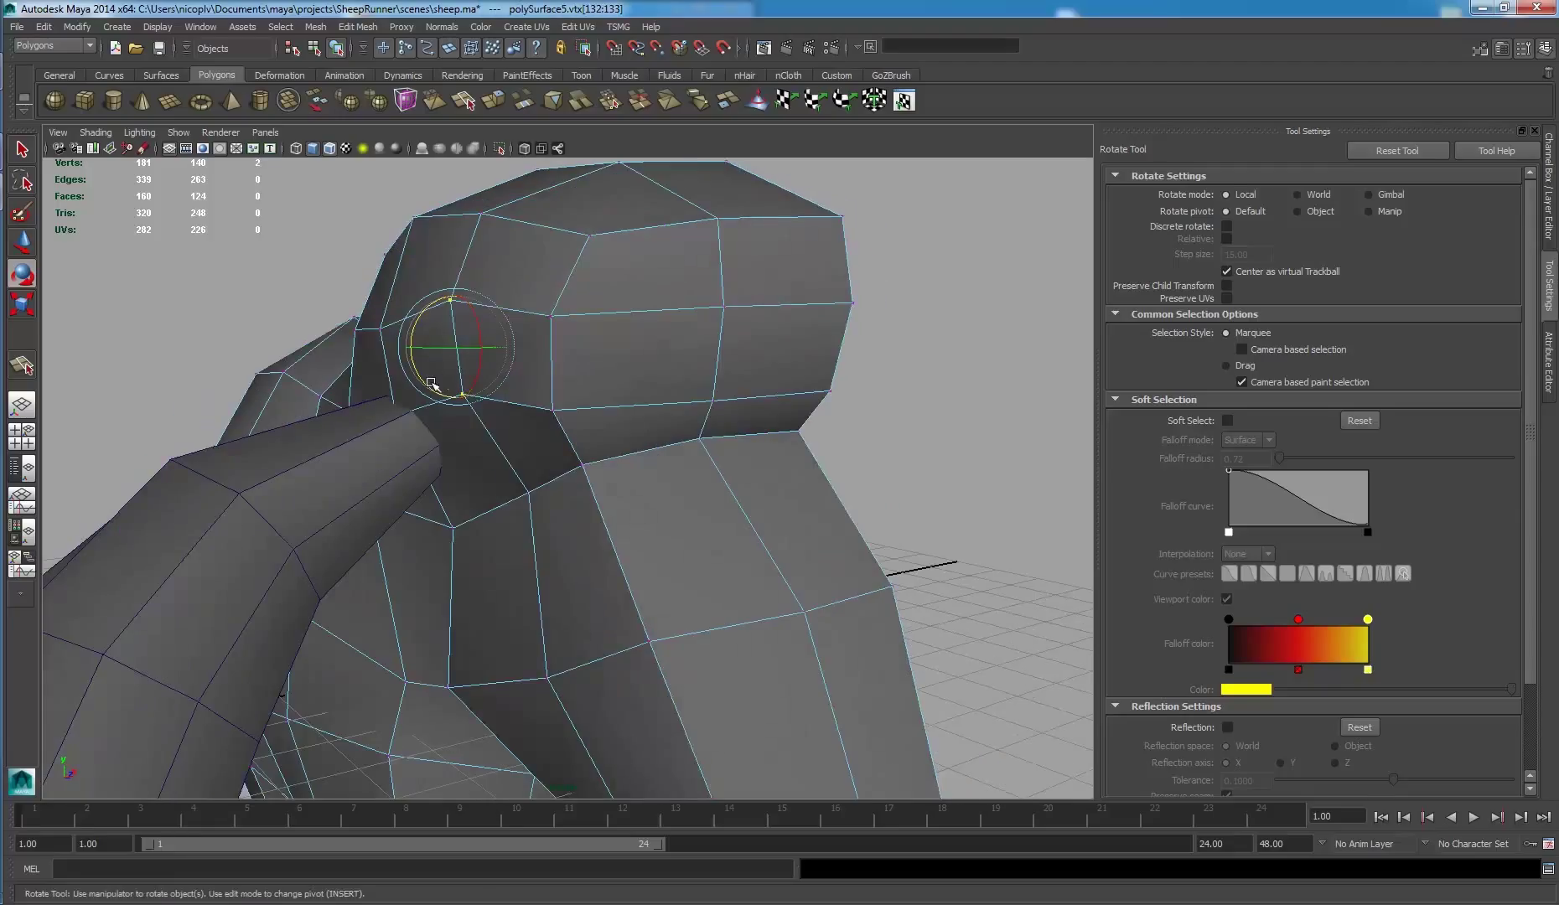
- Select the leg piece in object mode, then return to the body's vertices
key(w)
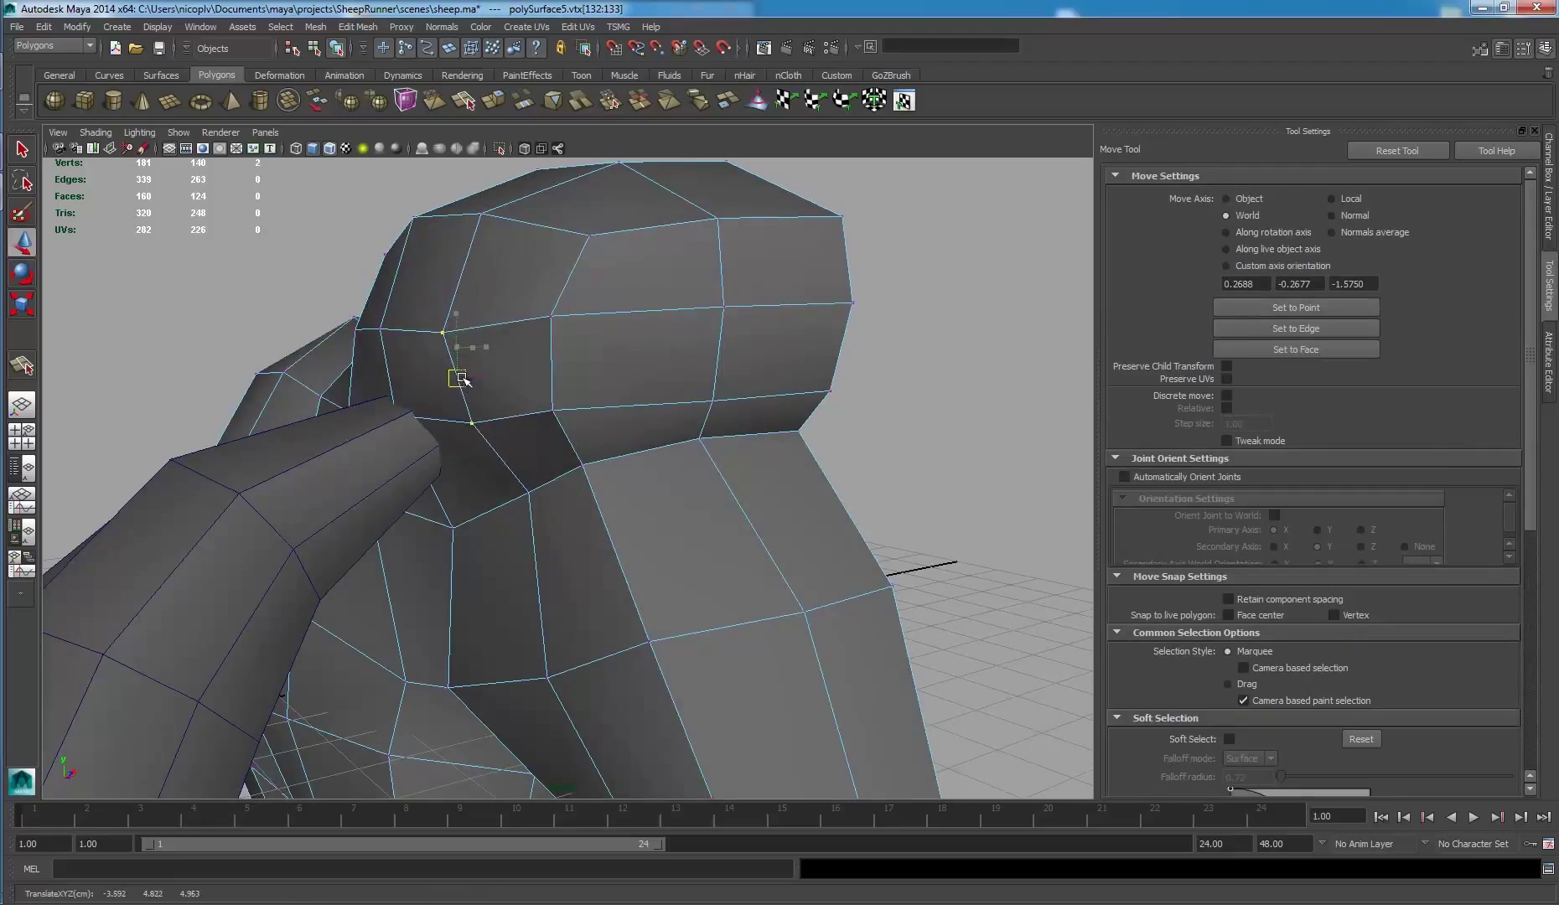
right_drag(506, 311, 574, 287)
mouse_move(487, 338)
alt+mouse_down()
mouse_move(761, 363)
mouse_move(637, 379)
mouse_move(630, 404)
alt+mouse_up()
click(760, 363)
scroll(711, 353, up, 5)
right_click(560, 327)
click(491, 326)
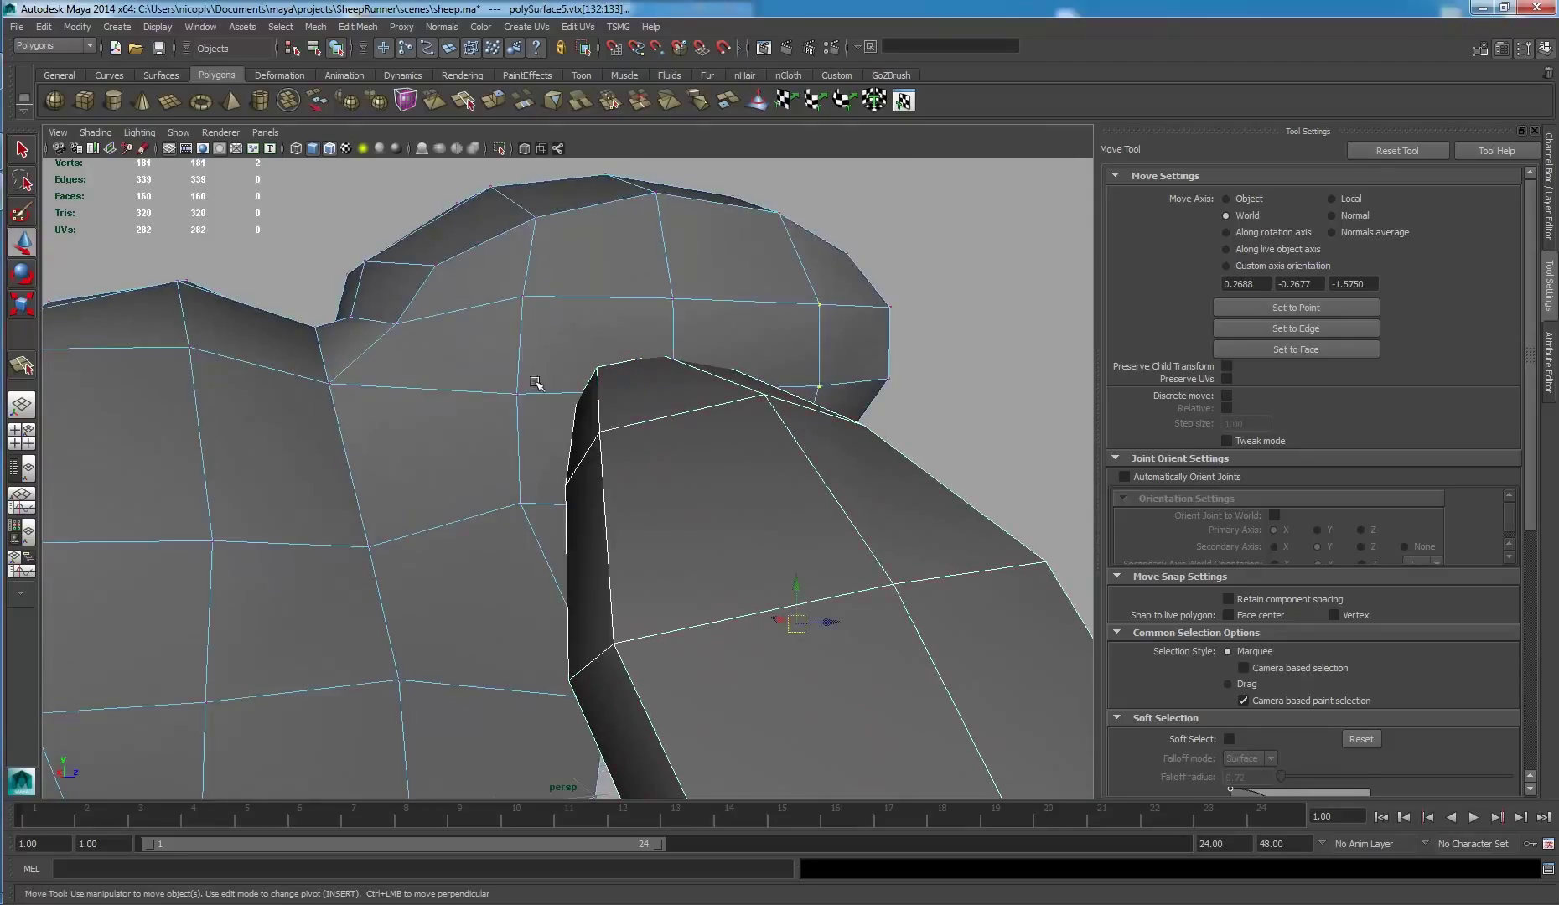
- Move the body vertices where the leg meets it to even out the shoulder faces
click(518, 396)
mouse_move(518, 396)
alt+mouse_down()
mouse_move(522, 435)
mouse_move(459, 450)
alt+mouse_up()
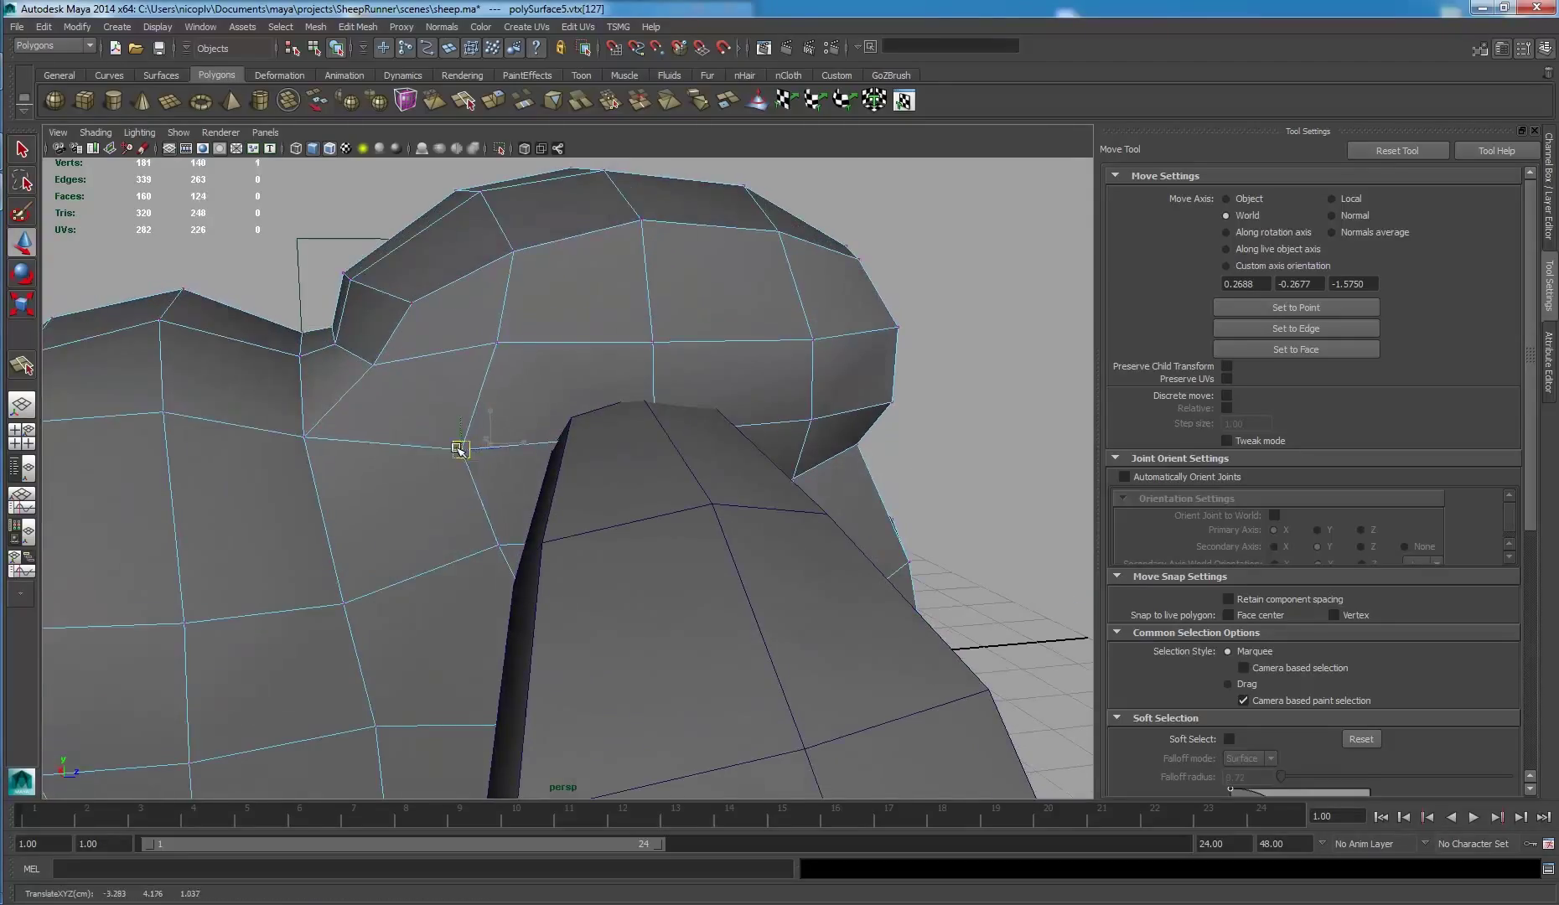
click(656, 346)
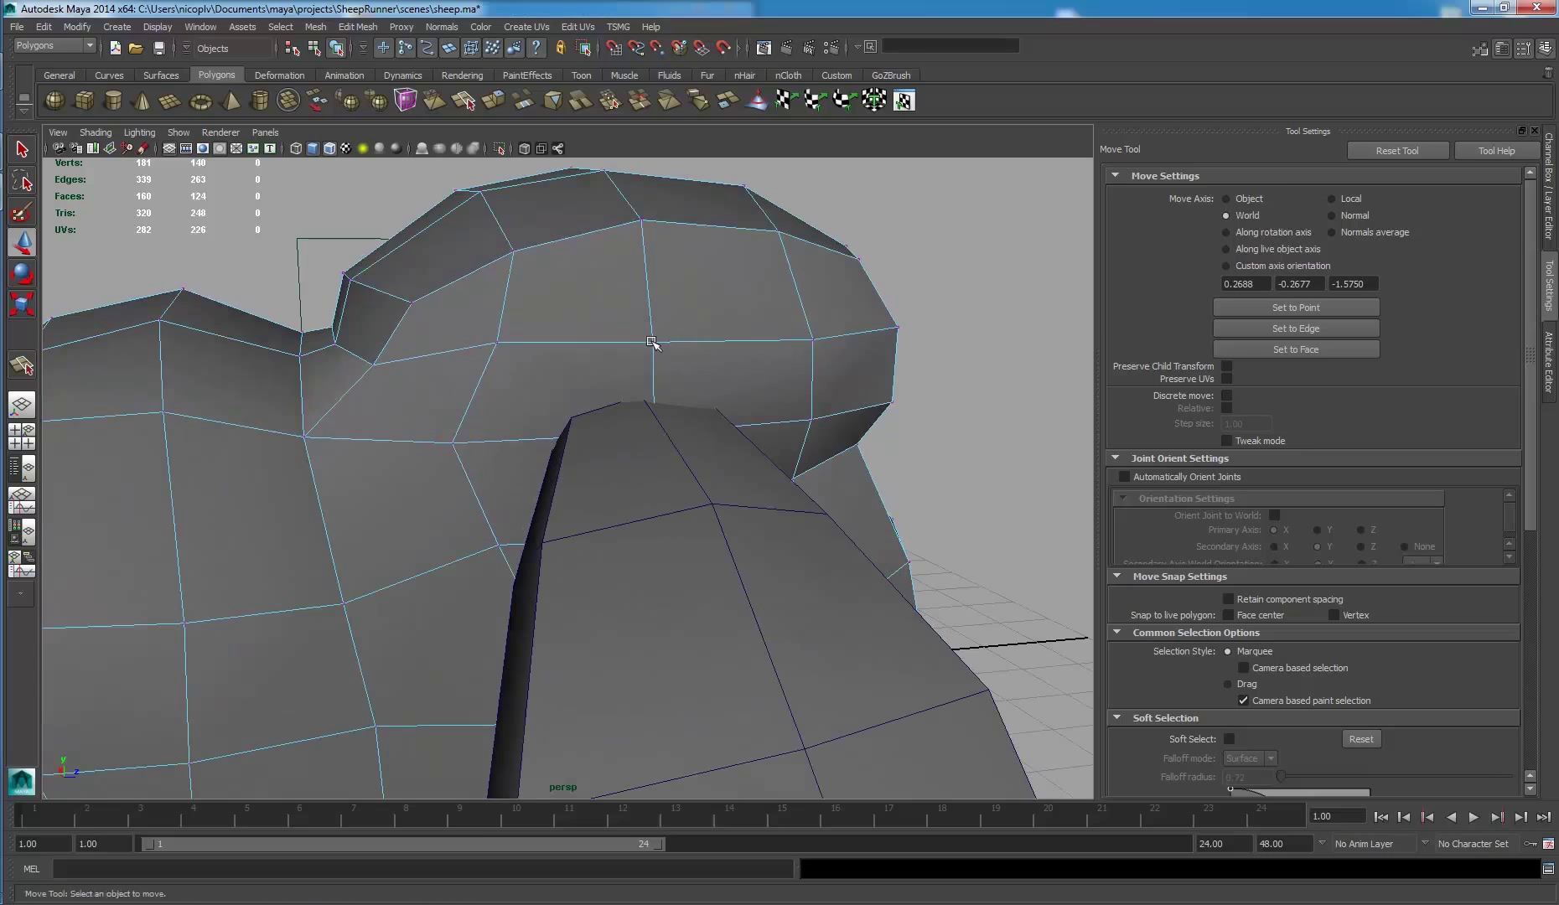
alt+drag(656, 345, 627, 373)
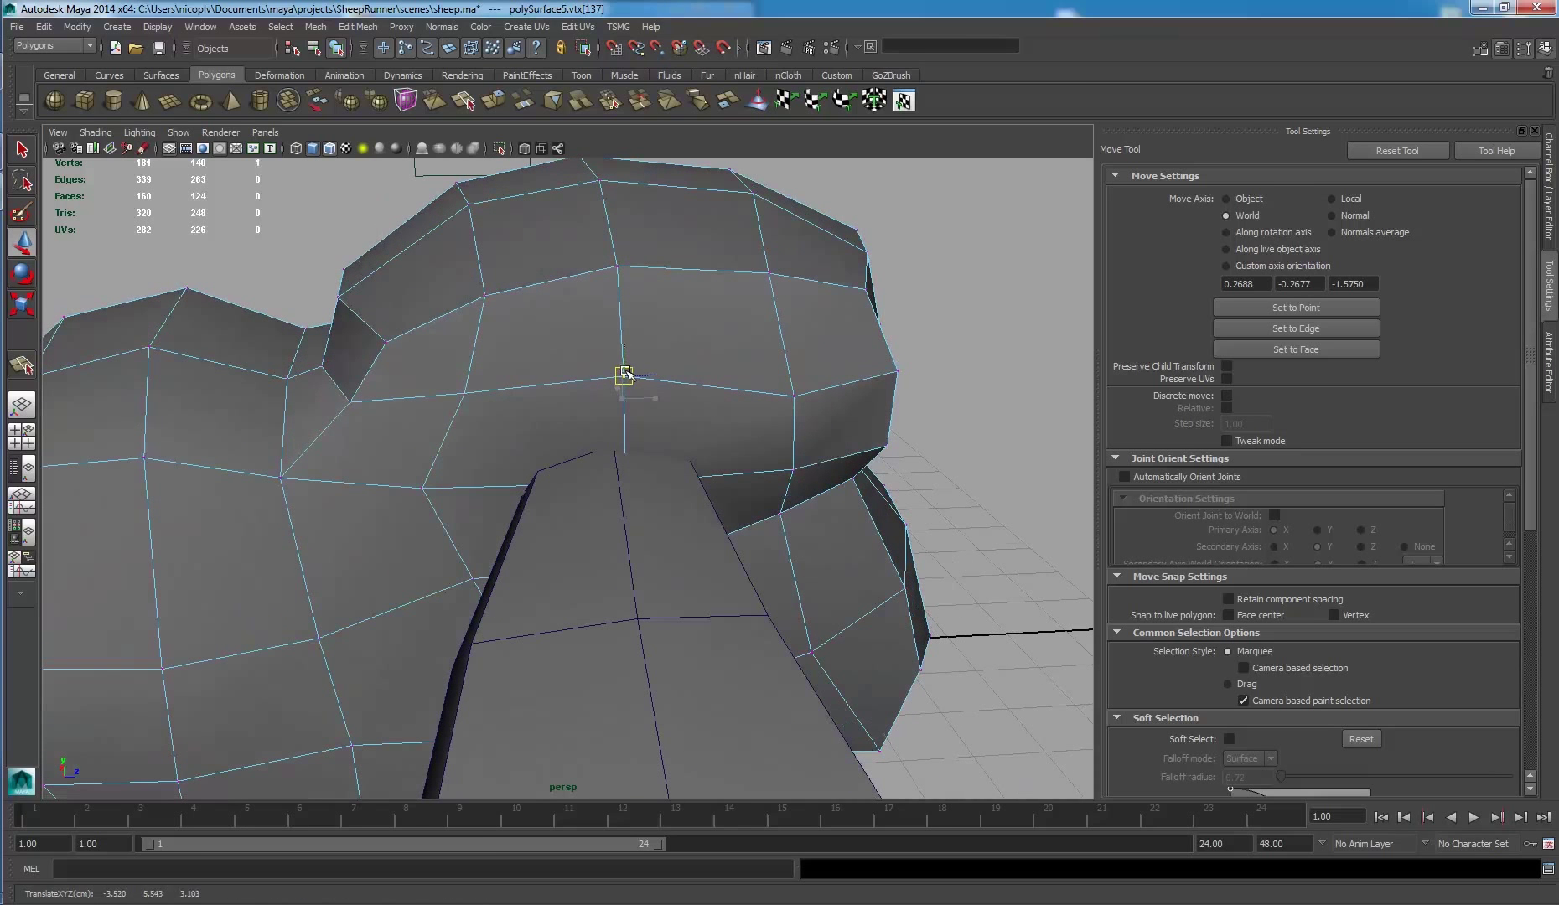
click(792, 467)
mouse_move(793, 467)
alt+mouse_down()
mouse_move(711, 359)
mouse_move(669, 409)
mouse_move(707, 495)
alt+mouse_up()
click(669, 413)
right_click(636, 433)
- Select the four body faces at the leg joint and extrude them
right_drag(635, 434, 636, 474)
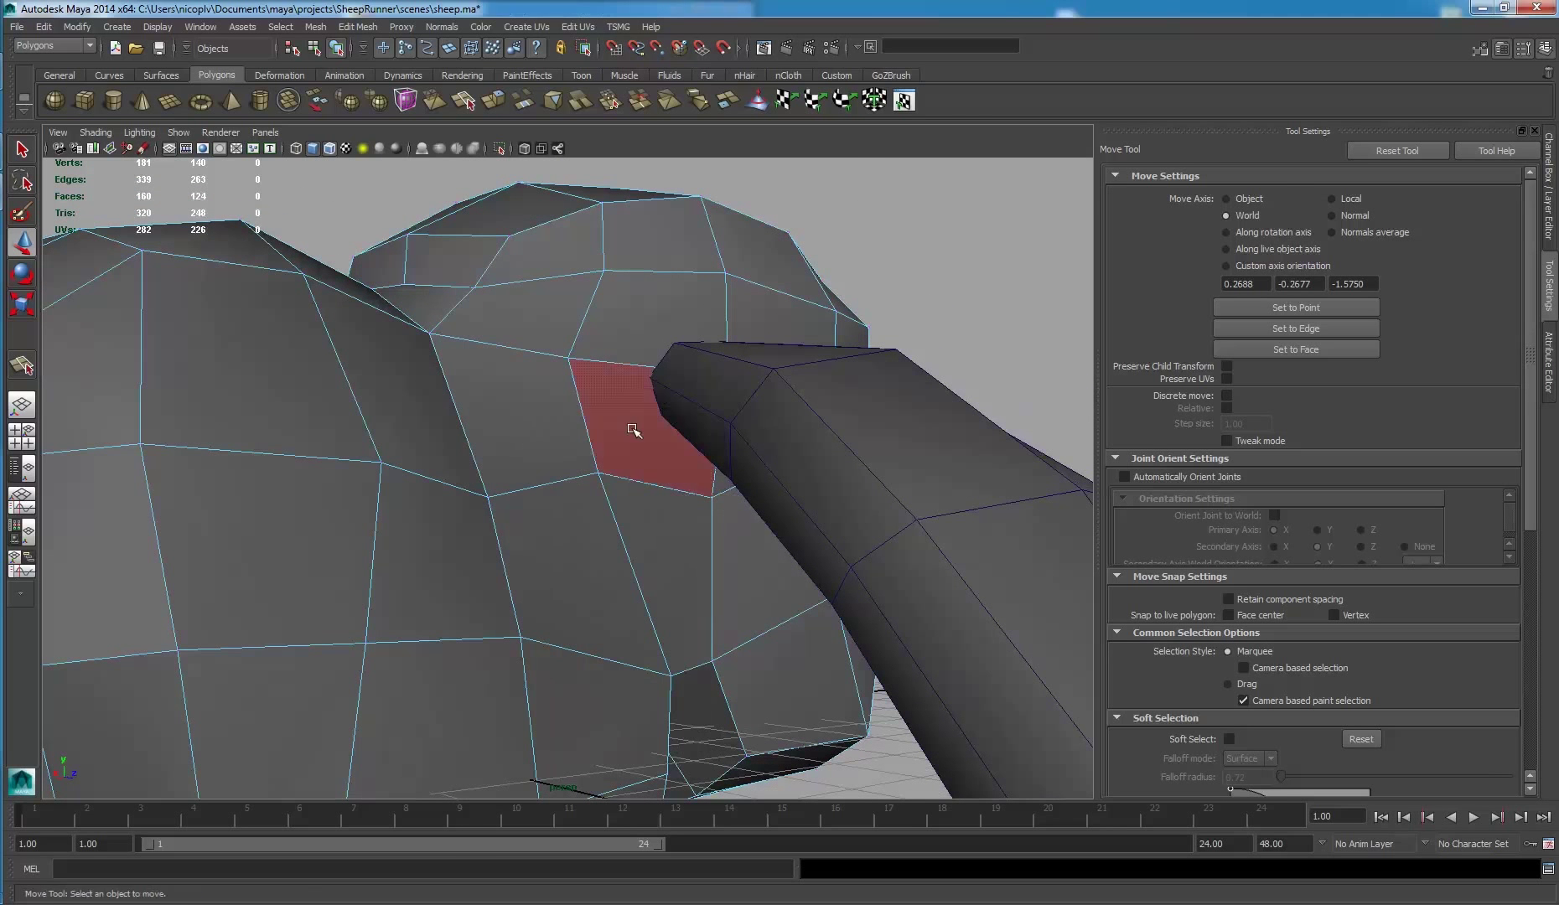
click(653, 338)
shift+click(768, 329)
alt+drag(740, 337, 557, 415)
shift+click(708, 366)
shift+right_click(569, 402)
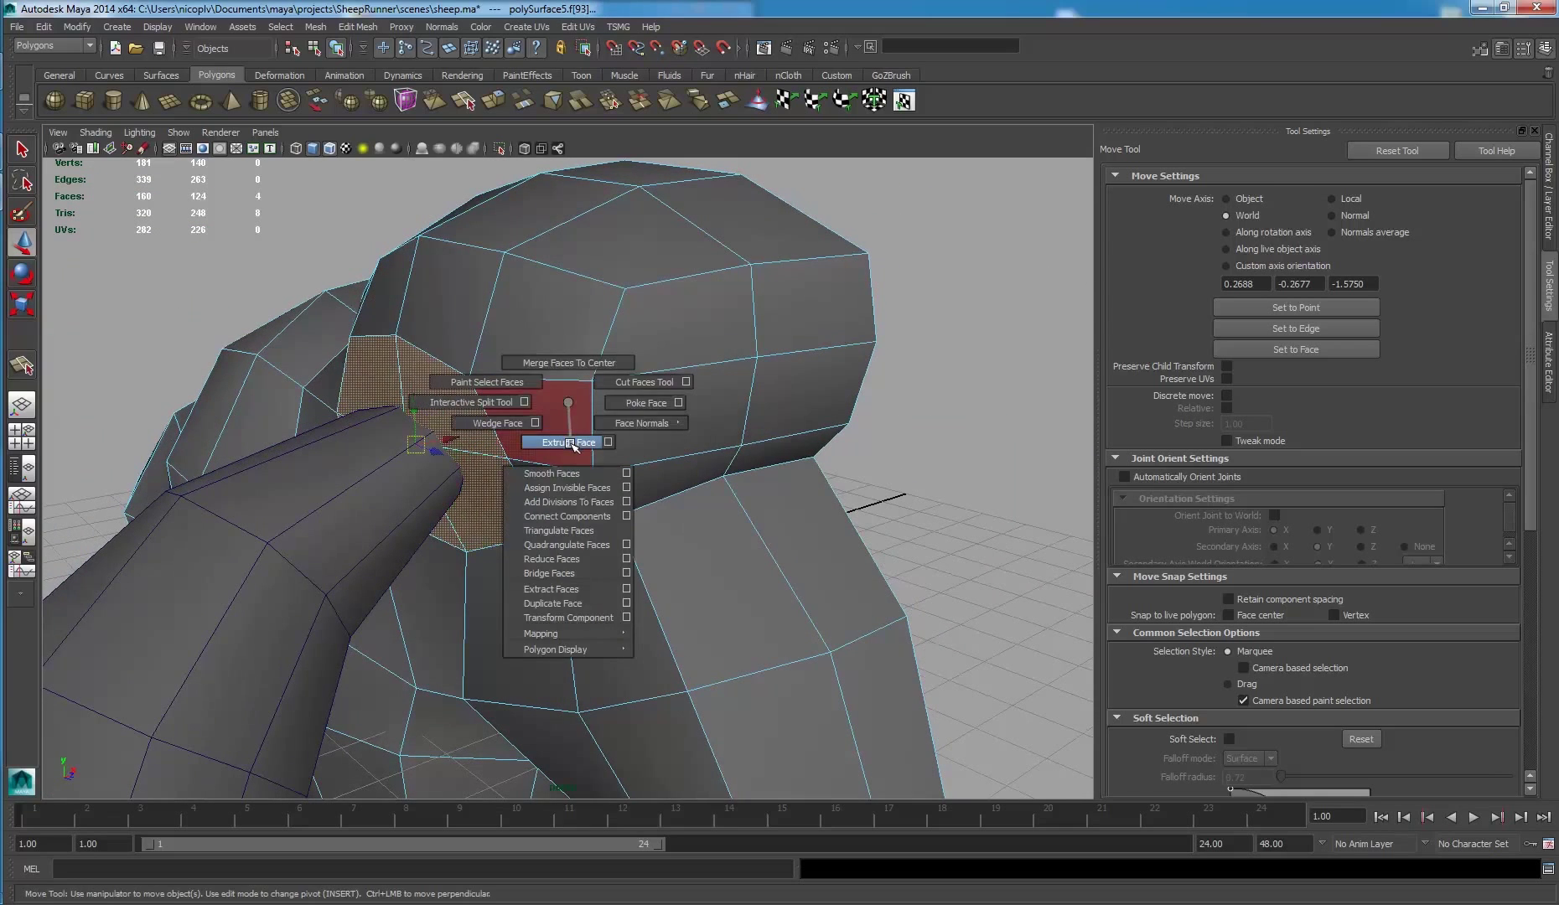
shift+right_drag(573, 445, 572, 445)
mouse_move(573, 444)
alt+mouse_down()
mouse_move(567, 404)
mouse_move(592, 408)
alt+mouse_up()
- Scale the extruded faces inward and delete them, leaving a hole where the leg joins
key(r)
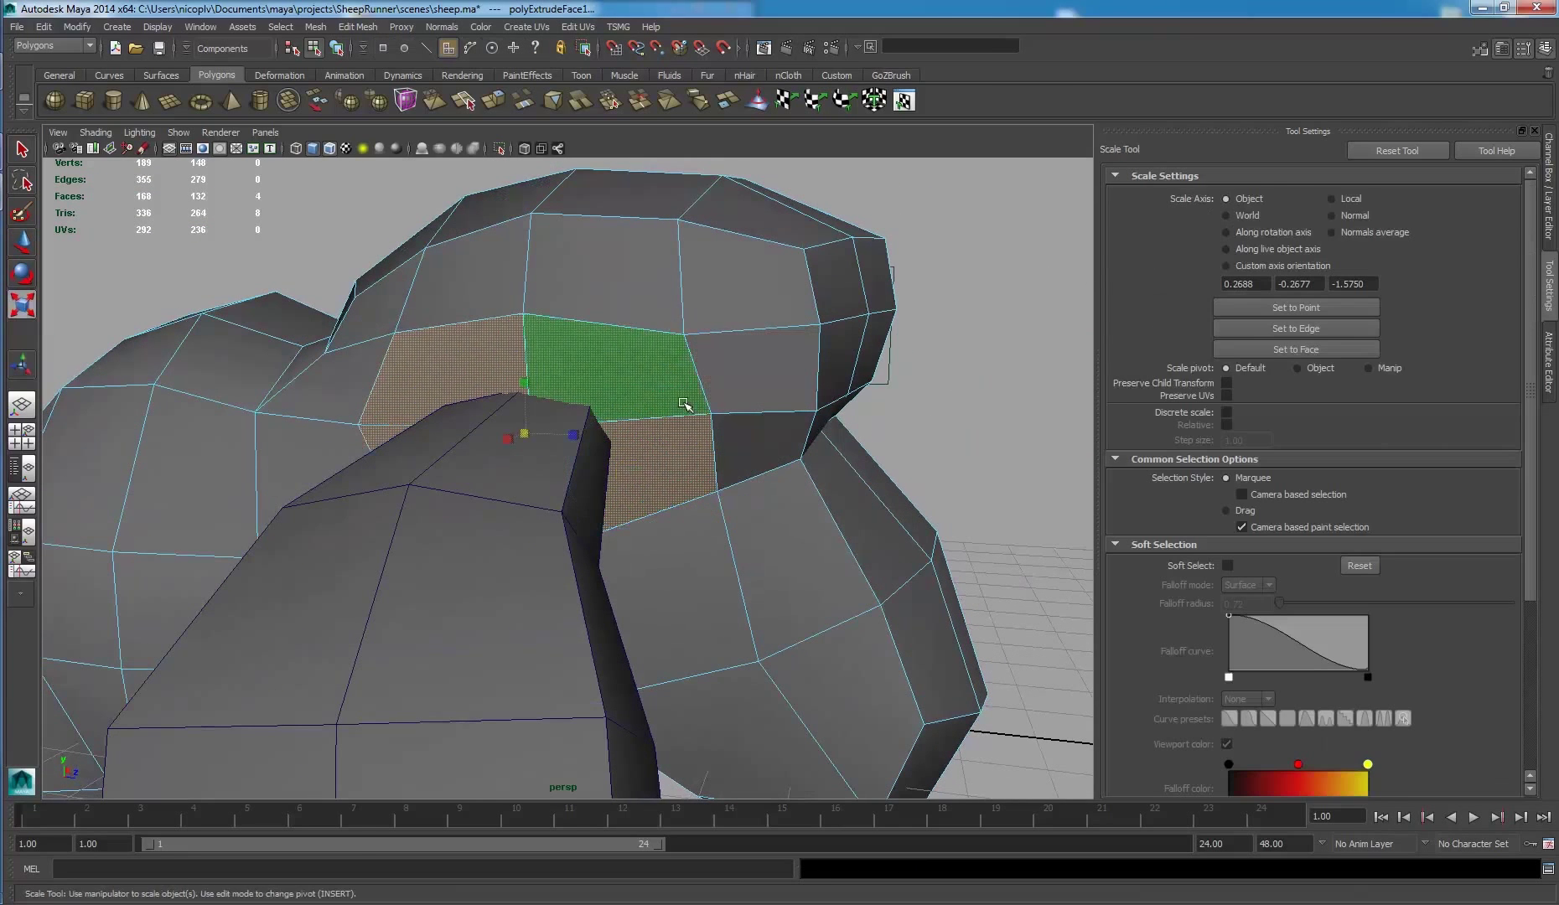
middle_drag(685, 405, 614, 414)
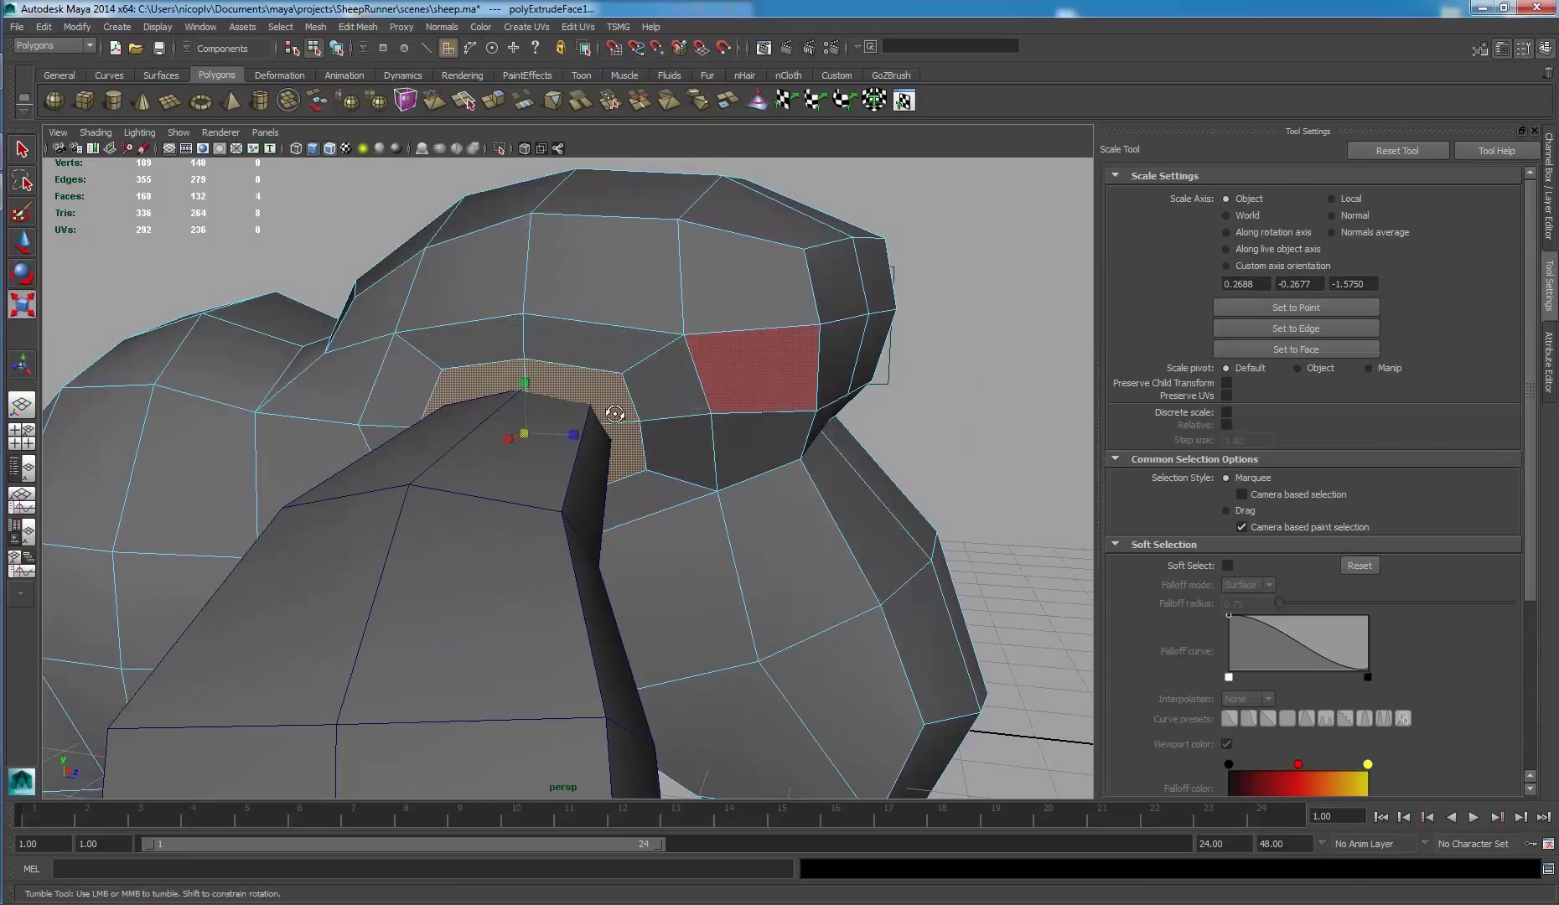
alt+drag(615, 414, 769, 407)
key(e)
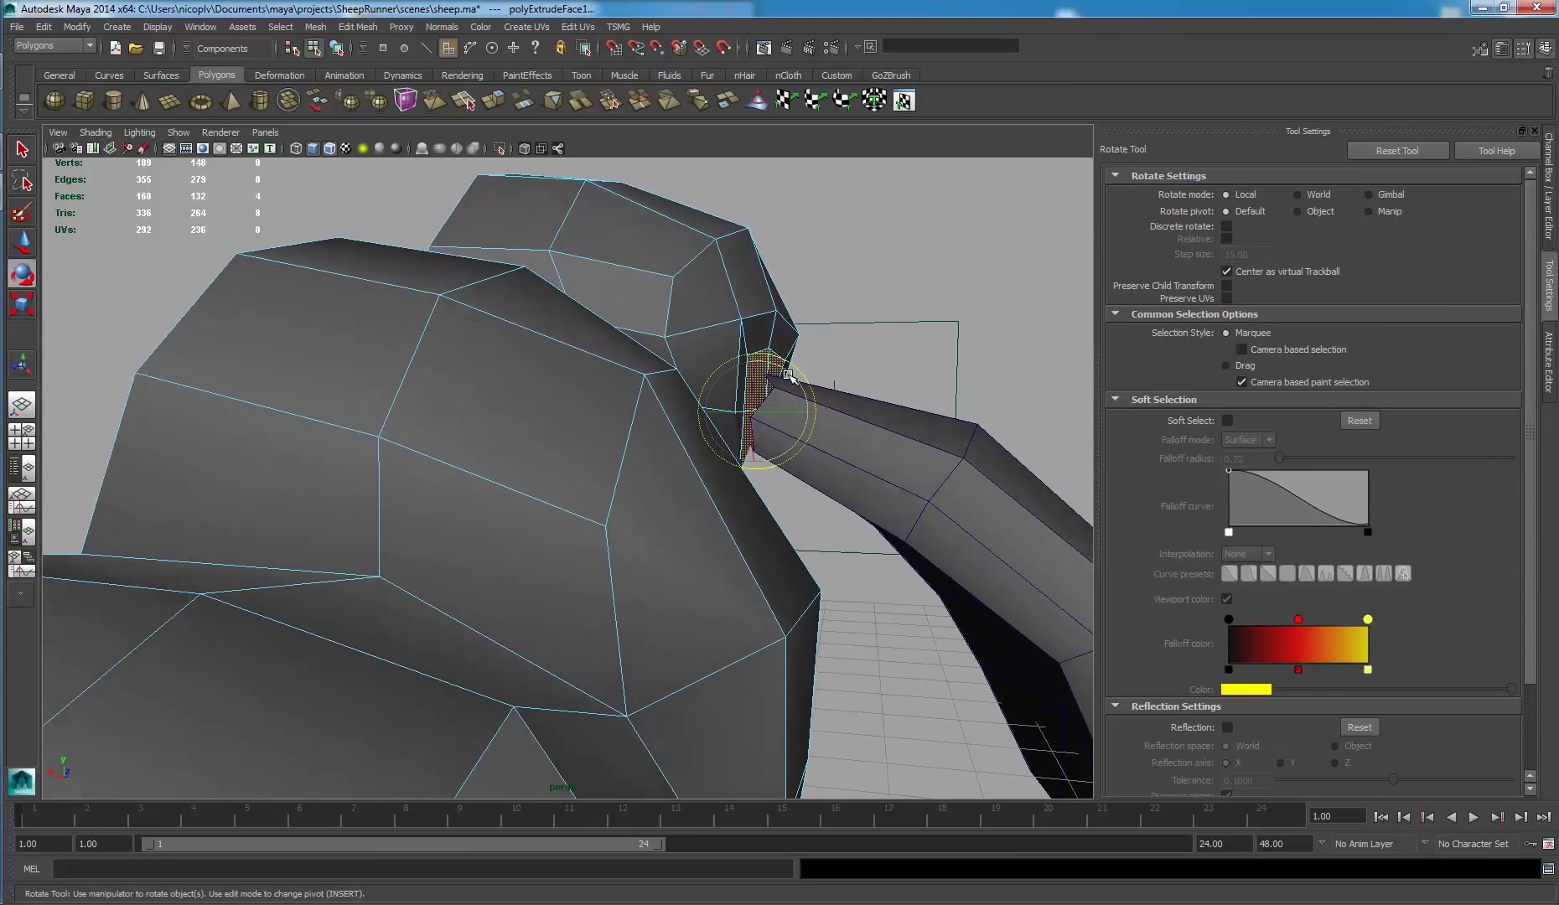
key(w)
mouse_move(771, 394)
alt+mouse_down()
mouse_move(752, 374)
mouse_move(671, 366)
mouse_move(715, 408)
mouse_move(511, 404)
mouse_move(630, 435)
mouse_move(738, 407)
mouse_move(644, 453)
mouse_move(611, 441)
alt+mouse_up()
key(e)
key(r)
key(Delete)
click(778, 415)
- Switch to the leg's vertices and pick a corner vertex at its top
shift+click(742, 396)
mouse_move(742, 396)
alt+mouse_down()
mouse_move(540, 323)
mouse_move(575, 375)
mouse_move(785, 421)
mouse_move(734, 443)
alt+mouse_up()
right_drag(662, 453, 663, 438)
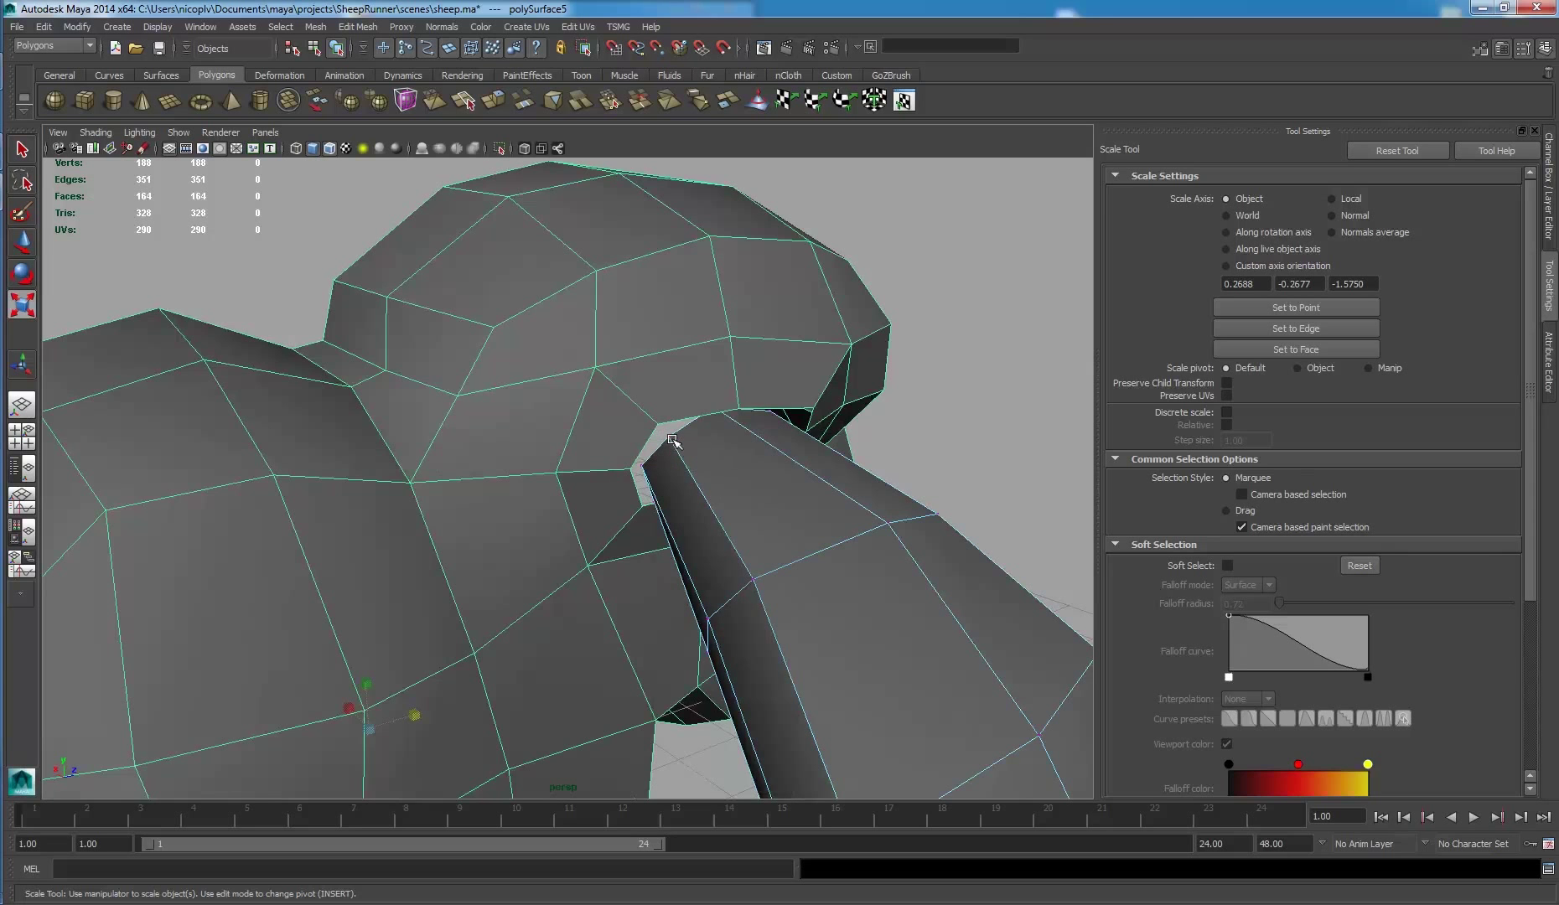
click(673, 439)
mouse_move(700, 435)
alt+right_down()
mouse_move(804, 386)
mouse_move(653, 446)
alt+right_up()
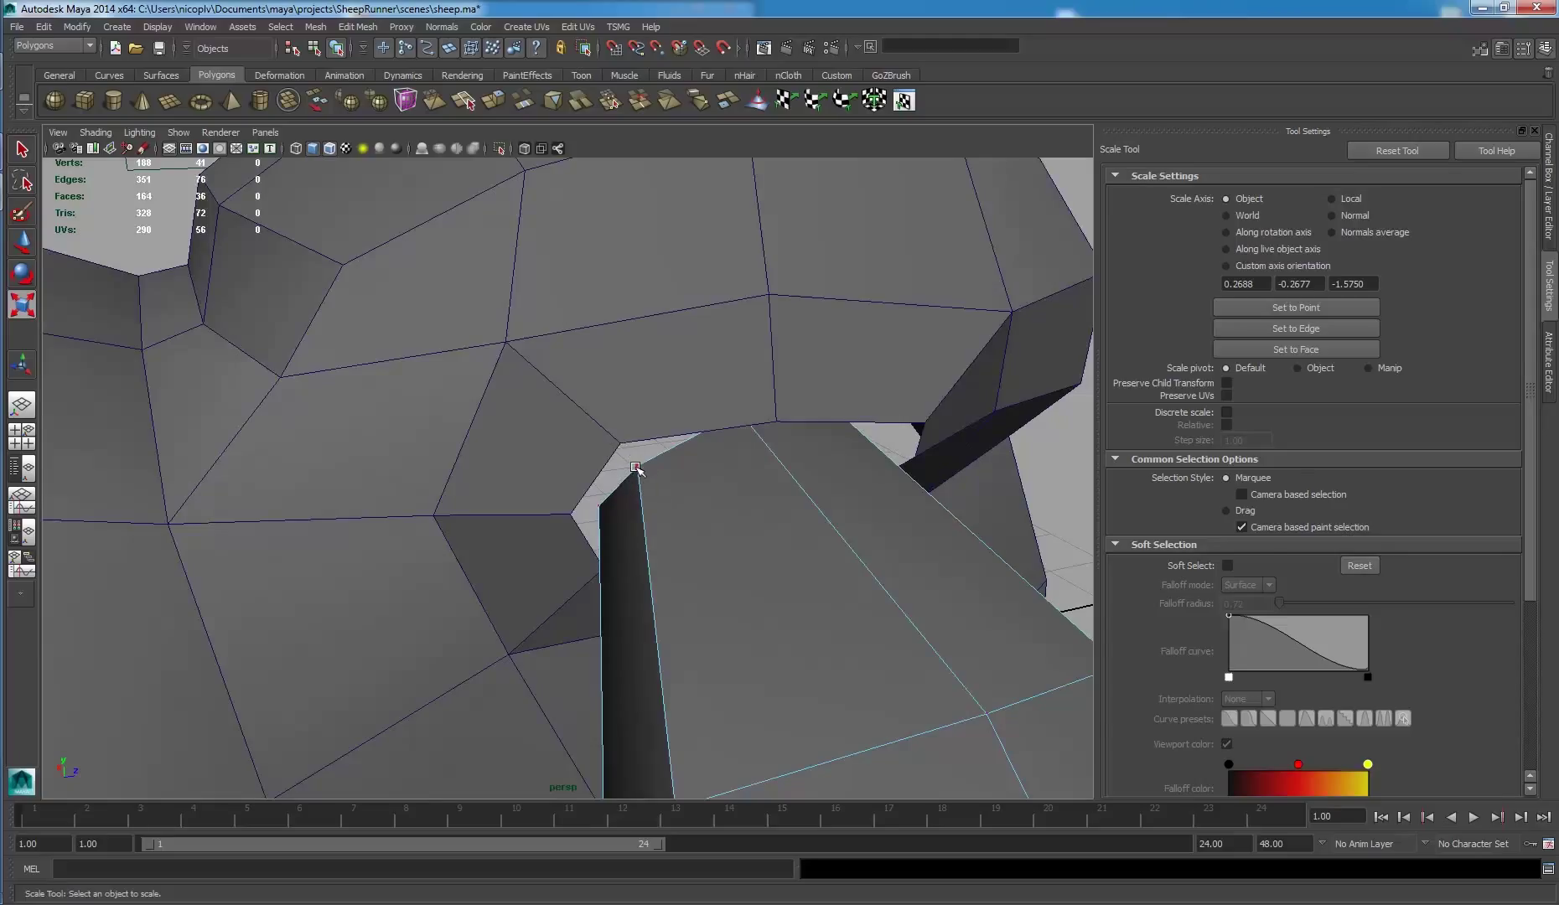
click(636, 467)
key(w)
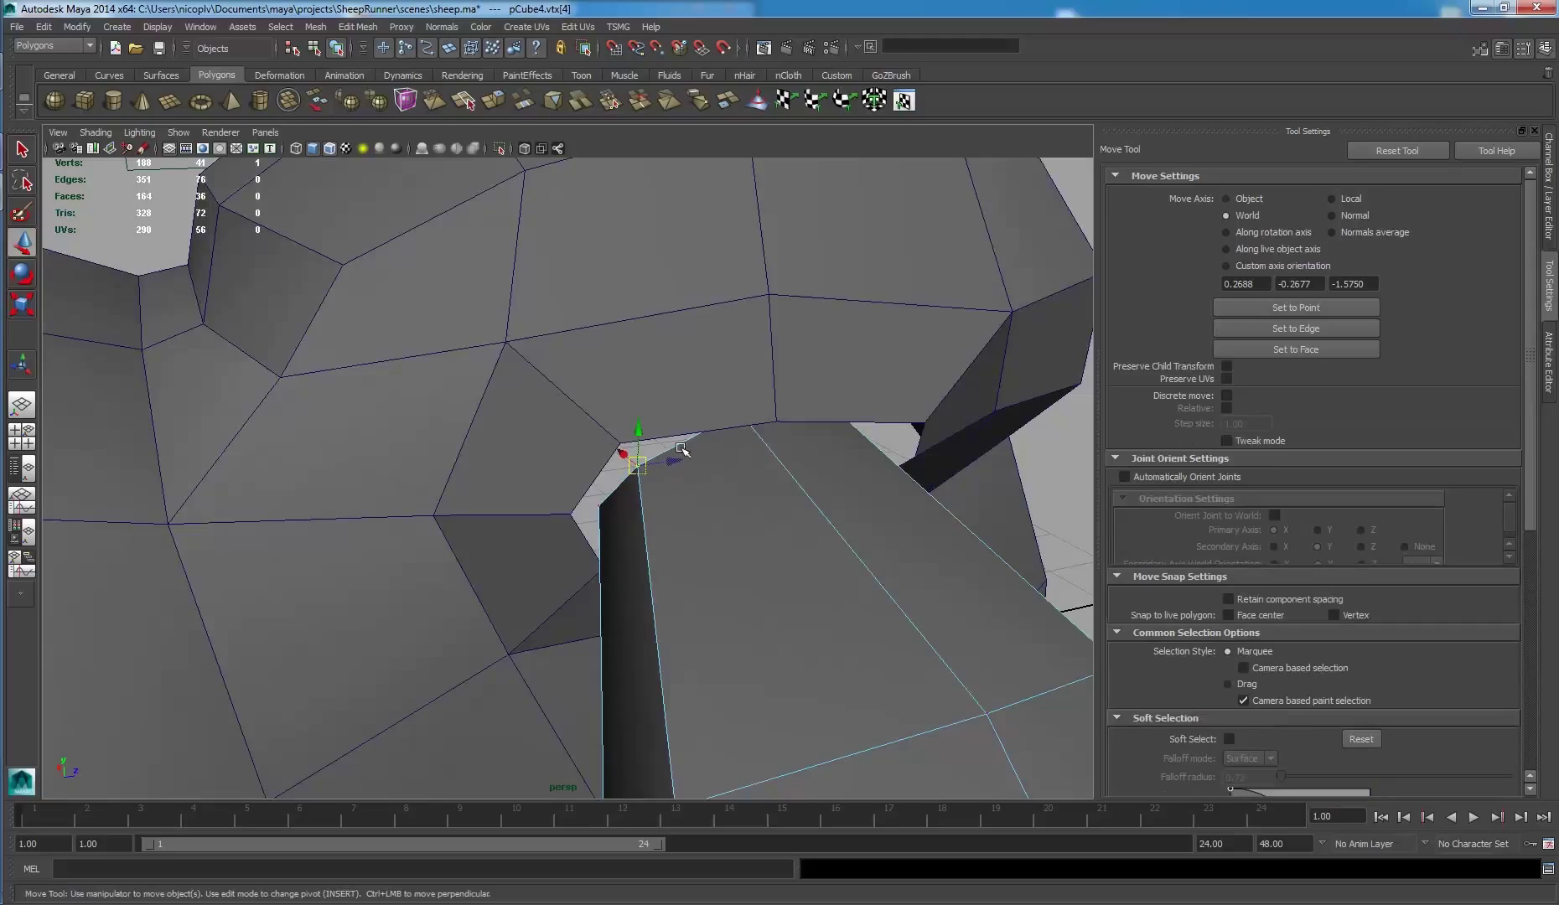
- Pull the leg's top vertices onto the body opening to close the gaps
mouse_move(608, 432)
alt+mouse_down()
mouse_move(689, 425)
mouse_move(557, 291)
mouse_move(565, 306)
alt+mouse_up()
click(713, 338)
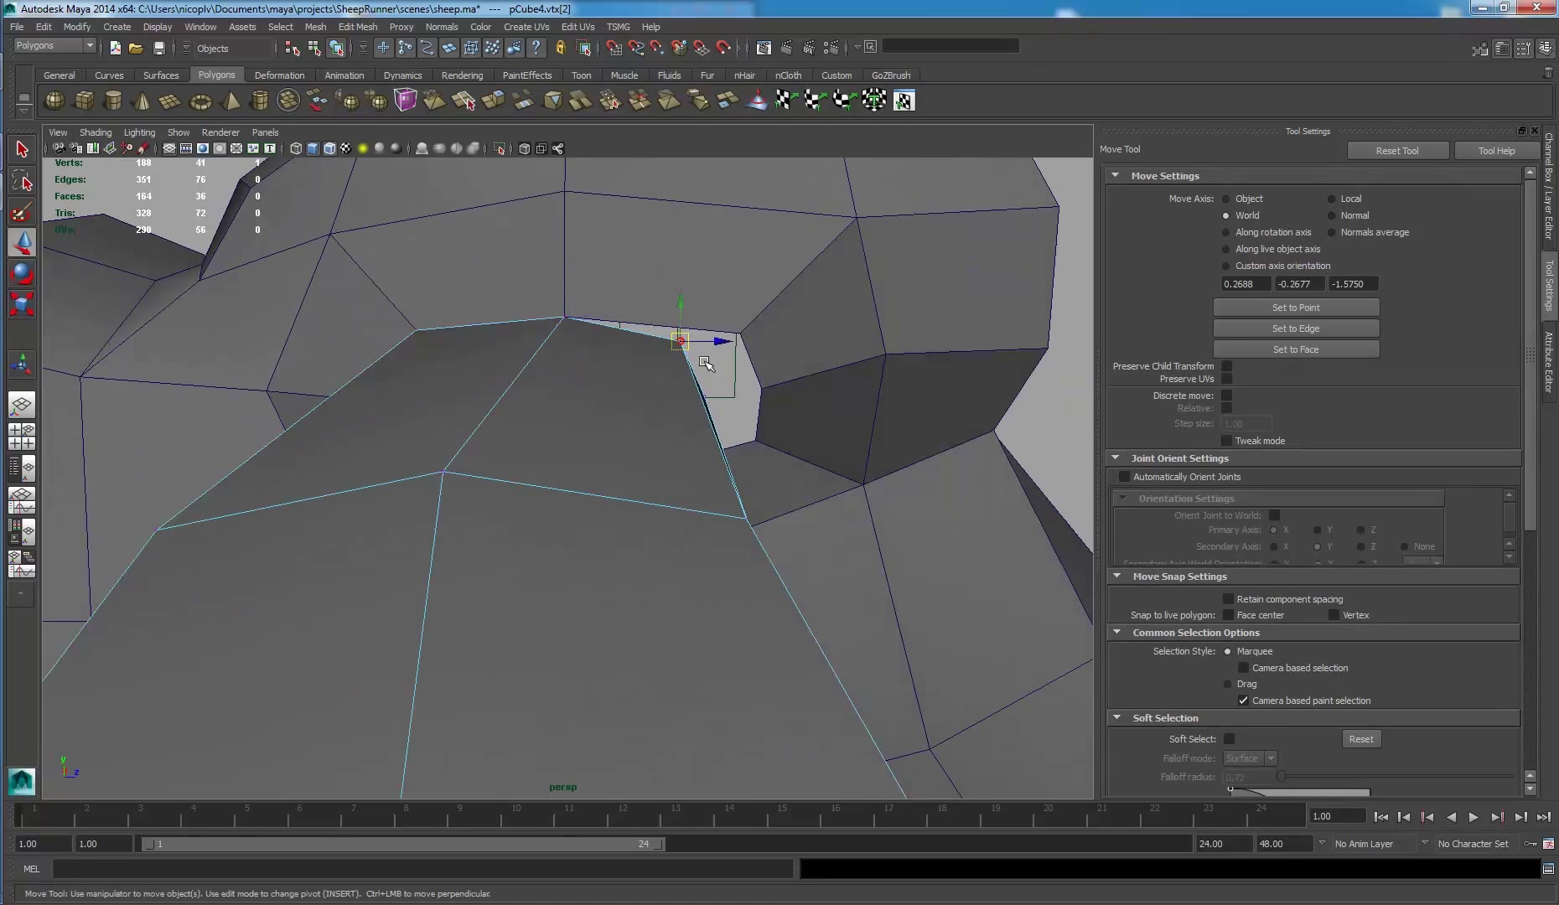
drag(735, 338, 675, 327)
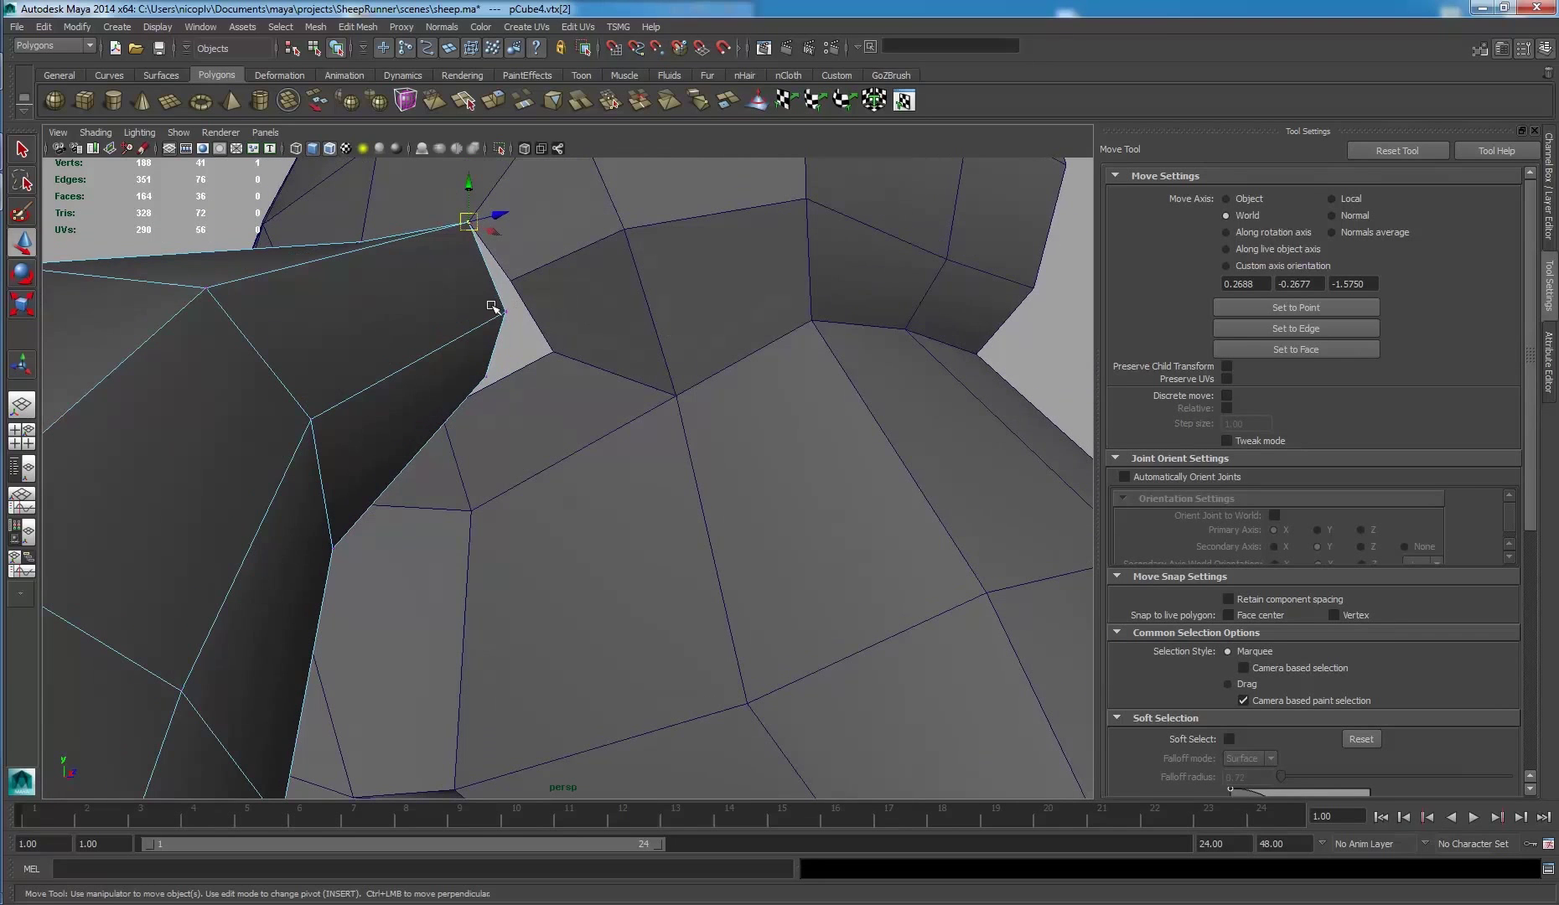
drag(528, 302, 508, 278)
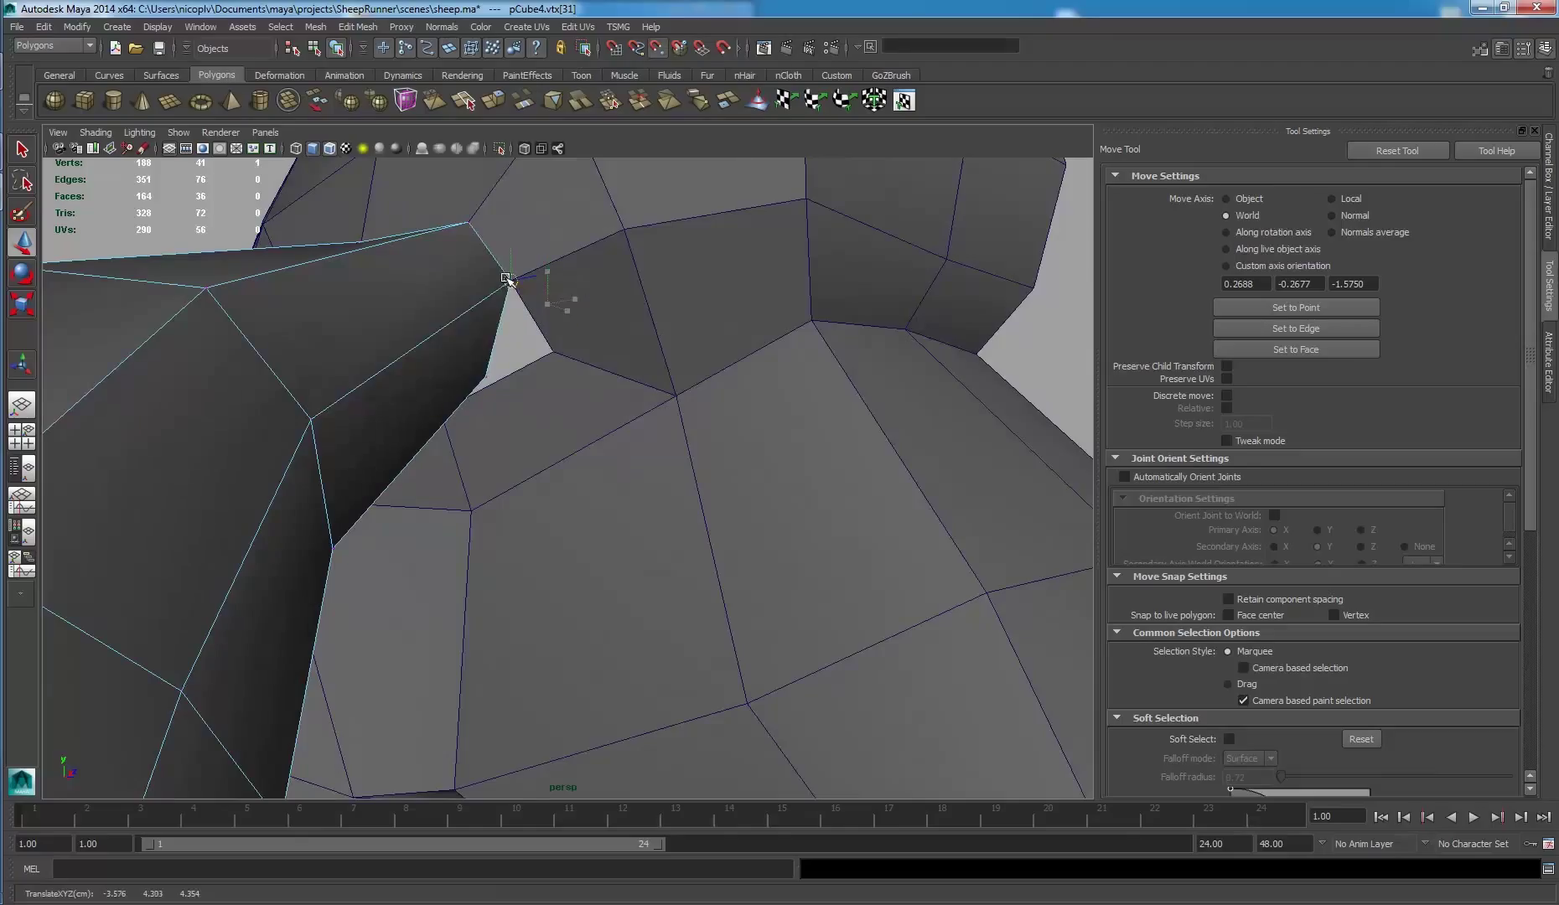
click(547, 341)
mouse_move(547, 342)
alt+mouse_down()
mouse_move(515, 312)
mouse_move(554, 259)
alt+mouse_up()
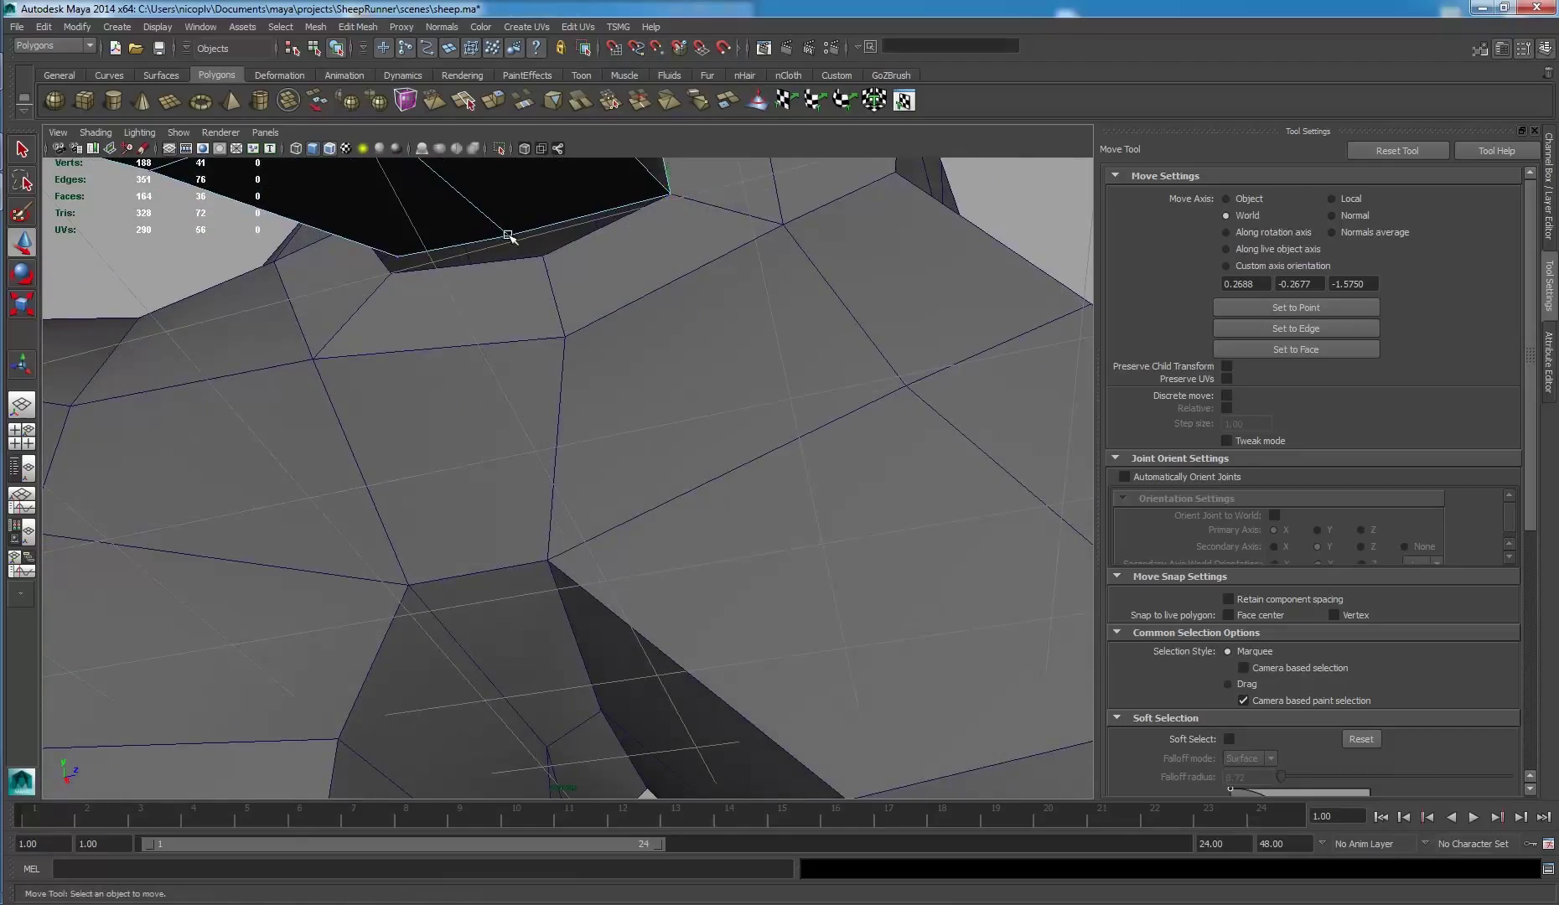
click(541, 256)
mouse_move(541, 257)
alt+mouse_down()
mouse_move(506, 291)
mouse_move(577, 299)
alt+mouse_up()
click(661, 298)
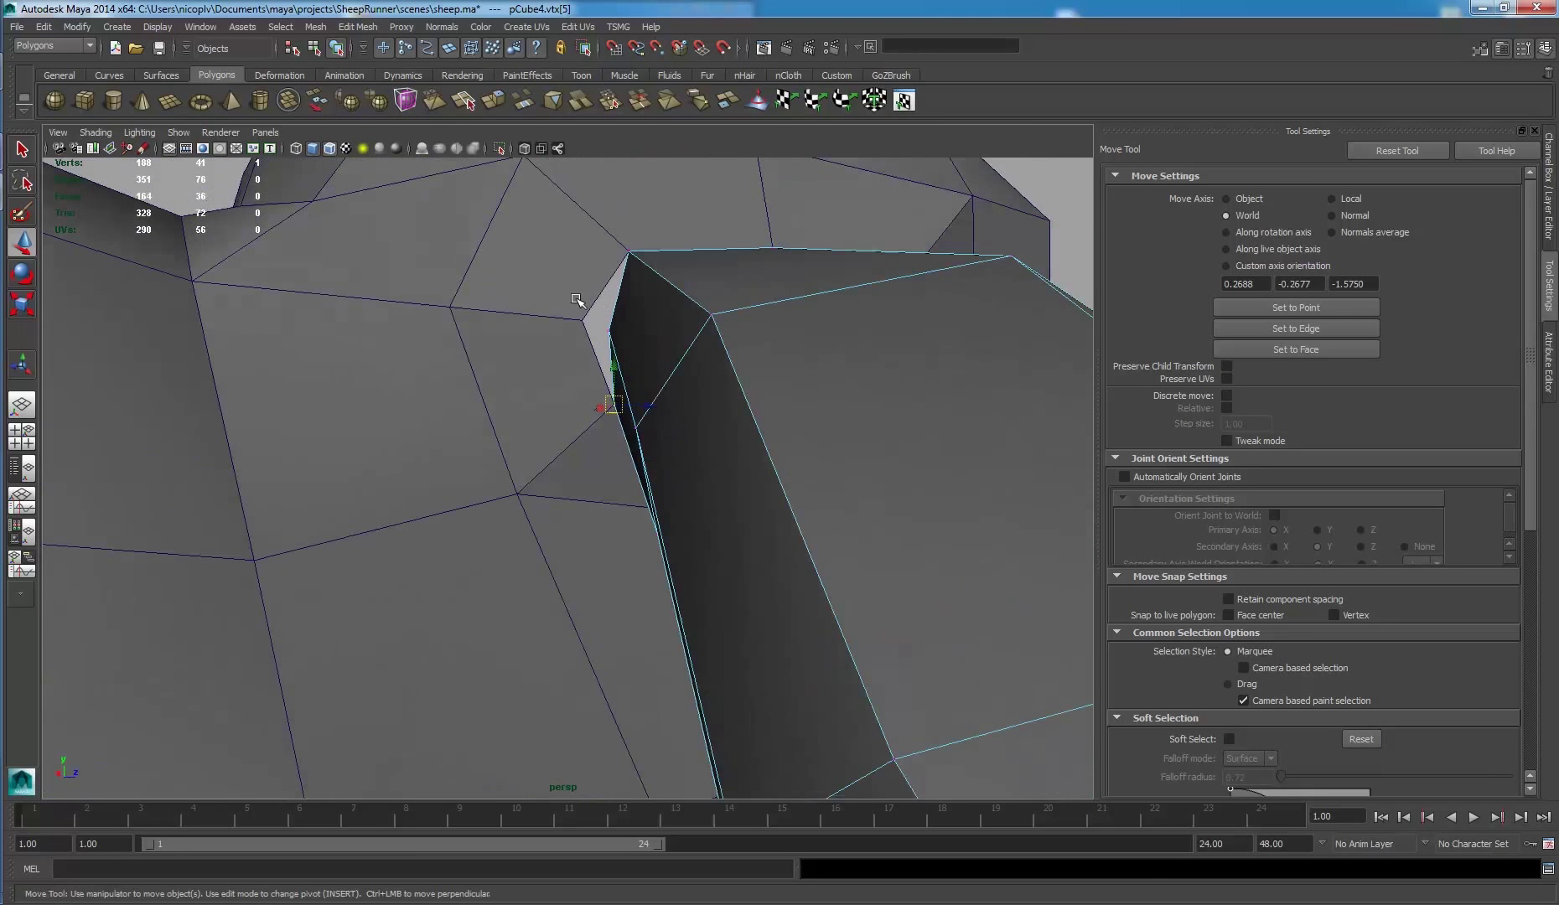
- Return to object mode and select the leg, then add the body
scroll(442, 268, down, 5)
alt+drag(442, 268, 665, 407)
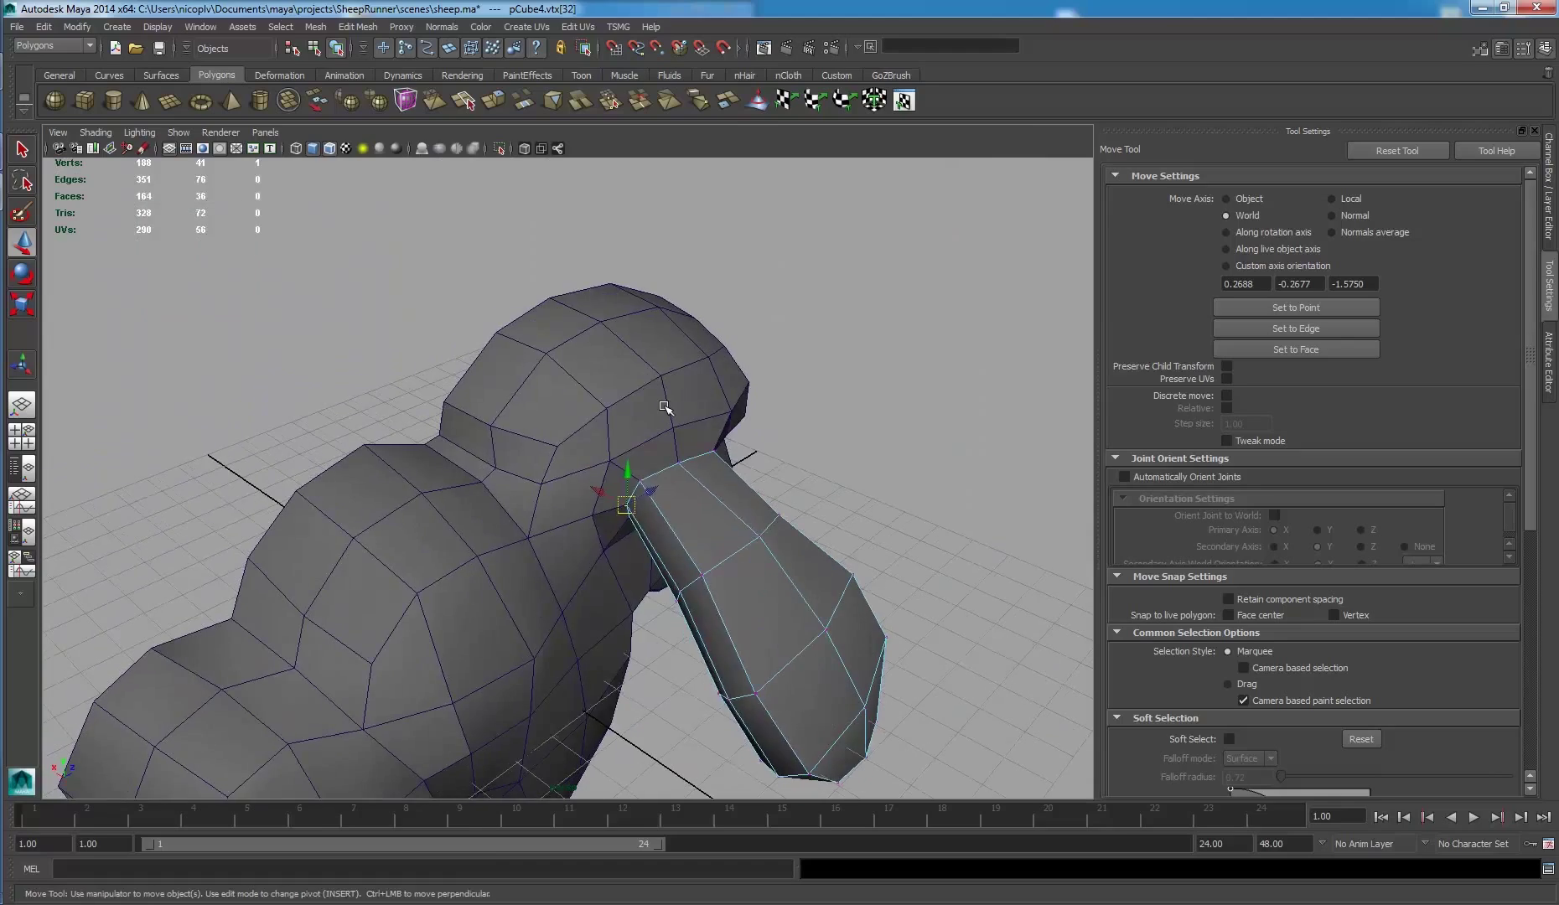
right_drag(665, 406, 801, 329)
mouse_move(801, 329)
alt+mouse_down()
mouse_move(493, 421)
mouse_move(539, 417)
mouse_move(444, 408)
mouse_move(522, 435)
mouse_move(696, 435)
mouse_move(699, 417)
mouse_move(452, 362)
mouse_move(553, 327)
alt+mouse_up()
click(470, 470)
shift+click(721, 432)
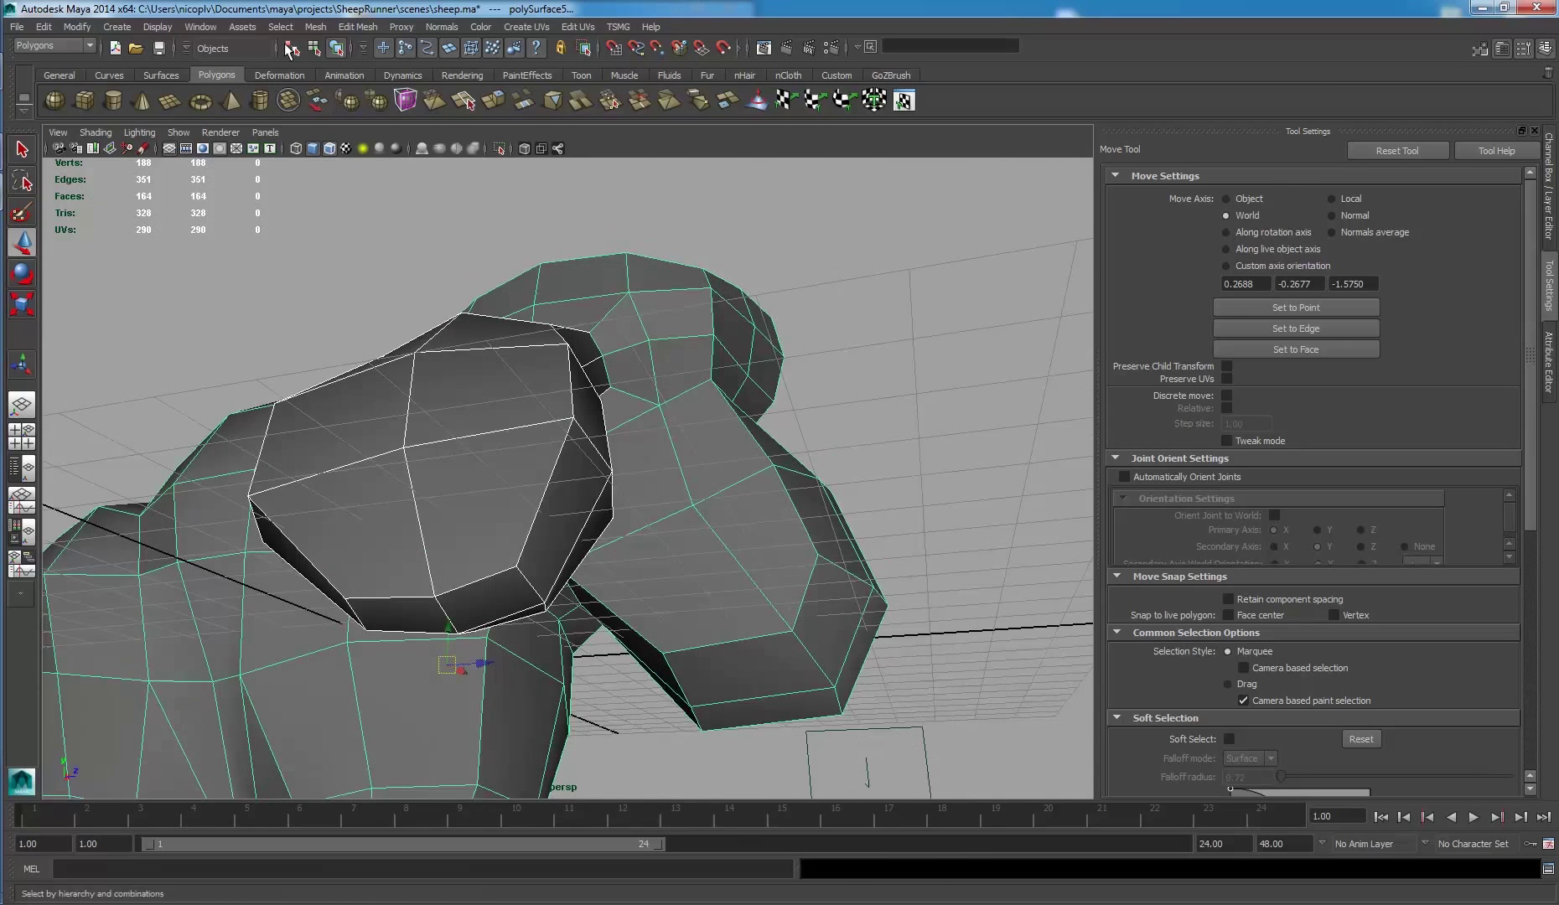
- Combine the leg and body into one mesh with Mesh > Combine
click(298, 25)
click(327, 75)
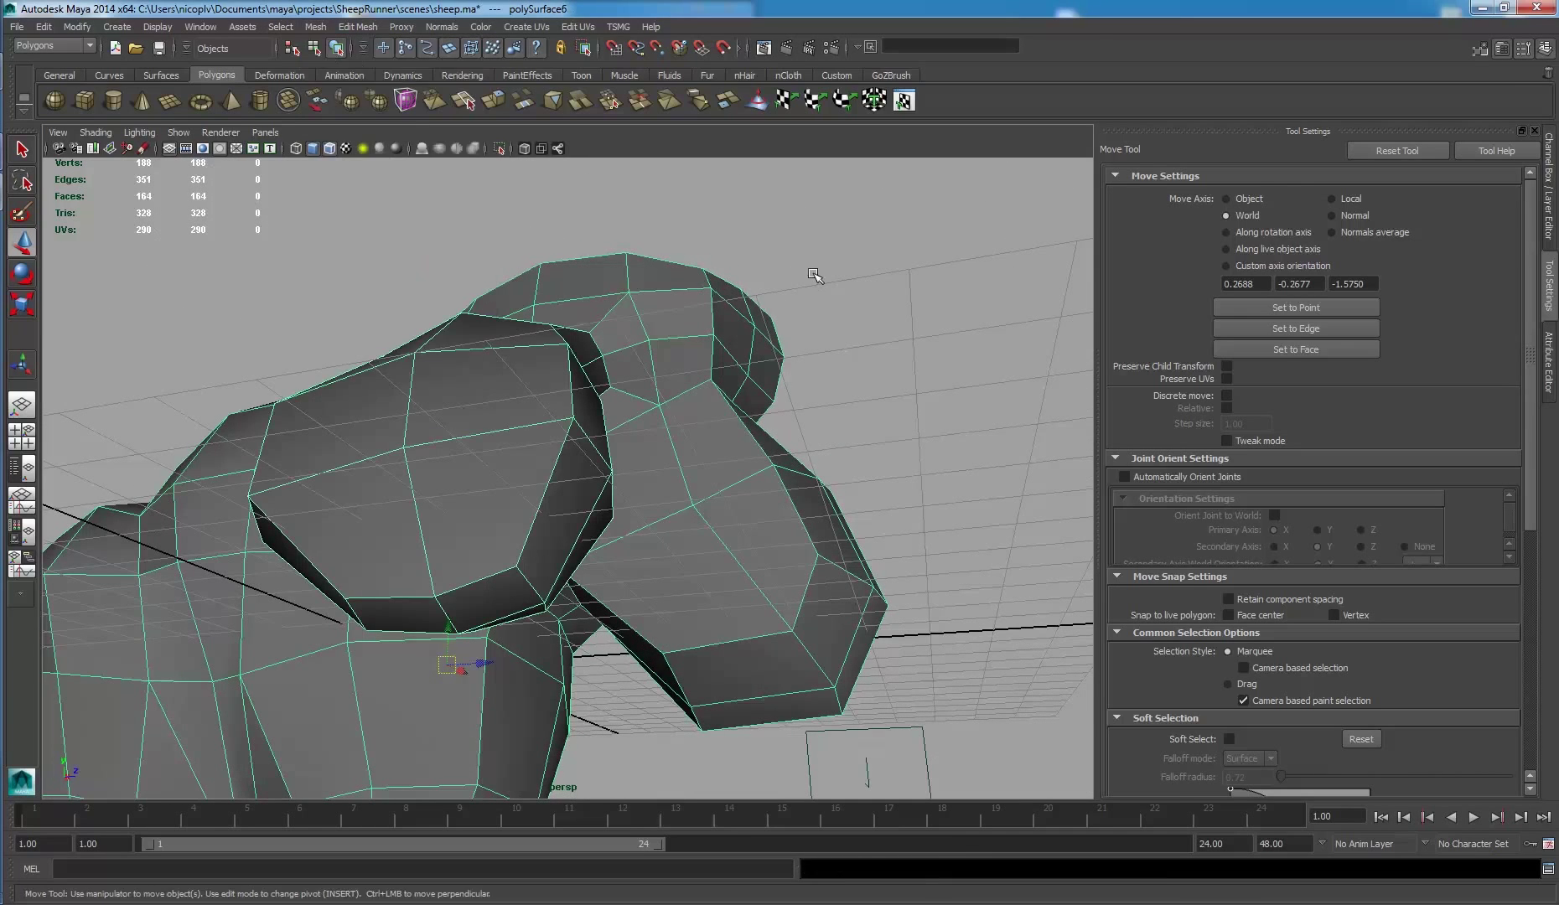
alt+drag(807, 275, 643, 342)
- Merge the vertices along the leg-body seam, dropping the mesh to 180 vertices
right_drag(529, 336, 465, 352)
click(536, 360)
alt+drag(536, 361, 445, 433)
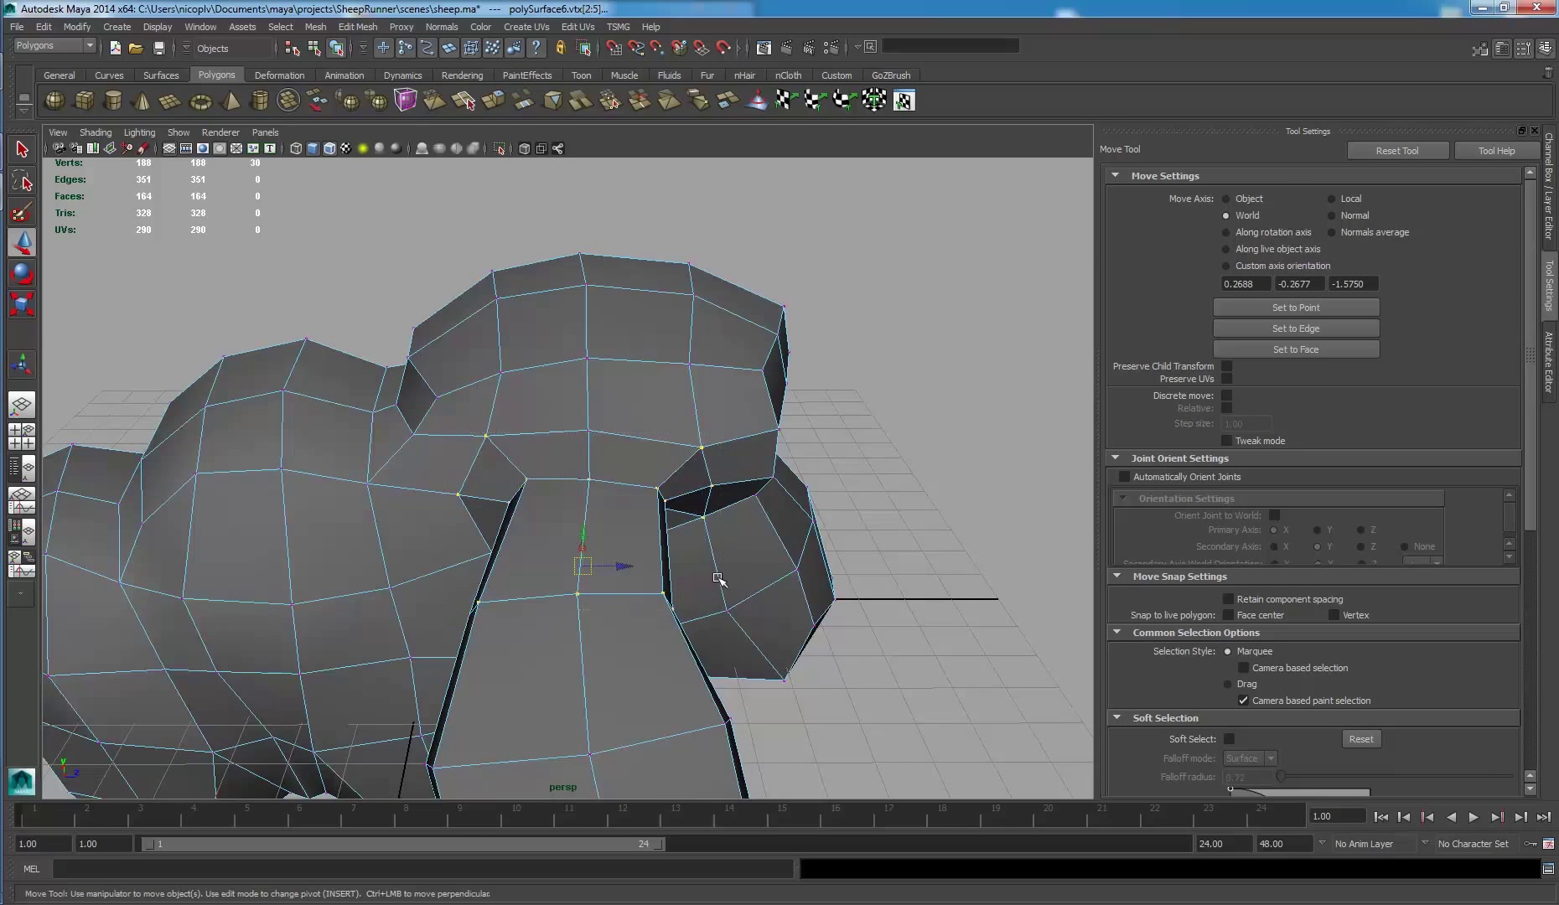
mouse_move(719, 578)
alt+mouse_down()
mouse_move(741, 487)
mouse_move(677, 449)
alt+mouse_up()
mouse_move(656, 442)
shift+right_down()
mouse_move(645, 386)
mouse_move(687, 370)
mouse_move(742, 453)
shift+right_up()
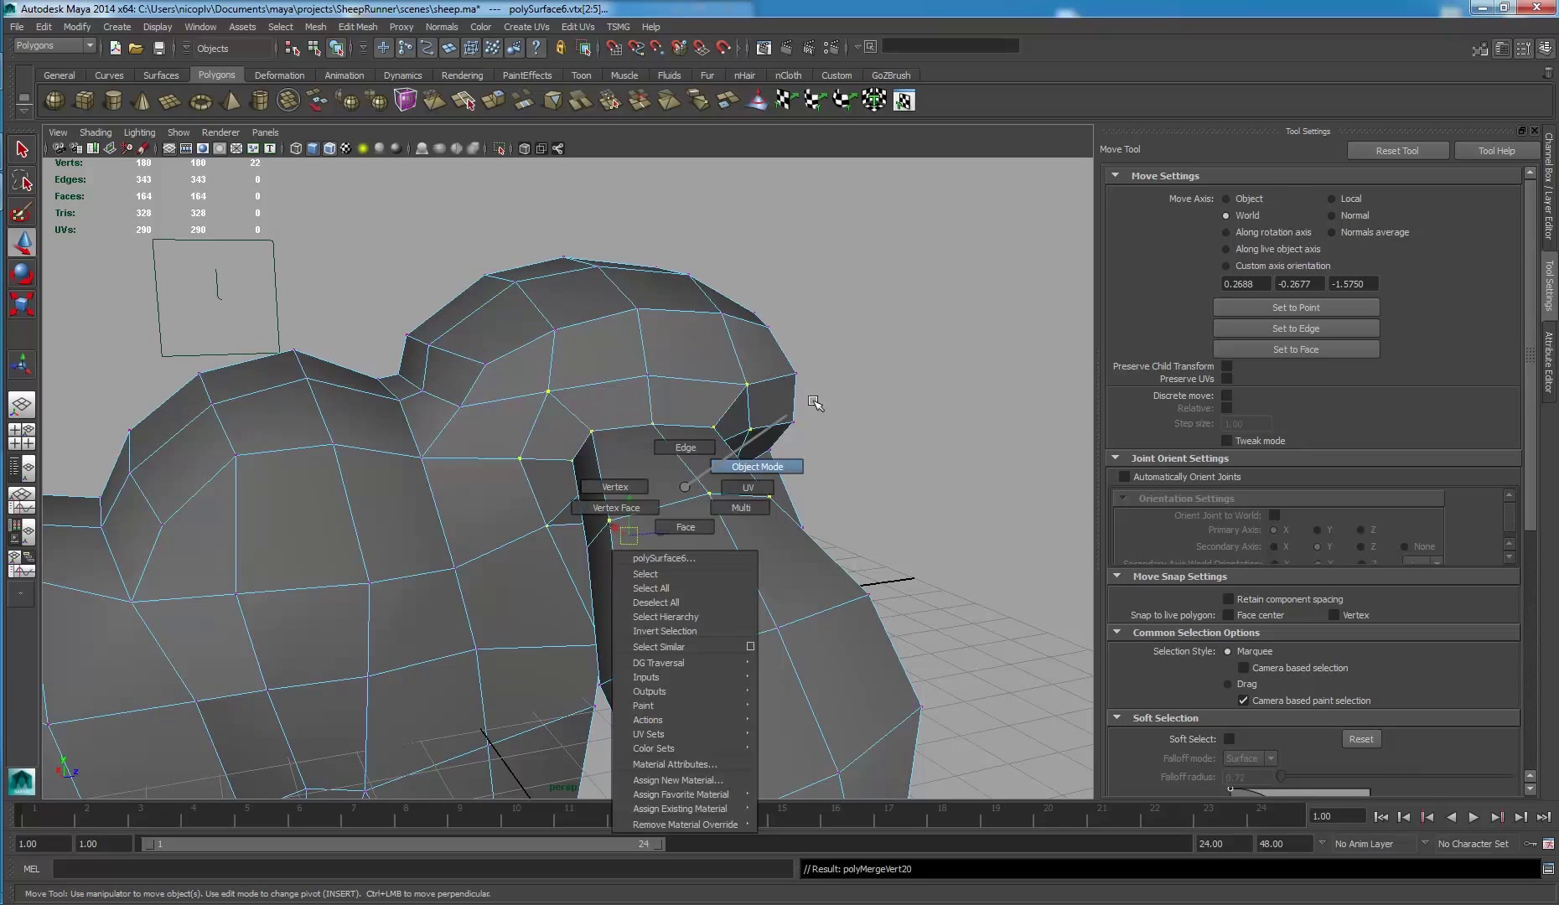
scroll(706, 431, down, 5)
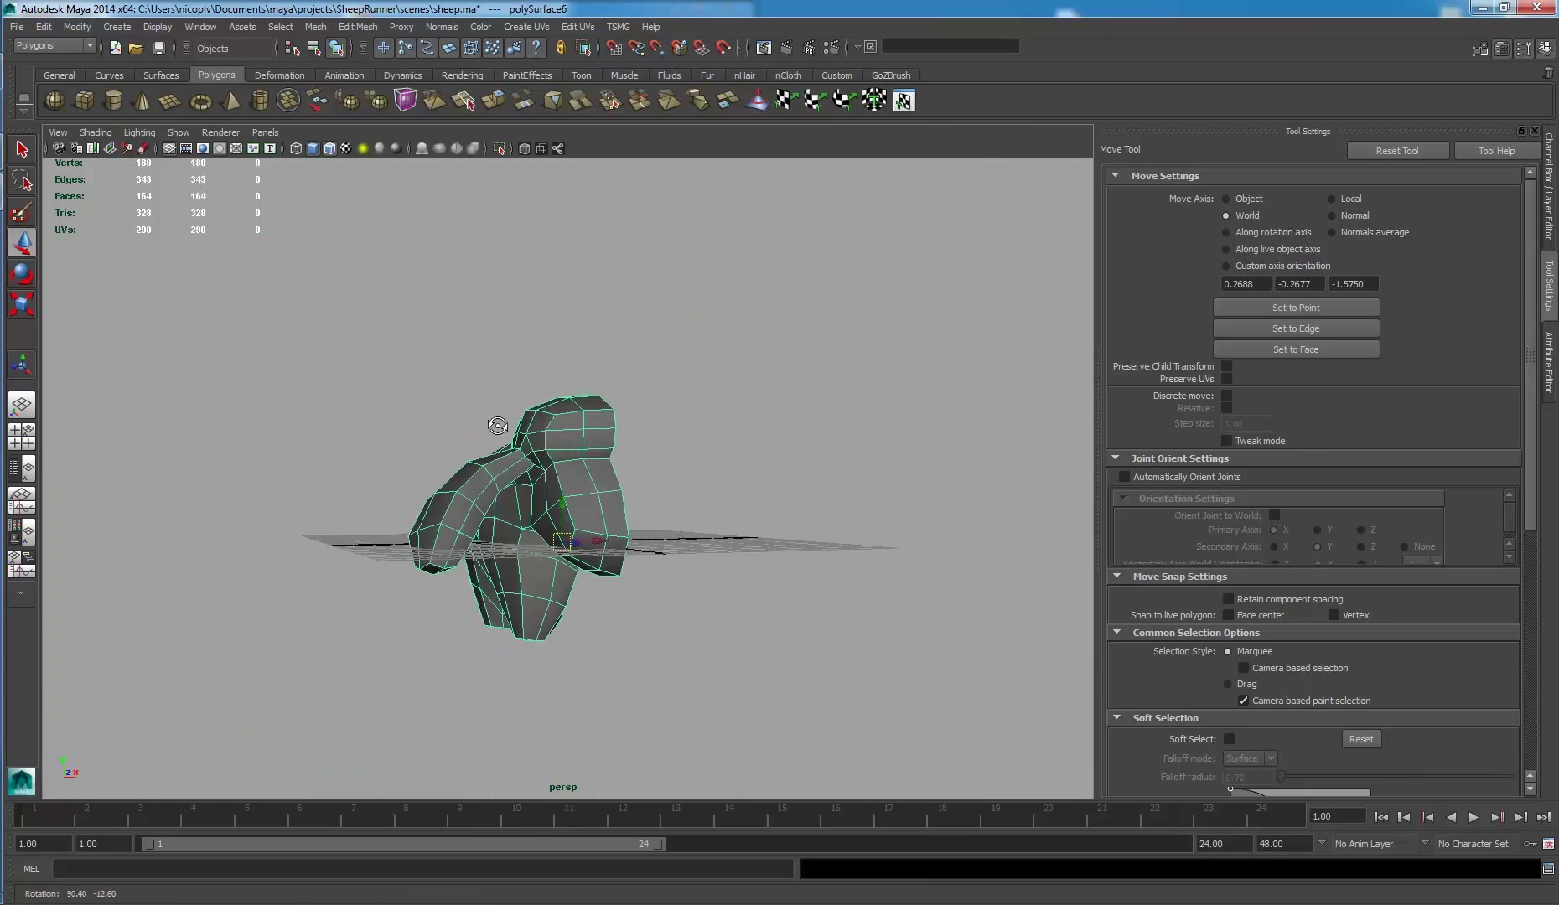
mouse_move(706, 431)
alt+mouse_down()
mouse_move(290, 425)
mouse_move(627, 400)
alt+mouse_up()
scroll(502, 415, up, 5)
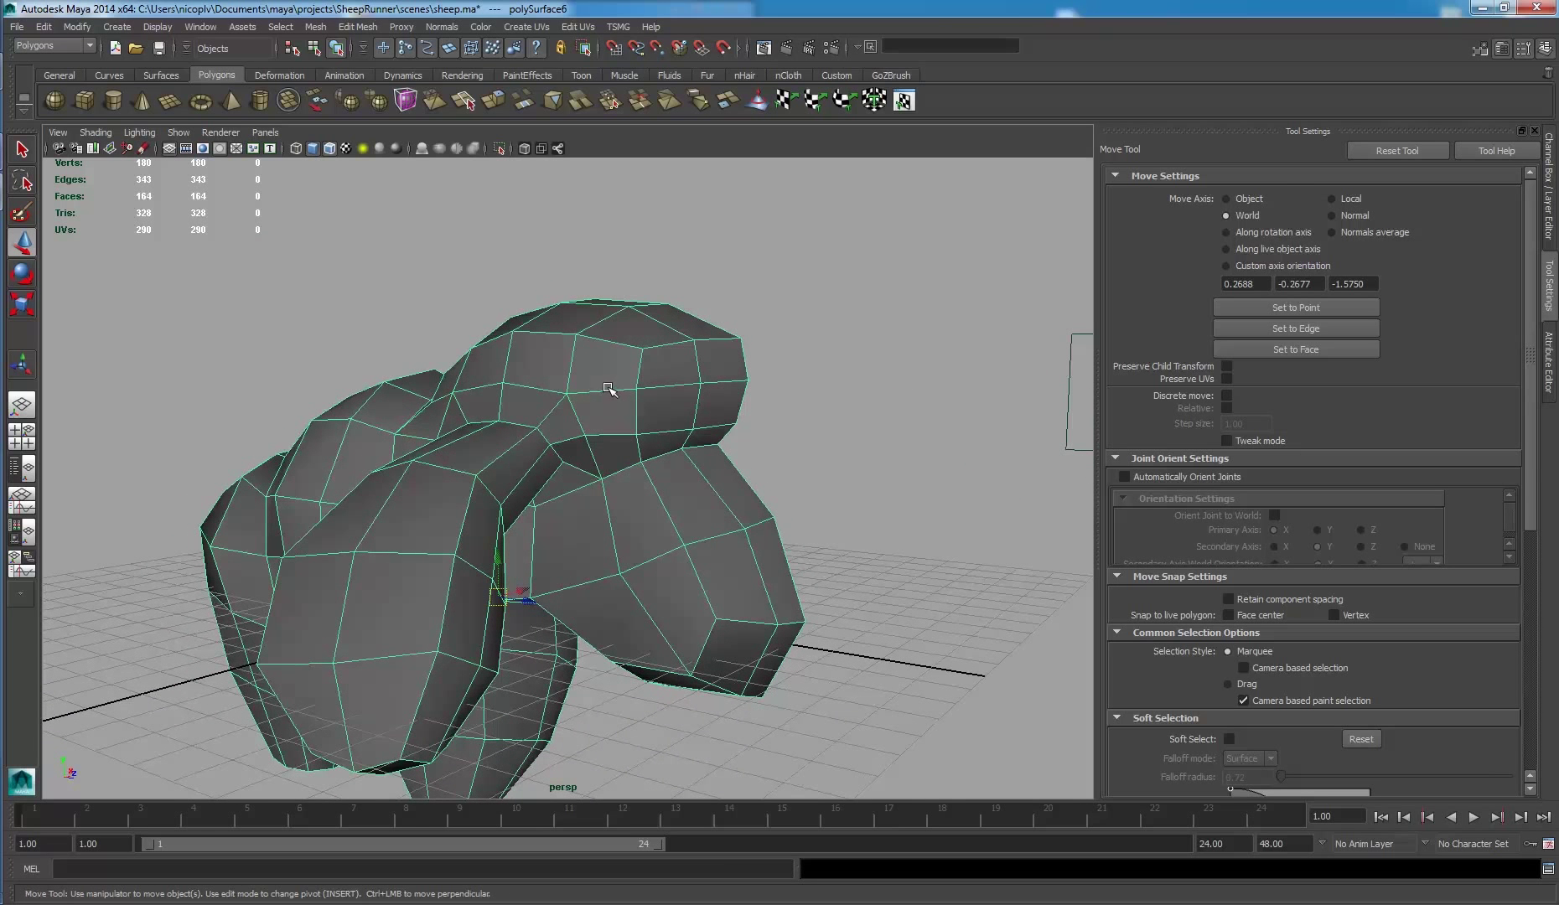
click(44, 27)
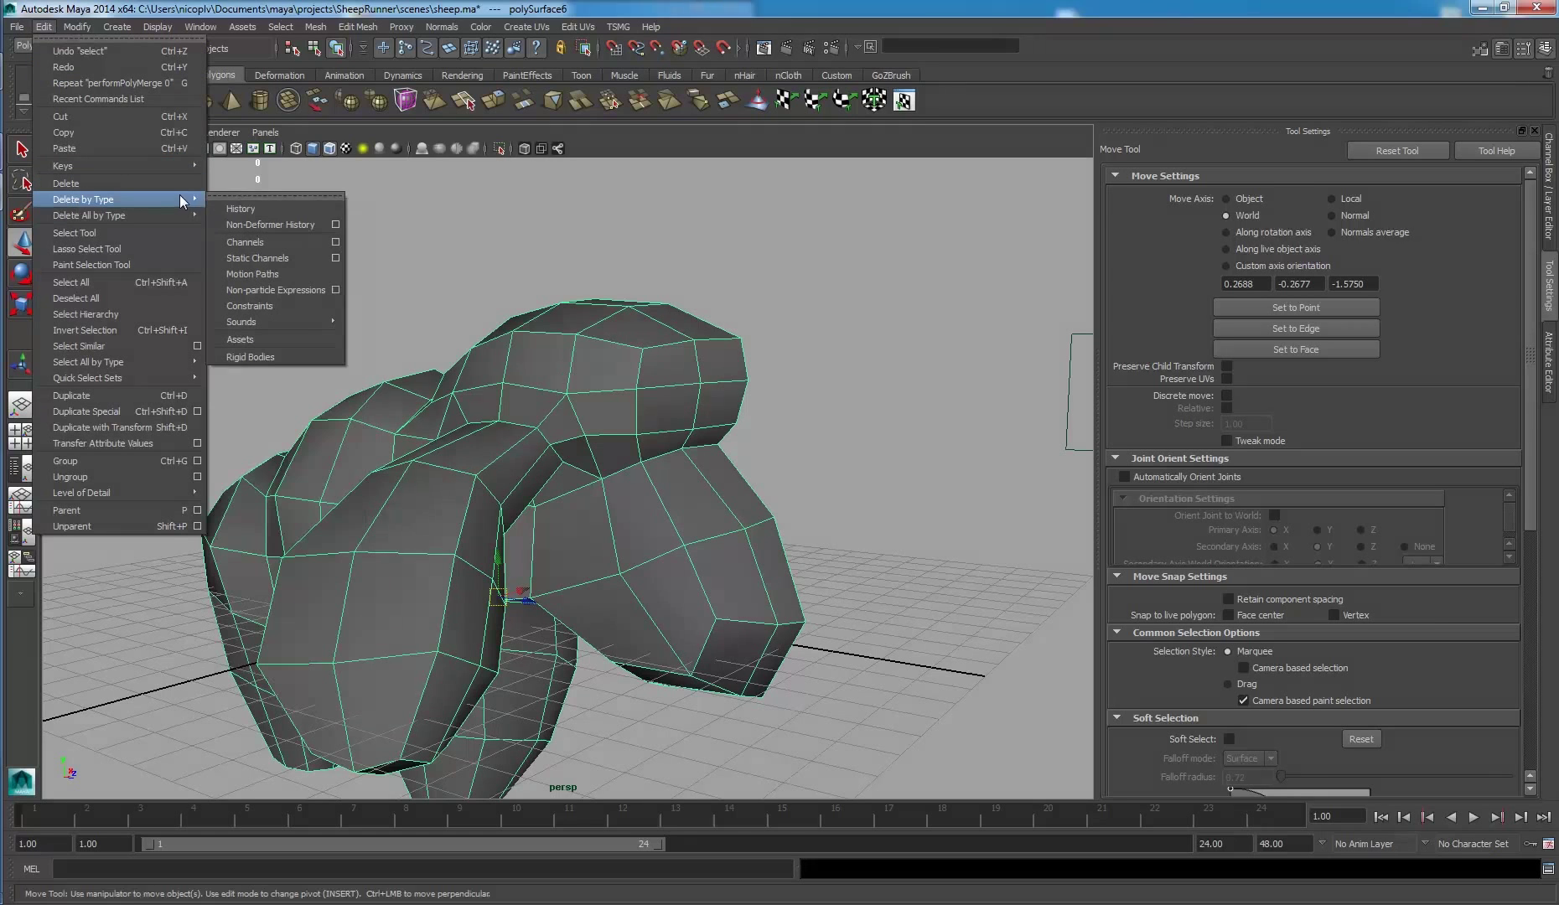
mouse_move(83, 199)
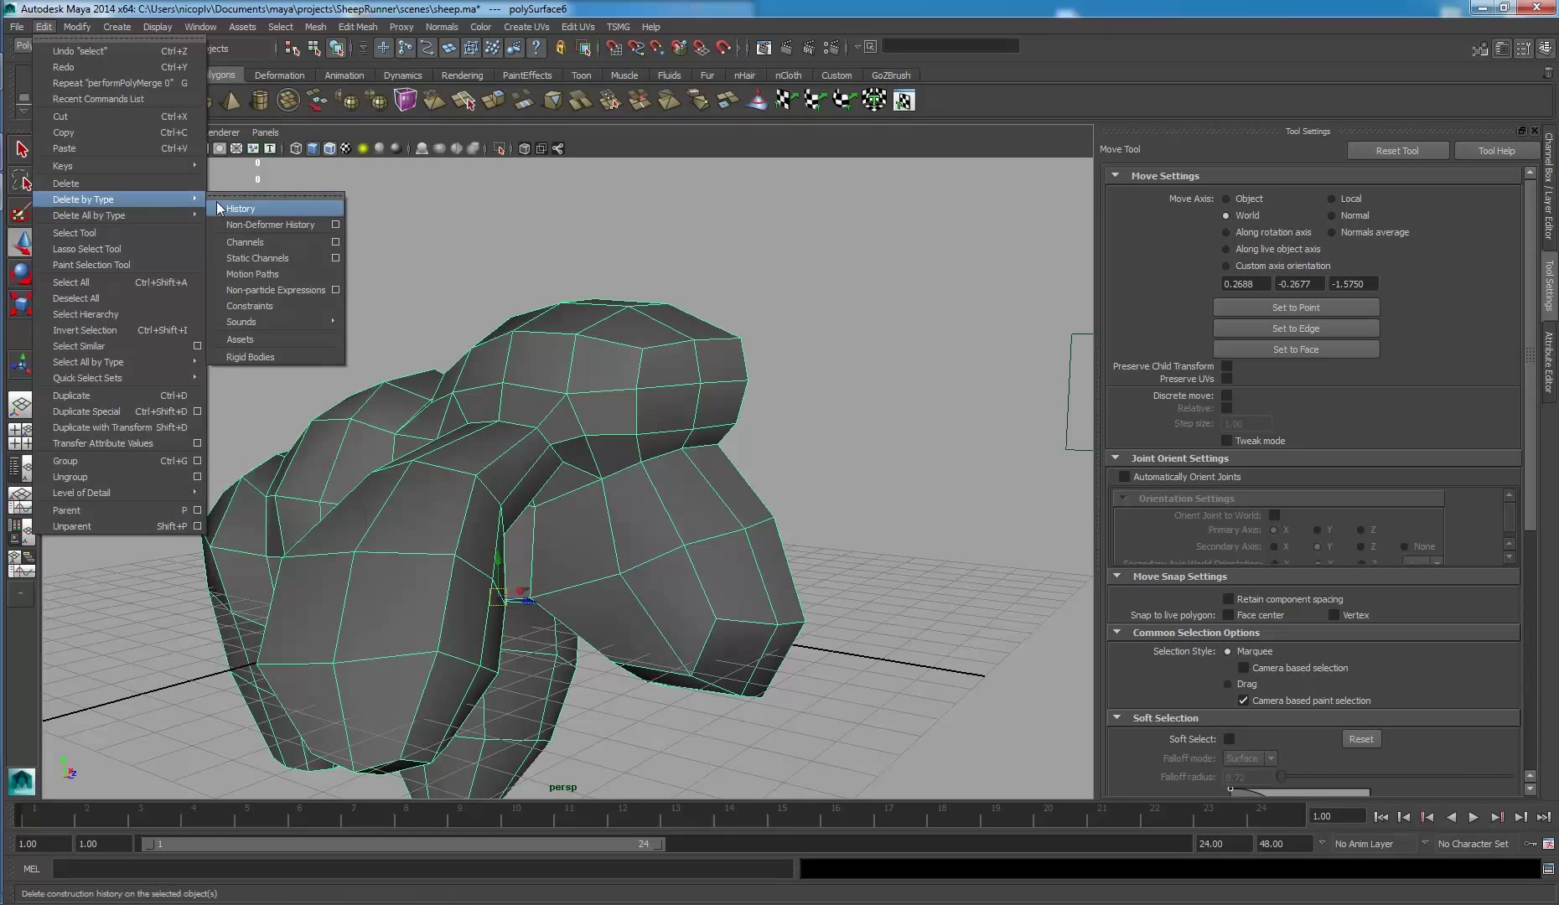
- Open the Outliner and select the combined mesh polySurface6
click(48, 27)
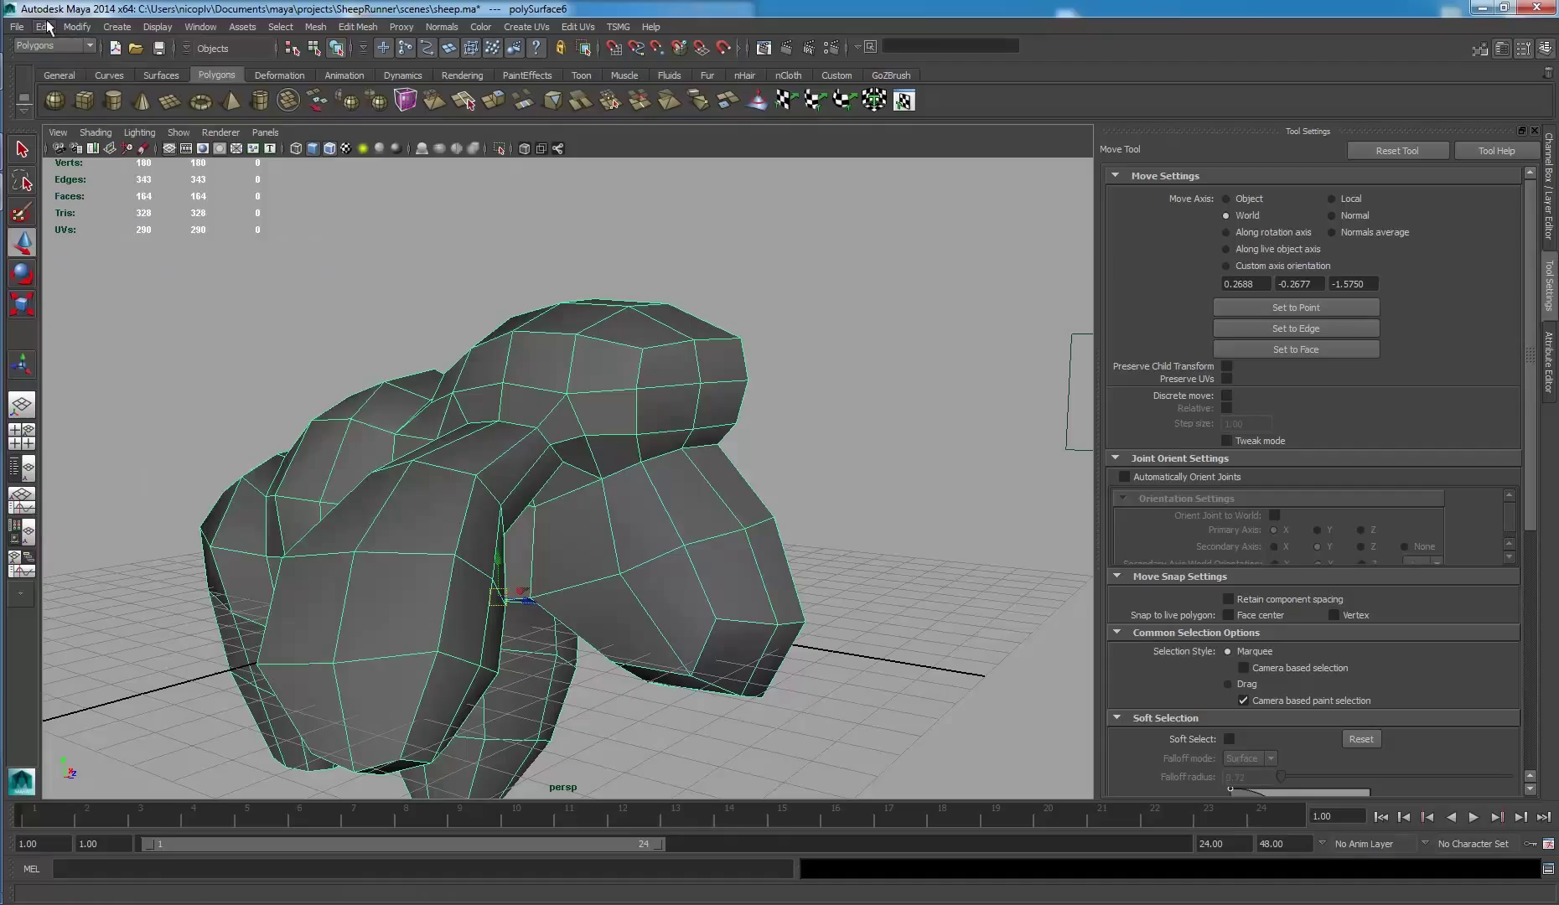
click(201, 29)
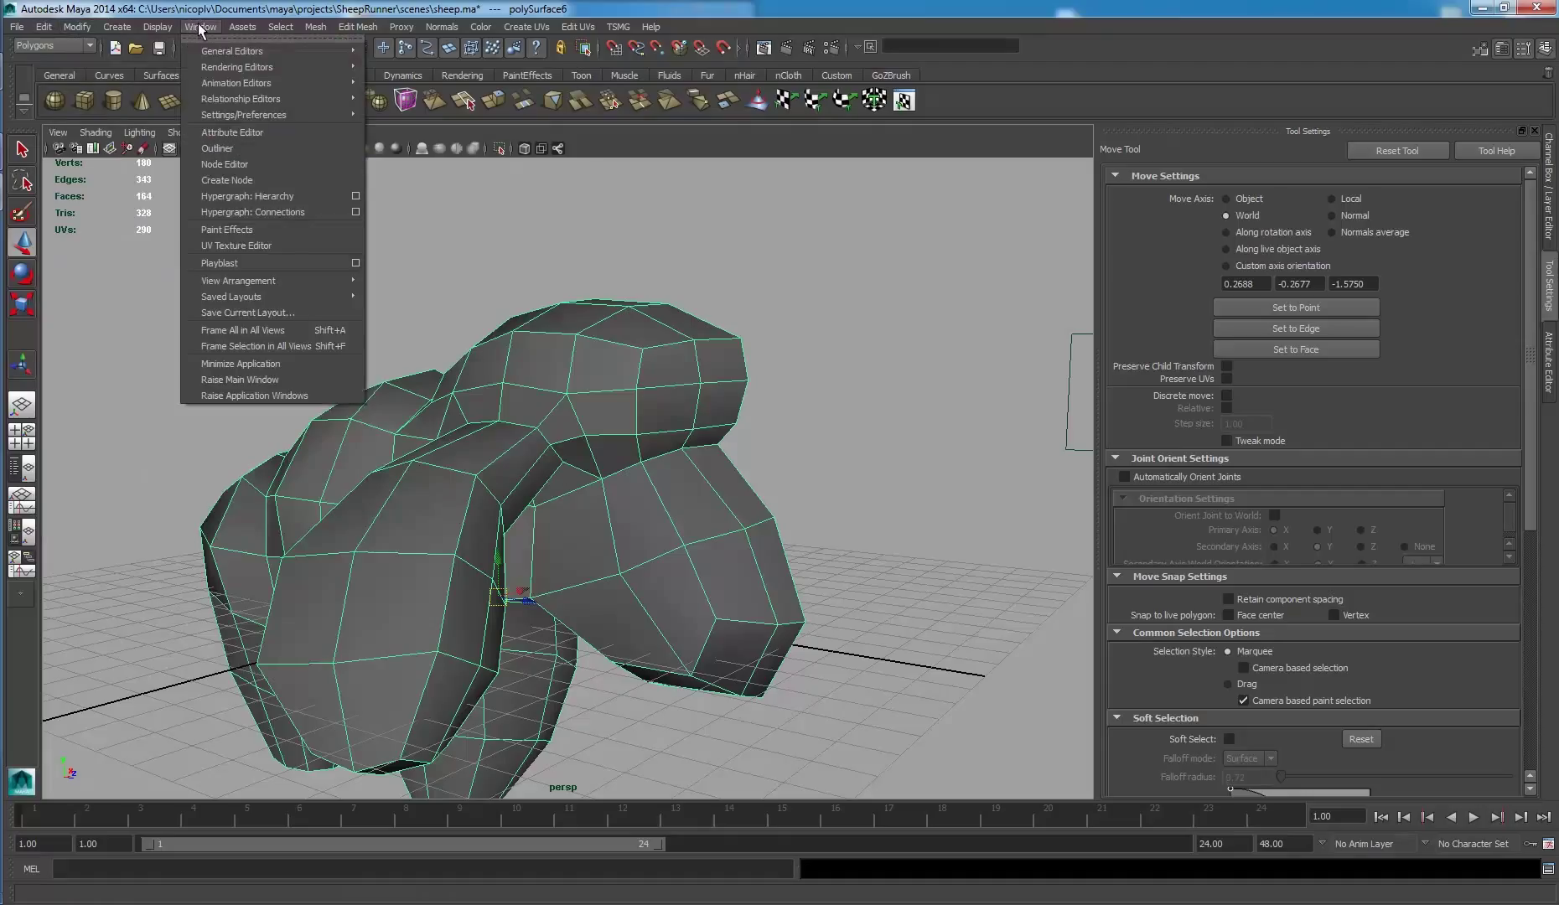
click(251, 155)
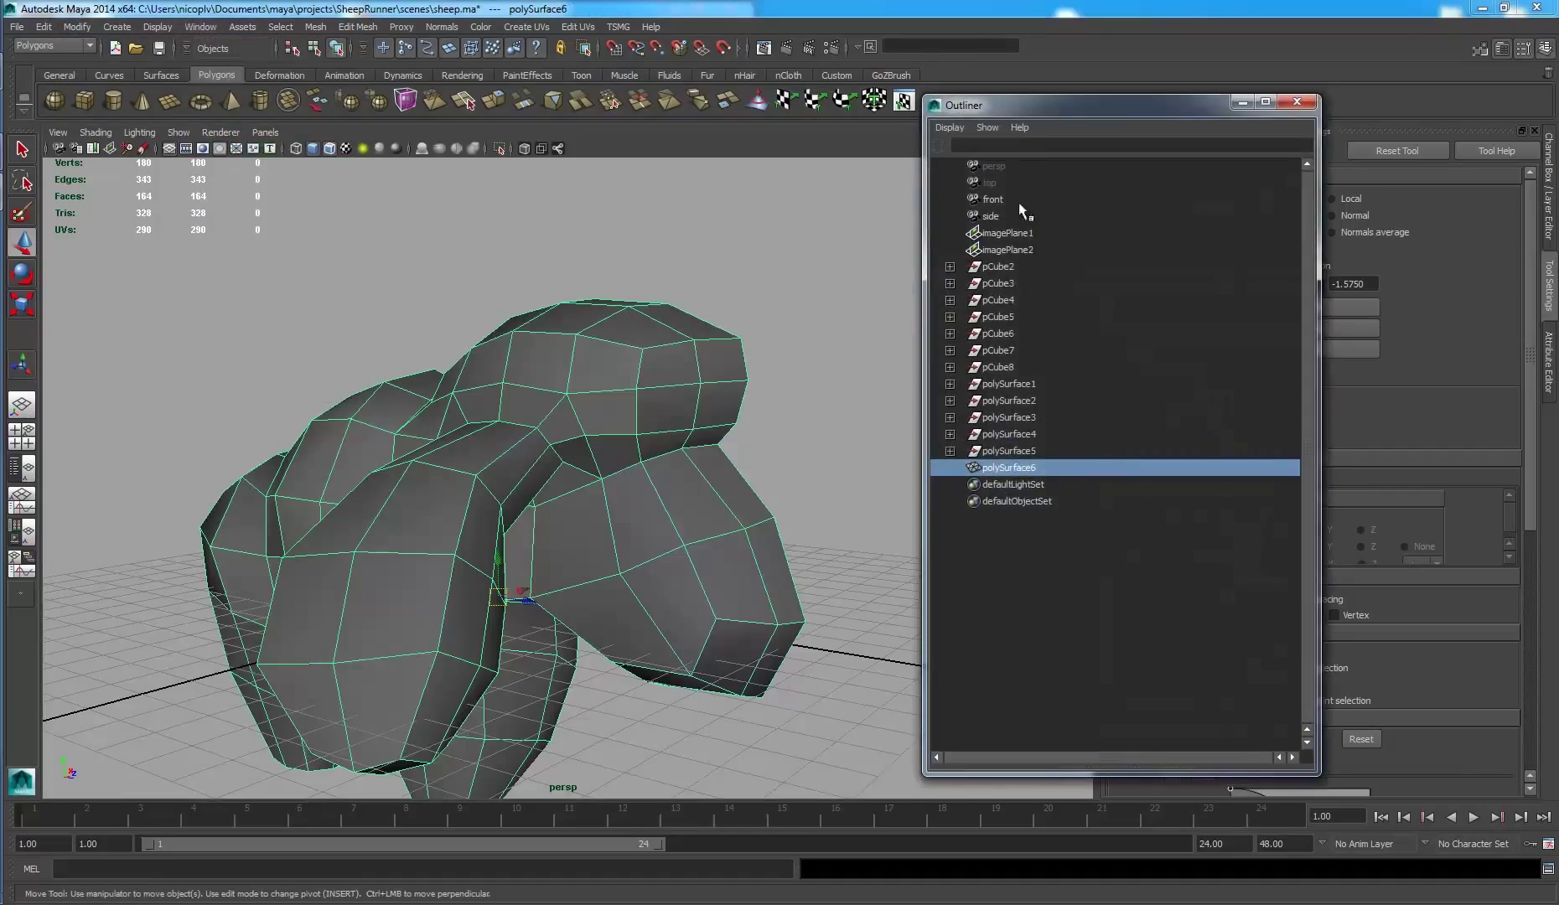
click(848, 335)
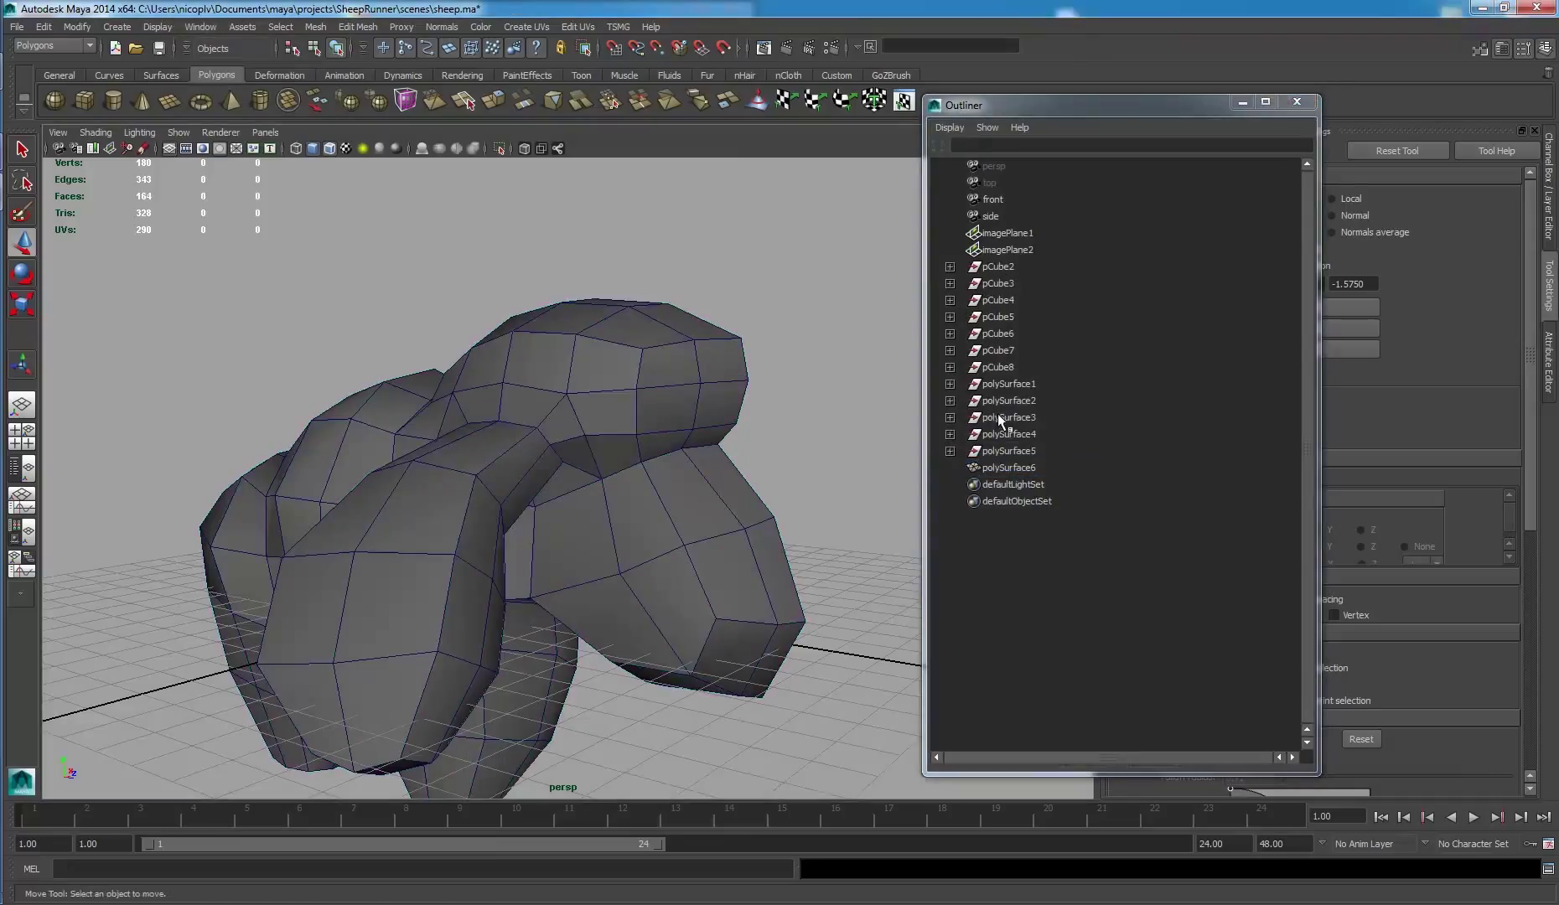
click(1004, 467)
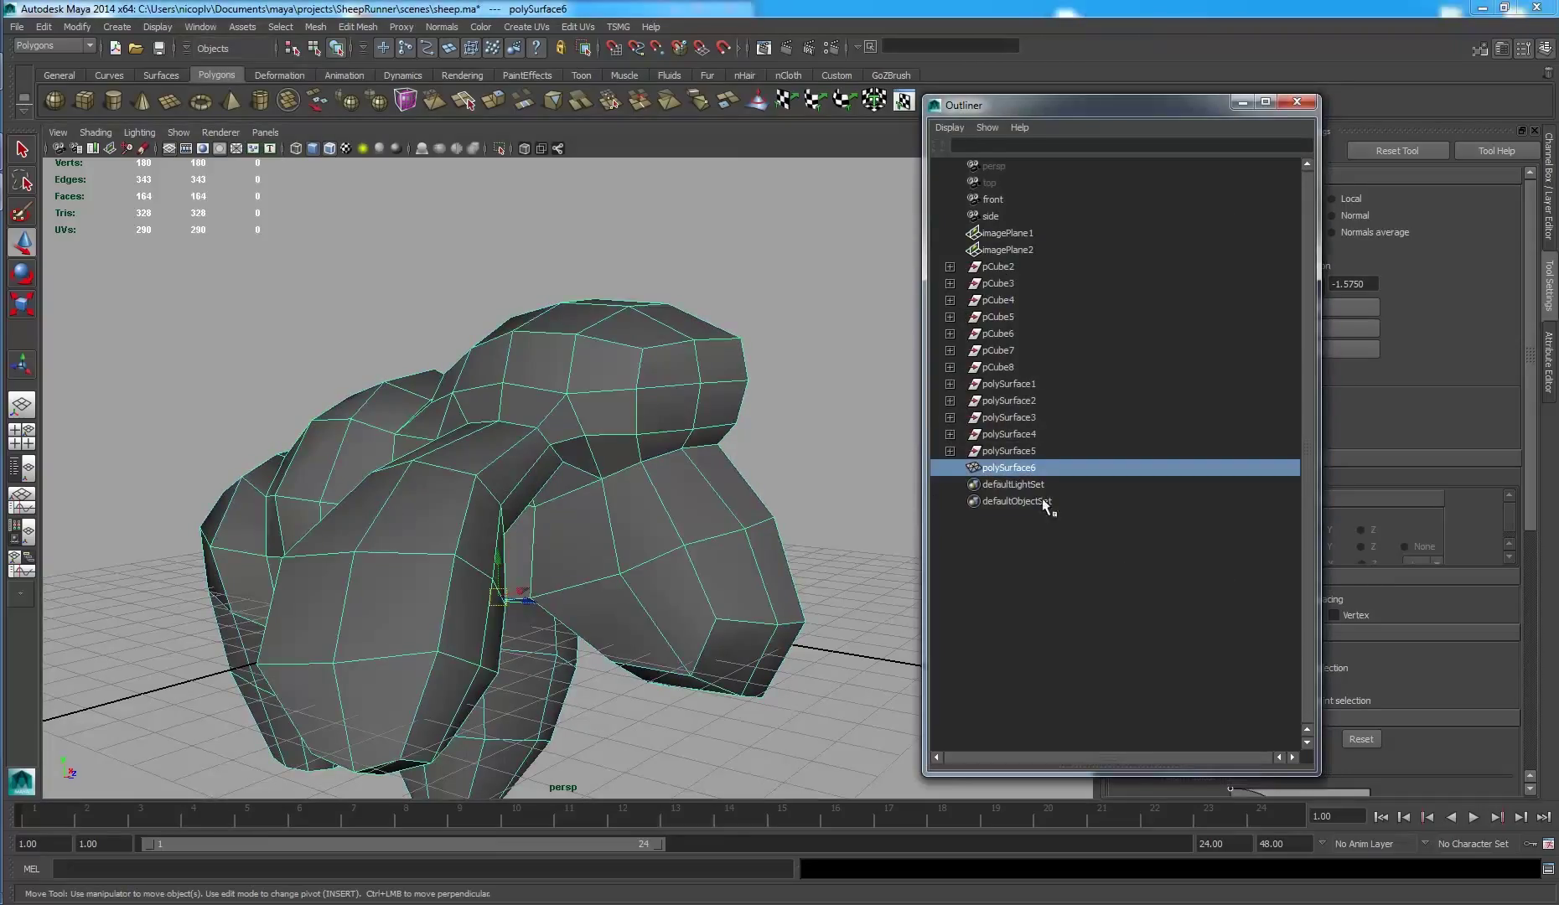
drag(1030, 472, 1002, 267)
mouse_move(503, 441)
alt+mouse_down()
mouse_move(529, 401)
mouse_move(504, 359)
alt+mouse_up()
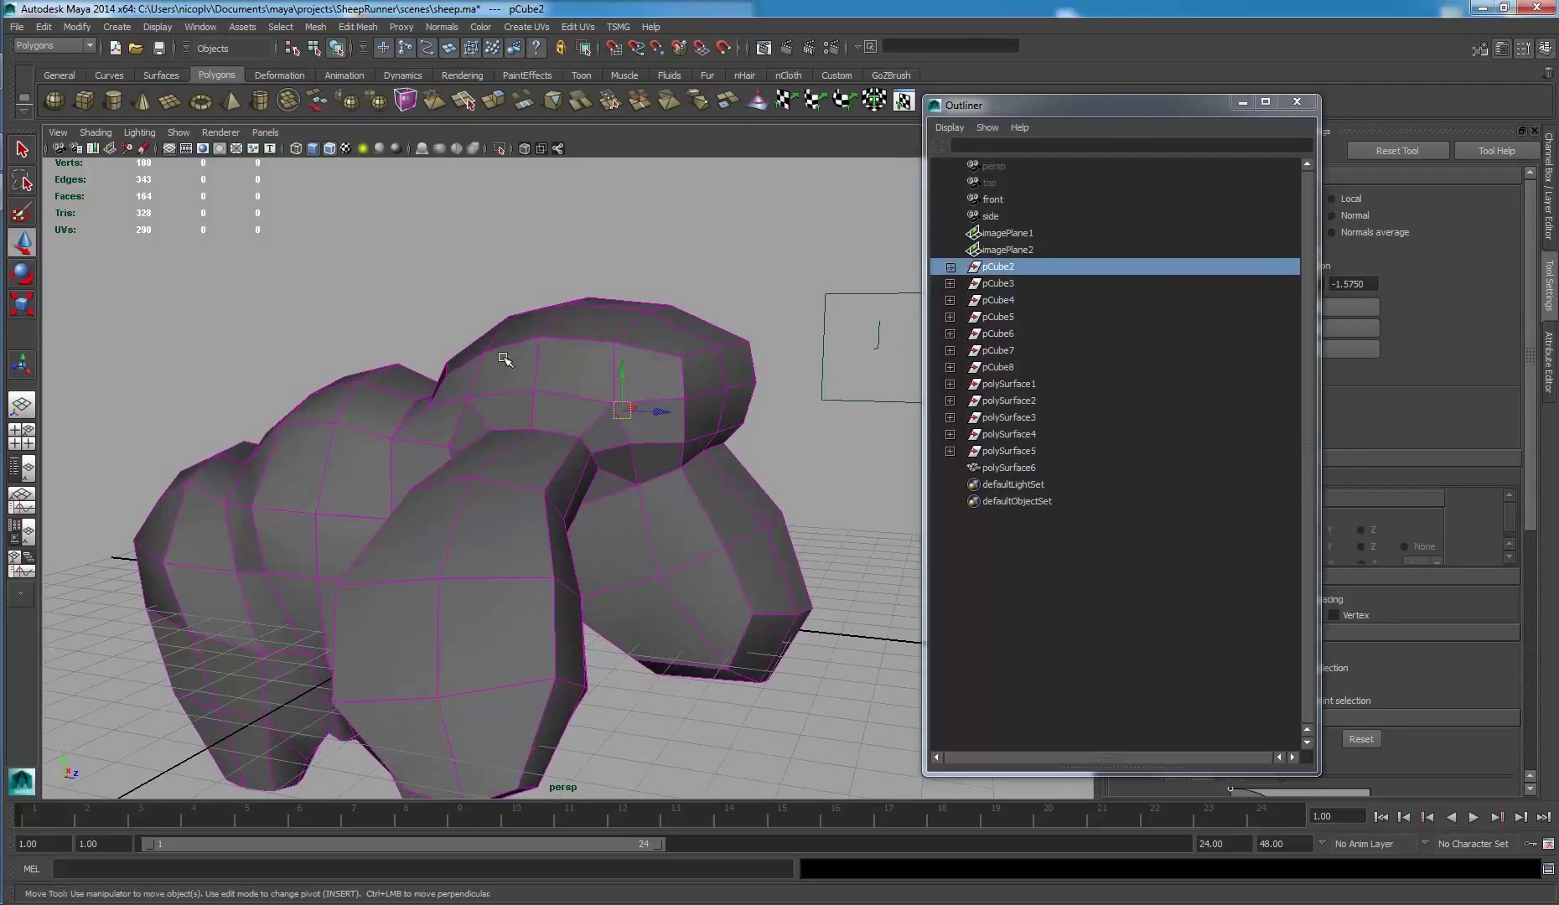
click(1028, 469)
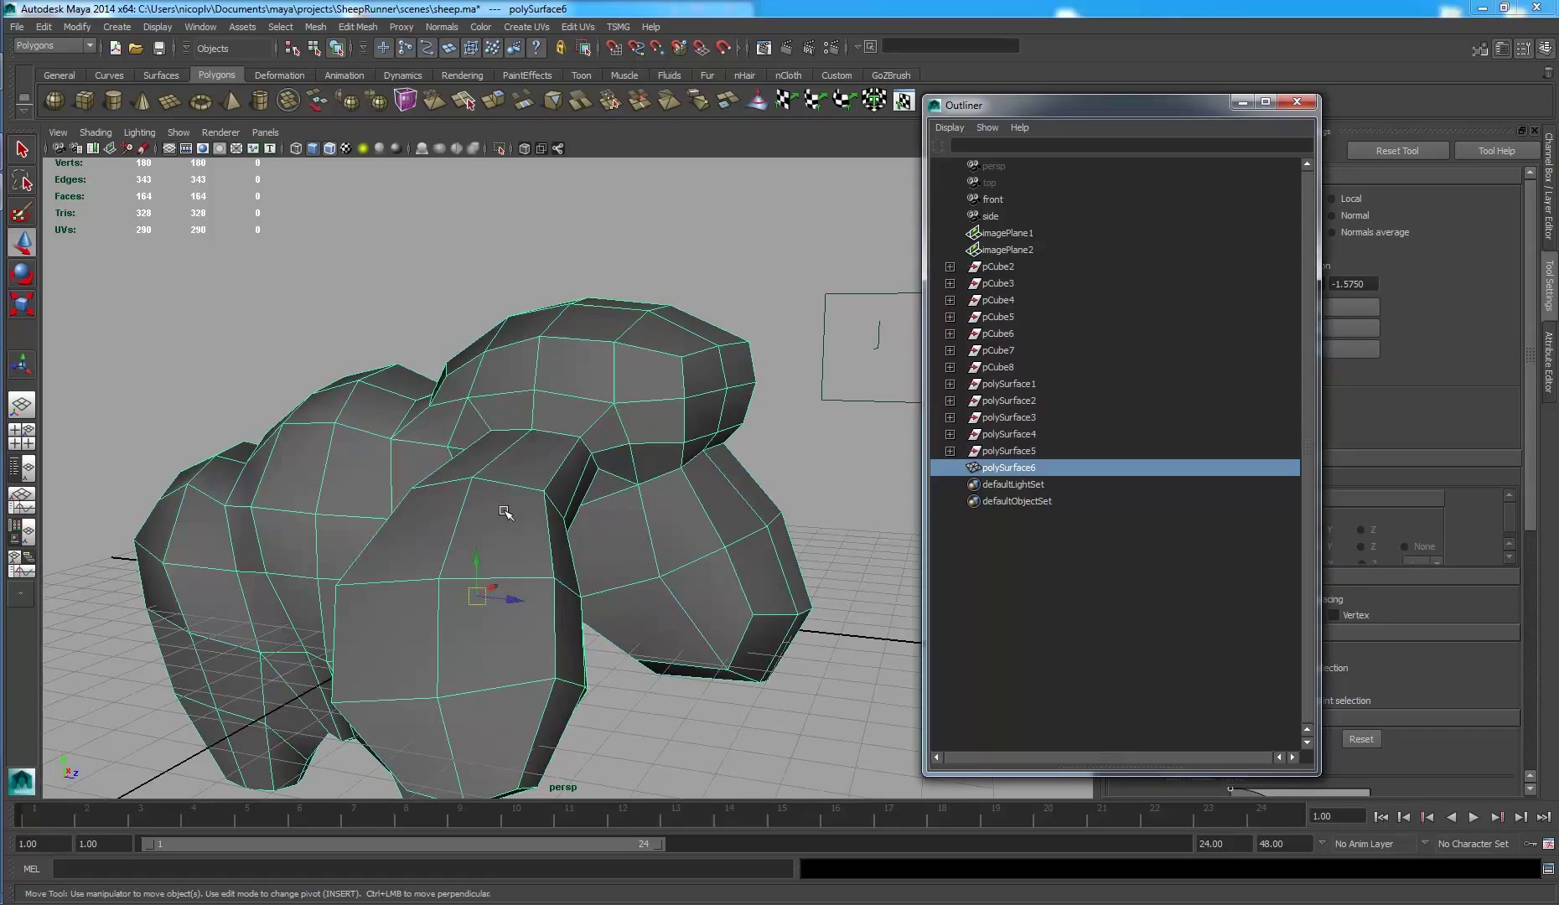
- Delete polySurface6's construction history with Edit > Delete by Type > History
mouse_move(505, 512)
alt+mouse_down()
mouse_move(654, 505)
mouse_move(366, 529)
mouse_move(537, 485)
alt+mouse_up()
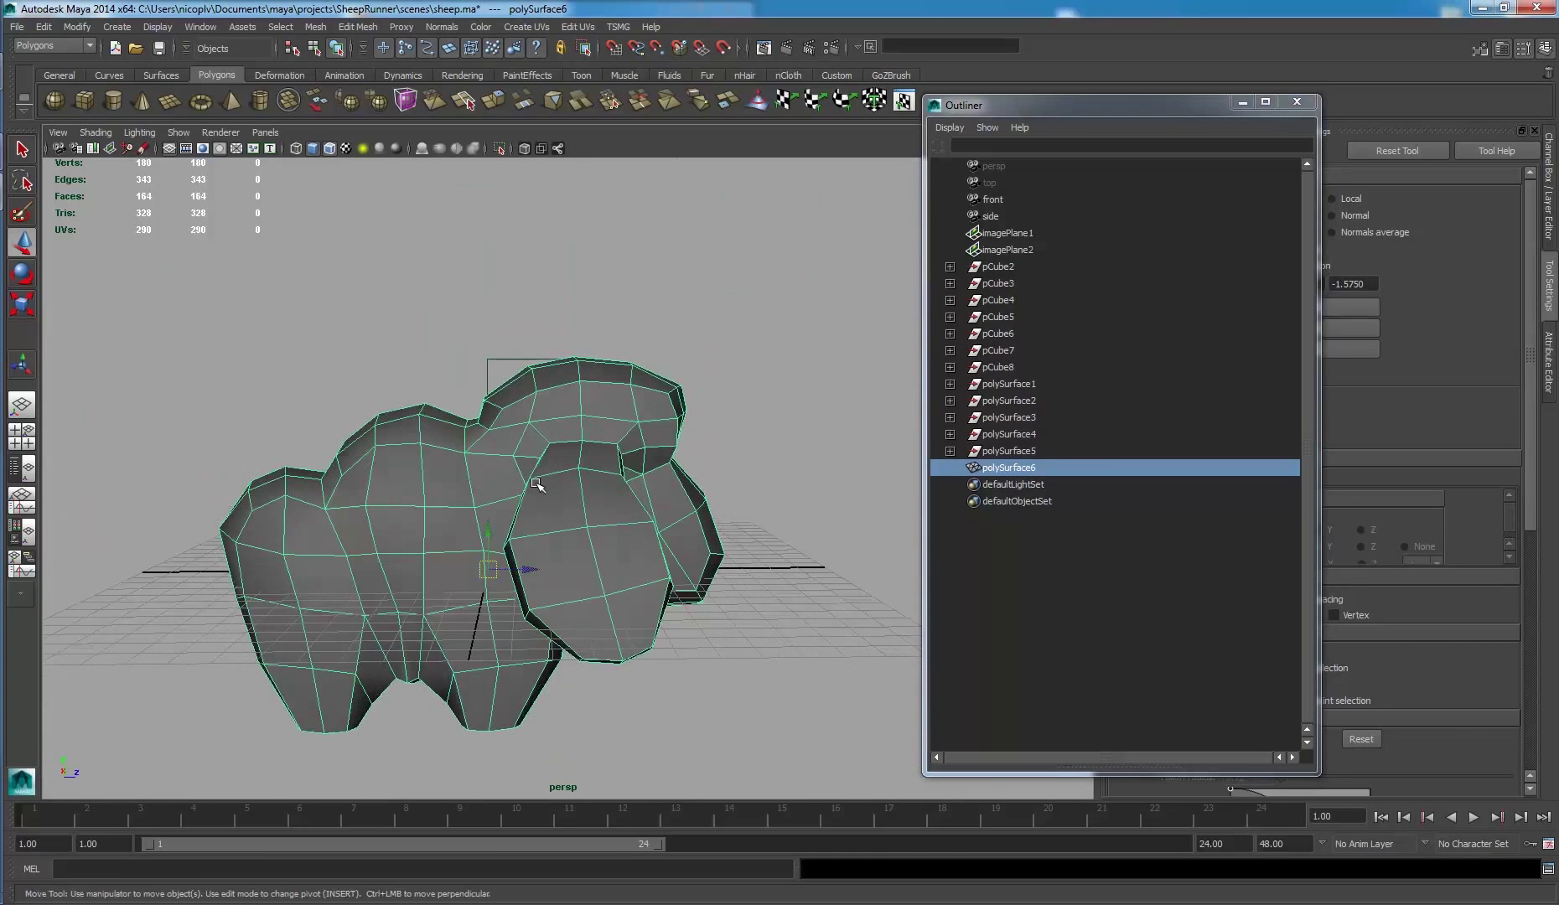
alt+right_drag(536, 484, 620, 484)
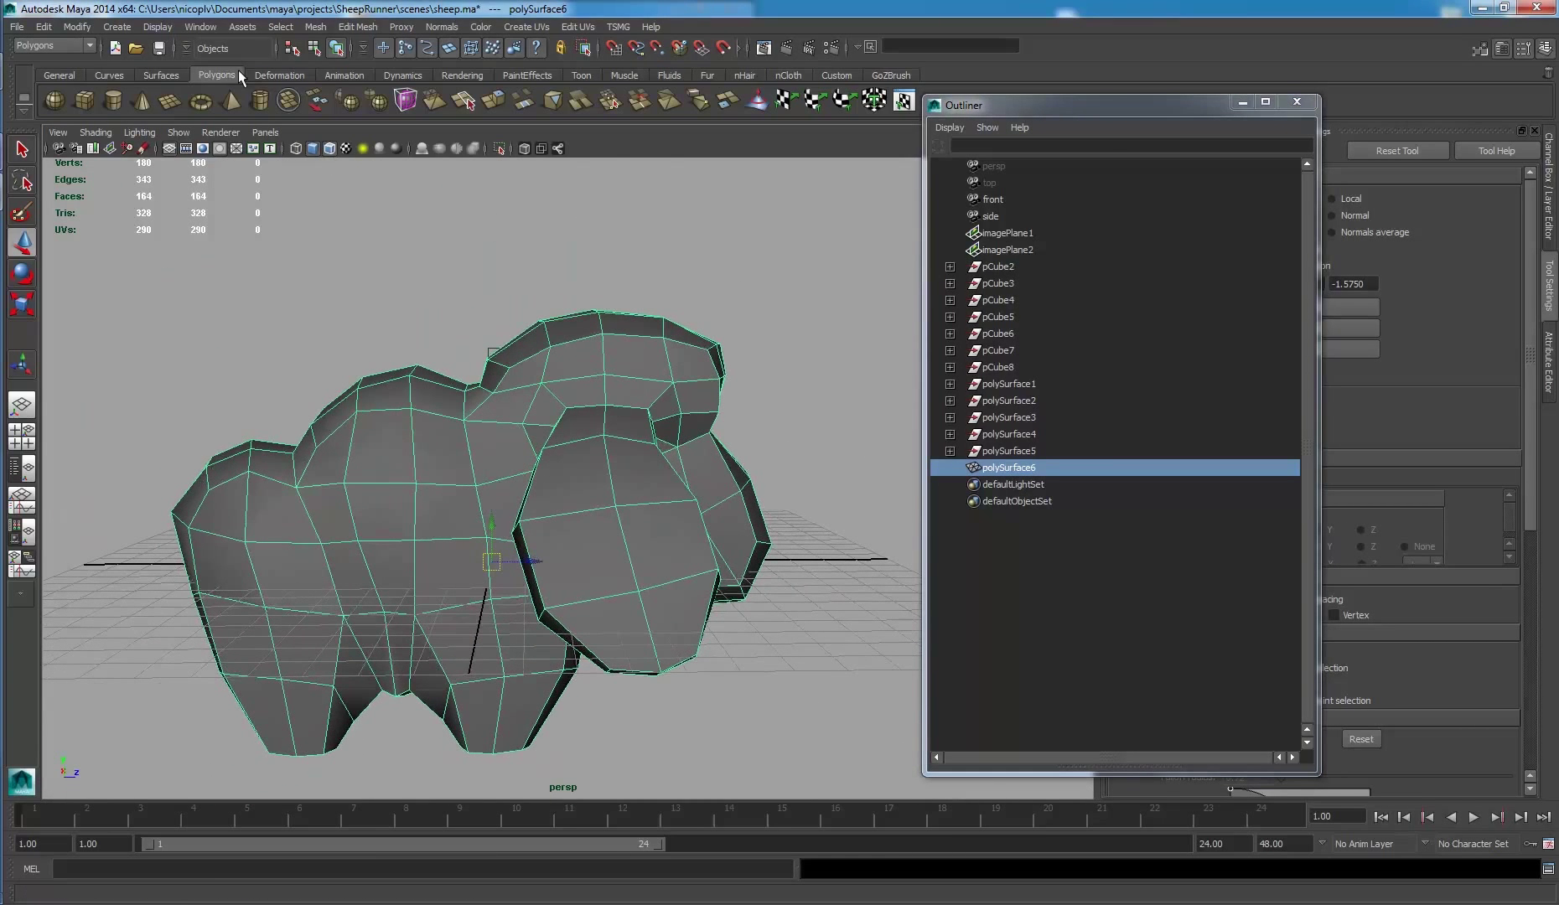
click(43, 28)
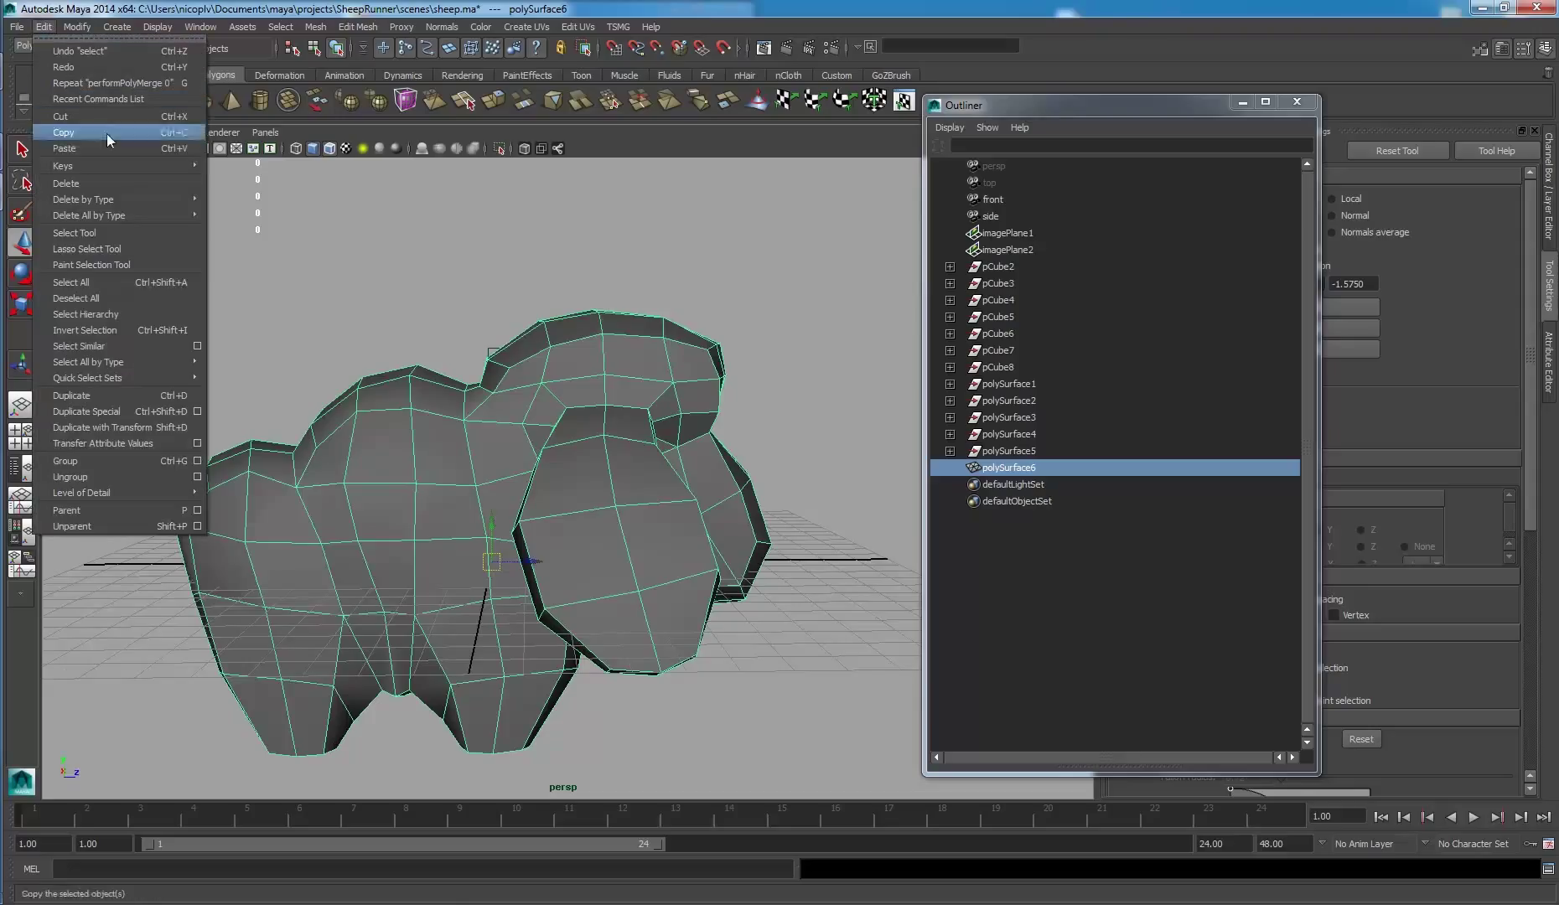
mouse_move(86, 199)
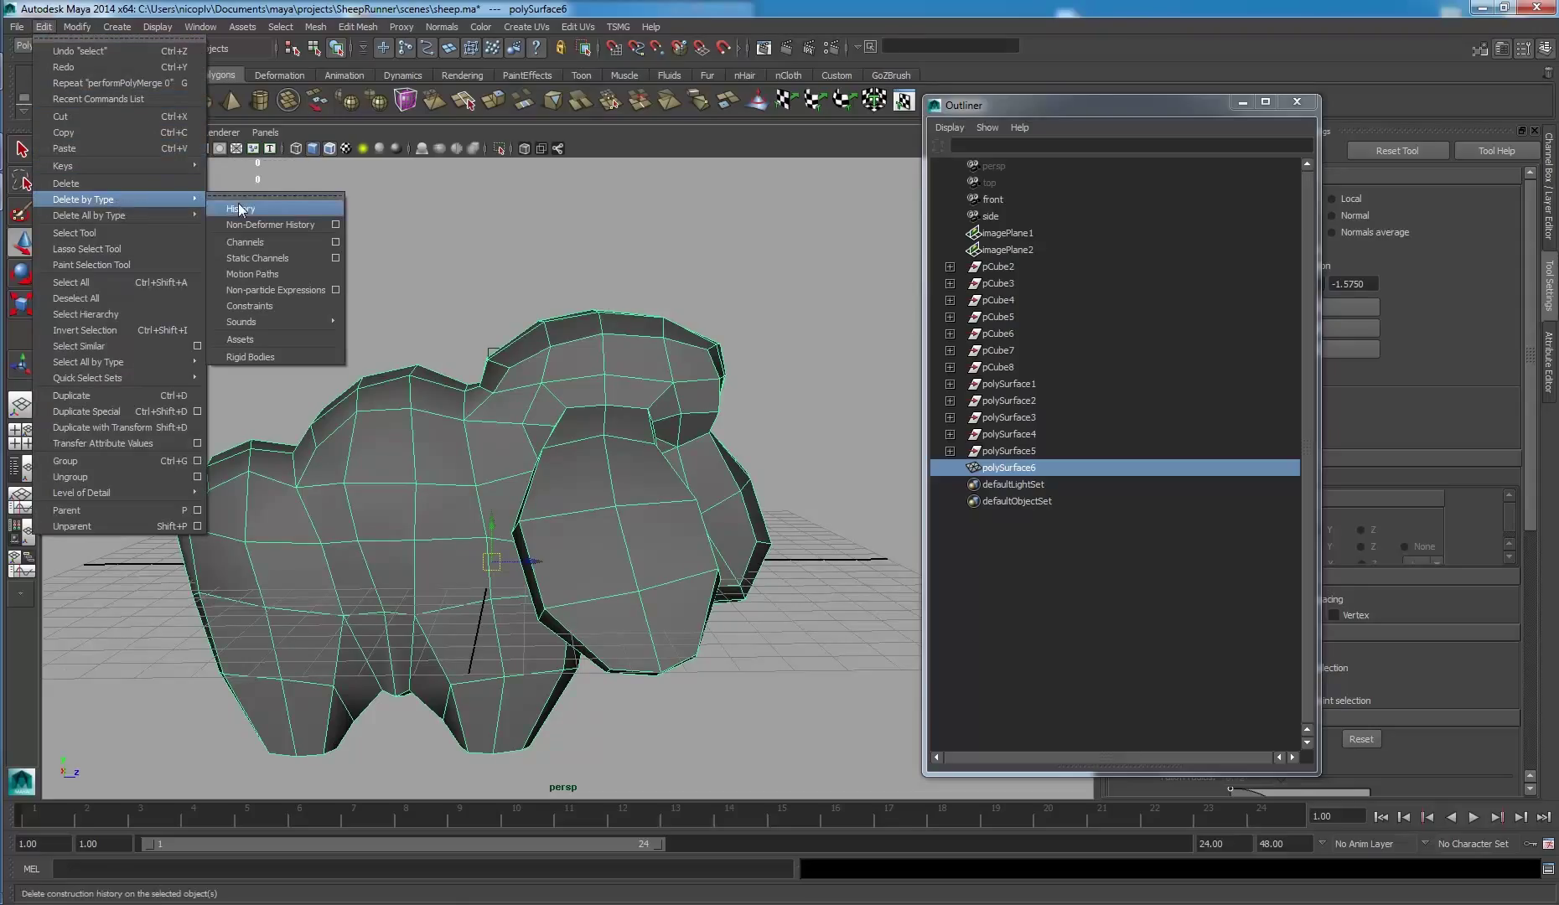
click(243, 210)
mouse_move(660, 286)
alt+mouse_down()
mouse_move(557, 282)
mouse_move(622, 251)
mouse_move(636, 299)
alt+mouse_up()
click(557, 282)
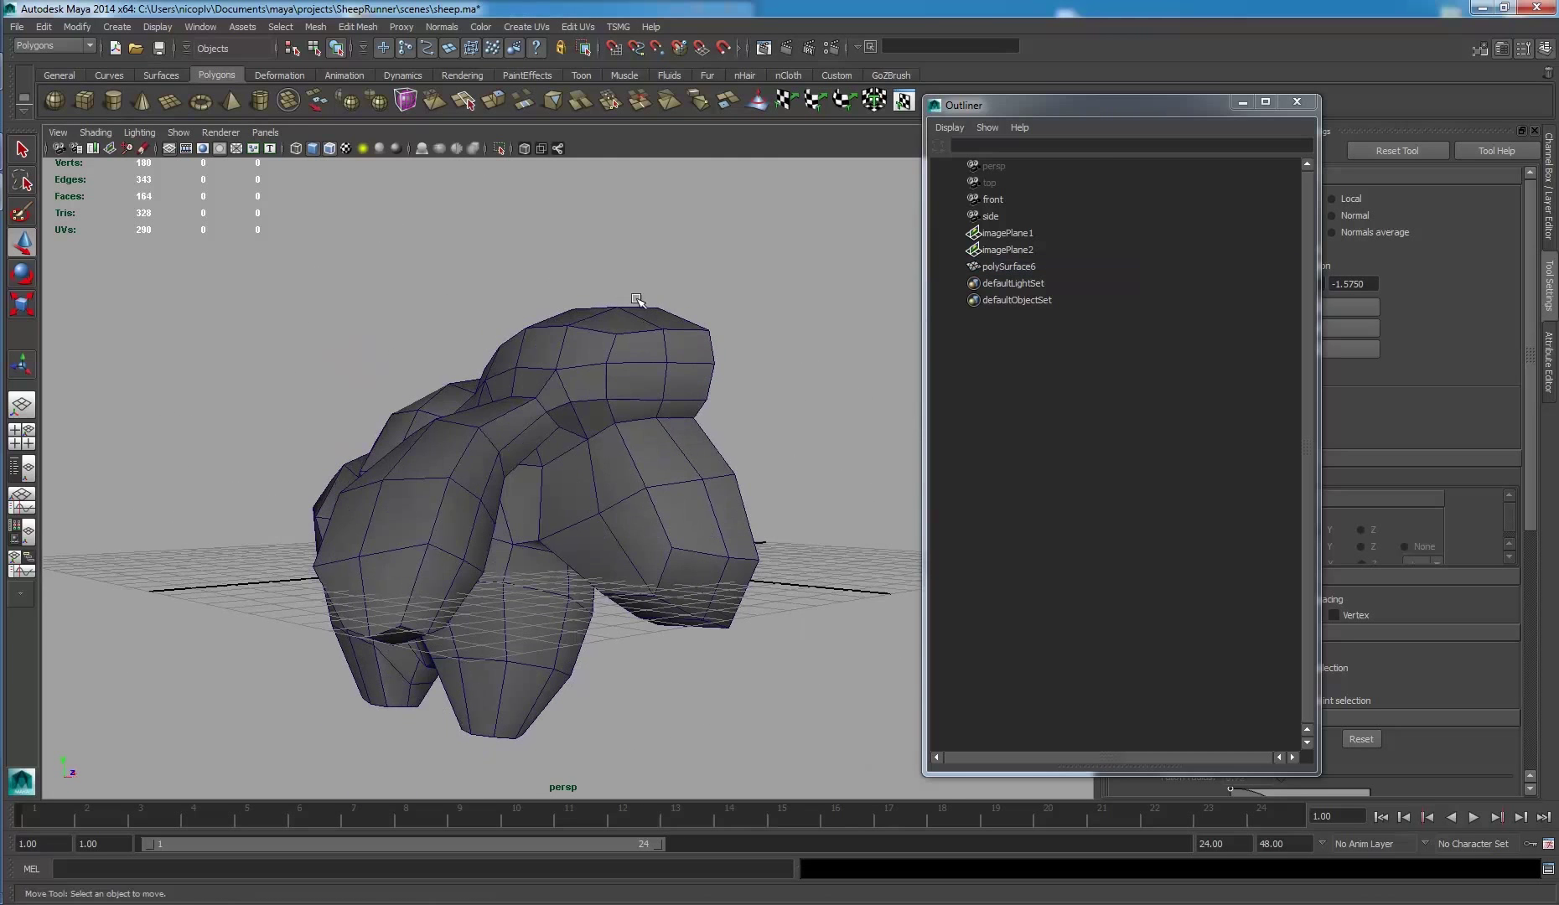
- Turn off wireframe on shaded and apply Normals > Soften Edge to the sheep mesh
click(327, 153)
mouse_move(539, 244)
alt+mouse_down()
mouse_move(631, 365)
mouse_move(598, 383)
alt+mouse_up()
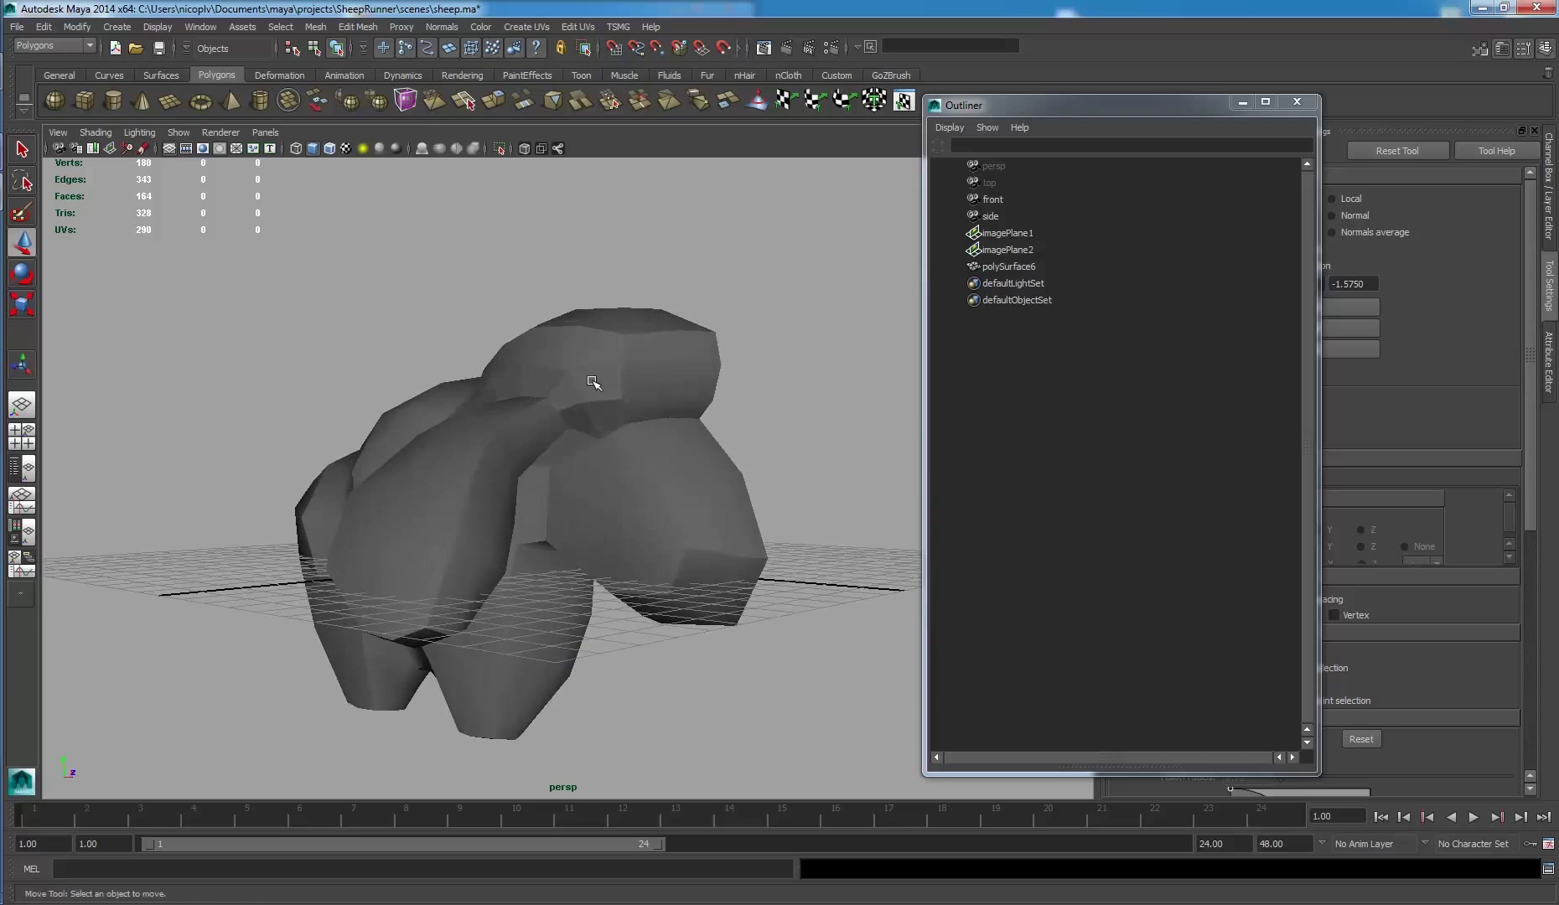
click(591, 381)
click(729, 285)
click(608, 353)
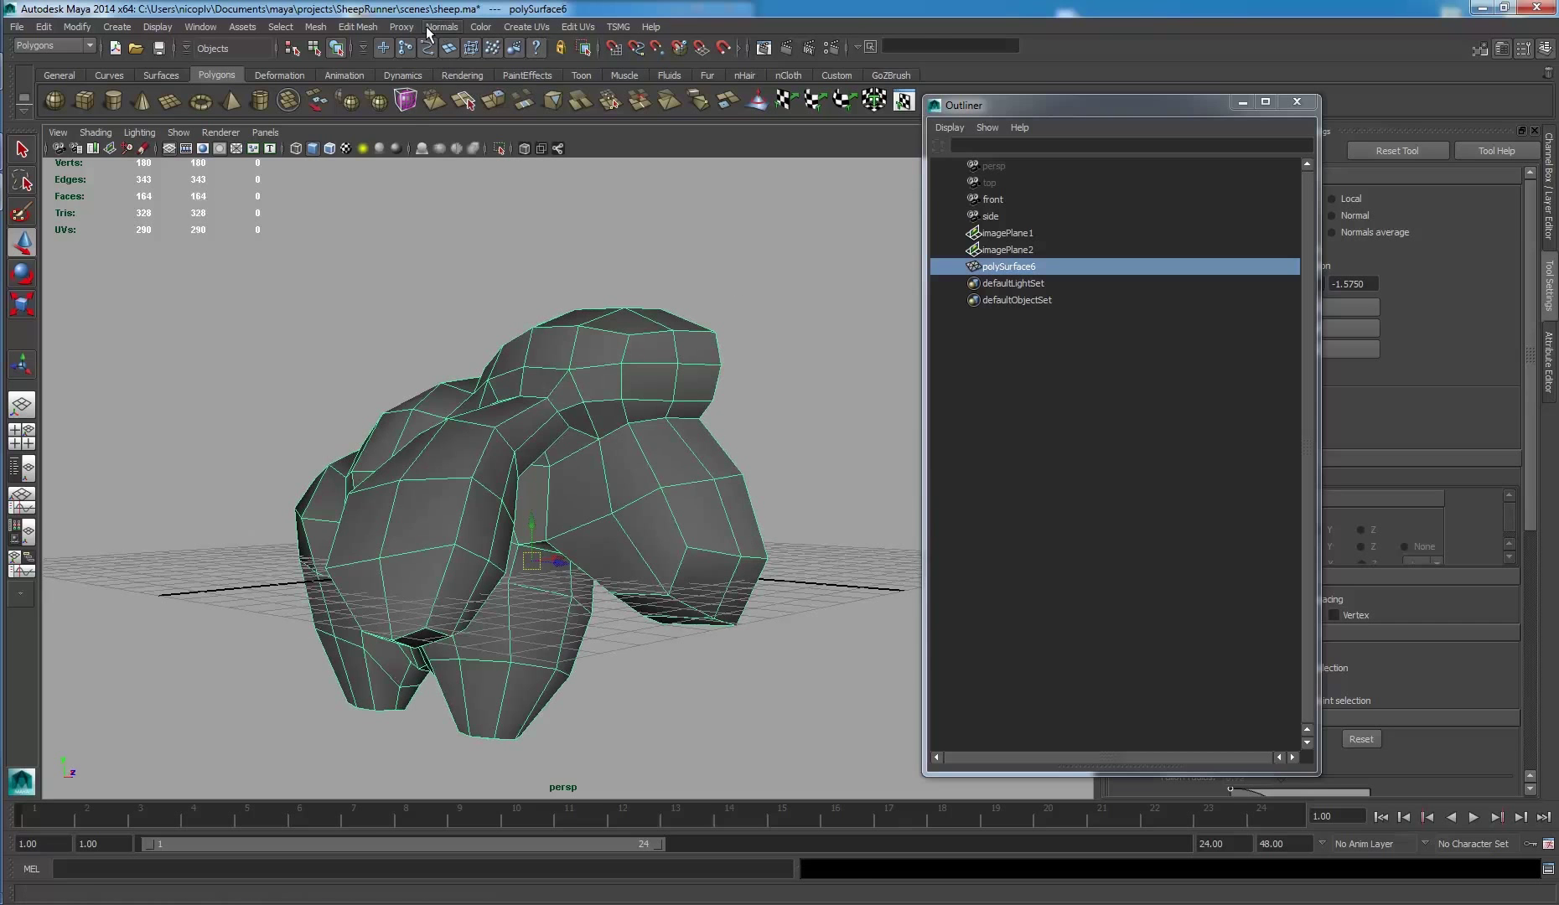
click(442, 26)
click(493, 184)
- Orbit around the softened sheep to review its smooth shading
click(649, 257)
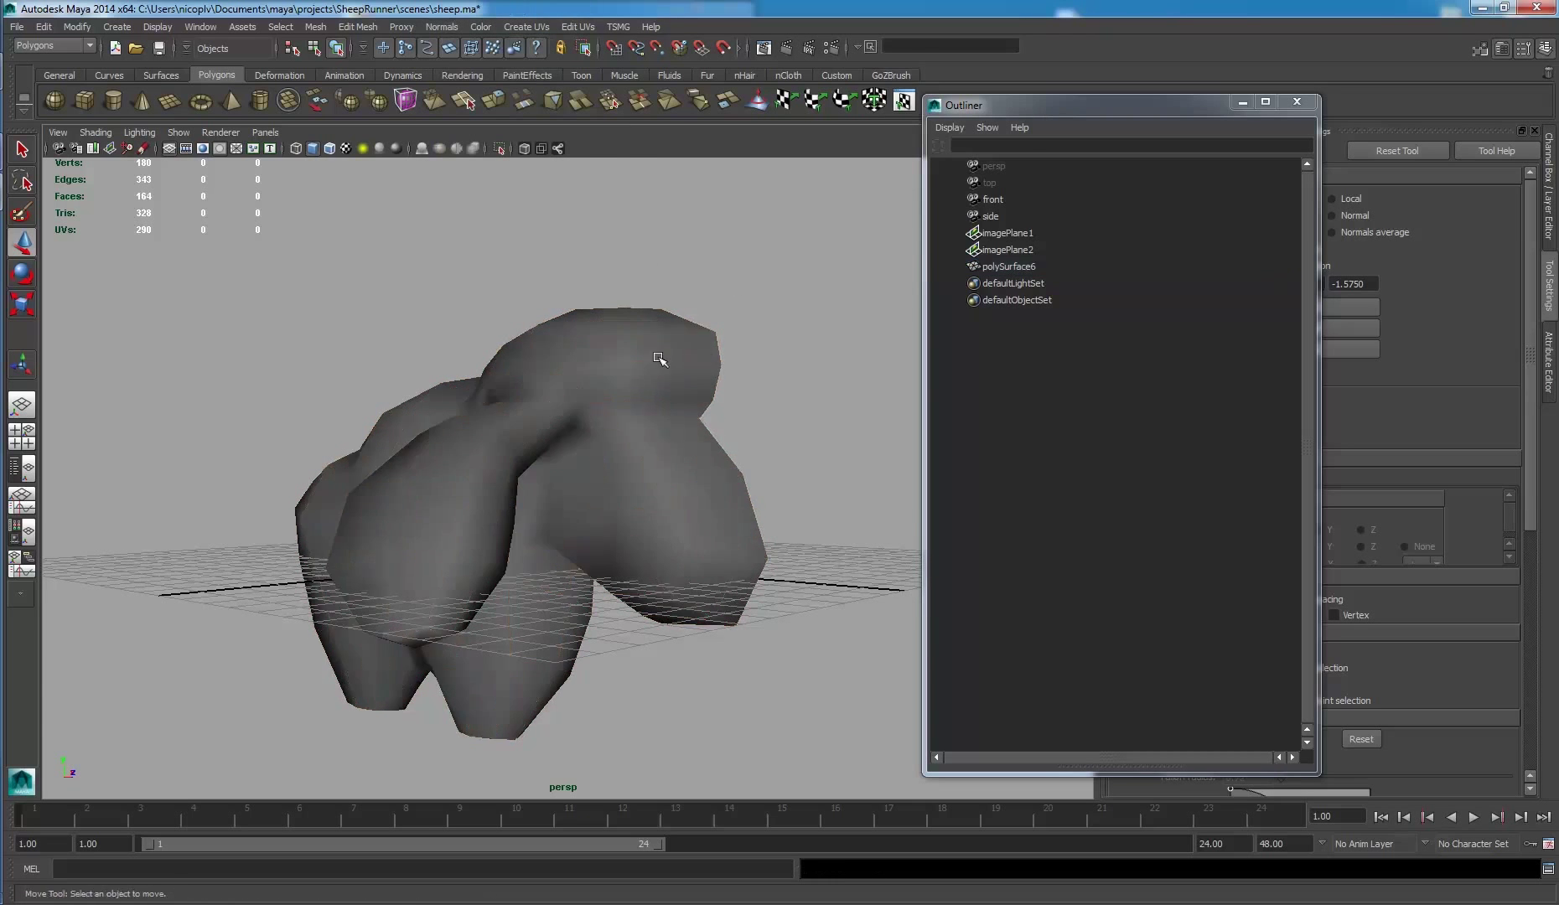
mouse_move(662, 348)
alt+mouse_down()
mouse_move(425, 355)
mouse_move(504, 401)
mouse_move(636, 357)
mouse_move(620, 338)
mouse_move(734, 306)
mouse_move(859, 372)
mouse_move(704, 383)
mouse_move(567, 362)
alt+mouse_up()
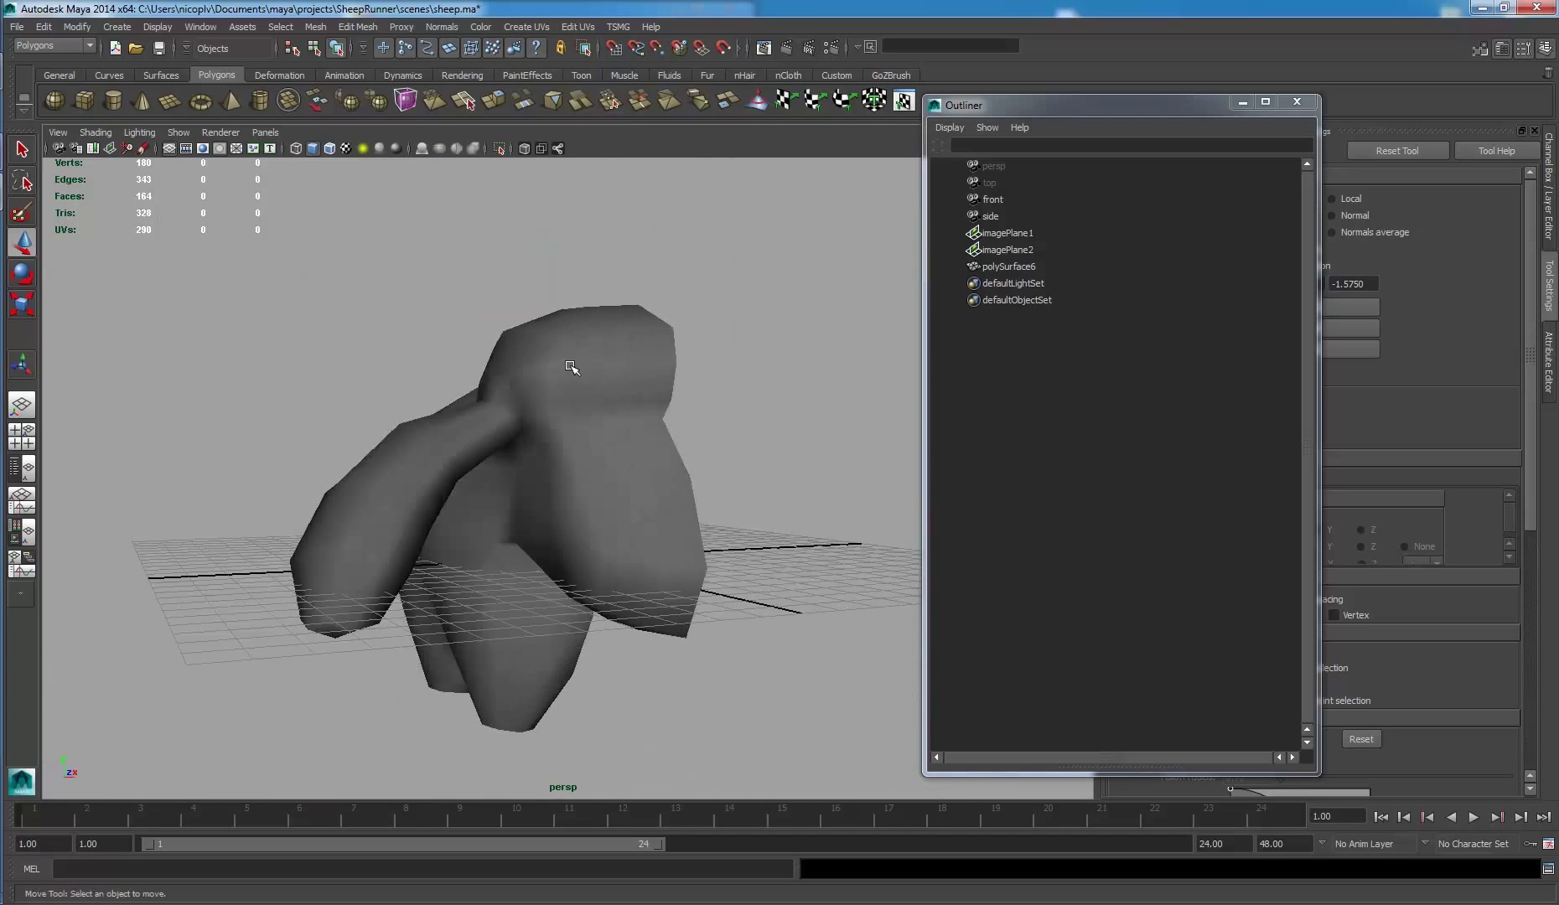
scroll(566, 362, up, 3)
click(563, 364)
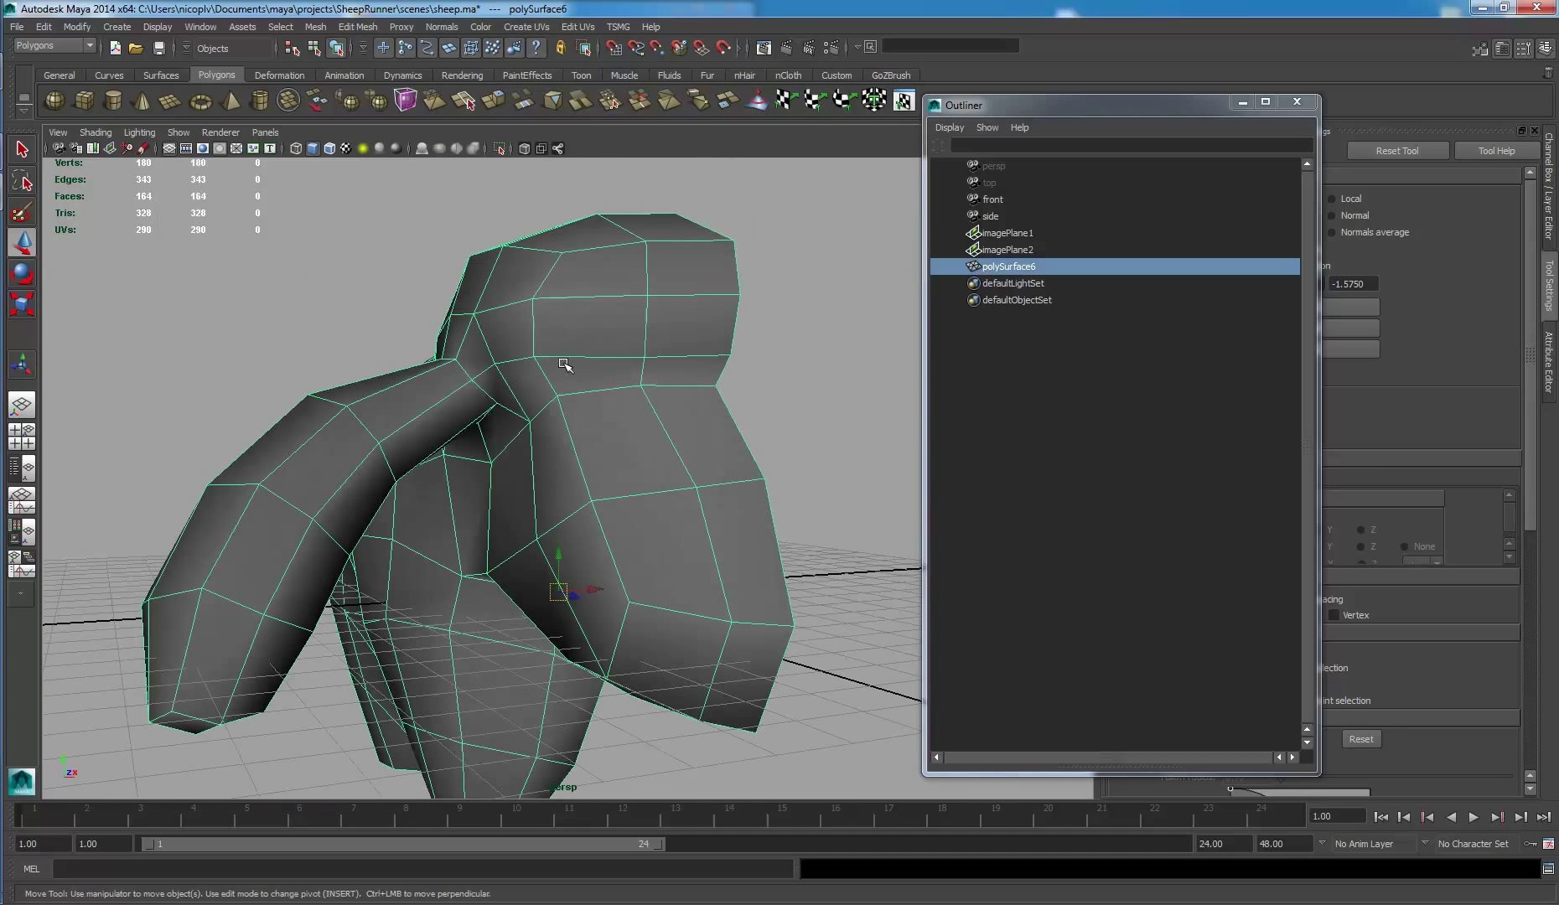
mouse_move(539, 376)
alt+mouse_down()
mouse_move(637, 324)
mouse_move(650, 341)
mouse_move(571, 373)
mouse_move(585, 331)
mouse_move(522, 361)
mouse_move(501, 346)
mouse_move(591, 354)
mouse_move(553, 258)
alt+mouse_up()
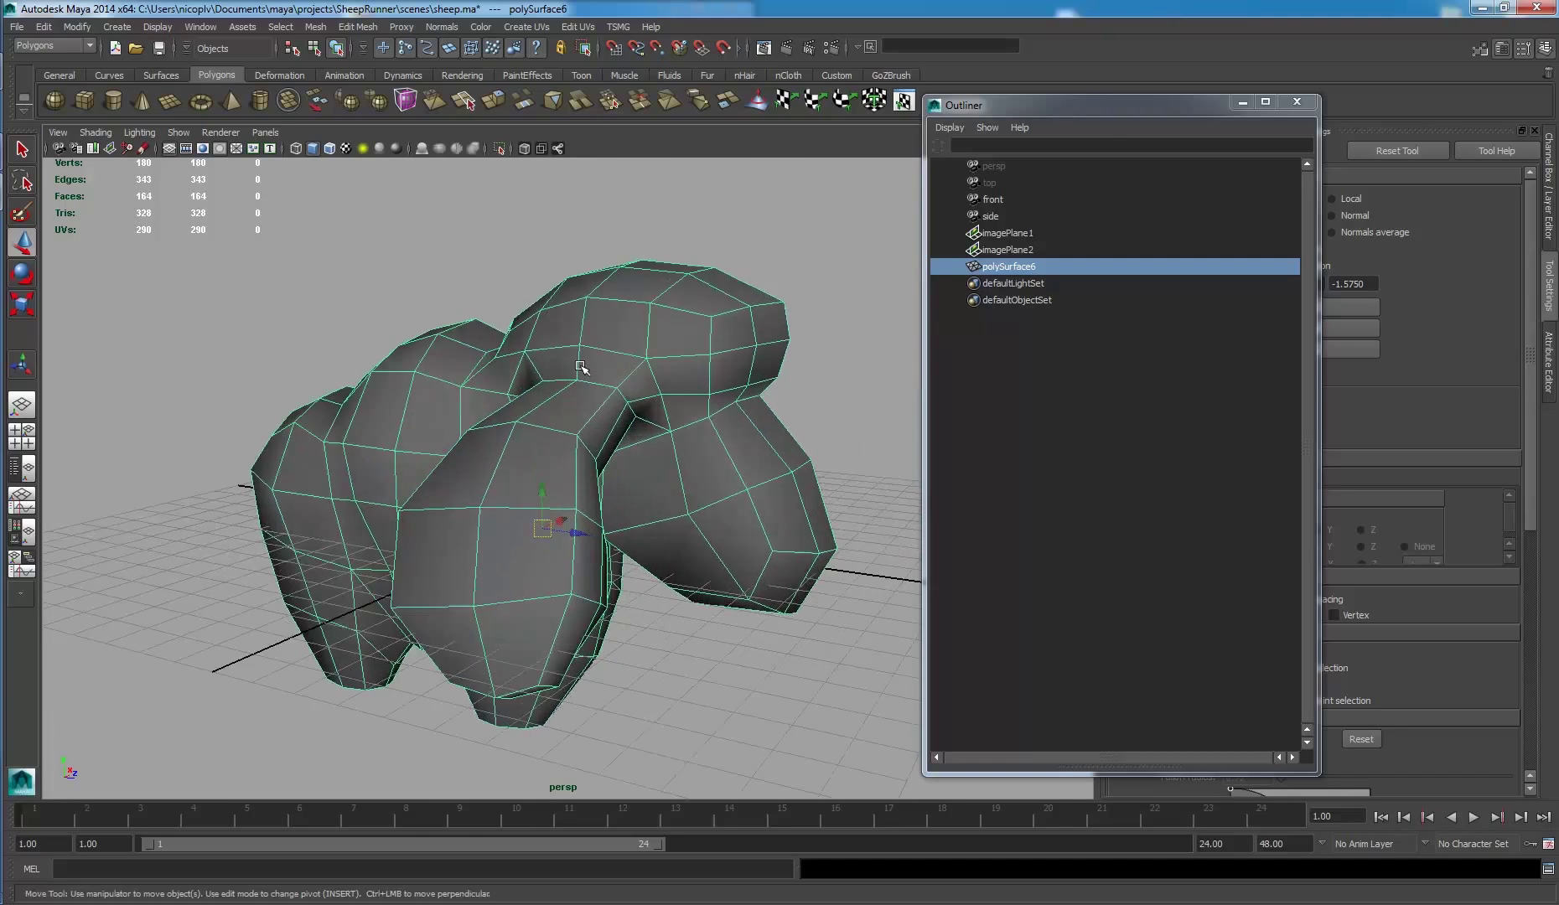